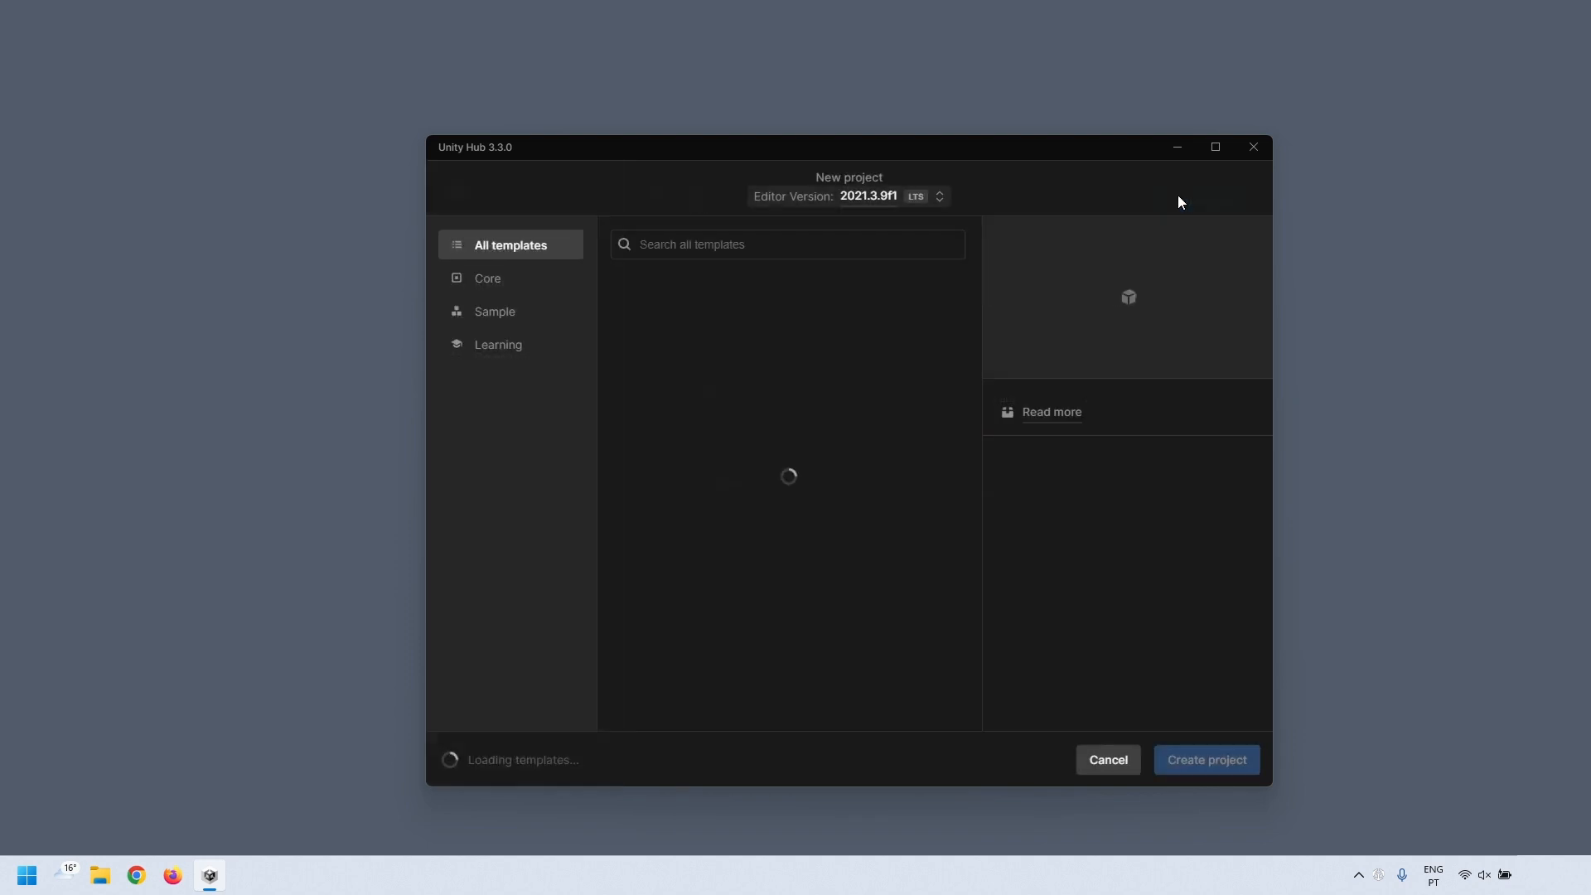
- Create a new project named "e3 Project Structure" from the 2D Core template in D:\Documents\UnityClasses
left_click(691, 312)
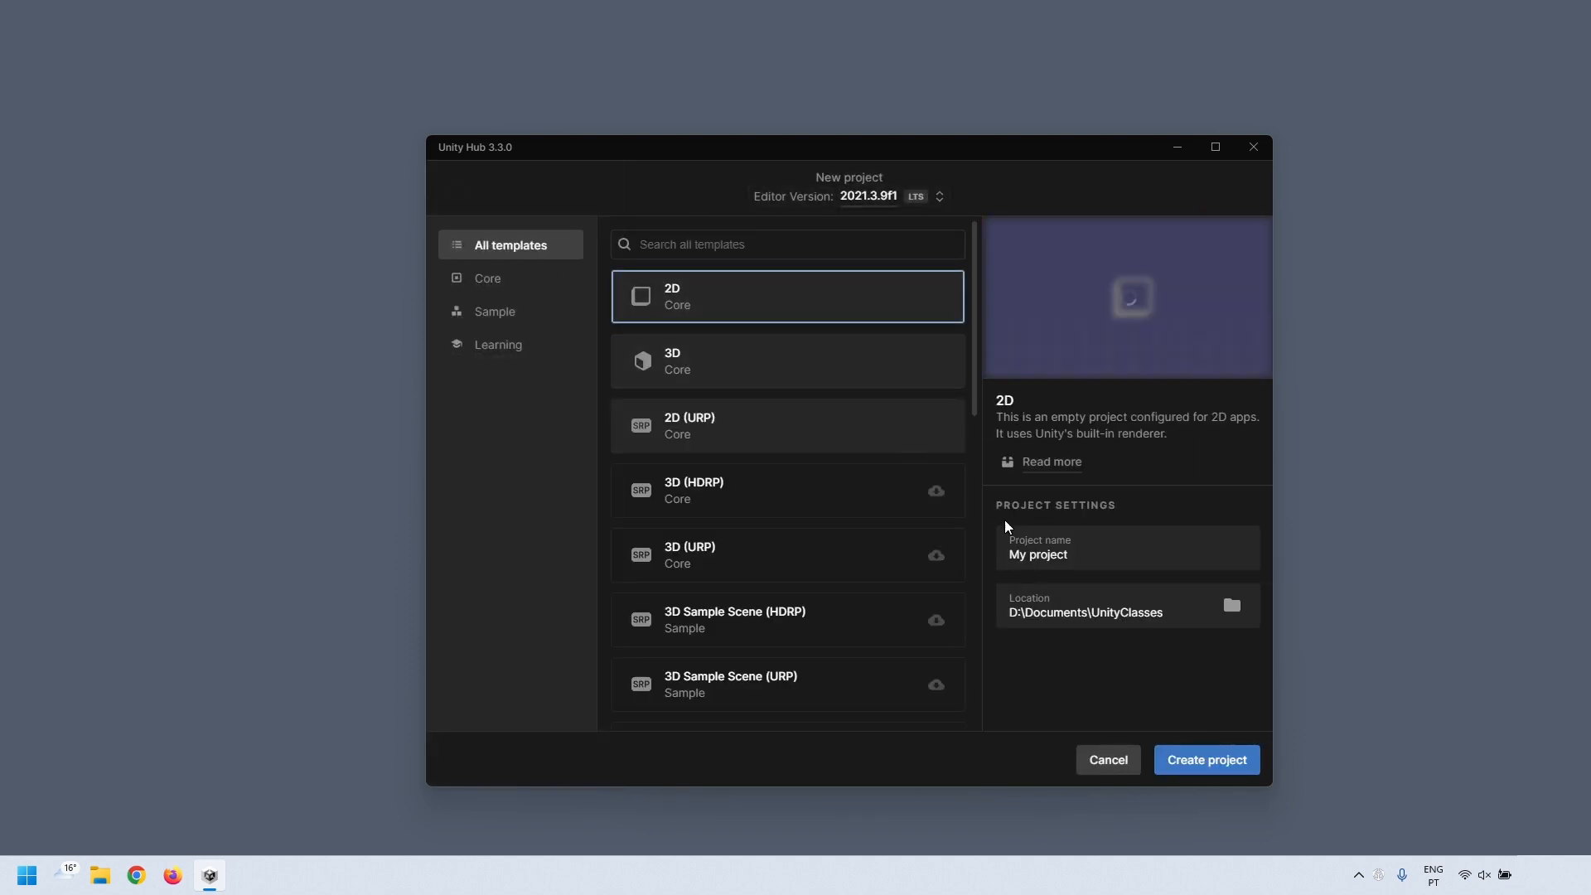
left_click(1083, 556)
left_click_drag(1089, 559, 932, 565)
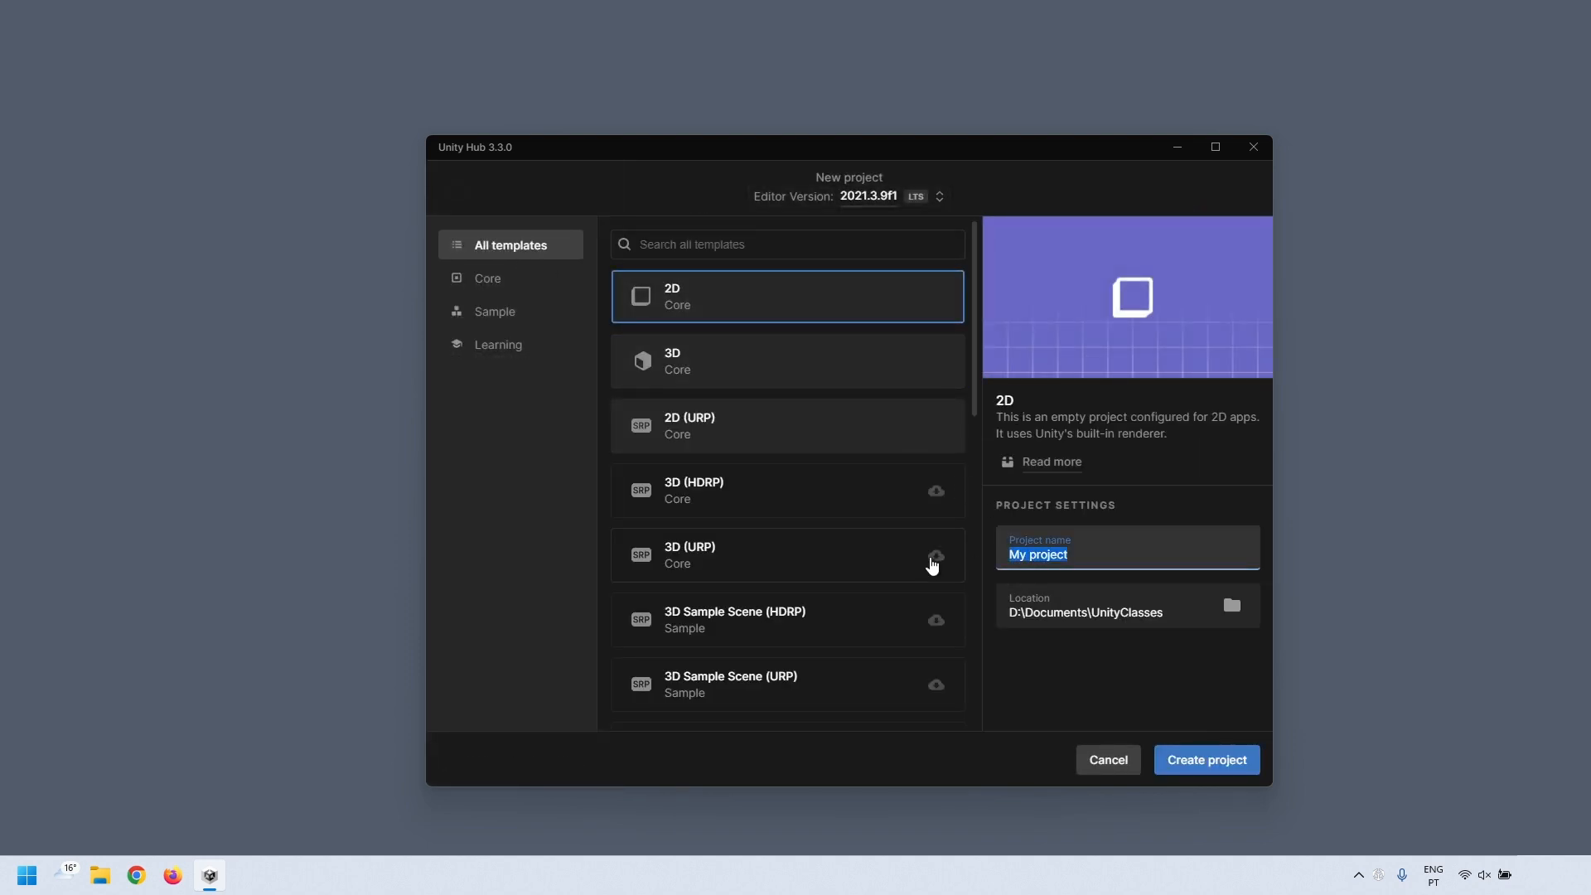
type("e3 Project Structure")
left_click(1231, 605)
left_click(630, 358)
left_click(1073, 553)
left_click(1210, 760)
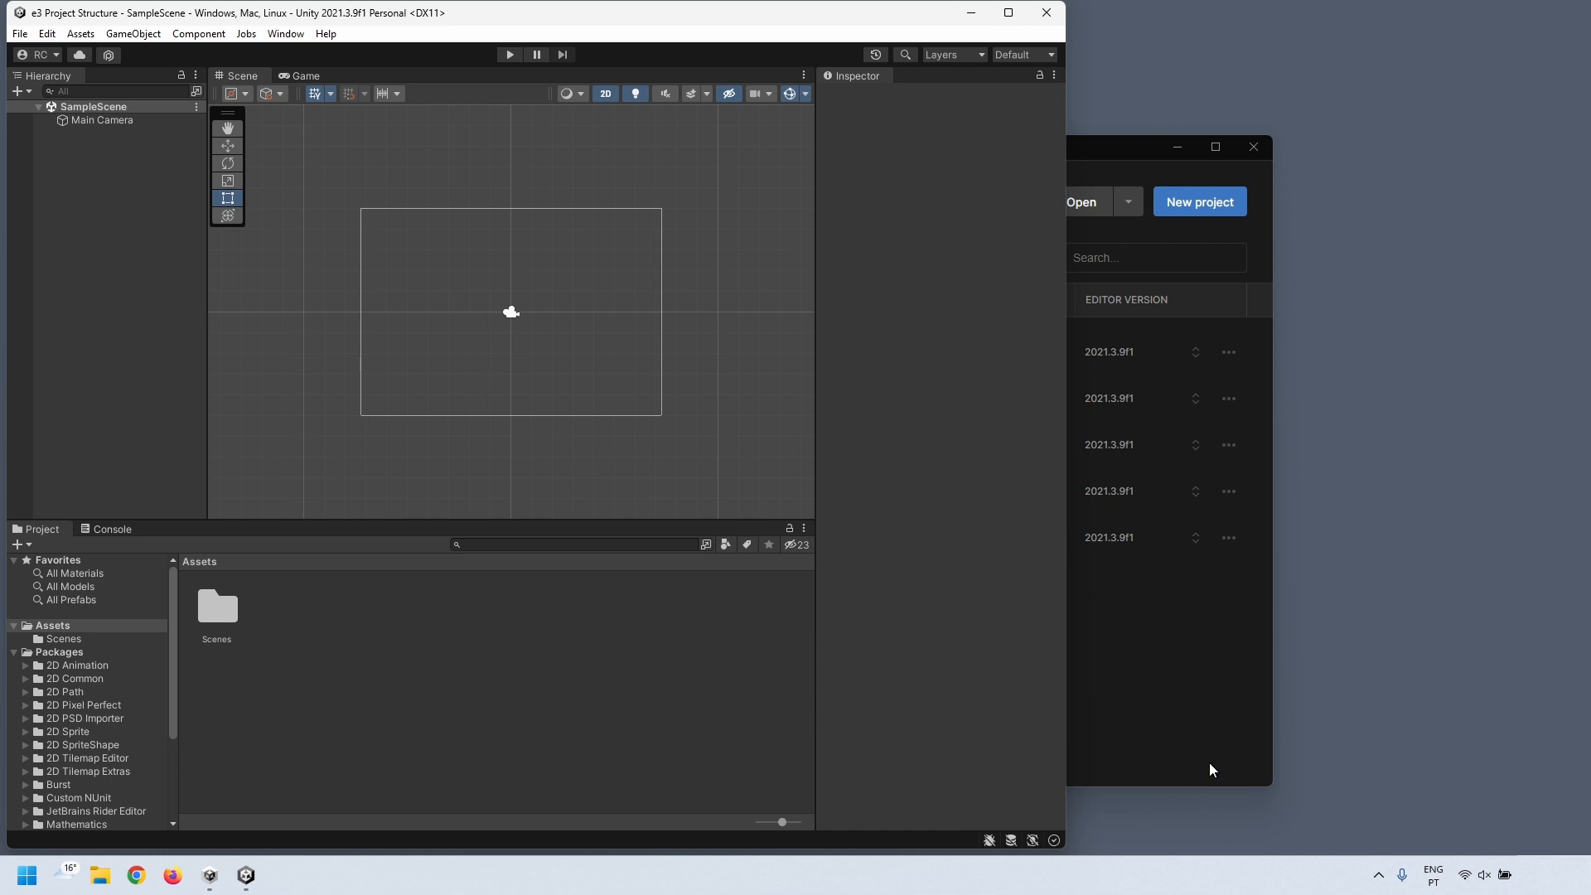
- Maximize the editor window and switch the workspace to the saved layout MyLayout
left_click(1008, 13)
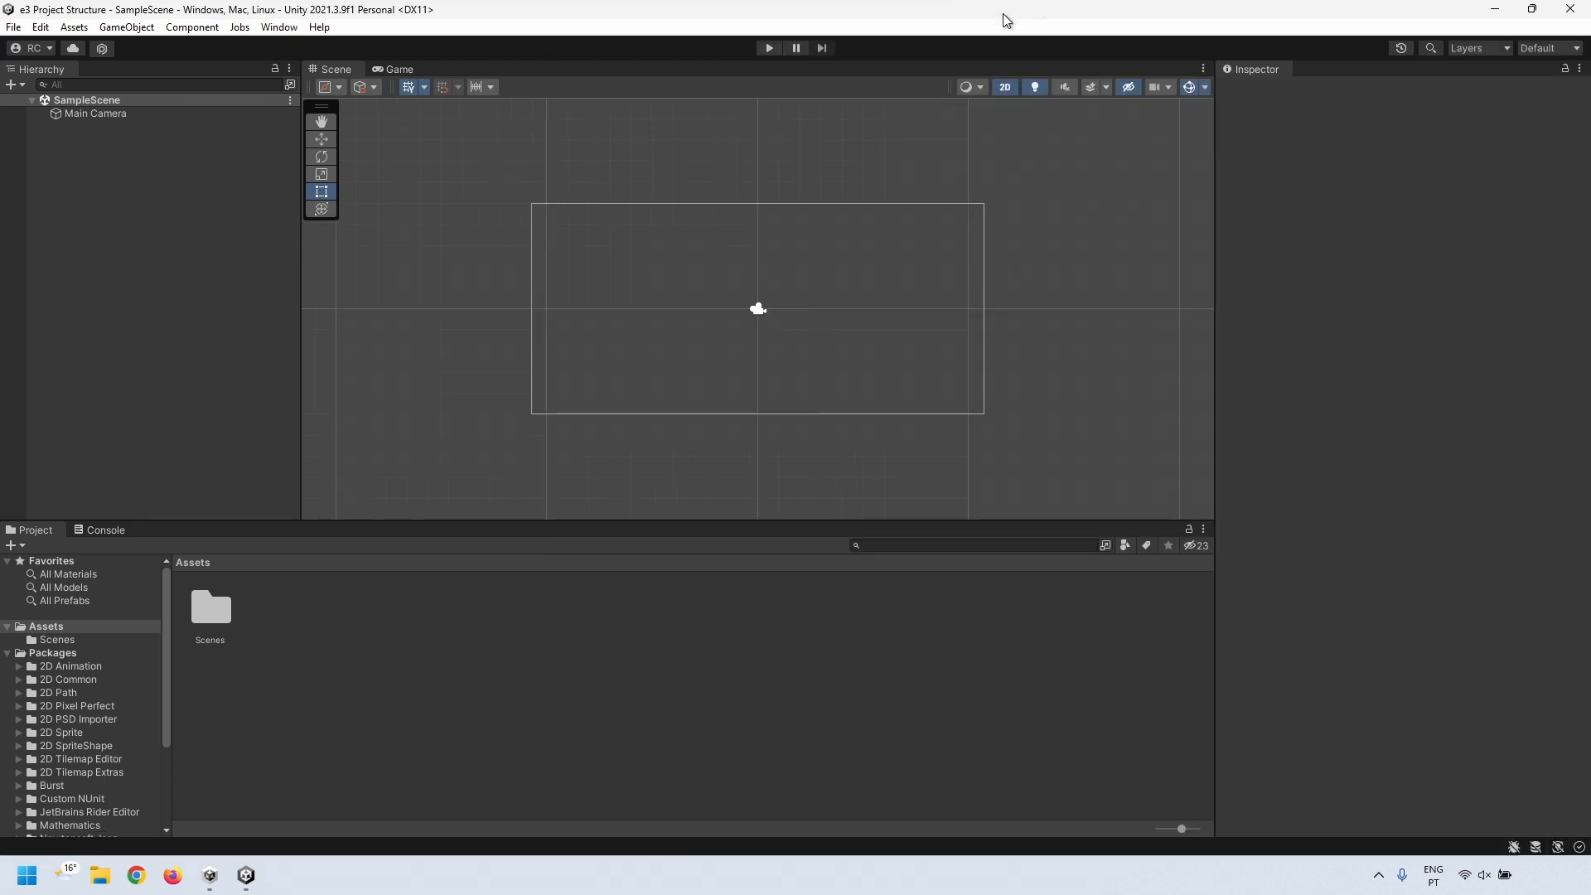
left_click(1571, 47)
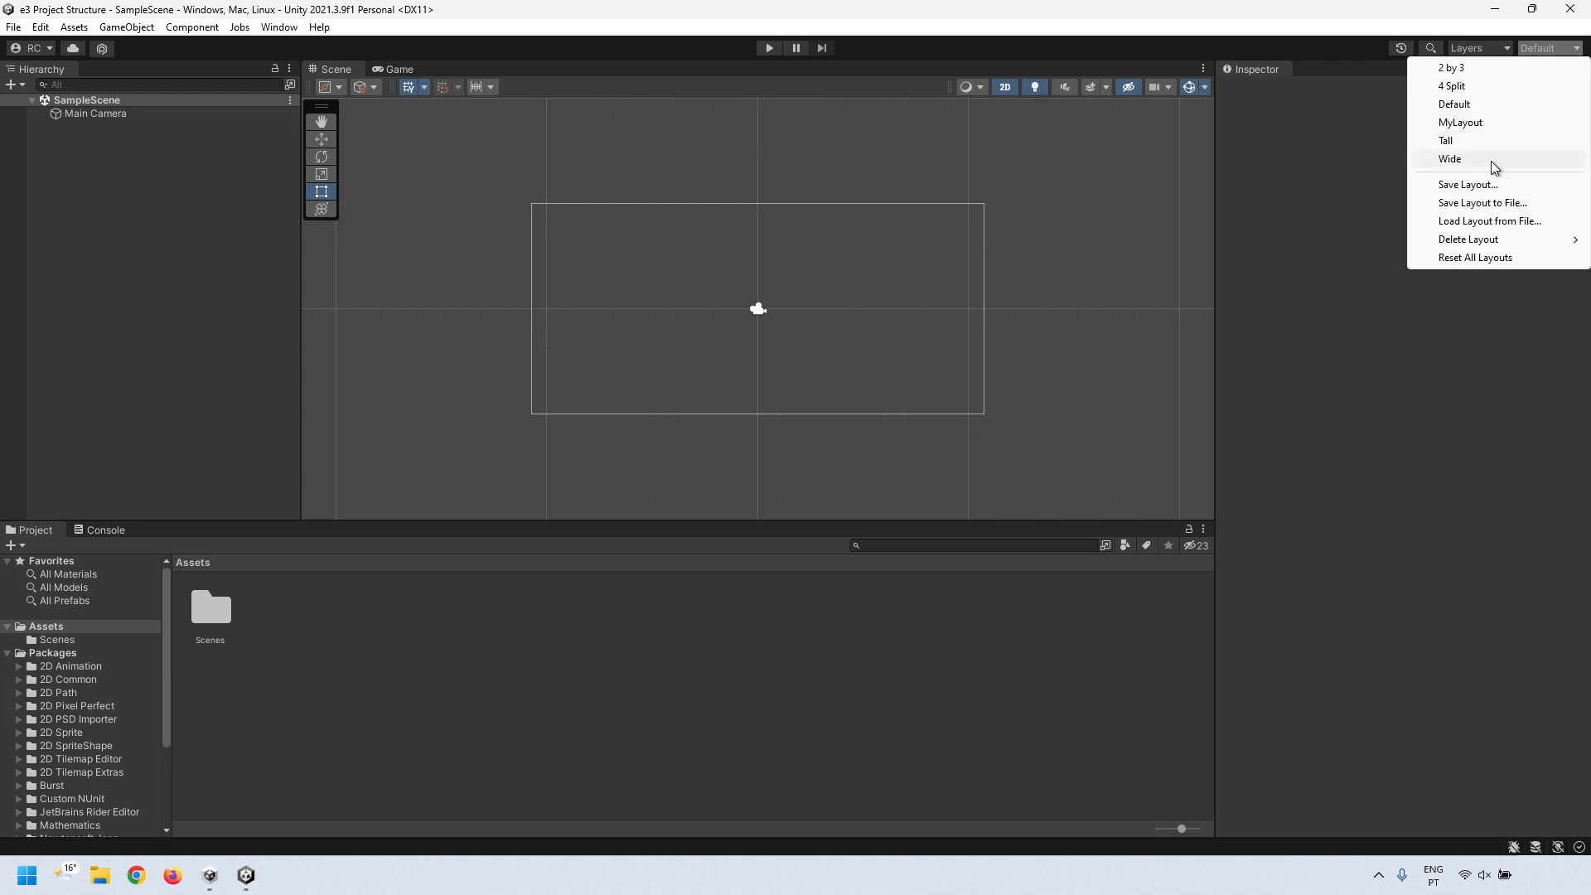
left_click(1485, 123)
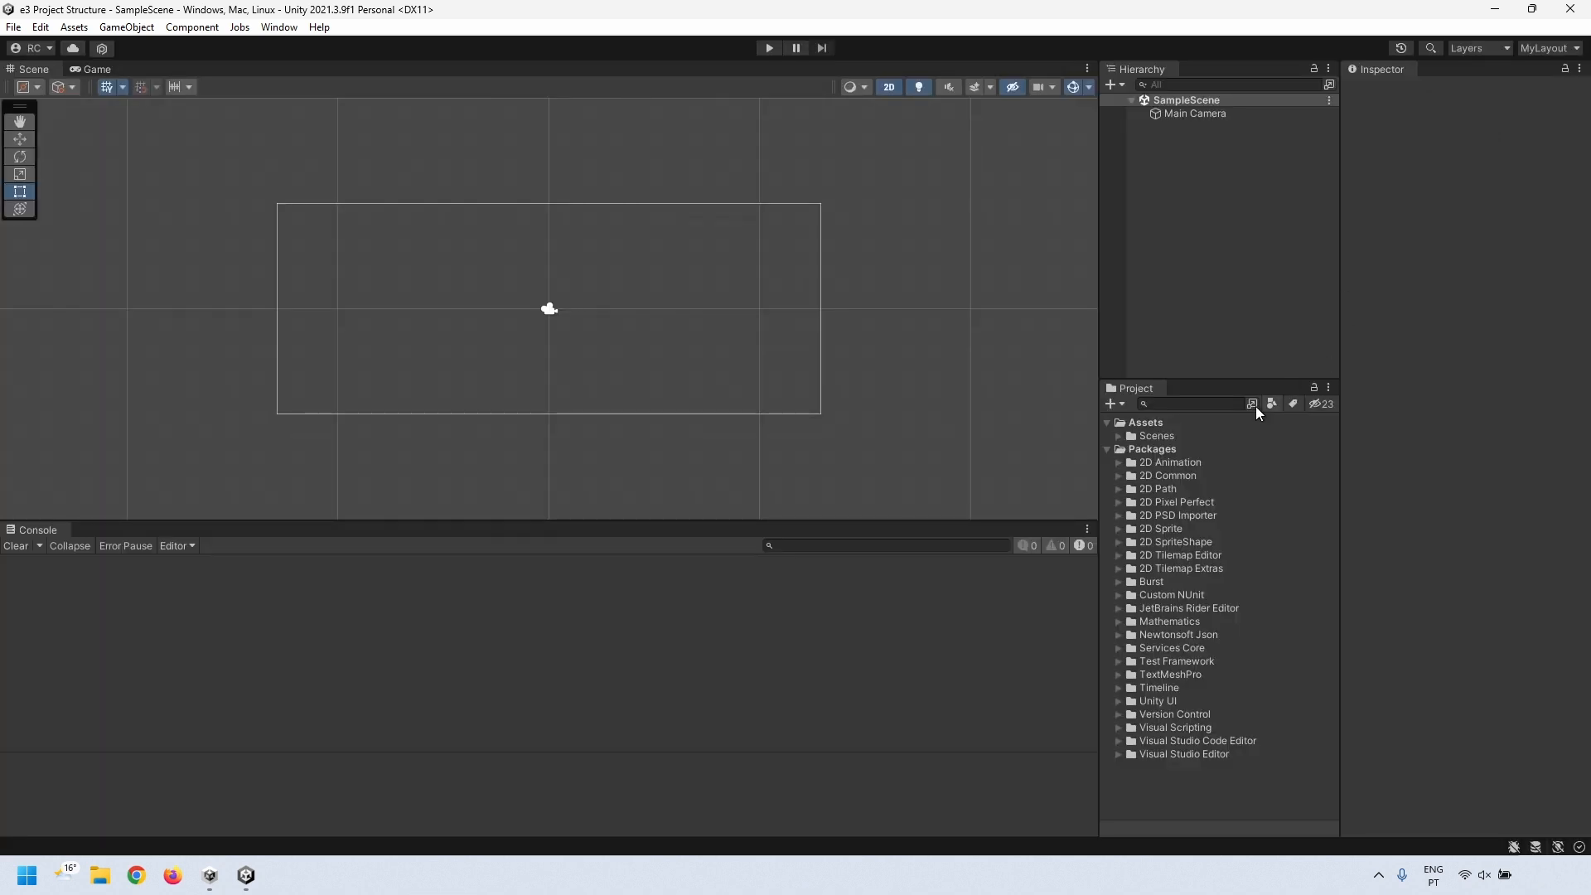
- Expand the Scenes folder under Assets and collapse the Packages folder in the project tree
left_click(1133, 424)
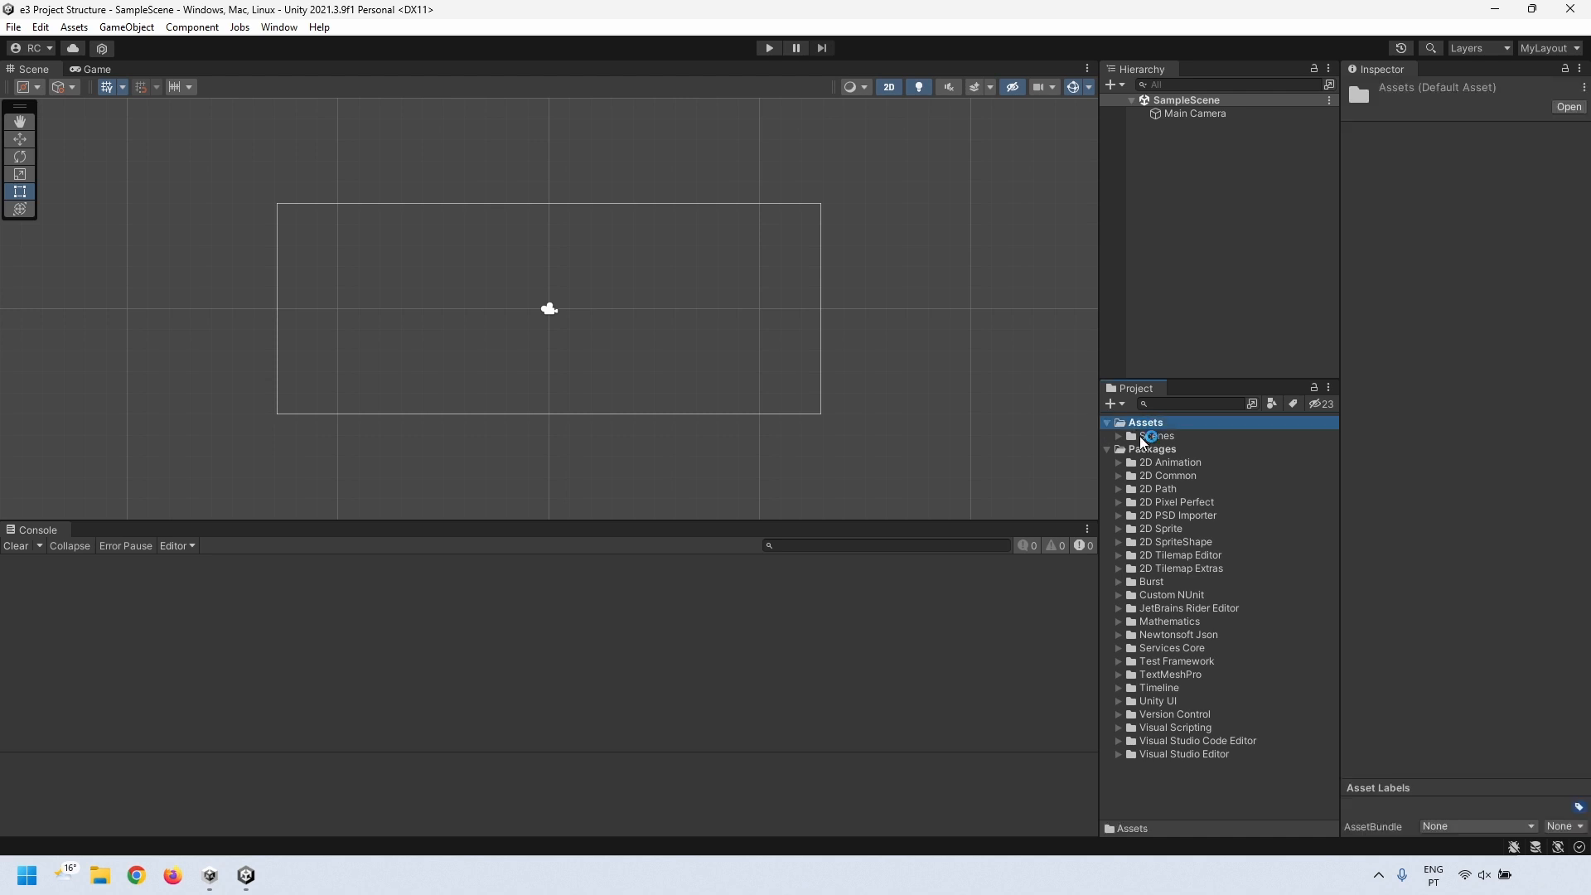
double_click(1143, 439)
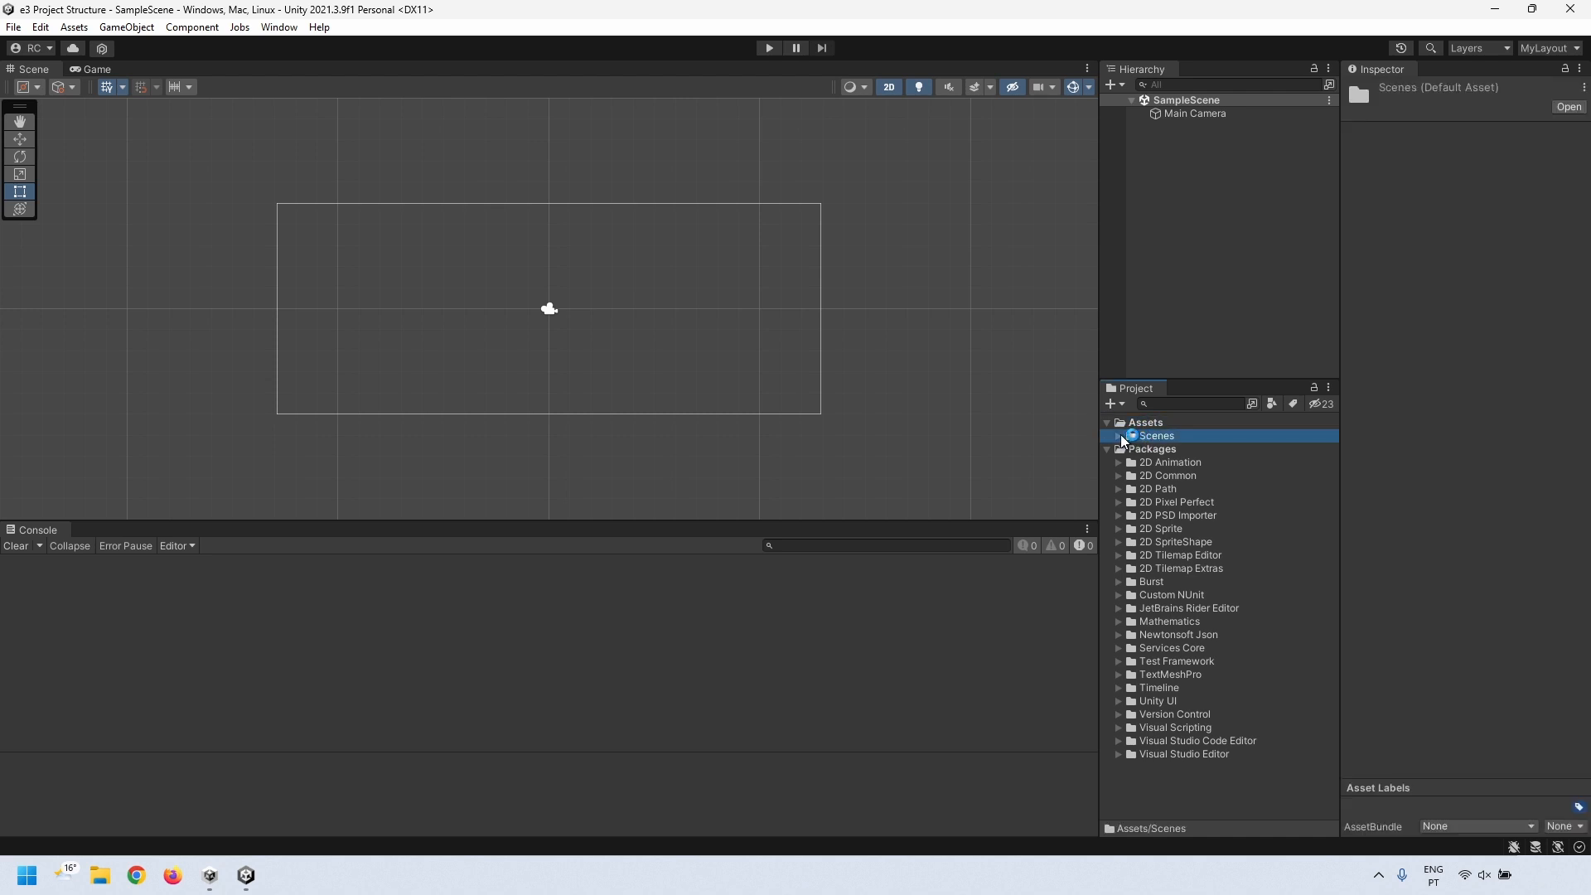
left_click(1147, 426)
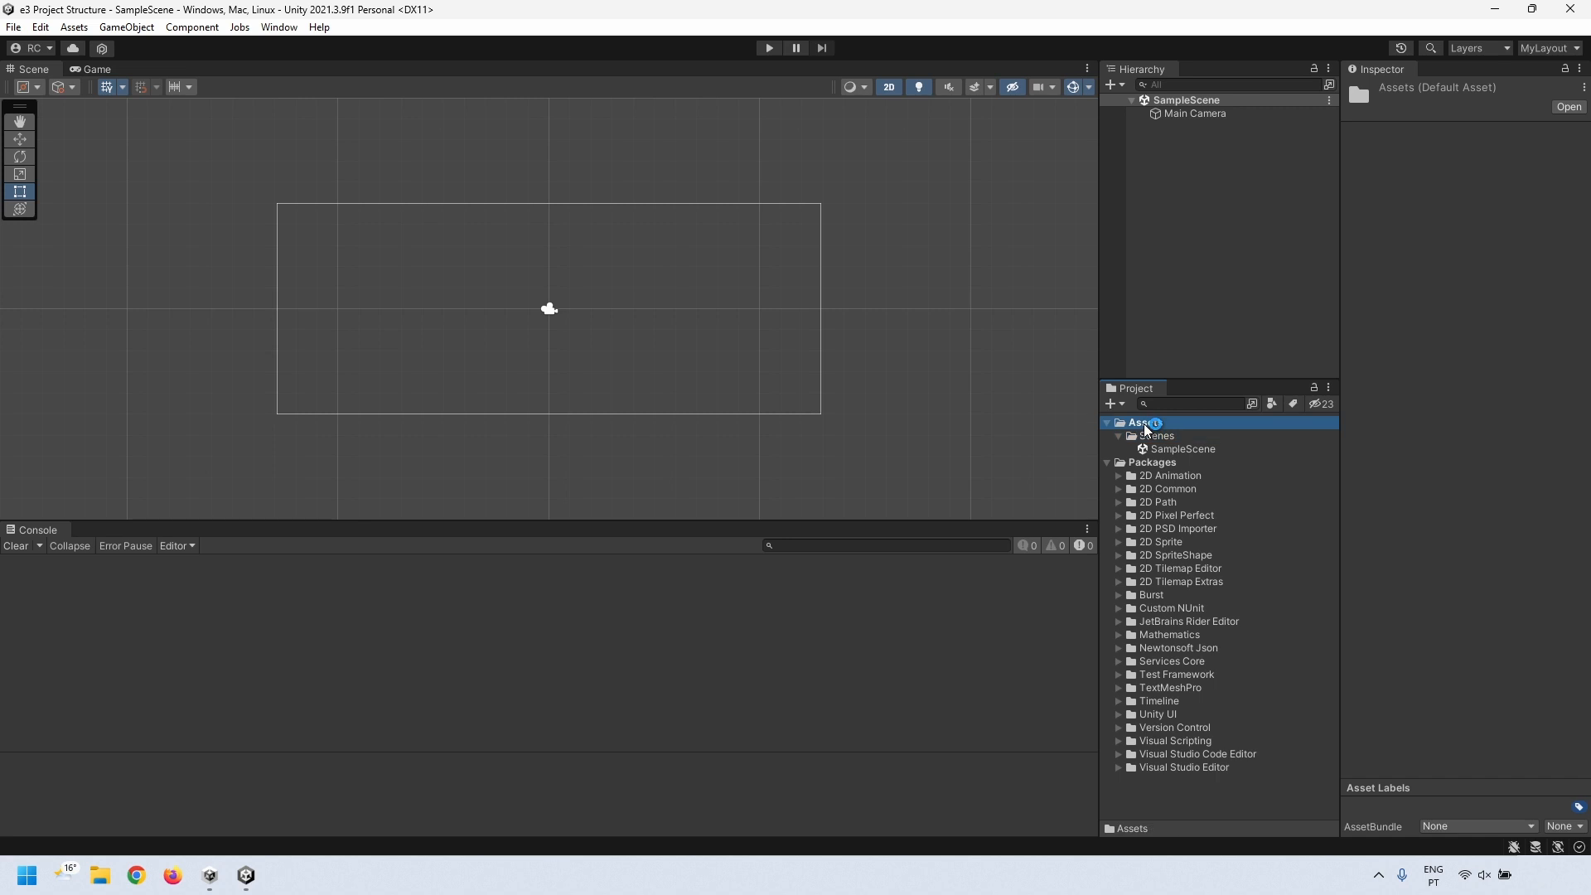
left_click(1149, 469)
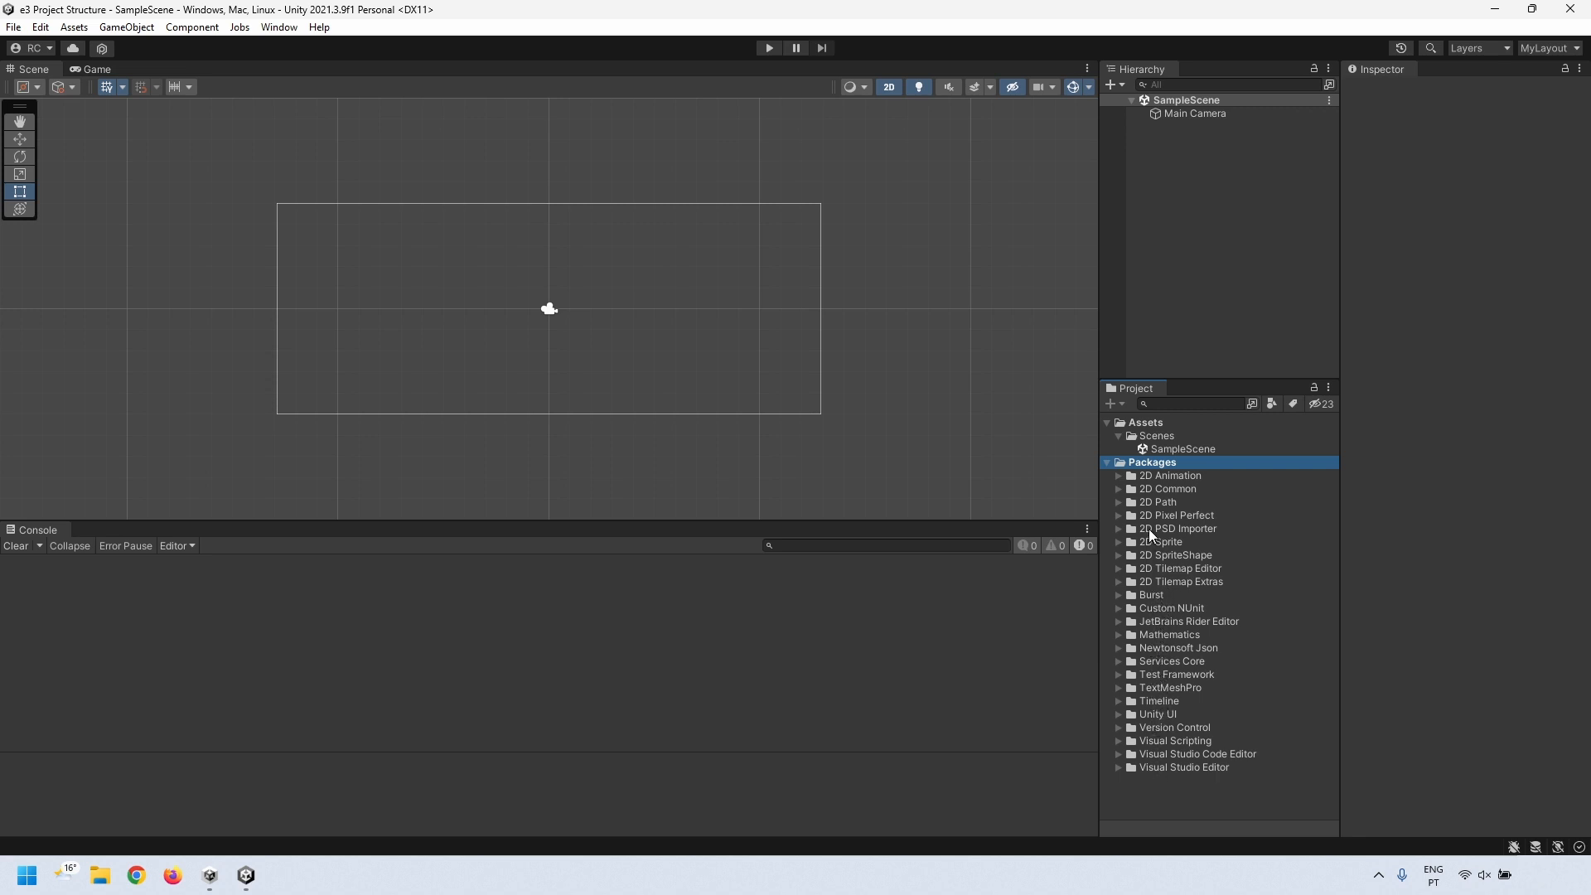
left_click(1110, 463)
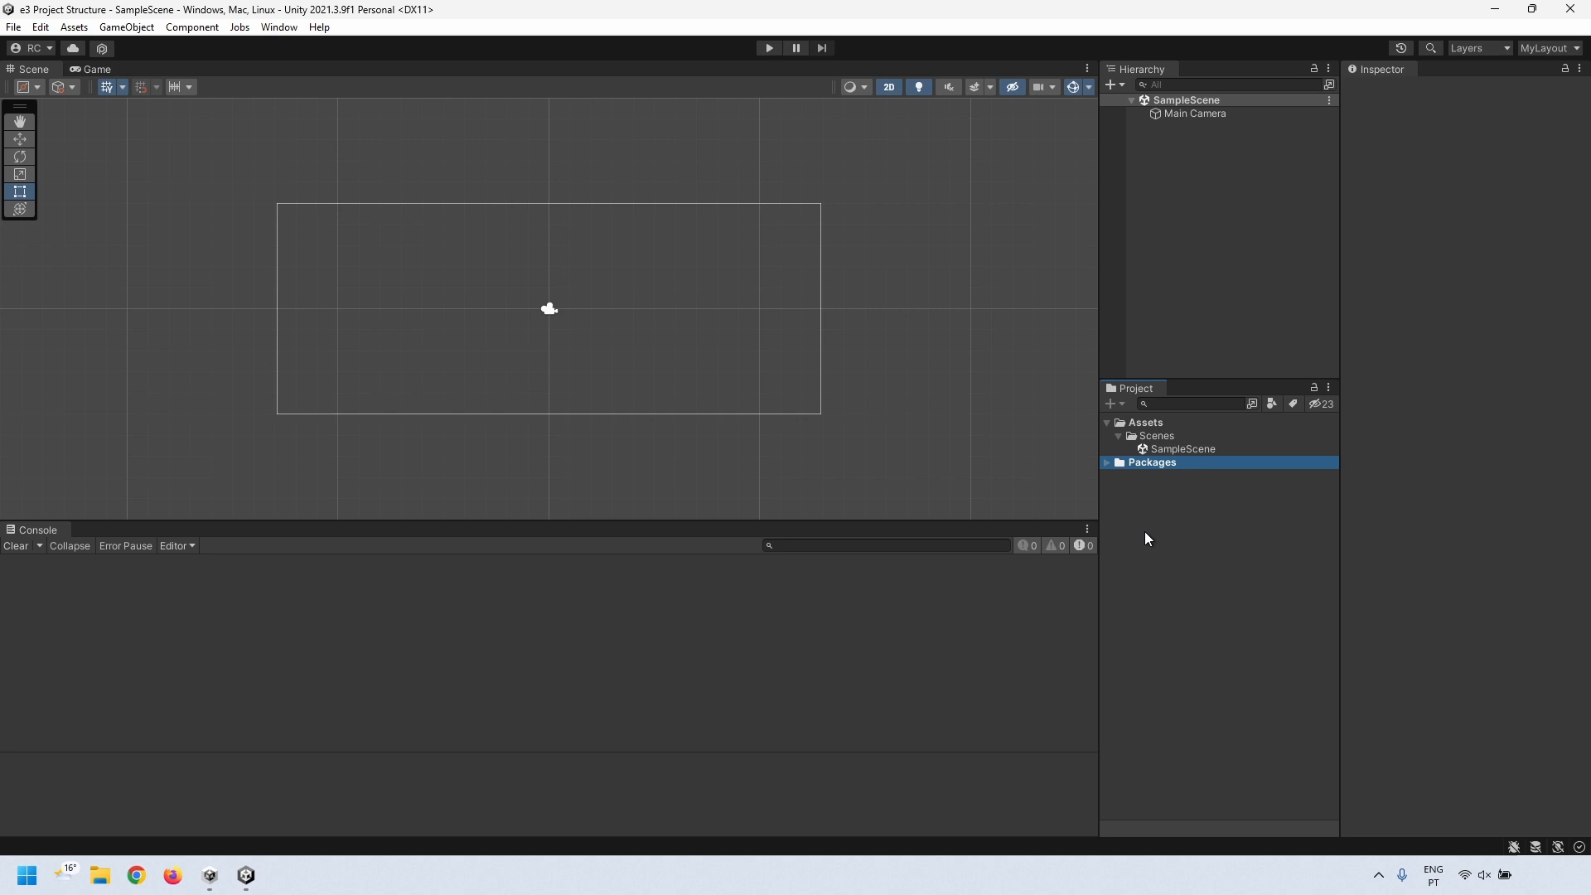
- Show the project's Assets folder in File Explorer
left_click(1145, 423)
right_click(1146, 423)
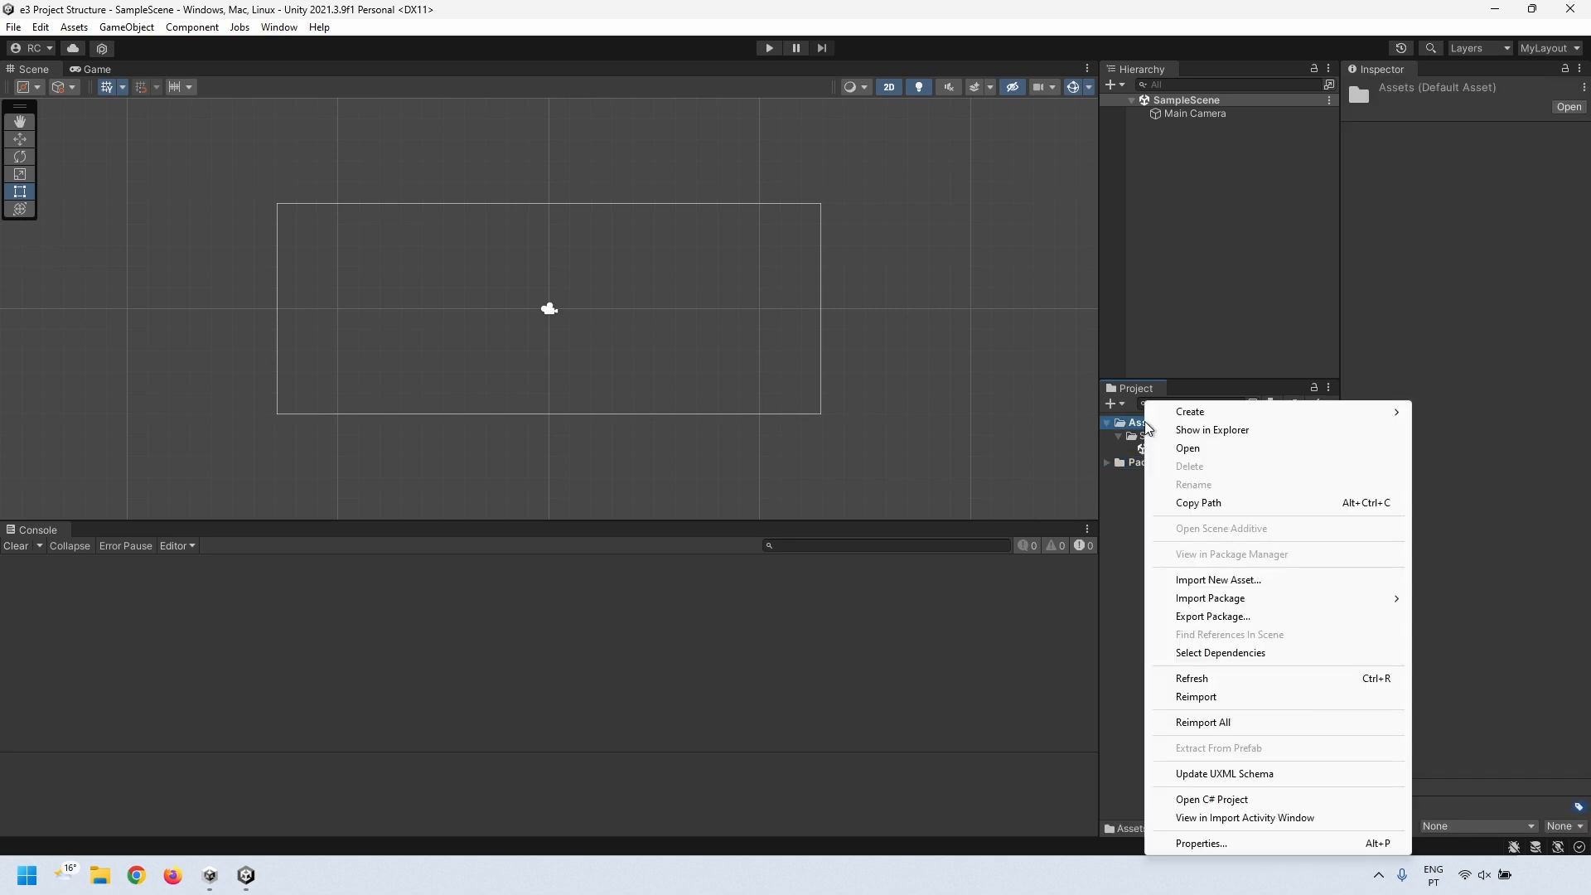
left_click(1188, 431)
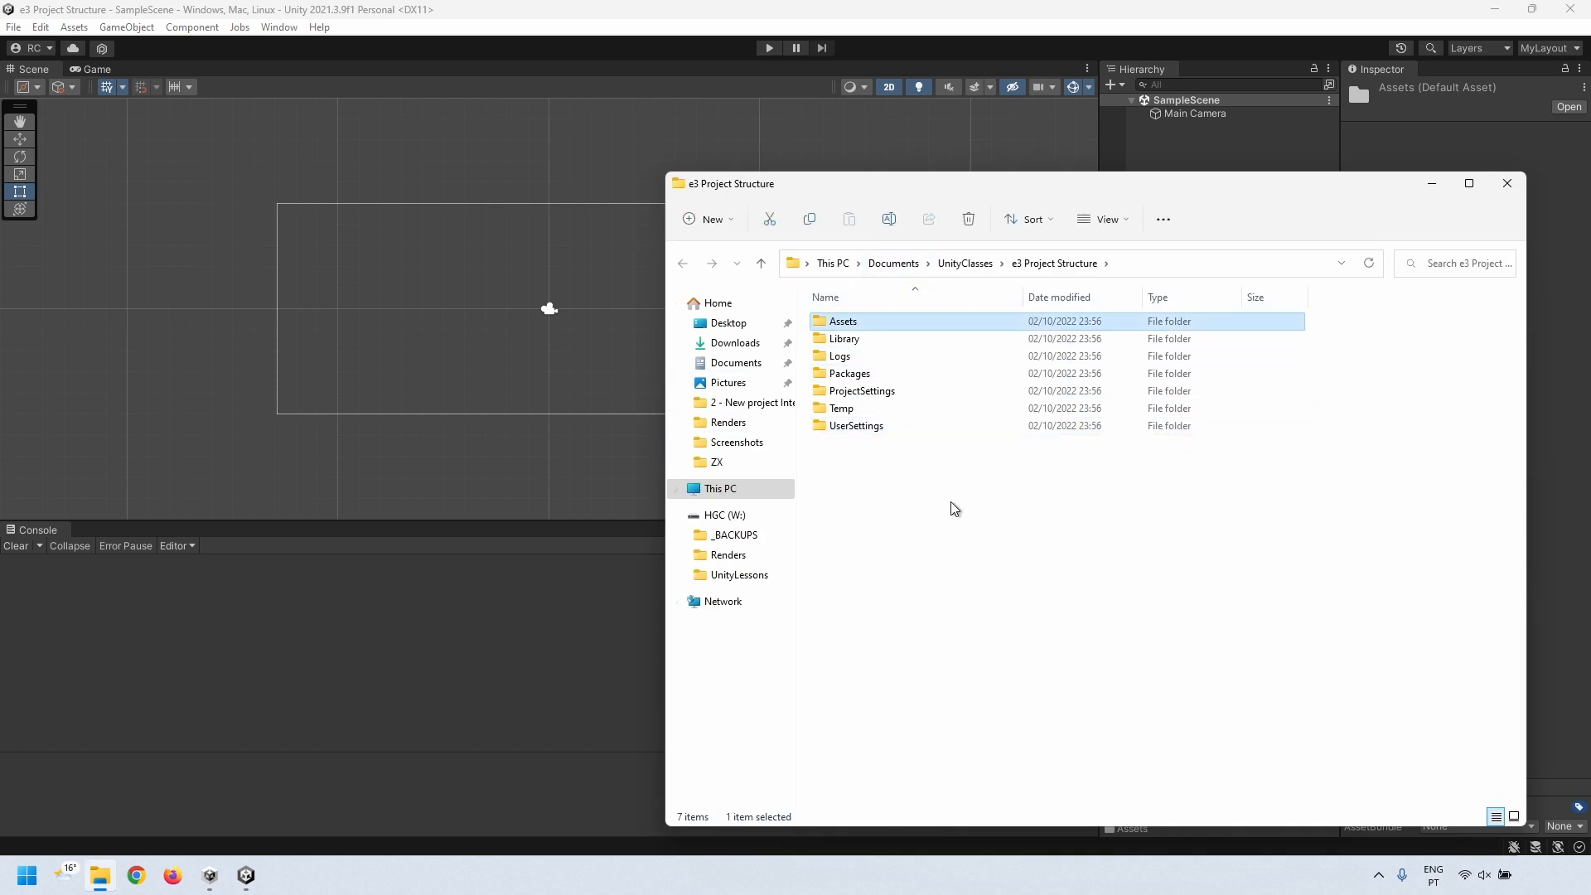
- Examine the project's folder structure from UnityClasses down to the contents of Assets, and minimize the File Explorer window
left_click(979, 268)
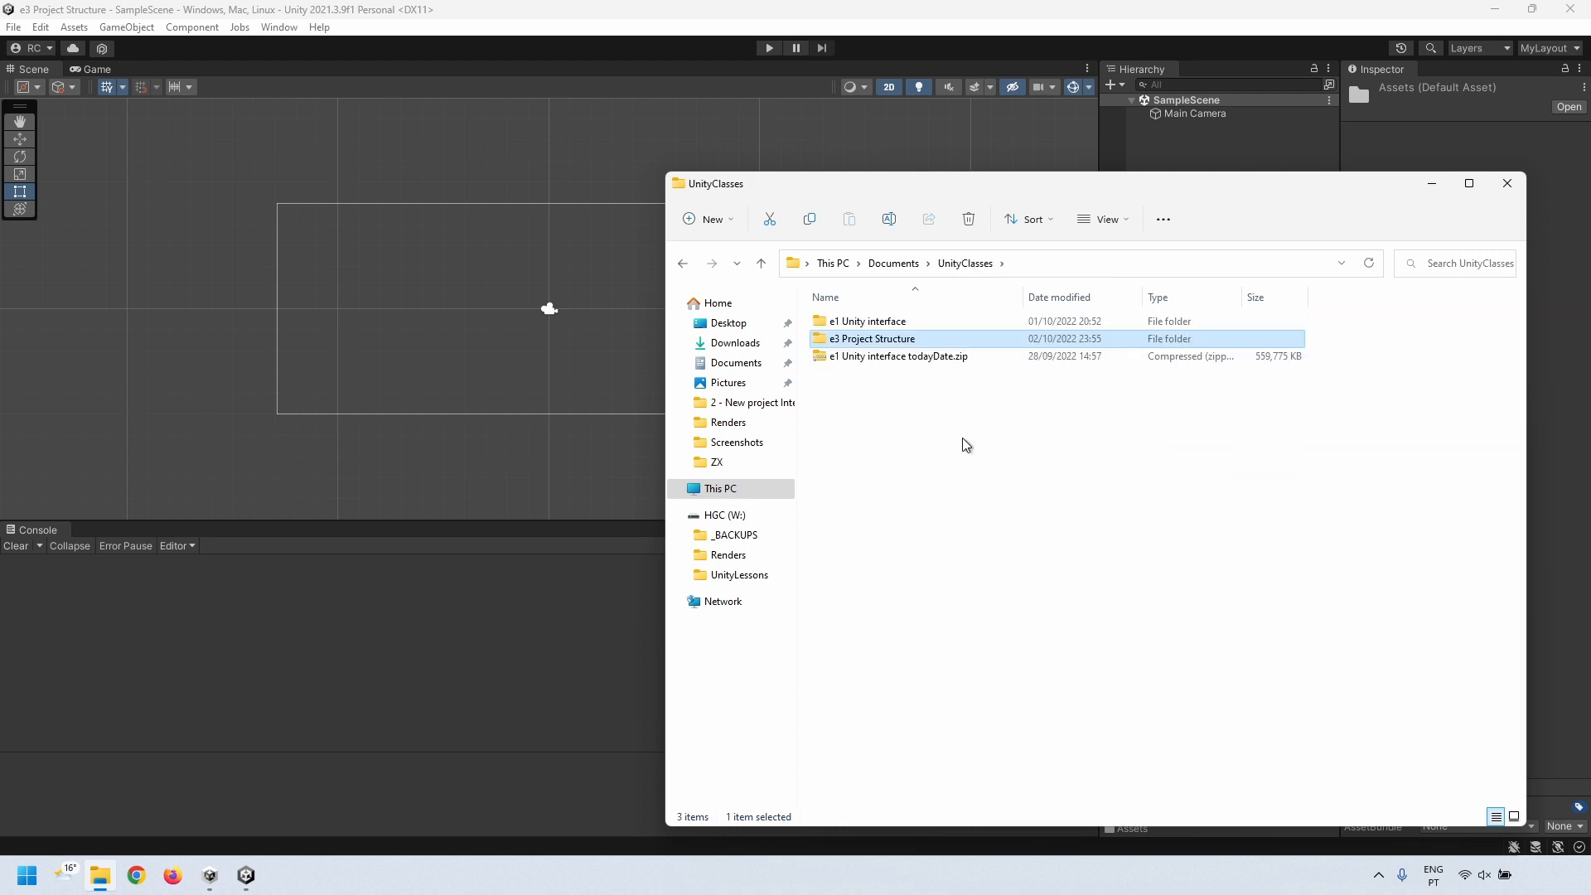
double_click(860, 342)
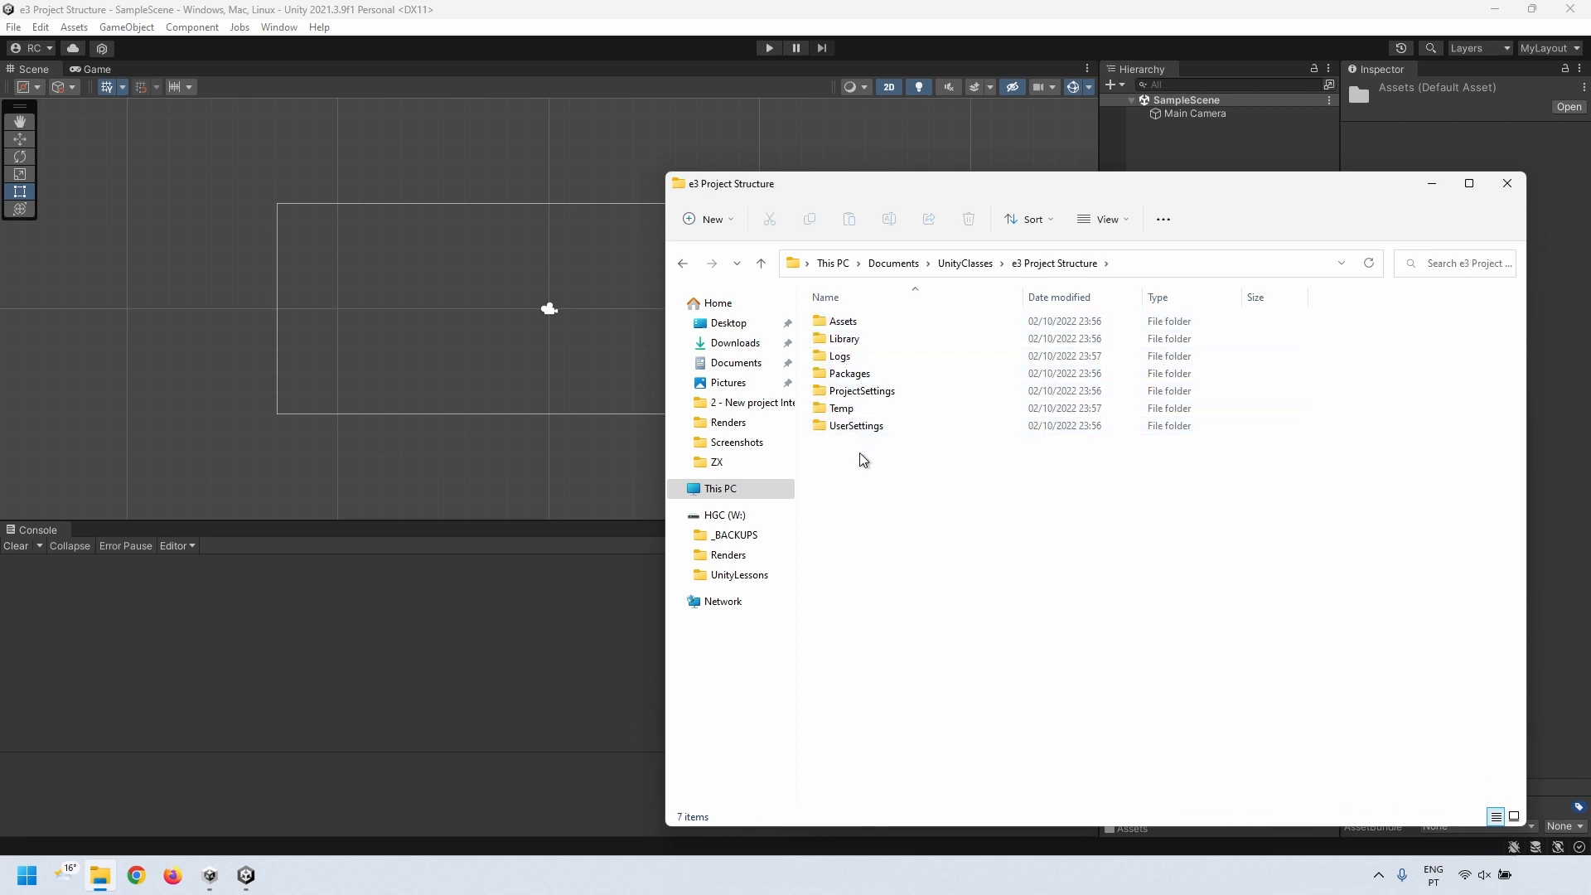
left_click(845, 327)
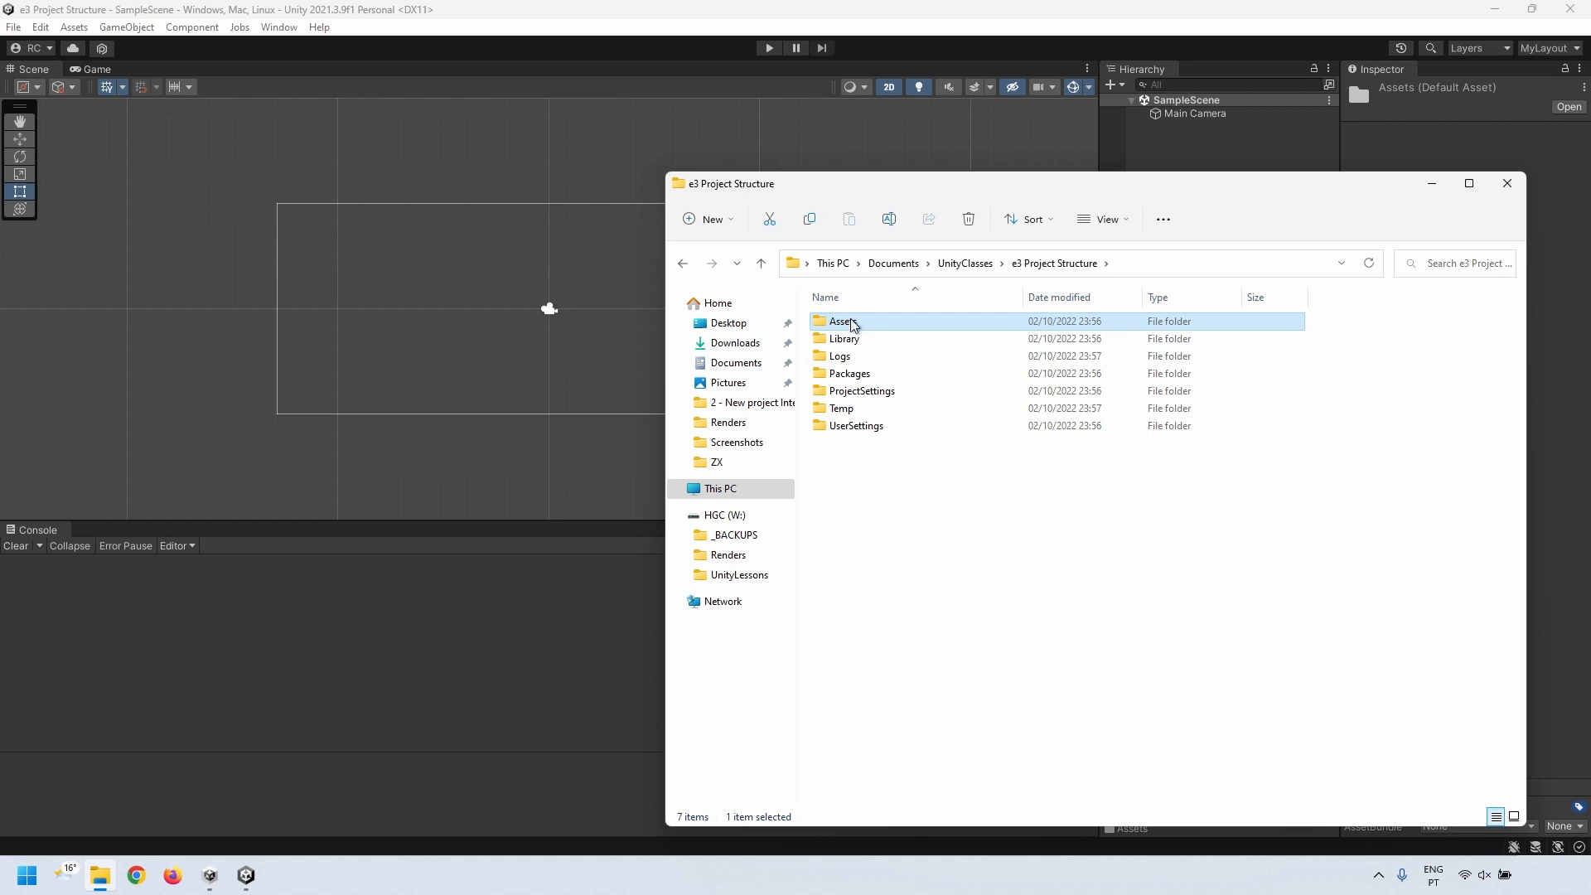
double_click(854, 325)
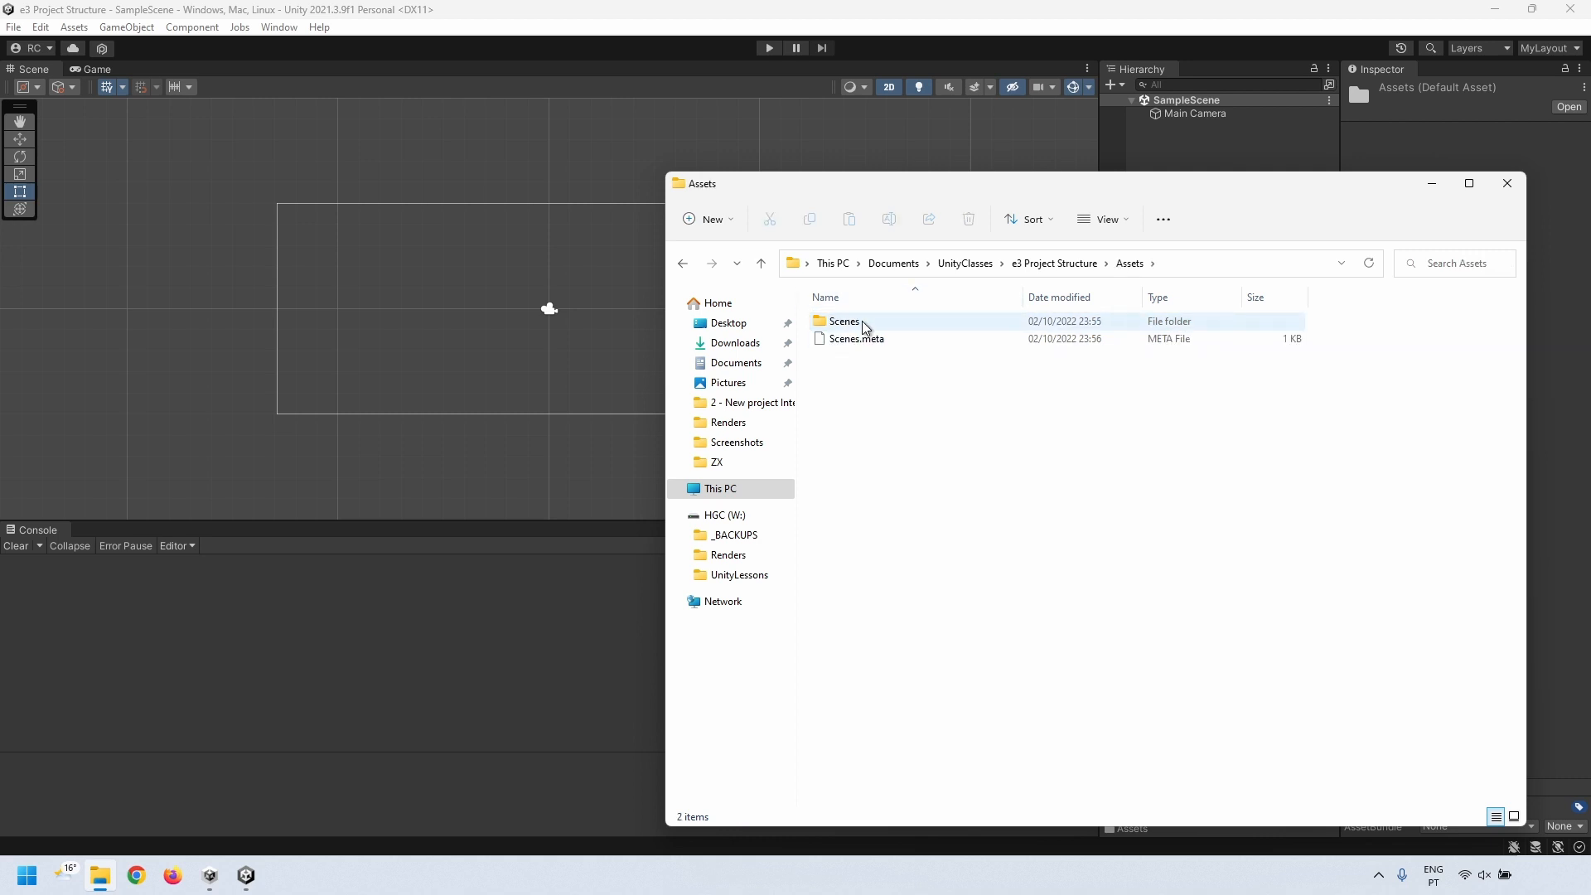
left_click(686, 264)
left_click_drag(867, 455, 841, 340)
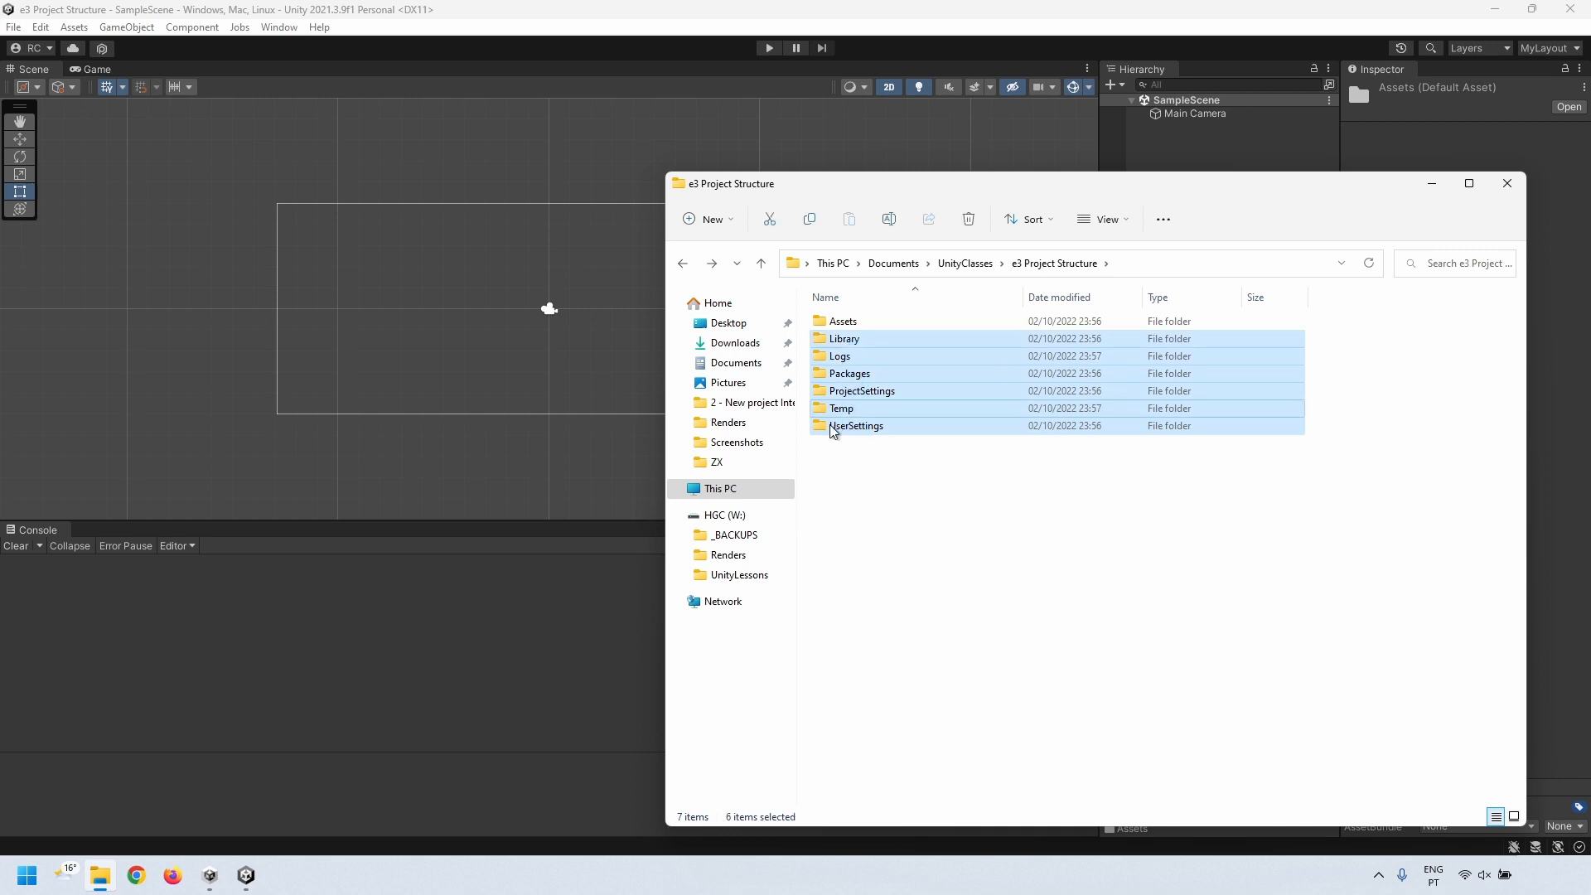
left_click(858, 480)
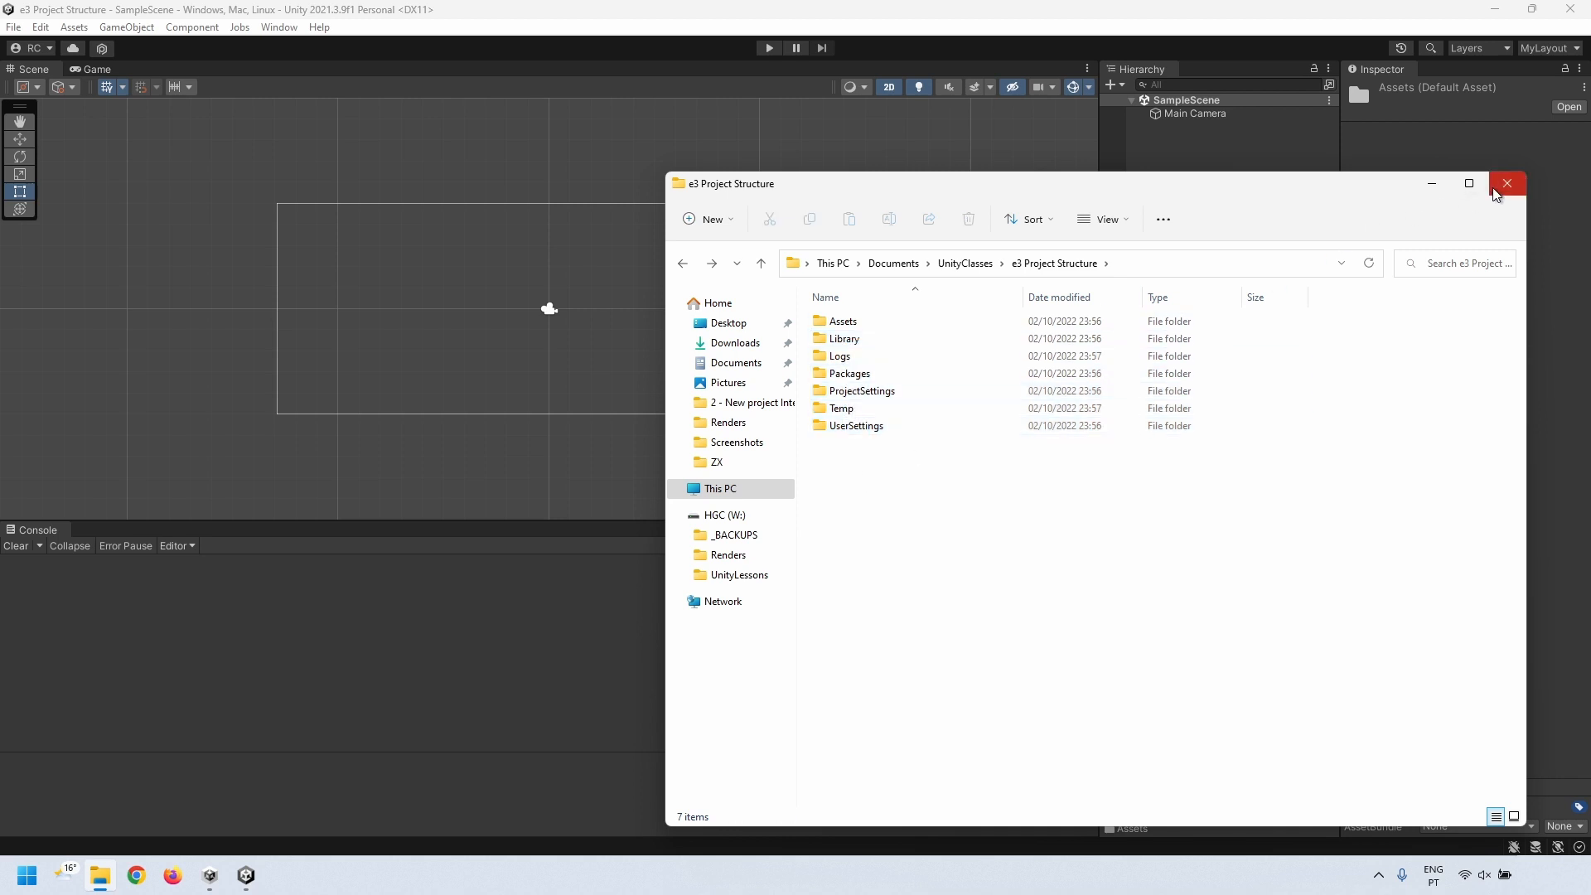
left_click(1429, 188)
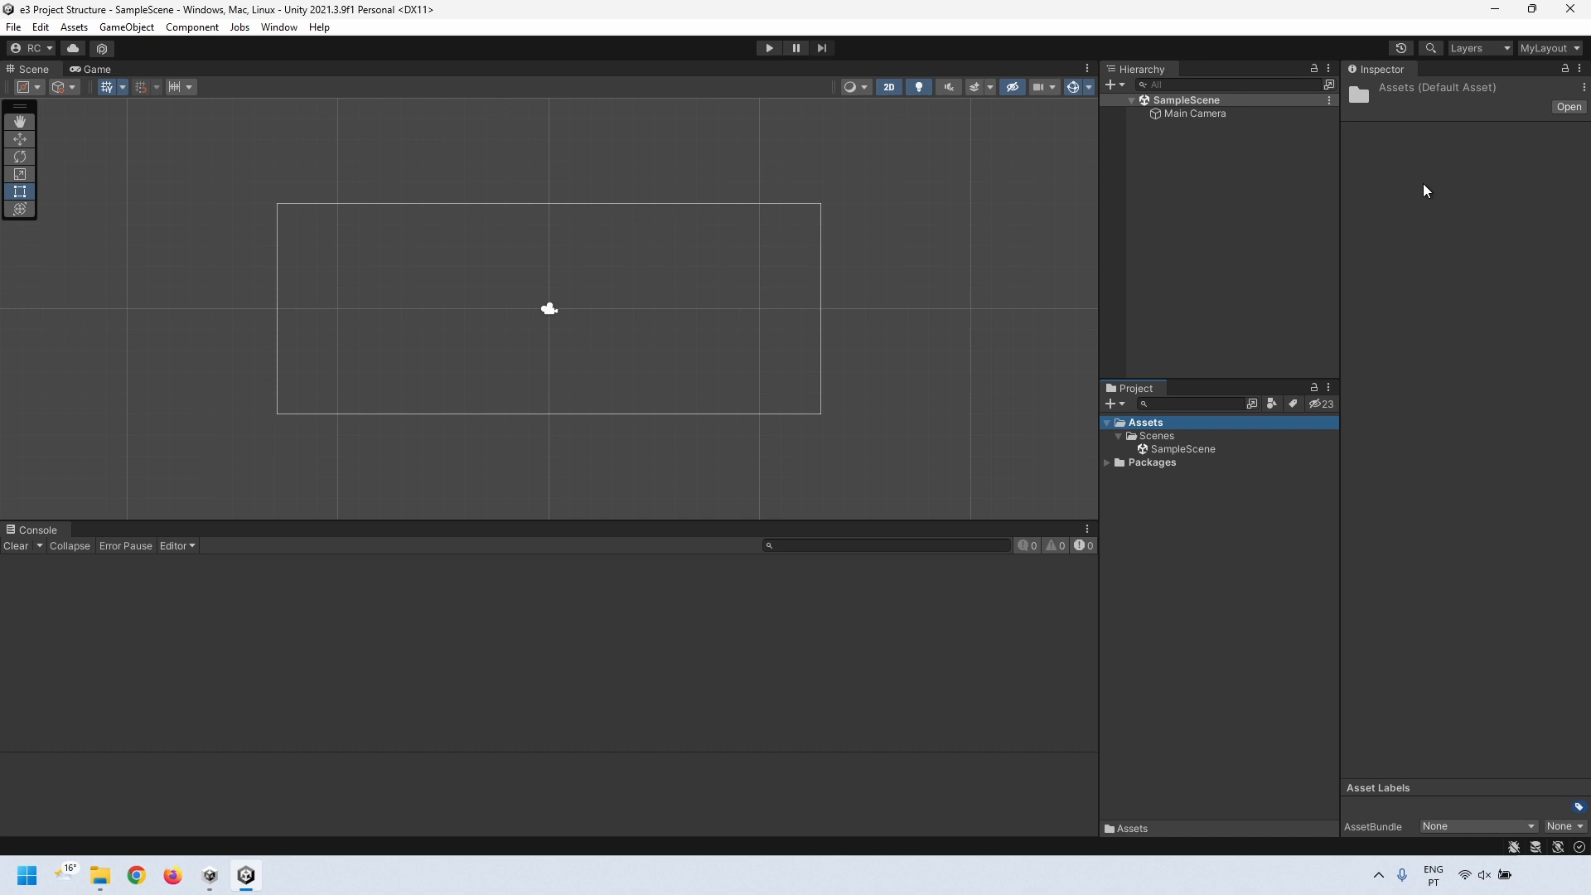
- Open a second File Explorer window and browse to Documents\UnityGames\15LMA\Assets\Sprites on drive D
key("alt+Tab")
right_click(111, 873)
left_click(108, 782)
double_click(605, 417)
double_click(248, 359)
double_click(241, 401)
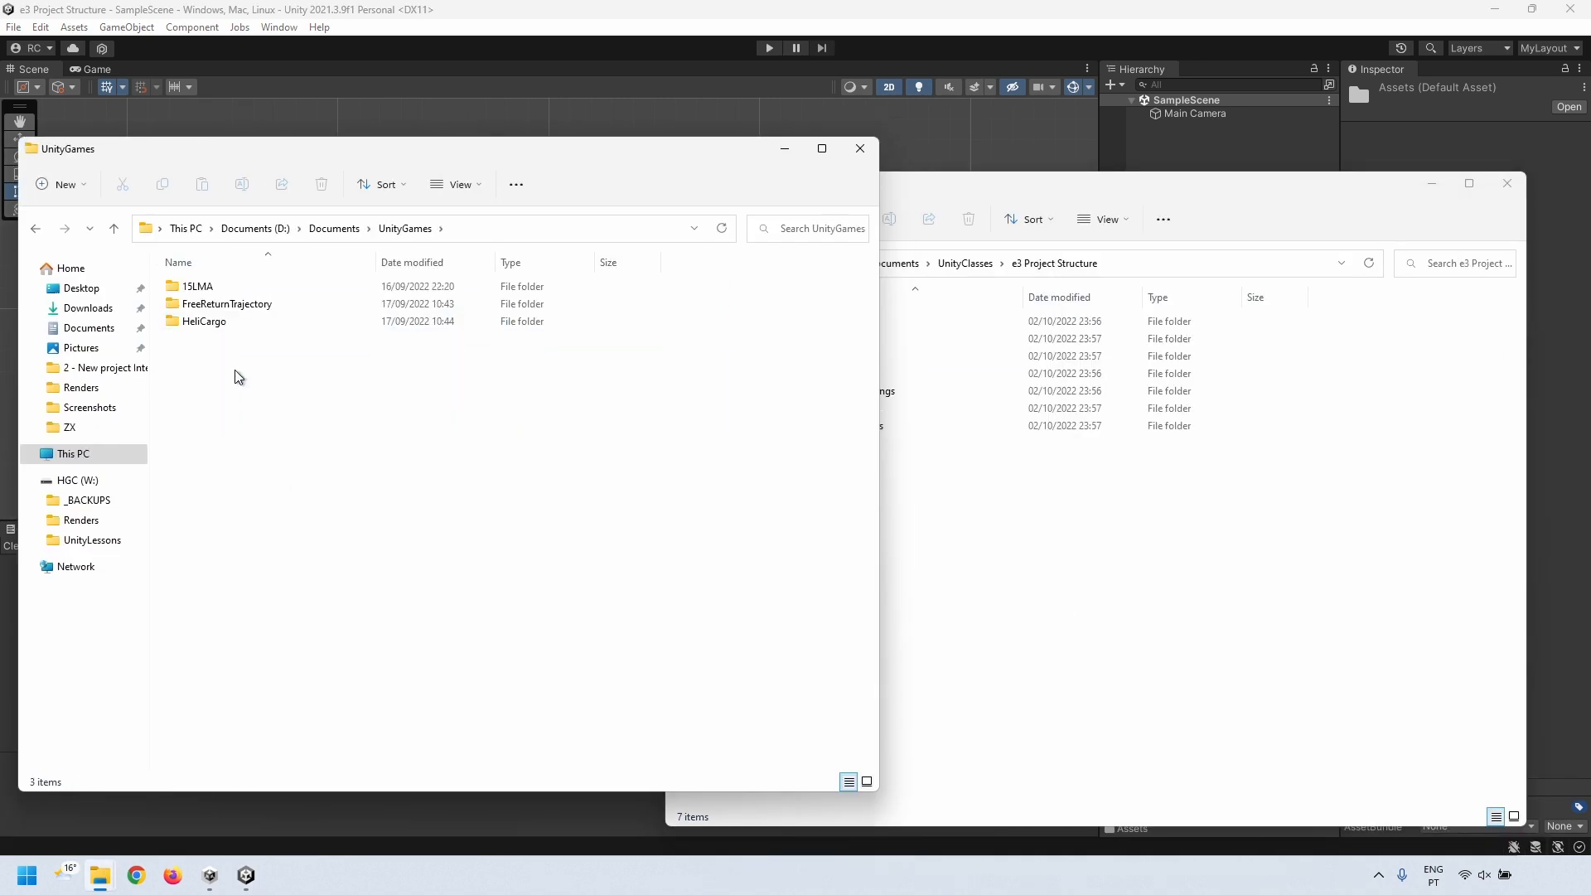
double_click(214, 290)
double_click(227, 326)
double_click(220, 464)
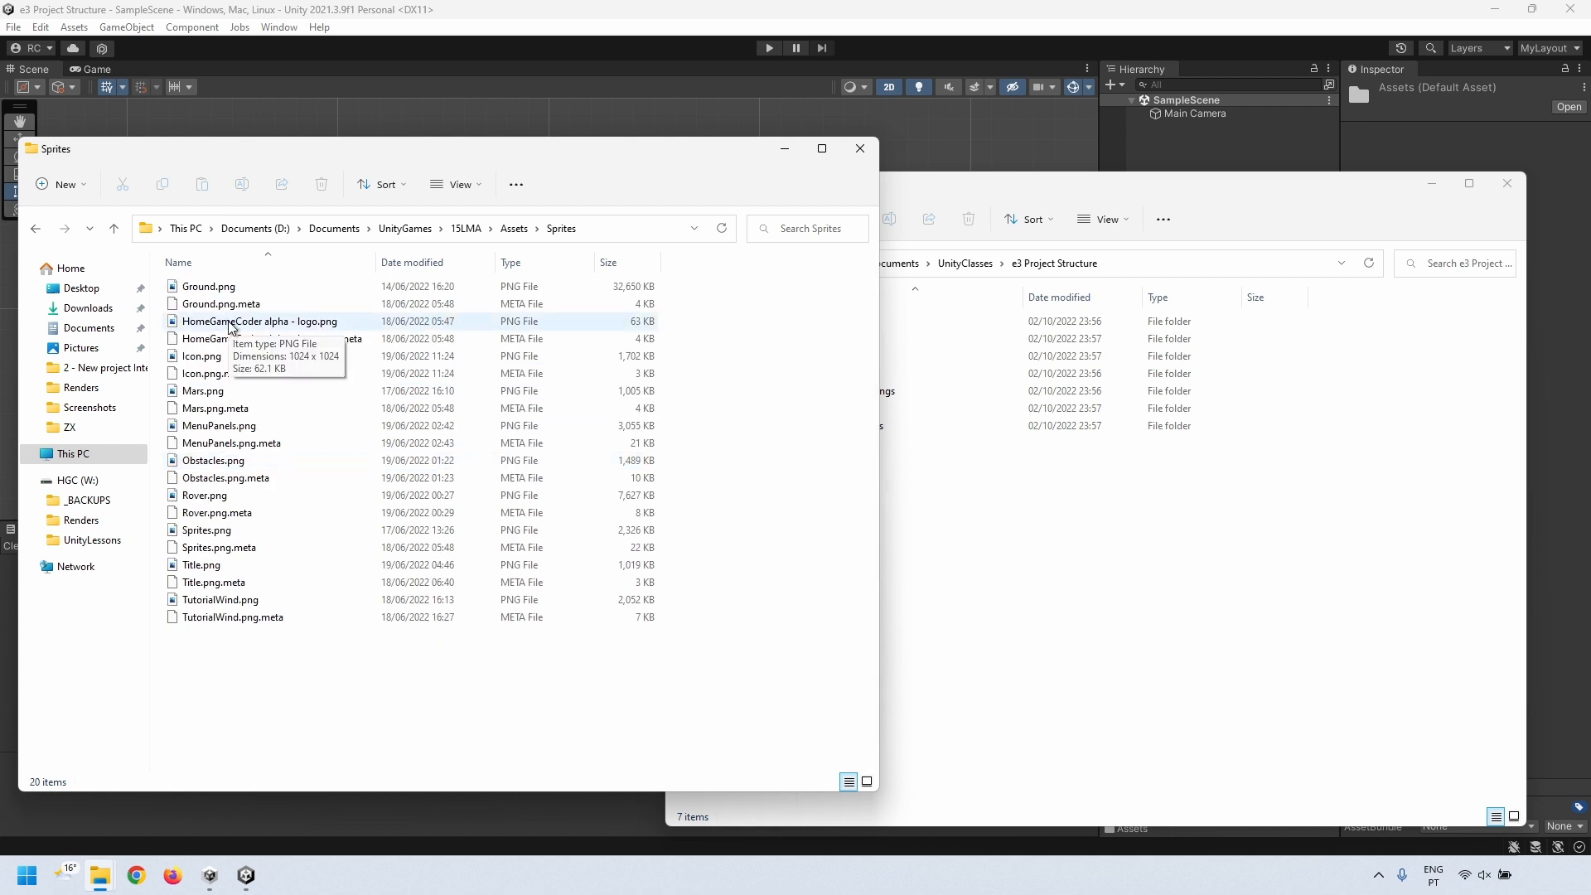
- Copy "HomeGameCoder alpha - logo.png" from the Sprites folder into the Assets folder of e3 Project Structure
left_click(231, 326)
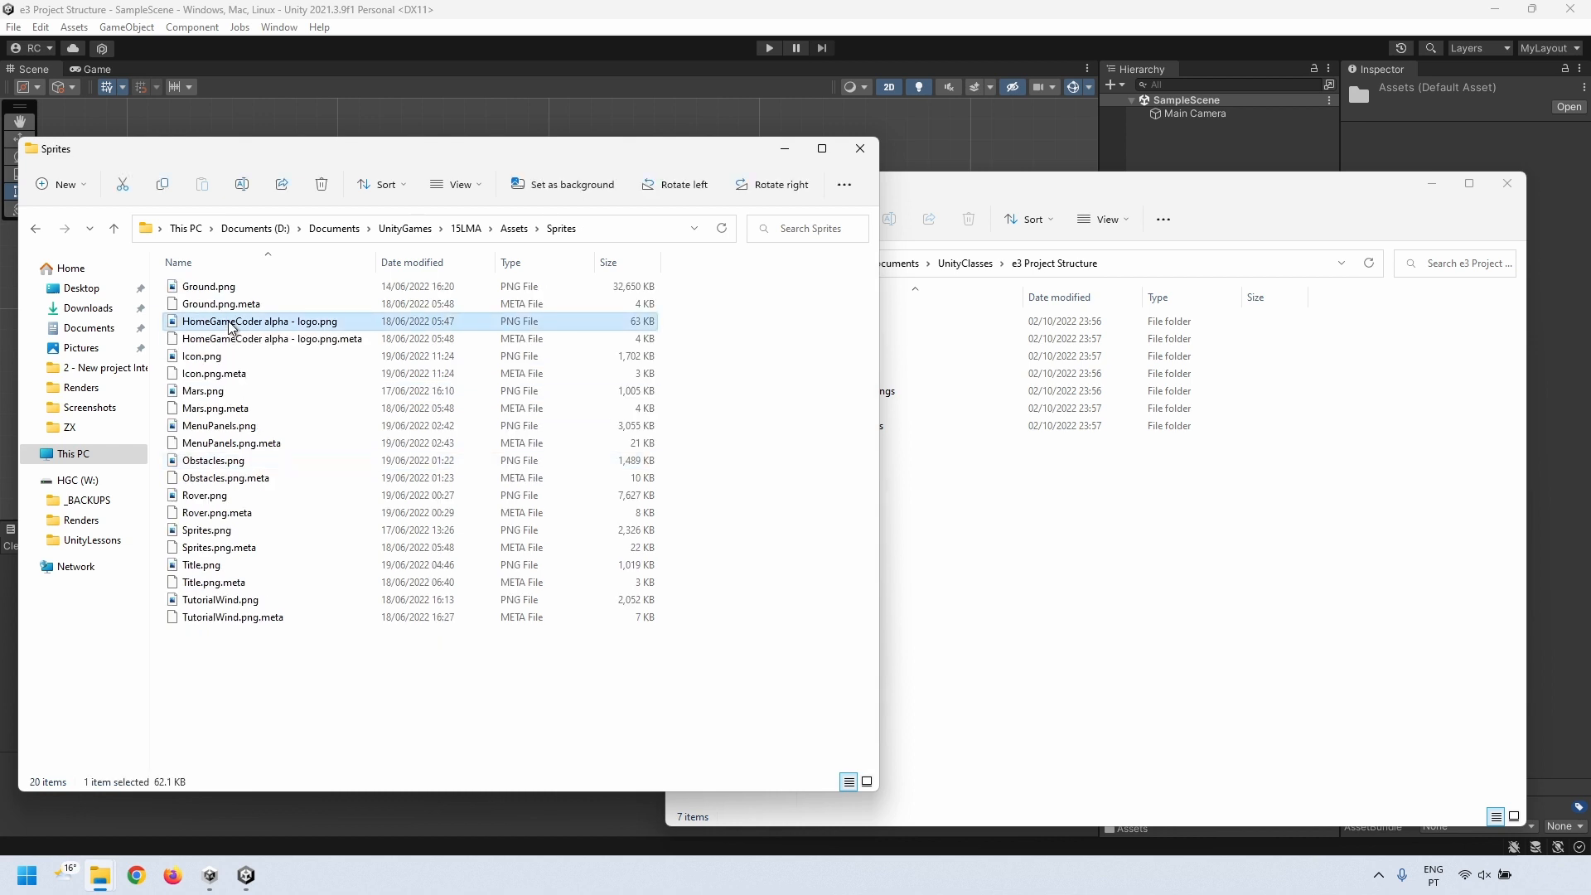
left_click(159, 185)
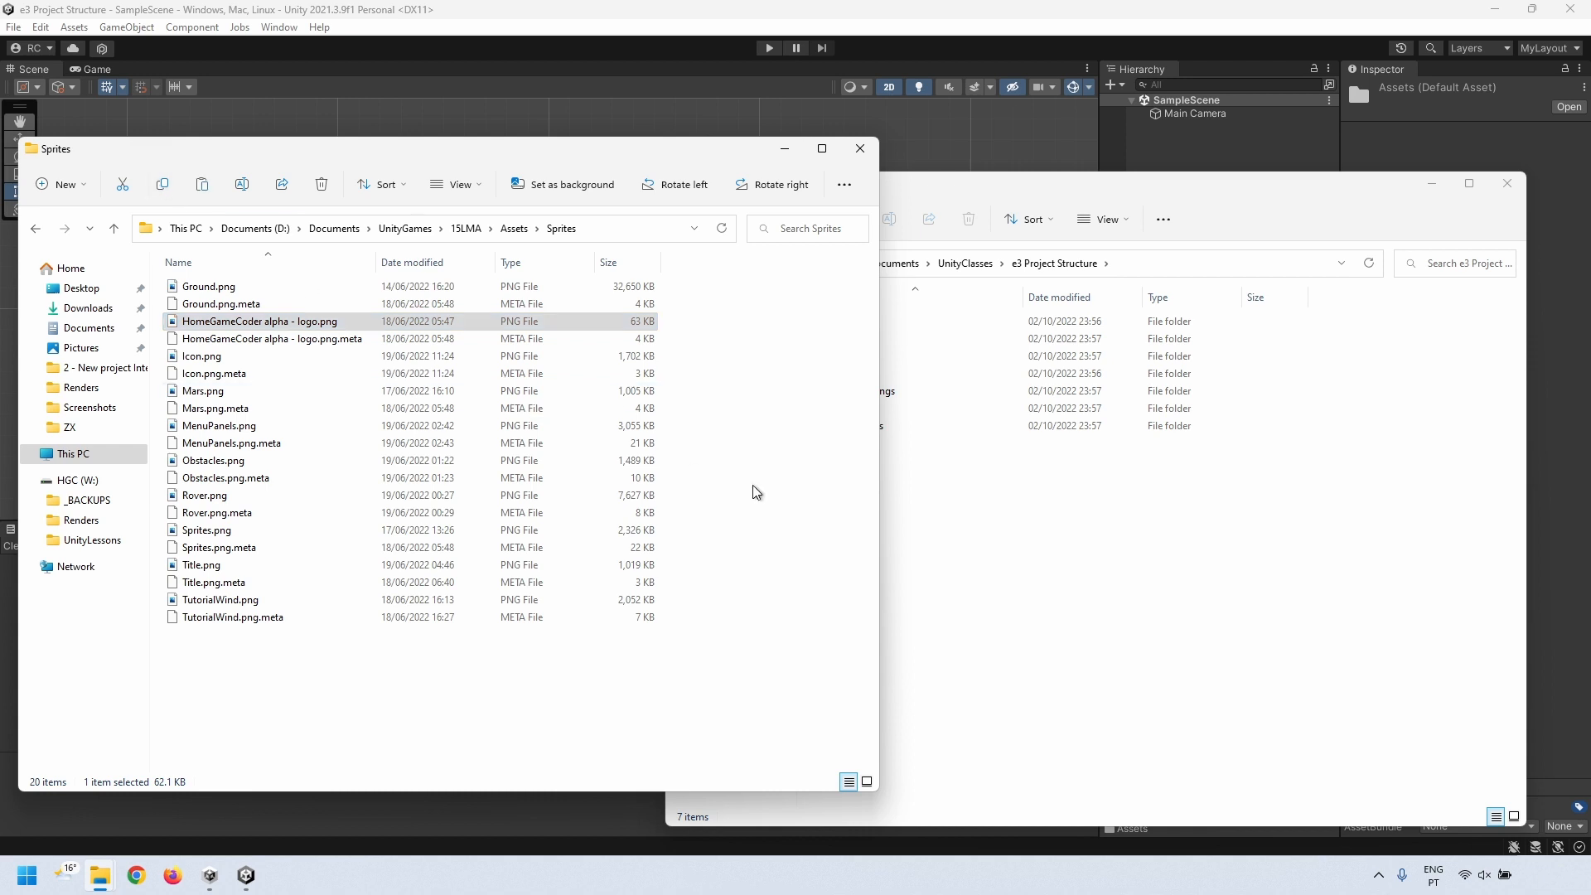
left_click(933, 531)
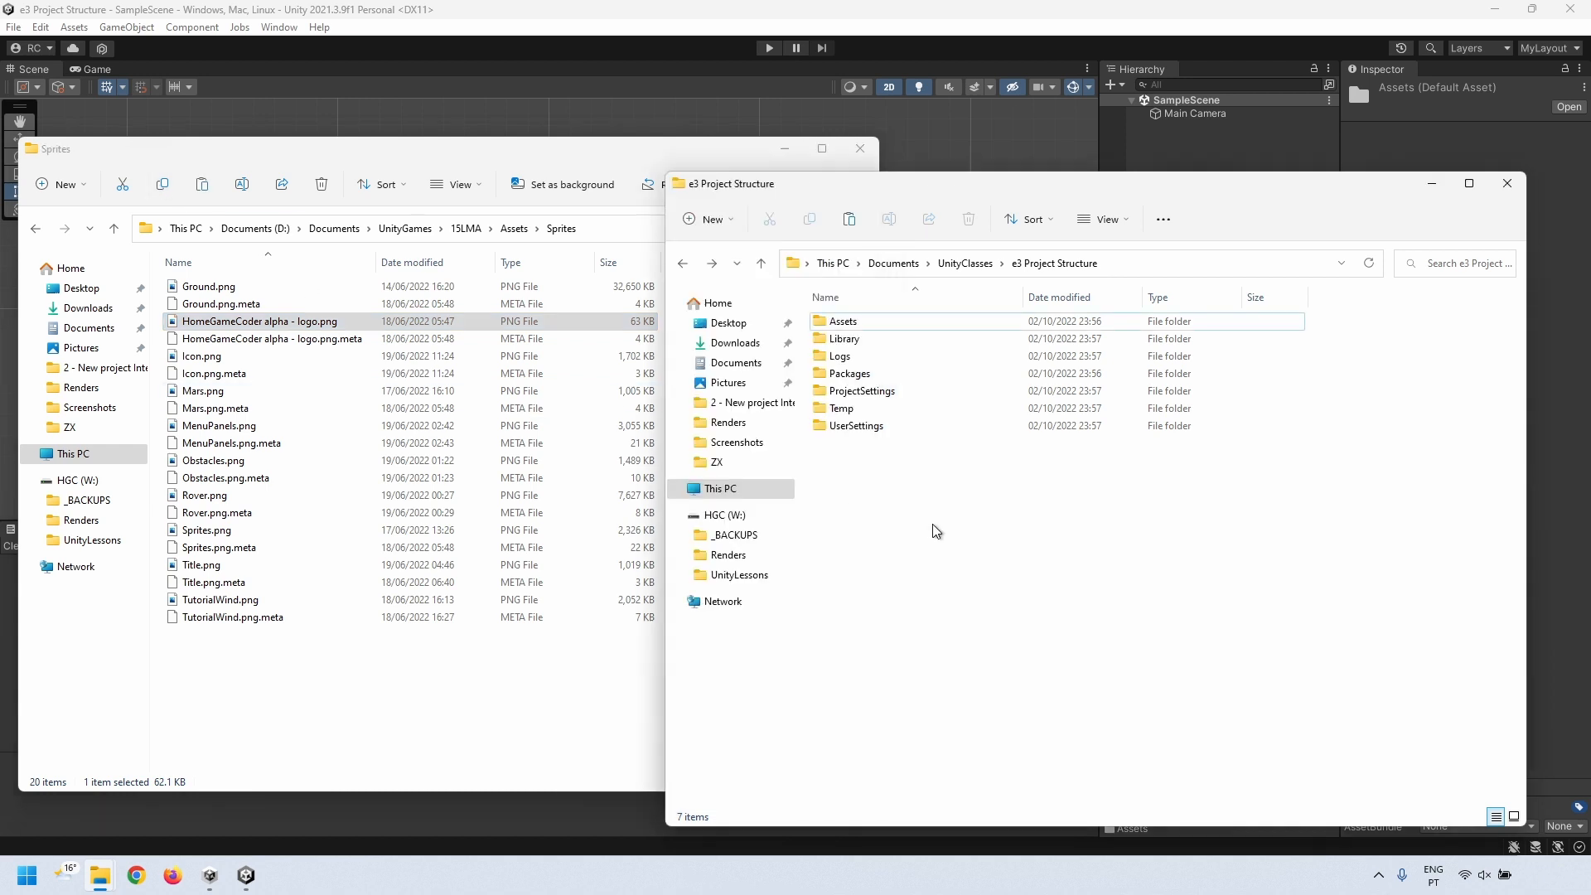
double_click(842, 321)
right_click(895, 425)
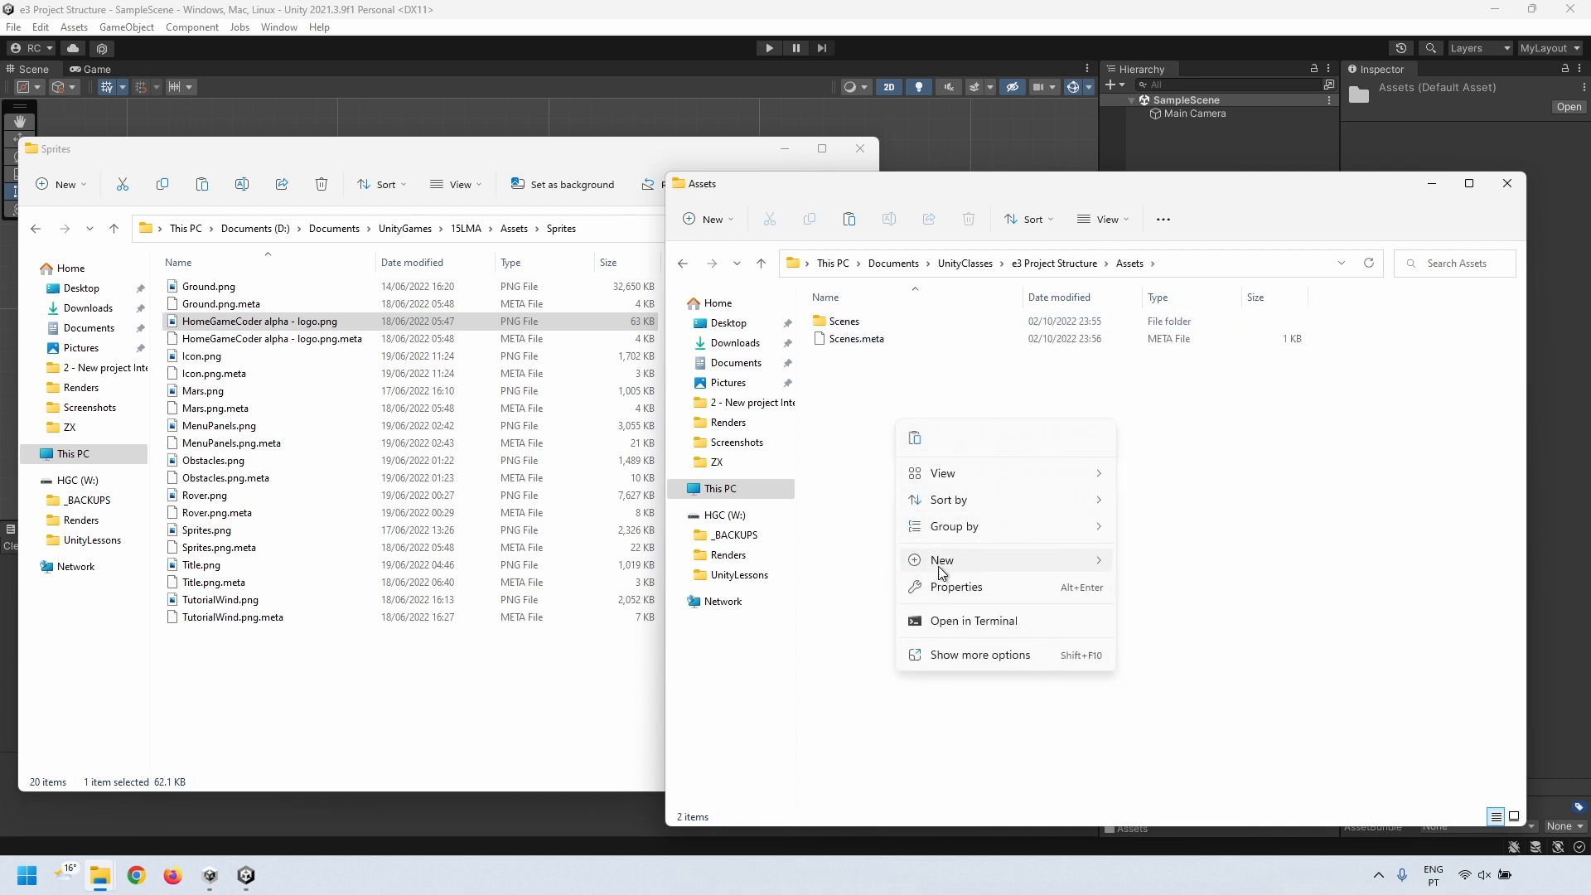
left_click(916, 440)
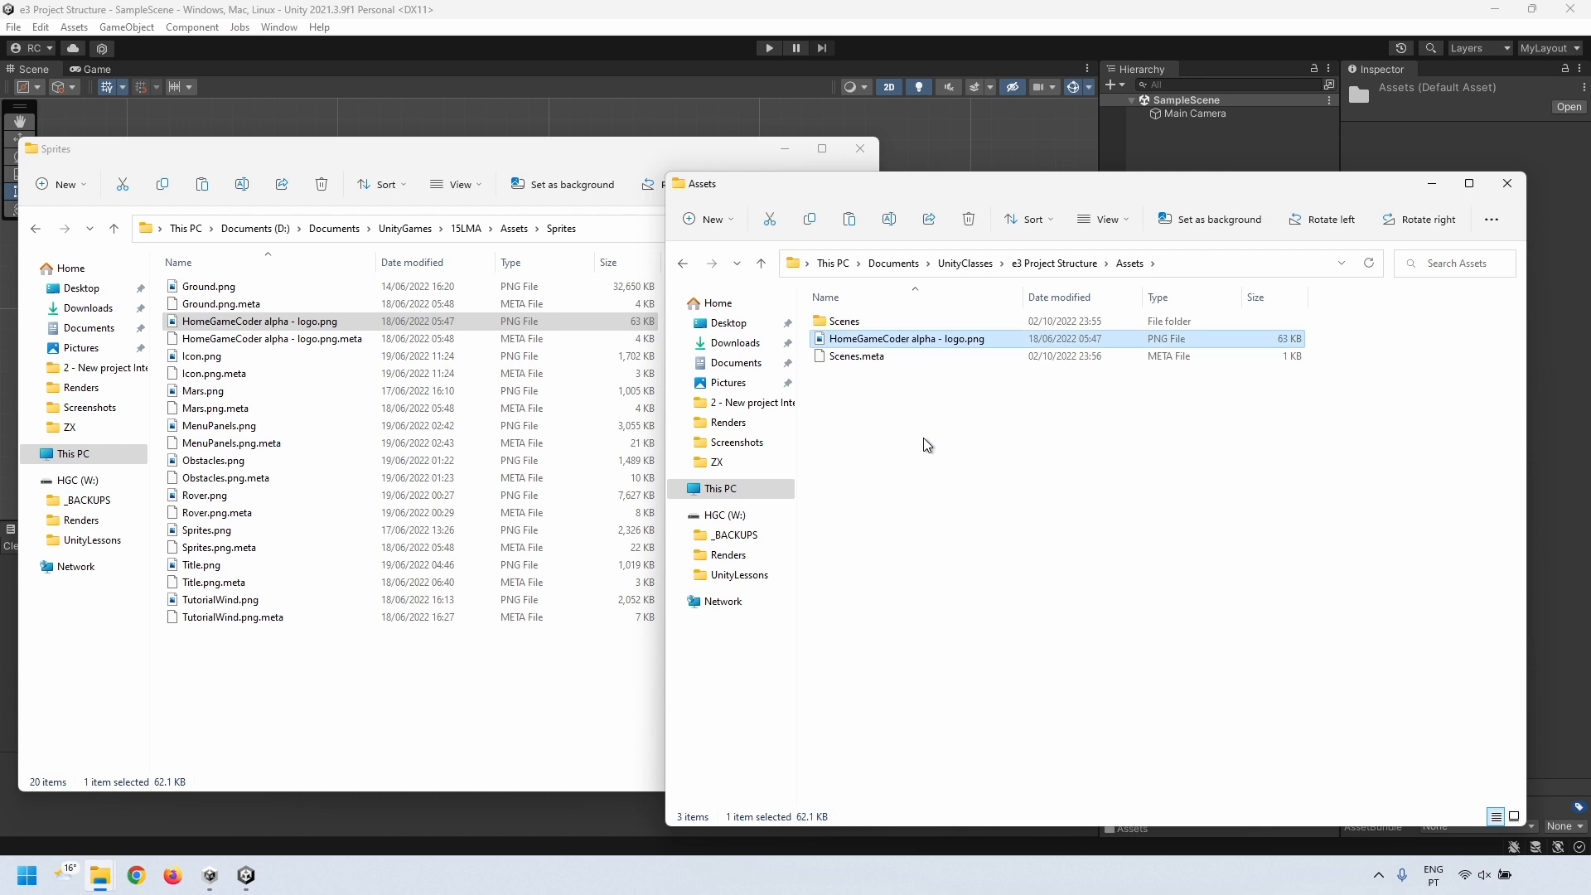
- Return to Unity, inspect the imported HomeGameCoder logo's import settings and preview, and expand the logo asset under Assets
left_click(950, 7)
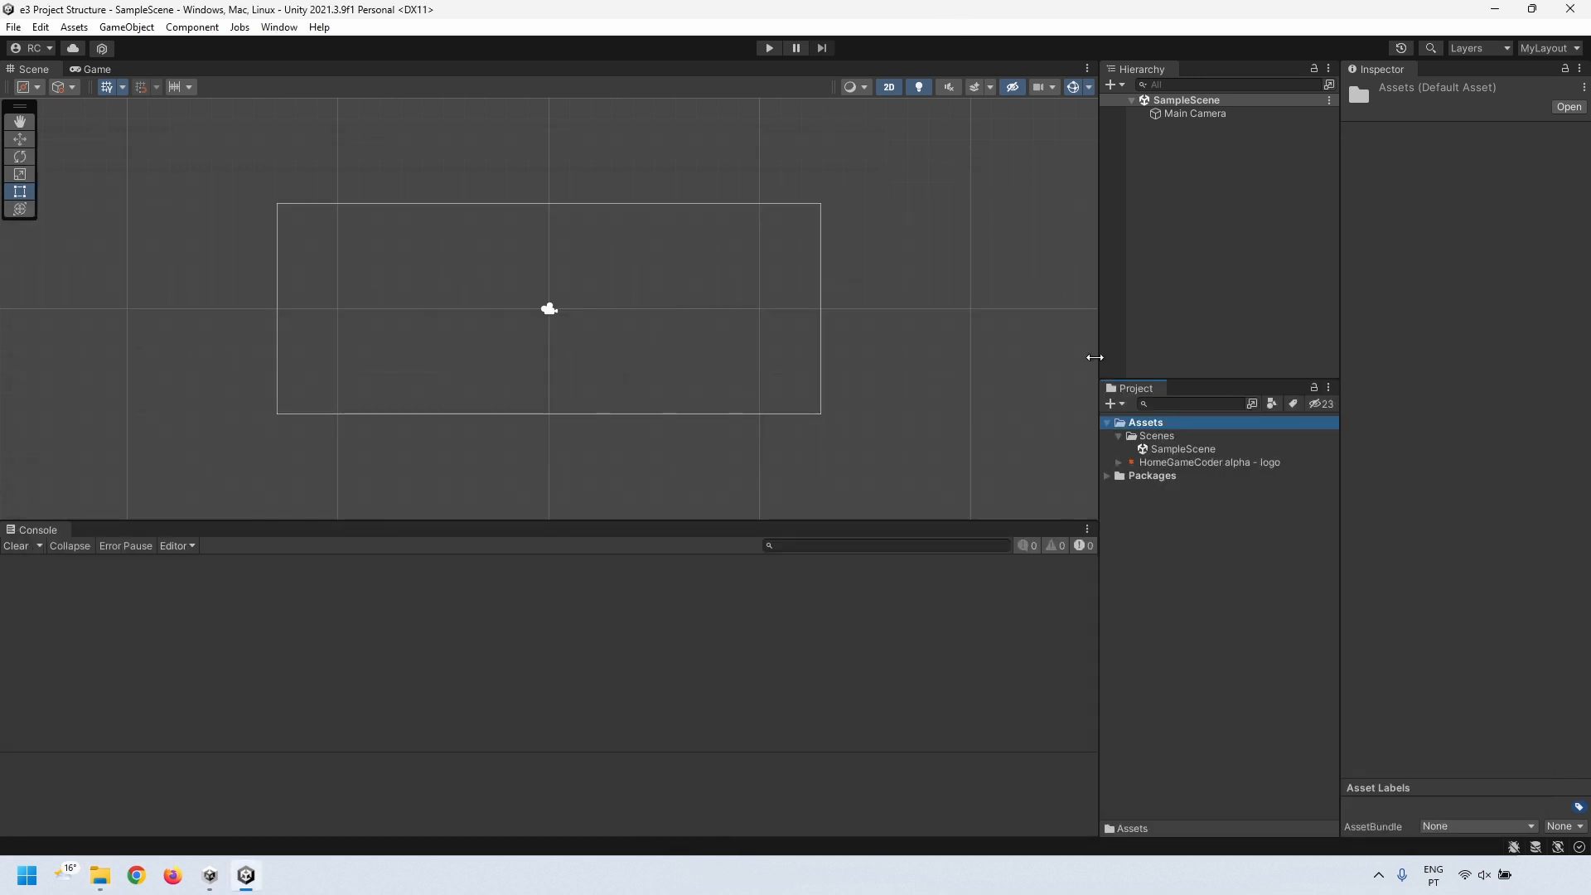
left_click(1172, 465)
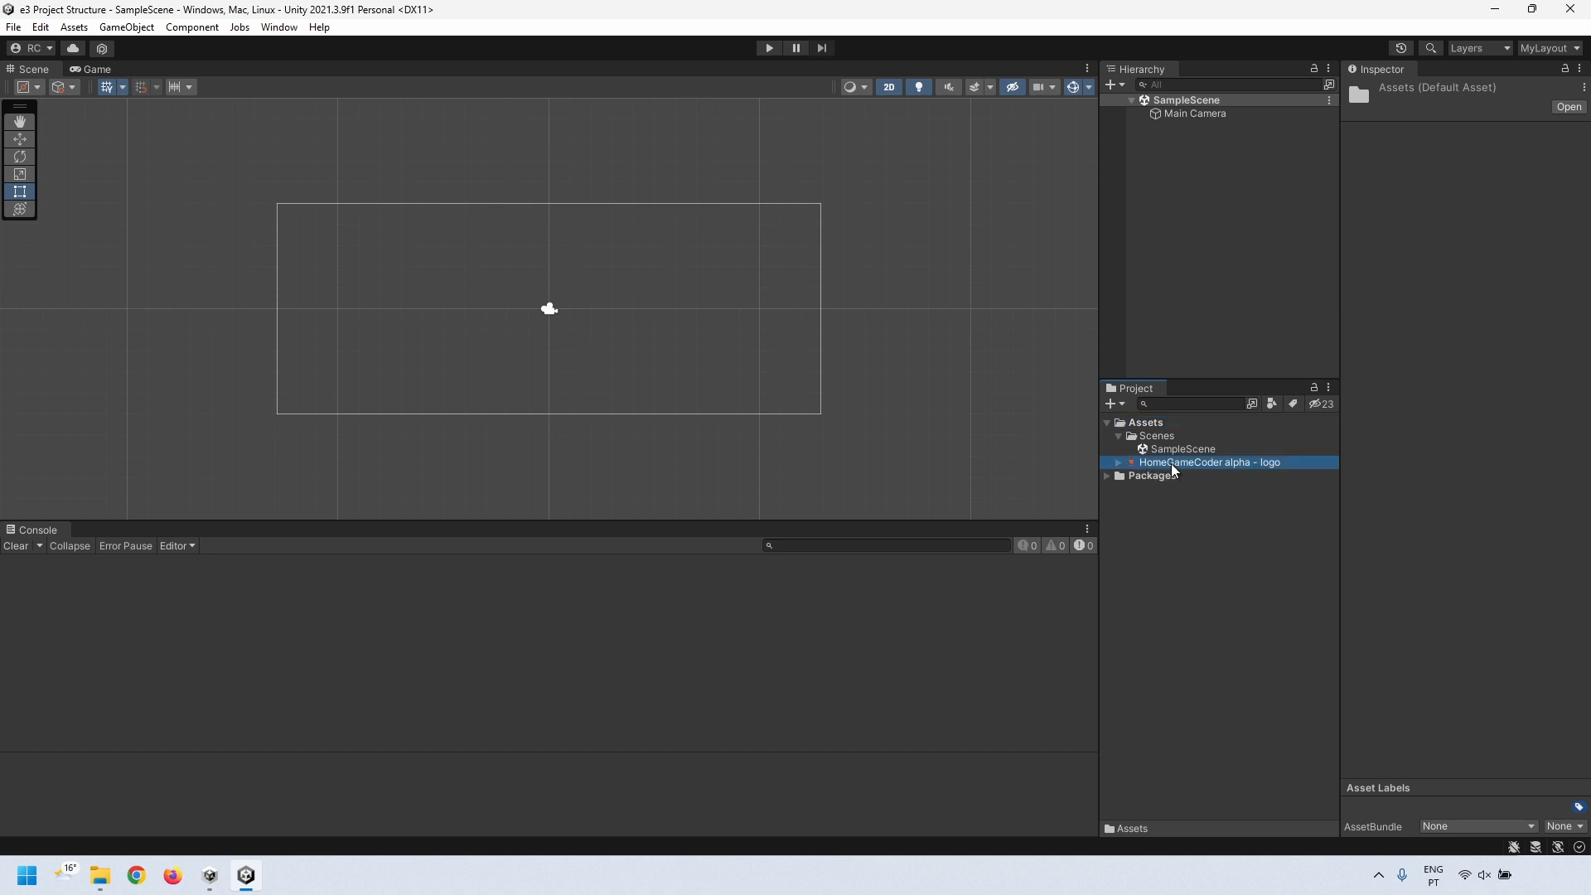
left_click_drag(1415, 692, 1413, 635)
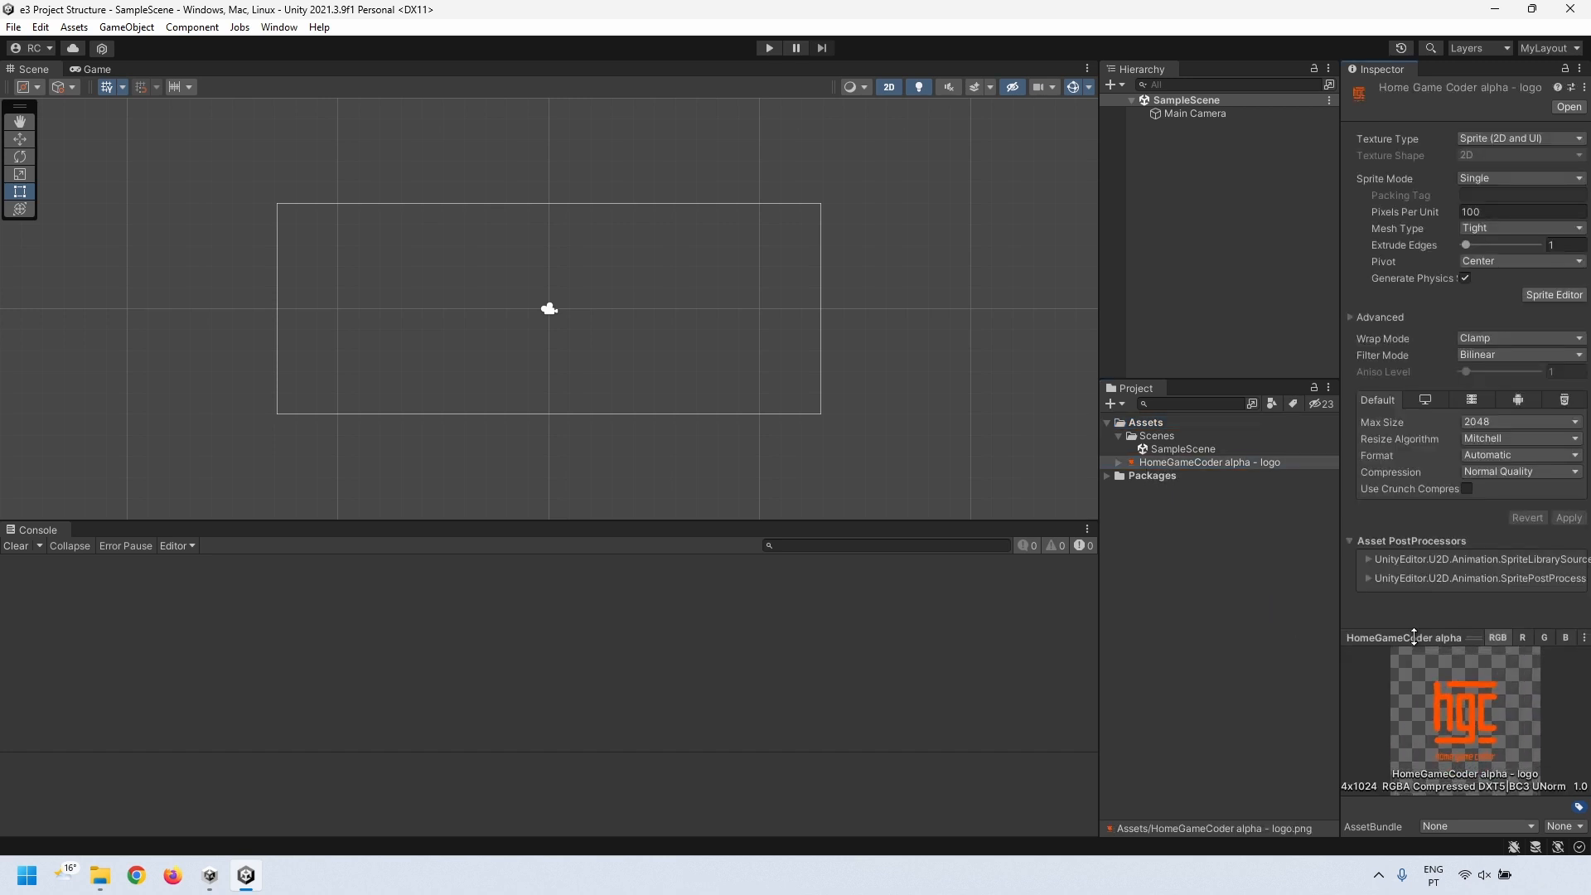
left_click(1135, 424)
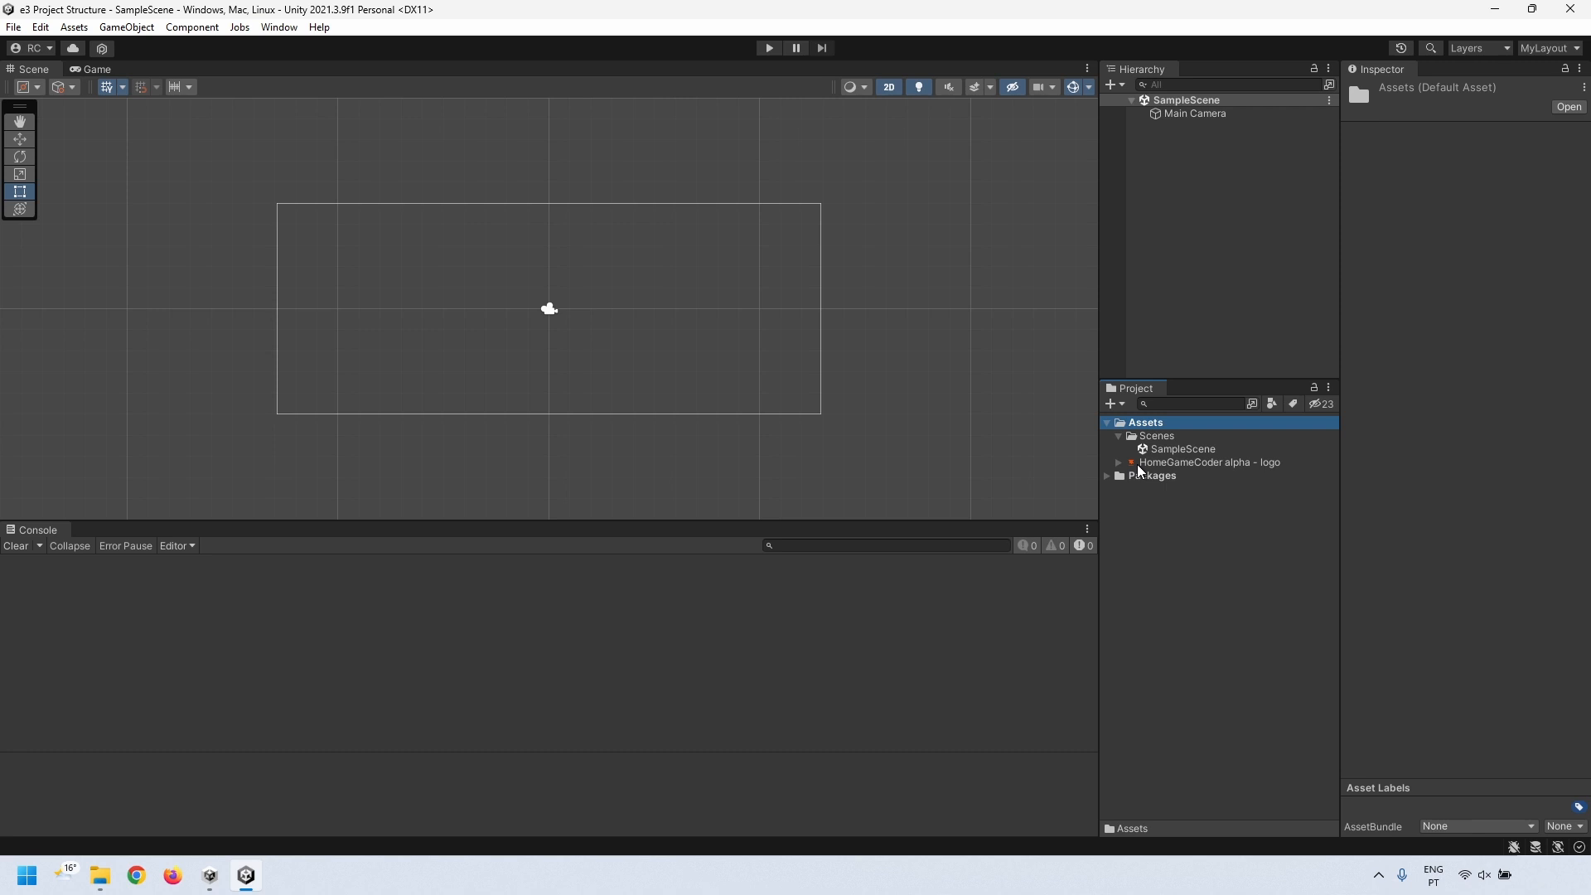
left_click(1119, 462)
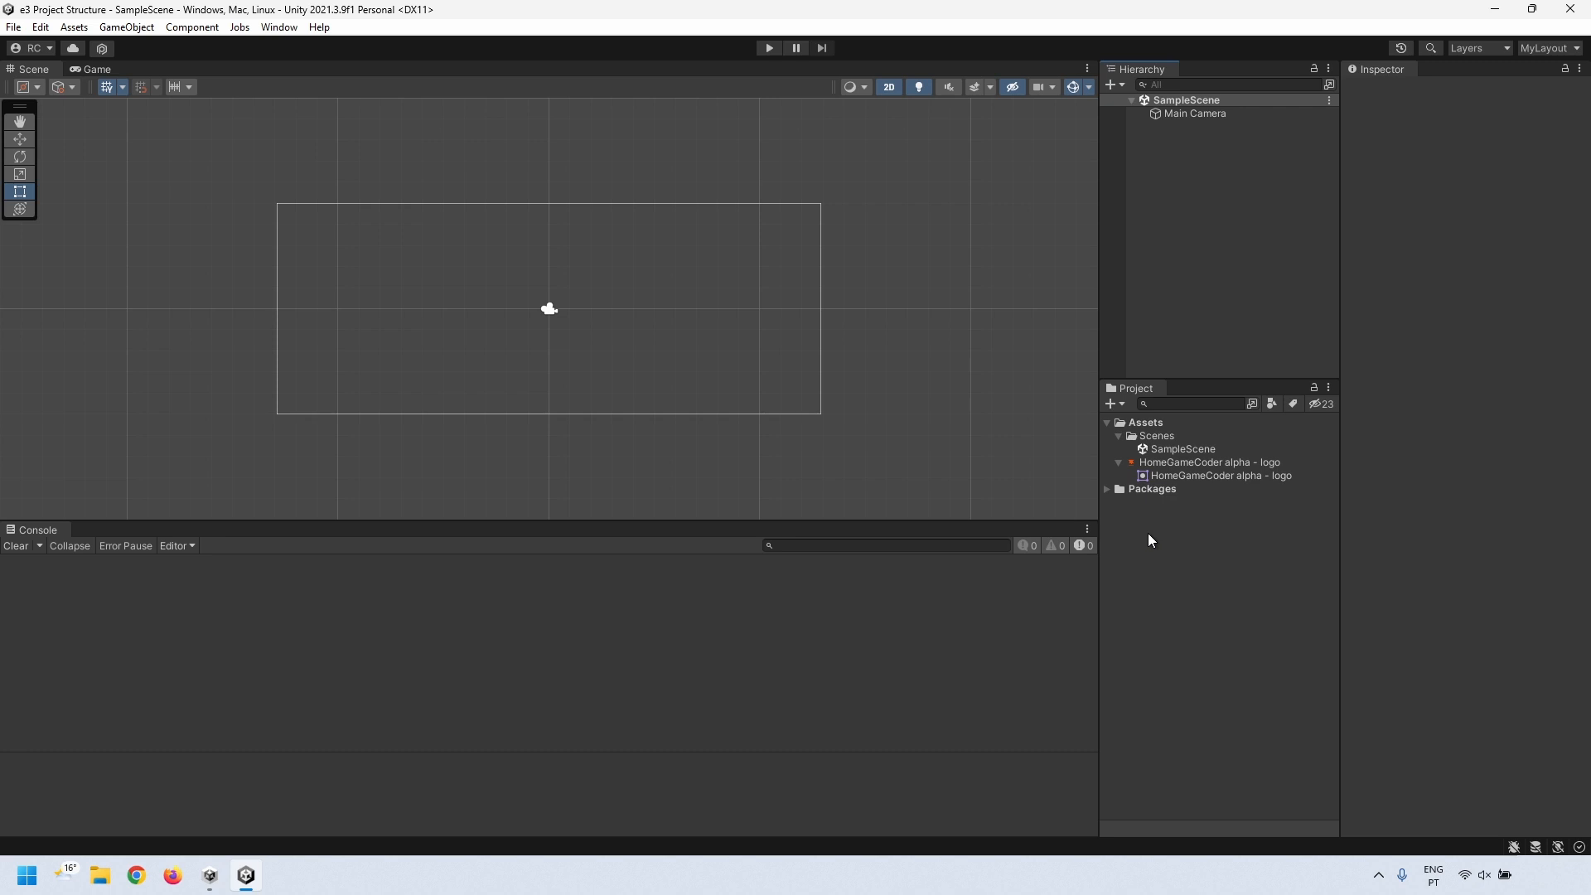
- Examine SampleScene's Main Camera object and its components, including the Audio Listener
left_click(1180, 101)
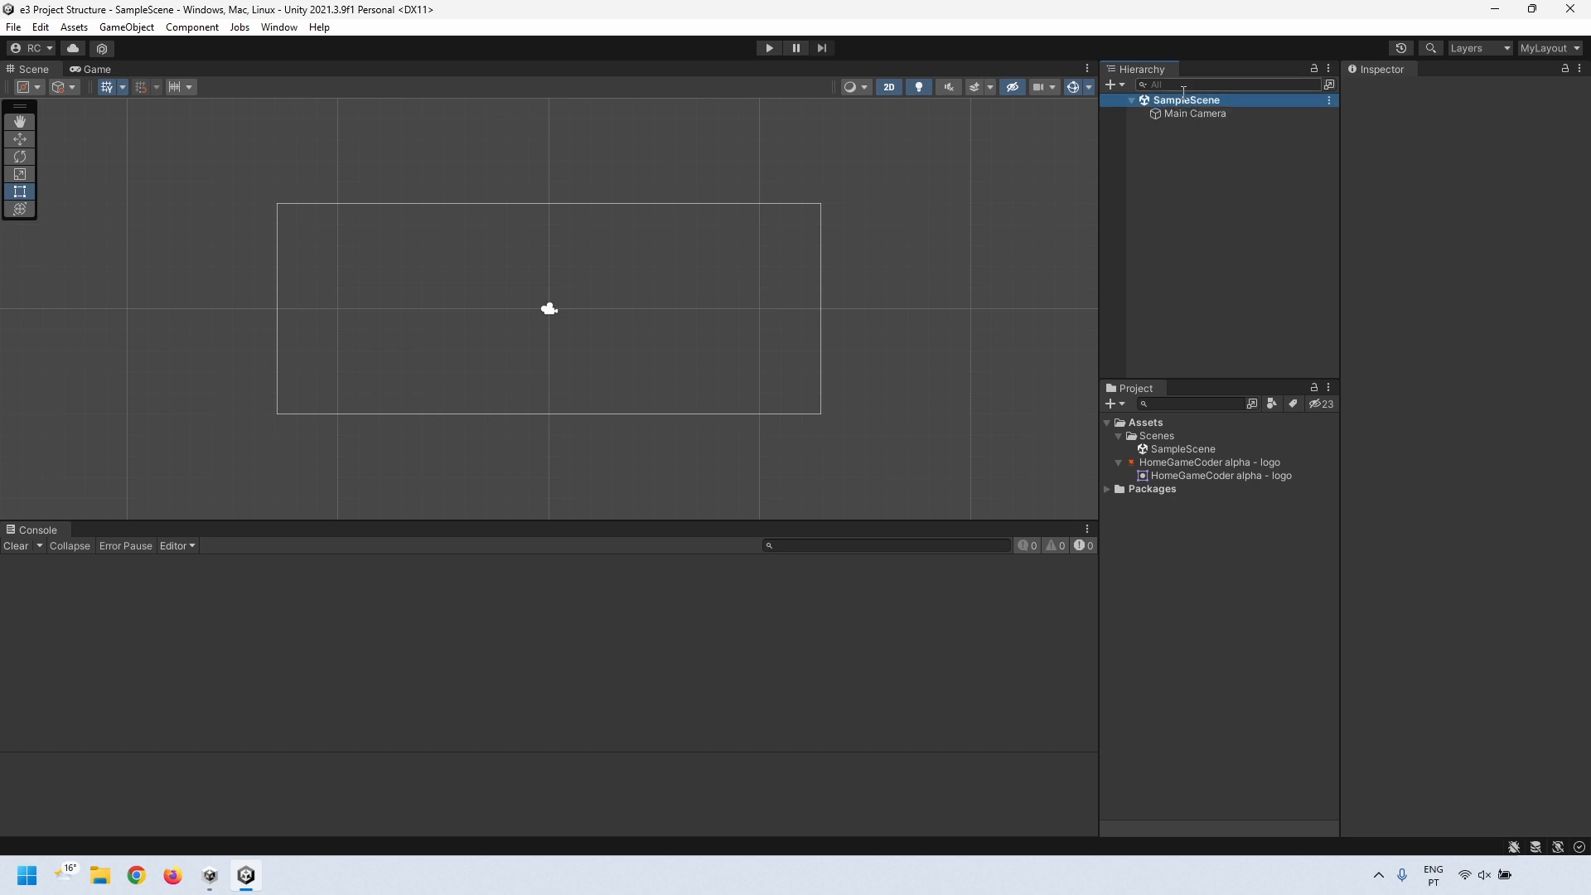
left_click(1183, 121)
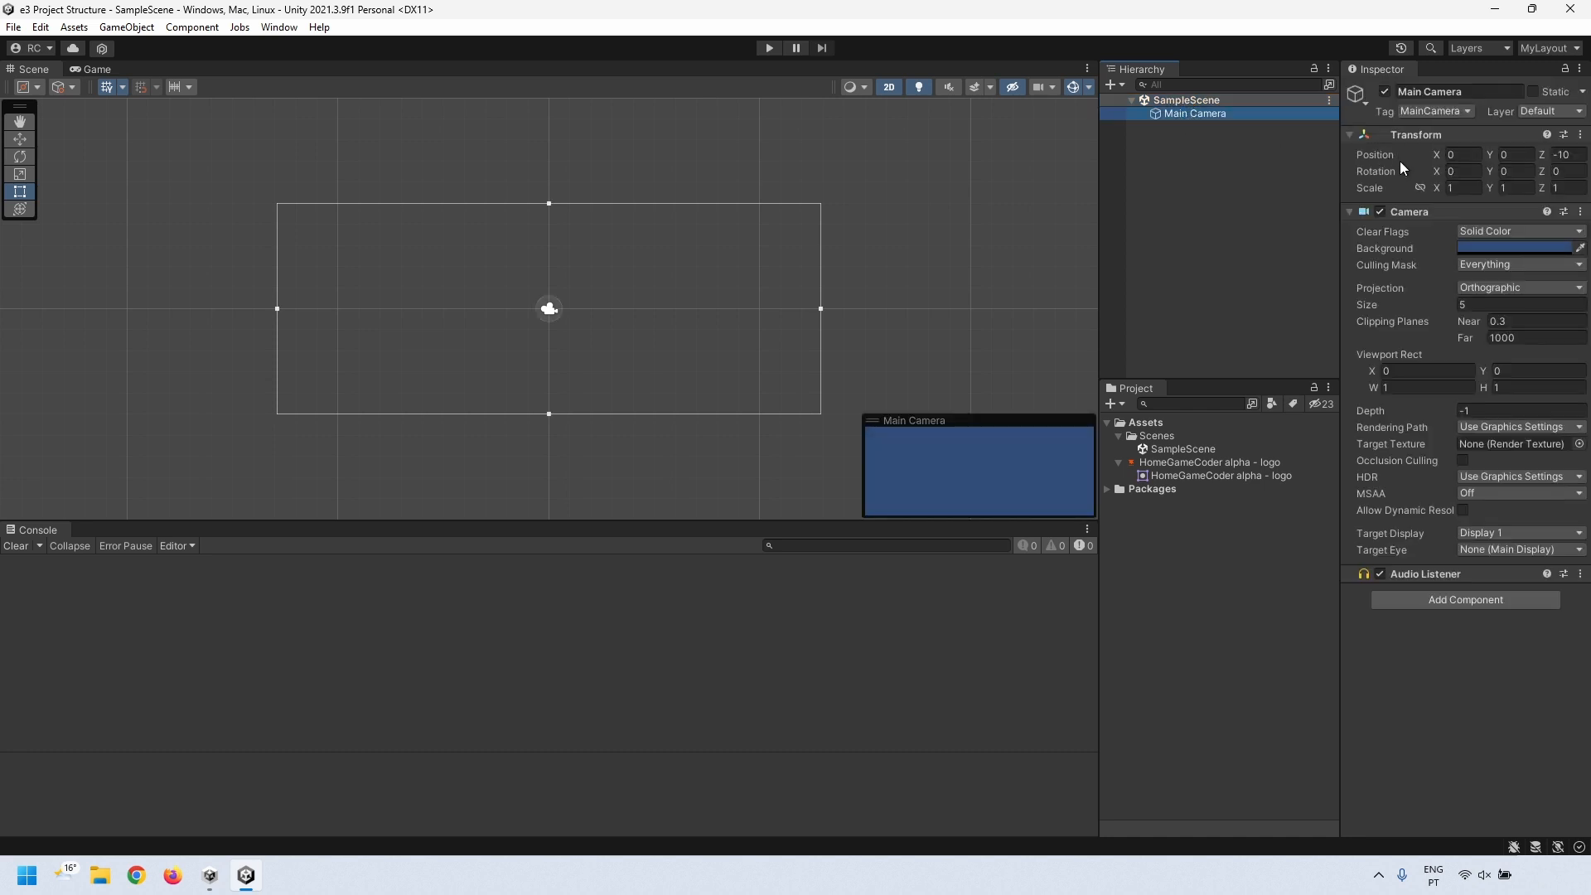
left_click(1423, 575)
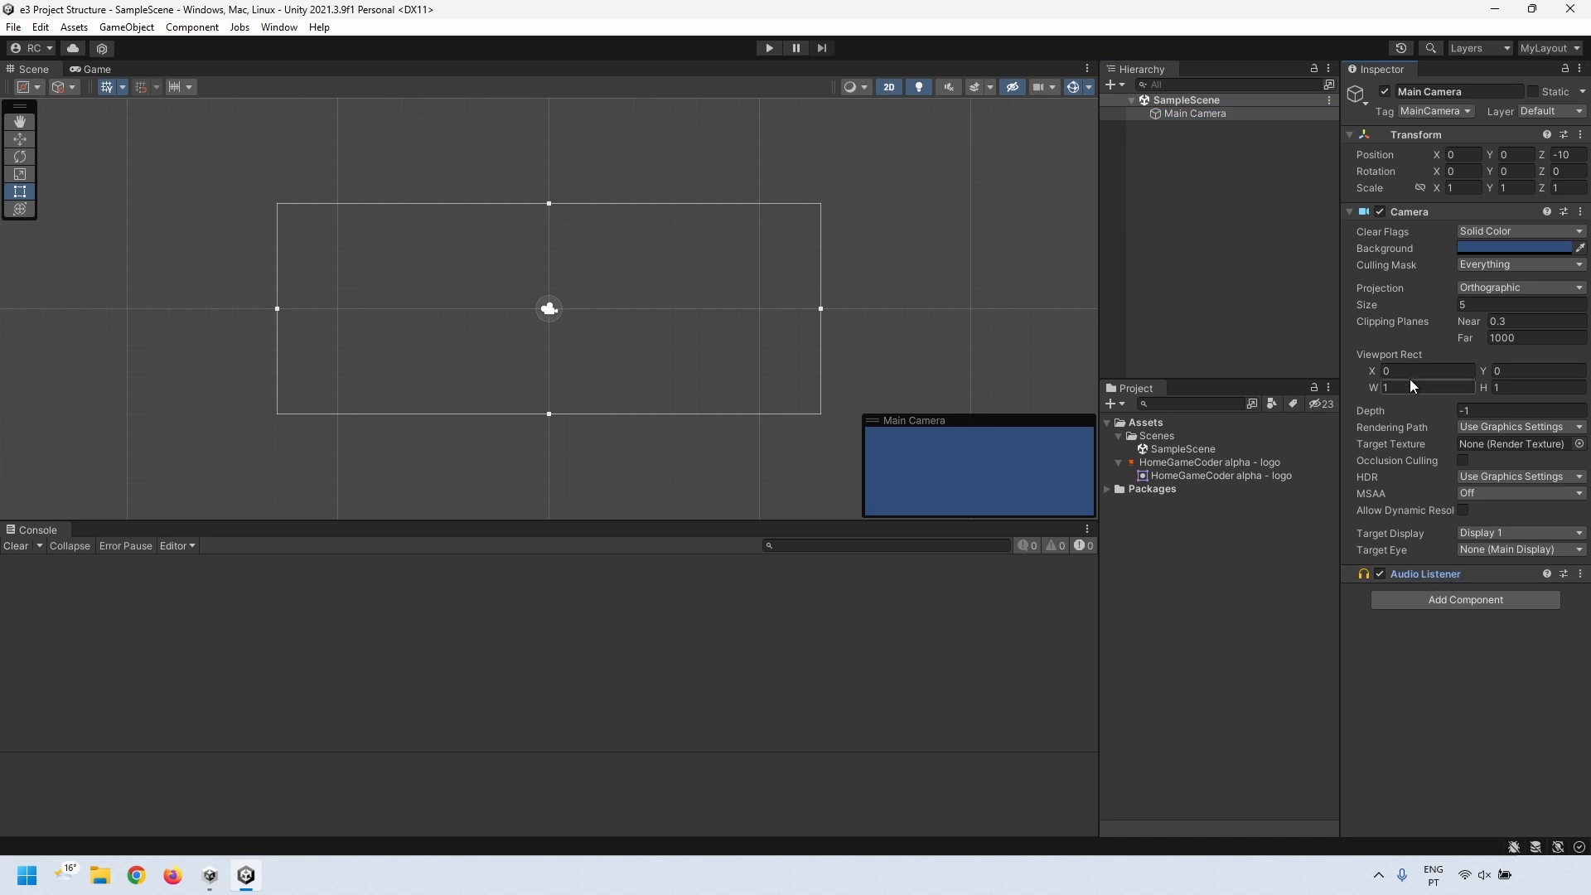
- Examine the Main Camera's Transform and Camera components, collapsing and re-expanding their properties
left_click(1415, 211)
left_click(1400, 136)
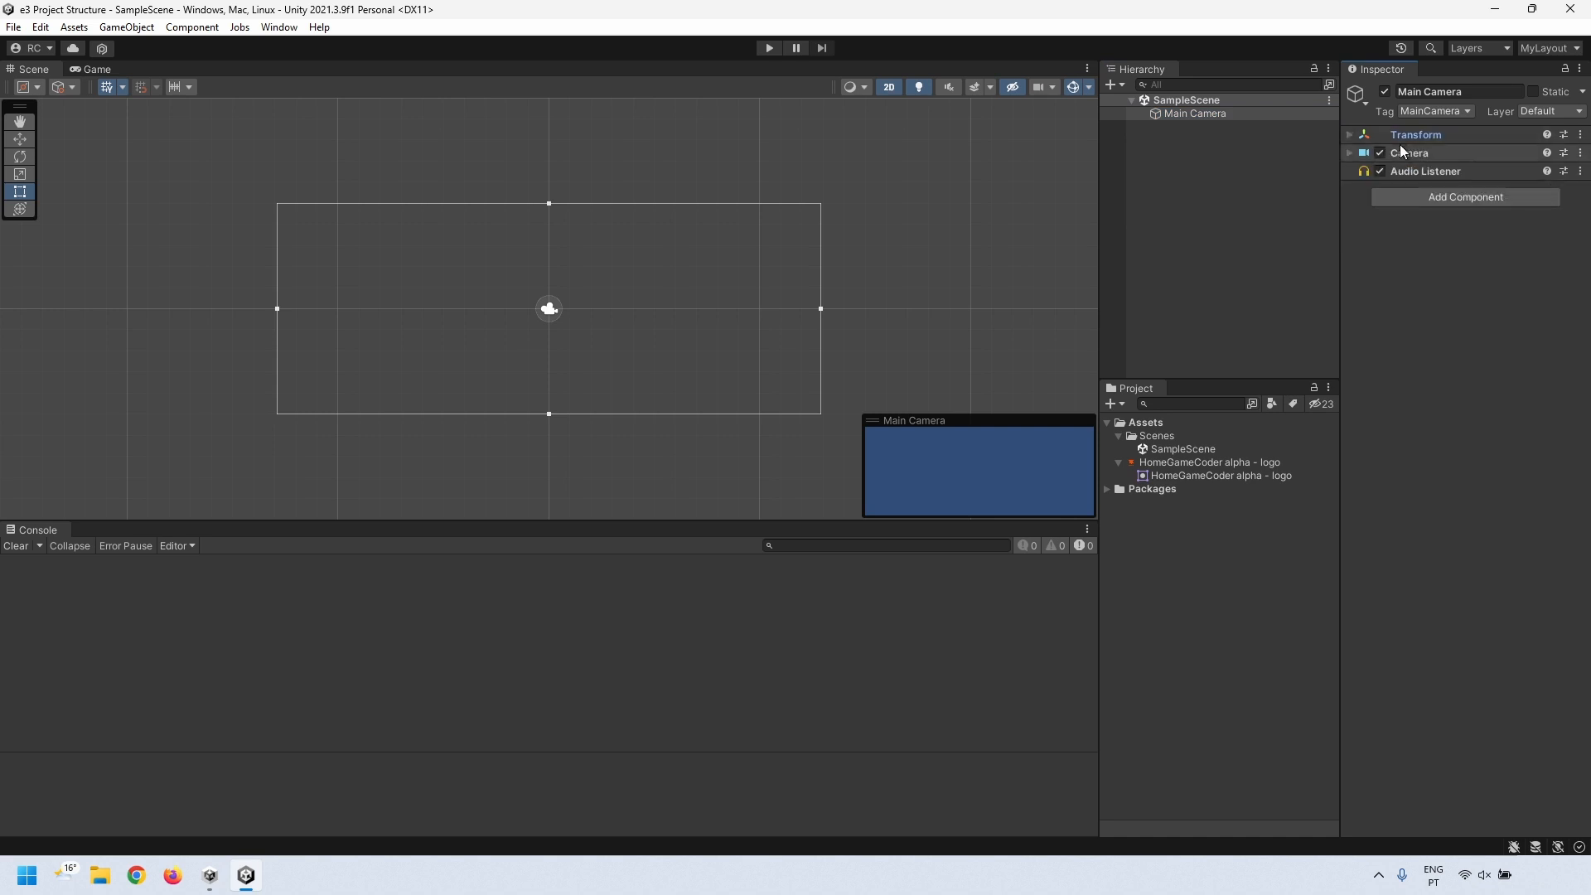
left_click(1405, 154)
left_click(1405, 136)
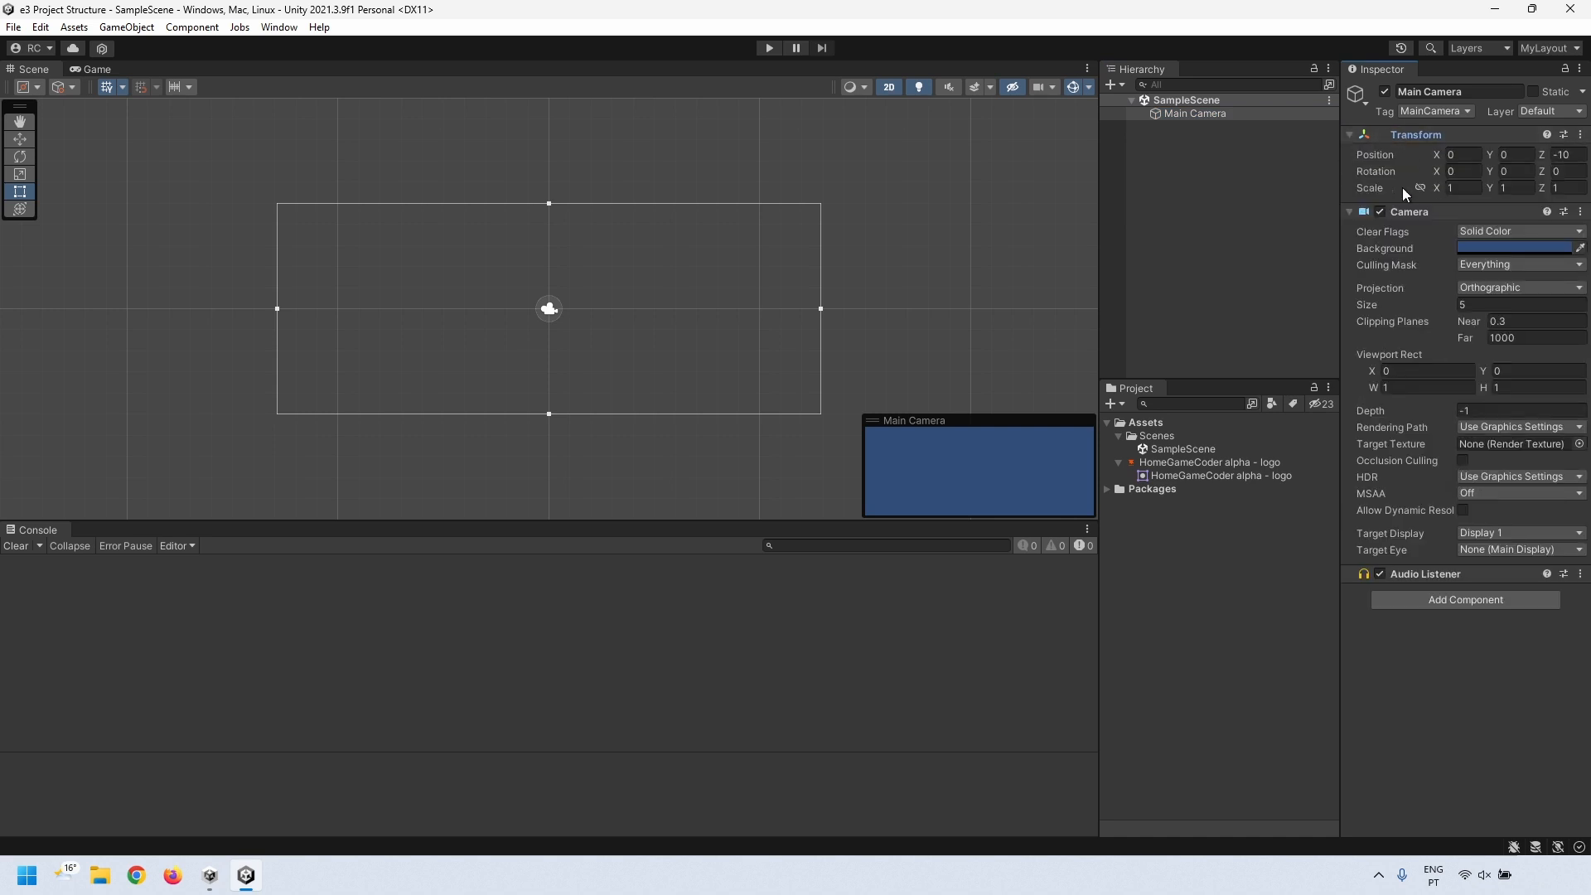
left_click(1178, 101)
left_click(1178, 112)
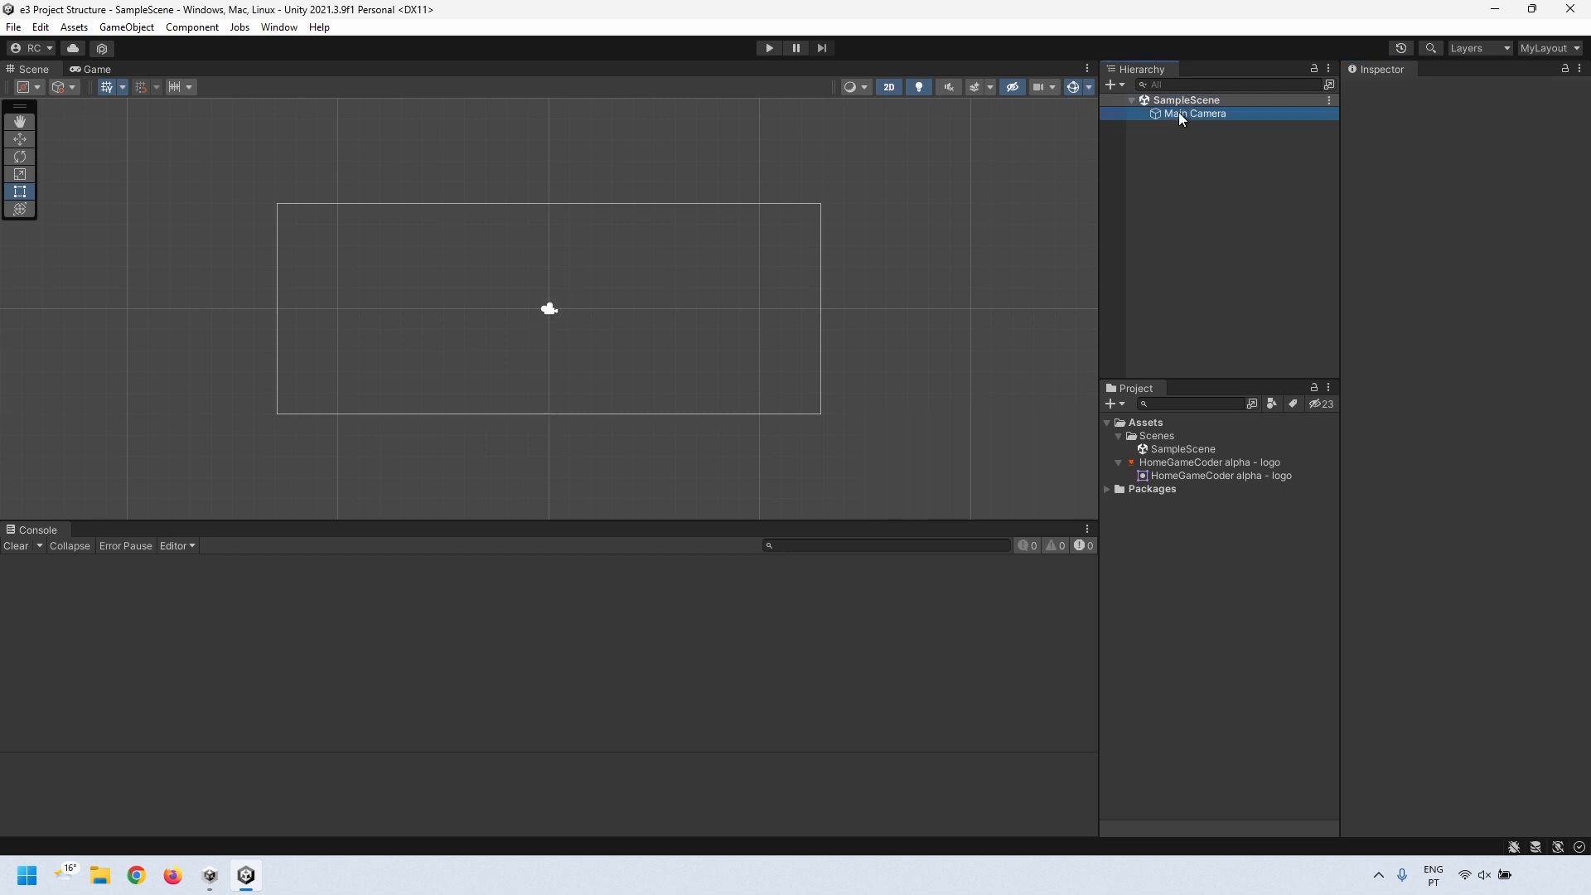
left_click(1420, 139)
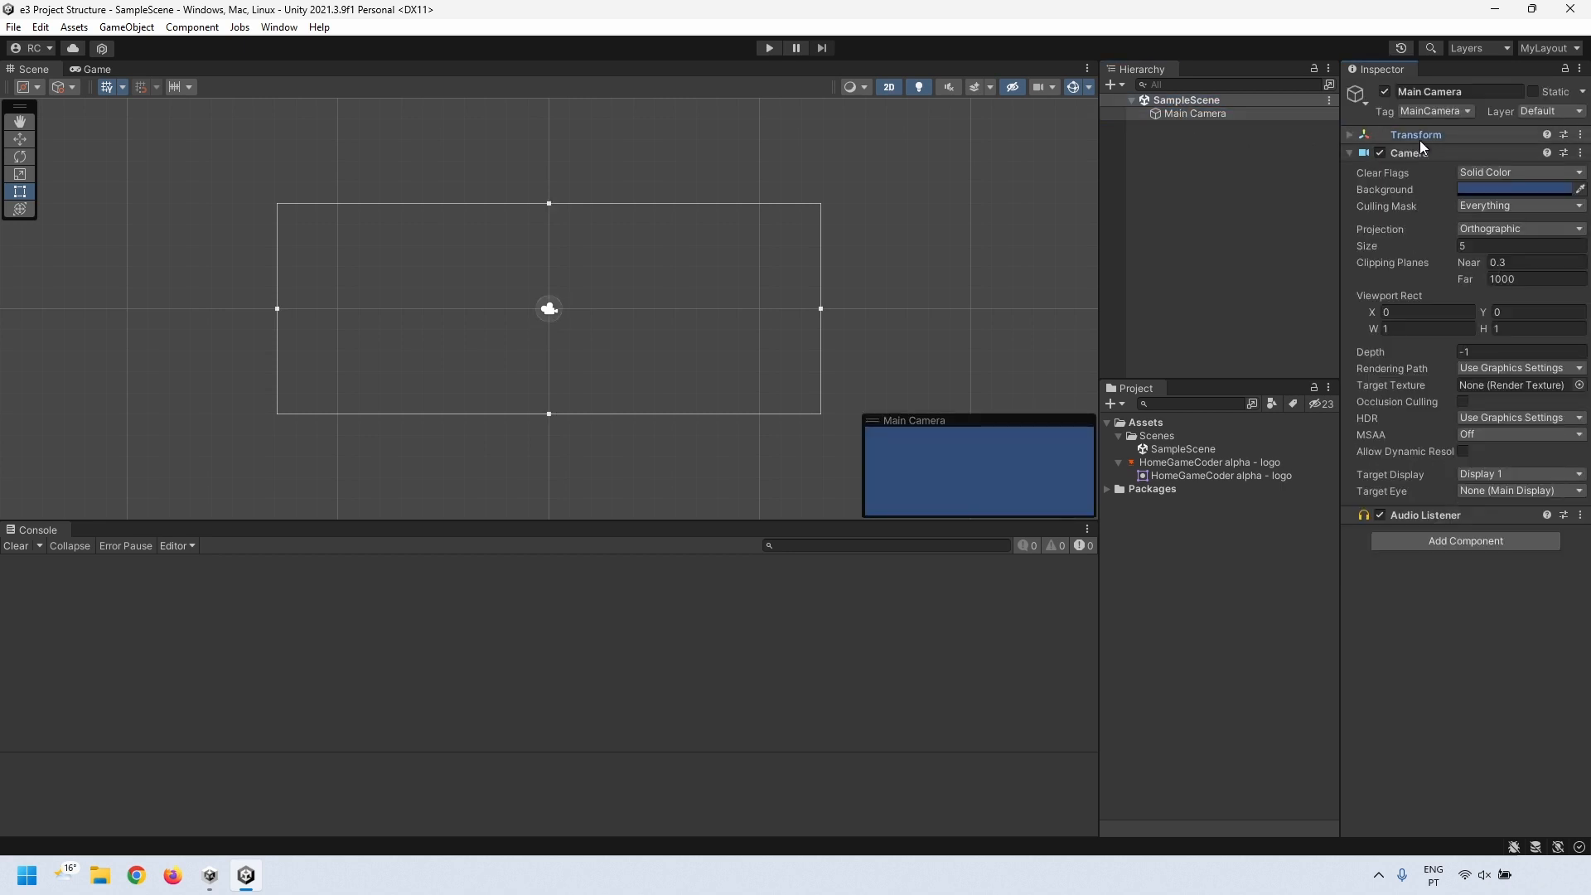
left_click(1419, 137)
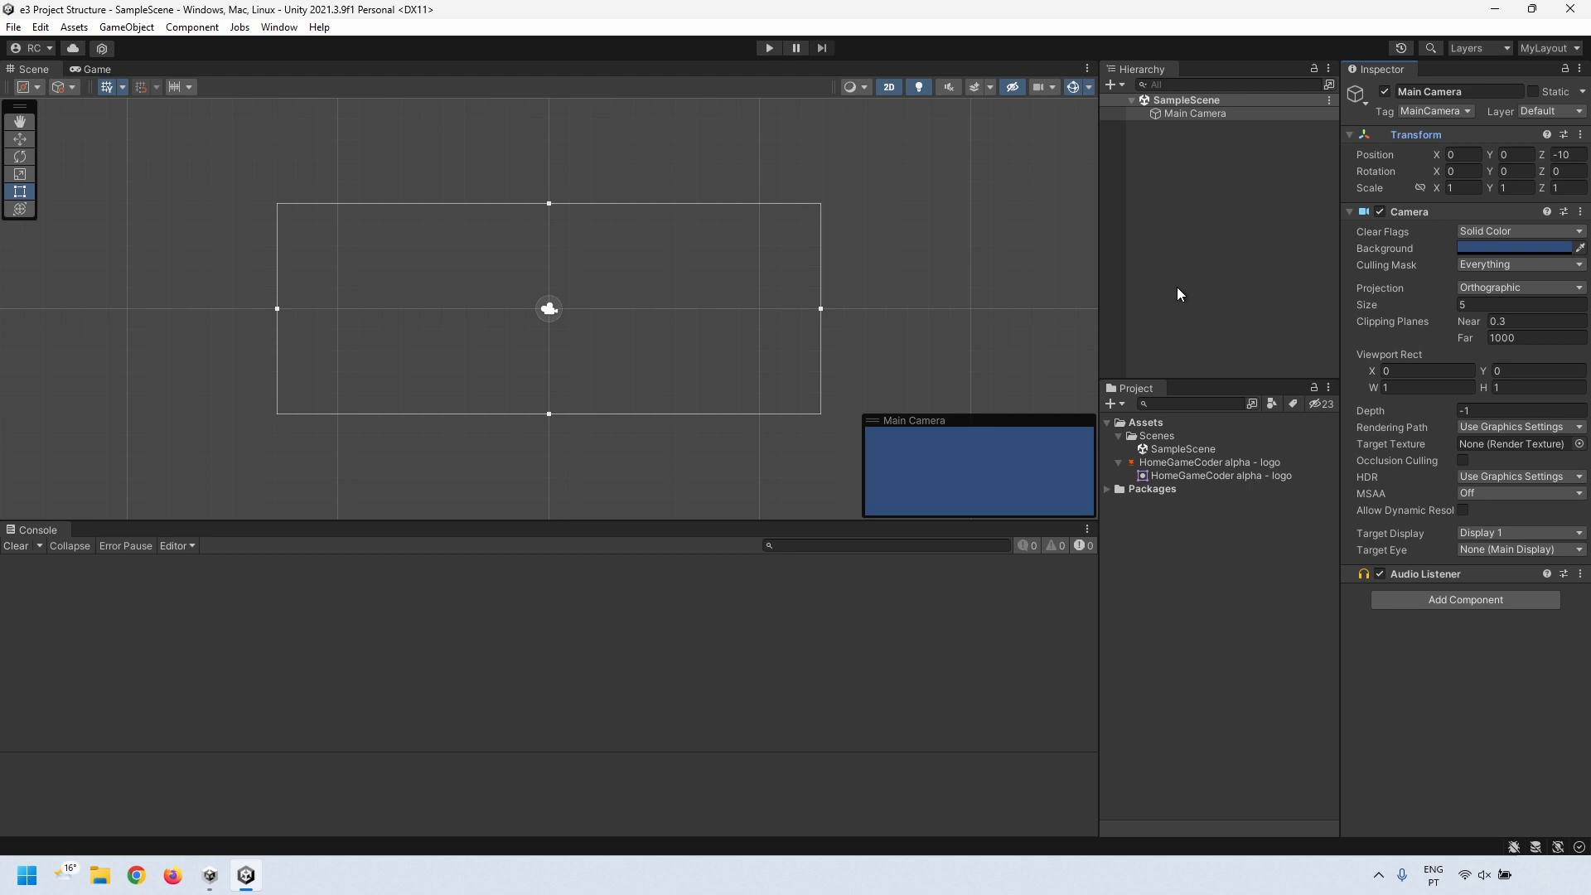
- Browse the component categories that can be added to the Main Camera, including Physics 2D, without adding any
left_click(1416, 609)
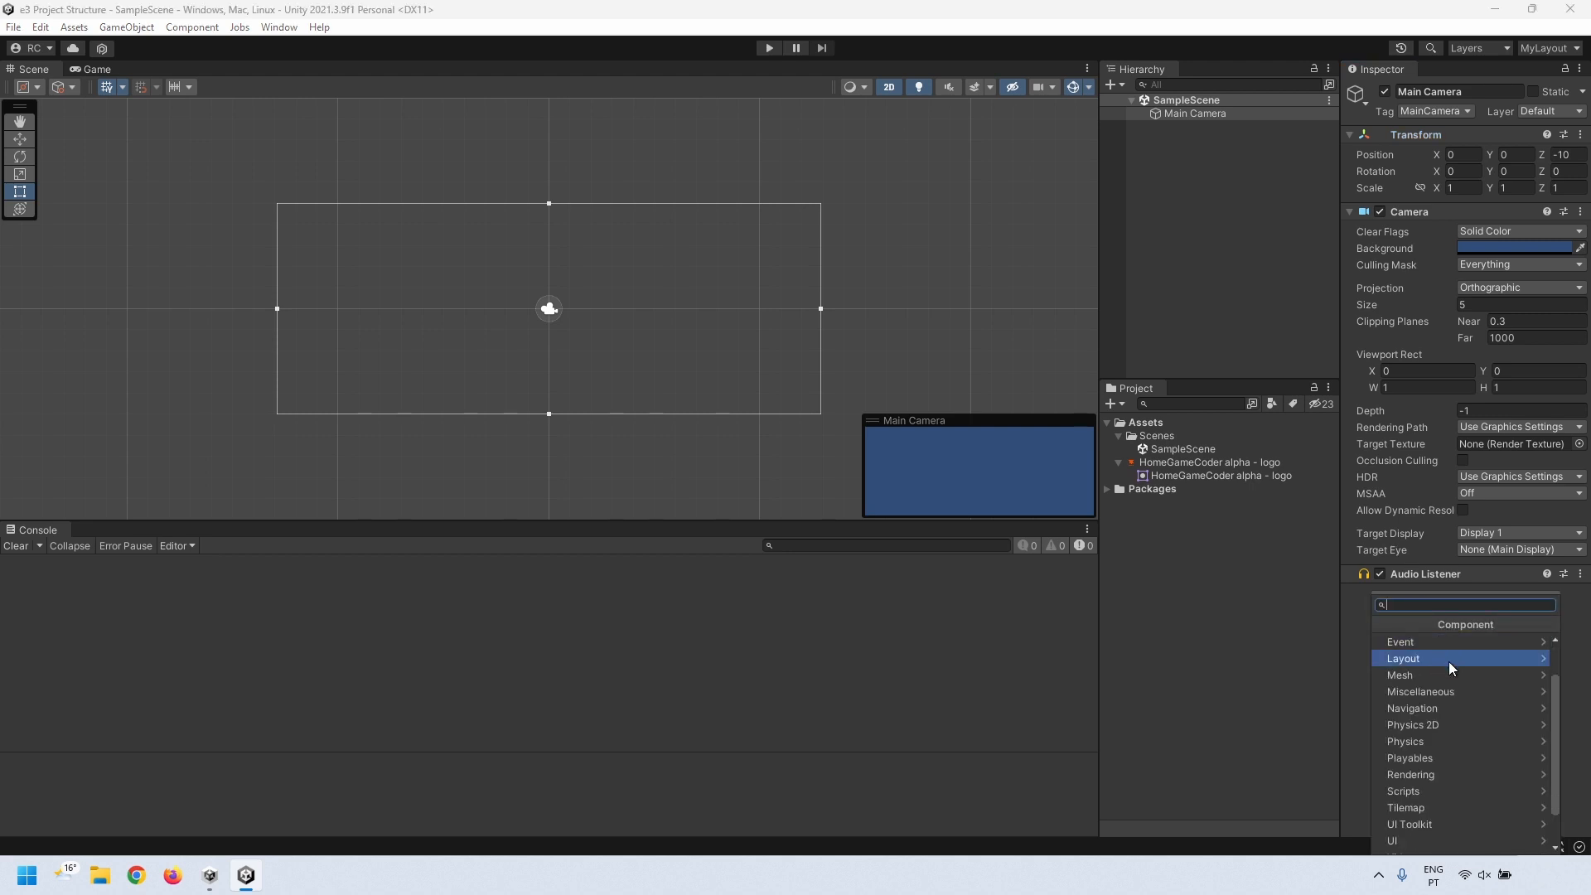
left_click_drag(1552, 696, 1573, 668)
left_click(1425, 774)
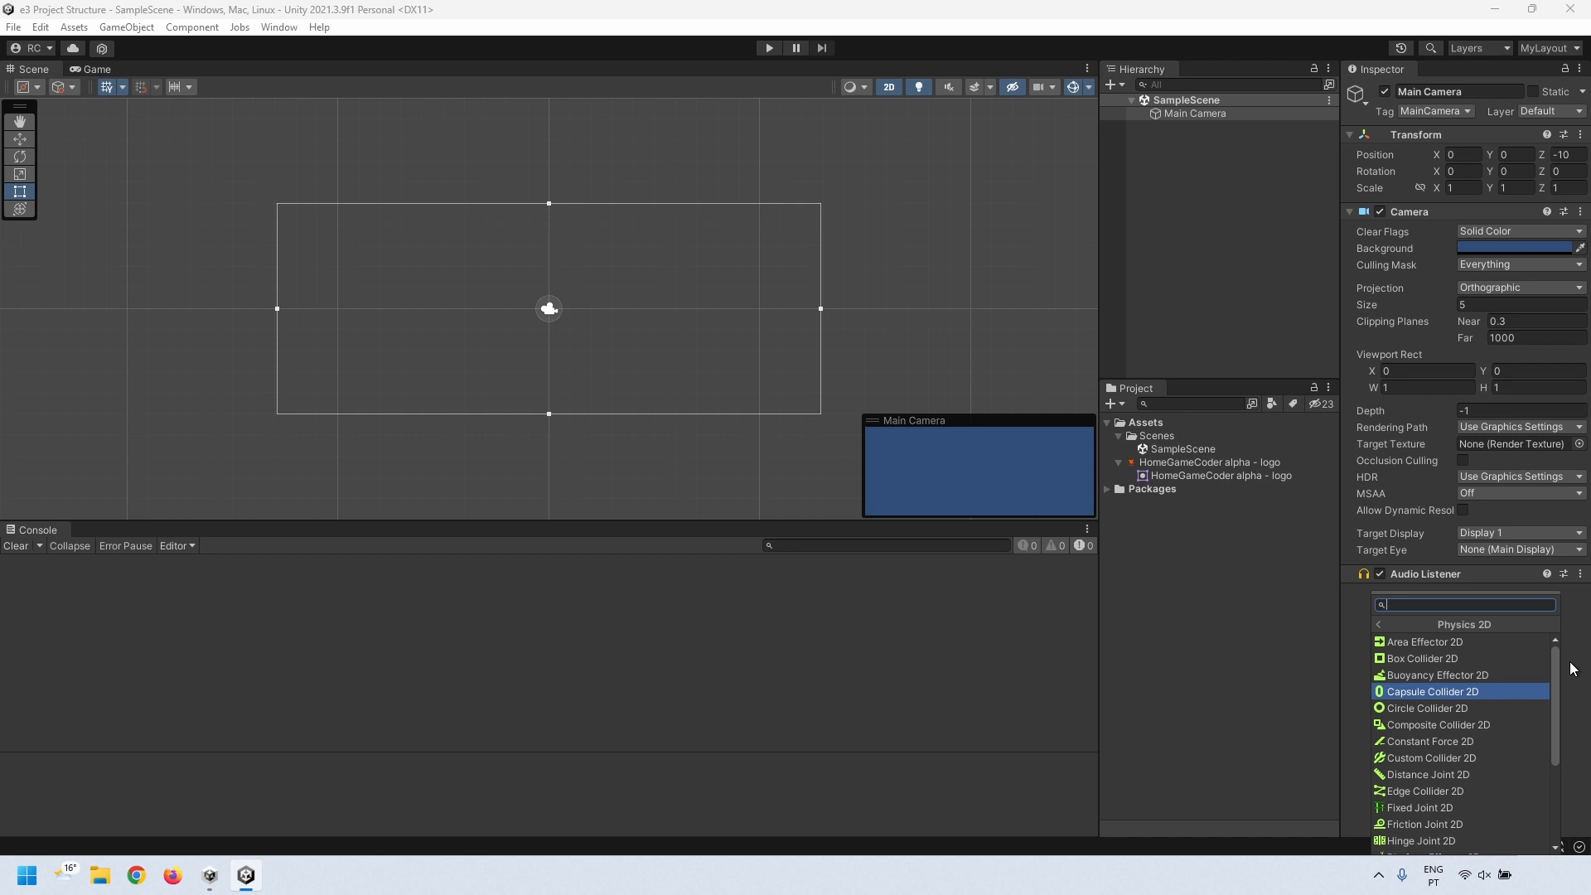
left_click(1377, 624)
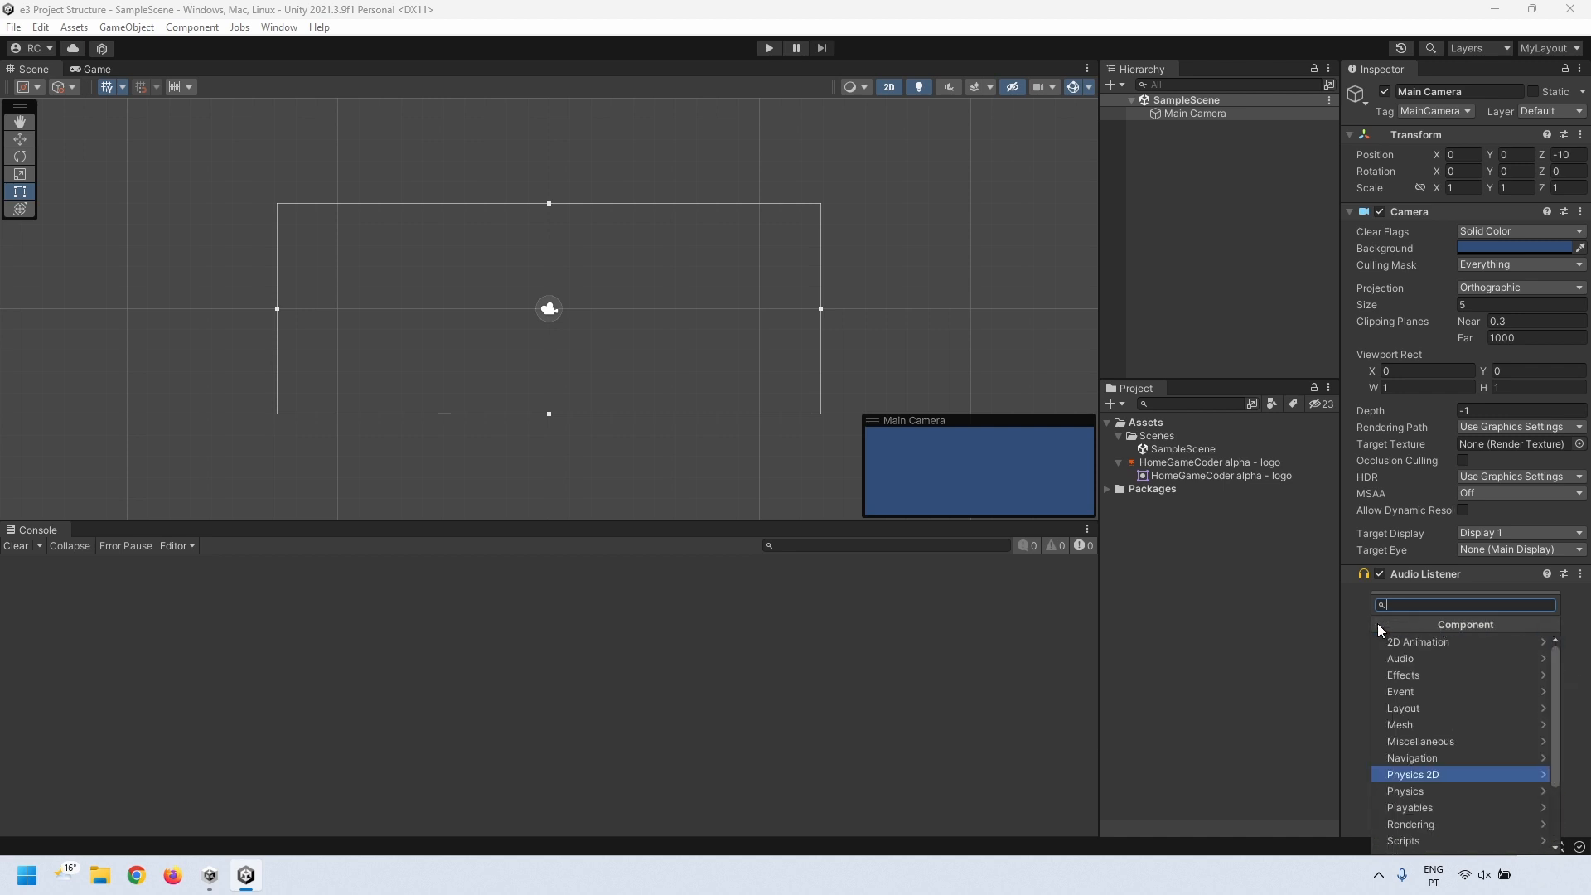
left_click(1352, 704)
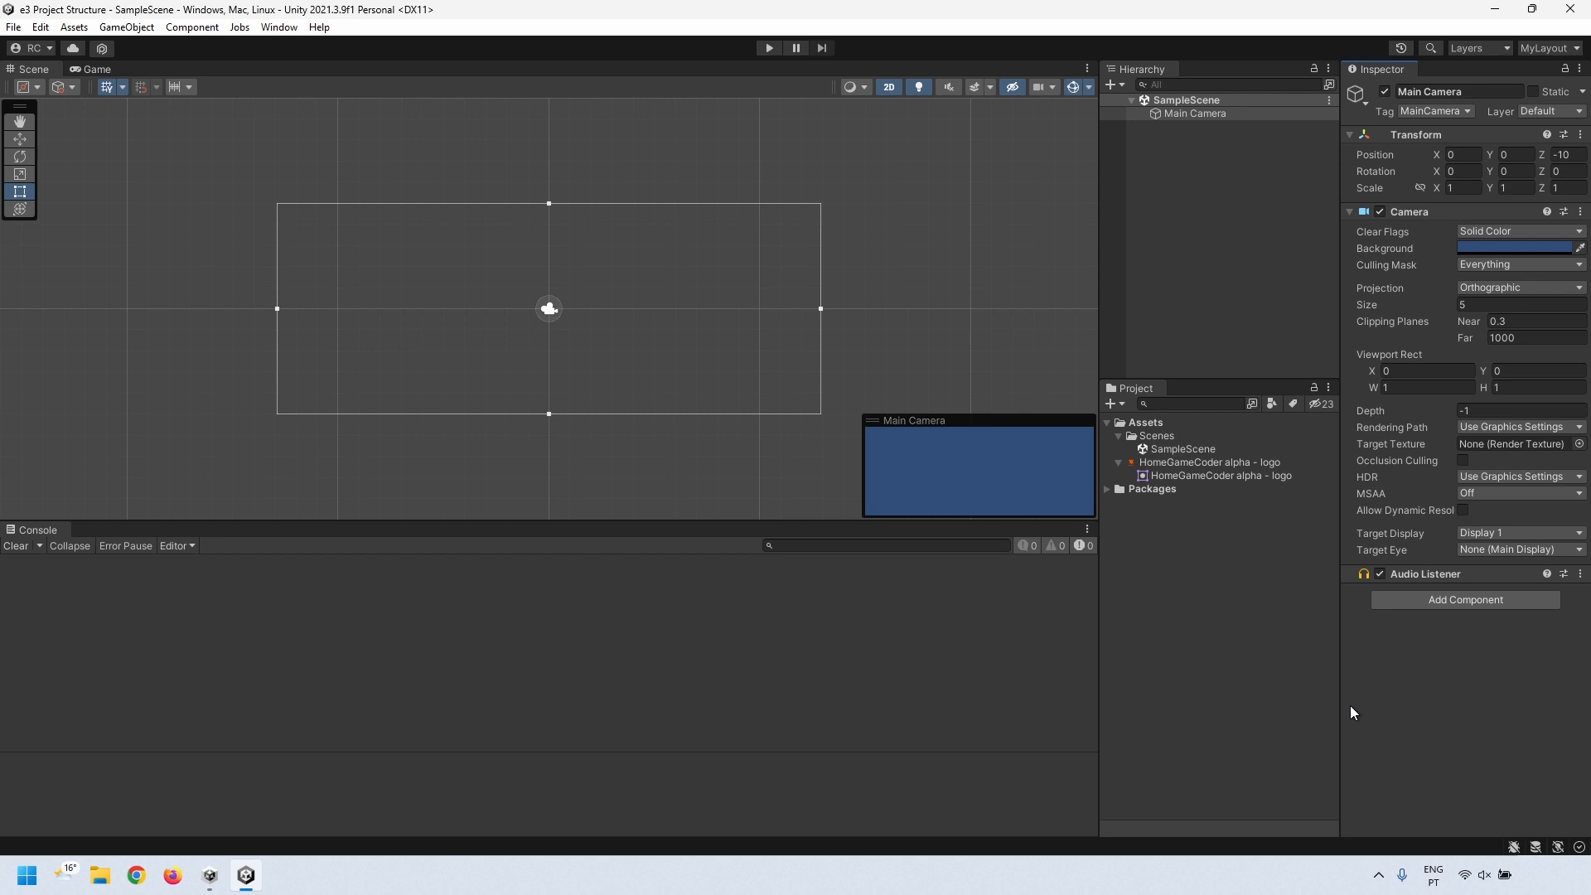
- Reselect the Main Camera and review its Transform, Camera and Audio Listener components one by one
left_click(1204, 244)
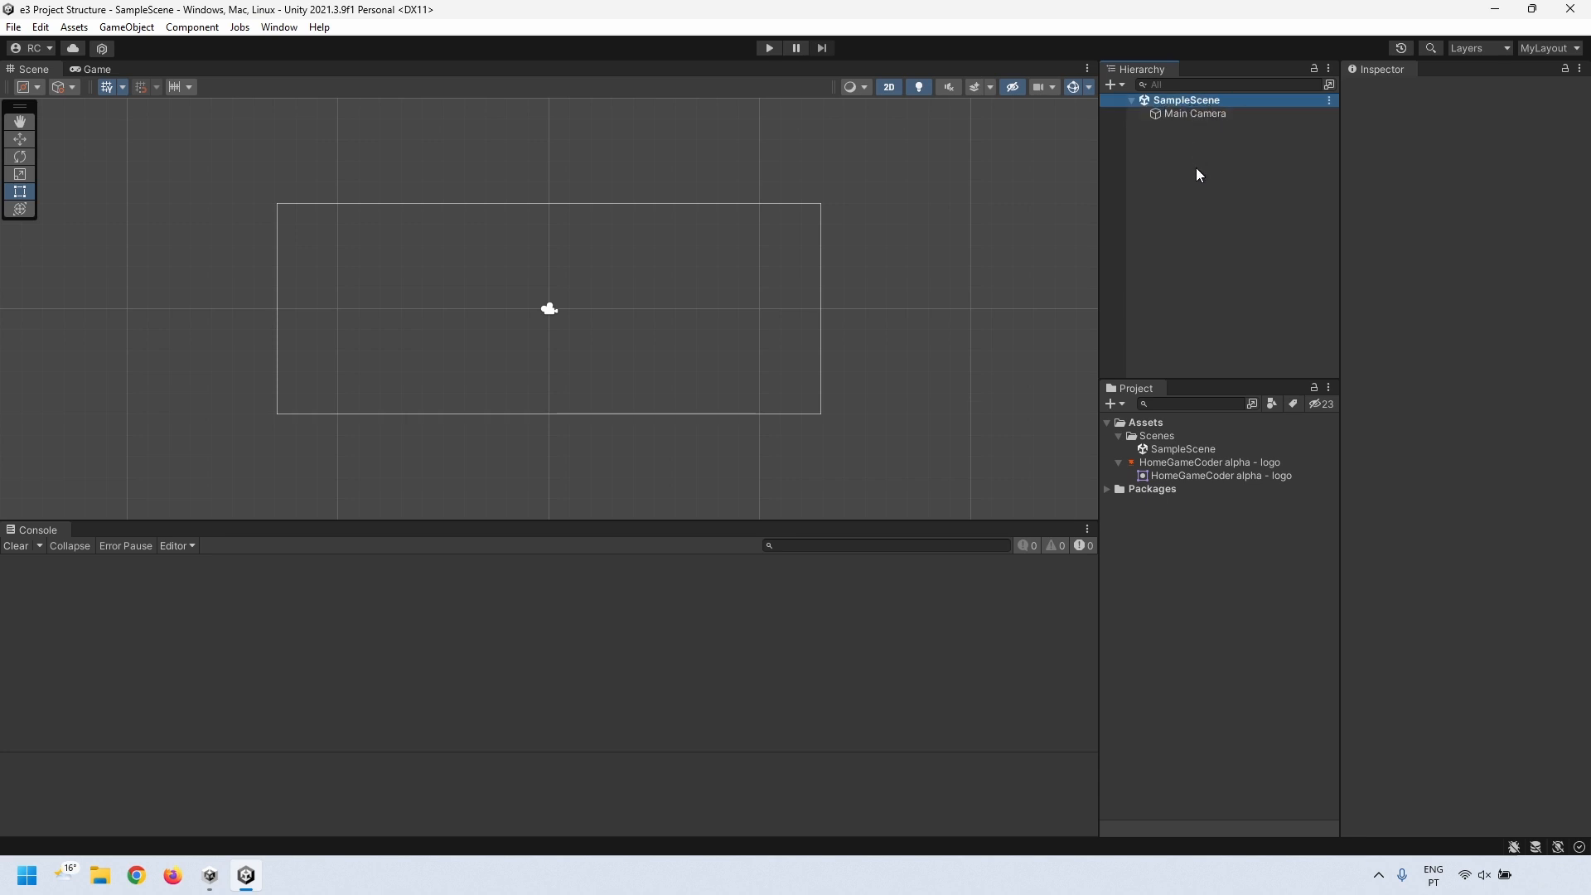
left_click(1190, 112)
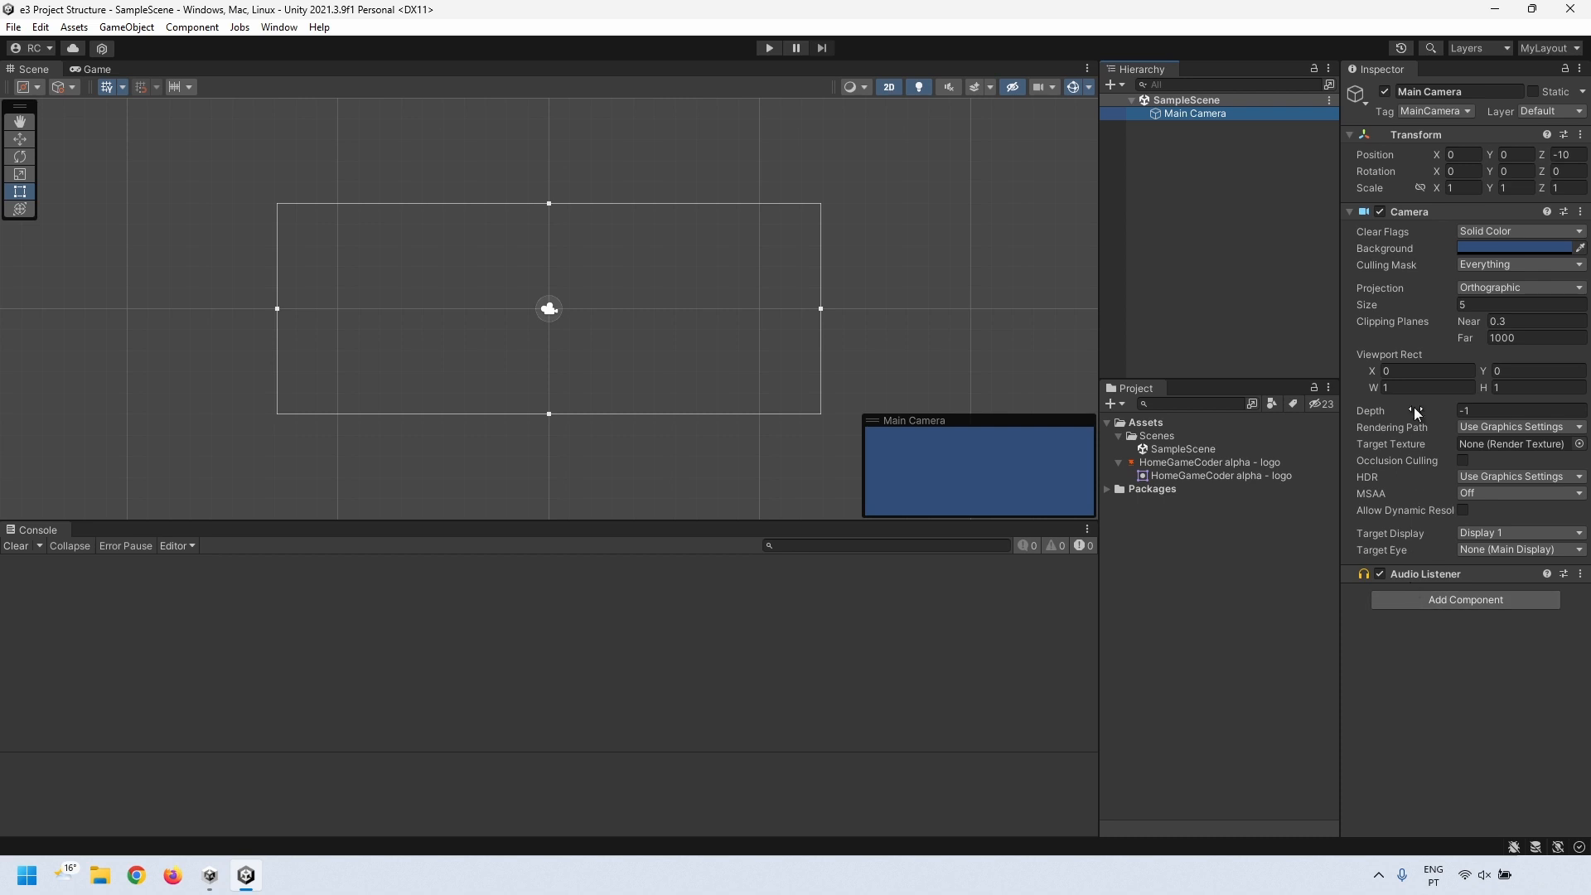
left_click(1359, 135)
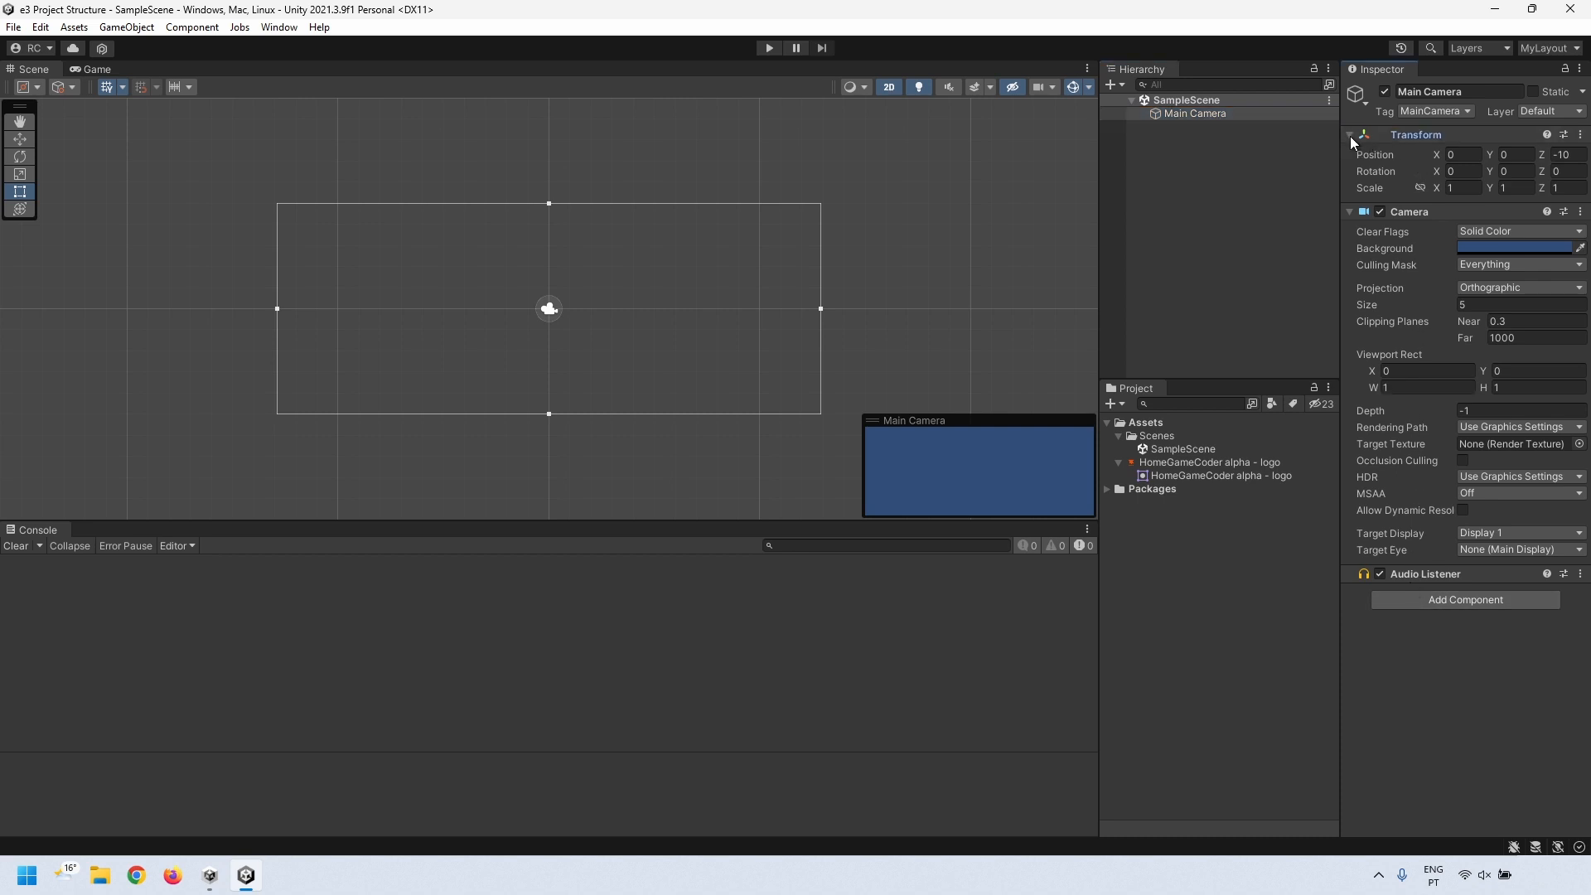
left_click(1348, 154)
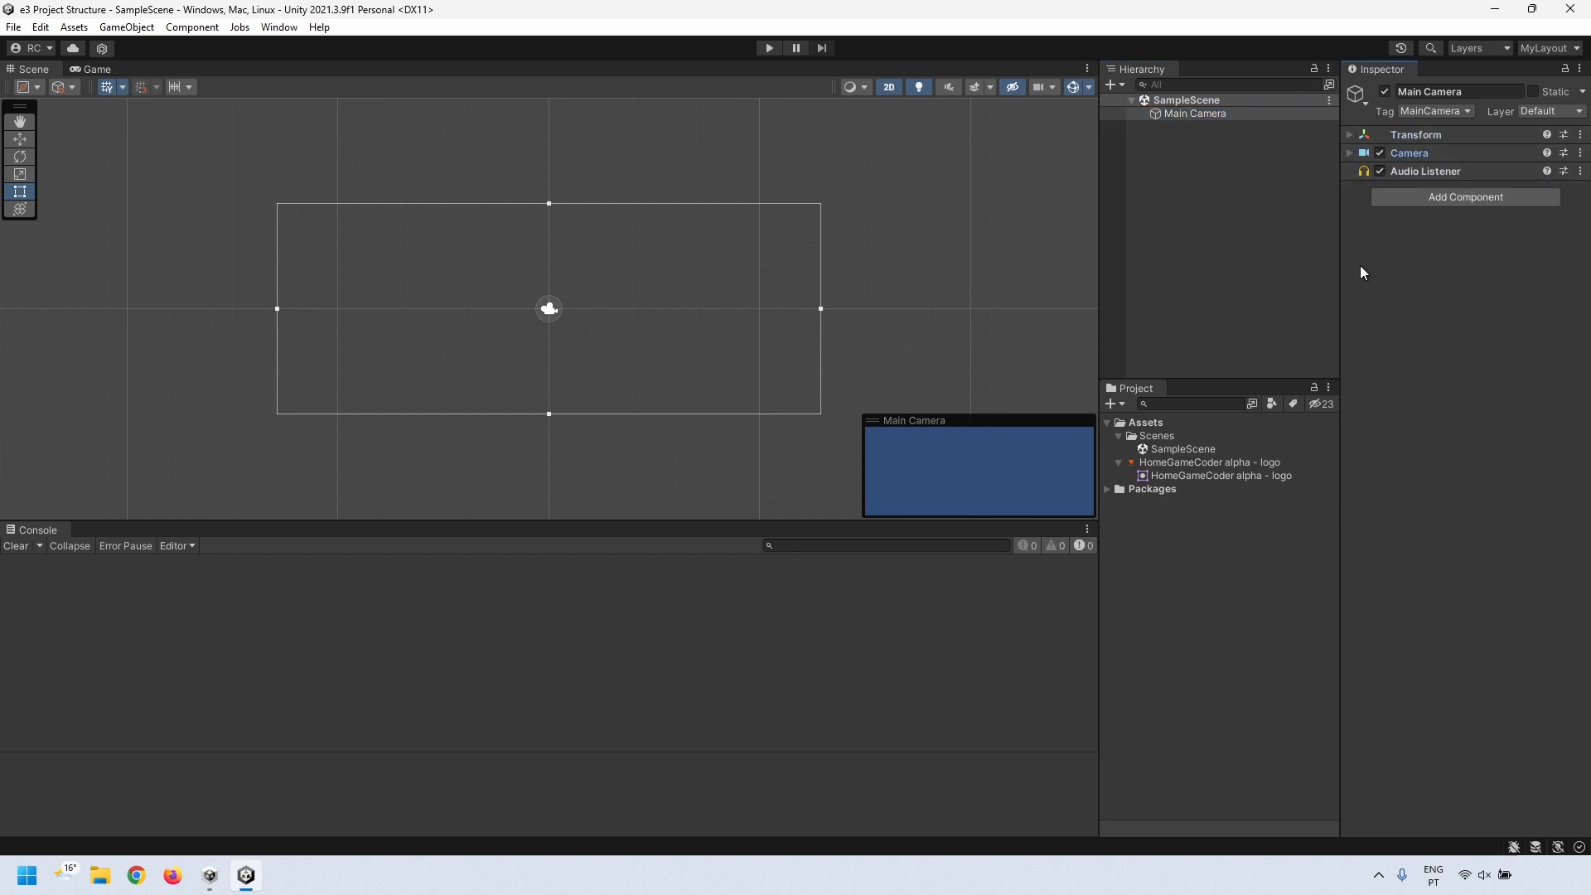
left_click(1355, 136)
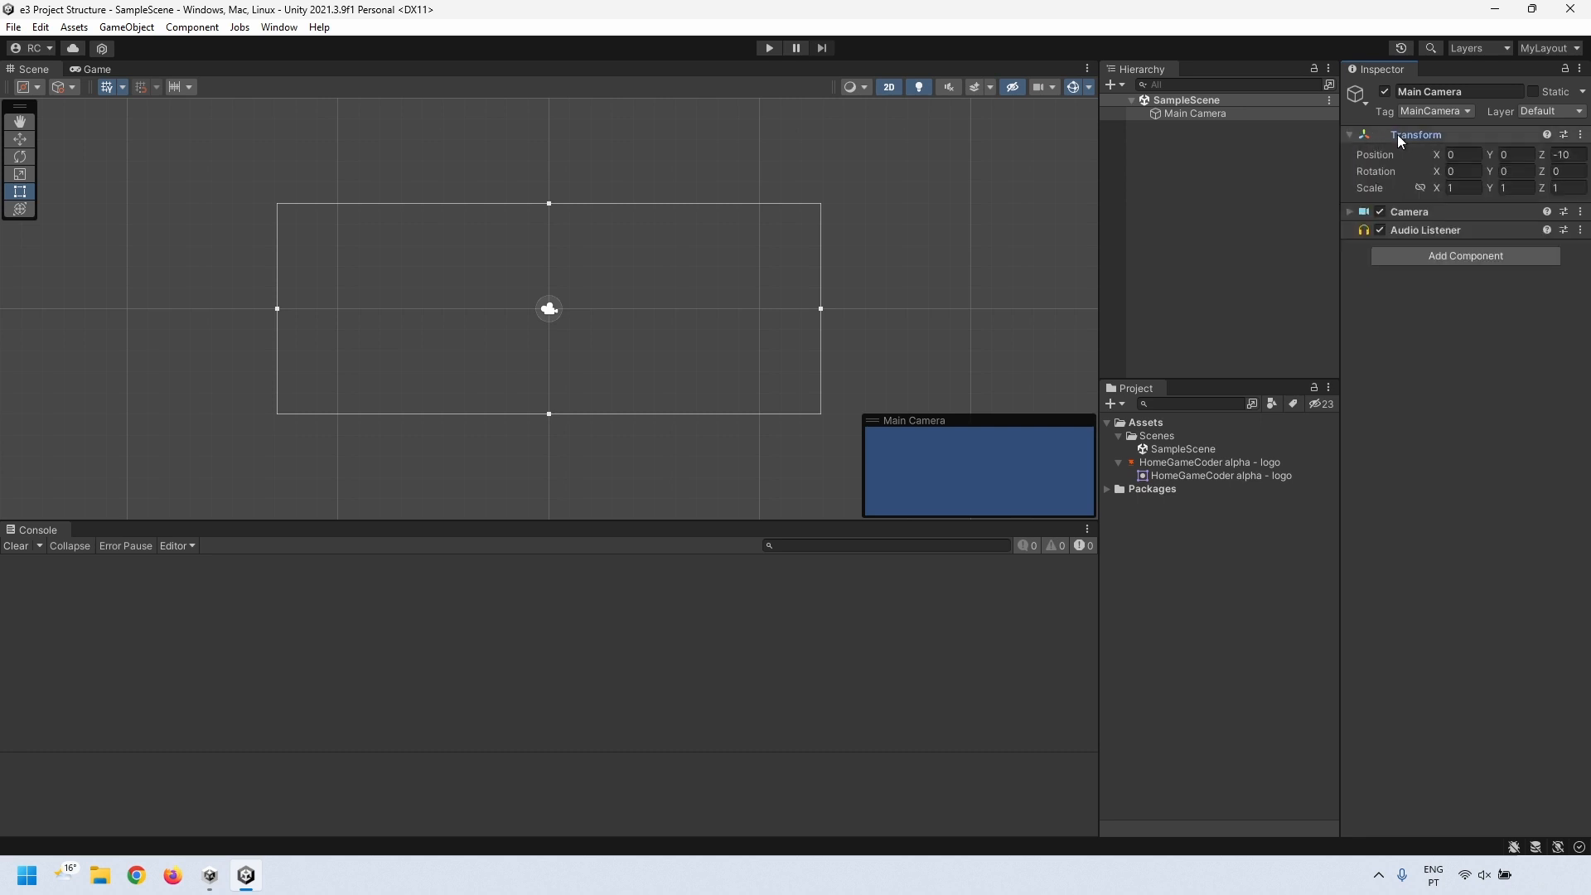
left_click(1349, 213)
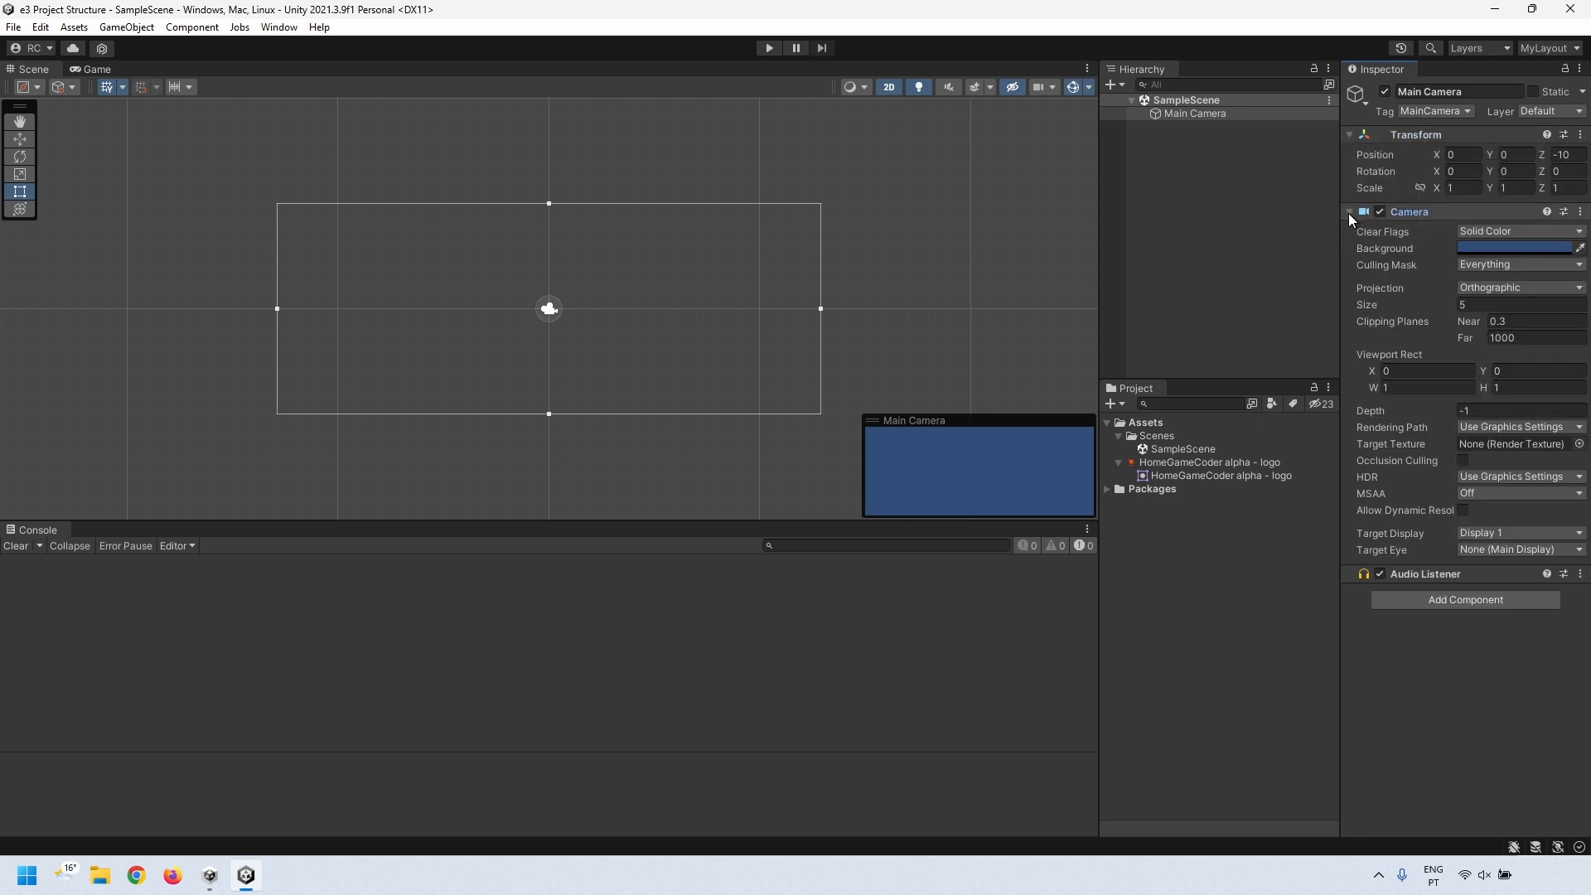
left_click(1349, 574)
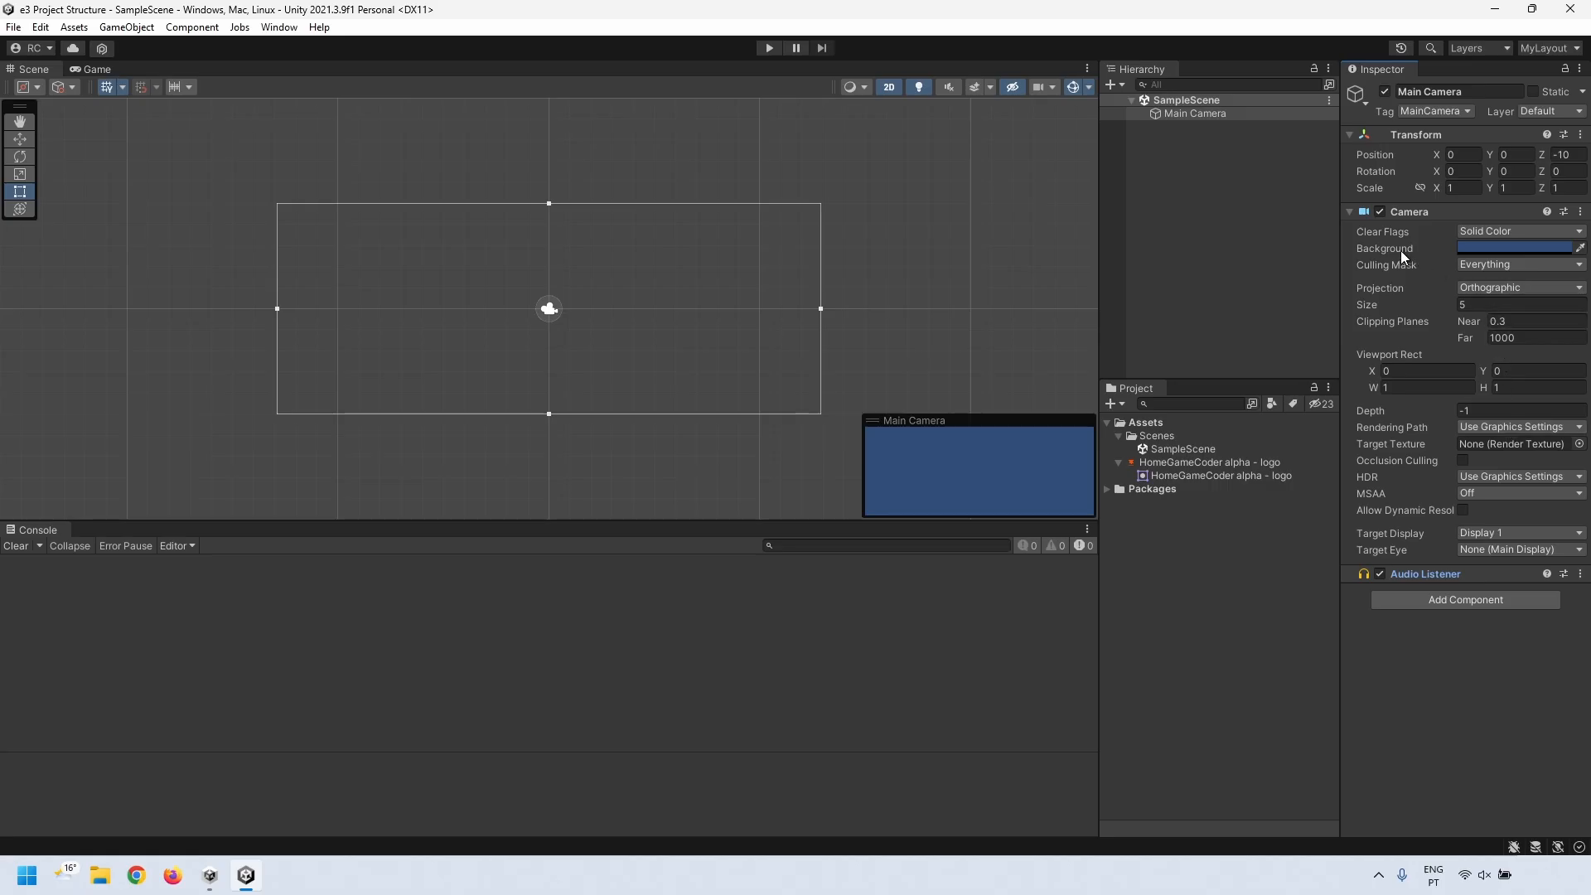
- Set the Main Camera's background colour to white (FFFFFF) and check it in the Game view before returning to the Scene view
left_click(1469, 247)
left_click_drag(1479, 329, 1436, 334)
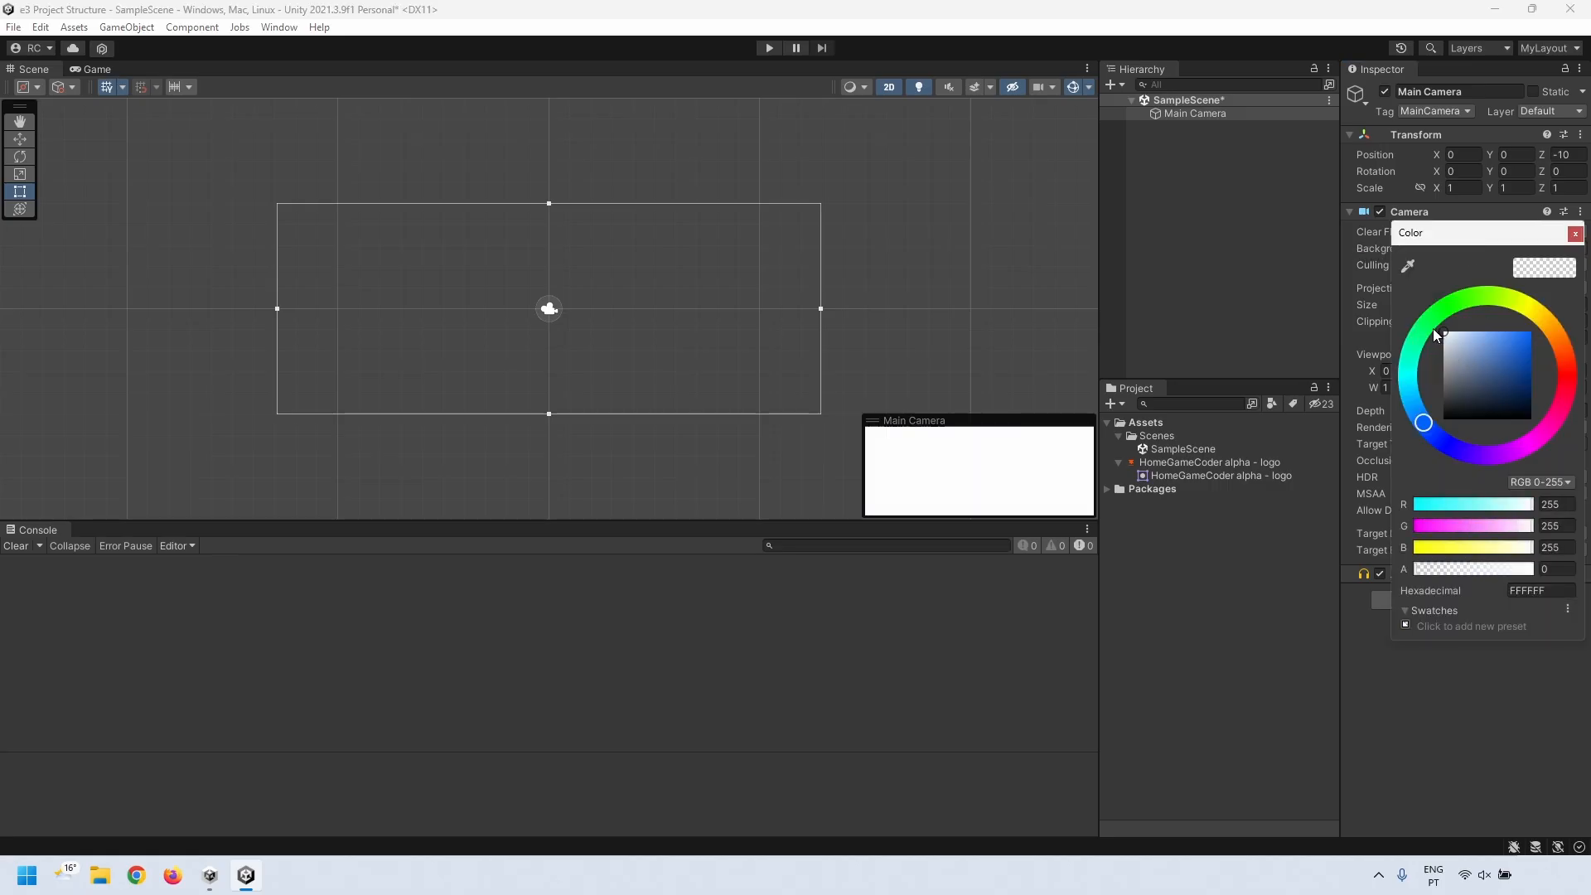
left_click(1574, 234)
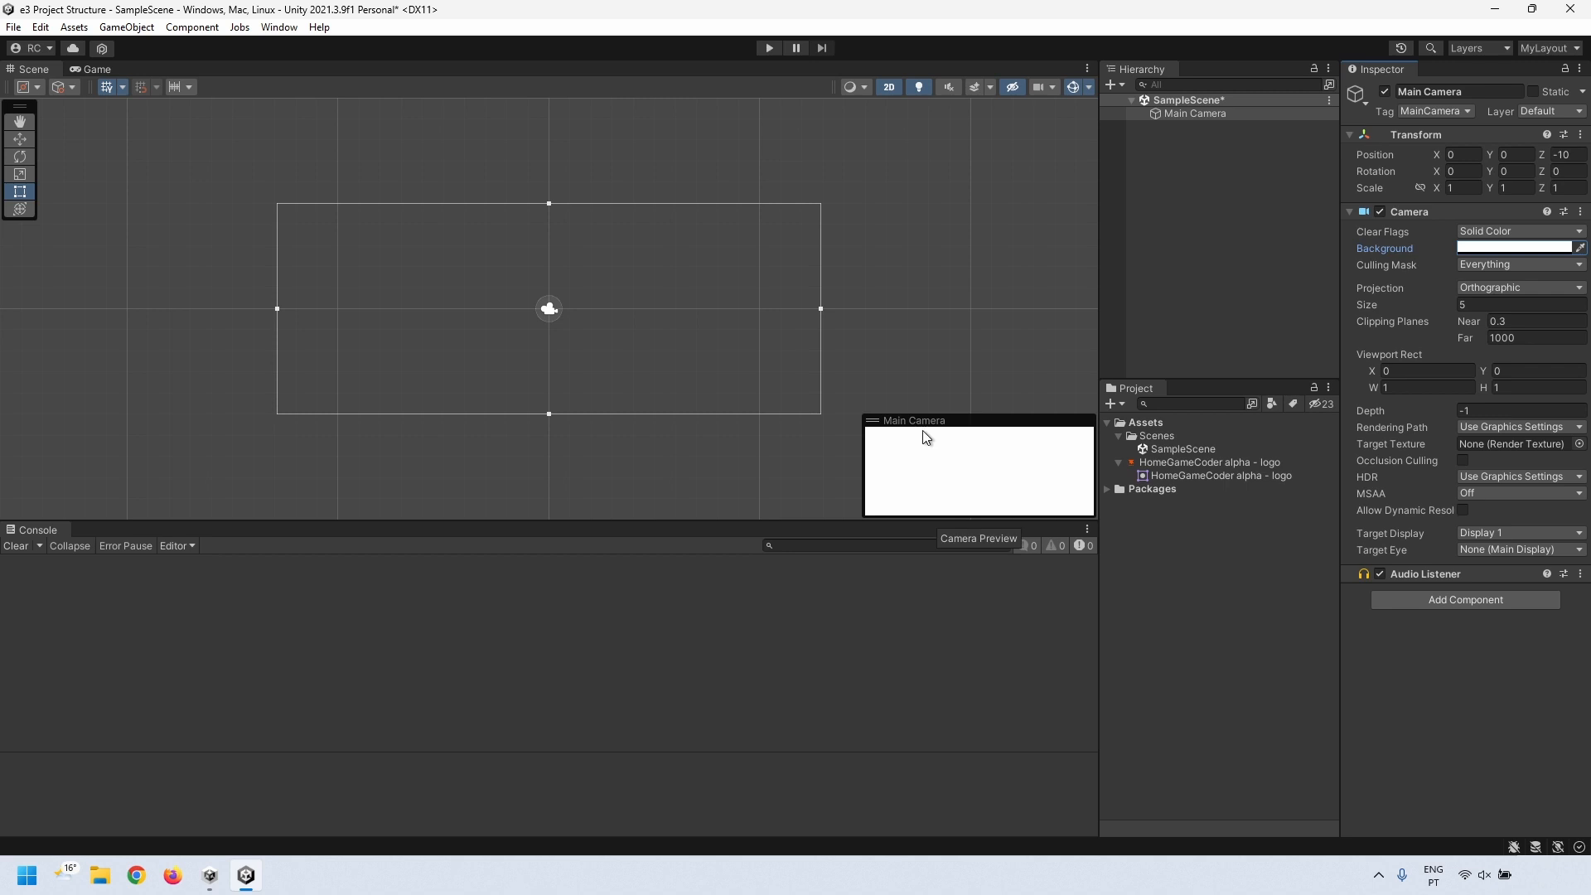
left_click(89, 69)
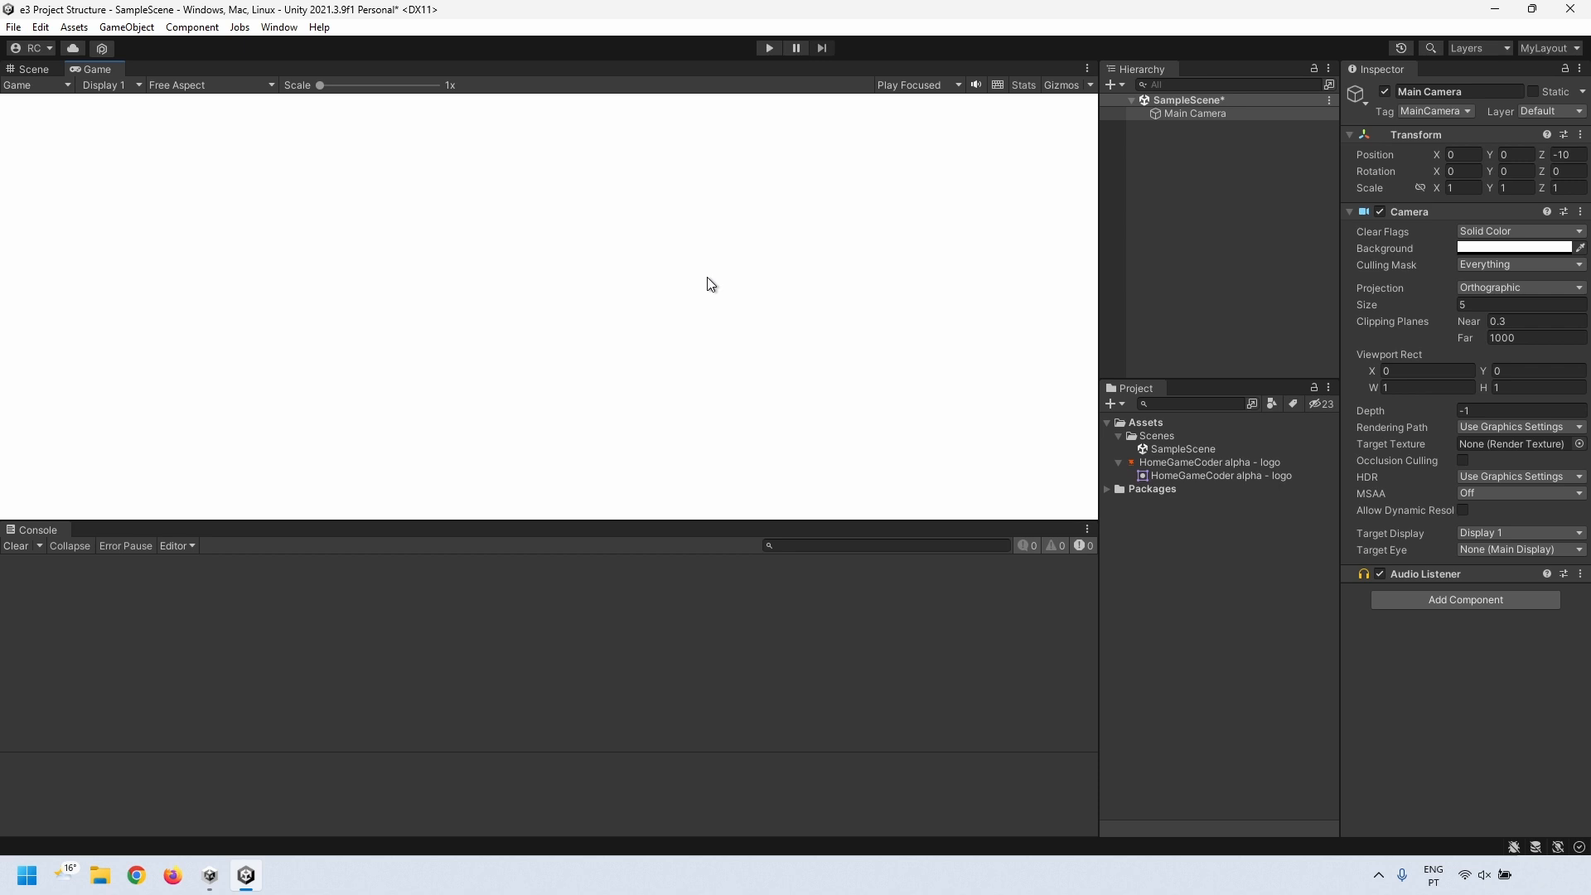
left_click(33, 70)
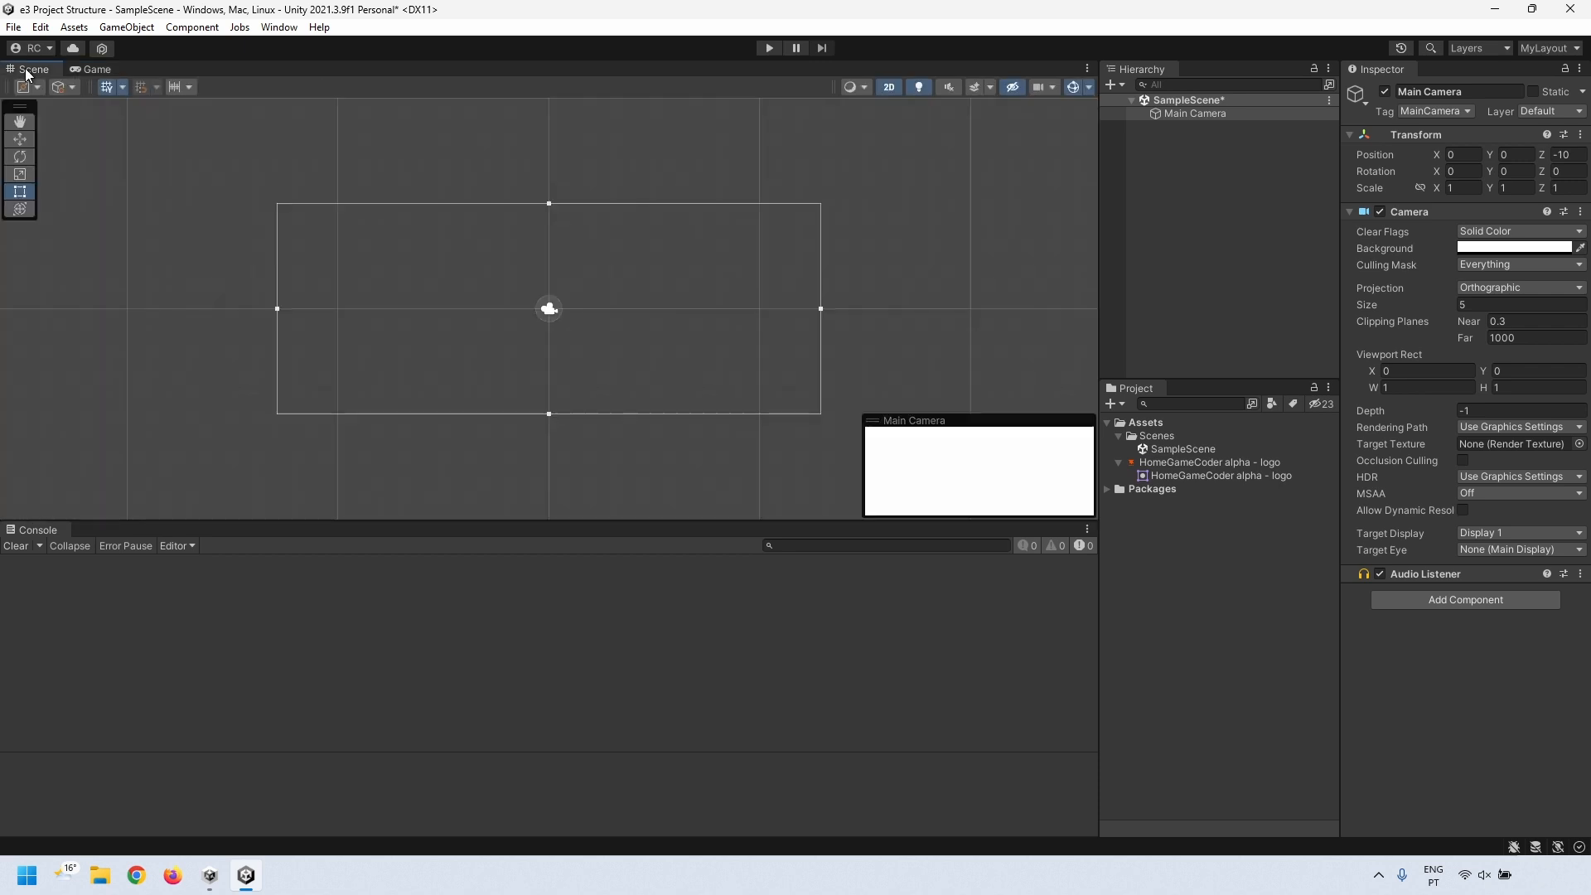
- Add a TextMeshPro UI button to SampleScene and import the TMP Essentials resources
left_click(1208, 172)
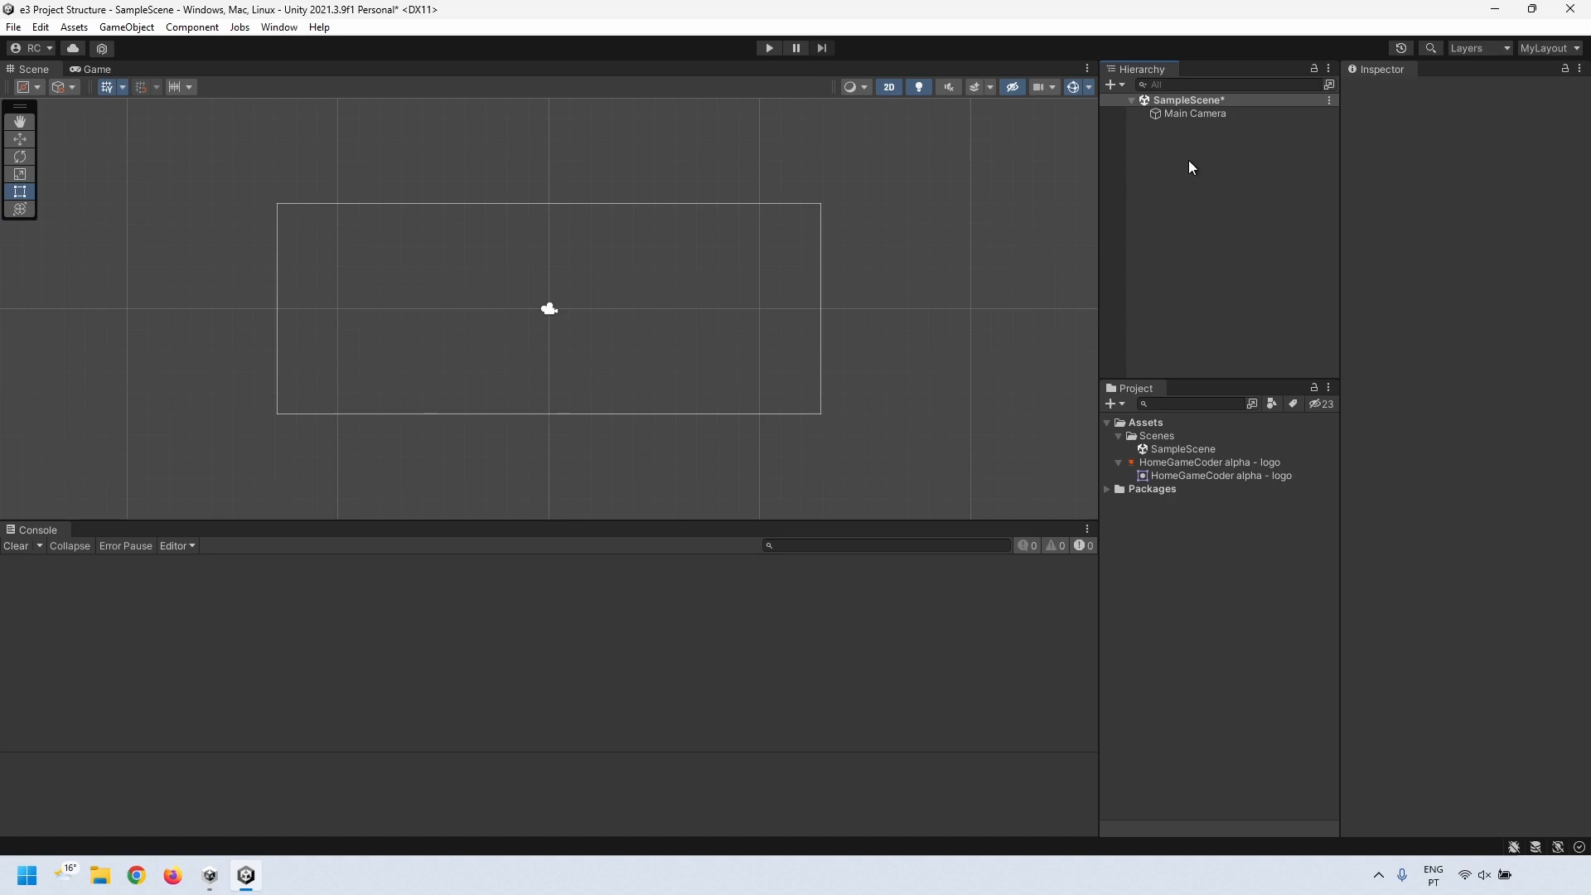
right_click(1196, 179)
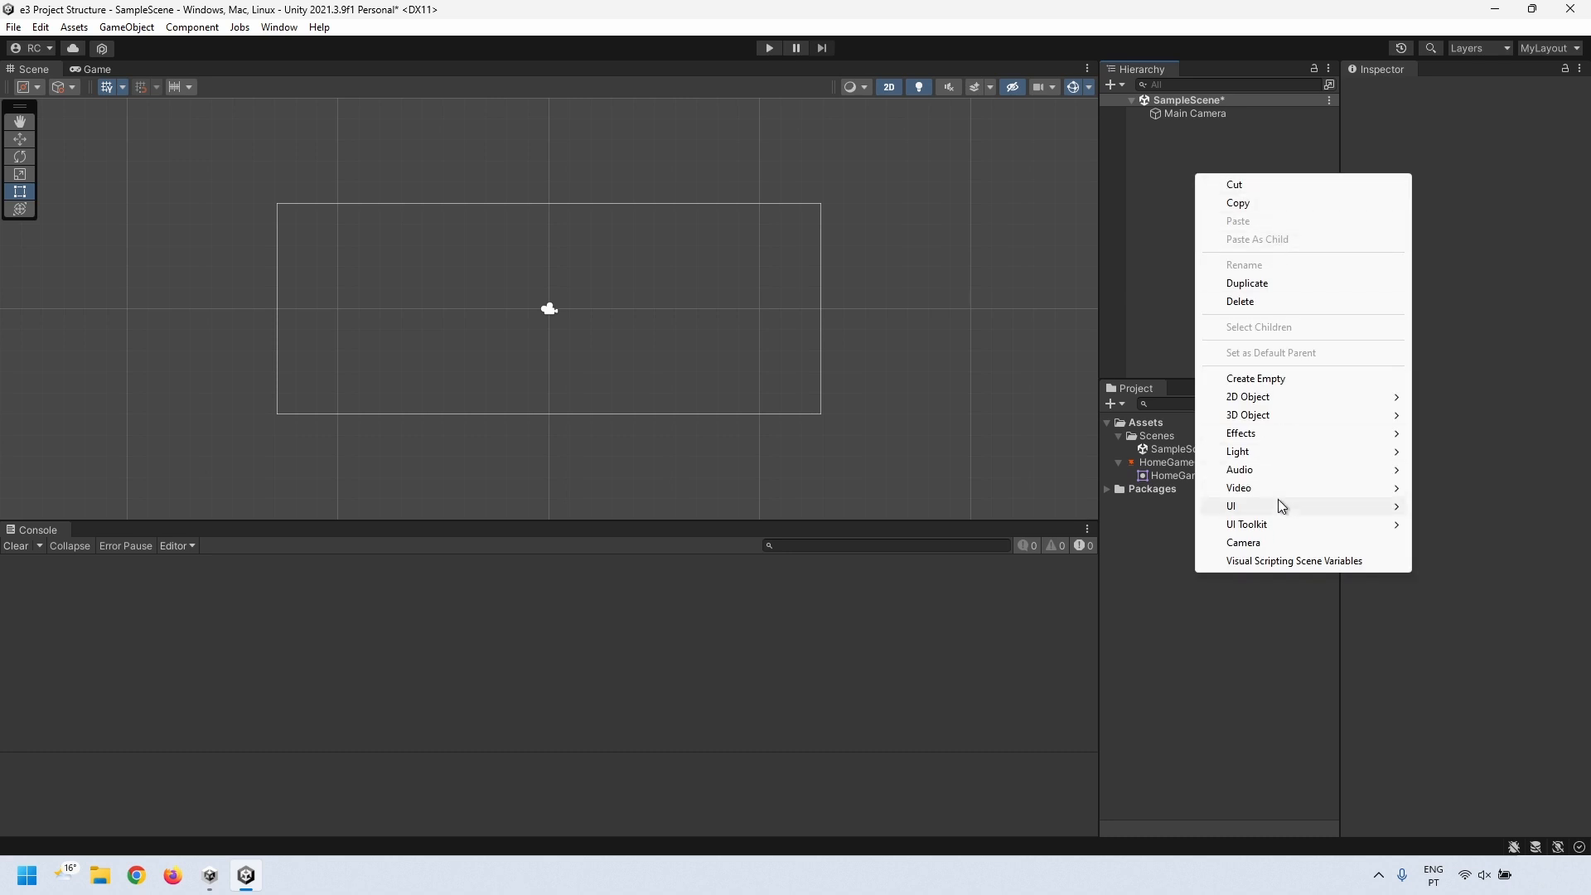
mouse_move(1276, 505)
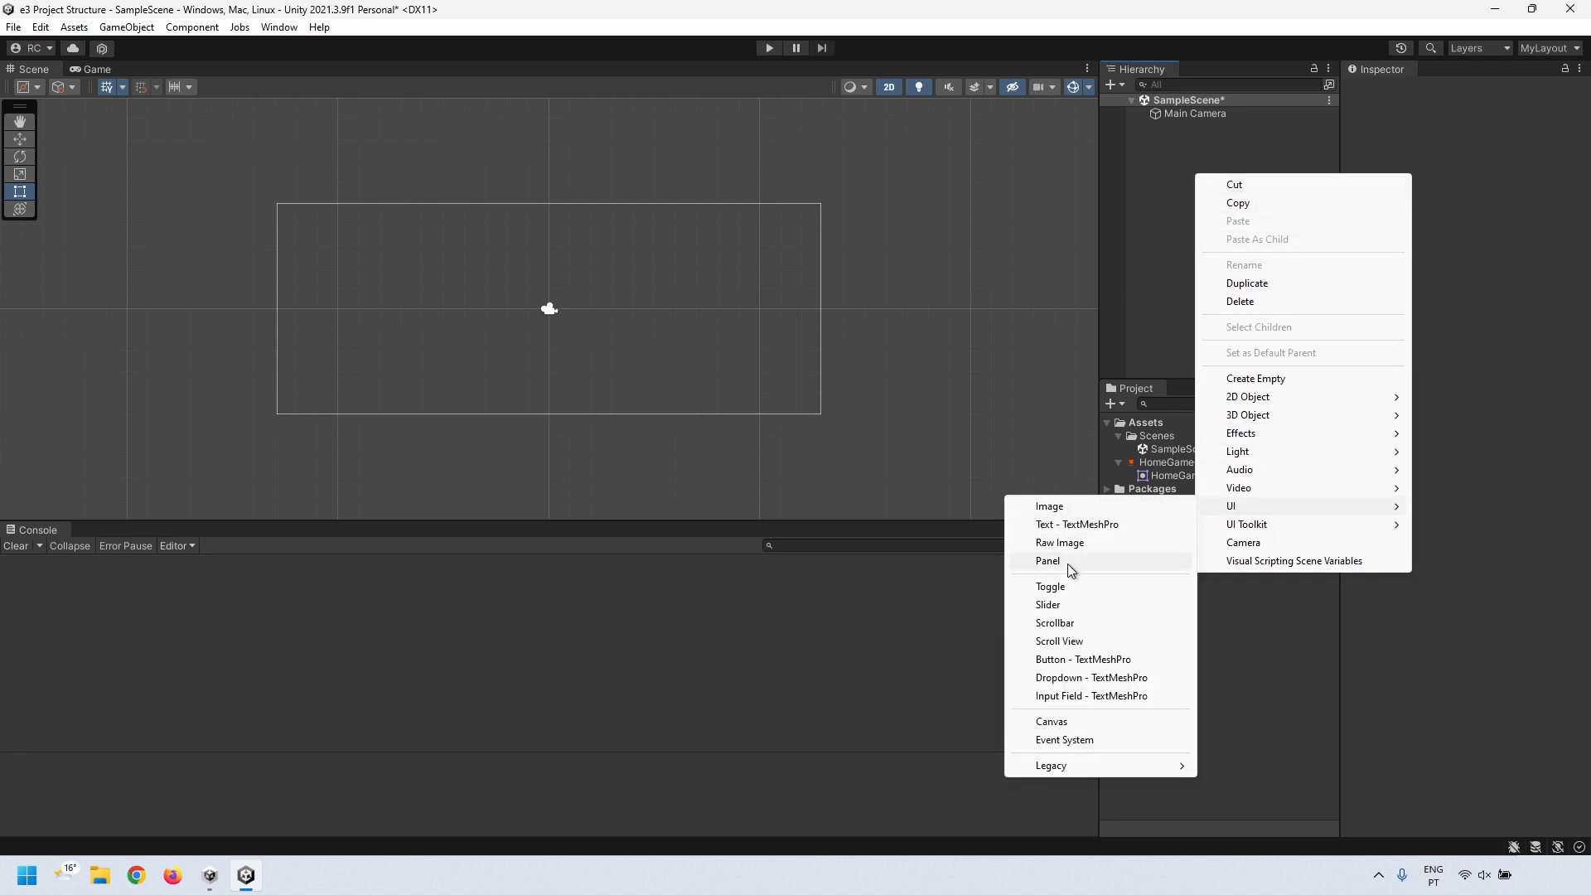
left_click(1083, 659)
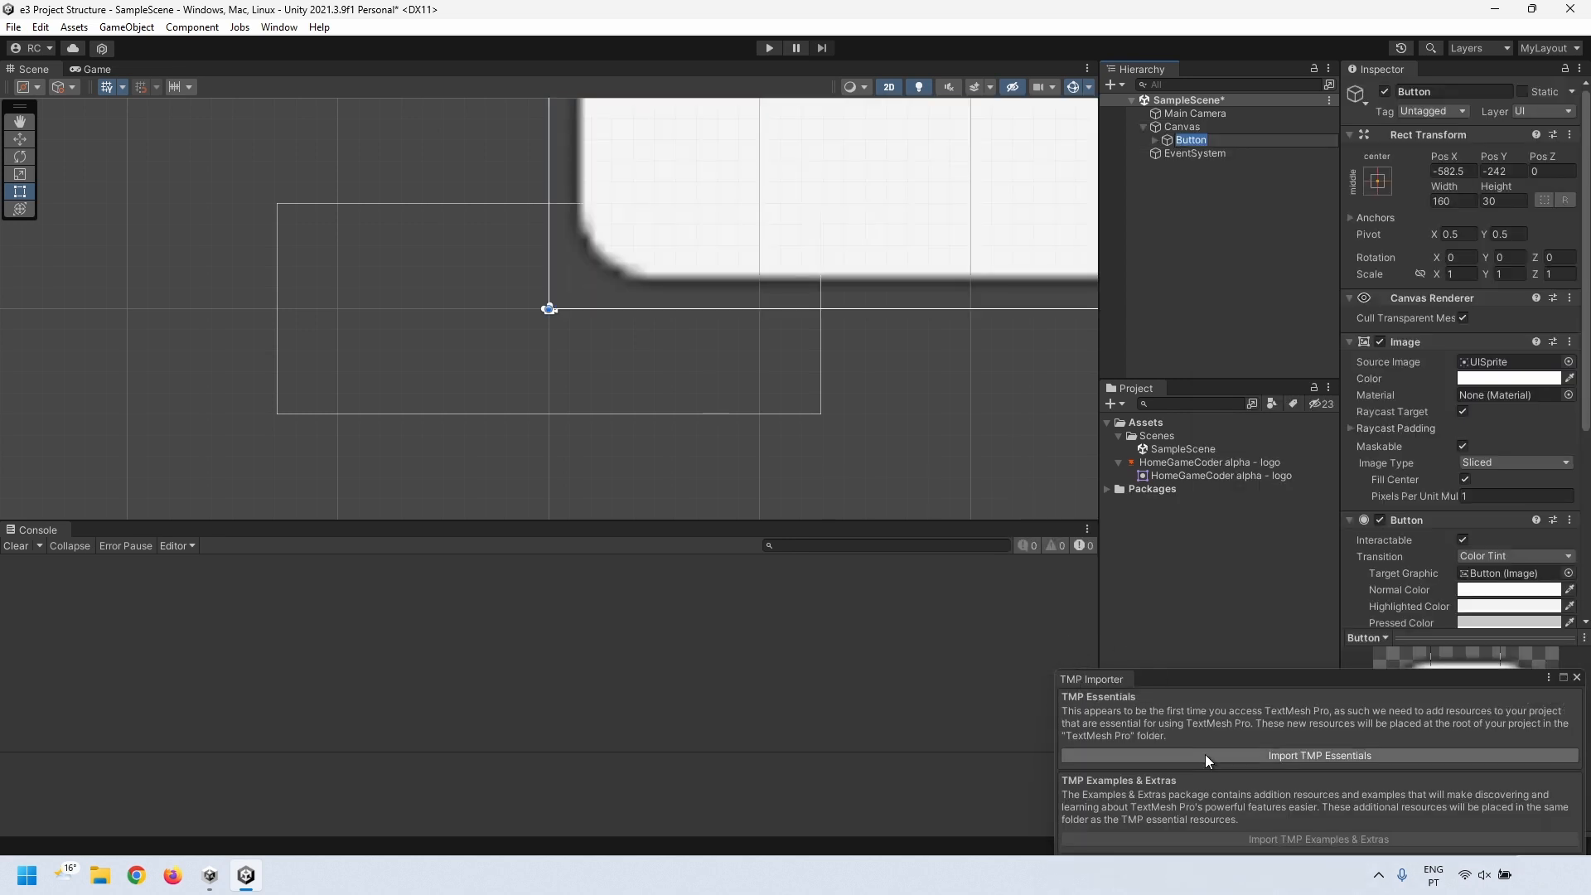
left_click(1334, 756)
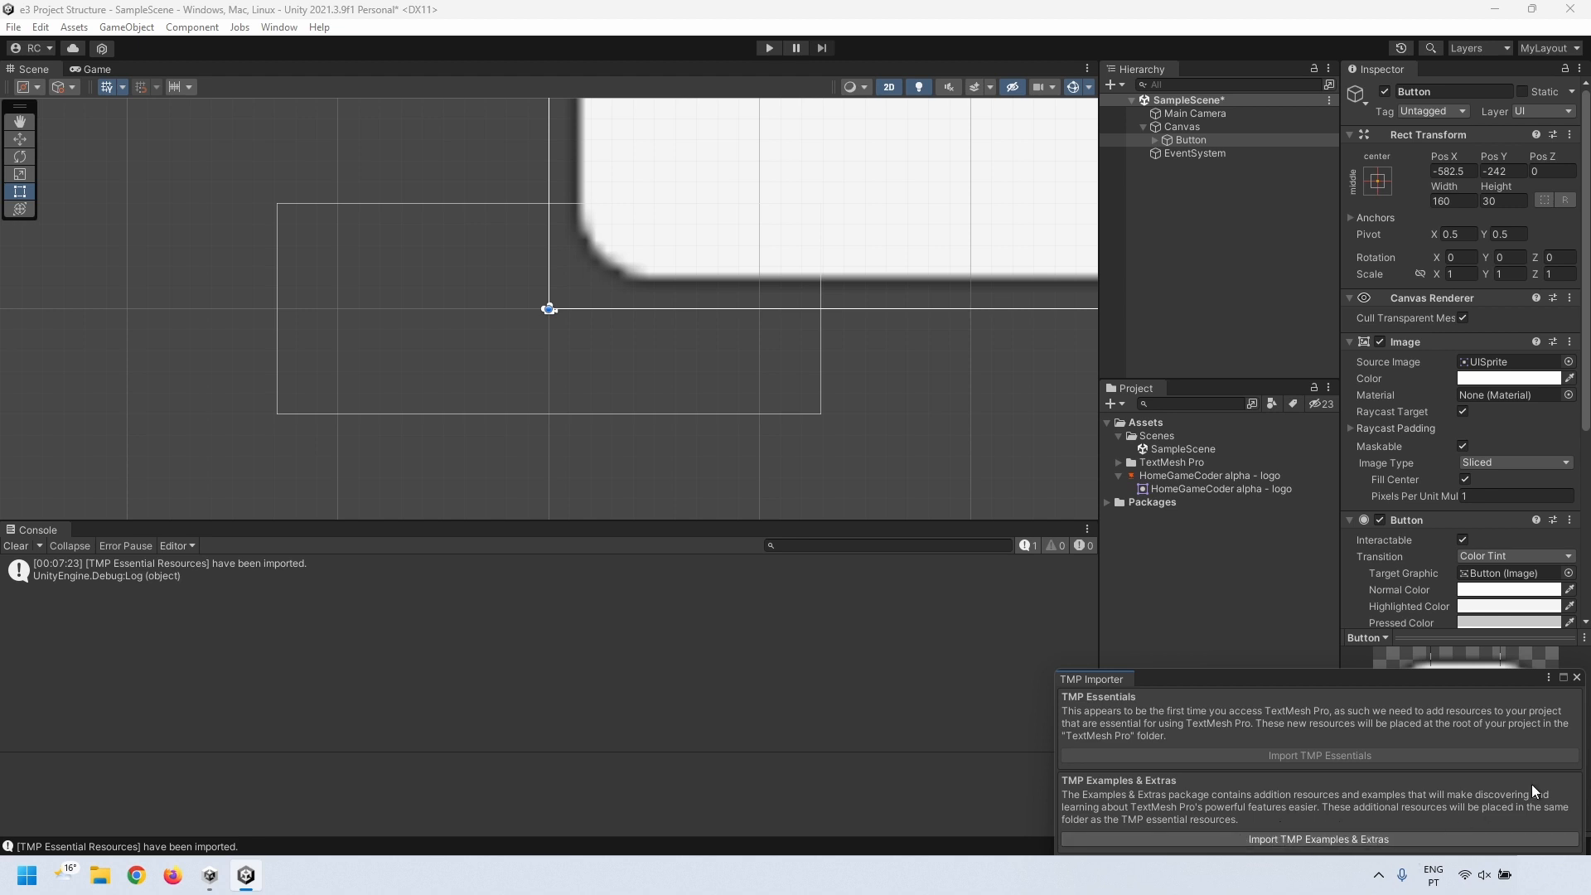
left_click(1576, 678)
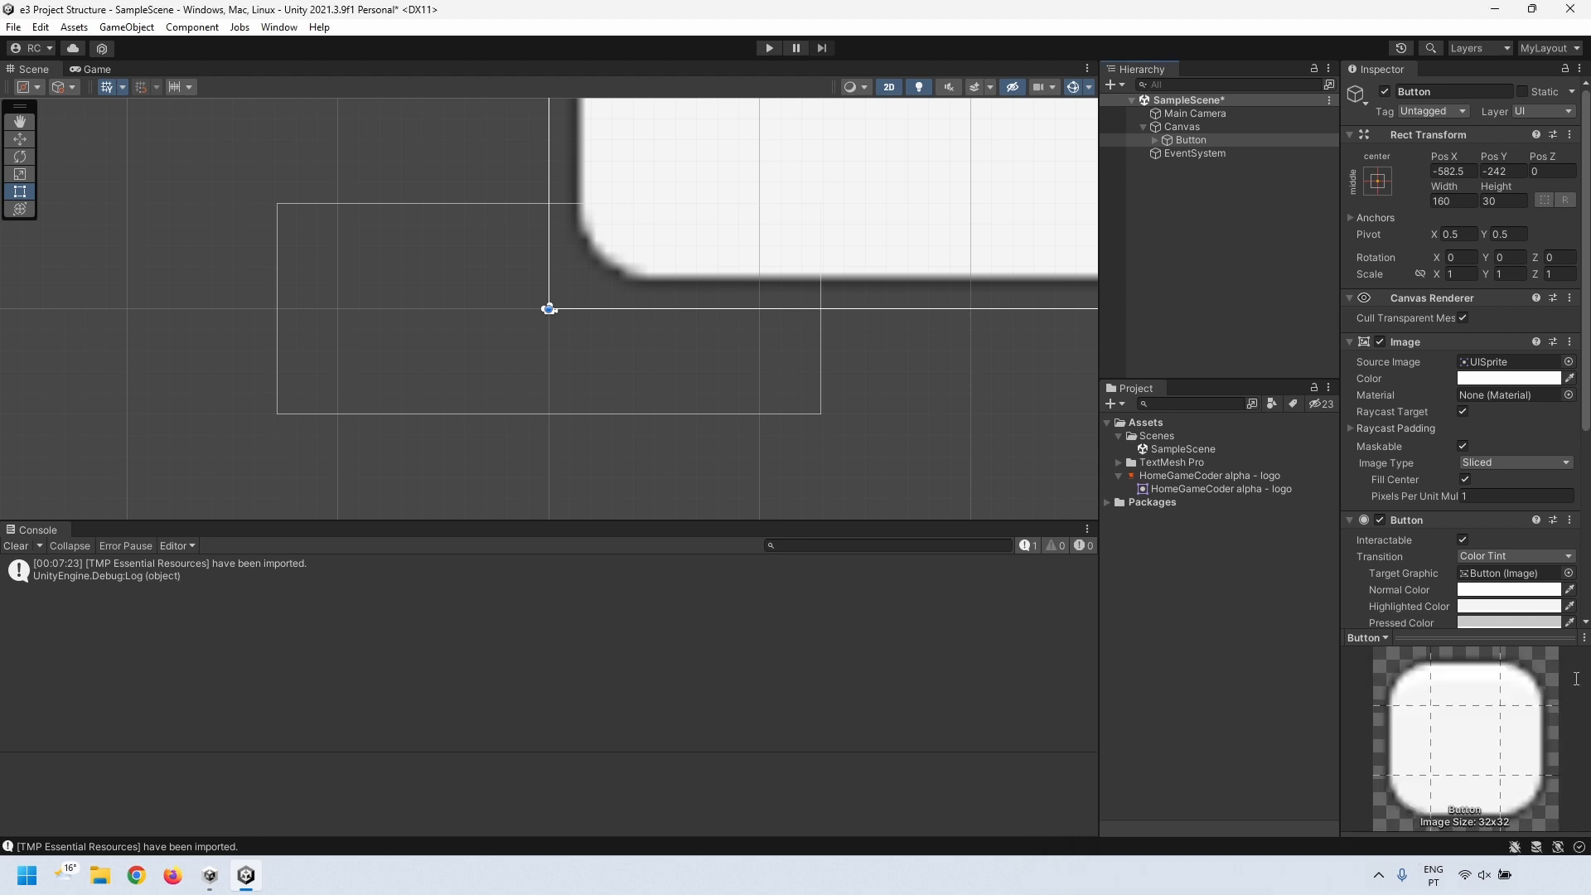
- Examine the components of the new Canvas, Button and EventSystem objects, finishing with nothing selected
left_click(1234, 194)
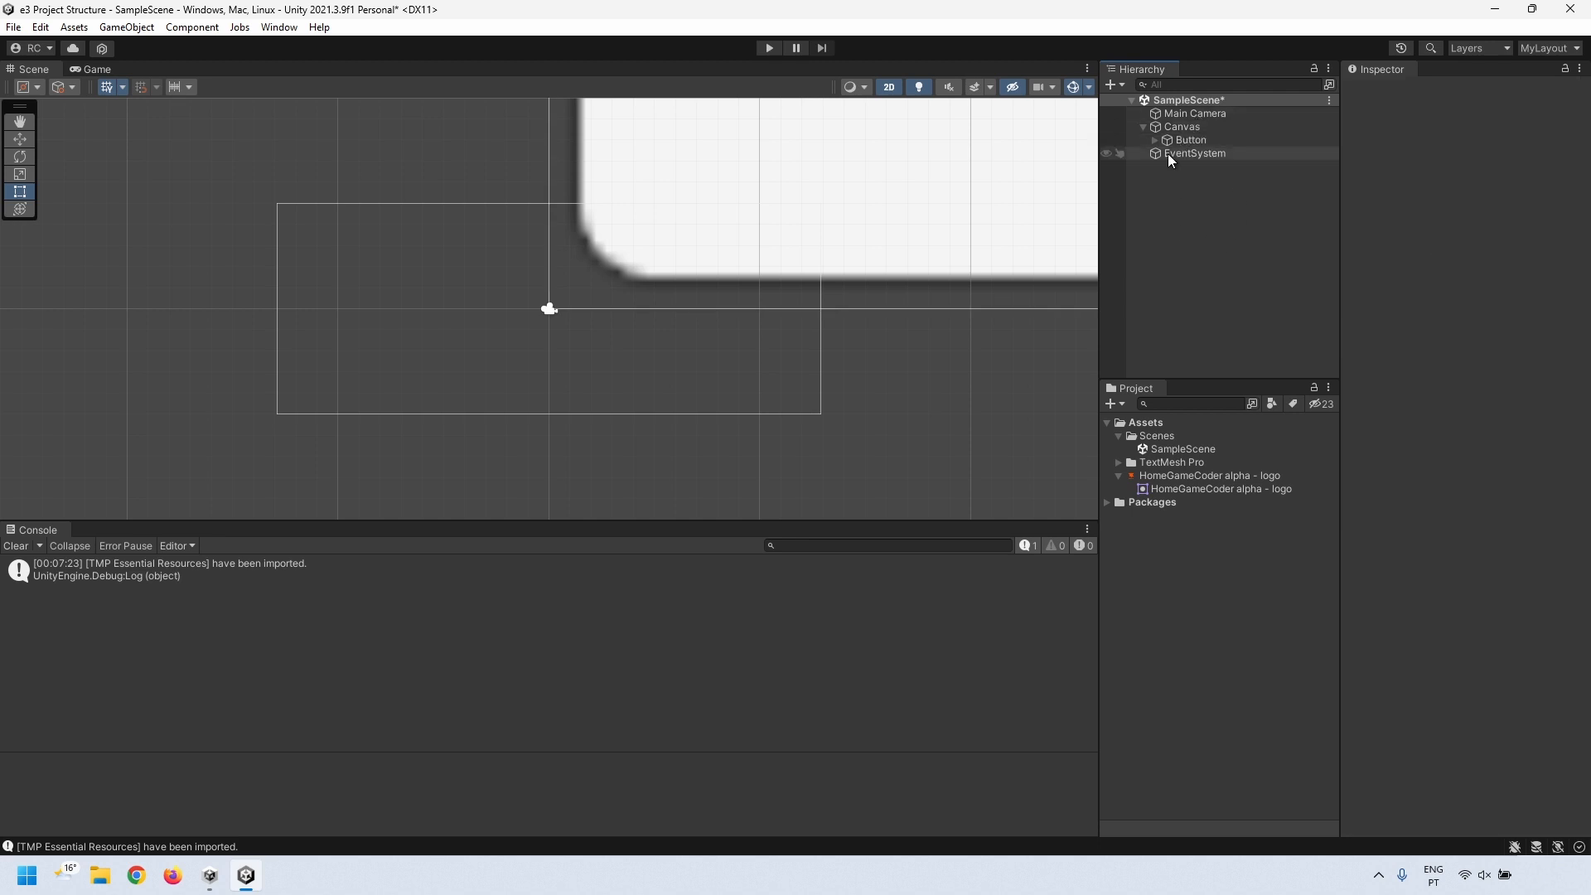
left_click(1166, 126)
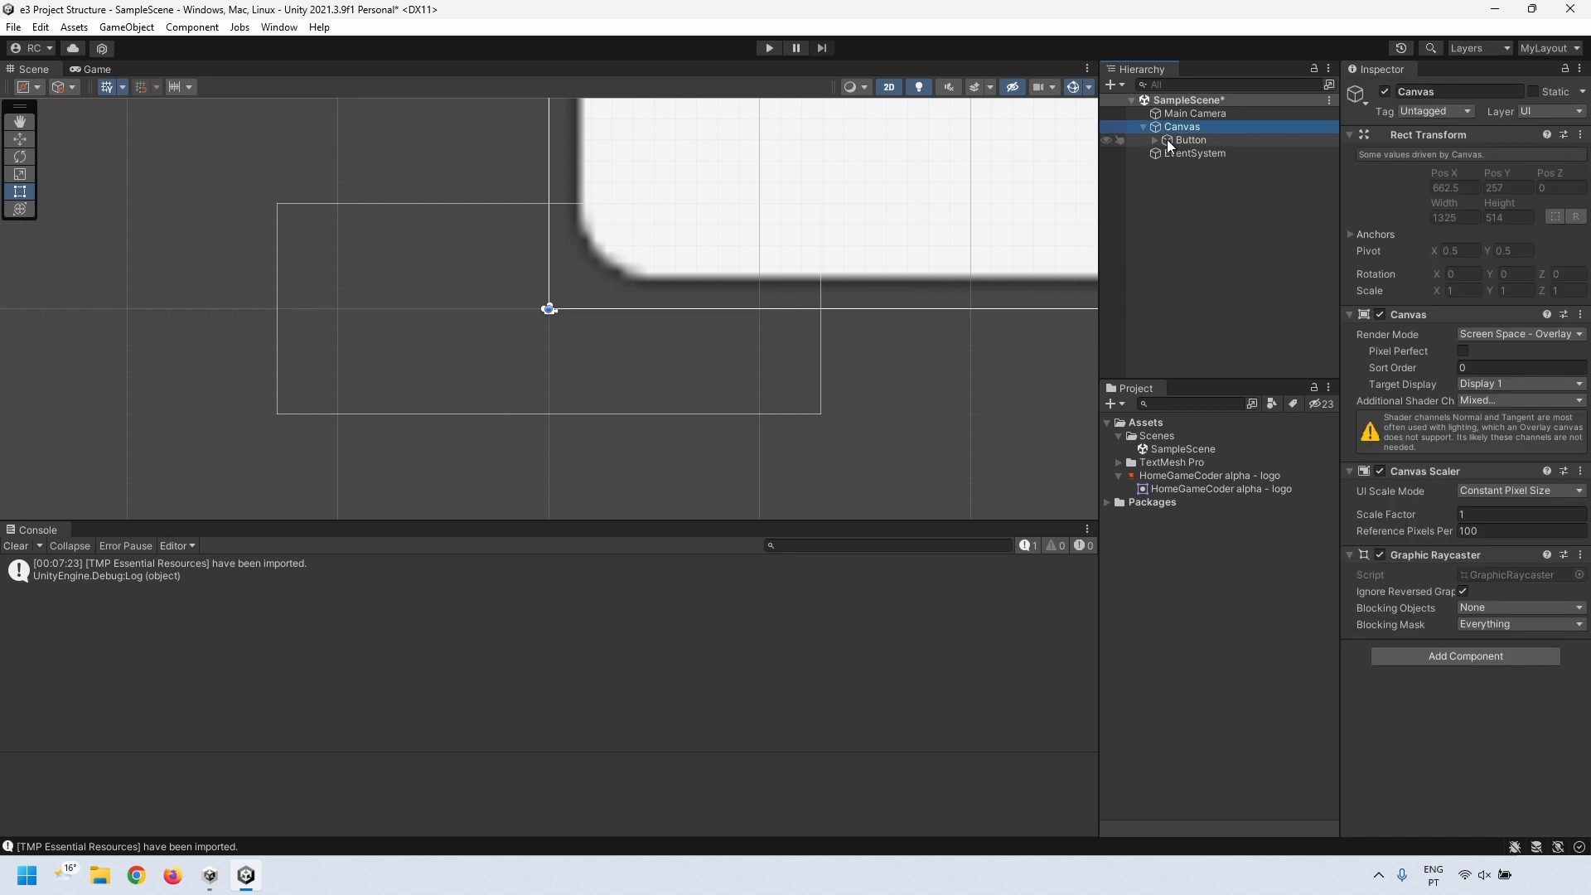
left_click(1166, 139)
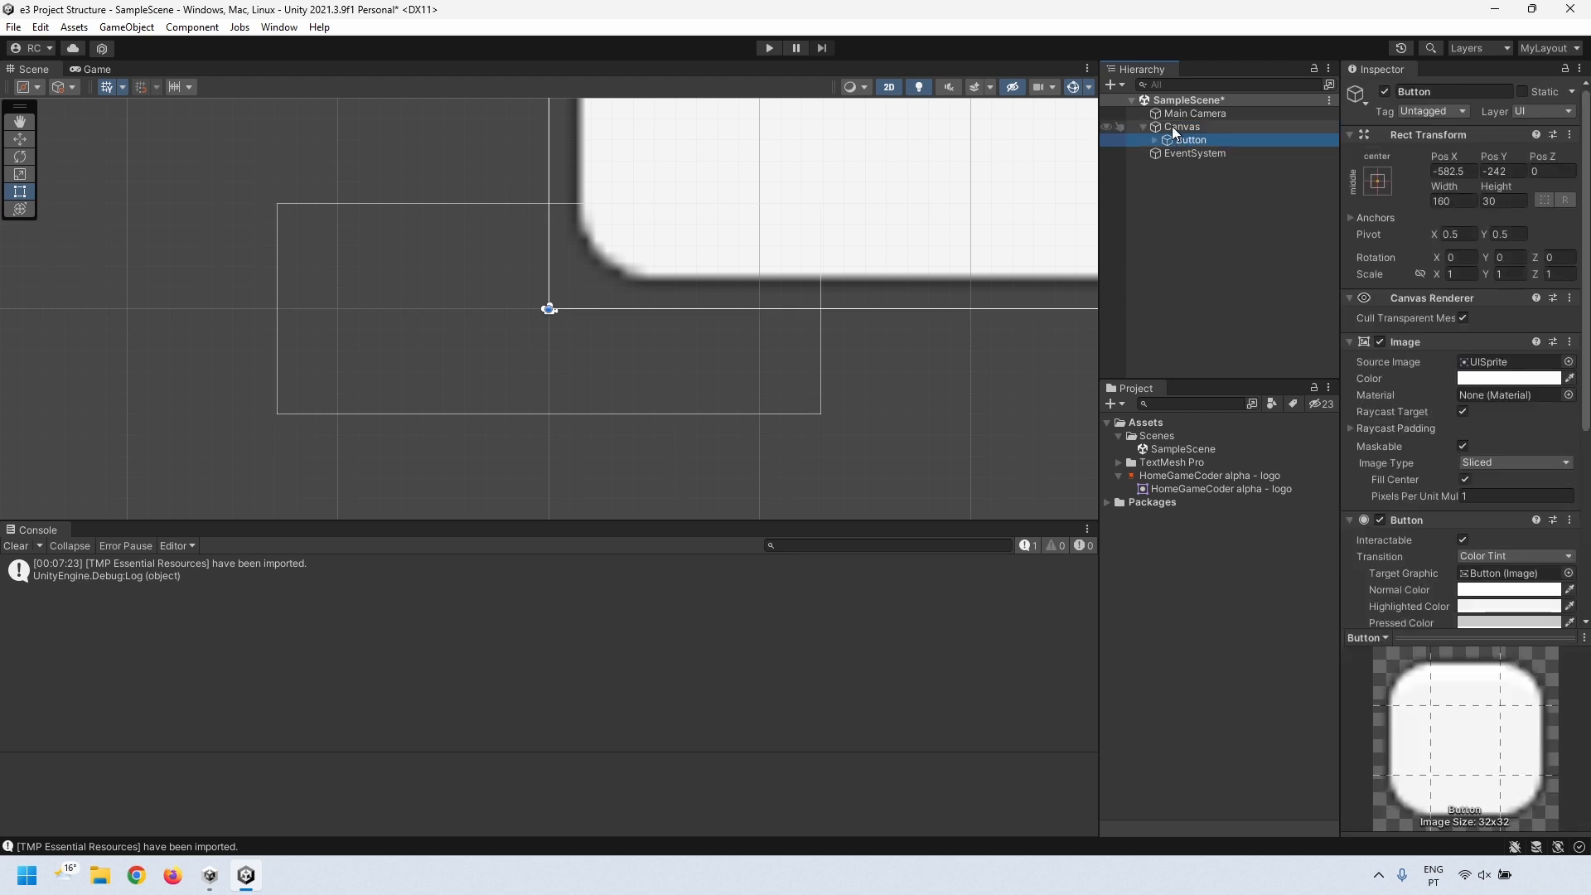
left_click(1171, 153)
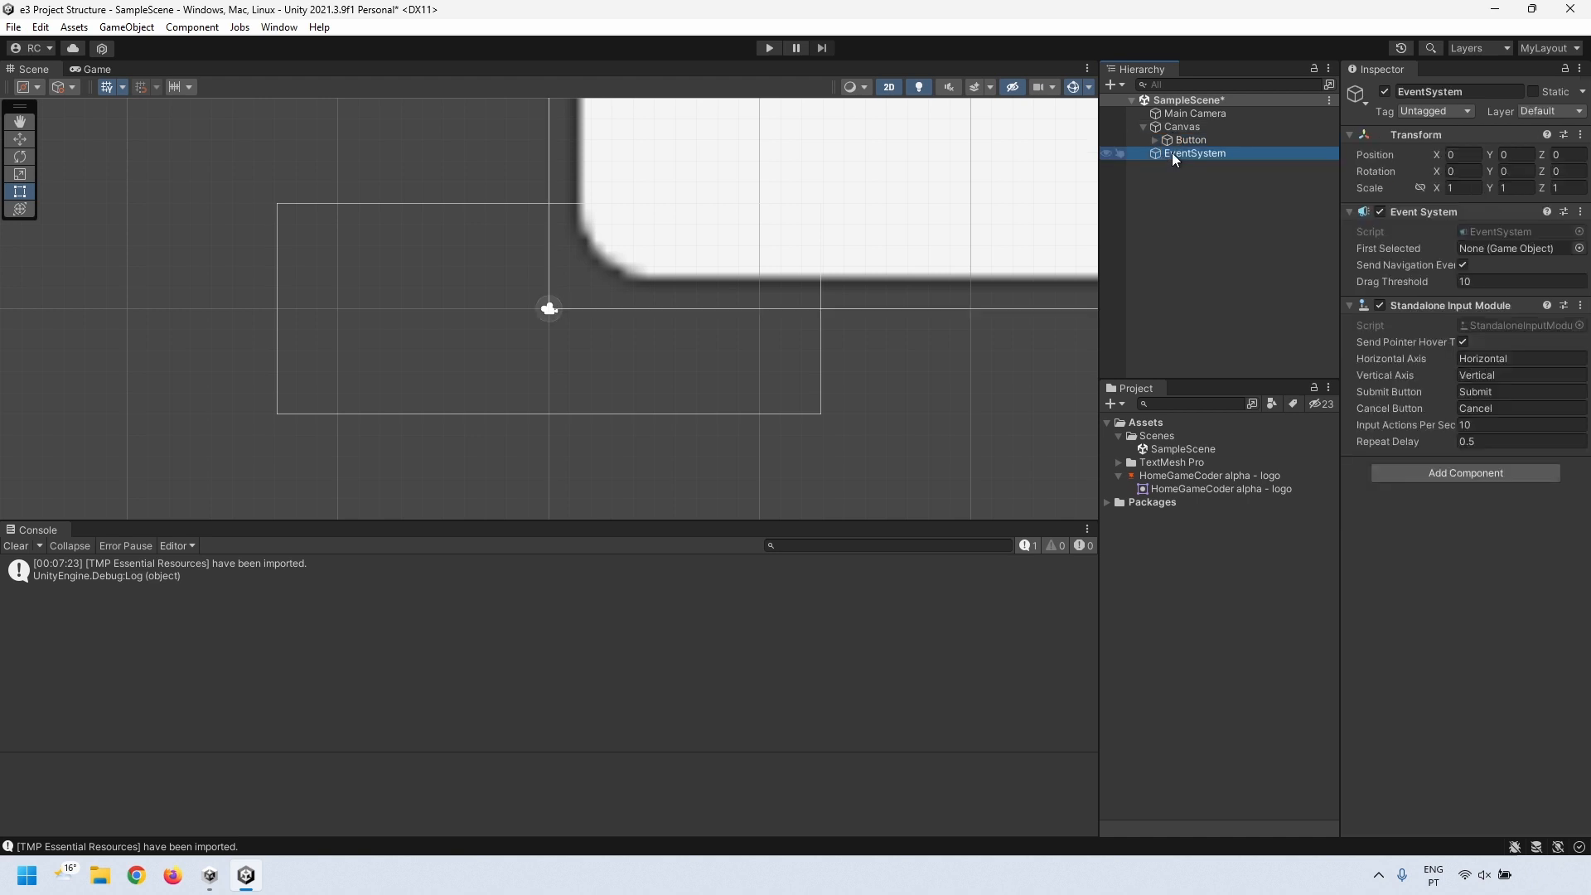
left_click(1178, 213)
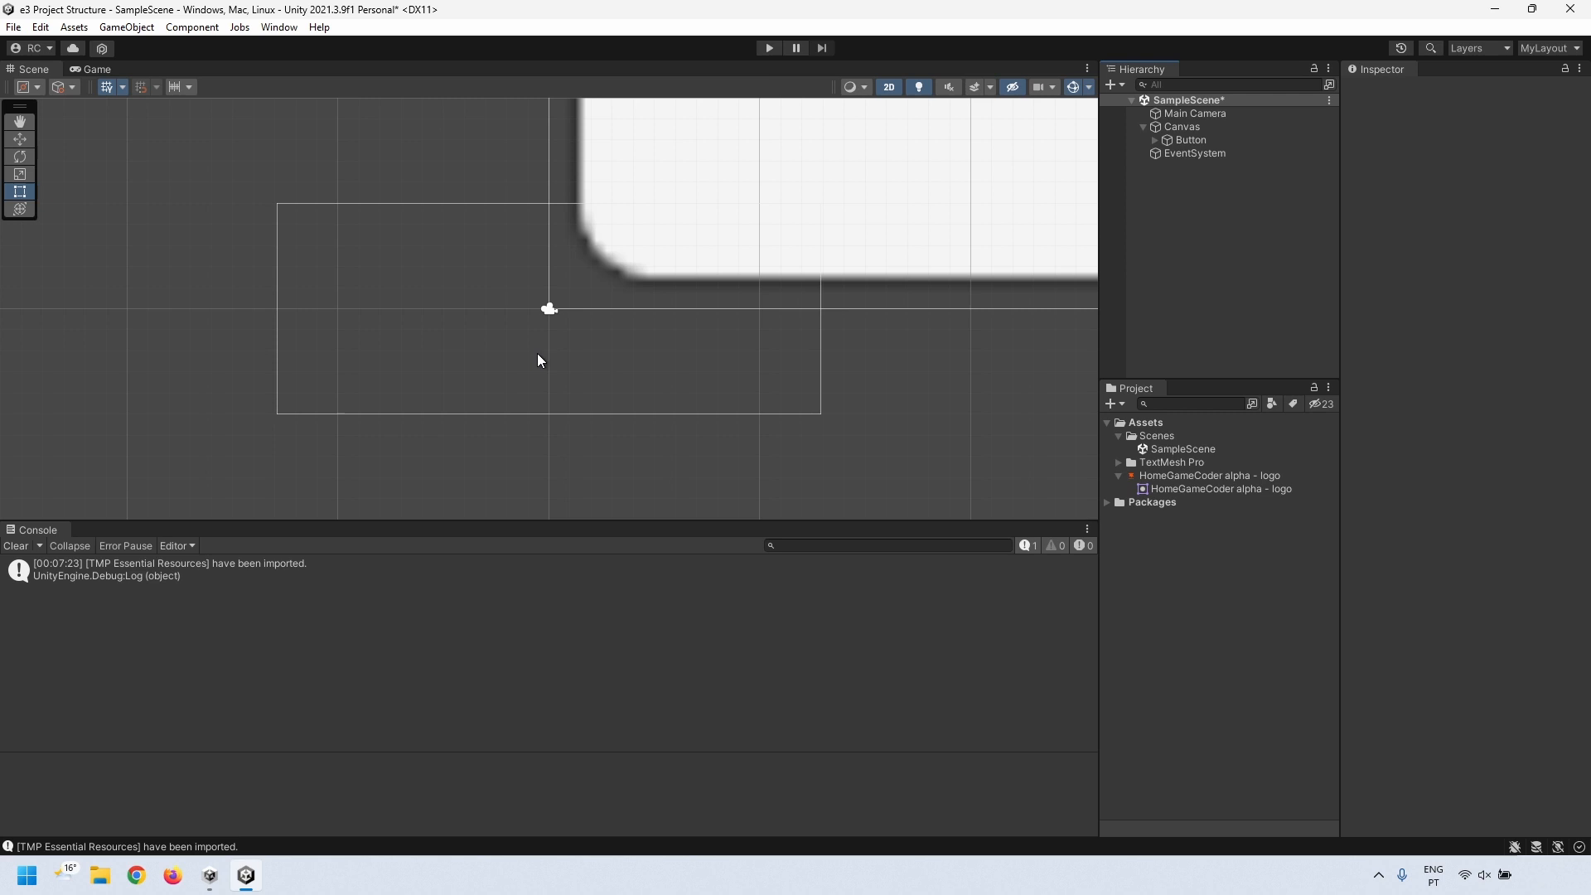
- Inspect the full Canvas outline and its button in the Scene view, compared with the camera frame
scroll(538, 358, "down", 5)
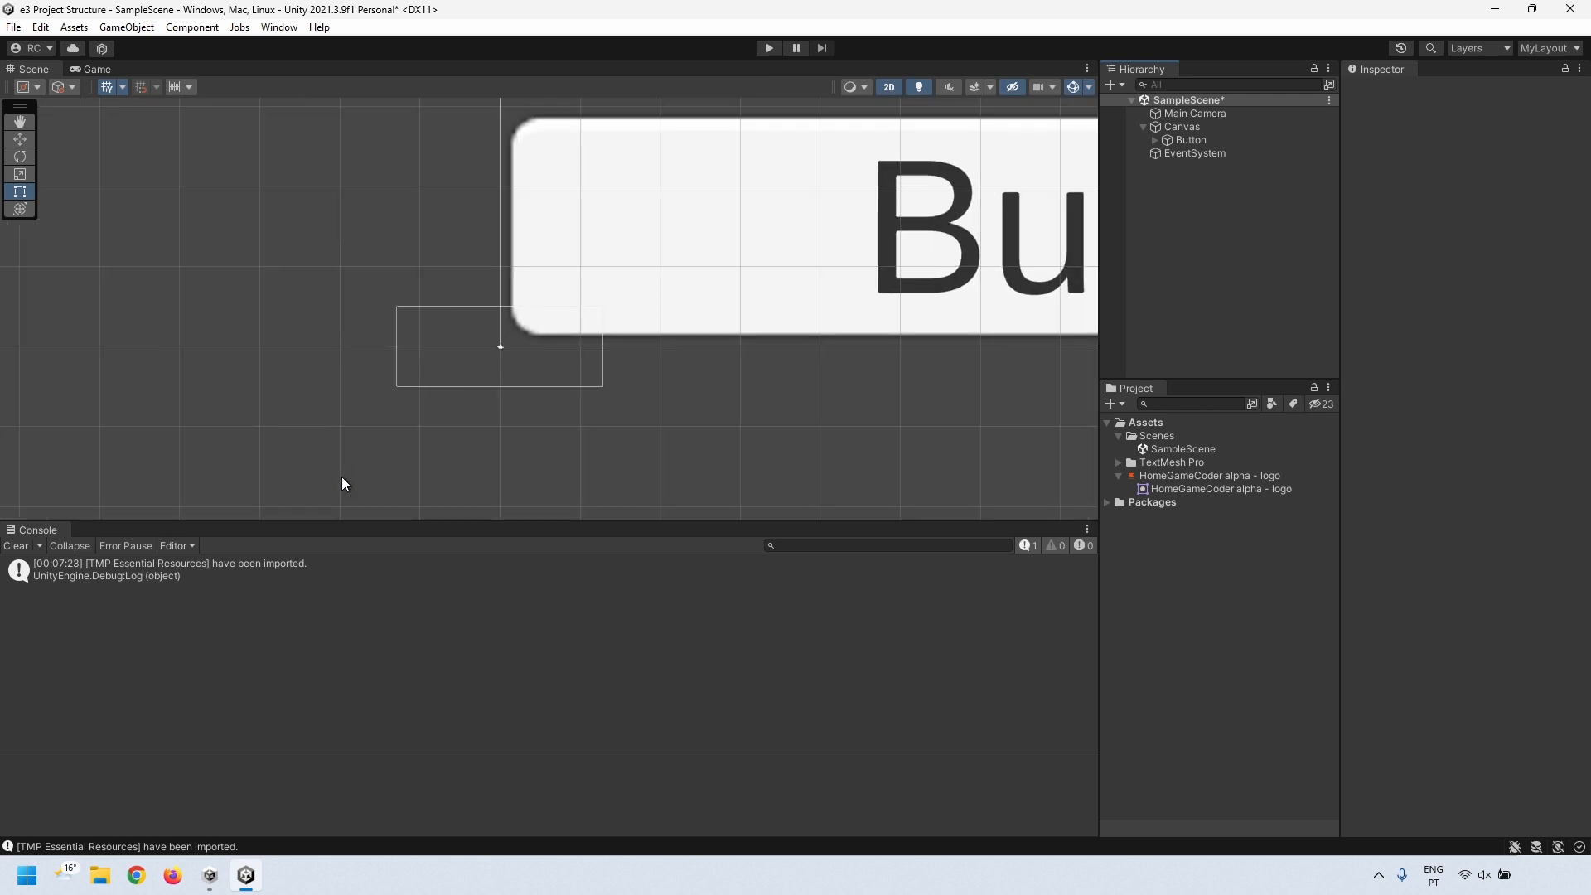
scroll(344, 484, "down", 8)
scroll(219, 476, "down", 5)
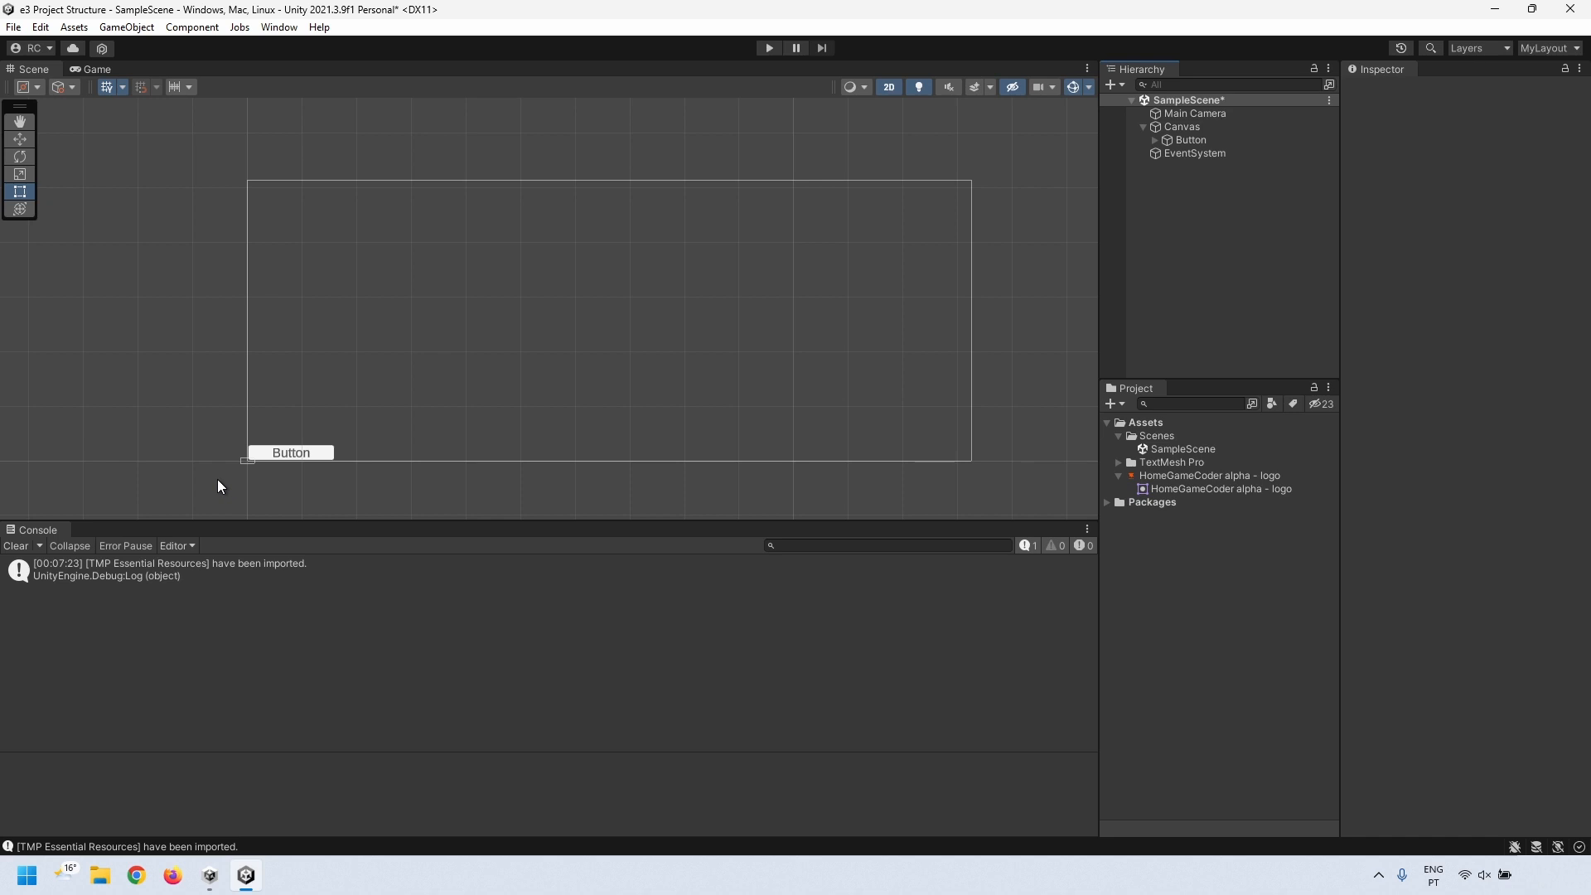
scroll(217, 479, "up", 4)
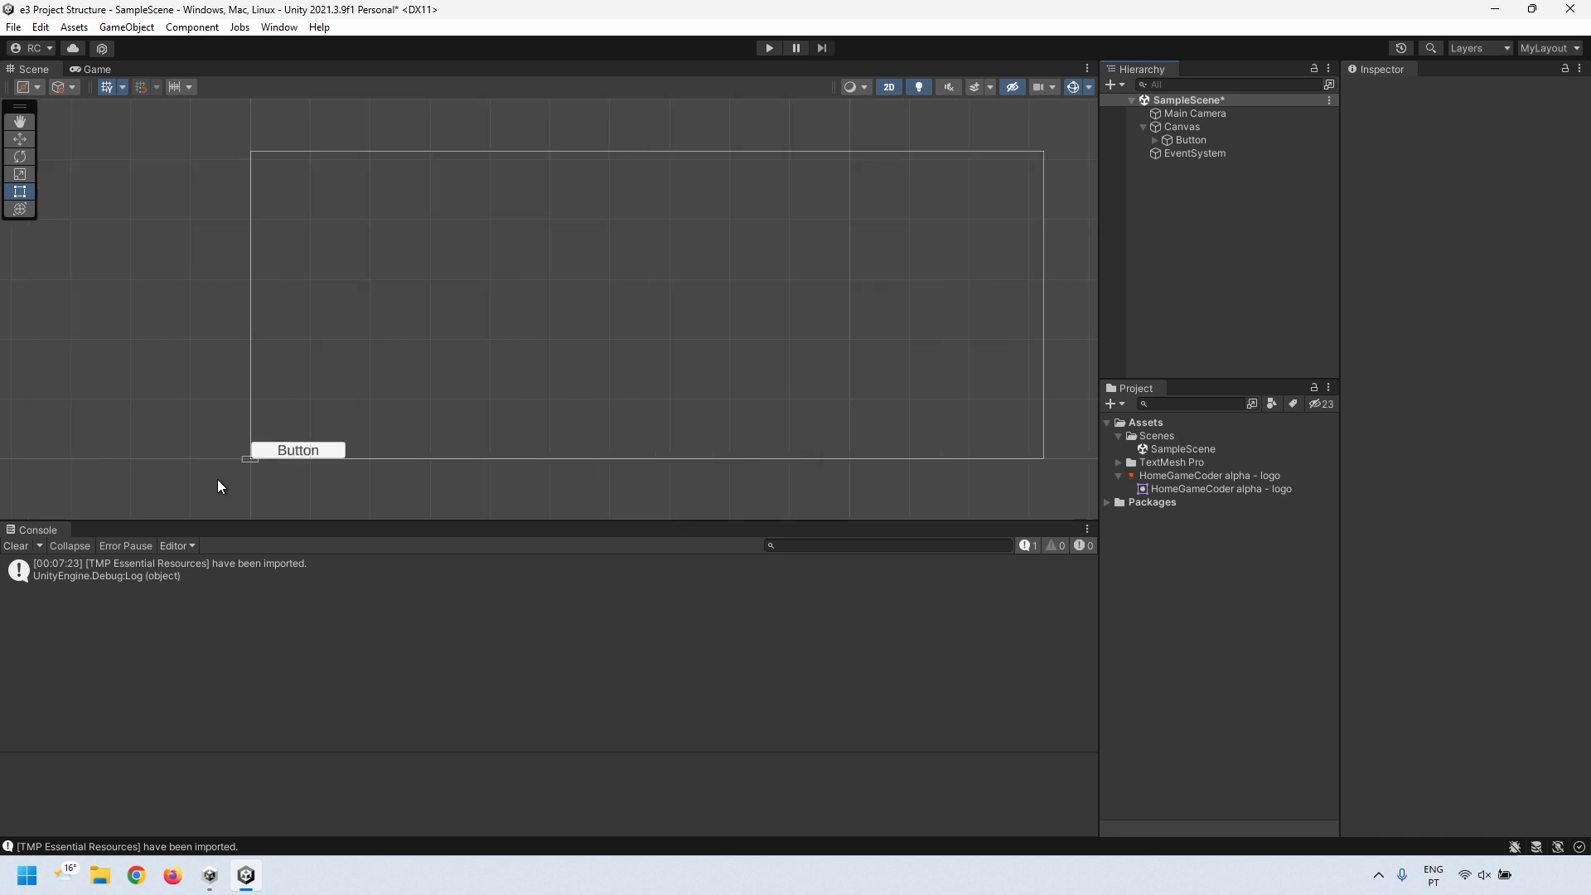
scroll(252, 479, "down", 3)
scroll(1020, 476, "up", 1)
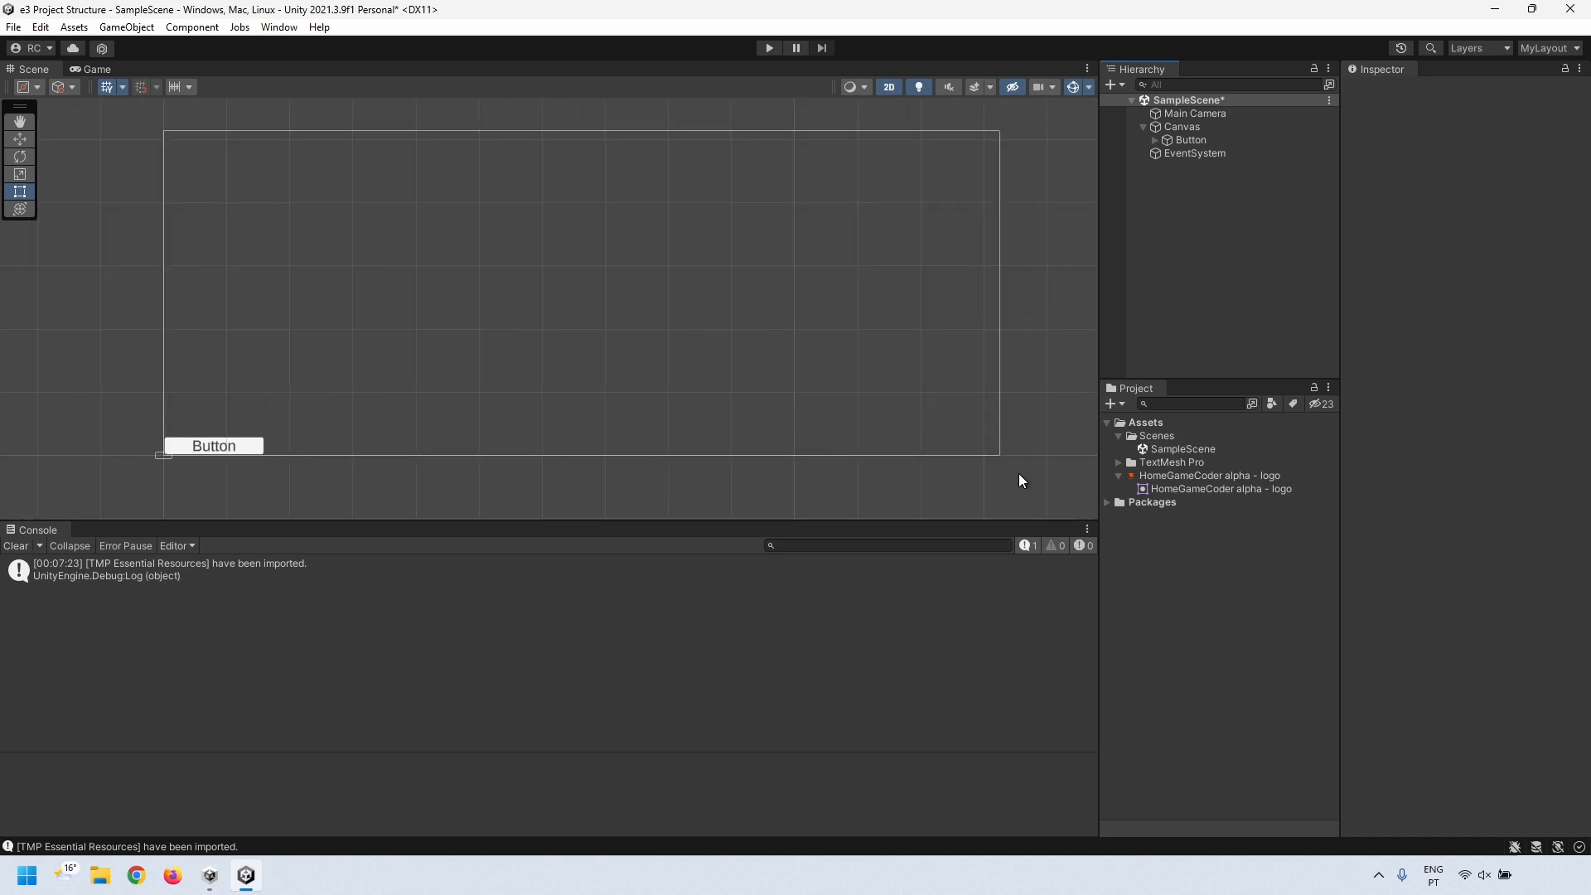
- Preview the button in the Game view and set the Canvas render mode to Screen Space - Camera with Main Camera as its render camera
left_click(91, 69)
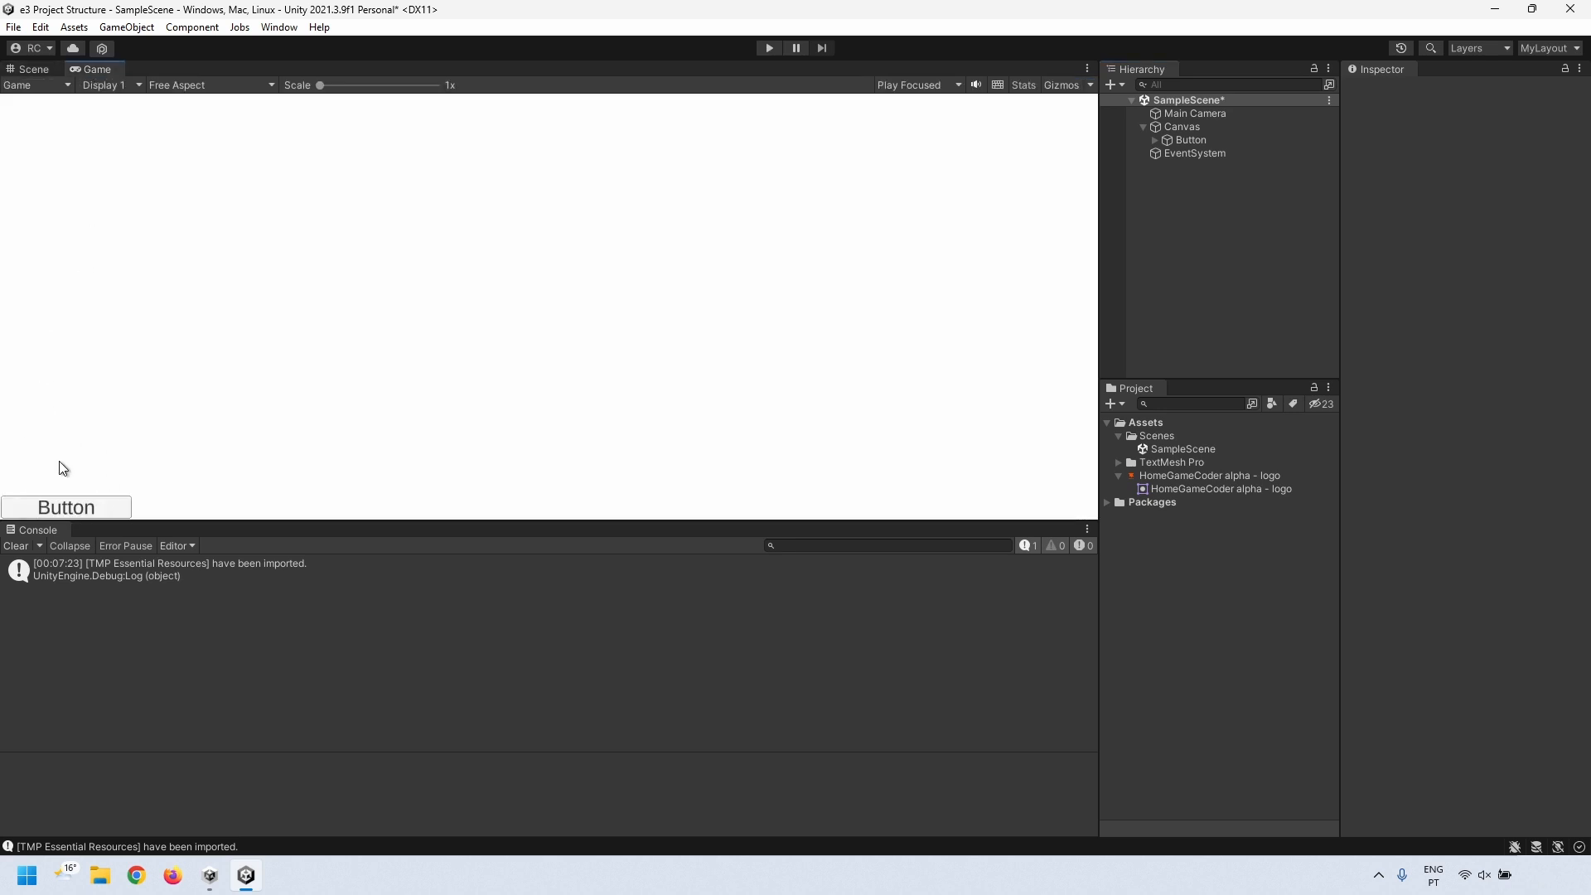
left_click(33, 68)
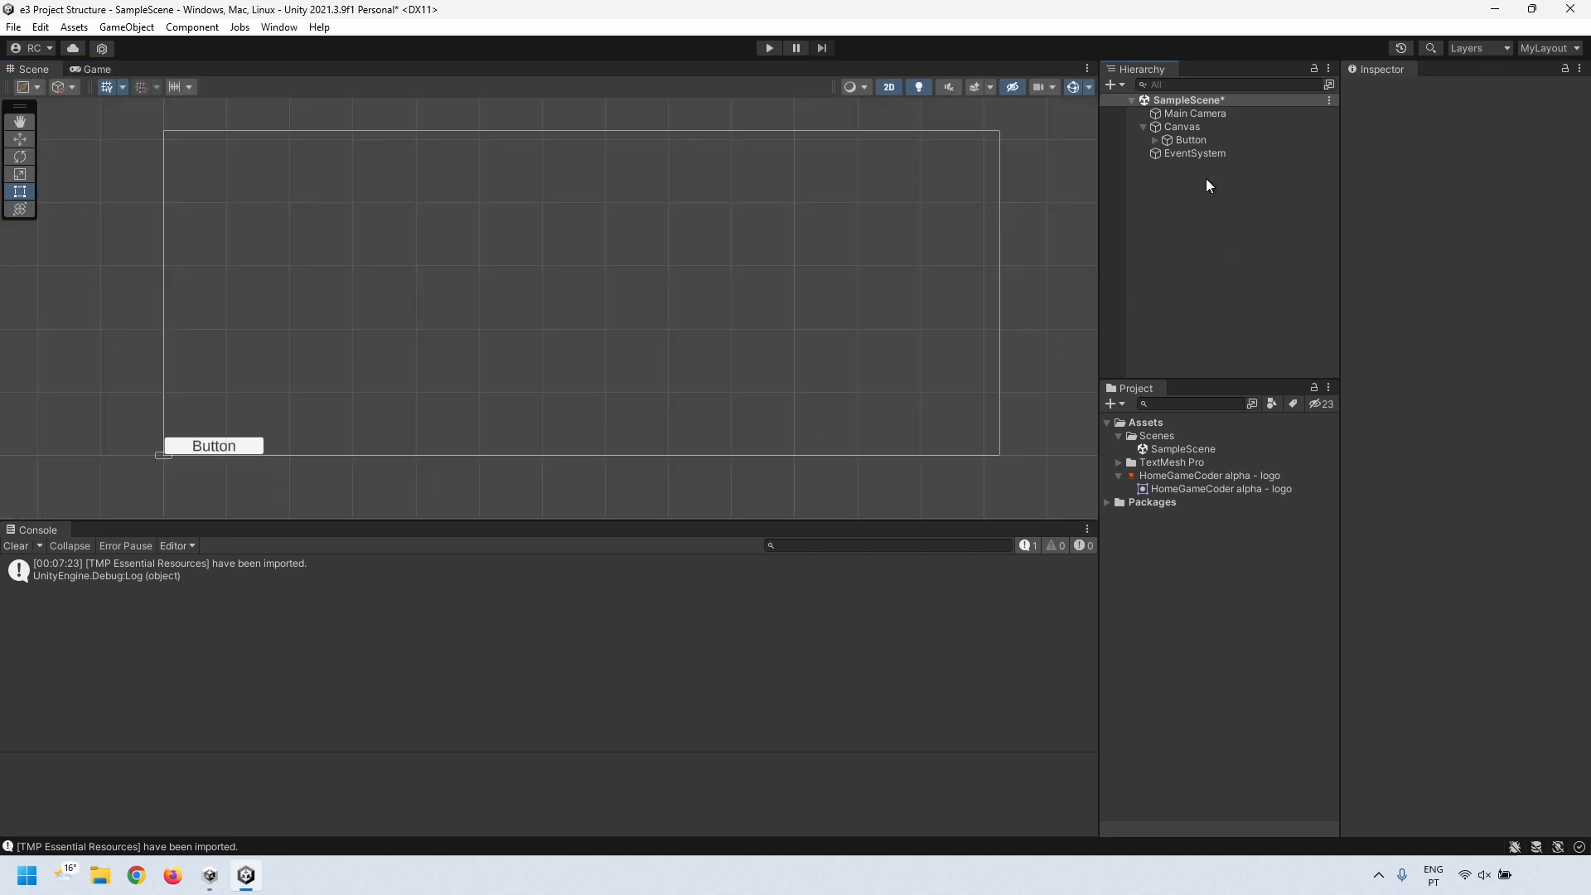
left_click(1188, 128)
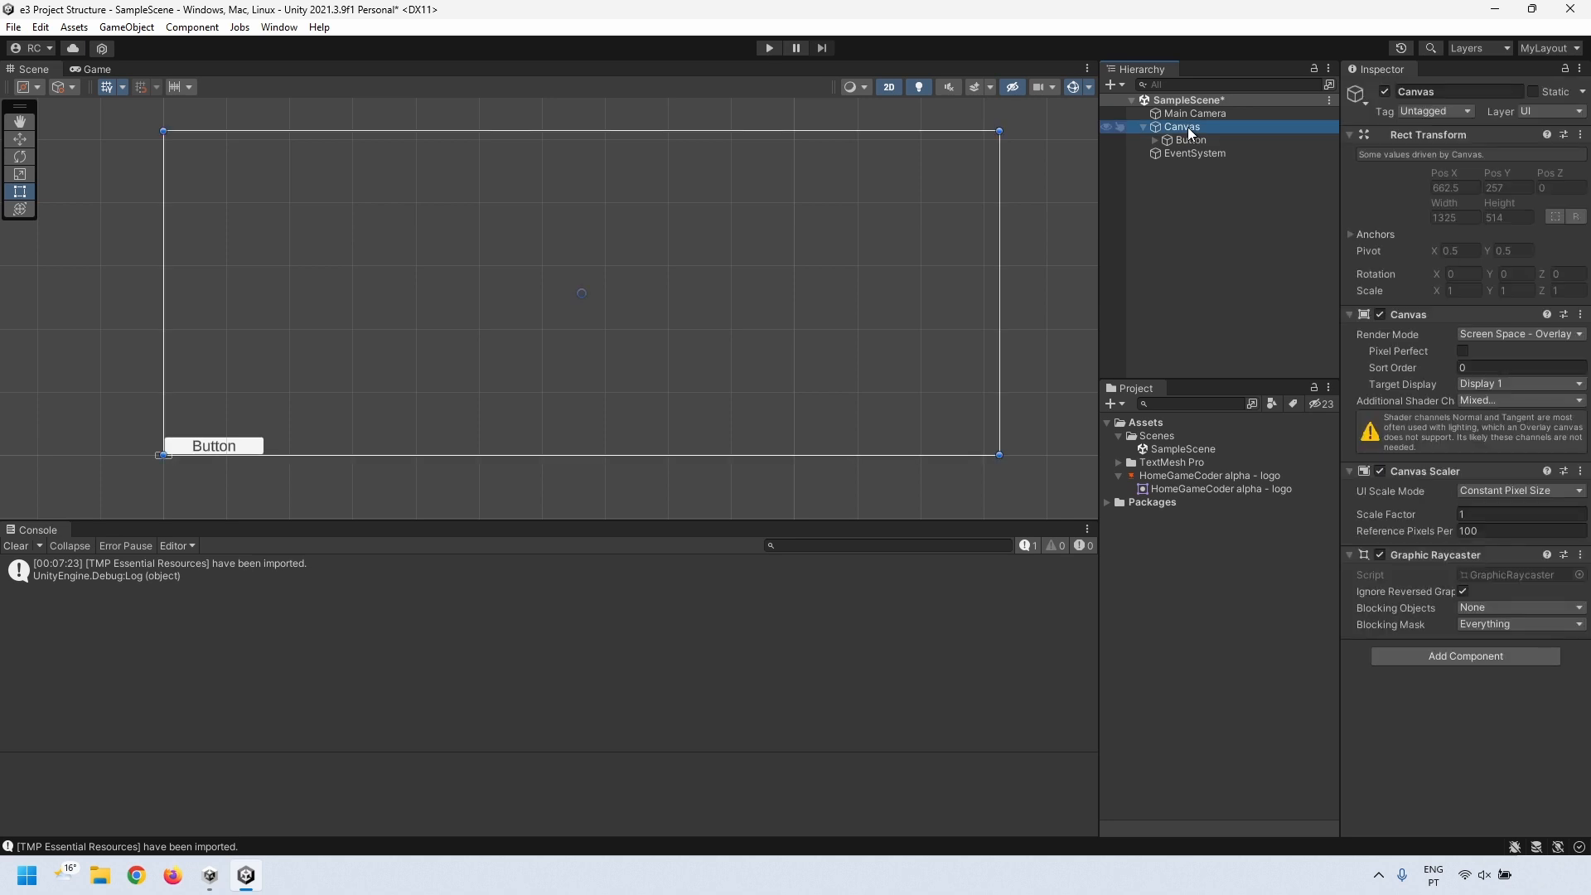
left_click(1421, 317)
left_click(1424, 317)
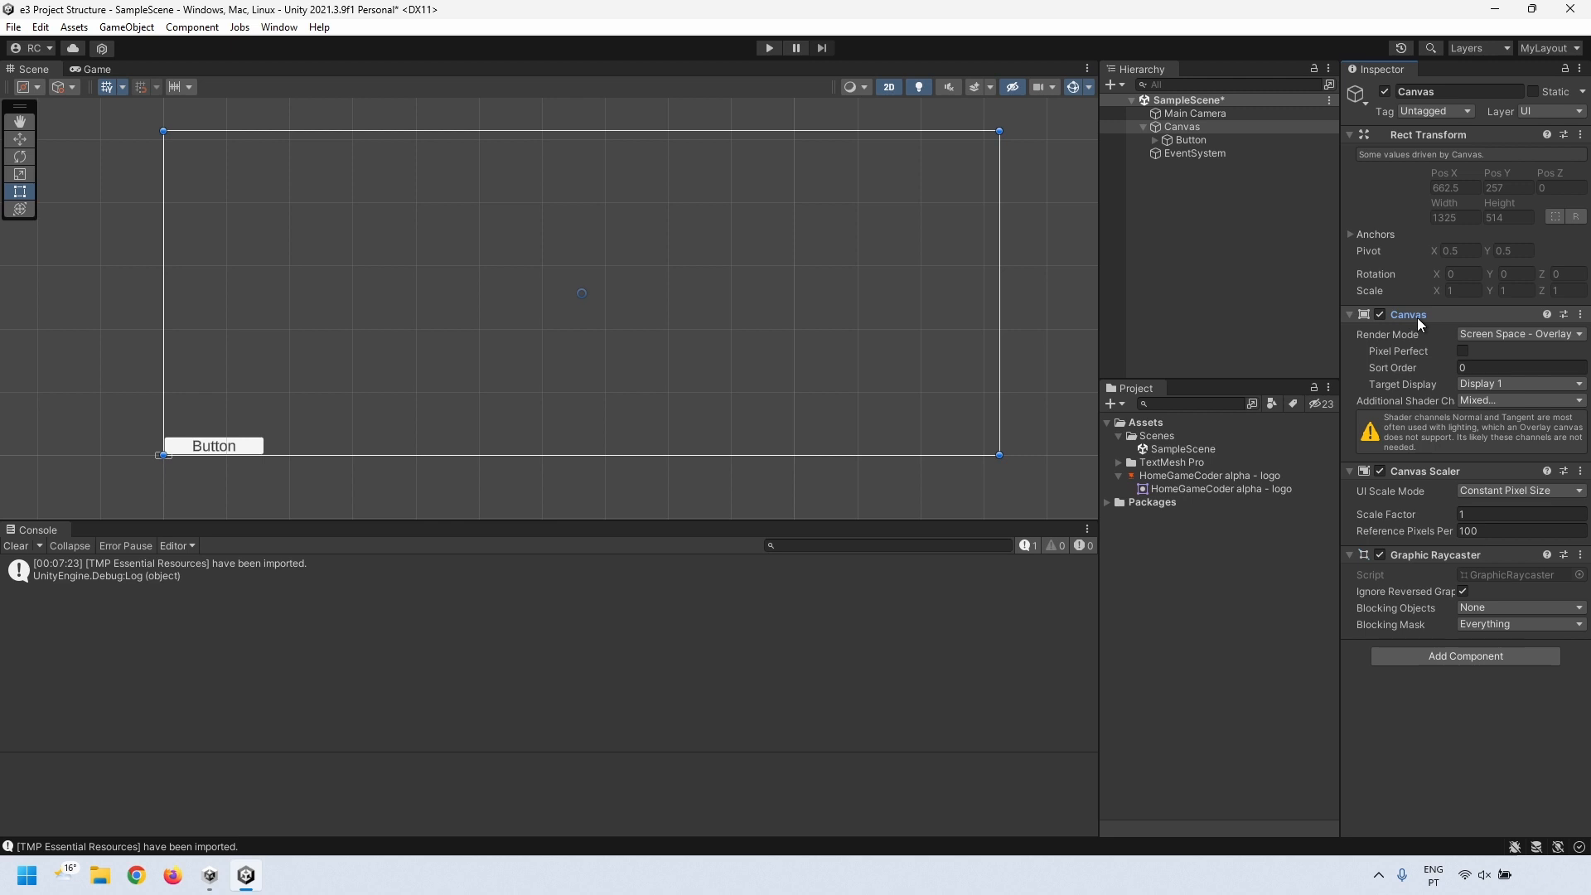
left_click(1475, 333)
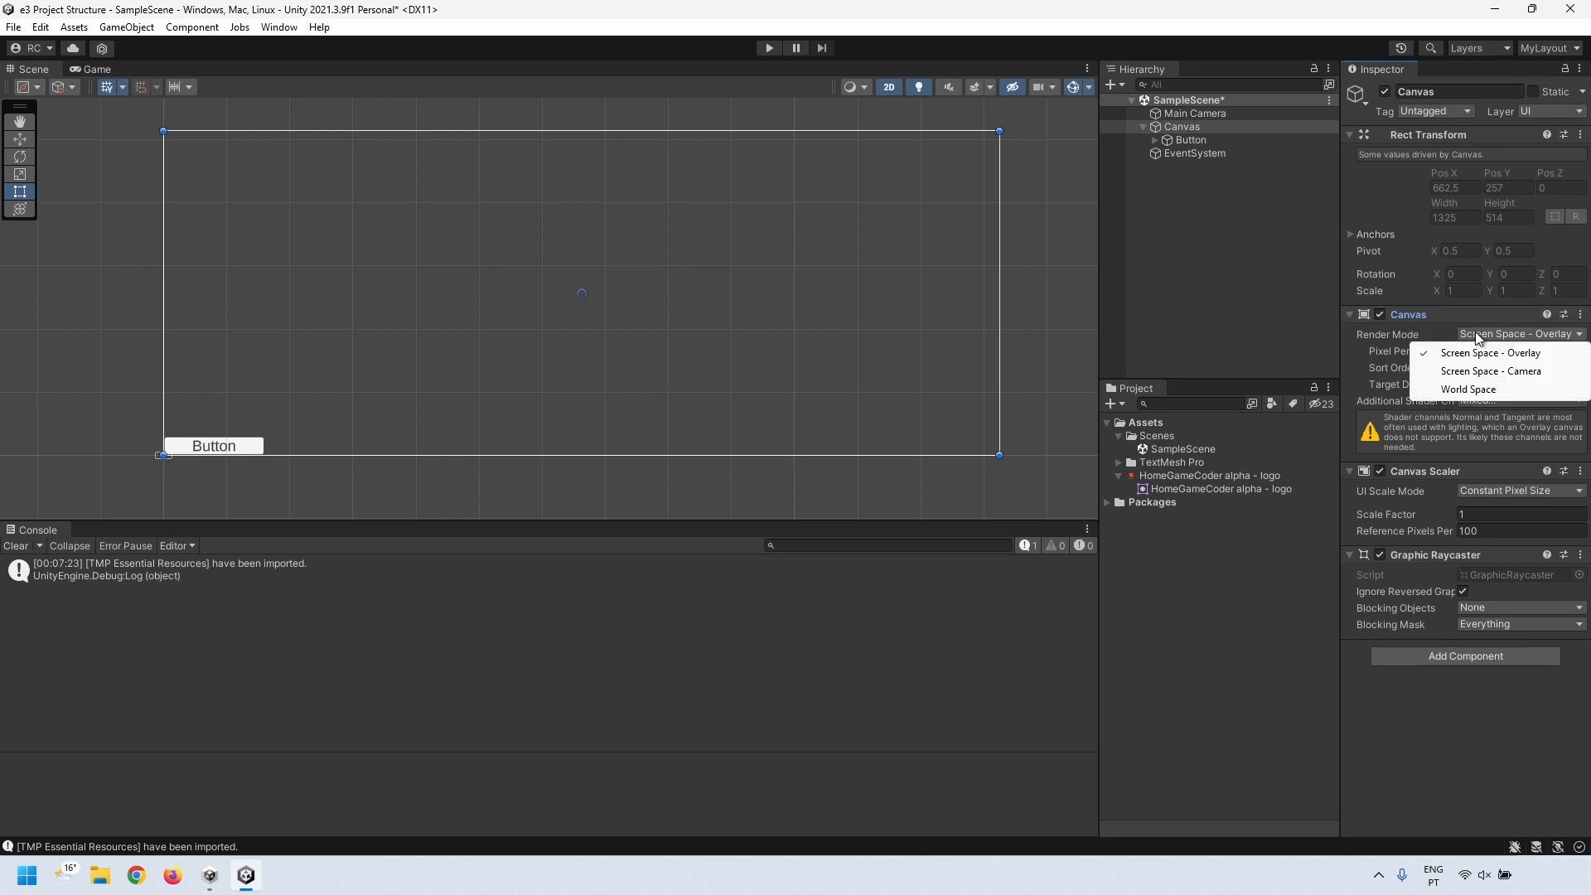
left_click(1478, 378)
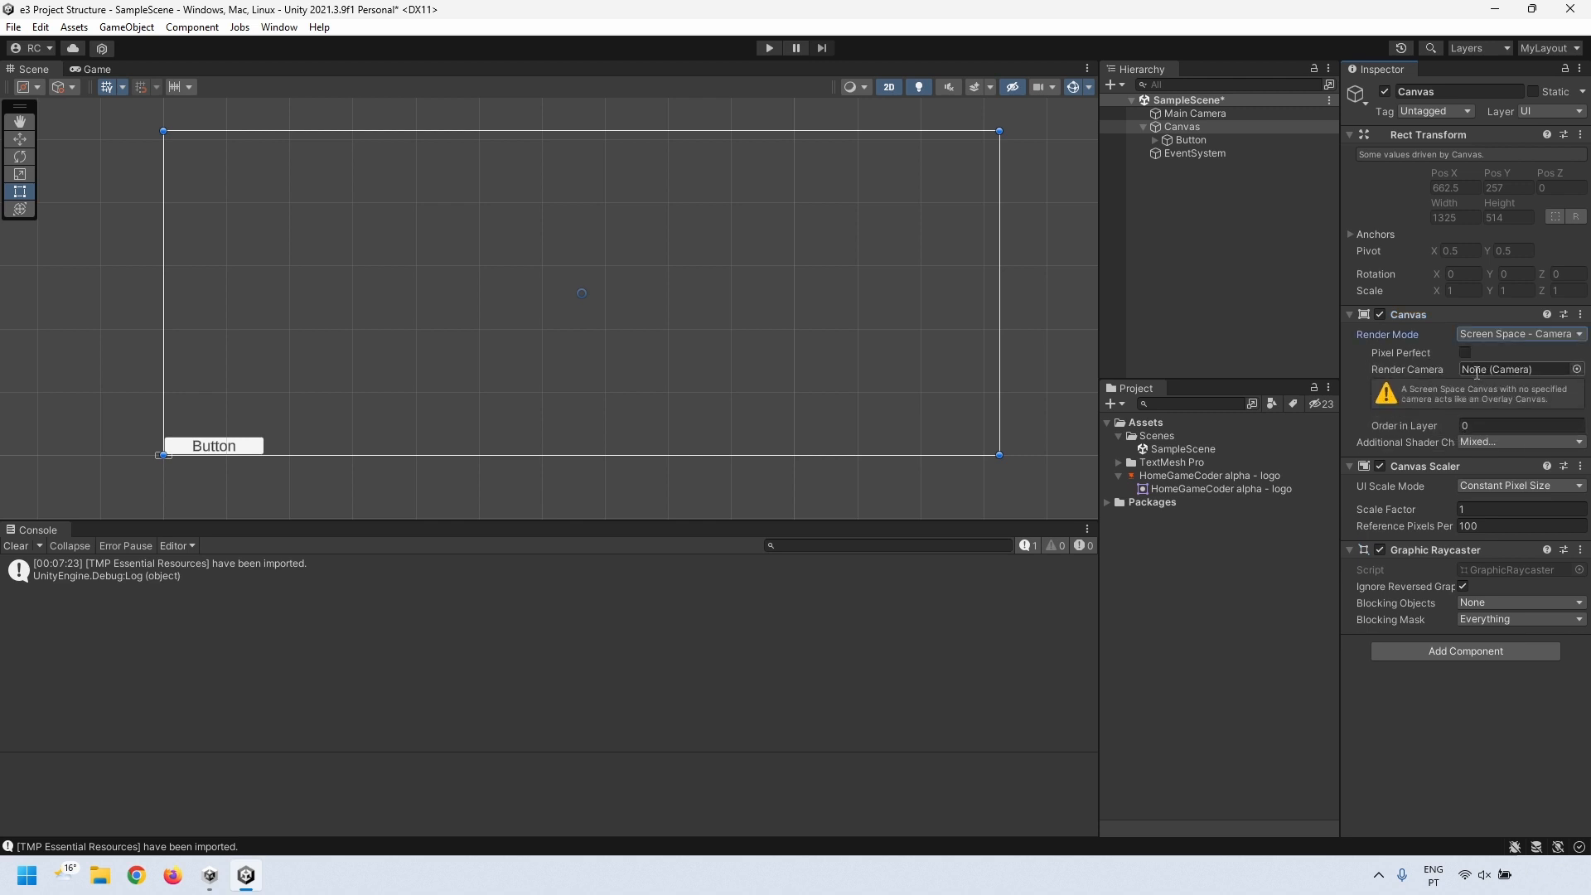
left_click_drag(1209, 113, 1469, 366)
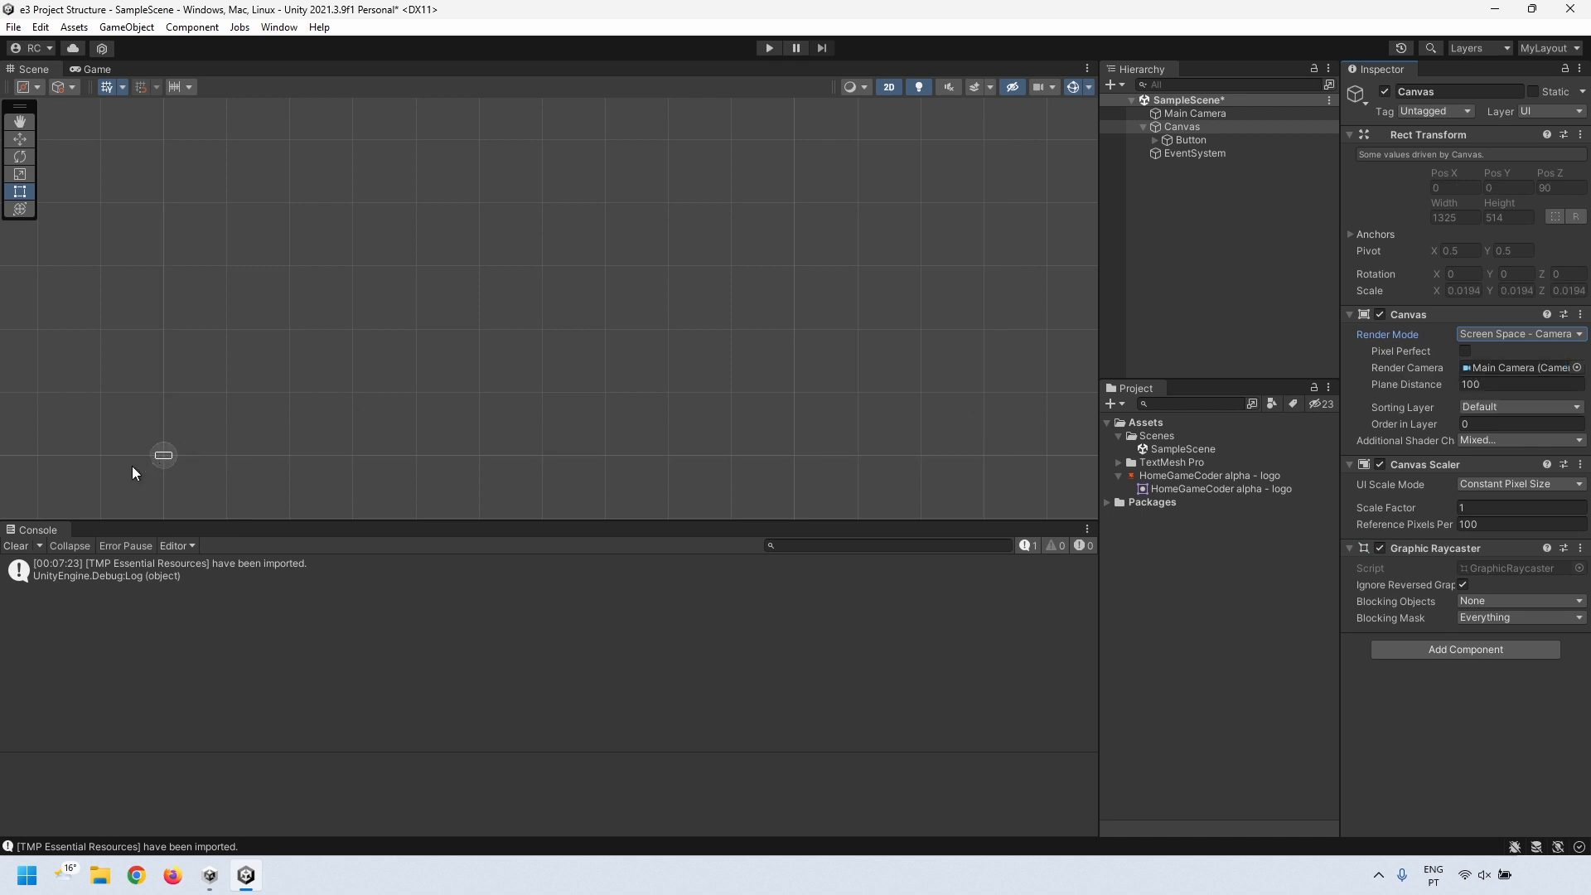
- Compare the Canvas outline with the Main Camera frame in the Scene view by alternating the selection between the two objects
scroll(132, 465, "up", 5)
scroll(154, 431, "up", 8)
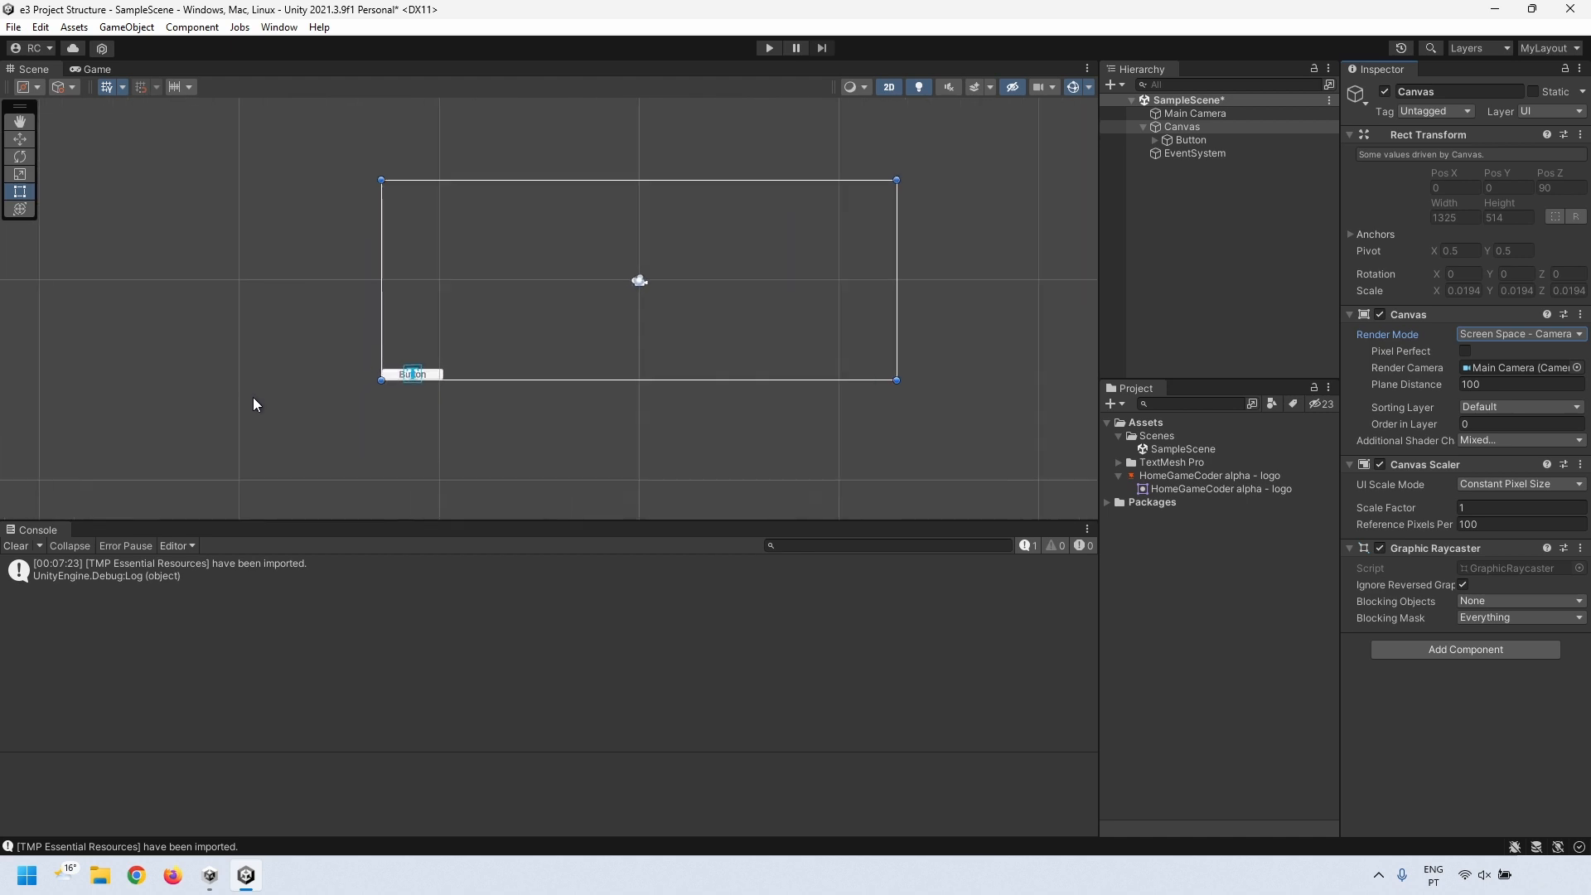
left_click(1218, 115)
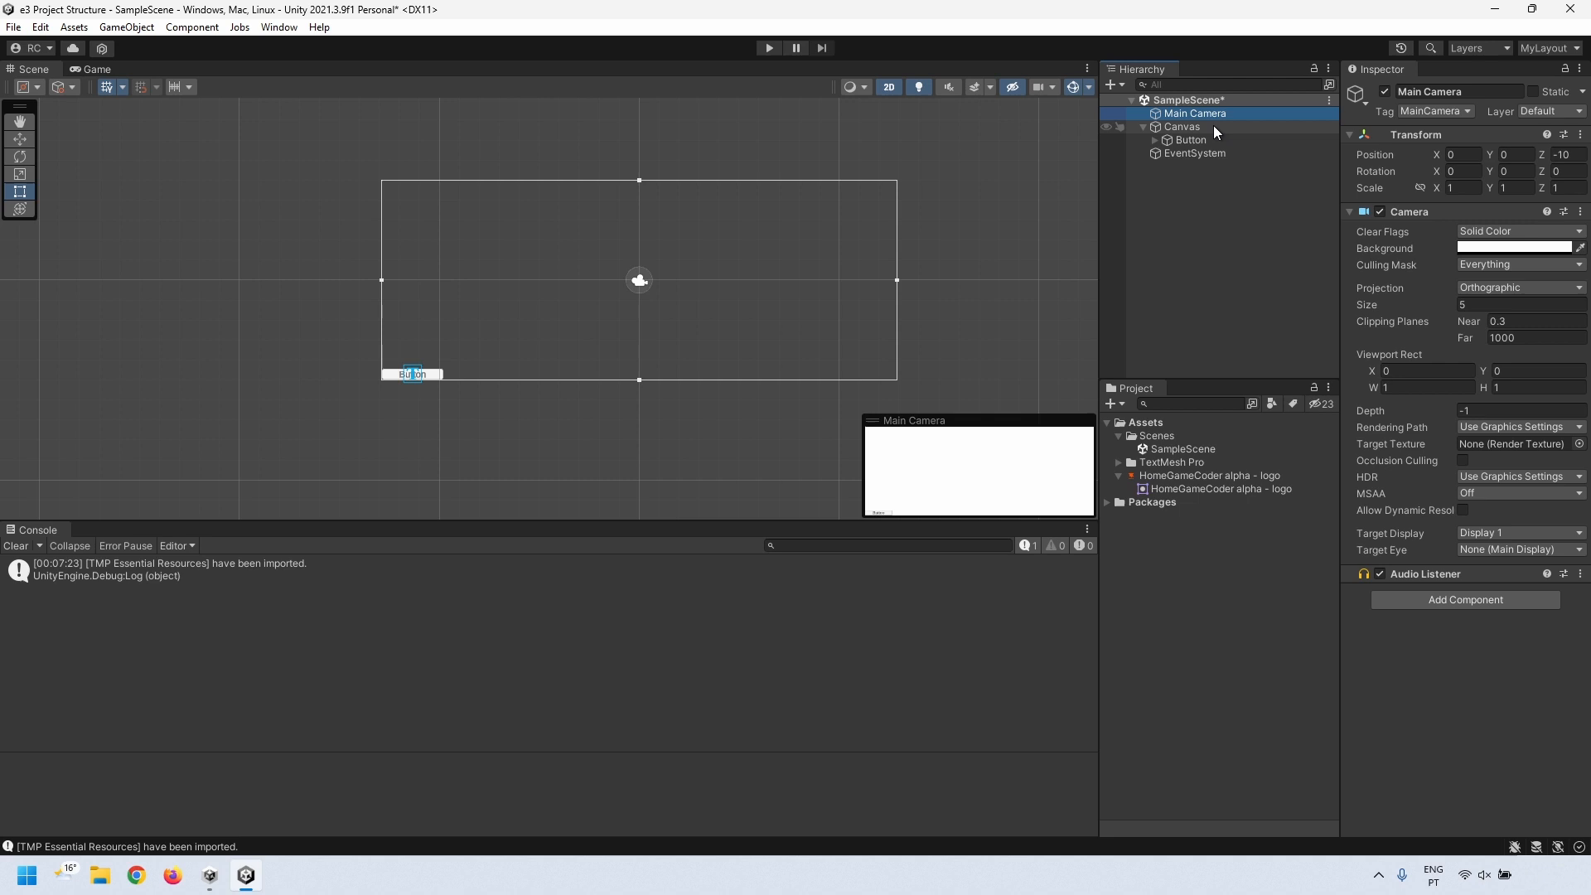
left_click(1213, 126)
left_click(1212, 115)
left_click(1208, 127)
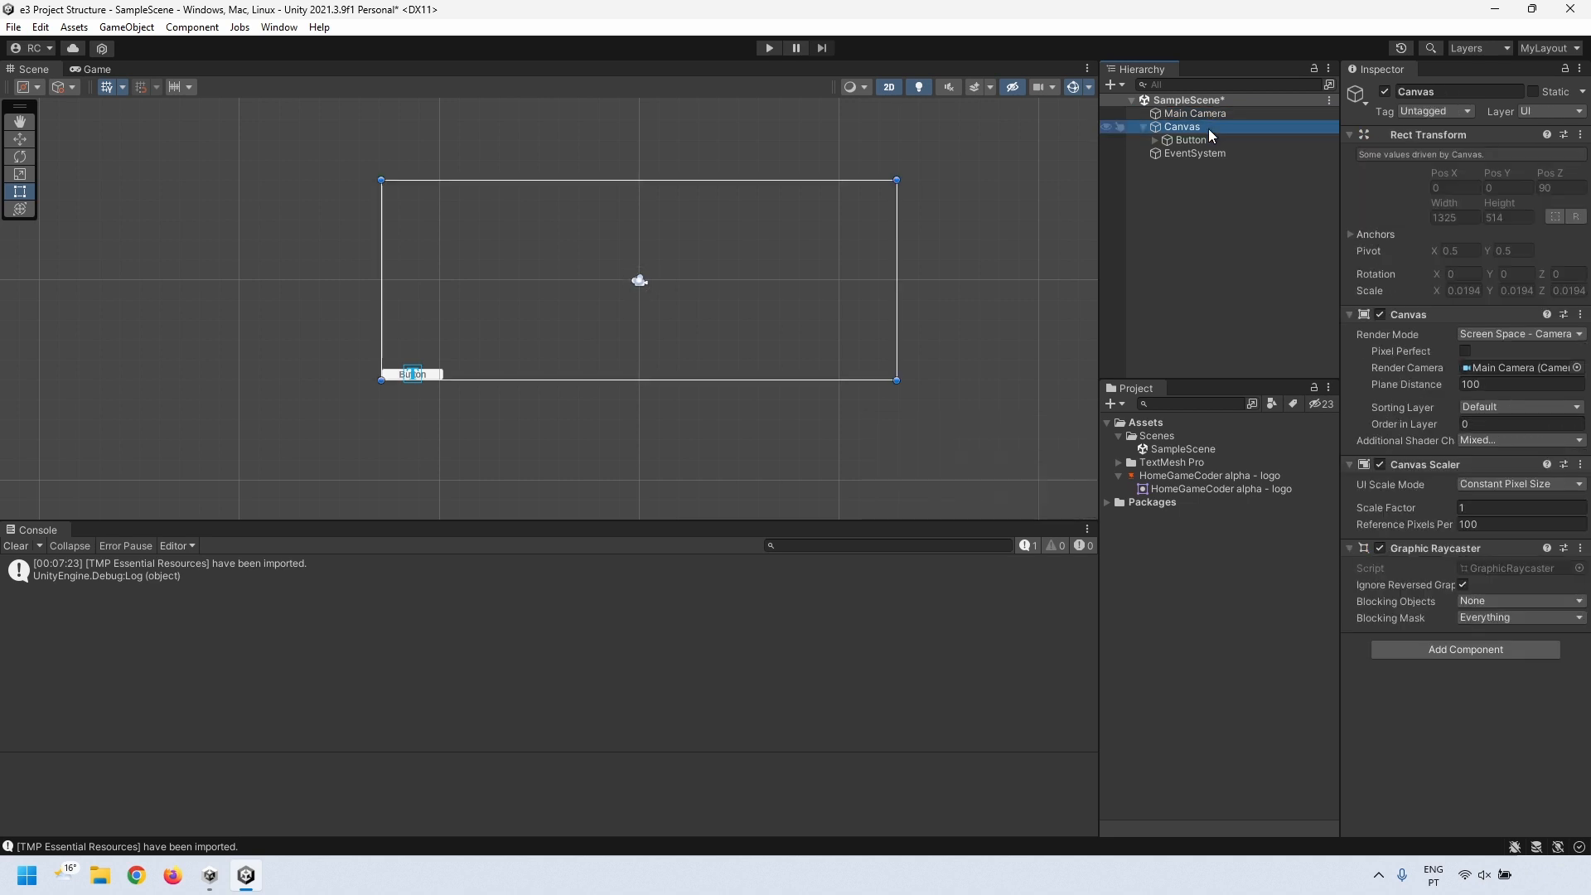
left_click(1208, 115)
left_click(1207, 127)
- Set the Canvas Scaler to Scale With Screen Size with a reference resolution of 1920 x 1080
left_click(1484, 483)
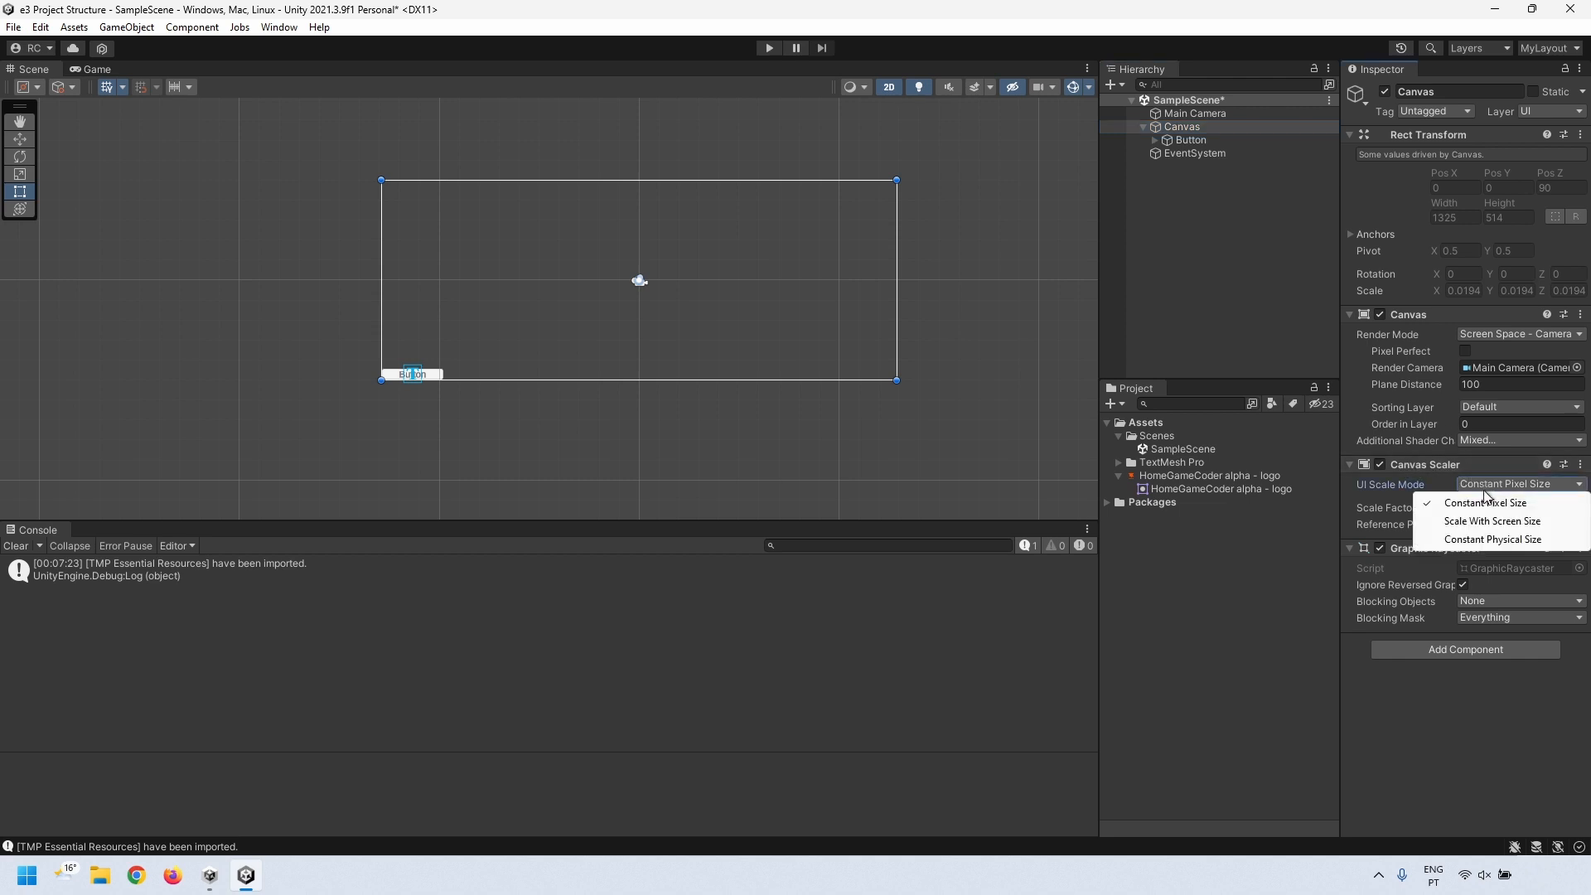
left_click(1491, 521)
left_click(1412, 522)
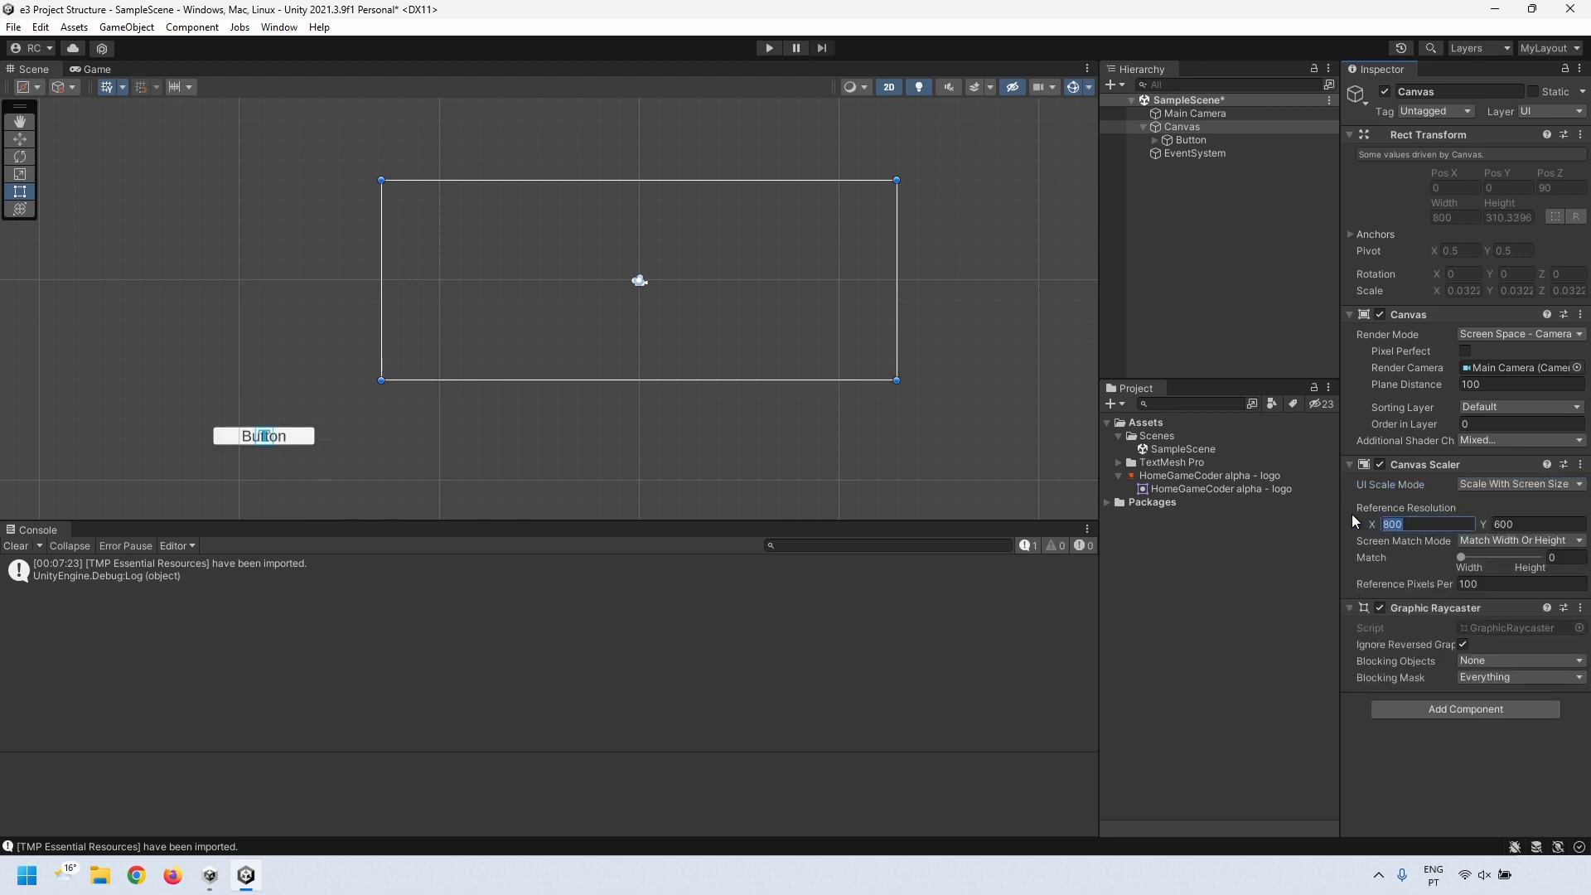
type("1920")
key("Tab")
type("1080")
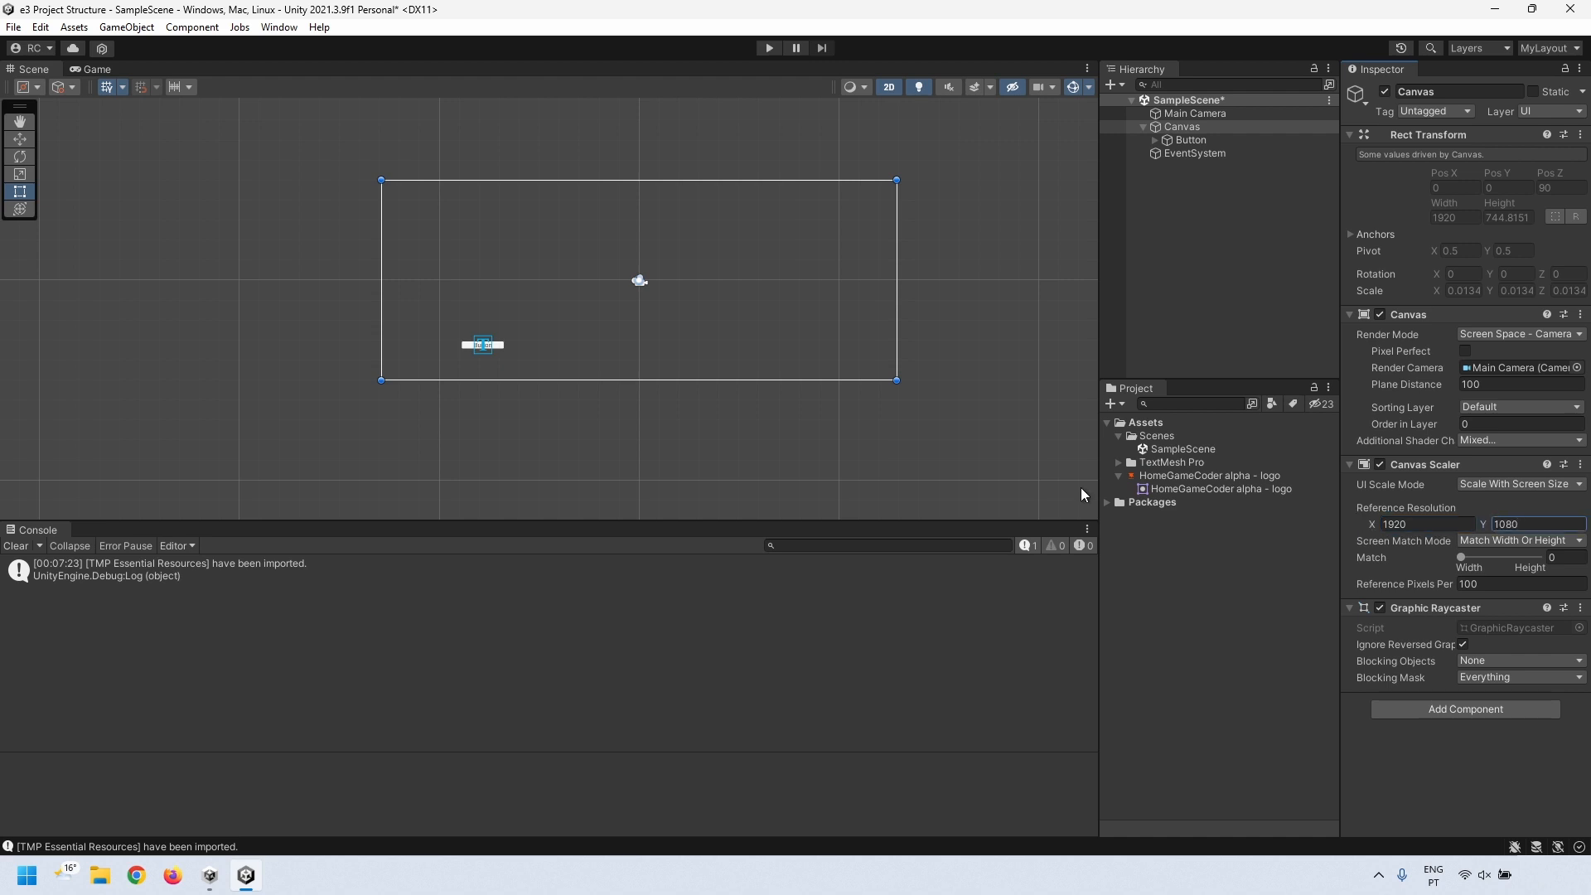
- Set the Game view to 16:9 Aspect and enlarge its area in the editor layout
left_click(97, 70)
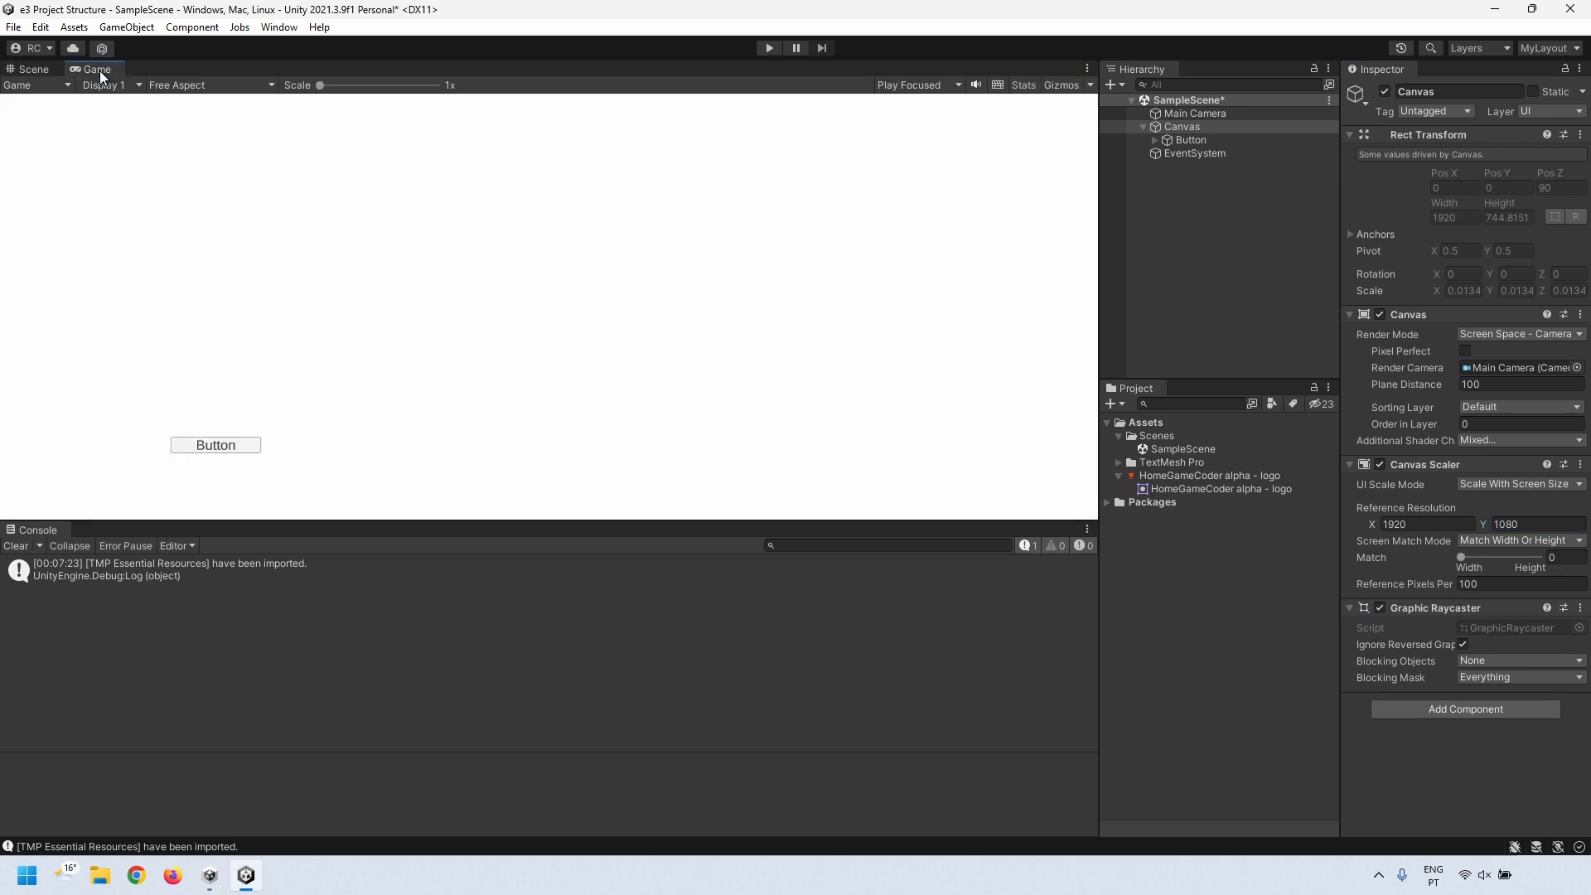
left_click(190, 86)
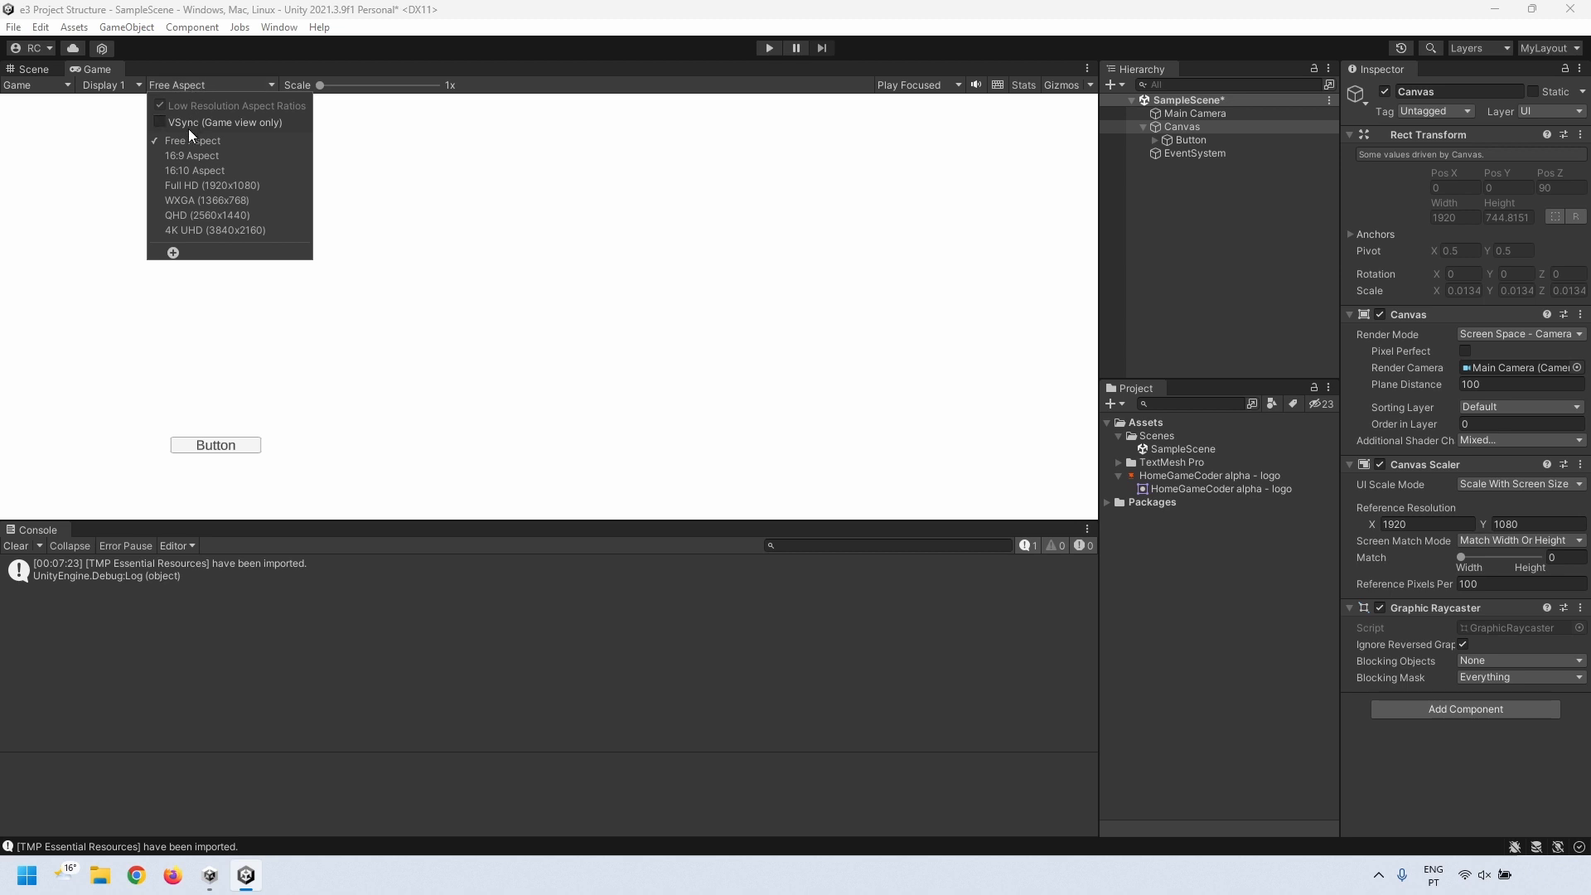
left_click(179, 156)
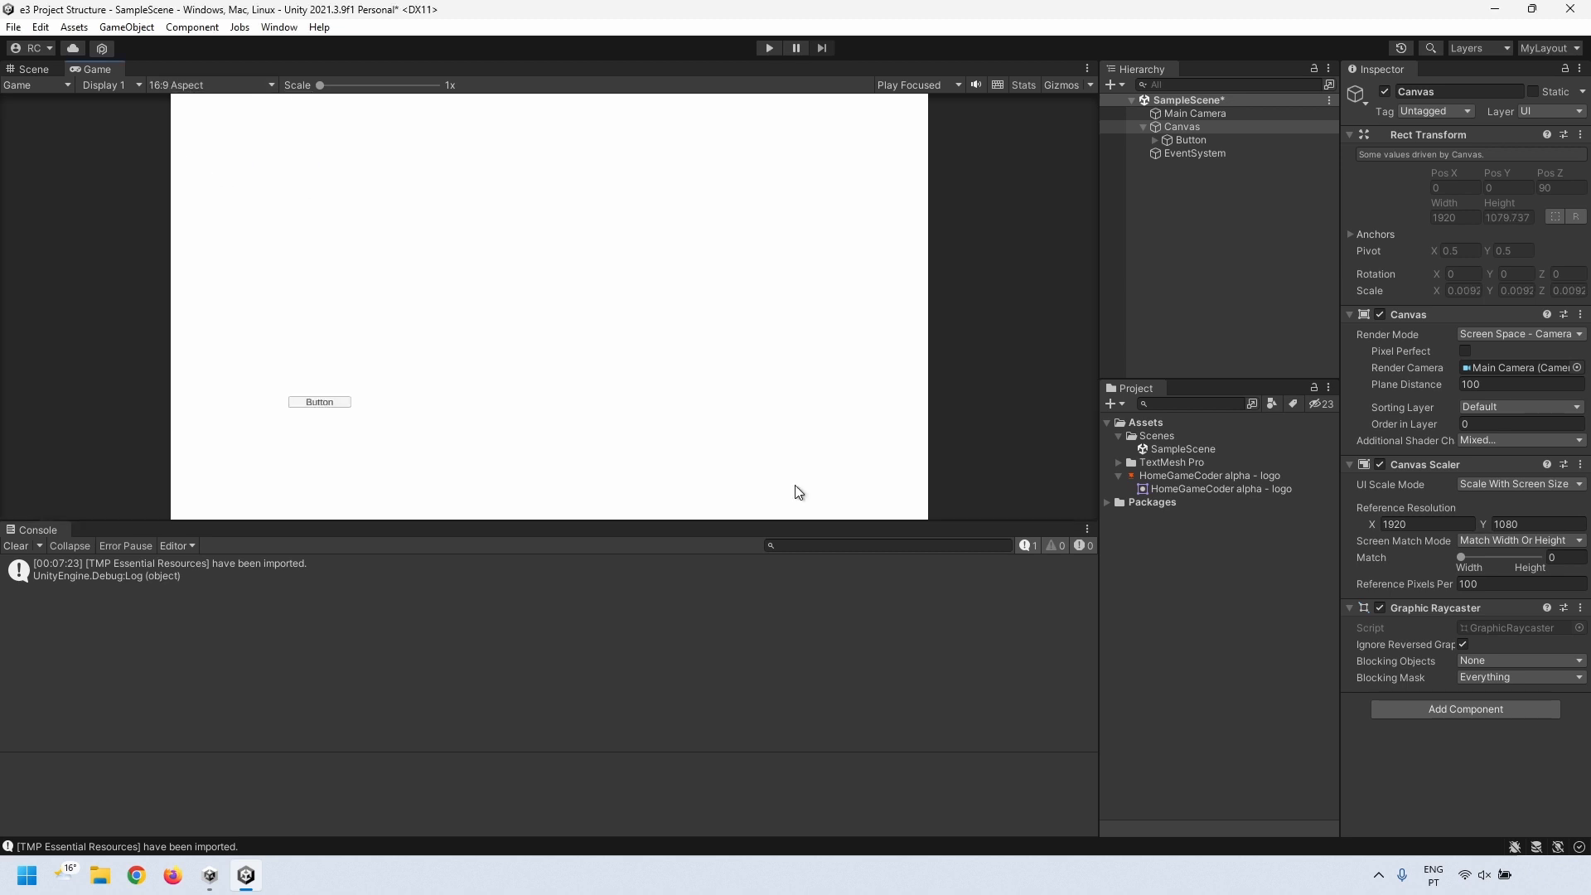
left_click_drag(1100, 452, 1040, 397)
left_click_drag(918, 524, 892, 614)
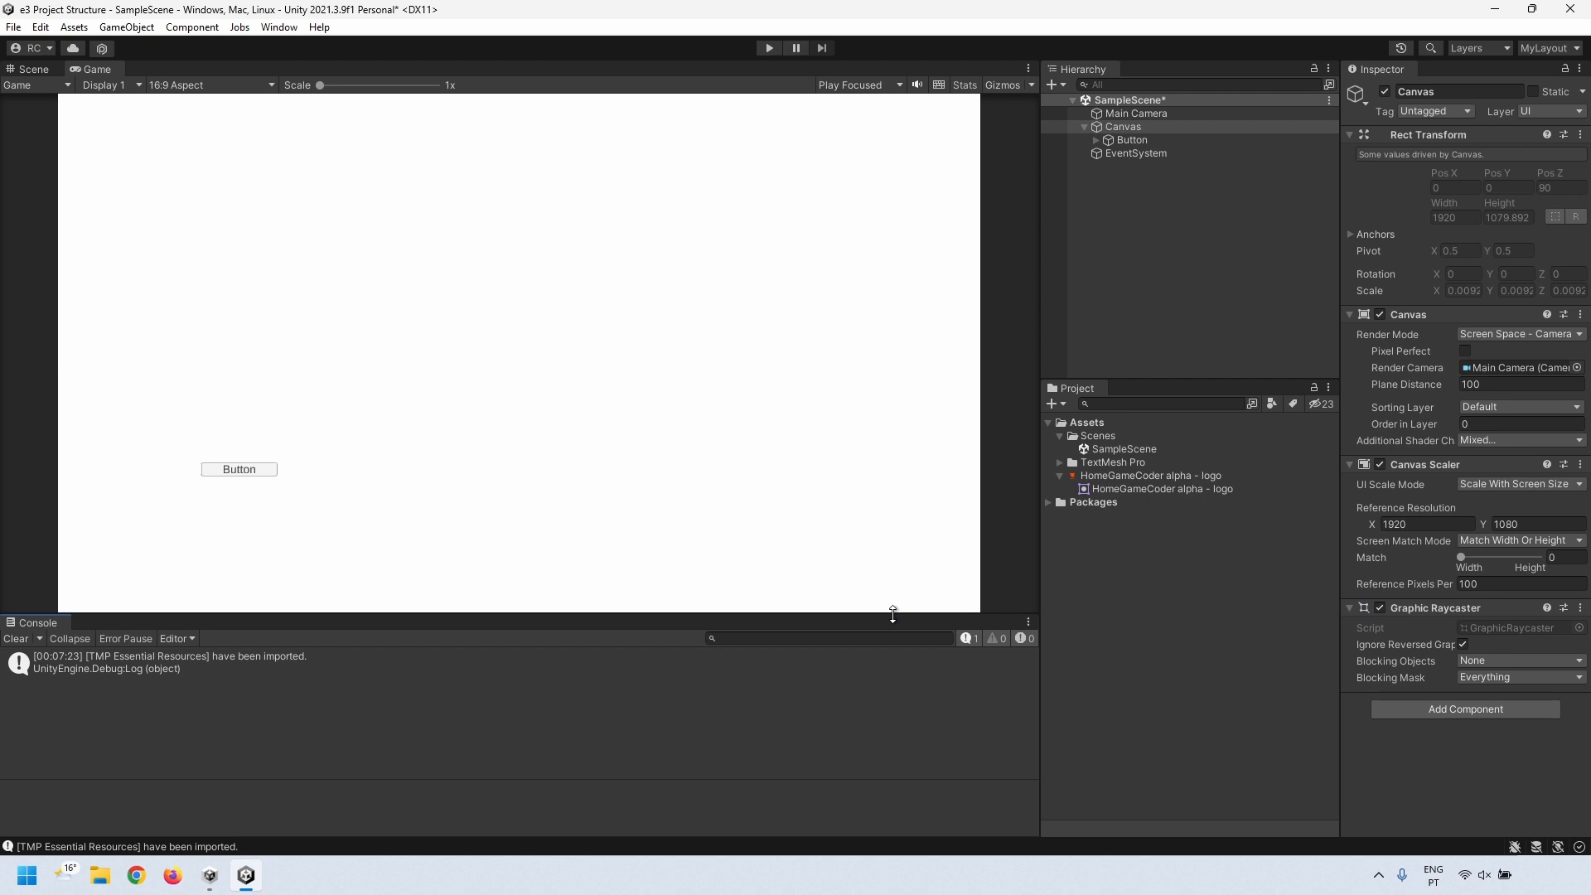
- Enlarge the Canvas button to about 539 x 188 and place it just above the canvas centre at about X 0, Y 129
left_click(1120, 141)
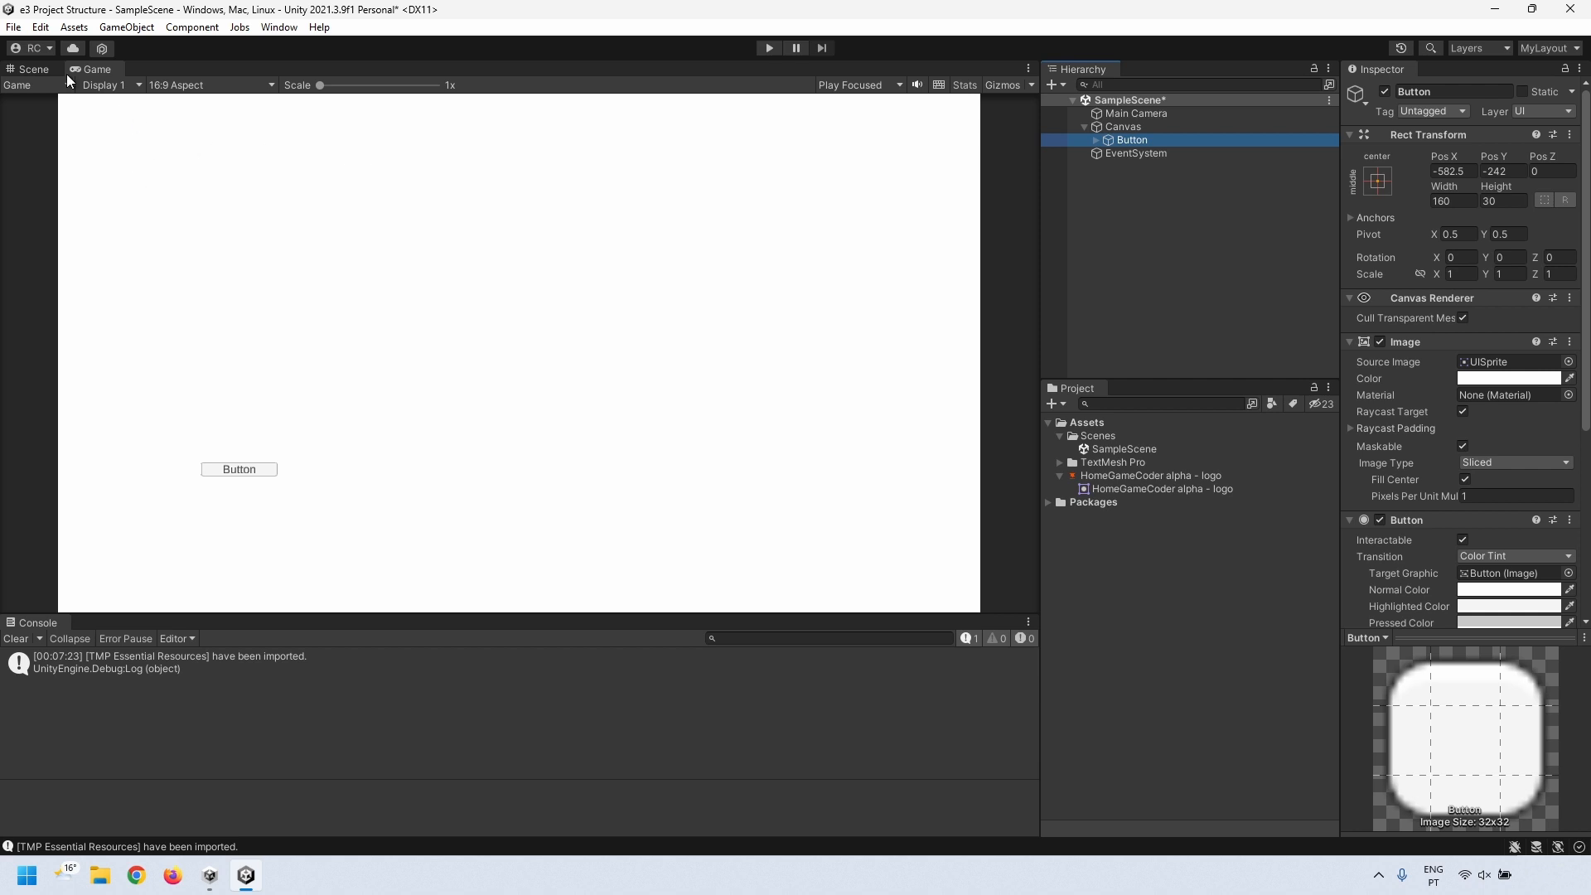
left_click(42, 68)
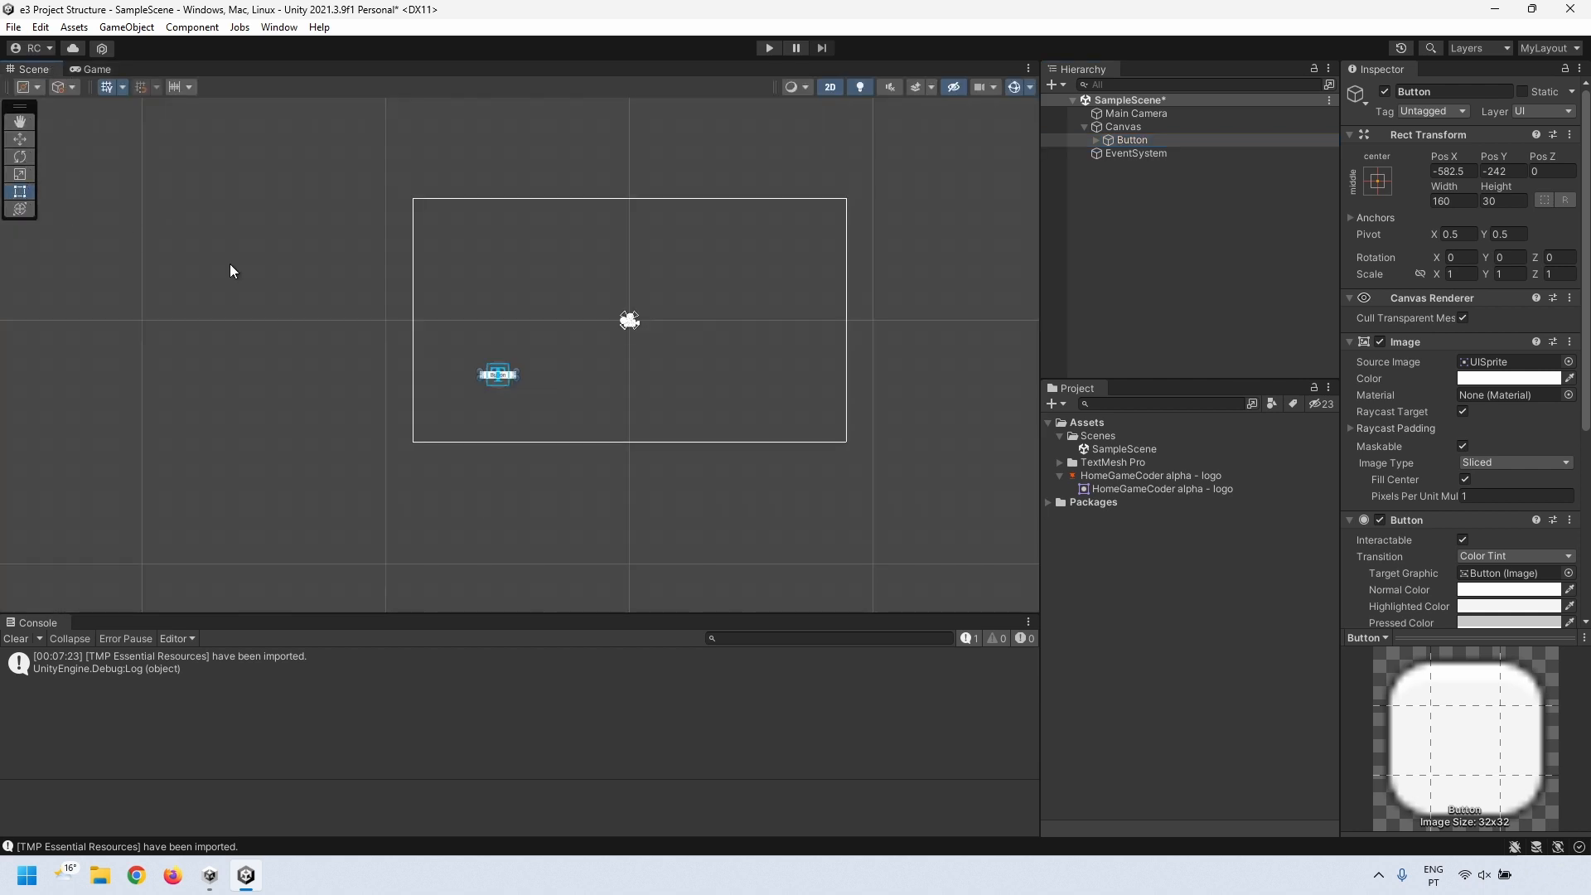
scroll(676, 390, "up", 2)
scroll(740, 388, "up", 1)
scroll(750, 214, "up", 2)
left_click_drag(323, 429, 624, 270)
left_click(1126, 163)
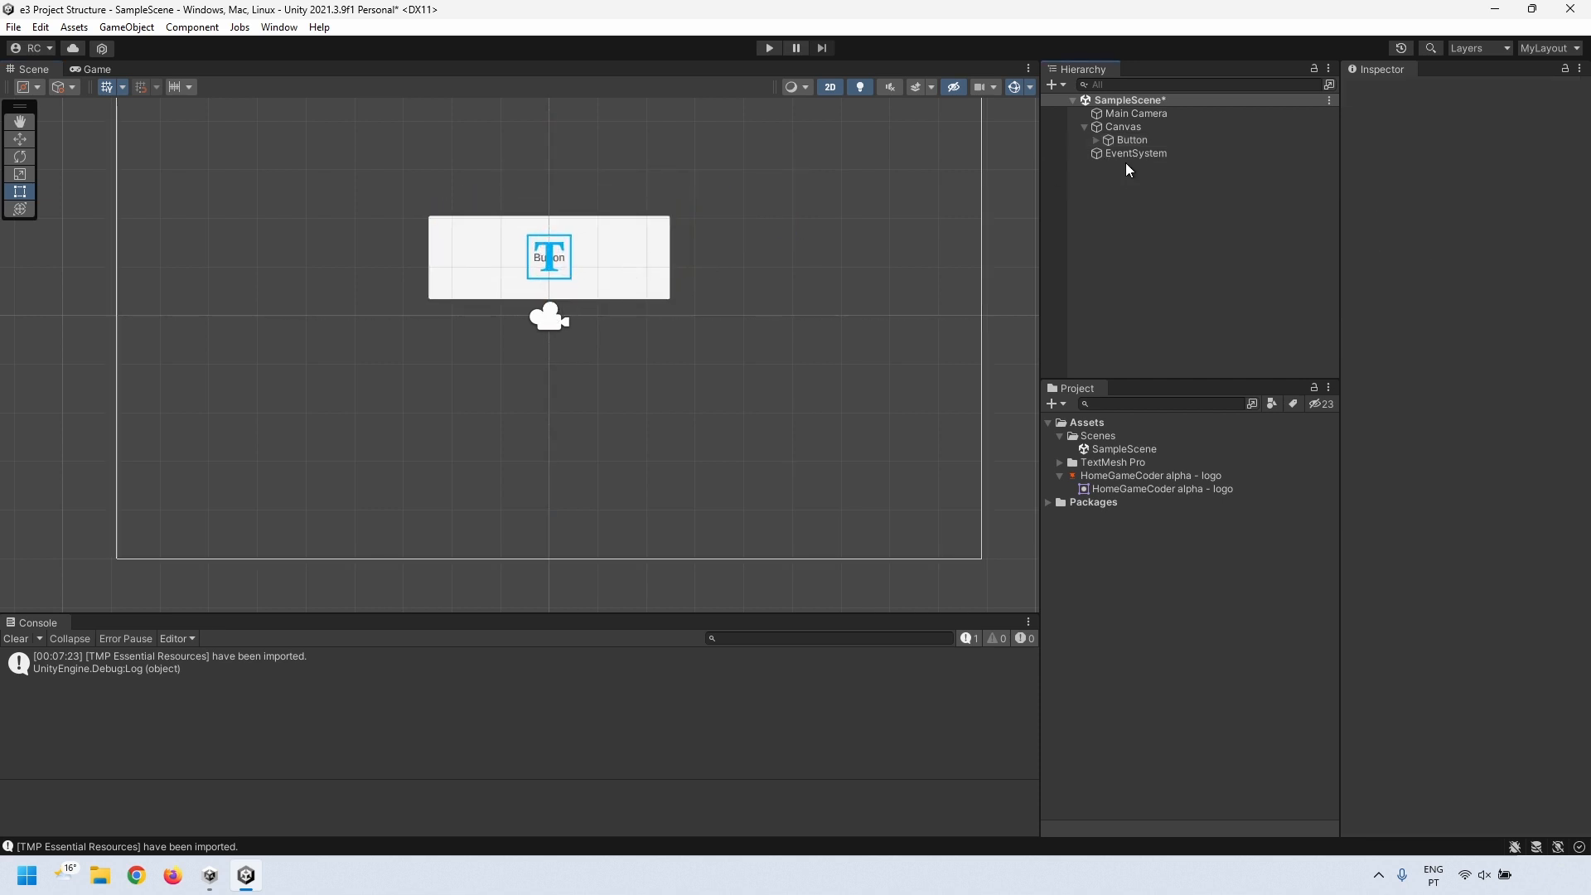
- Change the button's label text to PLAY with a font size of 70
left_click(1096, 139)
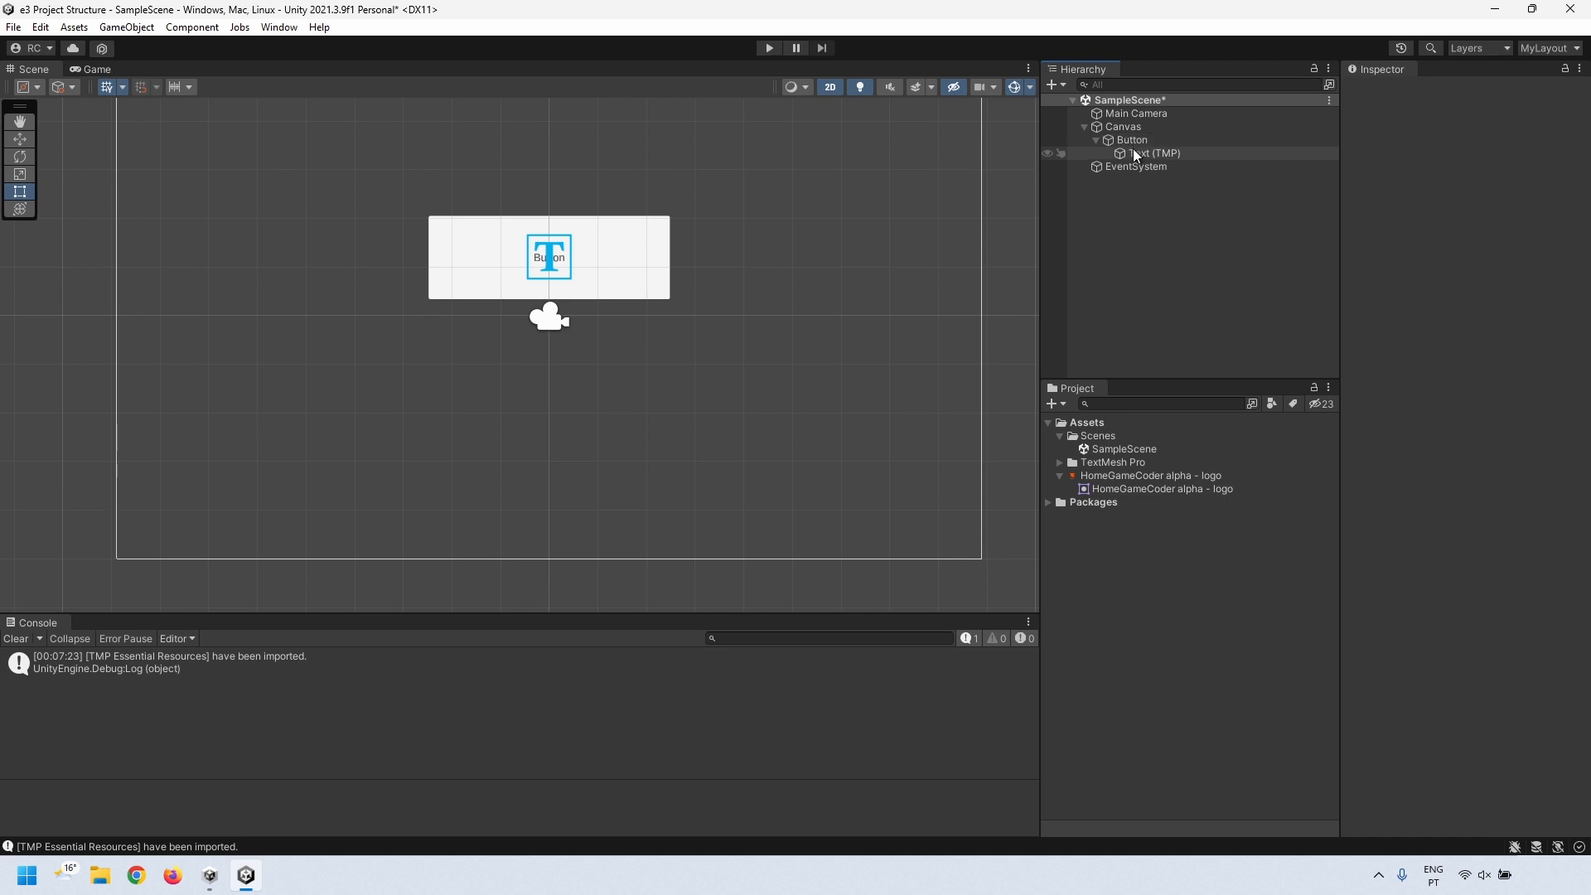
left_click(1134, 152)
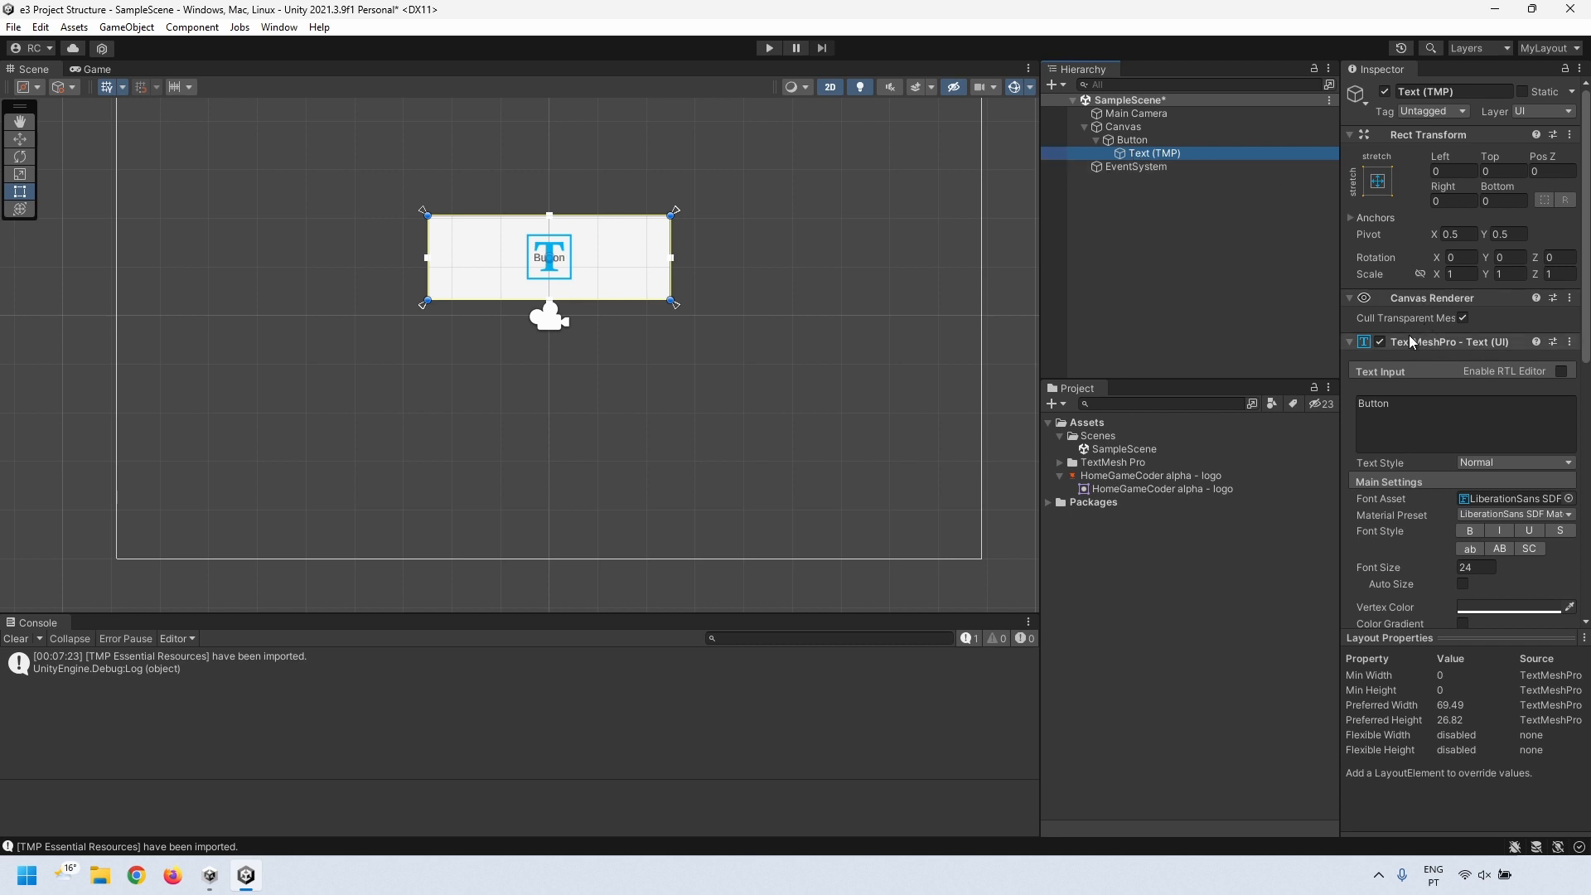
left_click(1432, 407)
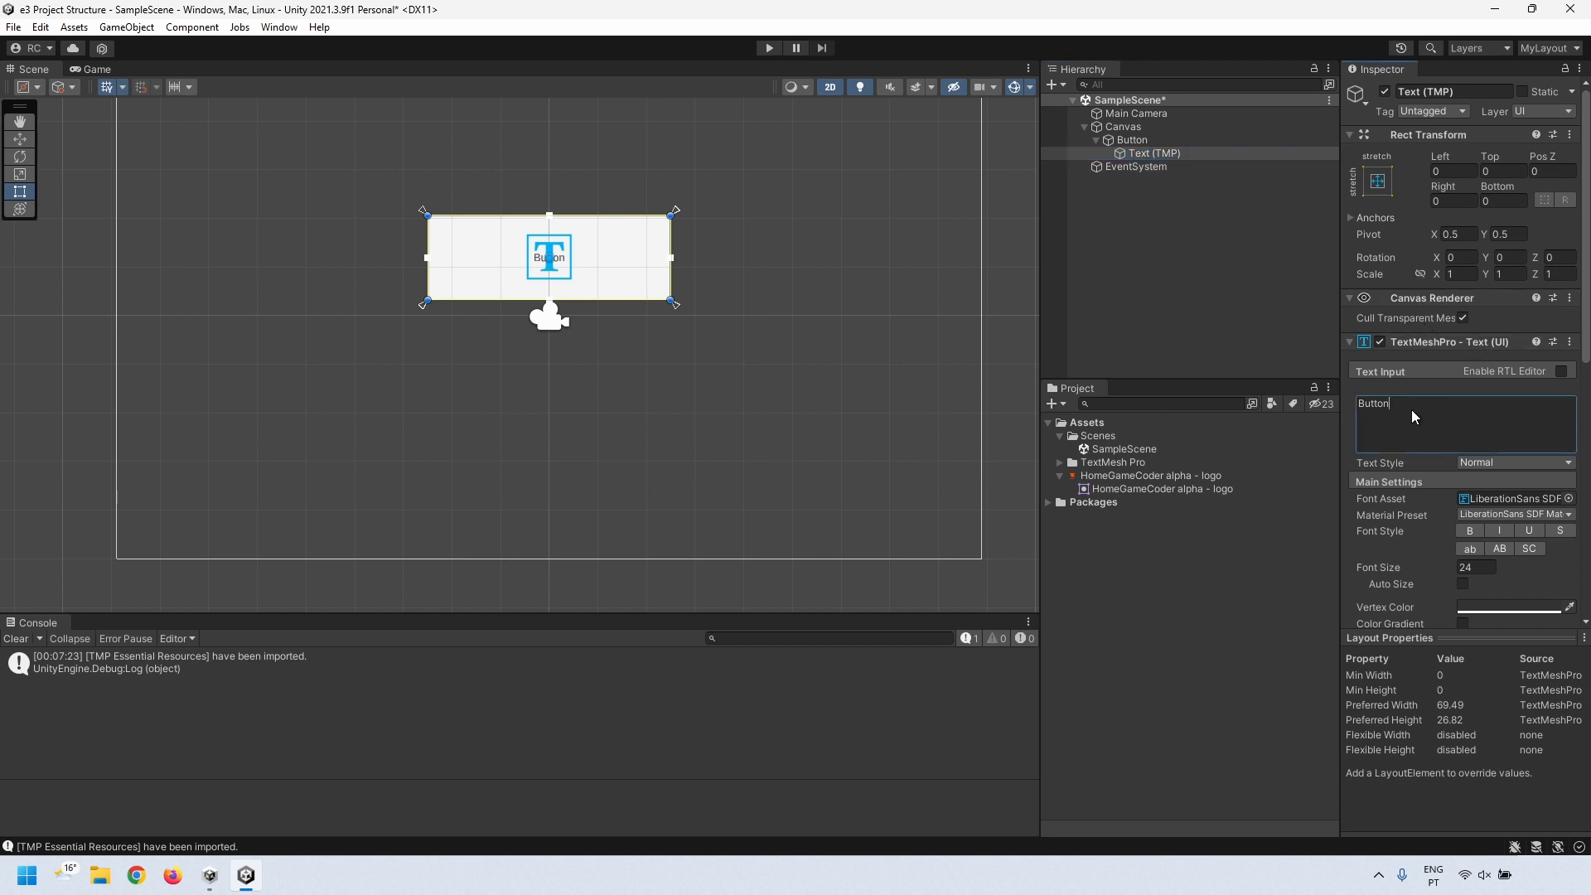
type("PLAY")
left_click(1399, 570)
type("70")
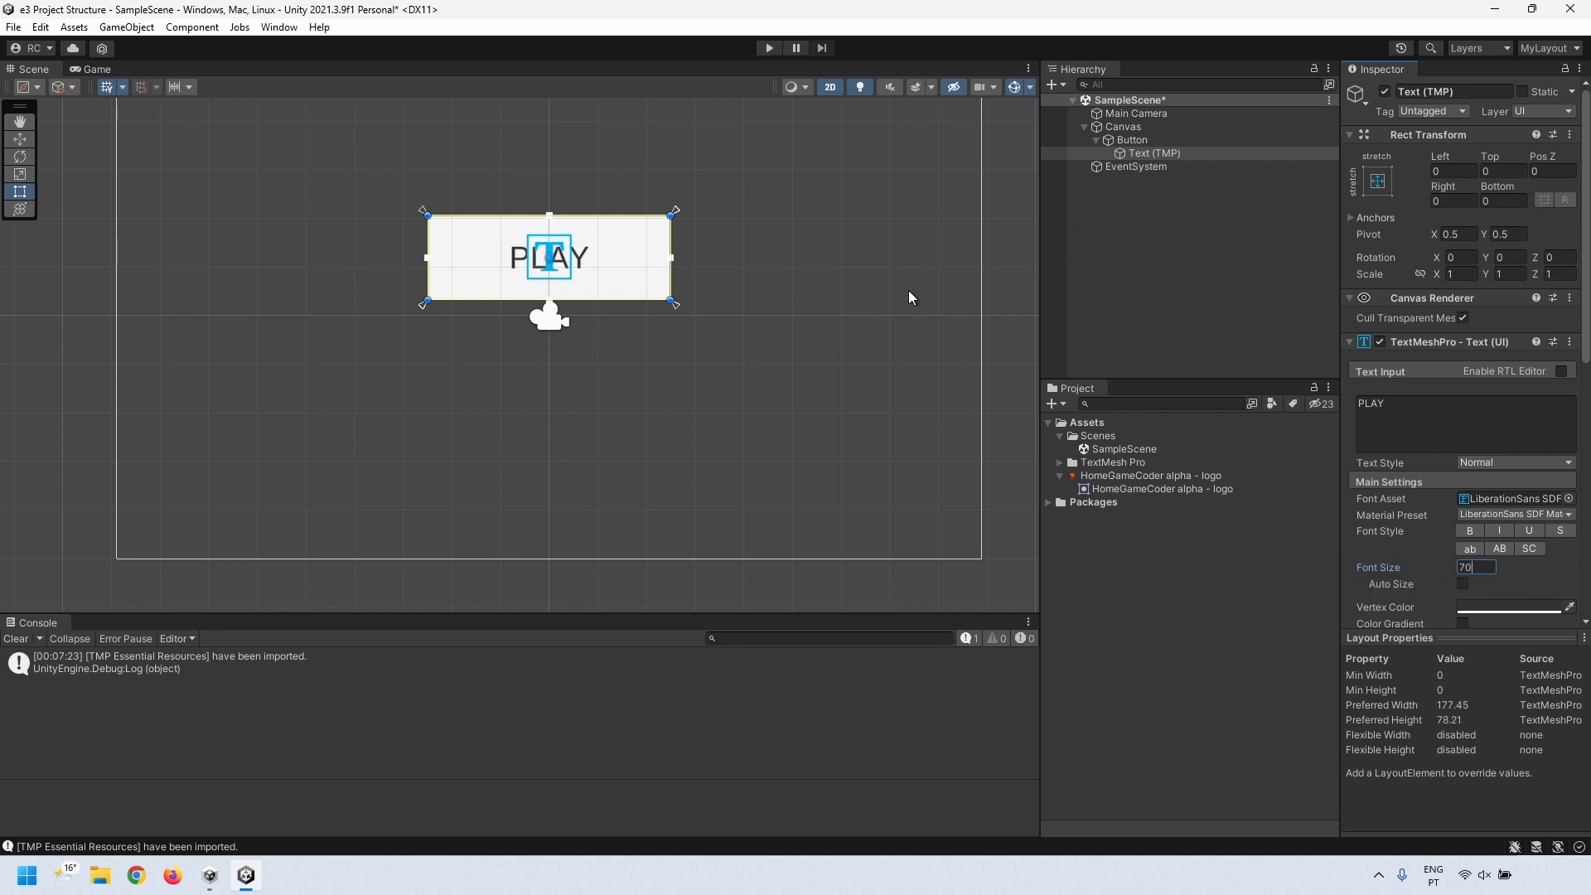
left_click(869, 301)
- Add a TextMeshPro text object to the Canvas and name it Title
scroll(787, 380, "down", 2)
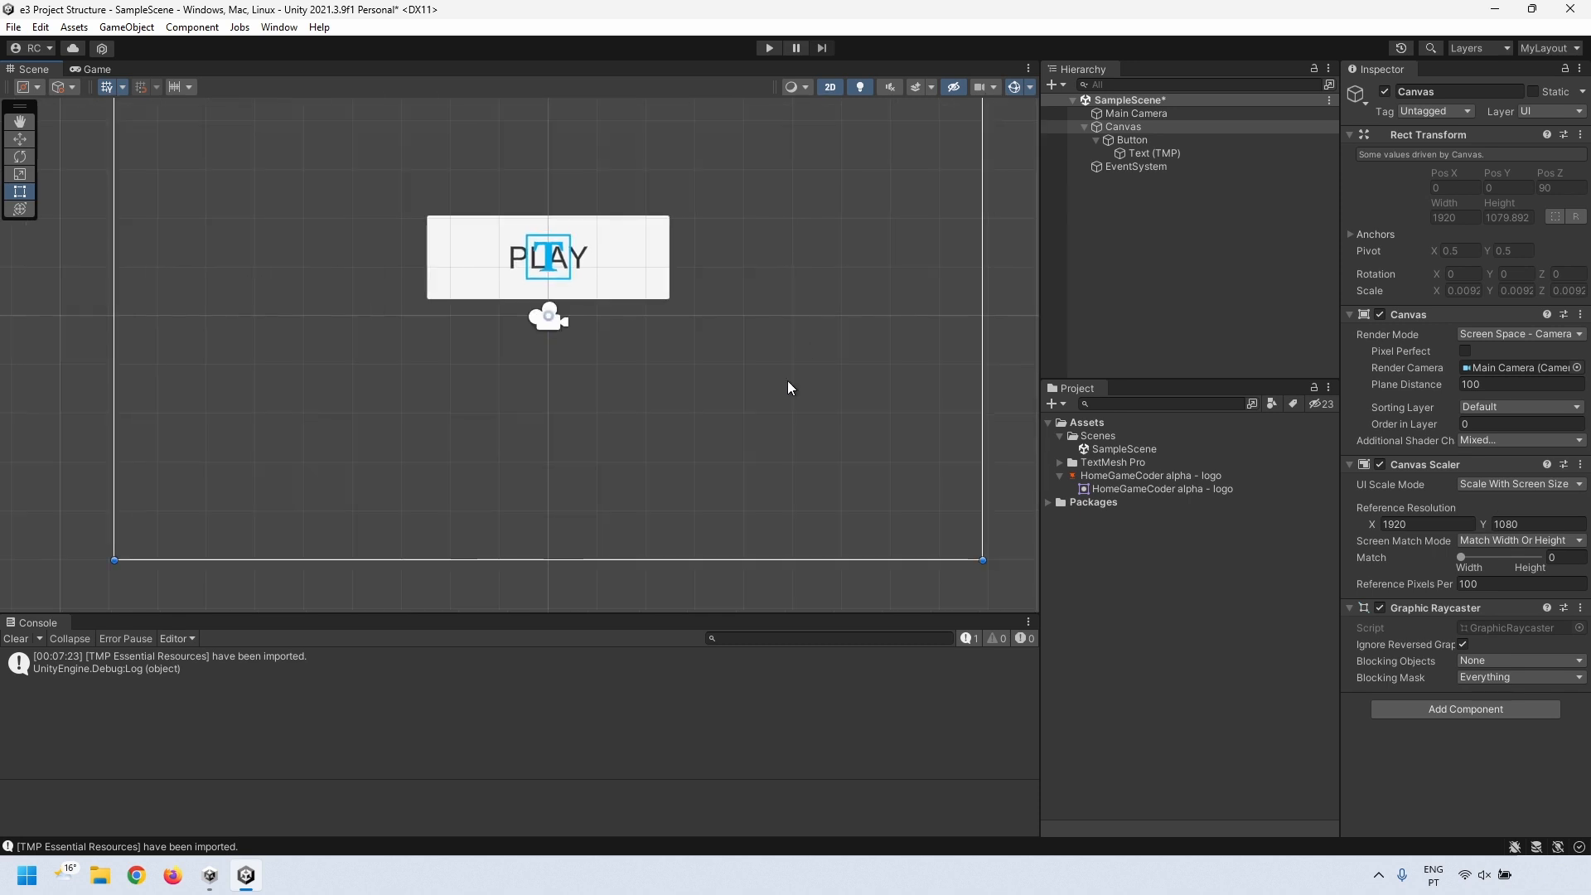
right_click(1122, 127)
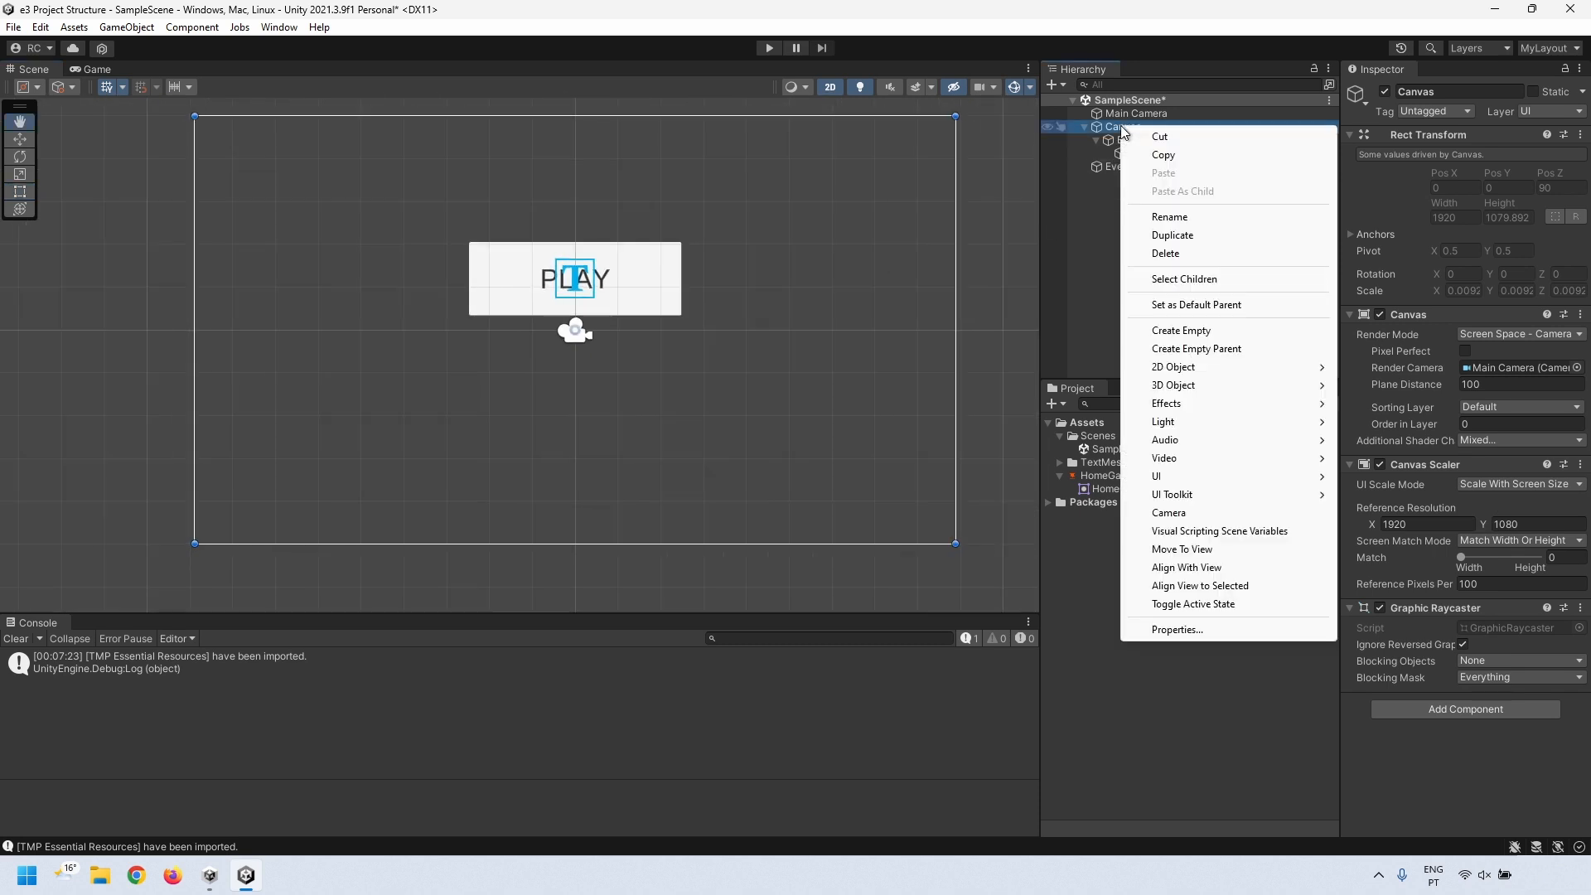
mouse_move(1210, 478)
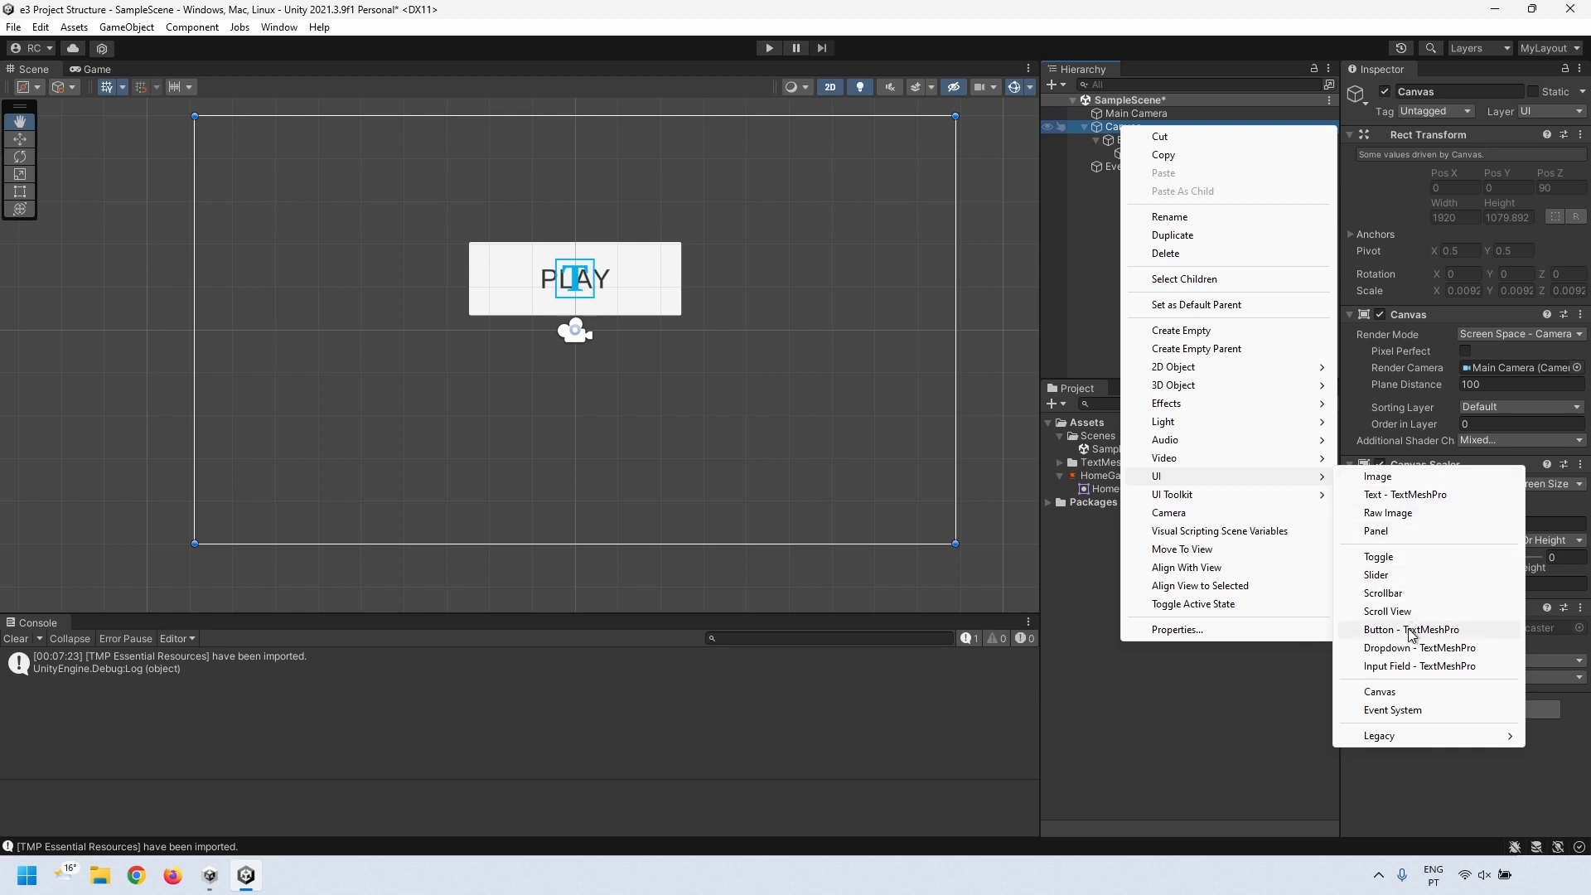
left_click(1405, 494)
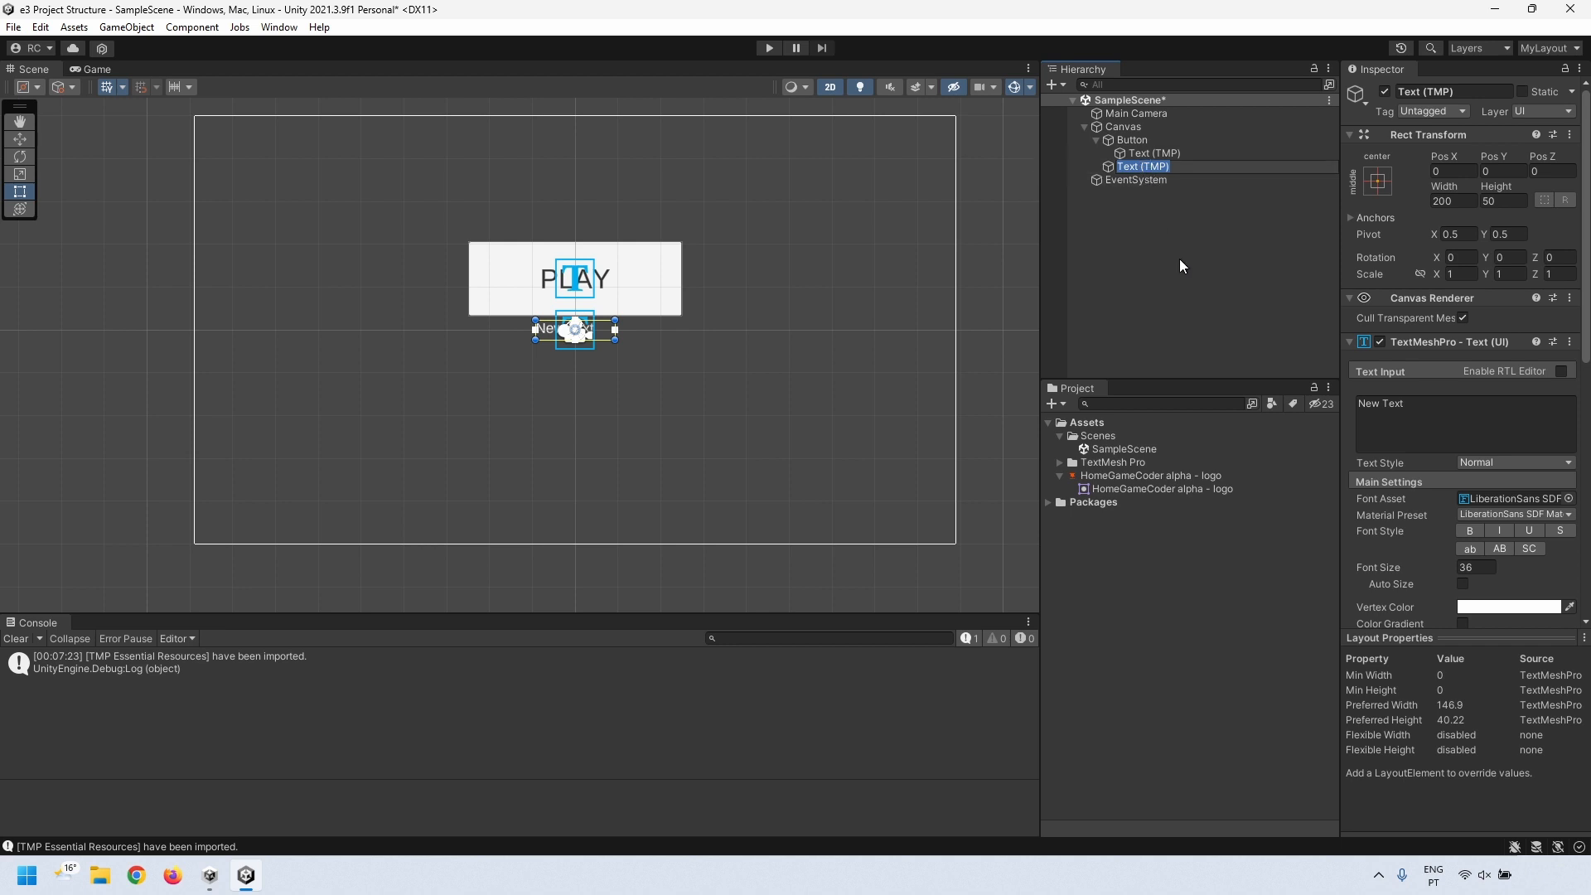
type("Title")
left_click(1180, 261)
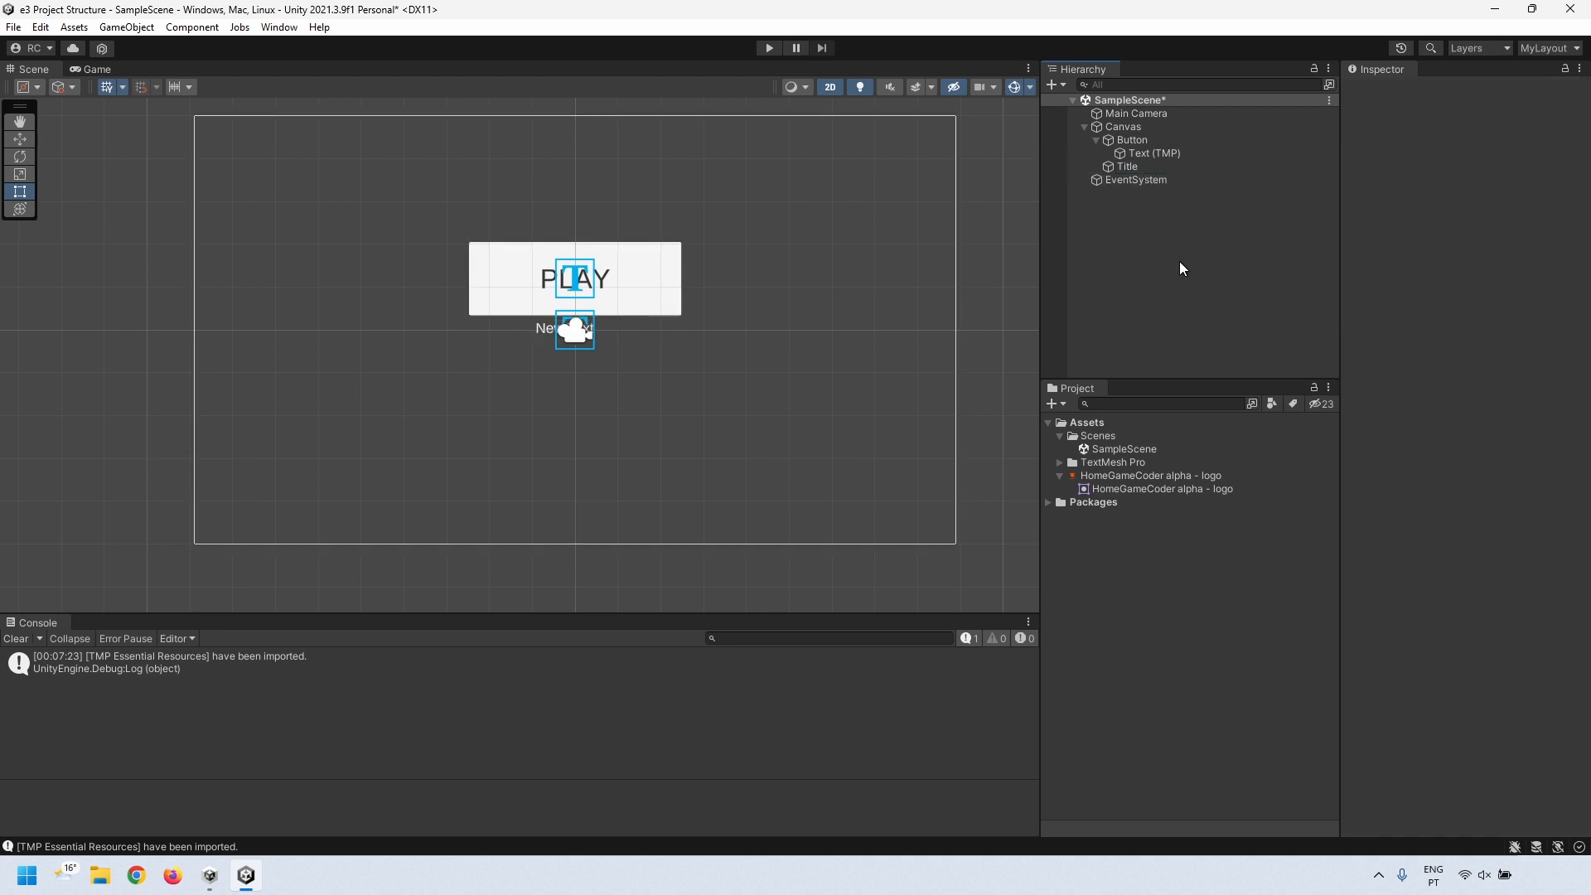
- Rename the Button object as Button Play
left_click(1132, 139)
key("F2")
left_click(1153, 138)
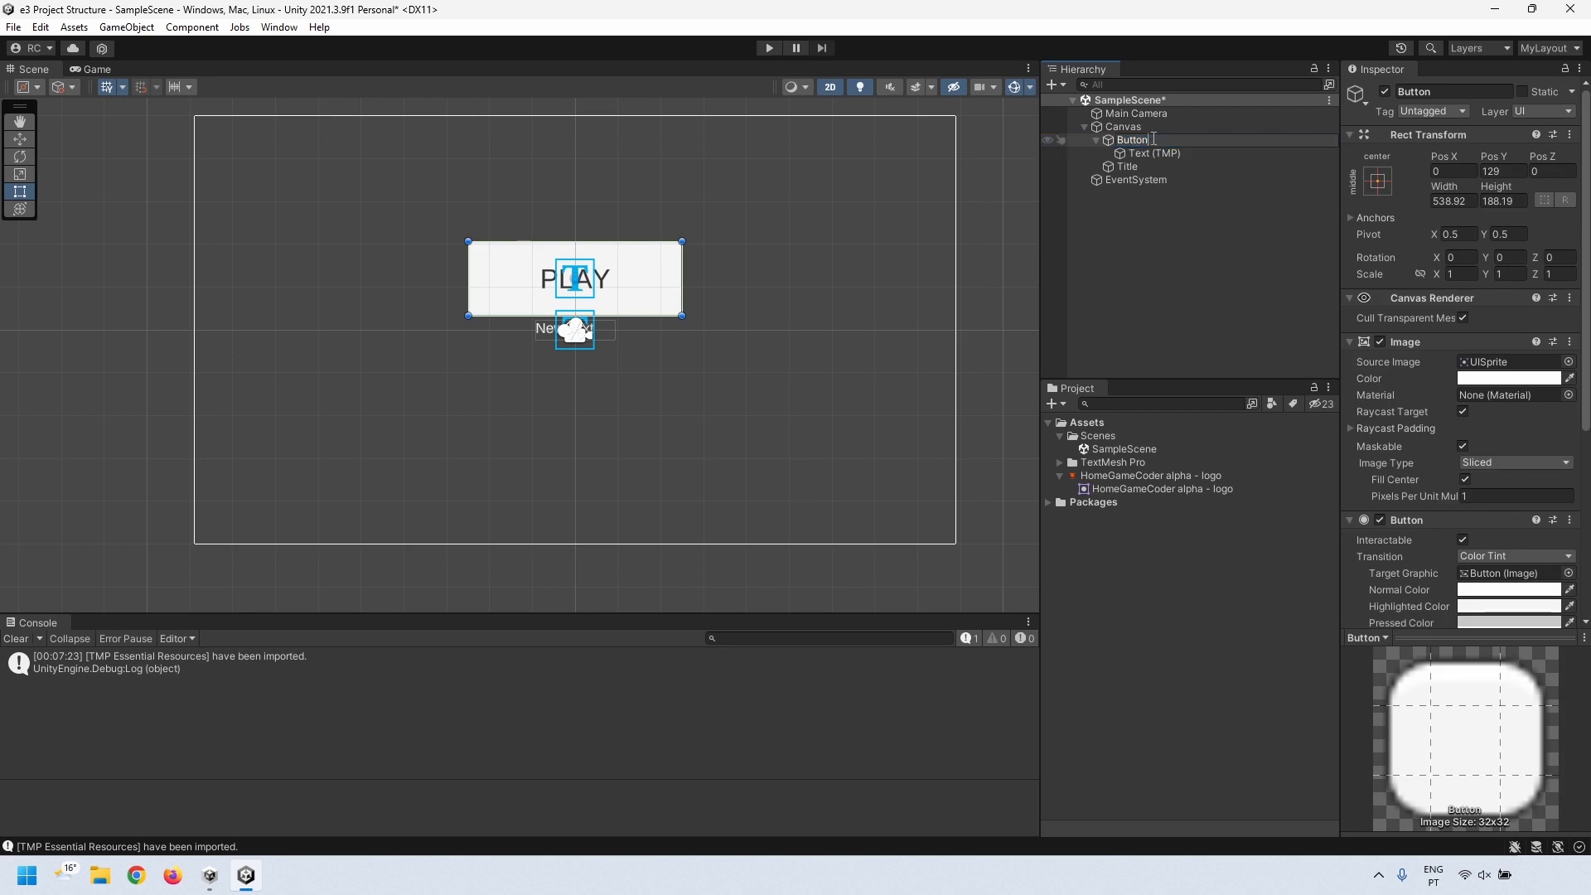
type("Play")
- Set the Title object's text to MAIN MENU with a font size of 100
left_click(1126, 169)
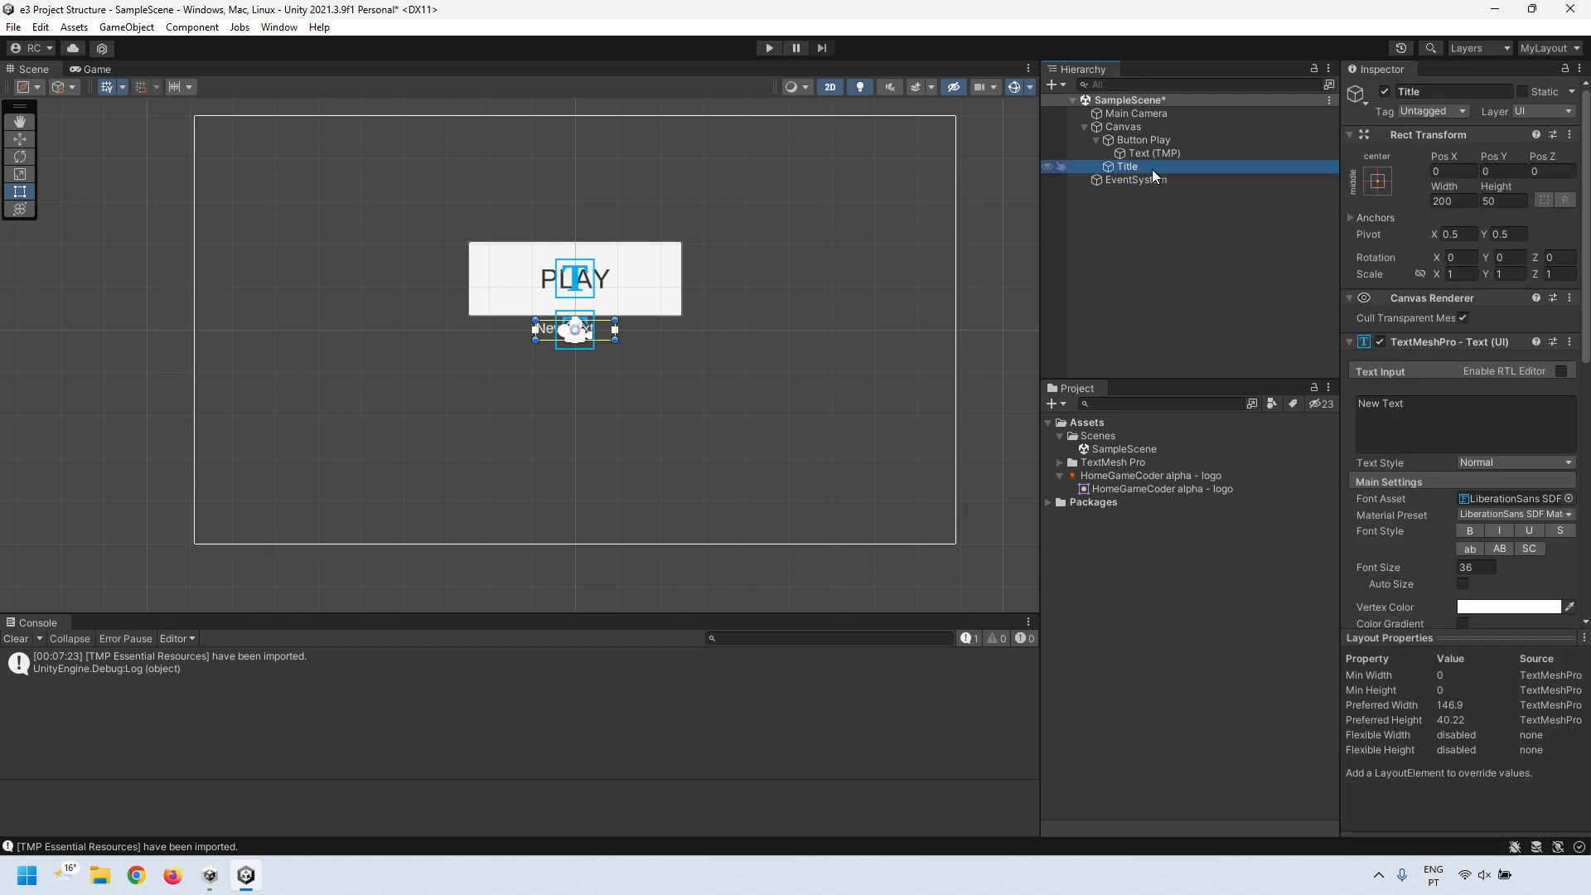
left_click_drag(1435, 417, 1291, 391)
type("MAIN MENU")
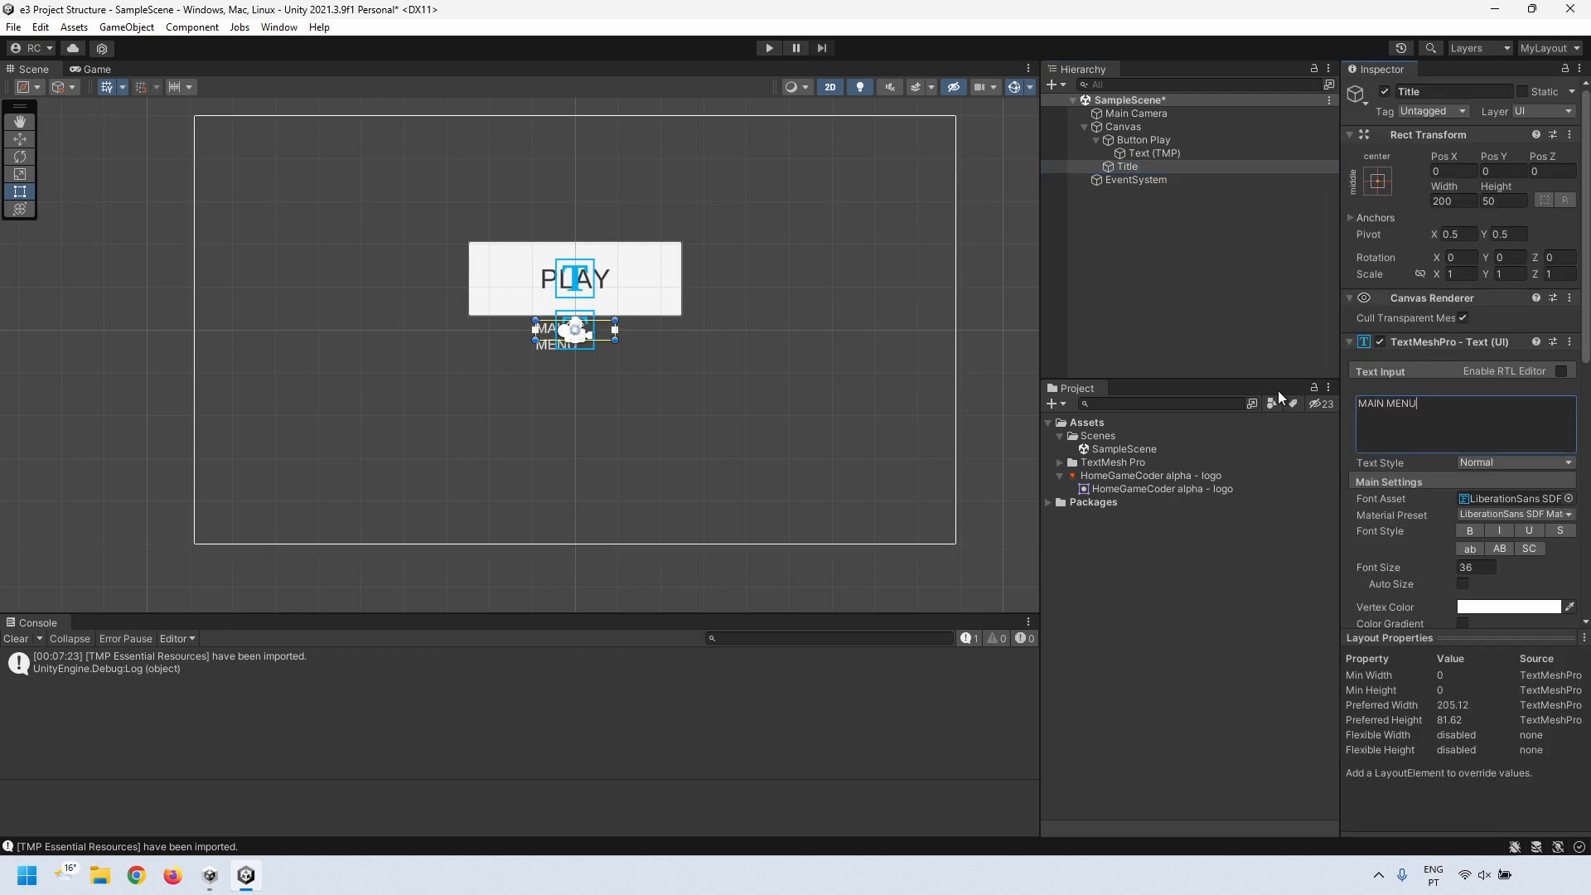
left_click(1474, 568)
type("100")
- Centre the Title text horizontally and vertically, and enlarge and move its box to sit above the PLAY button
scroll(1474, 573, "down", 3)
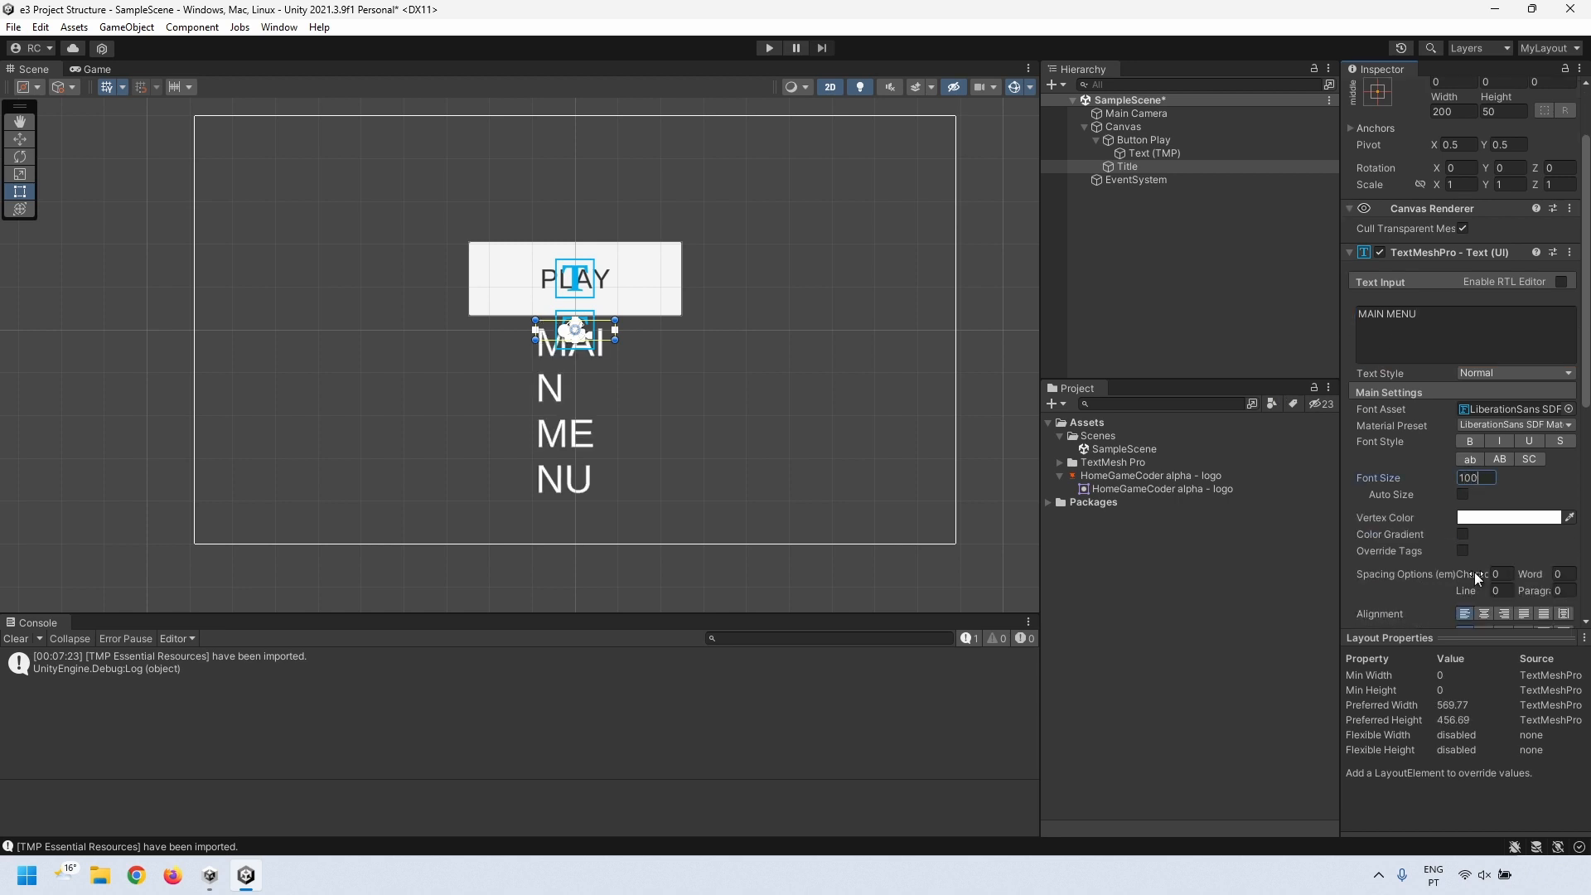
scroll(1474, 571, "down", 3)
left_click(1484, 479)
left_click(1484, 498)
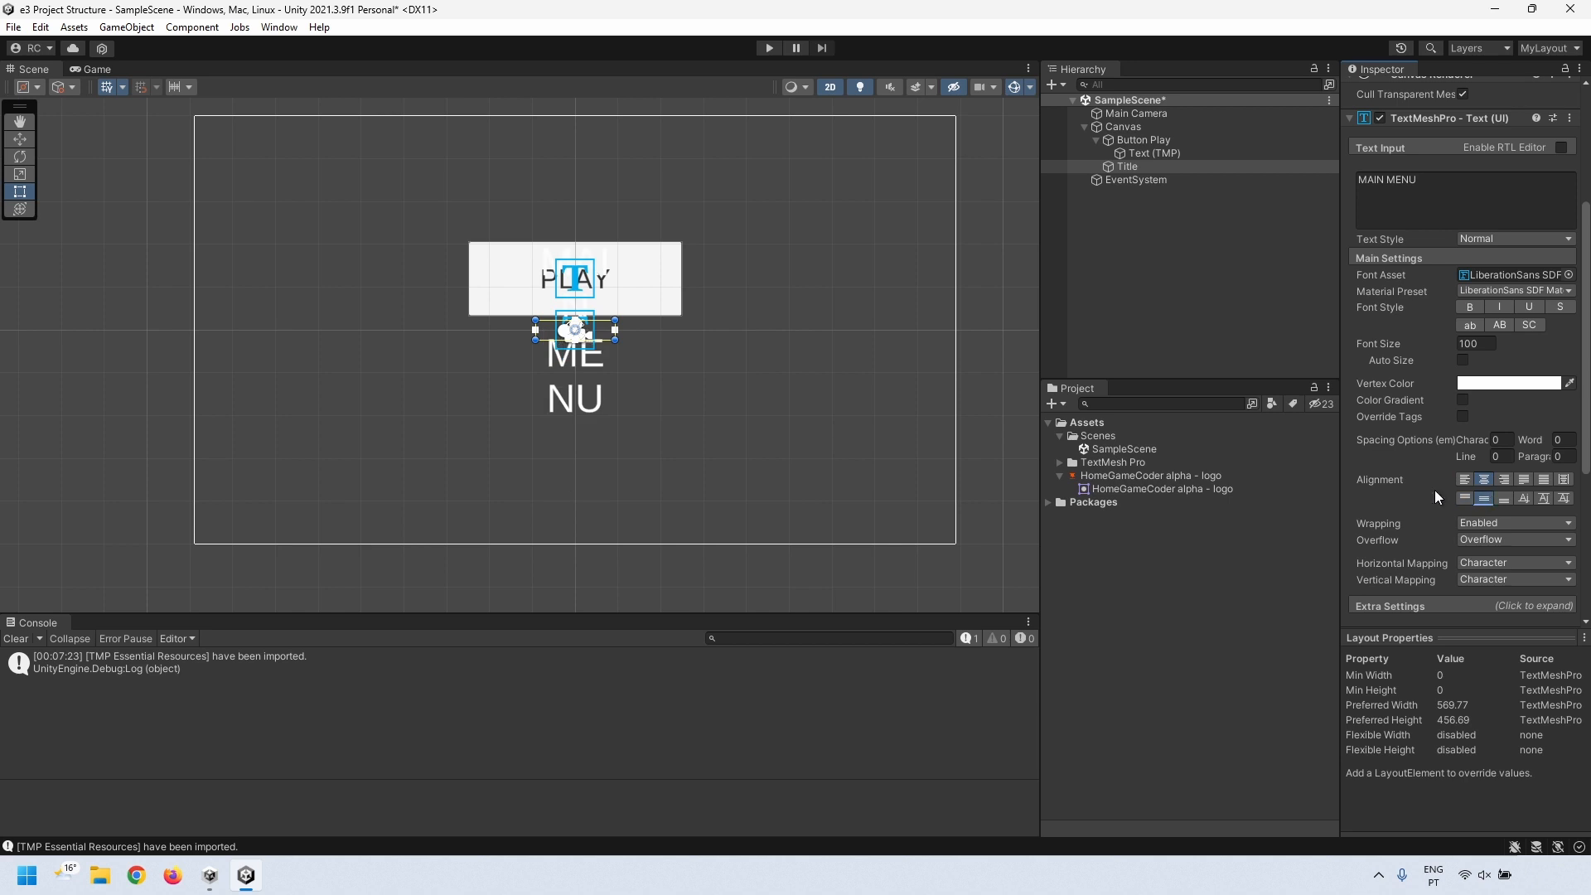
left_click_drag(617, 341, 668, 202)
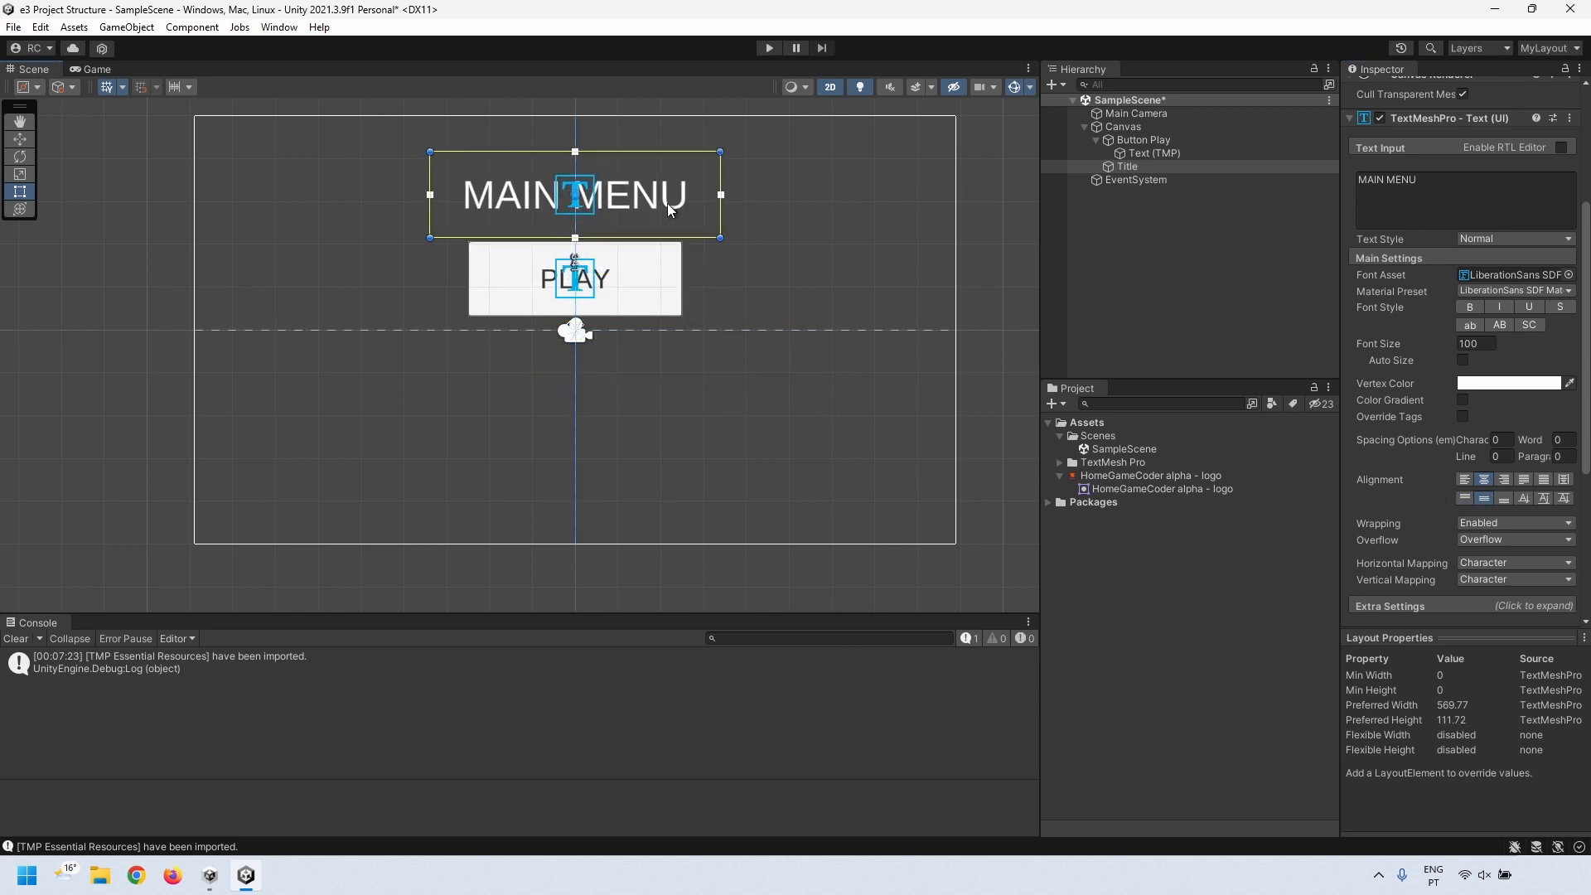
- Set the Title text's vertex color to red, hexadecimal E32C2C
left_click(1508, 383)
mouse_move(1518, 460)
left_mouse_down()
mouse_move(1519, 488)
mouse_move(1515, 475)
left_mouse_up()
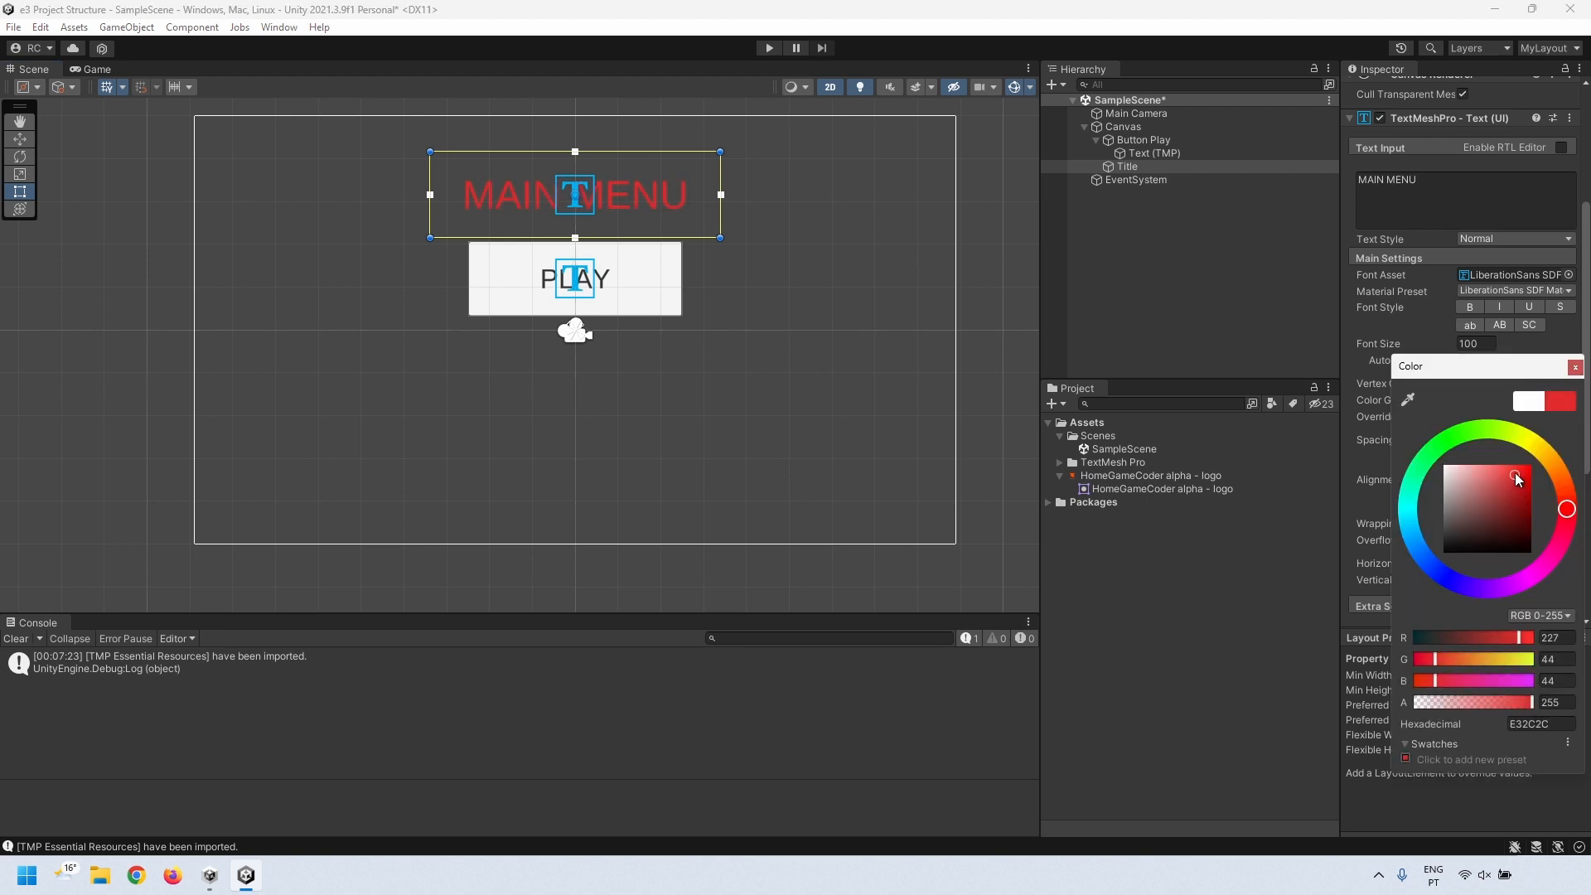
left_click(1531, 355)
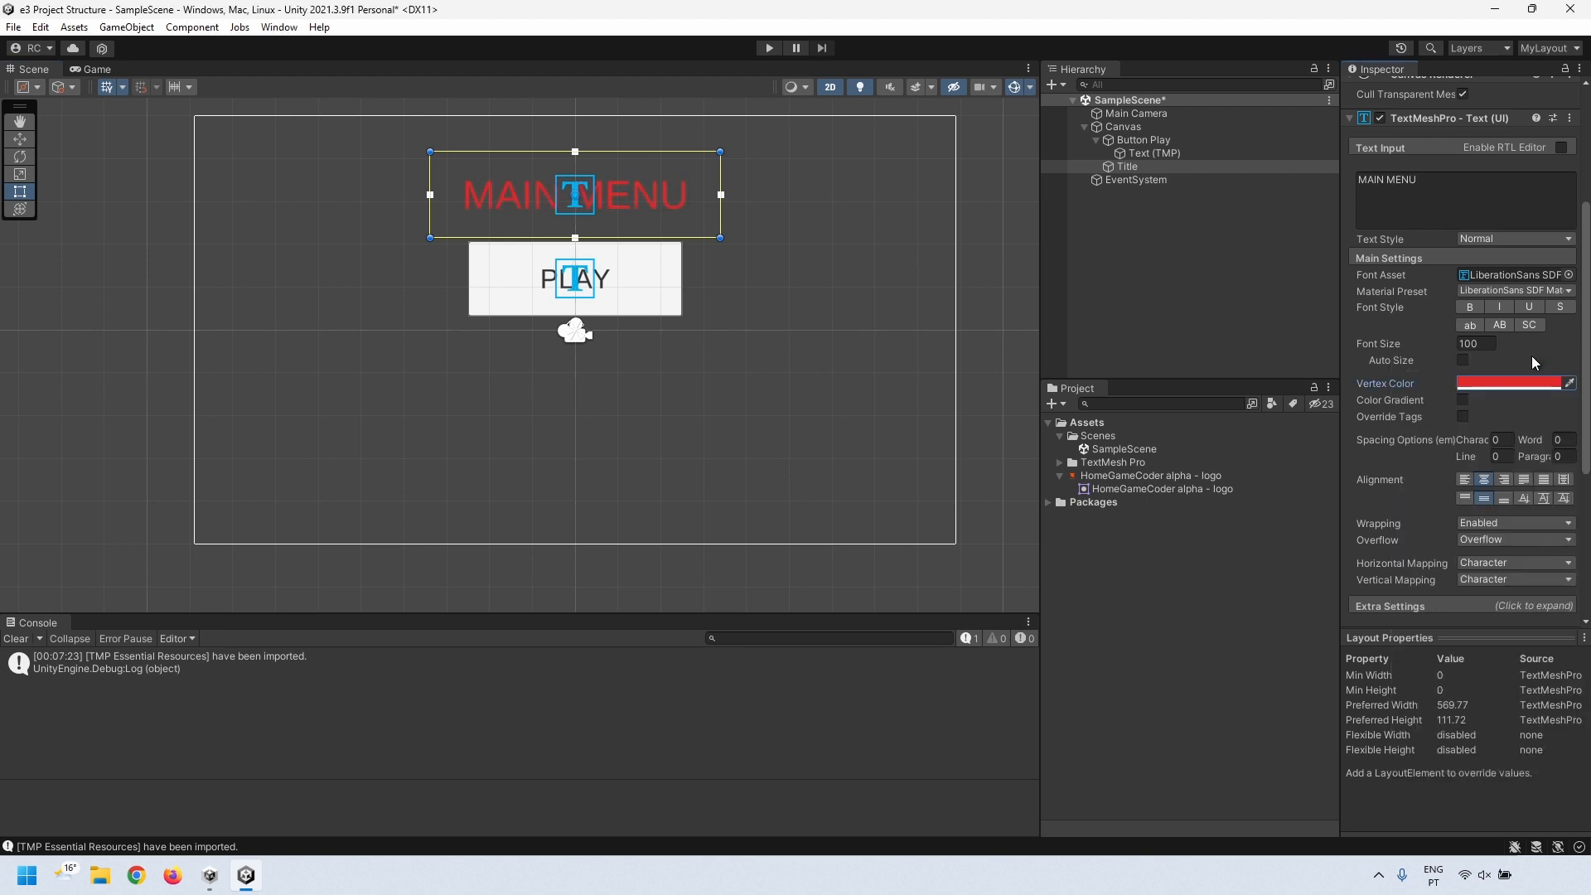
- Check the menu in the Game view, then move Button Play down to the centre of the canvas at position 0, 0
left_click(95, 70)
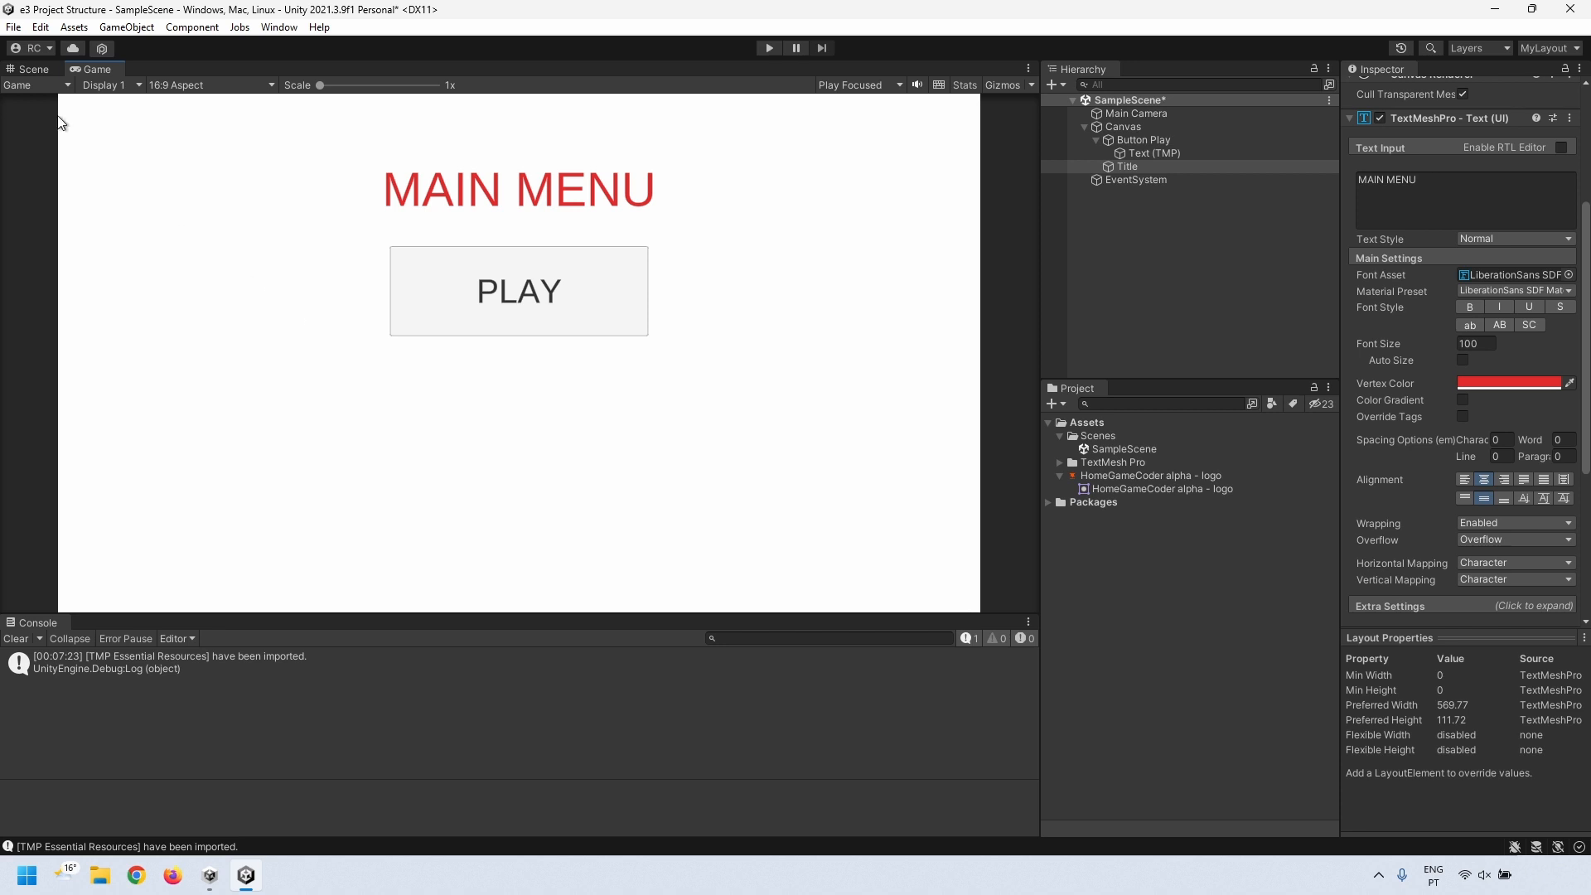
left_click(35, 71)
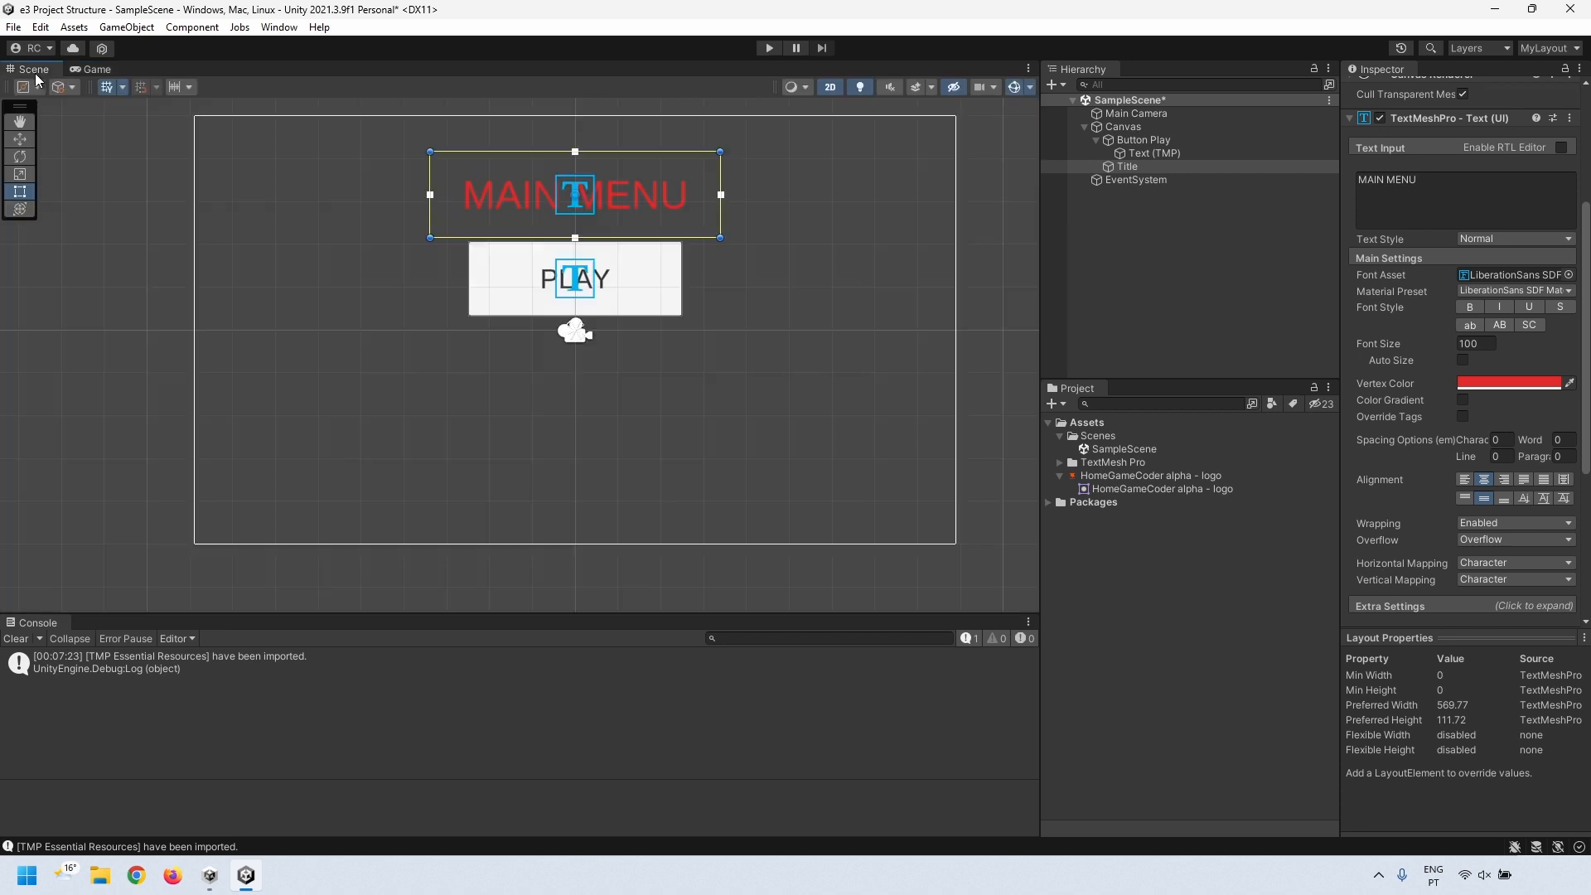
left_click(643, 287)
left_click_drag(638, 303, 637, 333)
- Duplicate Button Play and place the copy below the original at about Pos Y -243
right_click(1144, 139)
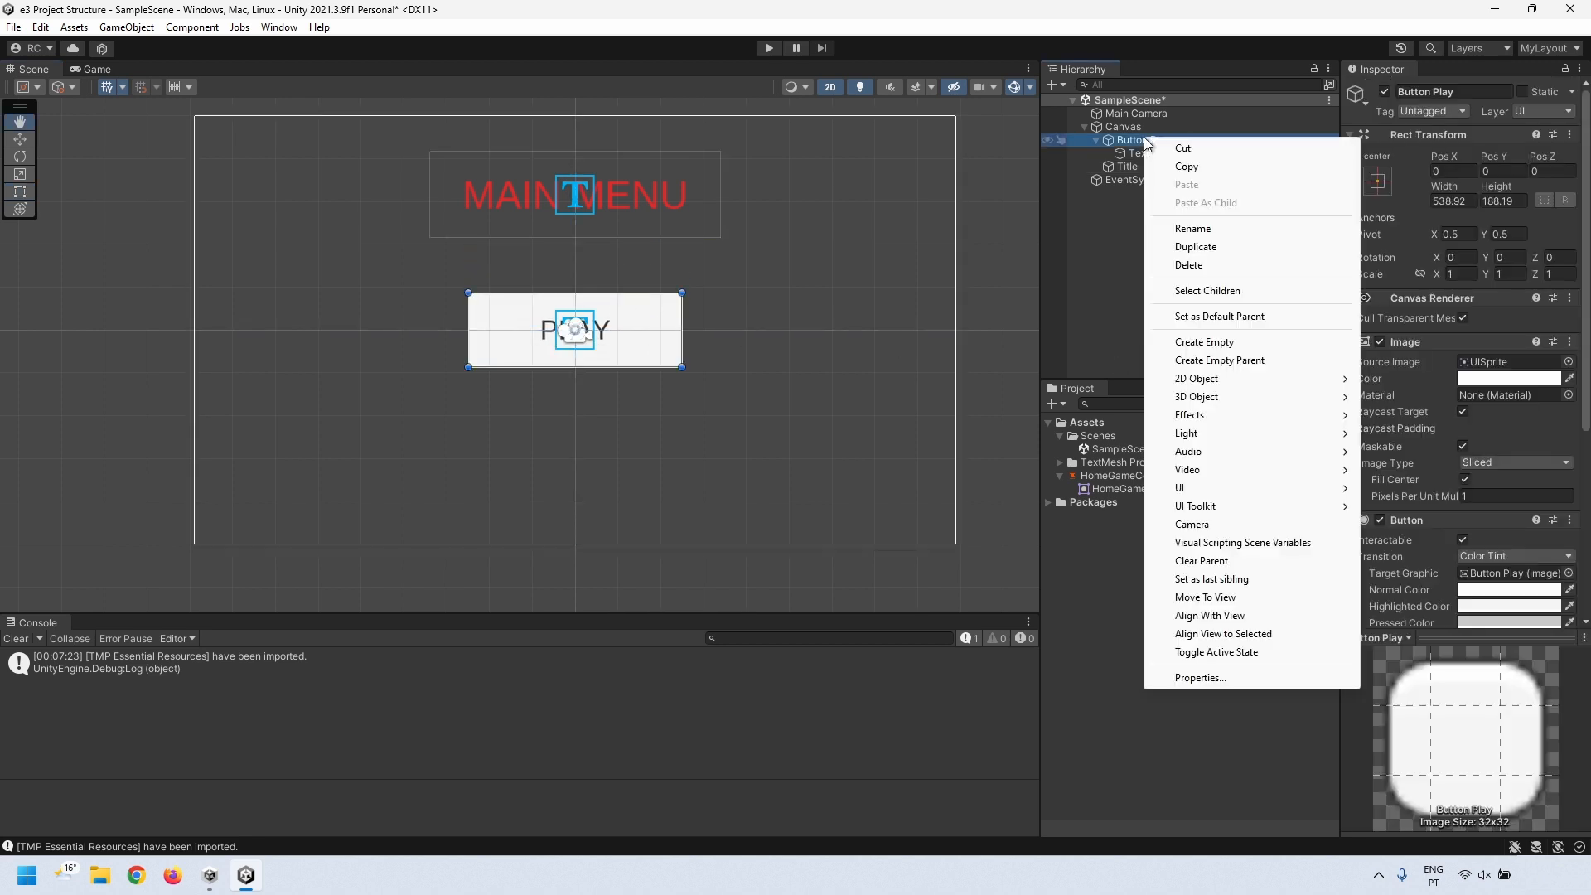
left_click(1205, 248)
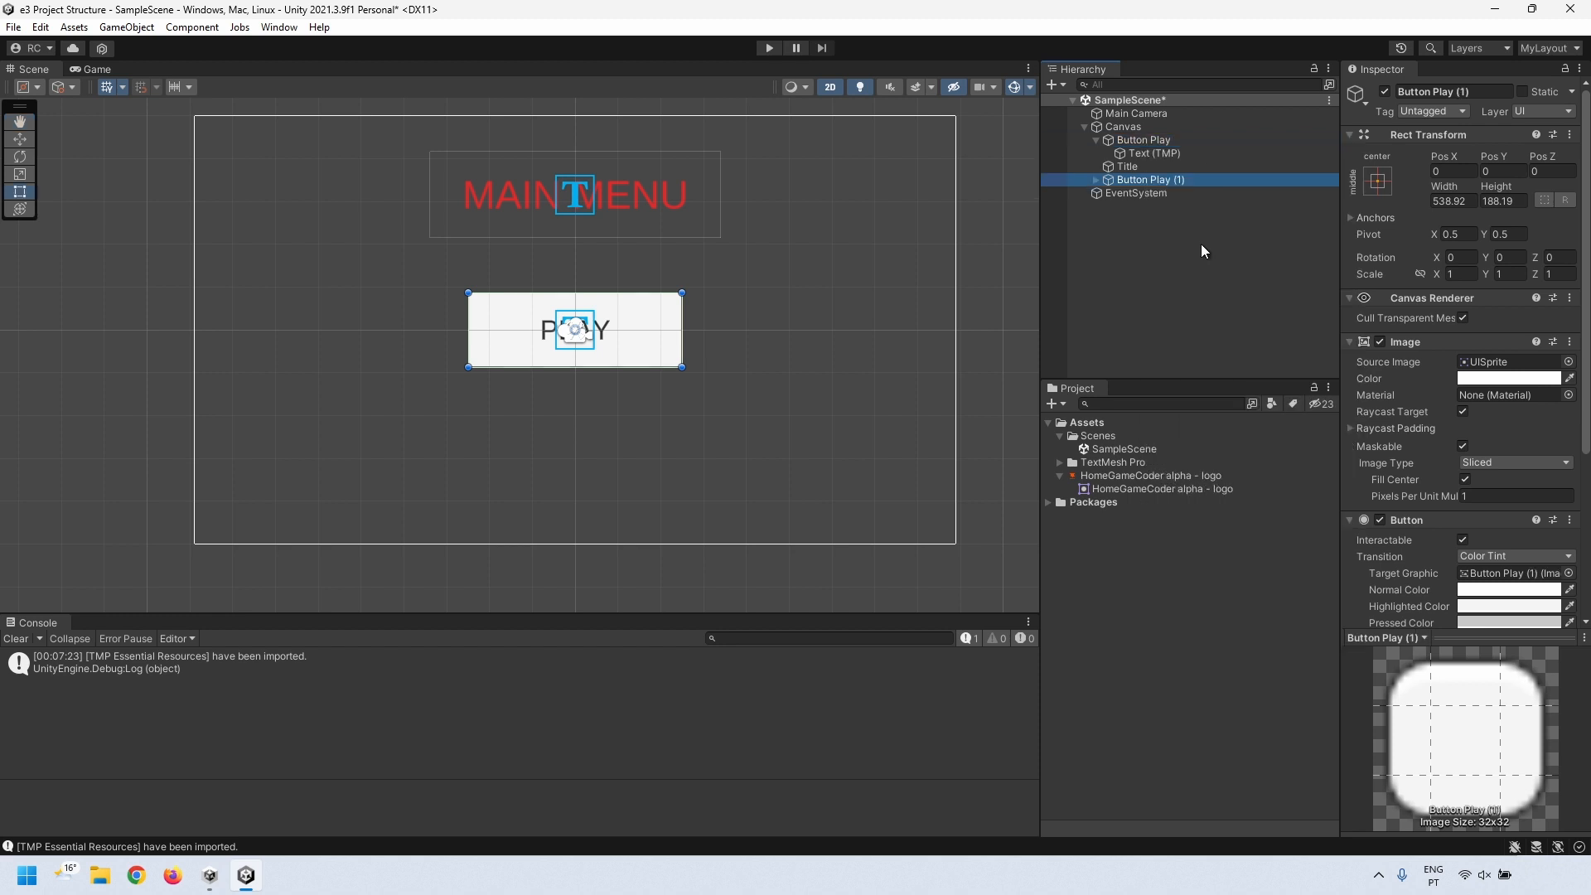
left_click_drag(643, 330, 640, 415)
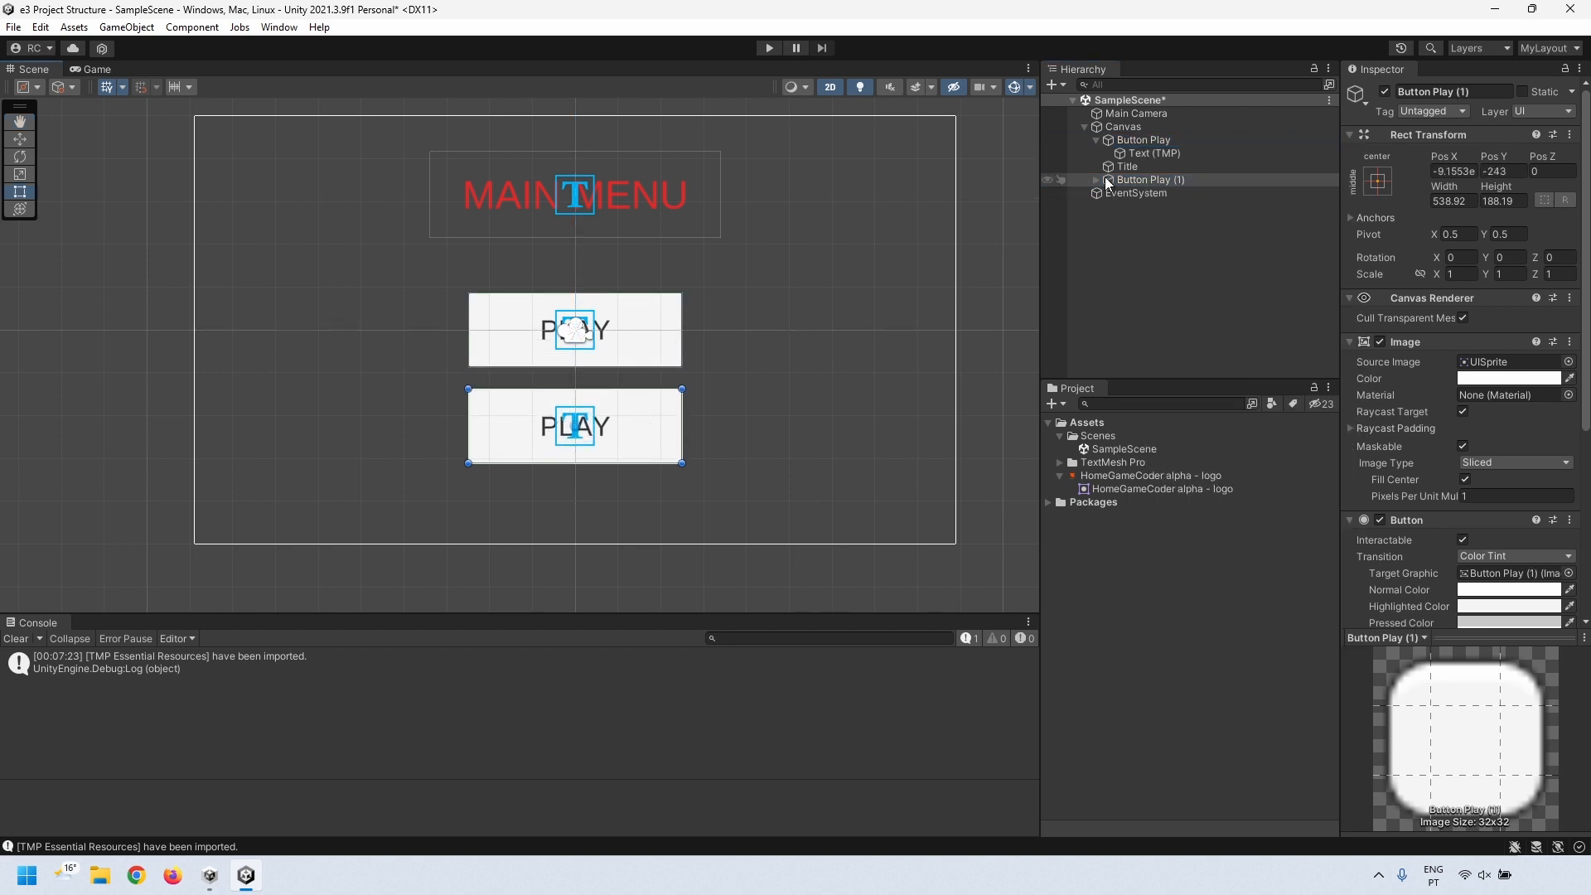
- Rename the duplicated button object as Button Quit
left_click(1169, 179)
left_click(1170, 180)
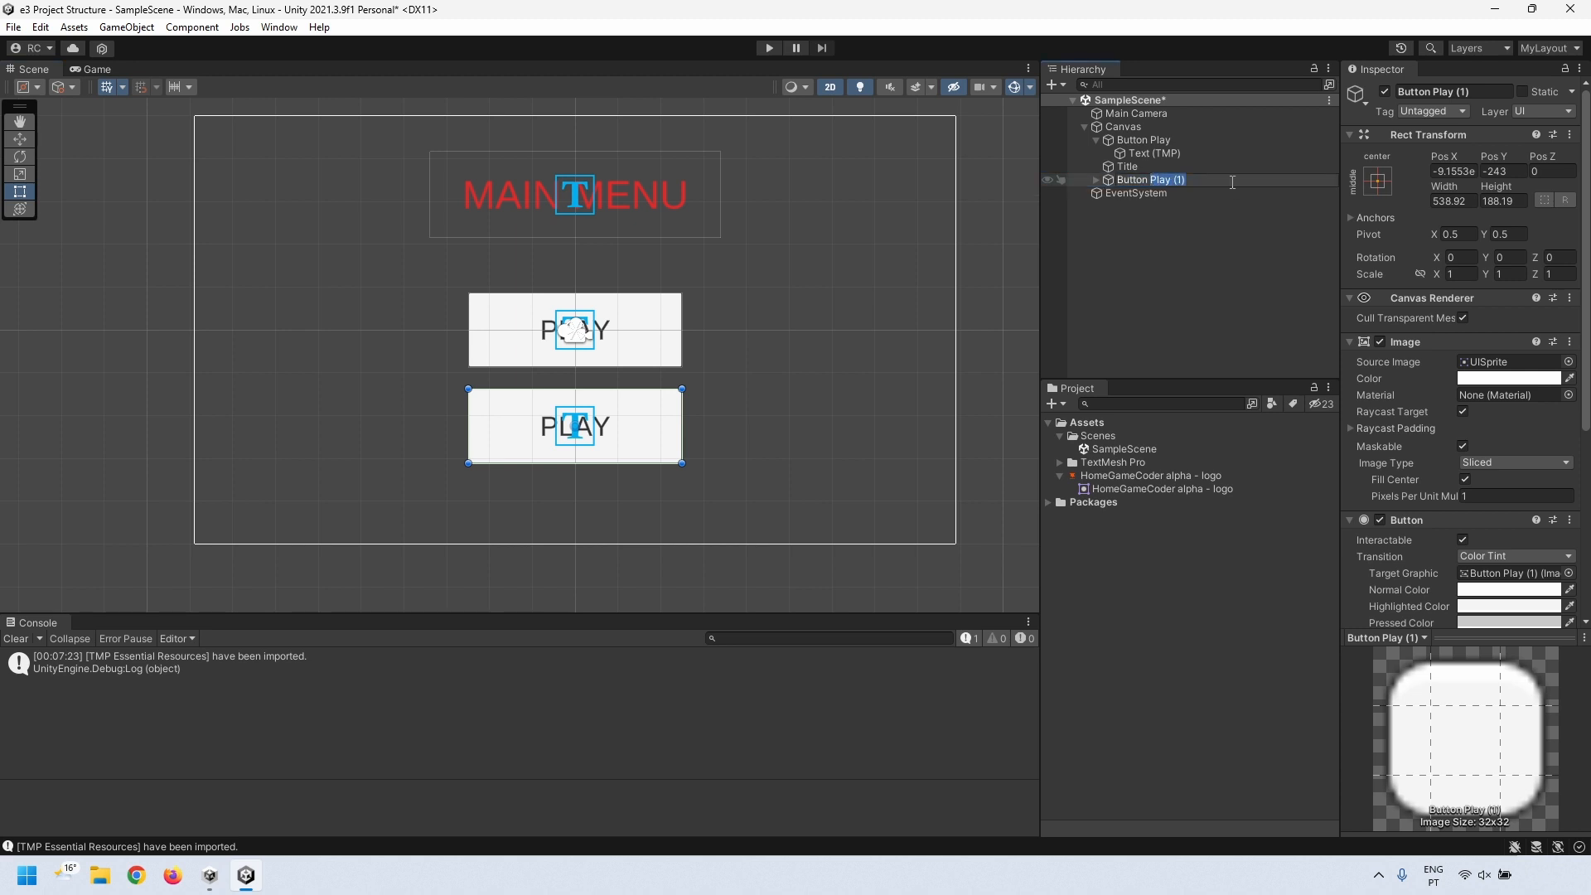
type("Qui")
left_click(1221, 232)
- Change the text of Button Quit's child Text (TMP) object to QUIT
left_click(1097, 178)
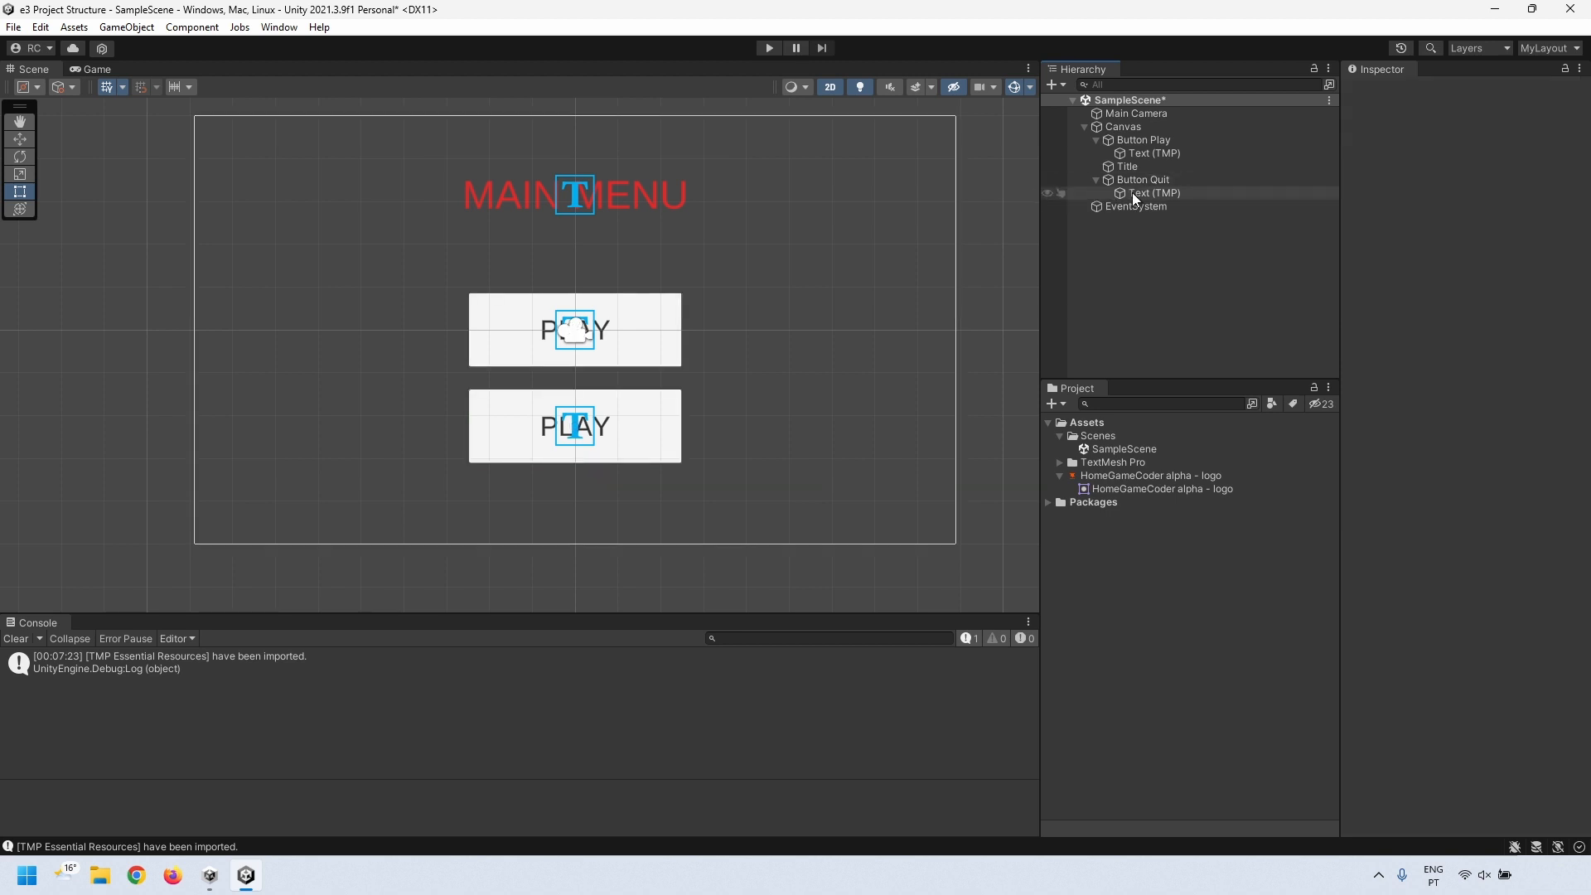
left_click(1131, 192)
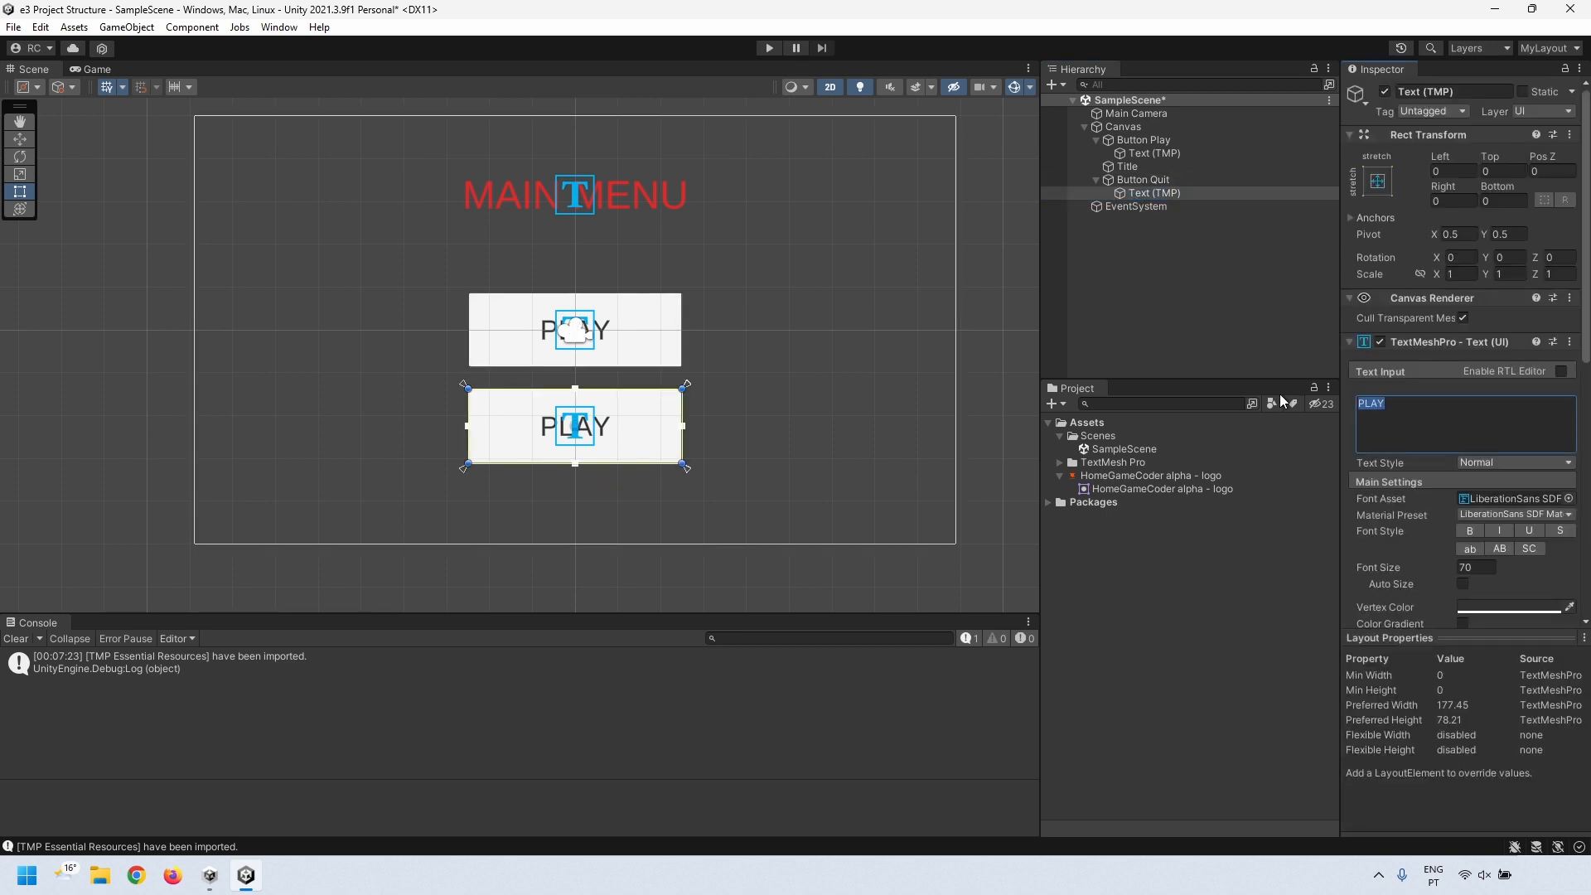
type("QUIT")
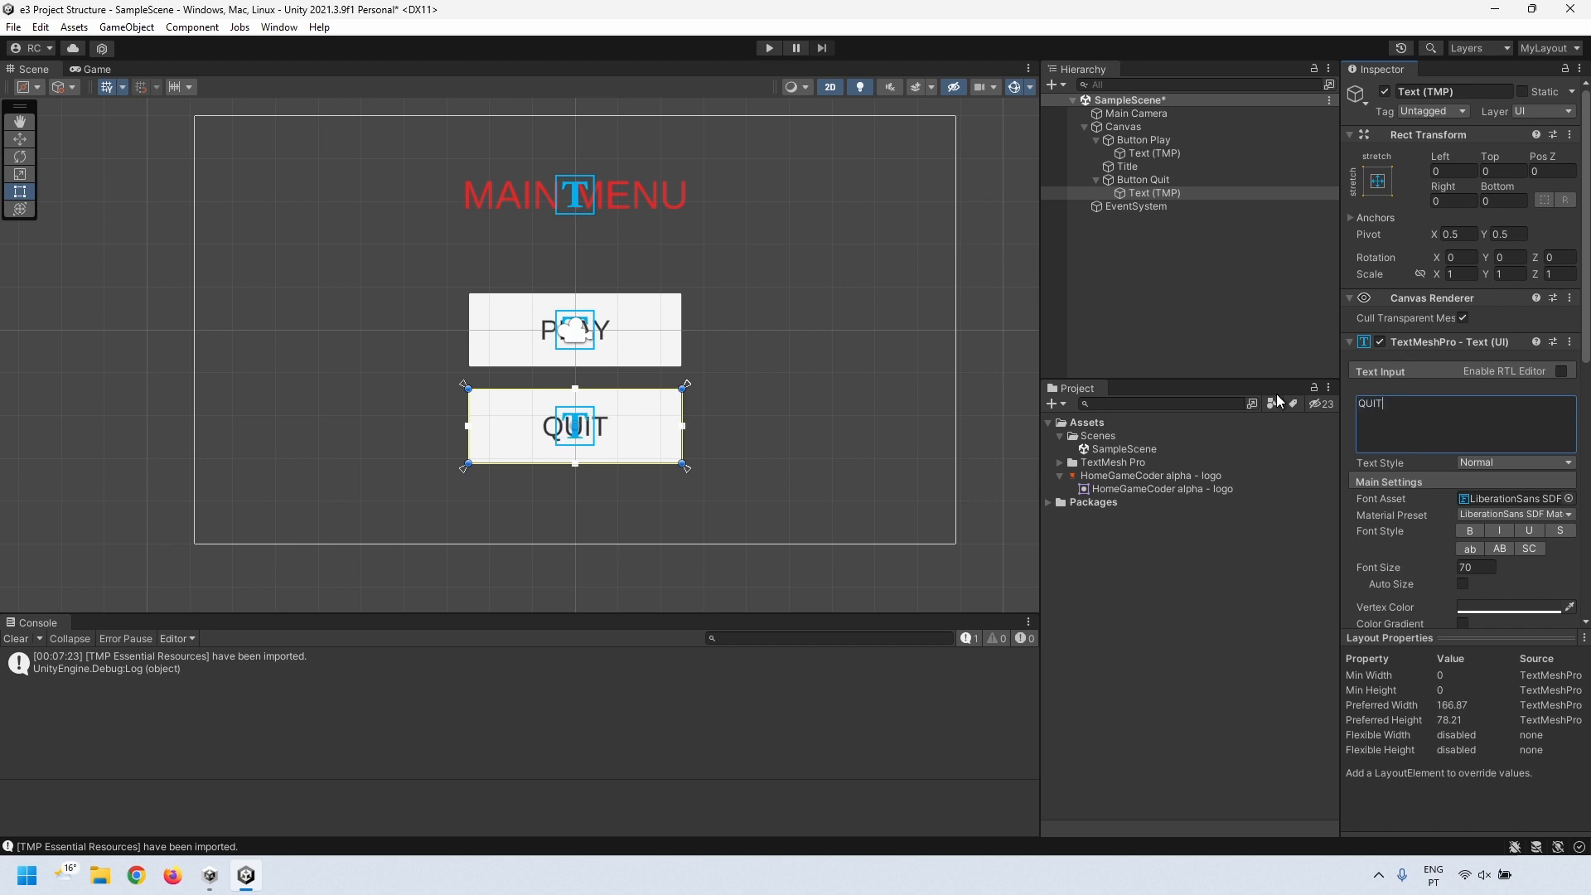
left_click(1212, 265)
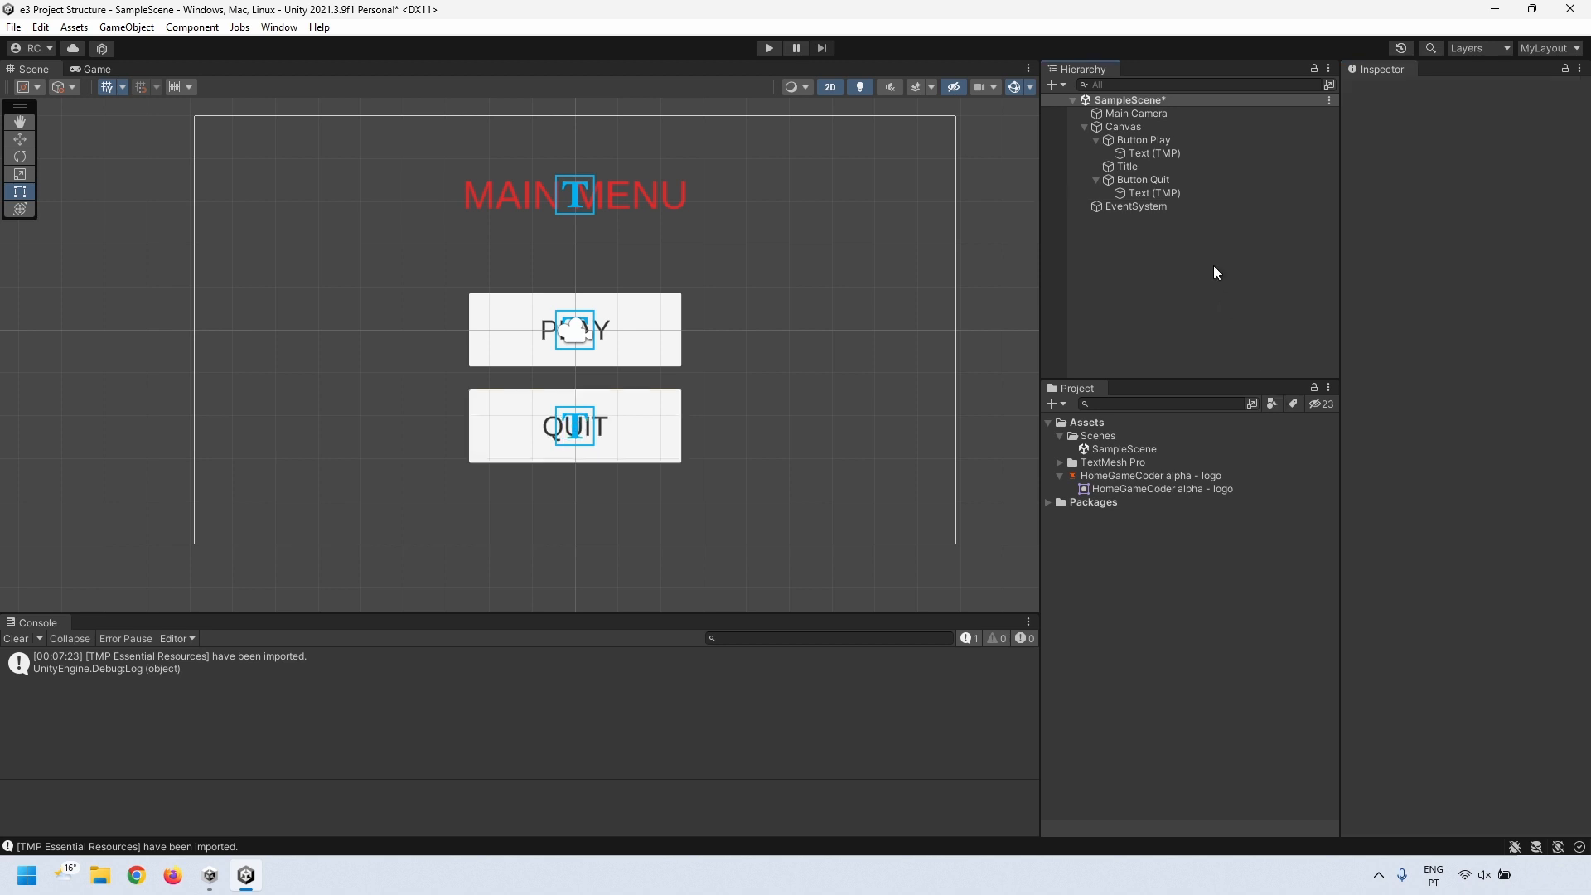
- Try to move the QUIT text apart from its button and undo the move
left_click_drag(585, 426, 510, 451)
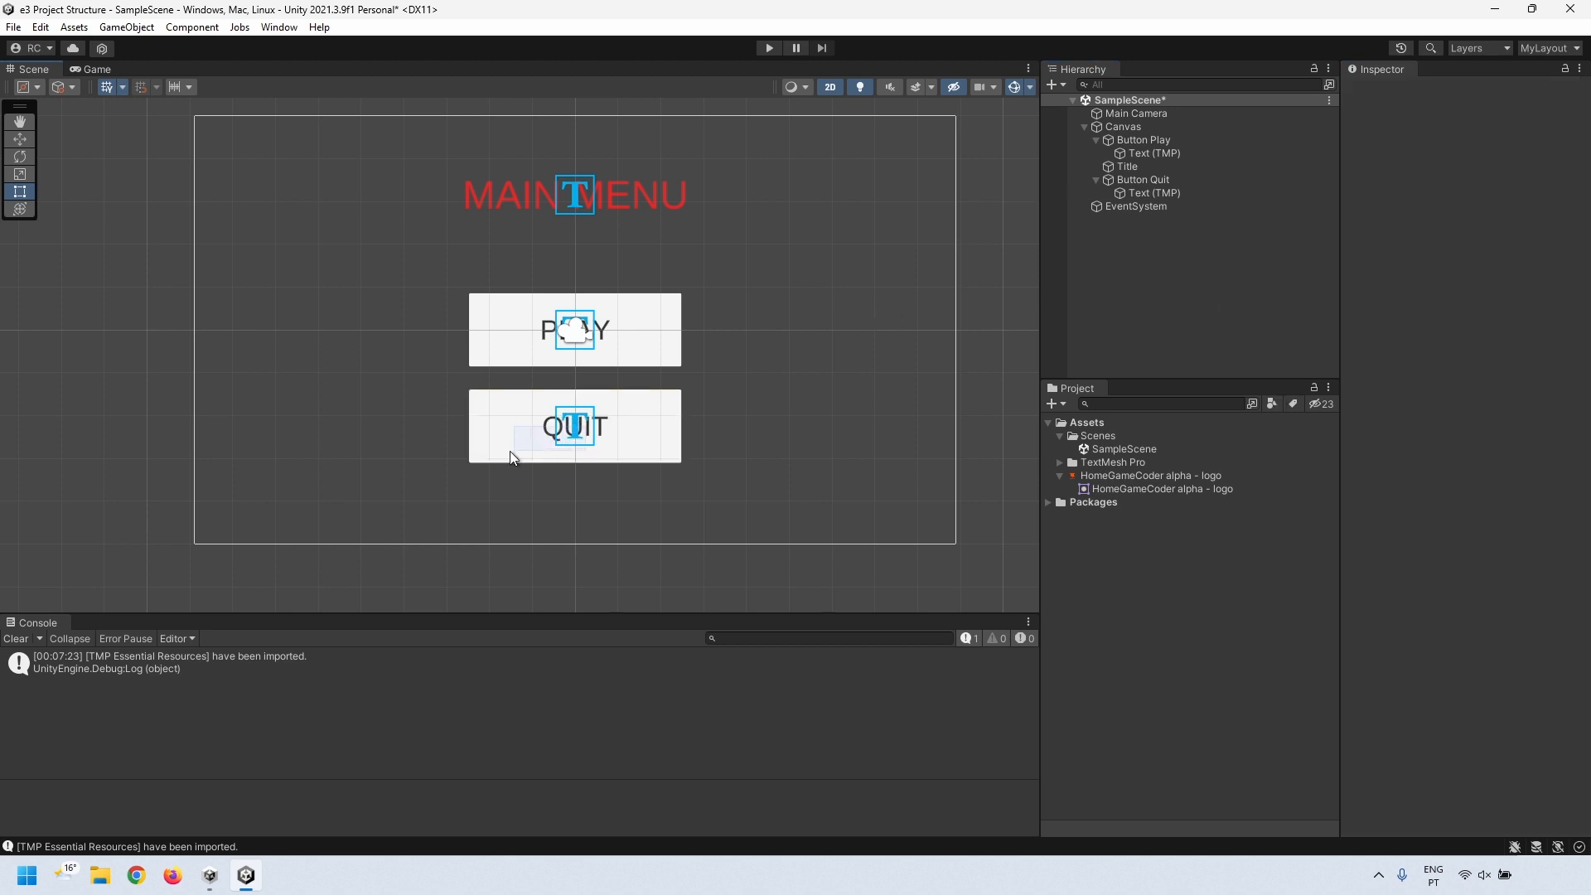
left_click(593, 427)
left_click(618, 437)
left_click_drag(618, 437, 496, 448)
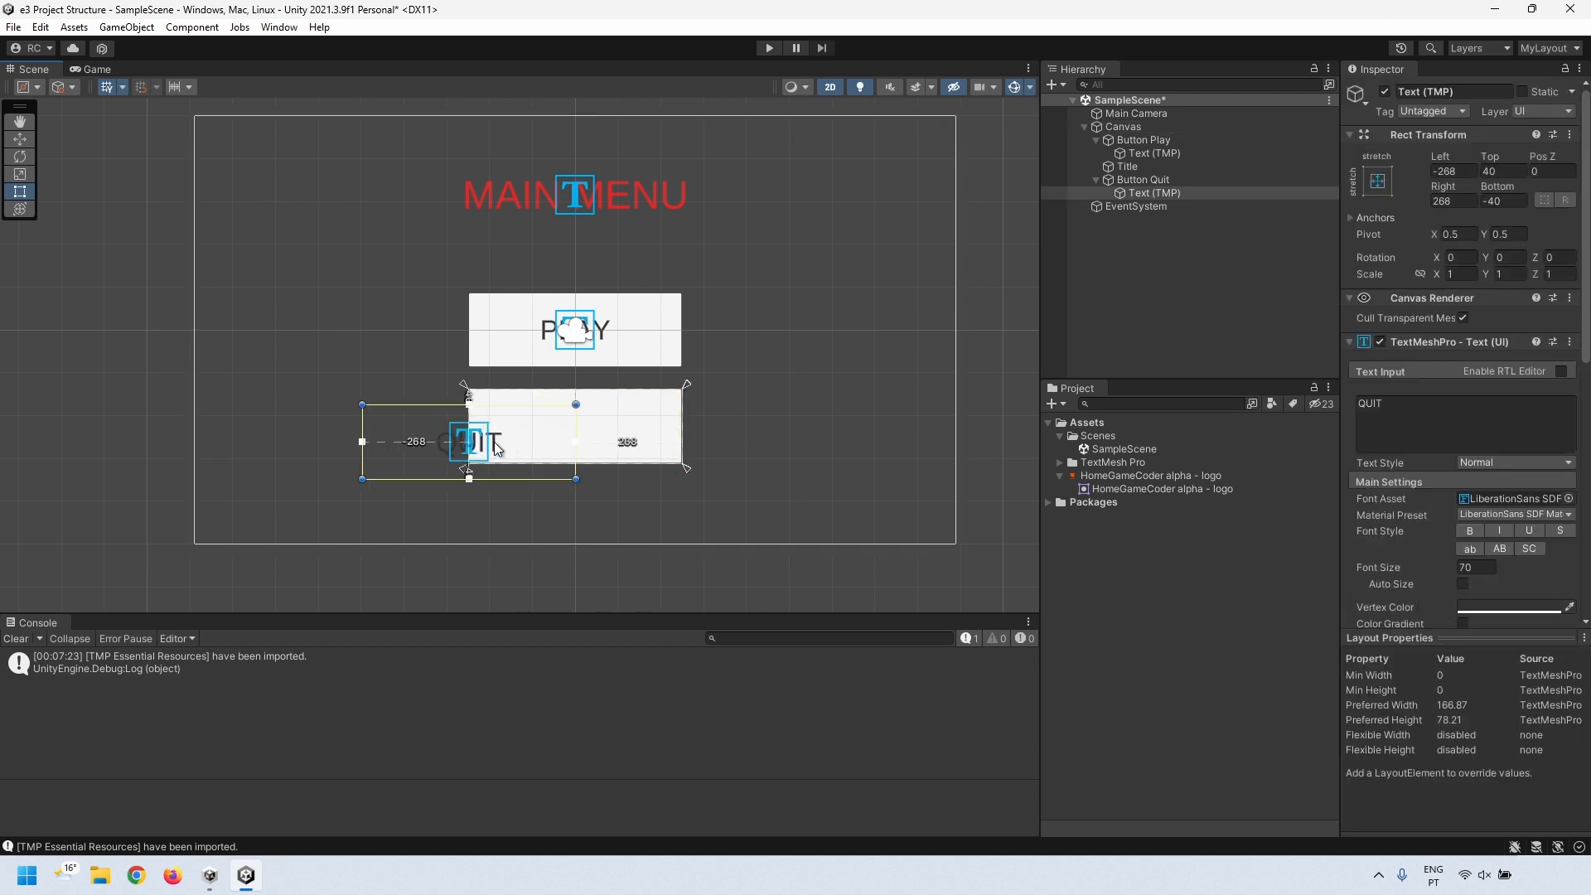
left_click(40, 27)
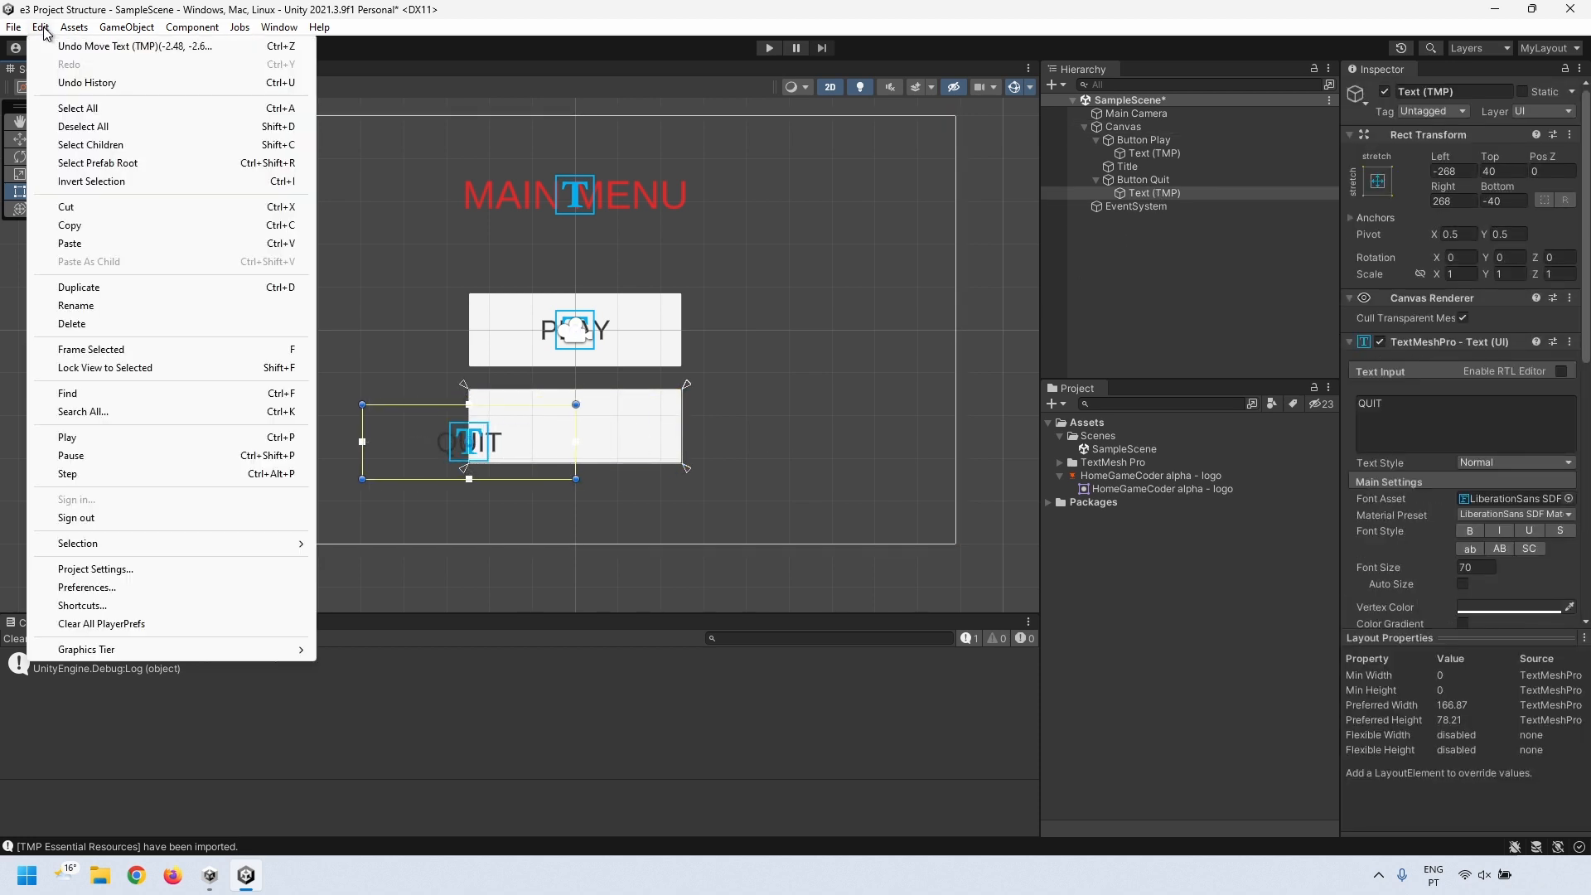
left_click(63, 48)
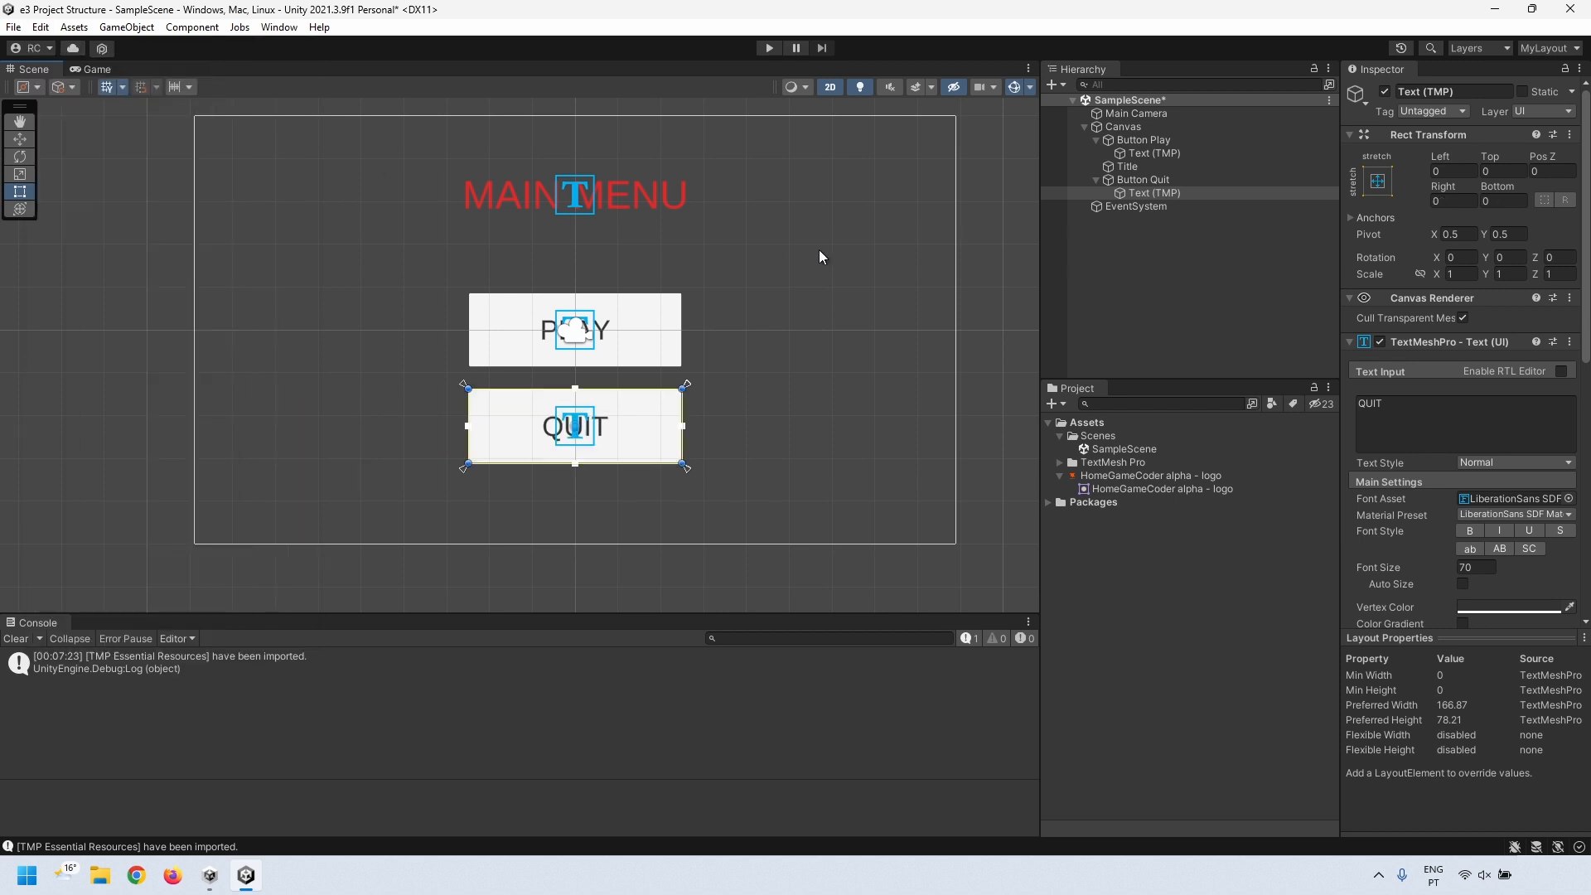
- Move the whole Button Quit object down to about Pos Y -289 and check the layout in the Game view
left_click(1135, 179)
mouse_move(608, 420)
left_mouse_down()
mouse_move(711, 461)
mouse_move(618, 479)
mouse_move(623, 435)
left_mouse_up()
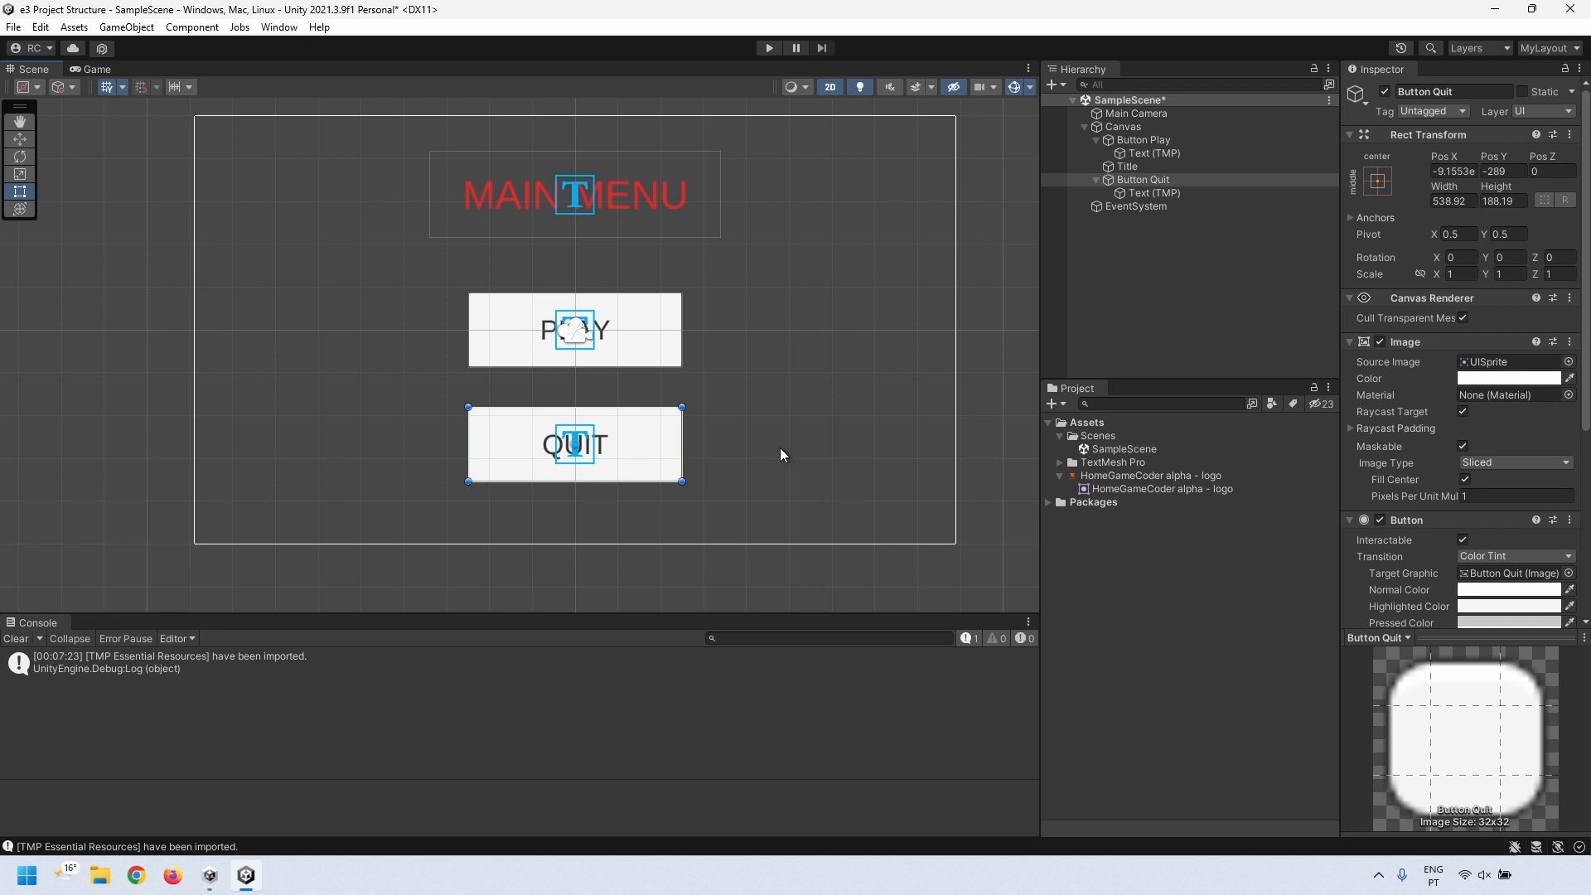
left_click(106, 70)
left_click(30, 70)
- Collapse Button Play, Button Quit and the Canvas in the scene's object tree
left_click(1096, 140)
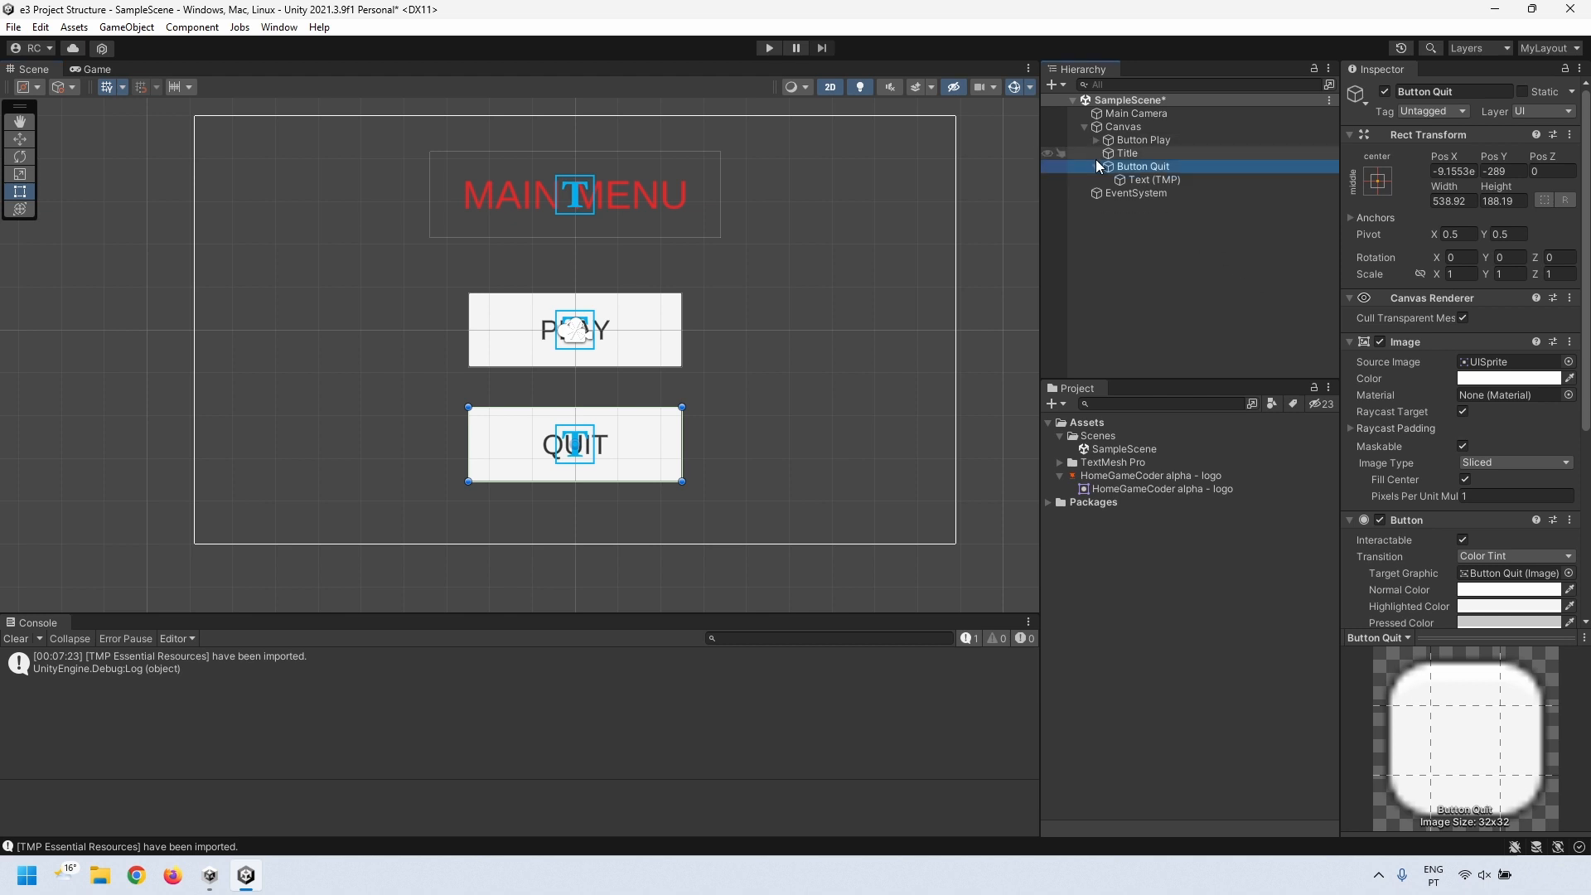
left_click(1096, 165)
left_click(1110, 129)
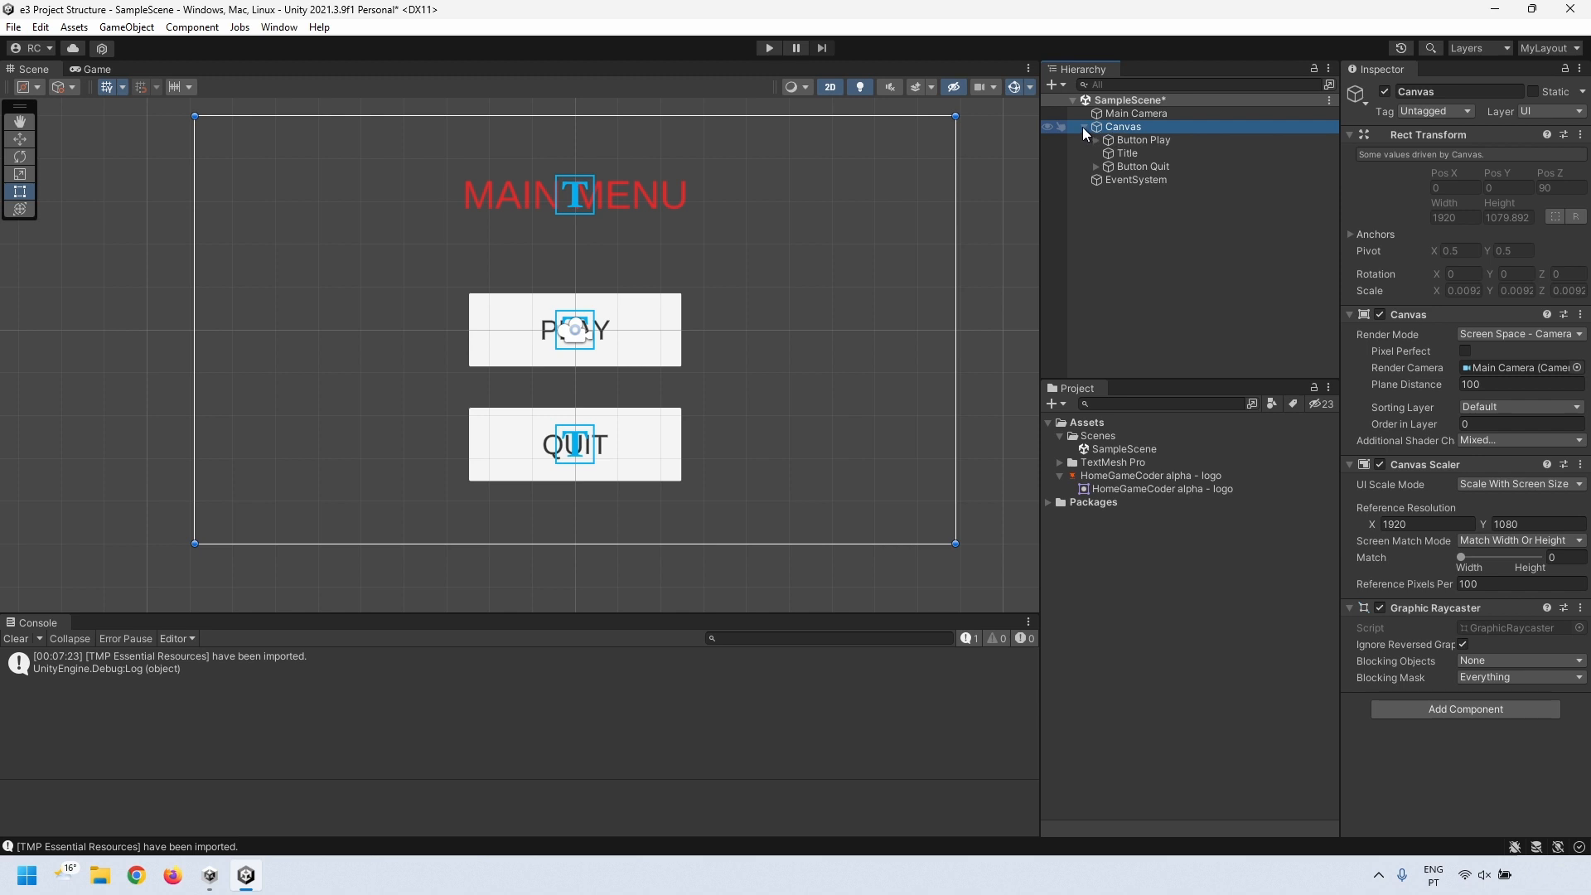
left_click(1082, 126)
left_click(1123, 196)
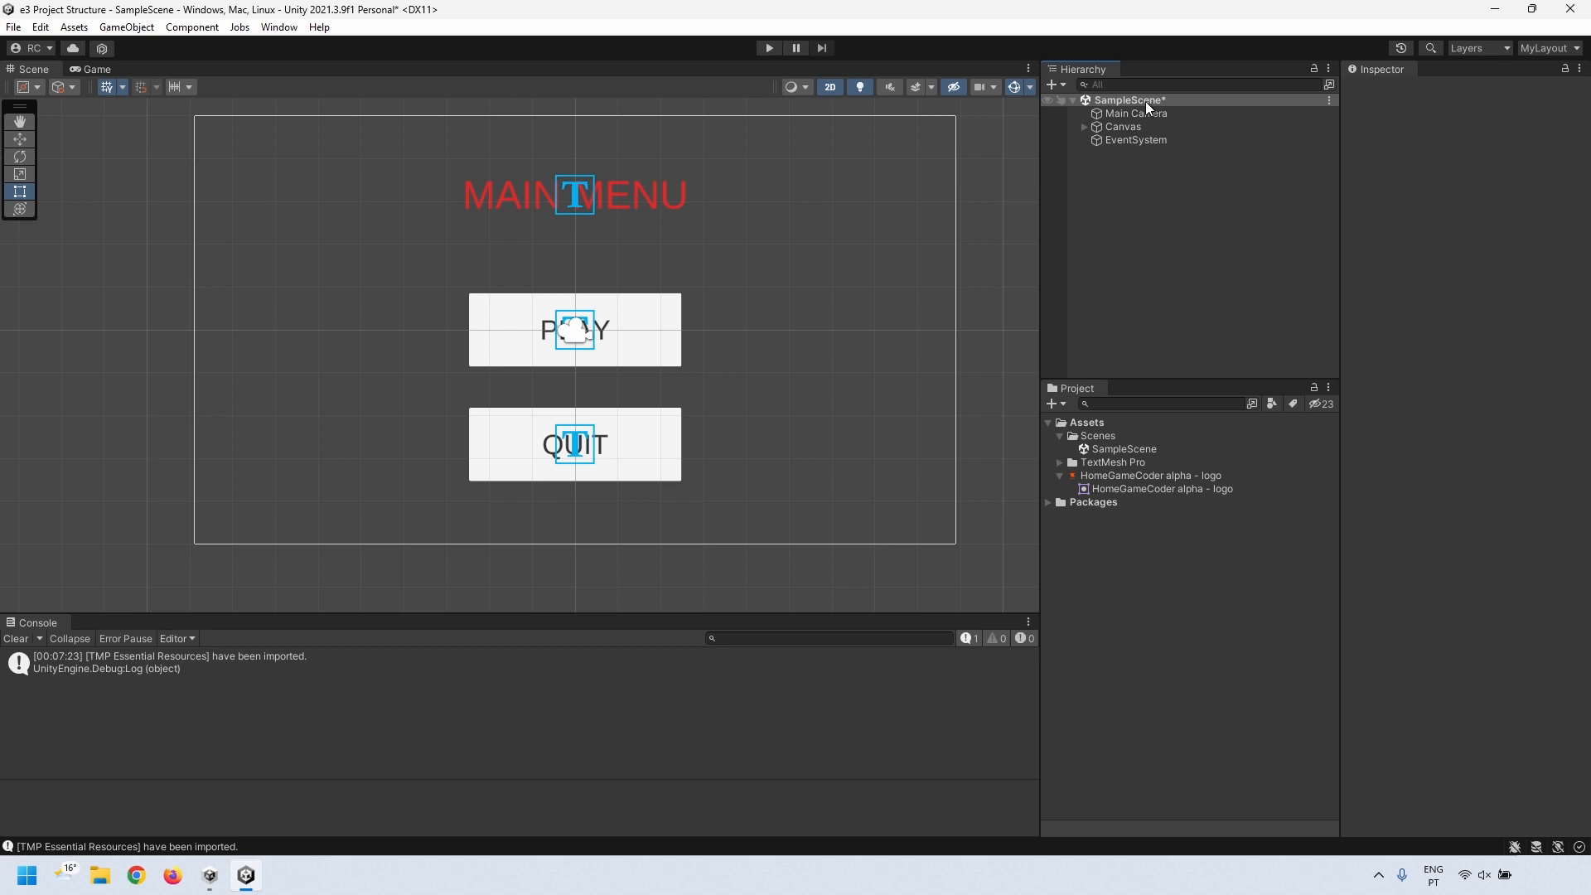
- Save the changes to the open SampleScene
left_click(13, 26)
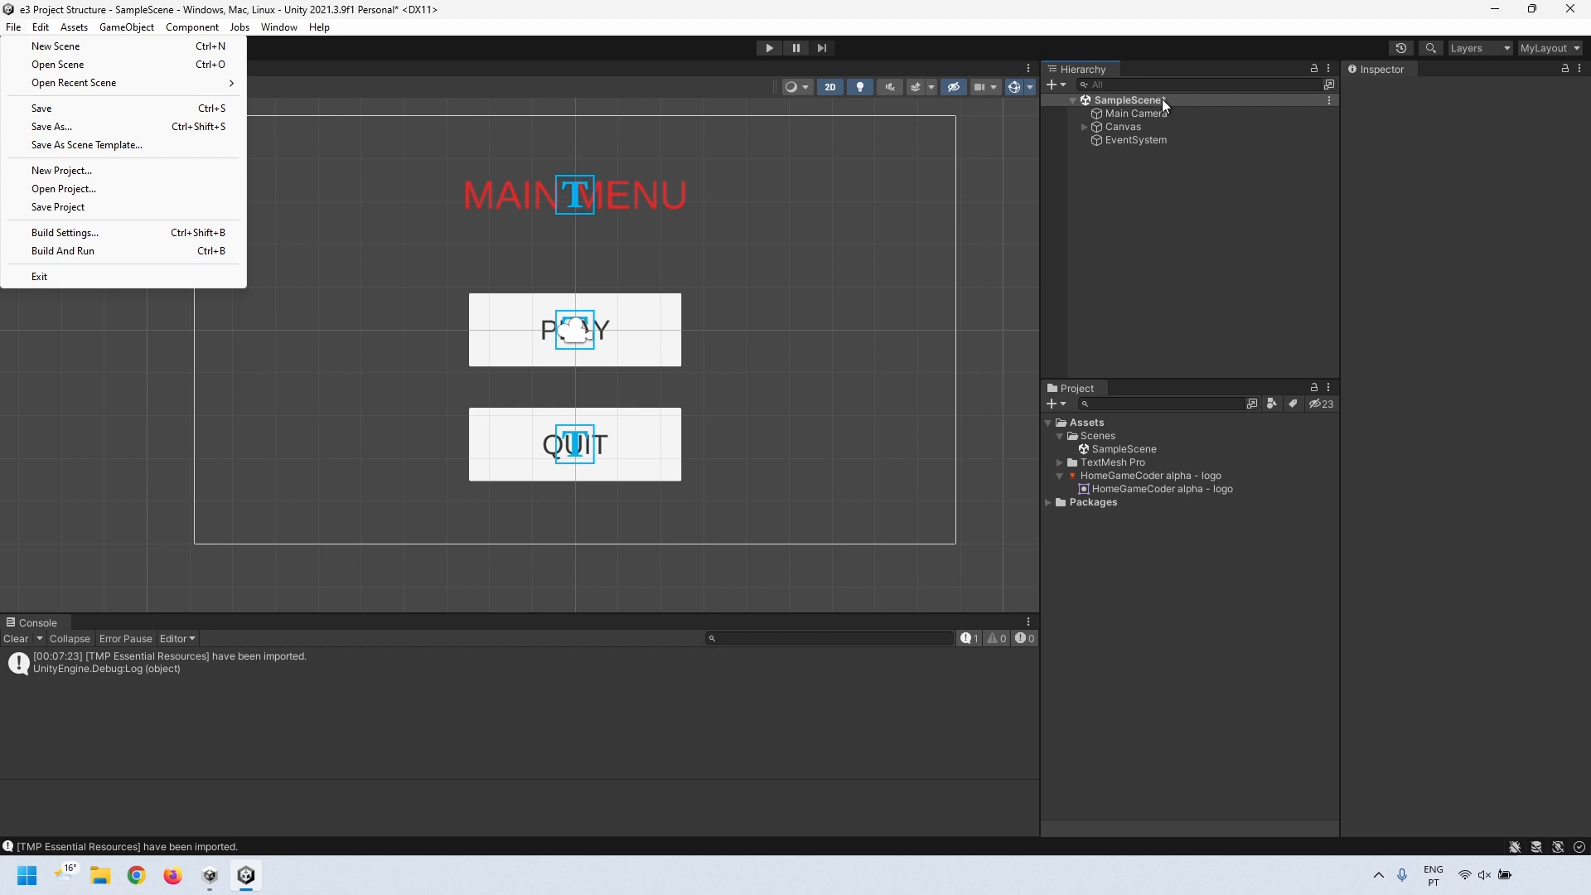
left_click(1160, 177)
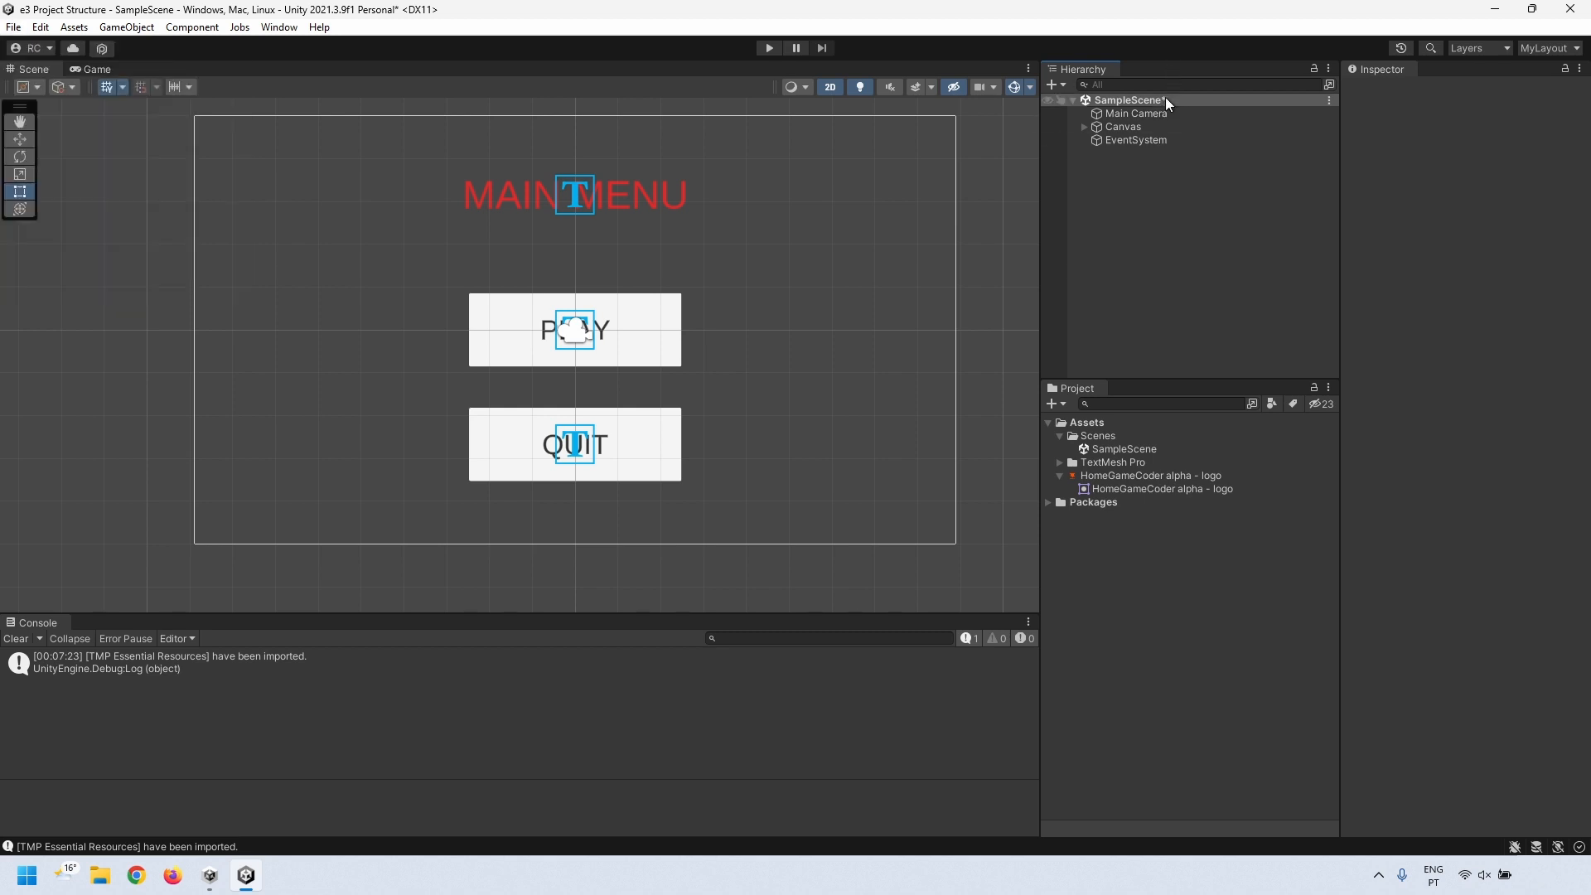
key("ctrl+s")
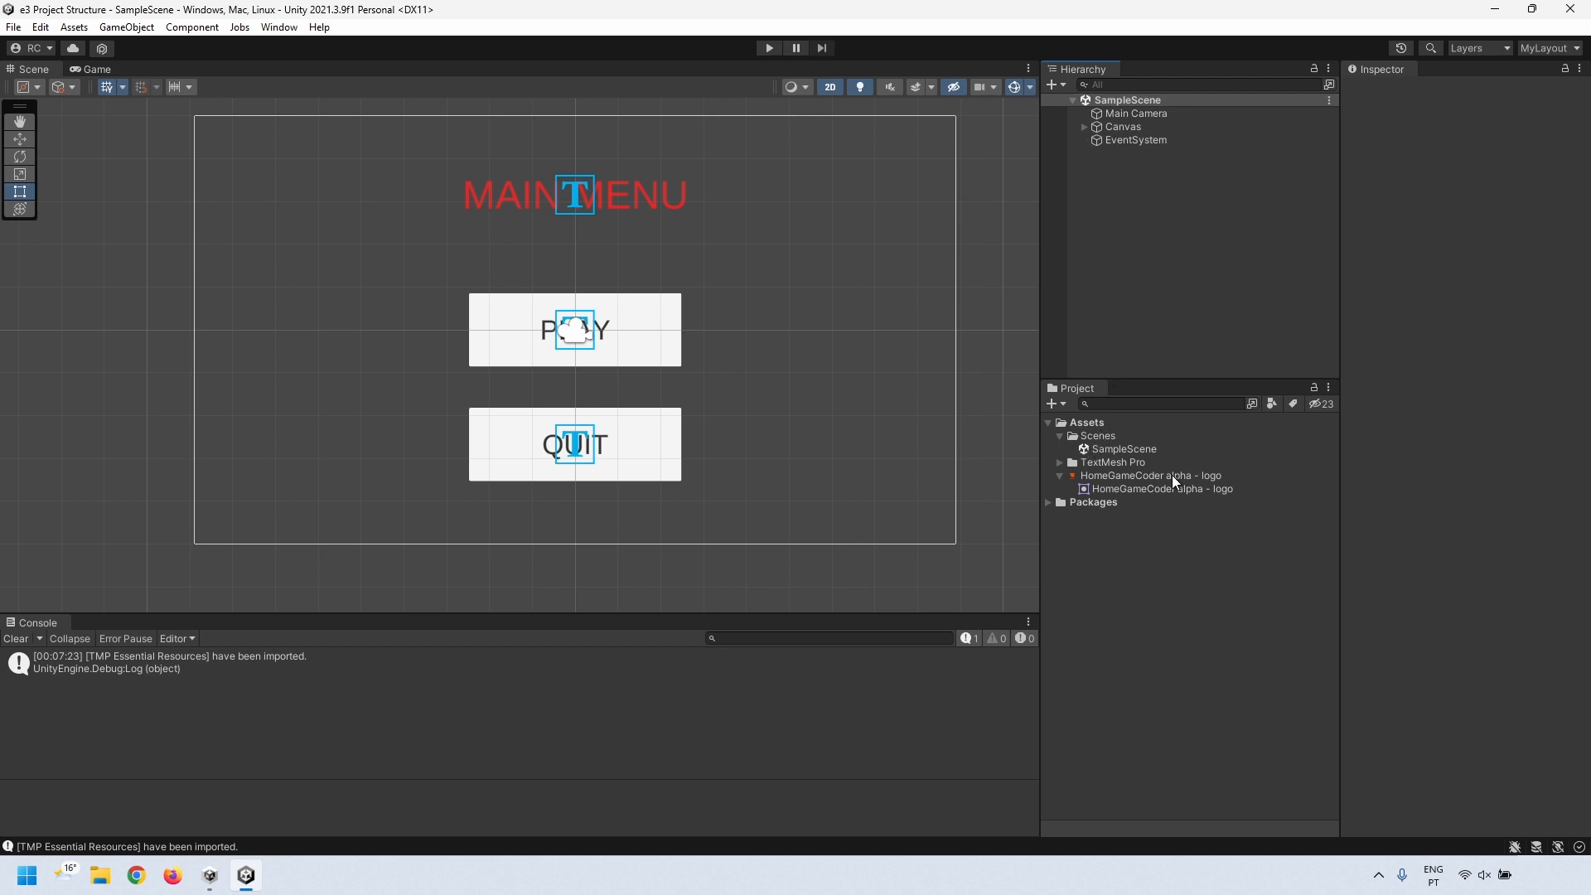
- Rename the SampleScene asset in the Scenes folder as MainMenu and reload the open scene
left_click(1060, 435)
left_click(1061, 435)
left_click(1110, 452)
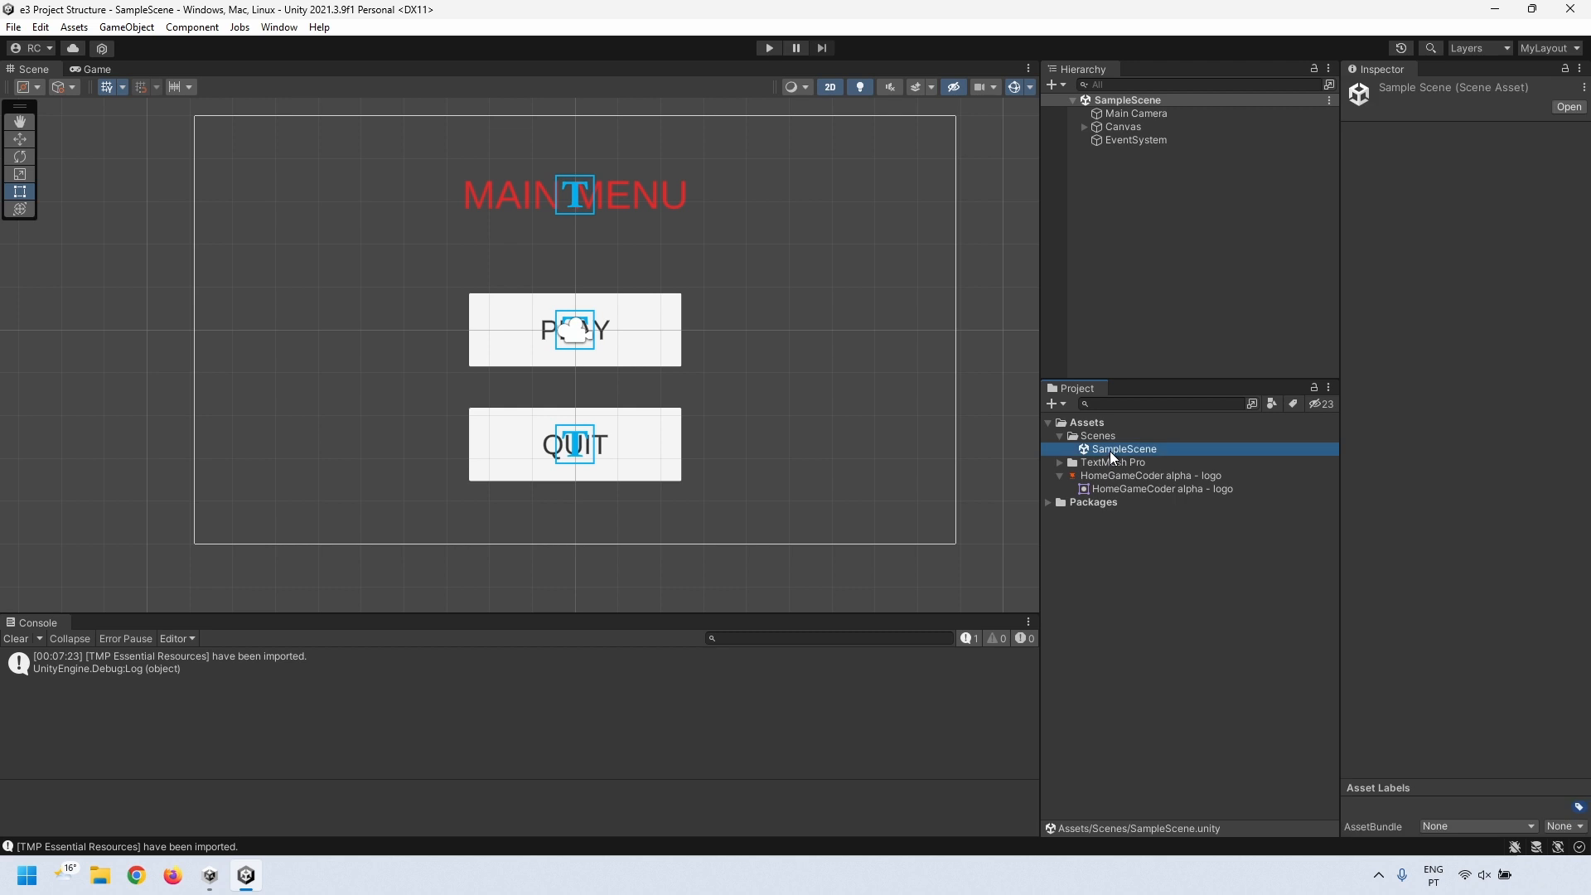
left_click(1112, 453)
type("MainMenu")
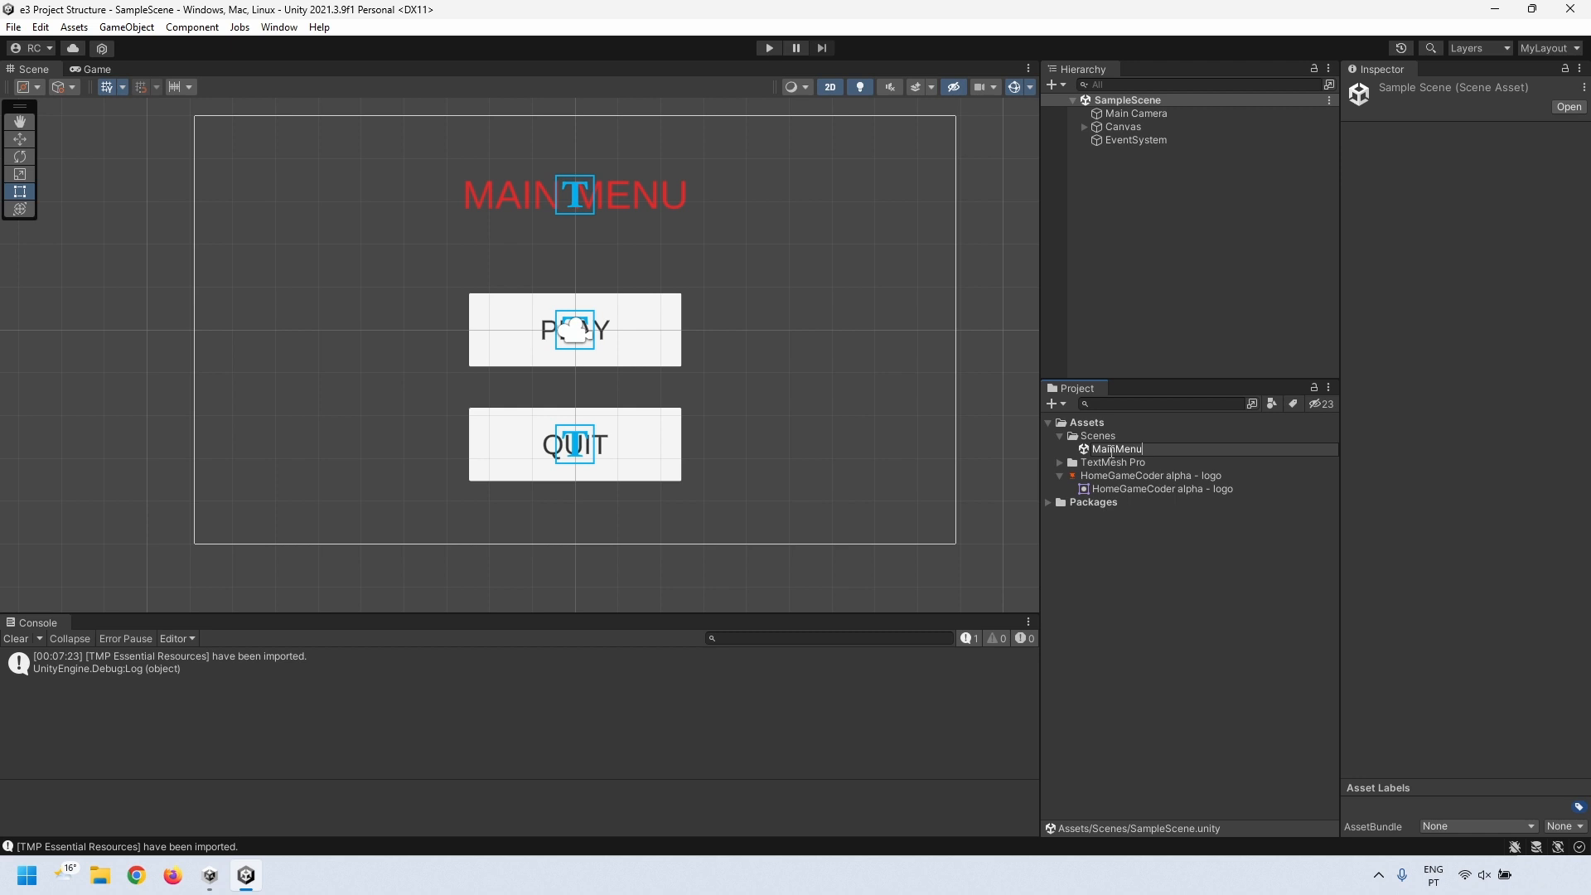
key("Return")
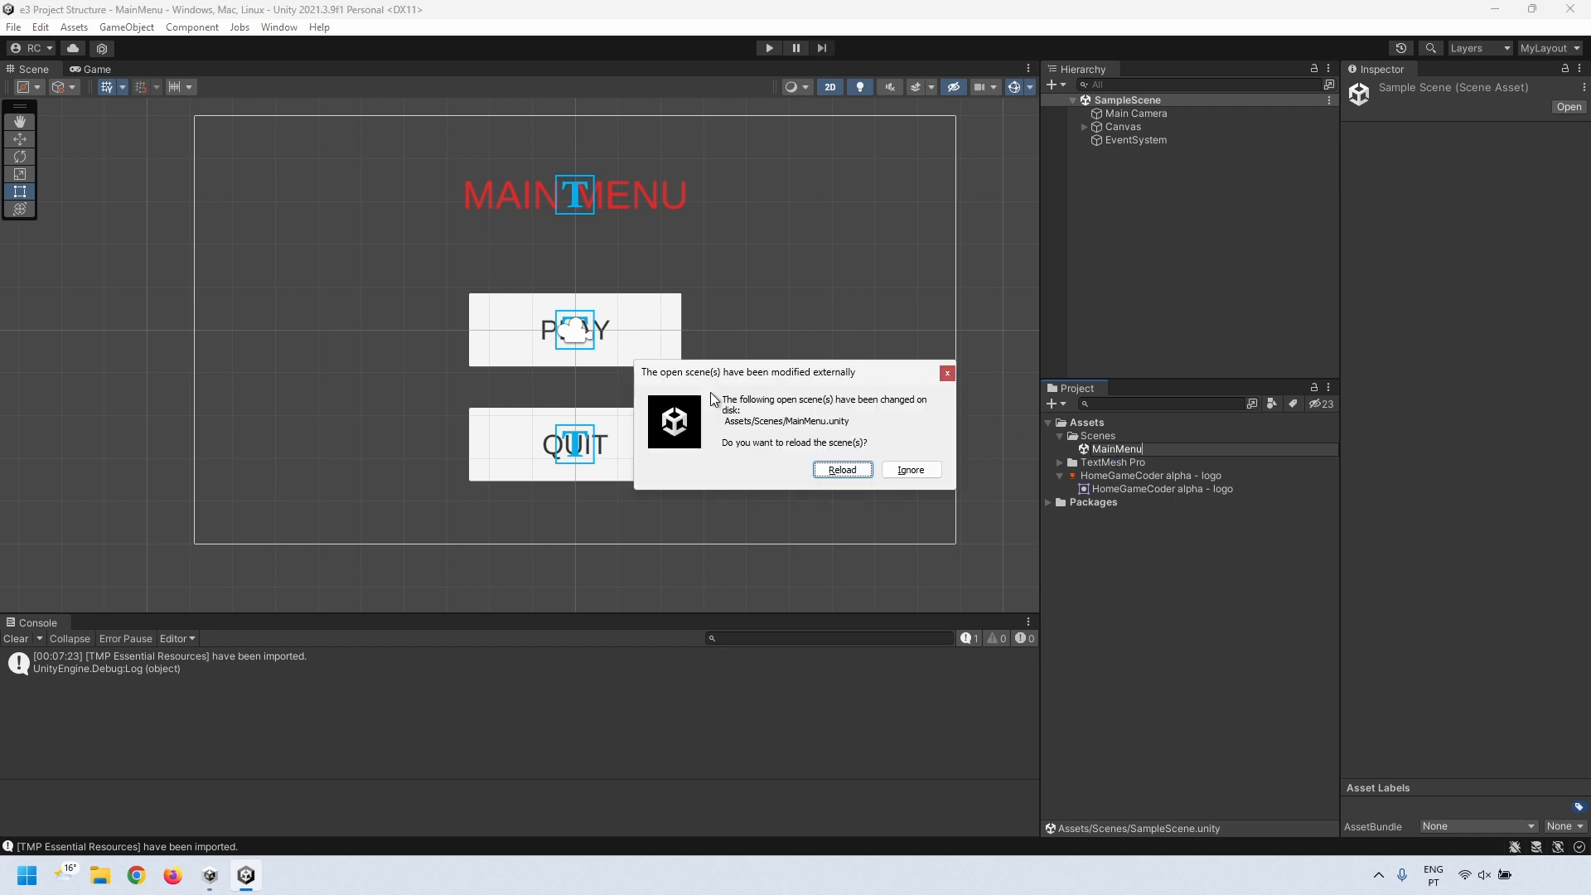
left_click(843, 470)
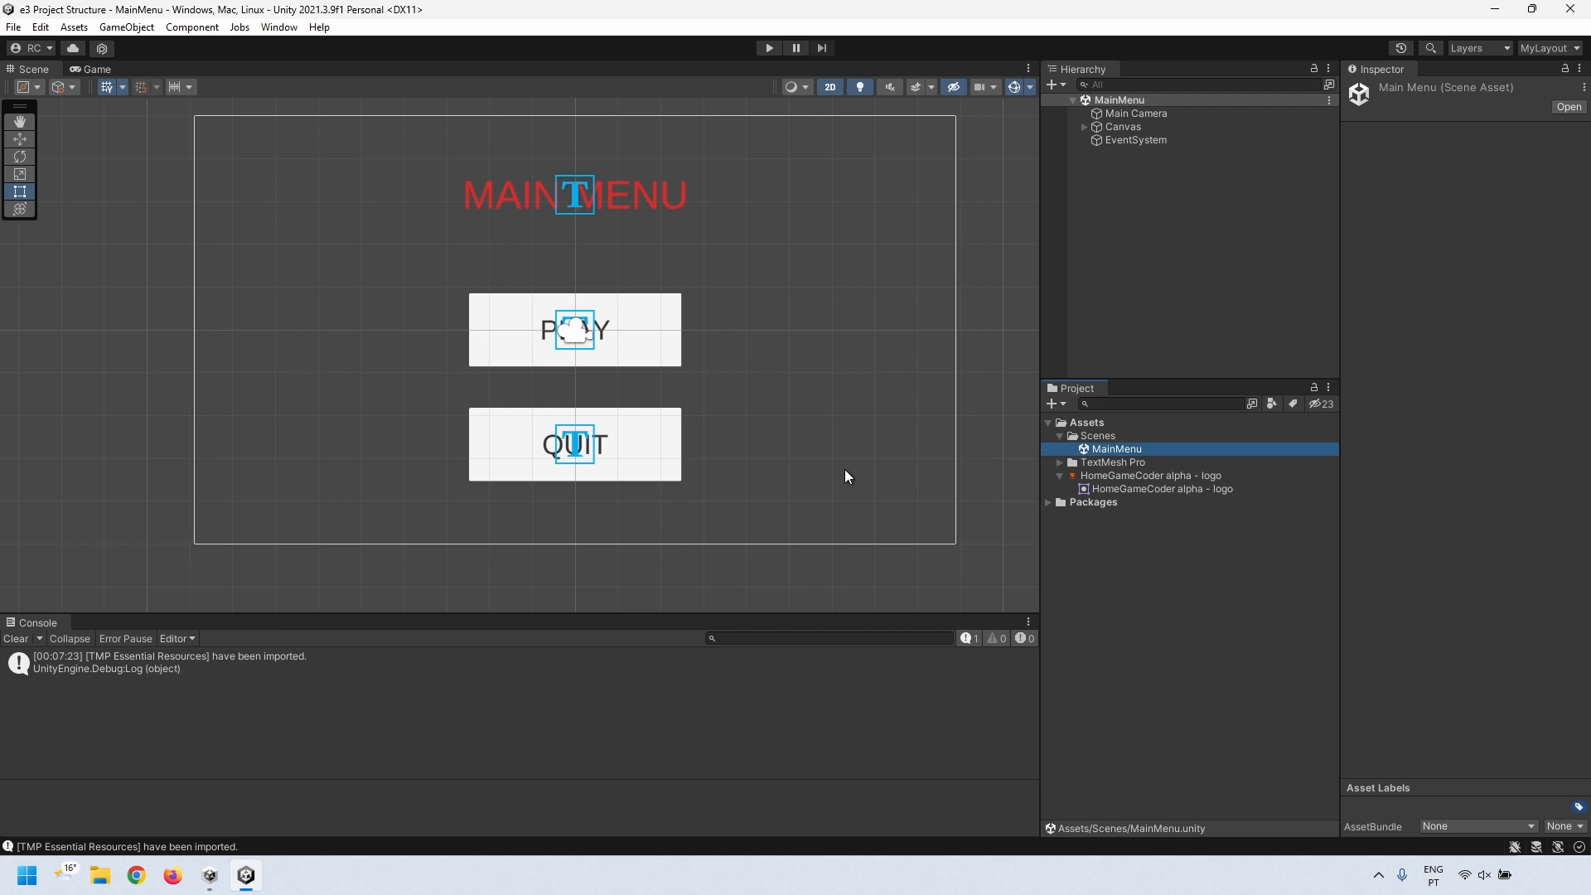
- Duplicate the MainMenu scene asset four times in the Scenes folder
left_click(1091, 439)
left_click(1096, 450)
key("ctrl+d")
key("ctrl+d")
key("ctrl+d")
key("ctrl+d")
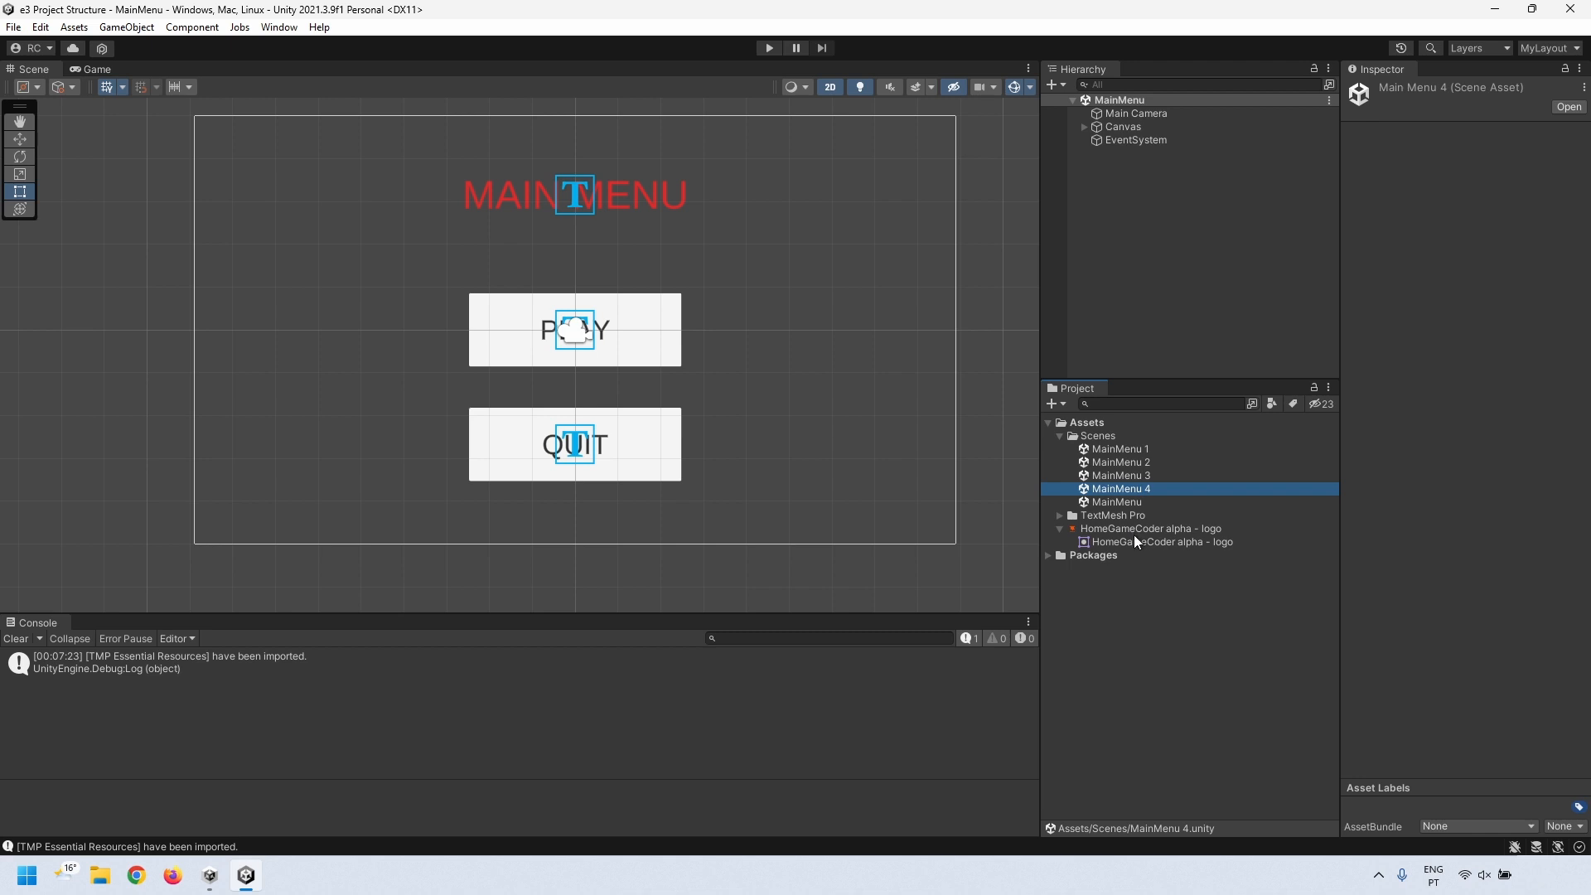
- Rename the scene MainMenu 1 as Intro and the scene MainMenu 2 as Level1
left_click(1135, 450)
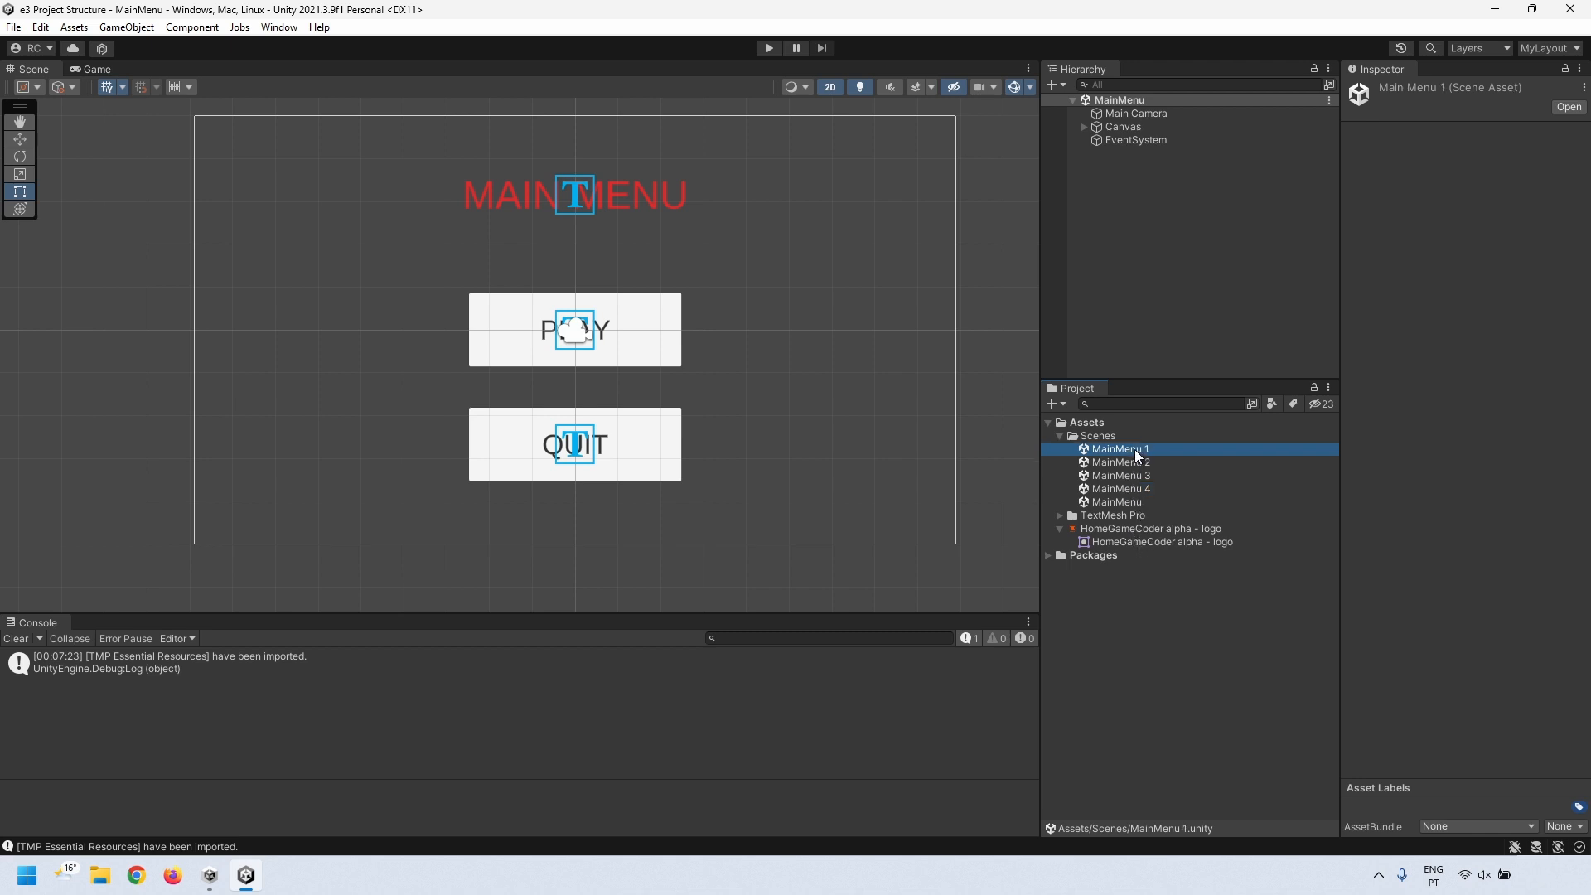
left_click(1135, 449)
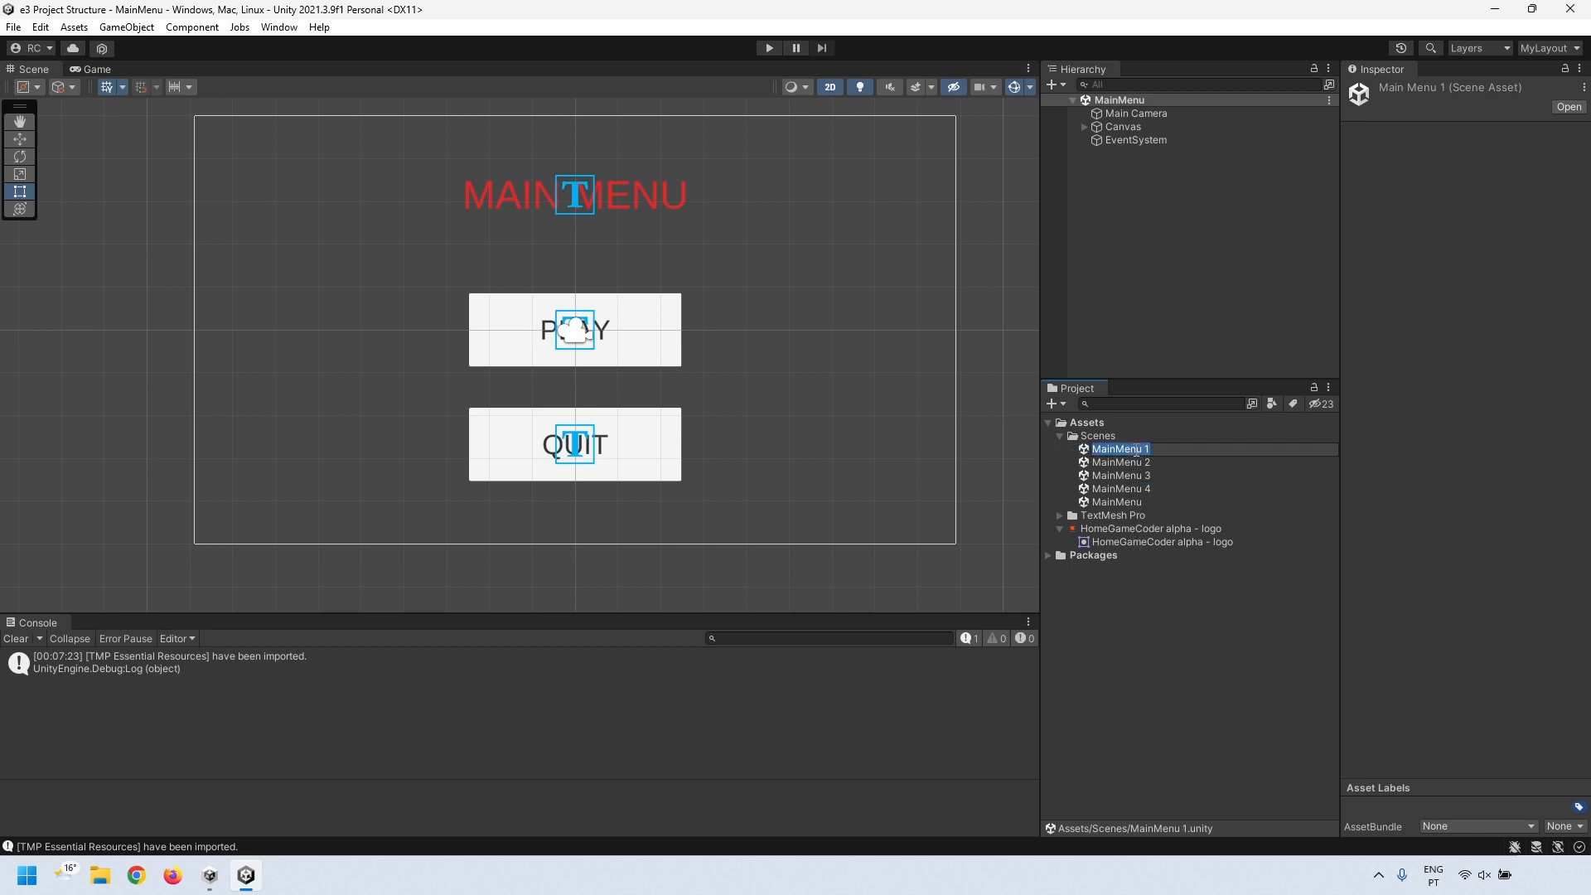
type("Intro")
left_click(1139, 464)
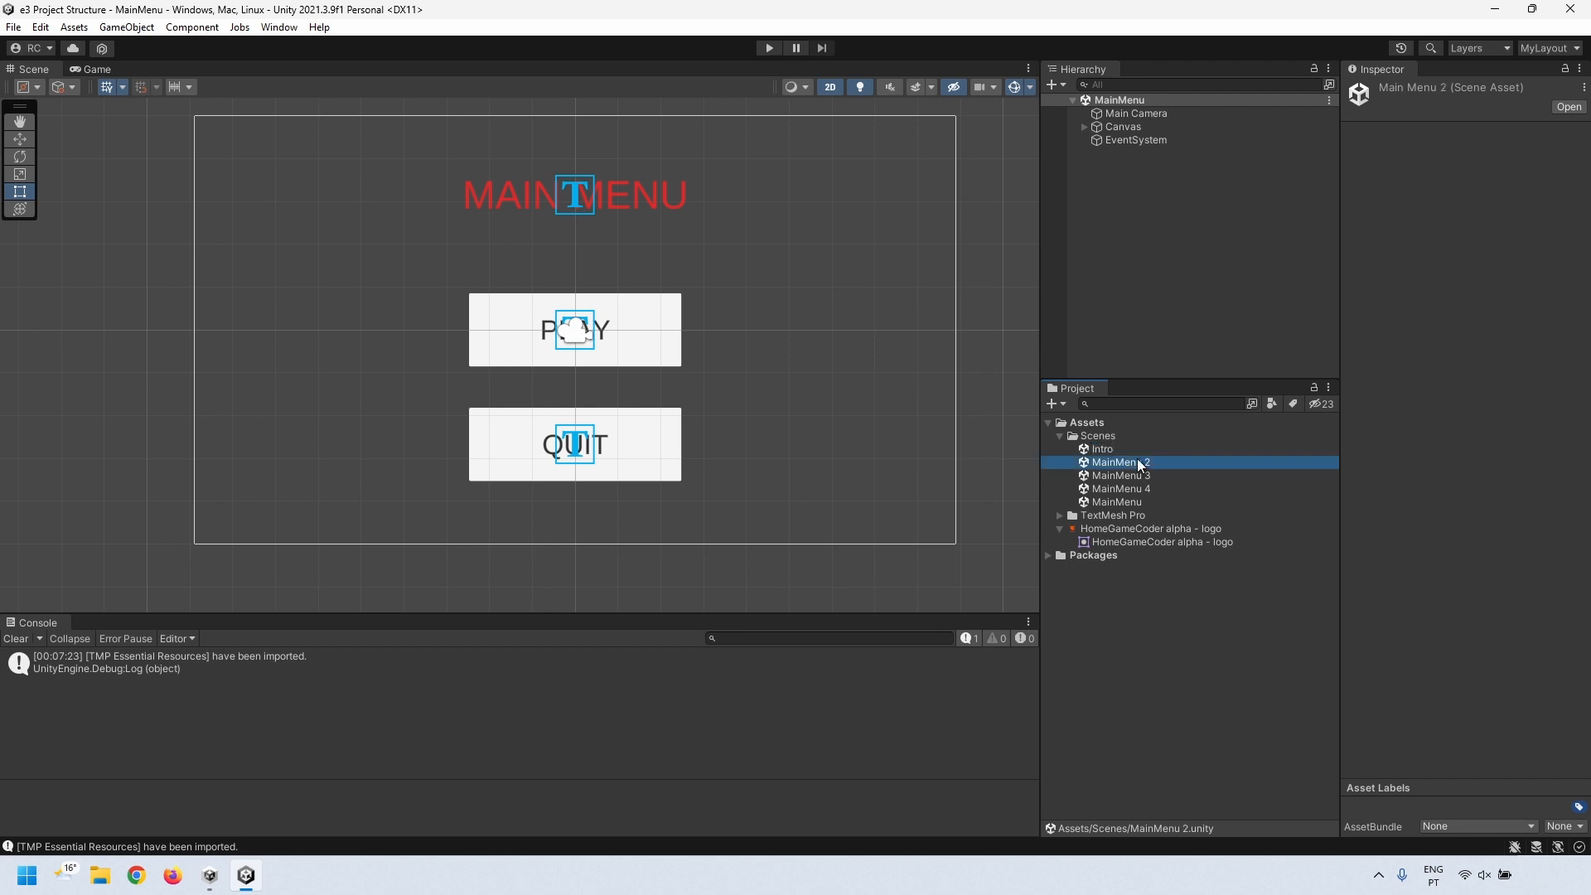
left_click(1139, 463)
type("Level1")
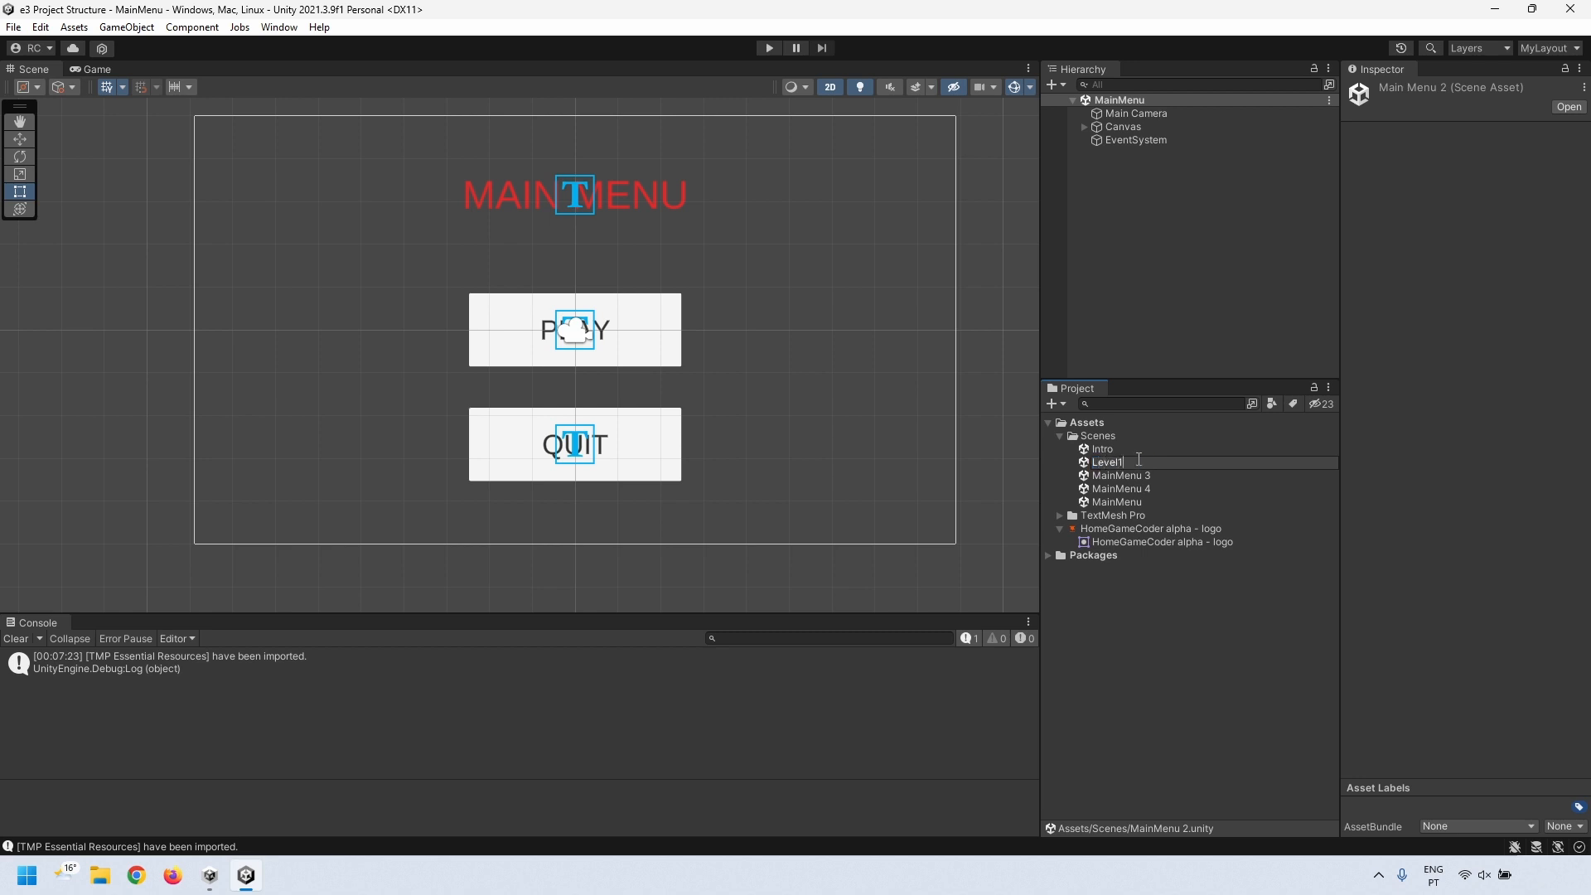
- Rename the scene MainMenu 3 as WinScreen
left_click(1139, 473)
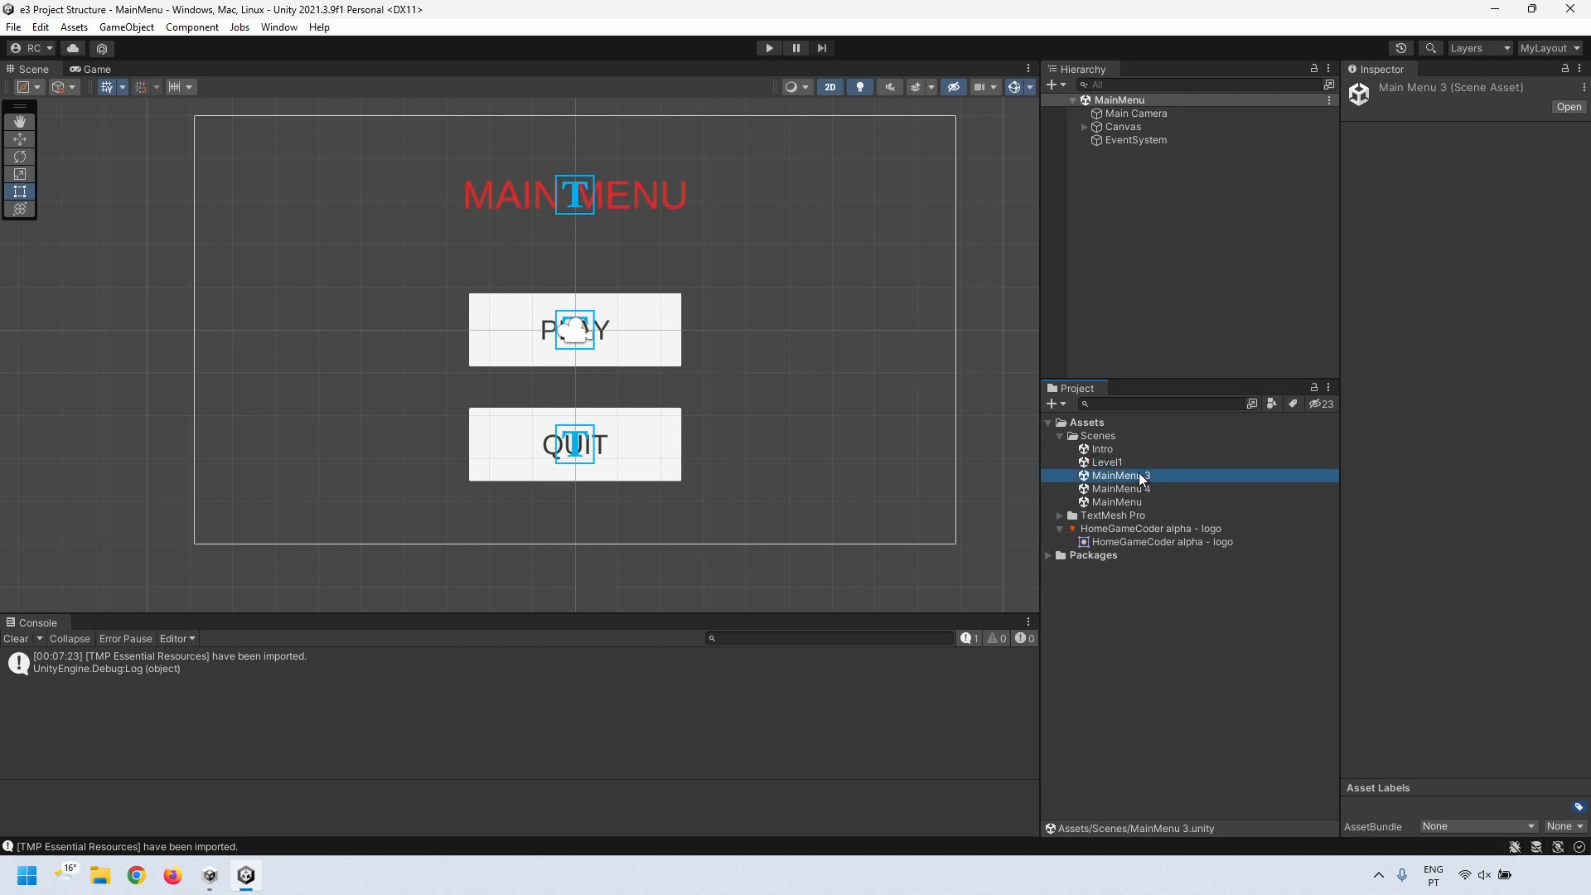
left_click(1139, 472)
type("WinScreen")
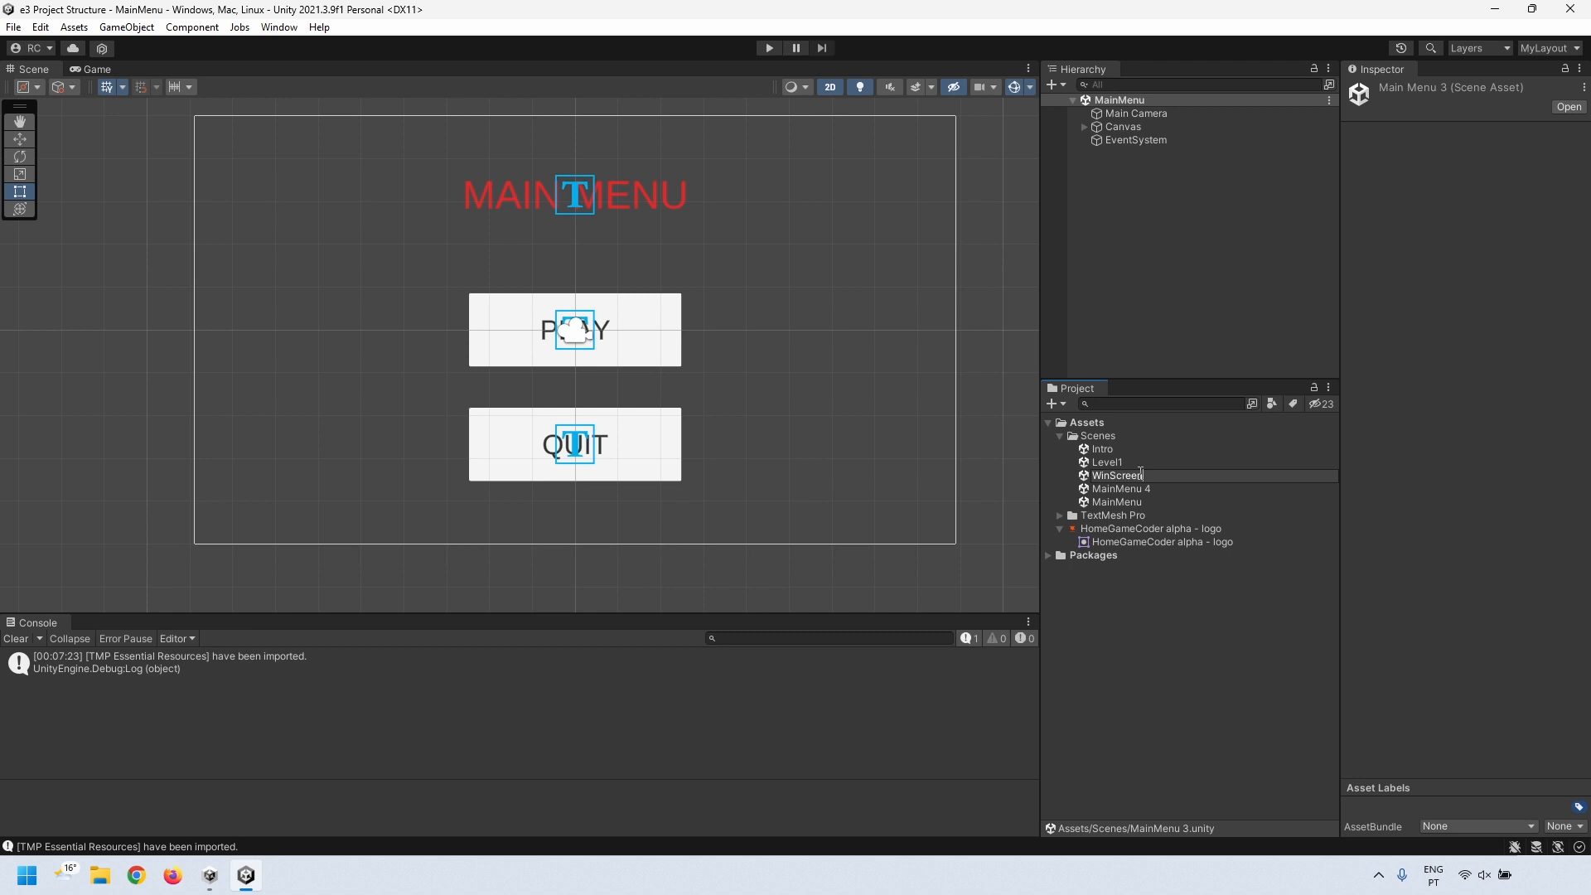
left_click(1131, 495)
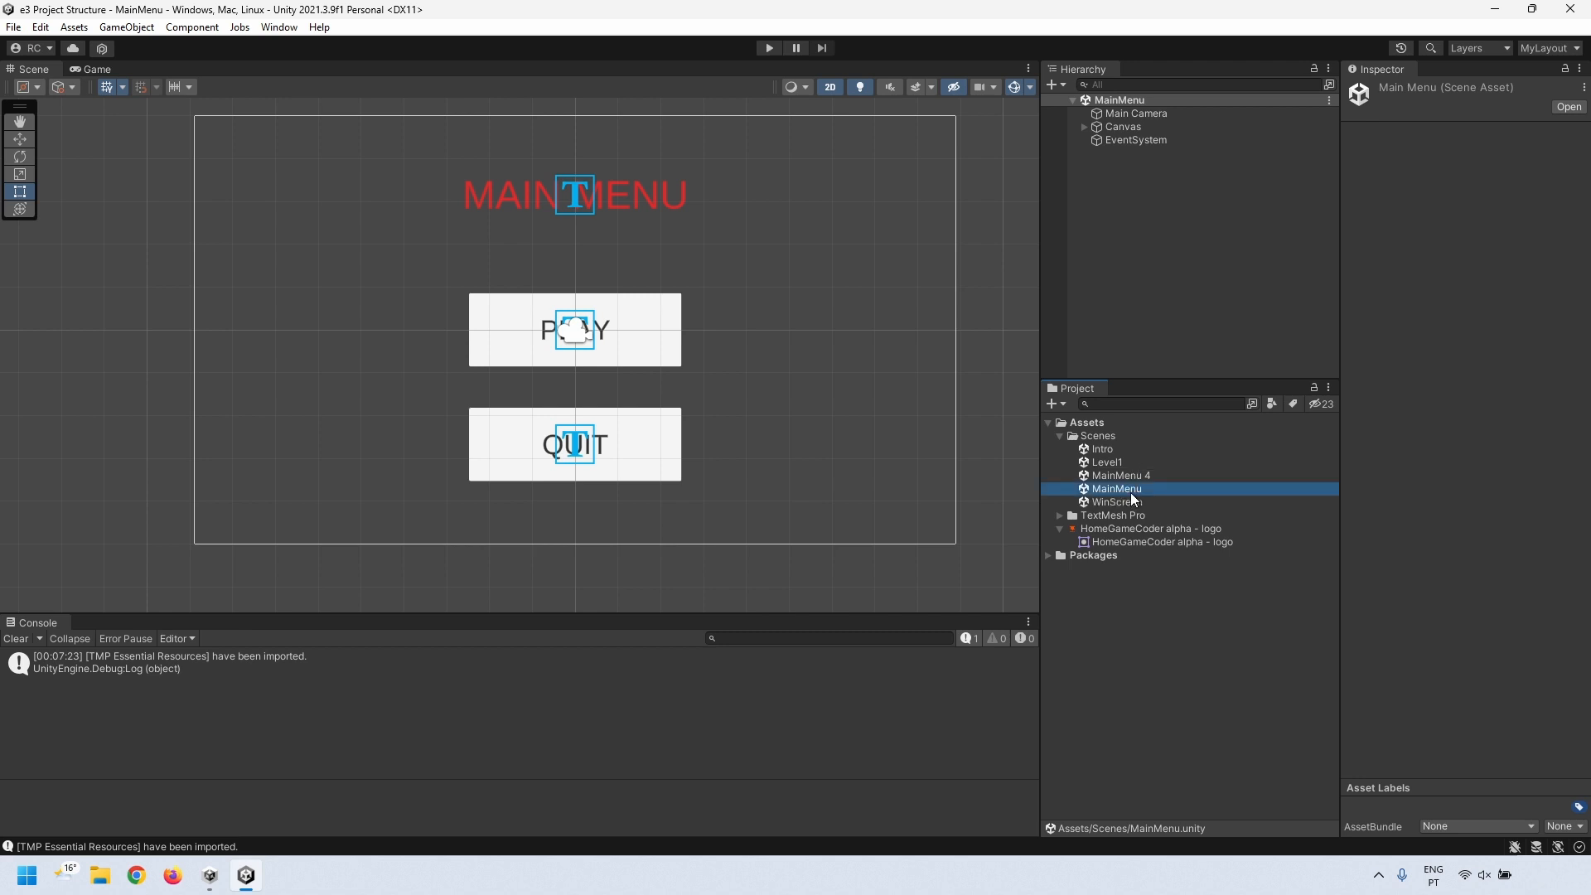
- Rename the scene MainMenu 4 as LoseScreen
left_click(1132, 476)
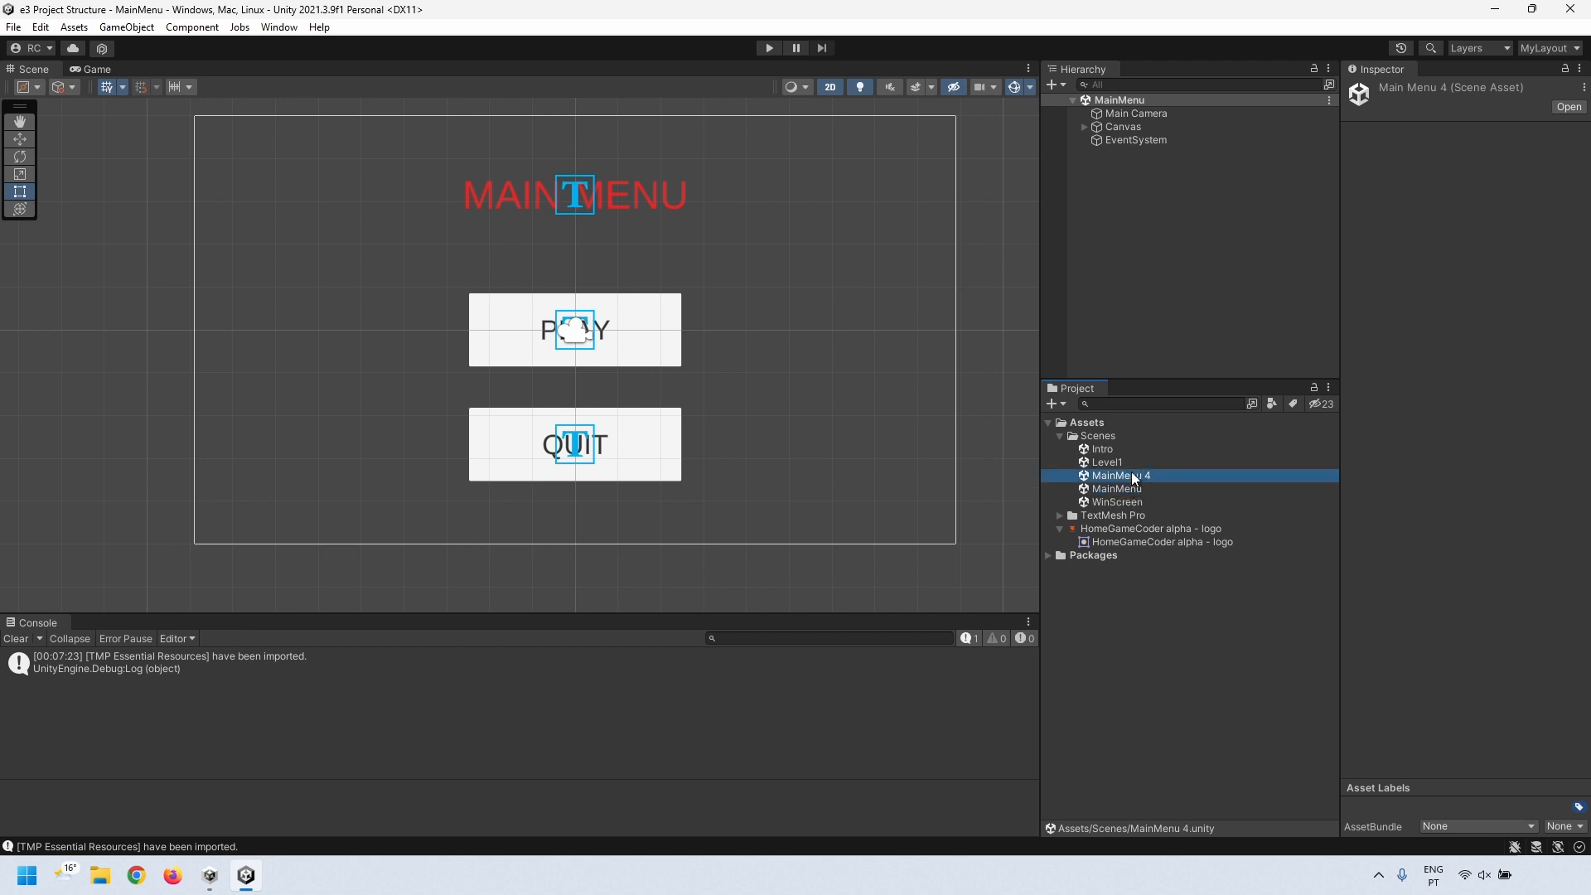
left_click(1132, 476)
type("Lo")
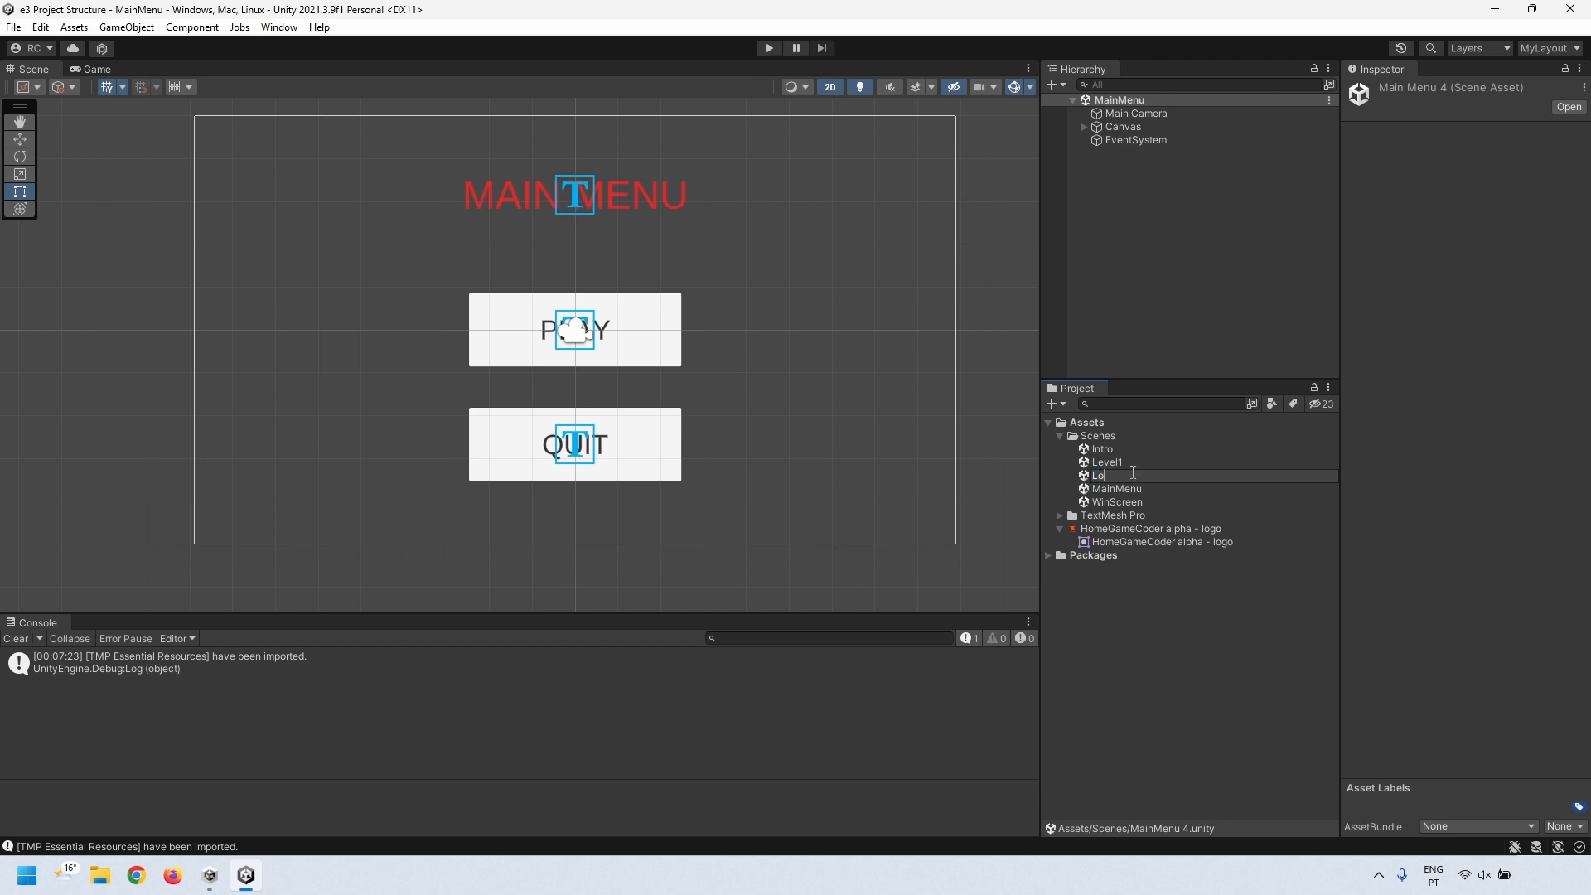
type("seScene")
key("Return")
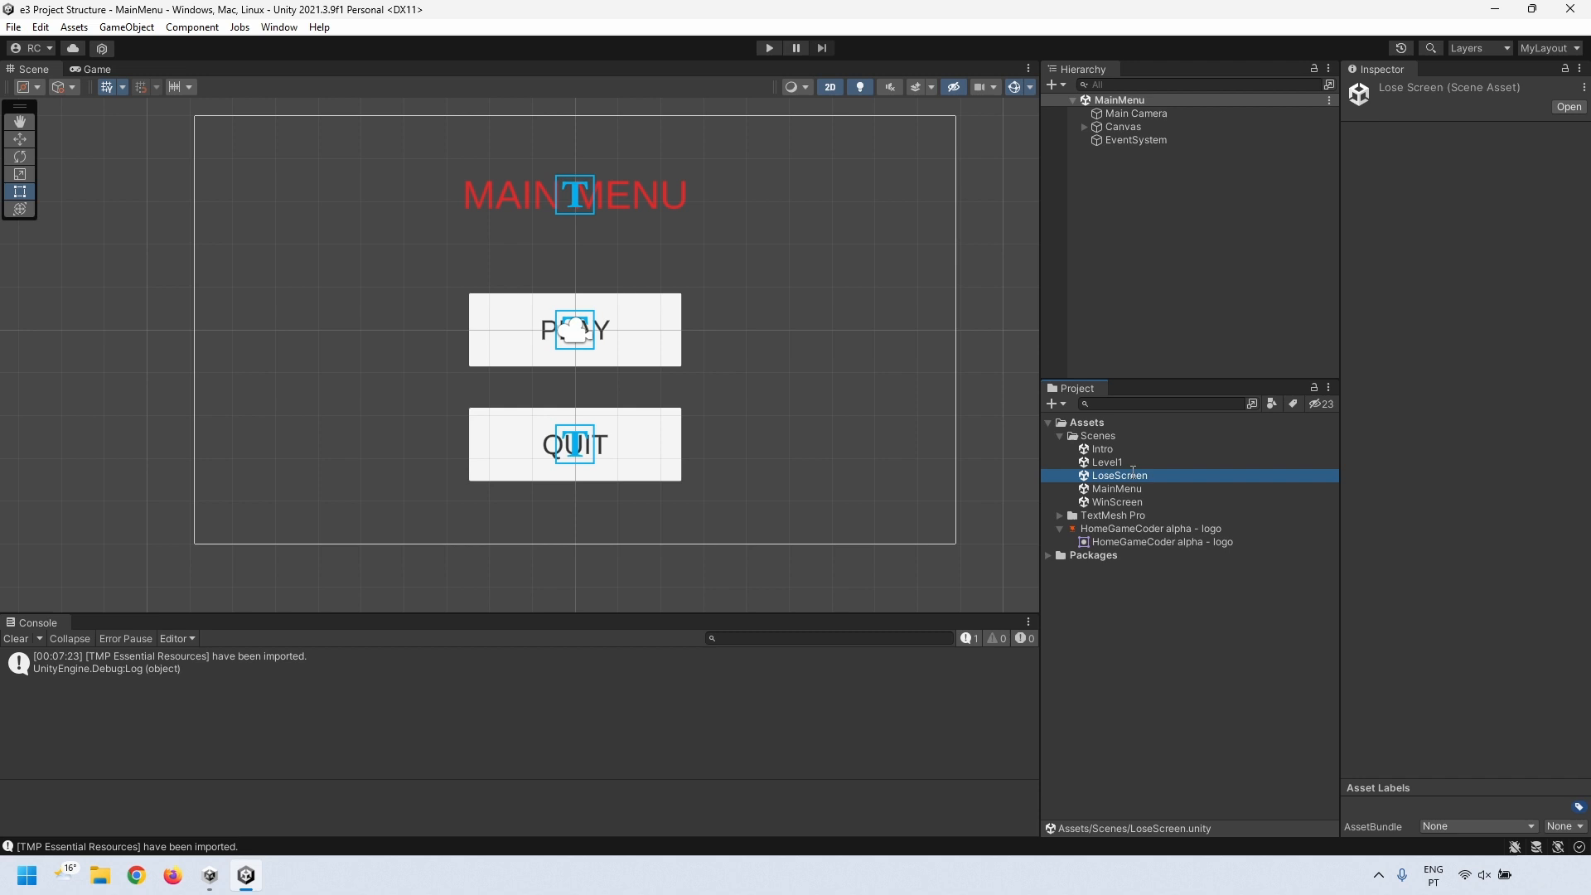
left_click(1110, 629)
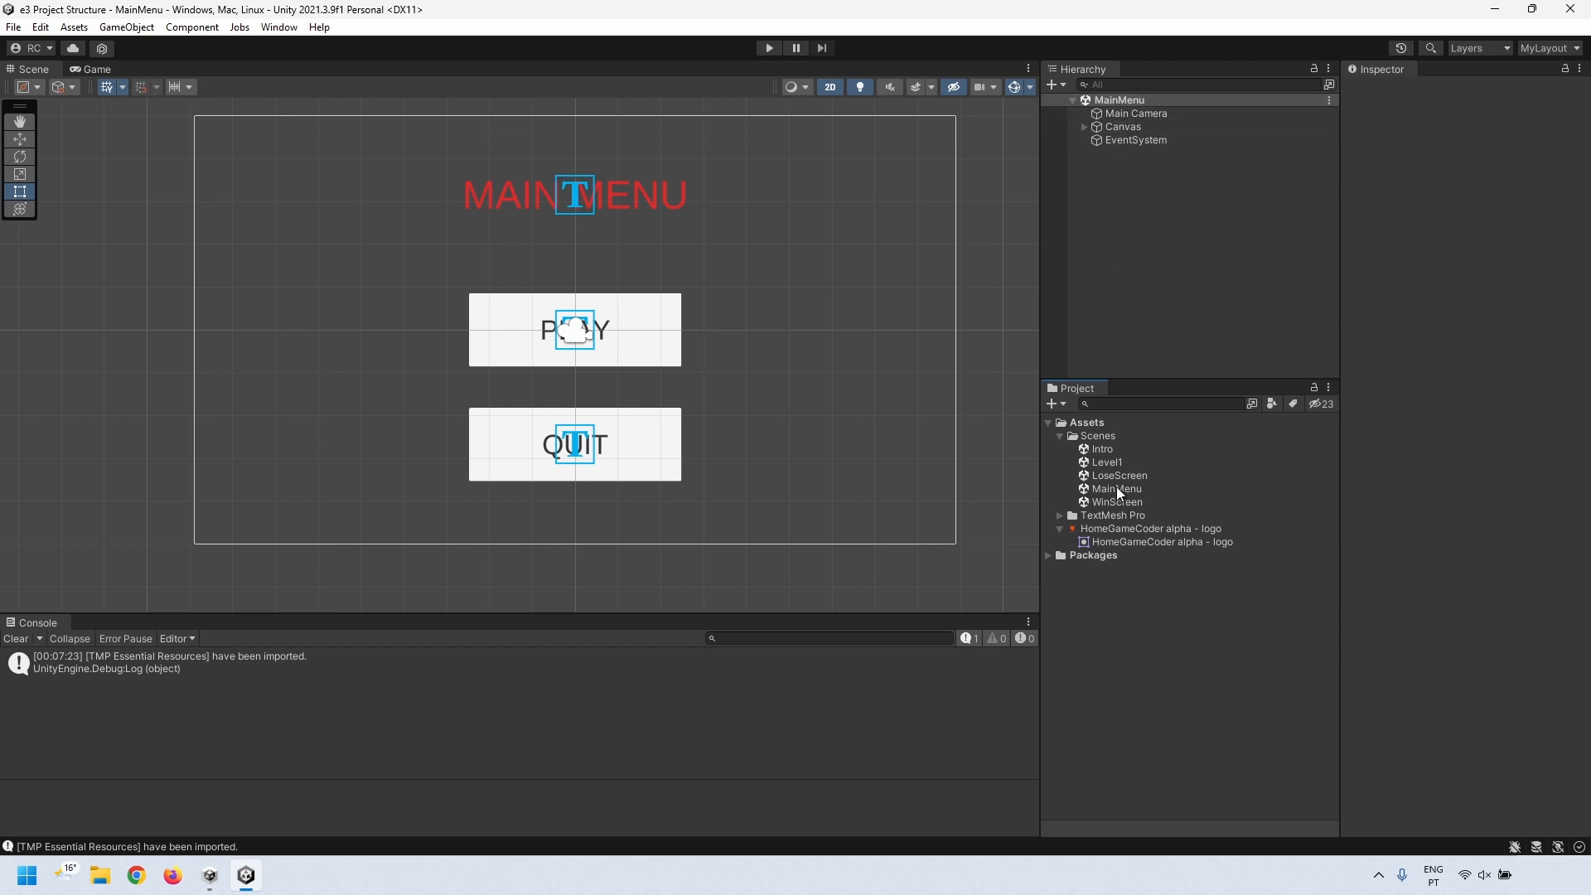
- Open the Intro scene and delete the Play and Quit buttons from its Canvas
left_click(1107, 449)
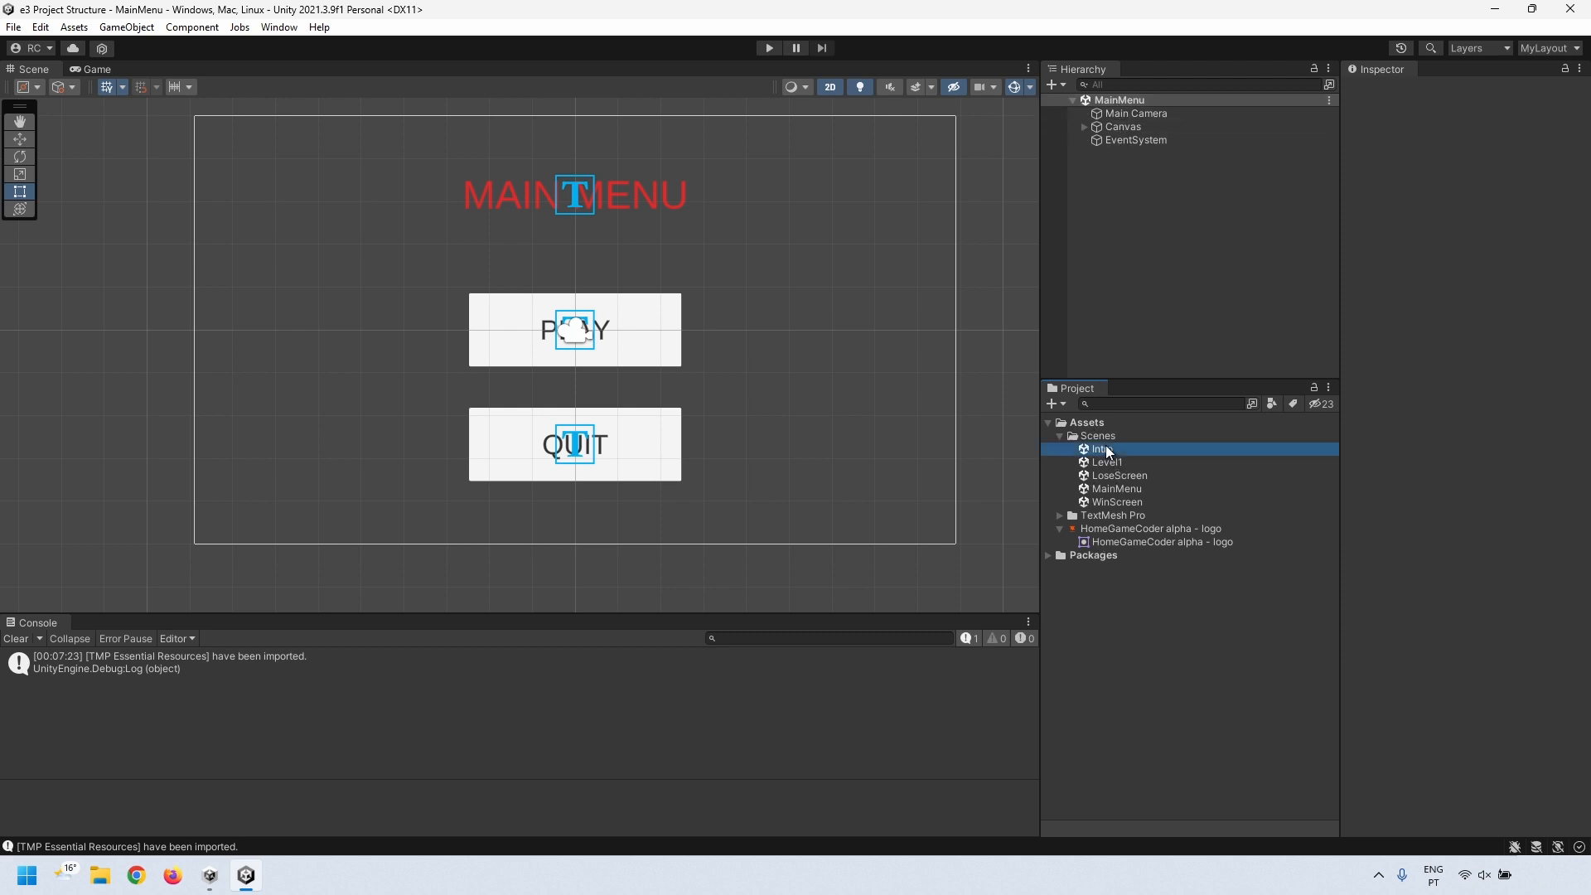
left_click(1105, 461)
left_click(1106, 474)
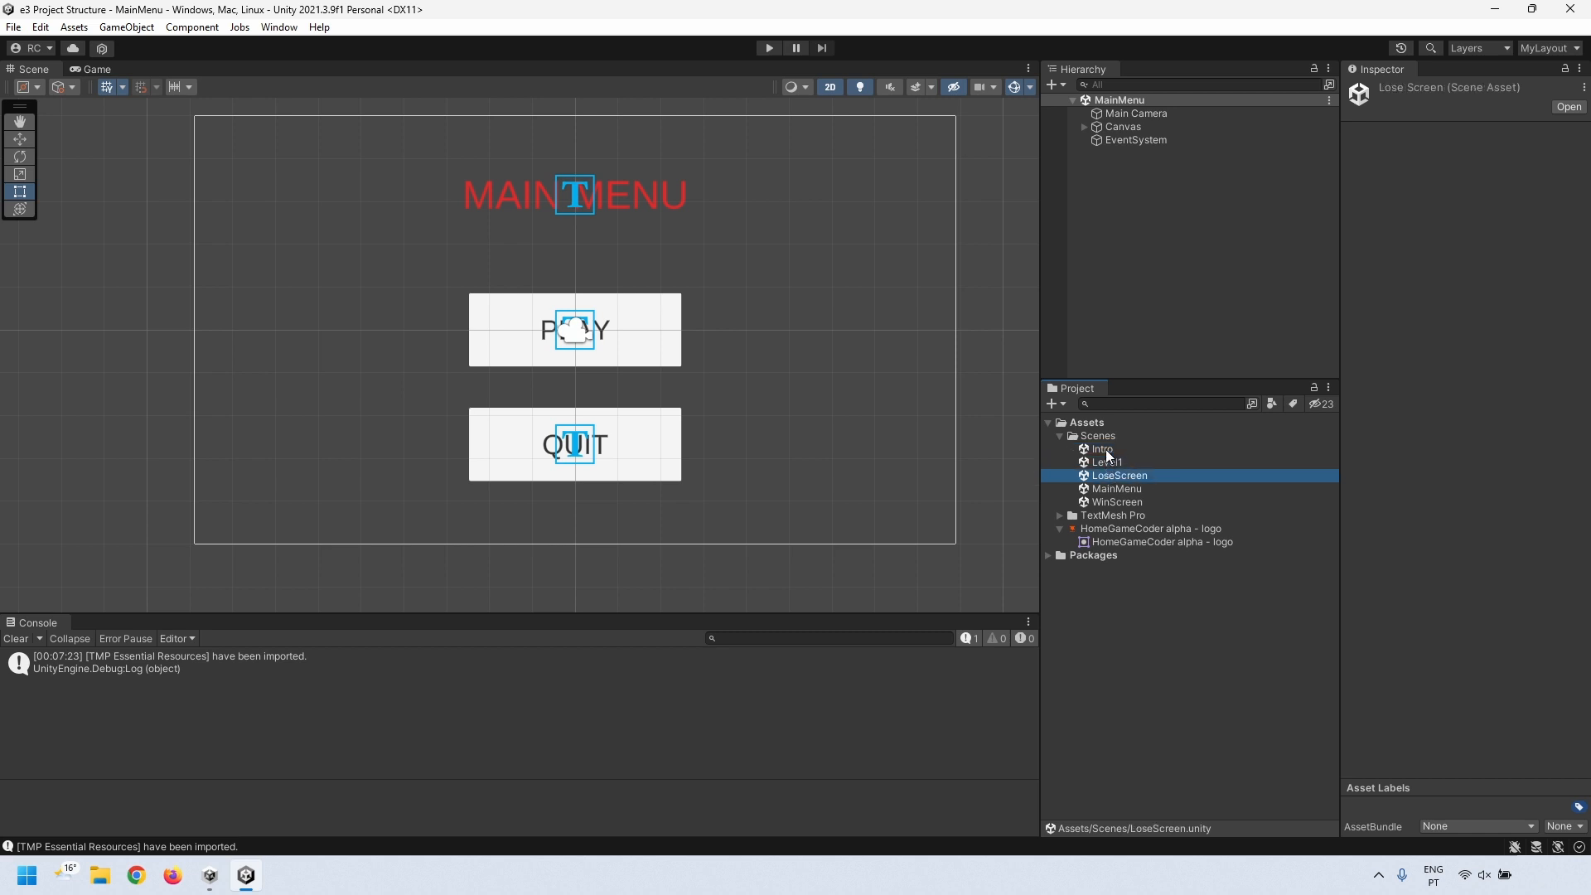
left_click(1106, 451)
double_click(1107, 451)
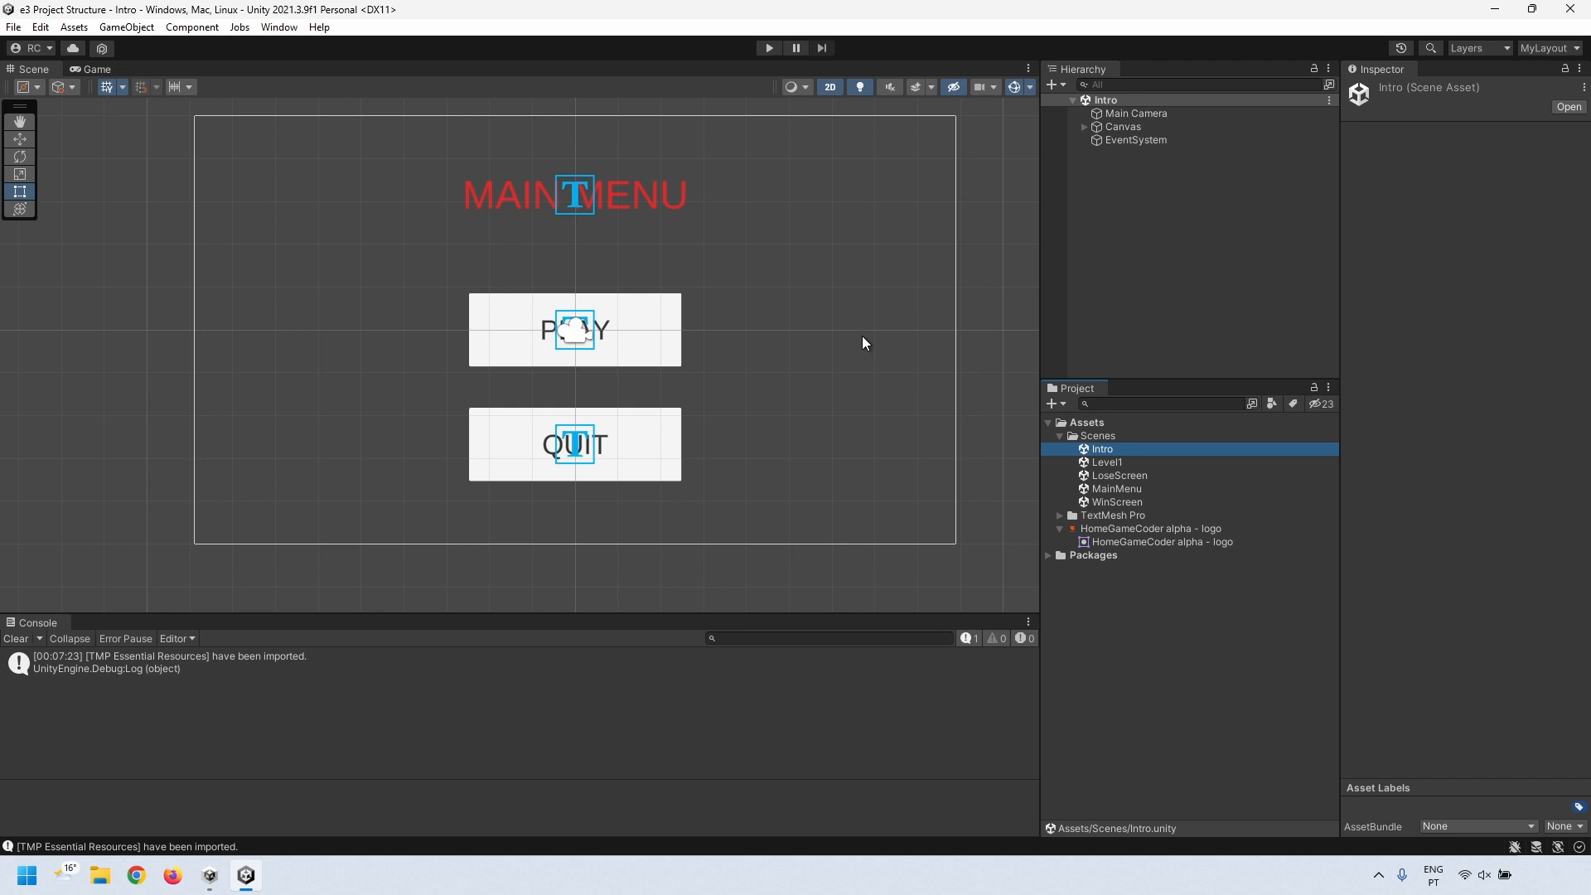
left_click(480, 451)
left_click(1084, 127)
left_click(1130, 153)
left_click(1132, 165, "shift")
key("Delete")
- Add the HomeGameCoder alpha - logo image to the Canvas, scale it down and centre it below the title
left_click_drag(1097, 529, 1131, 133)
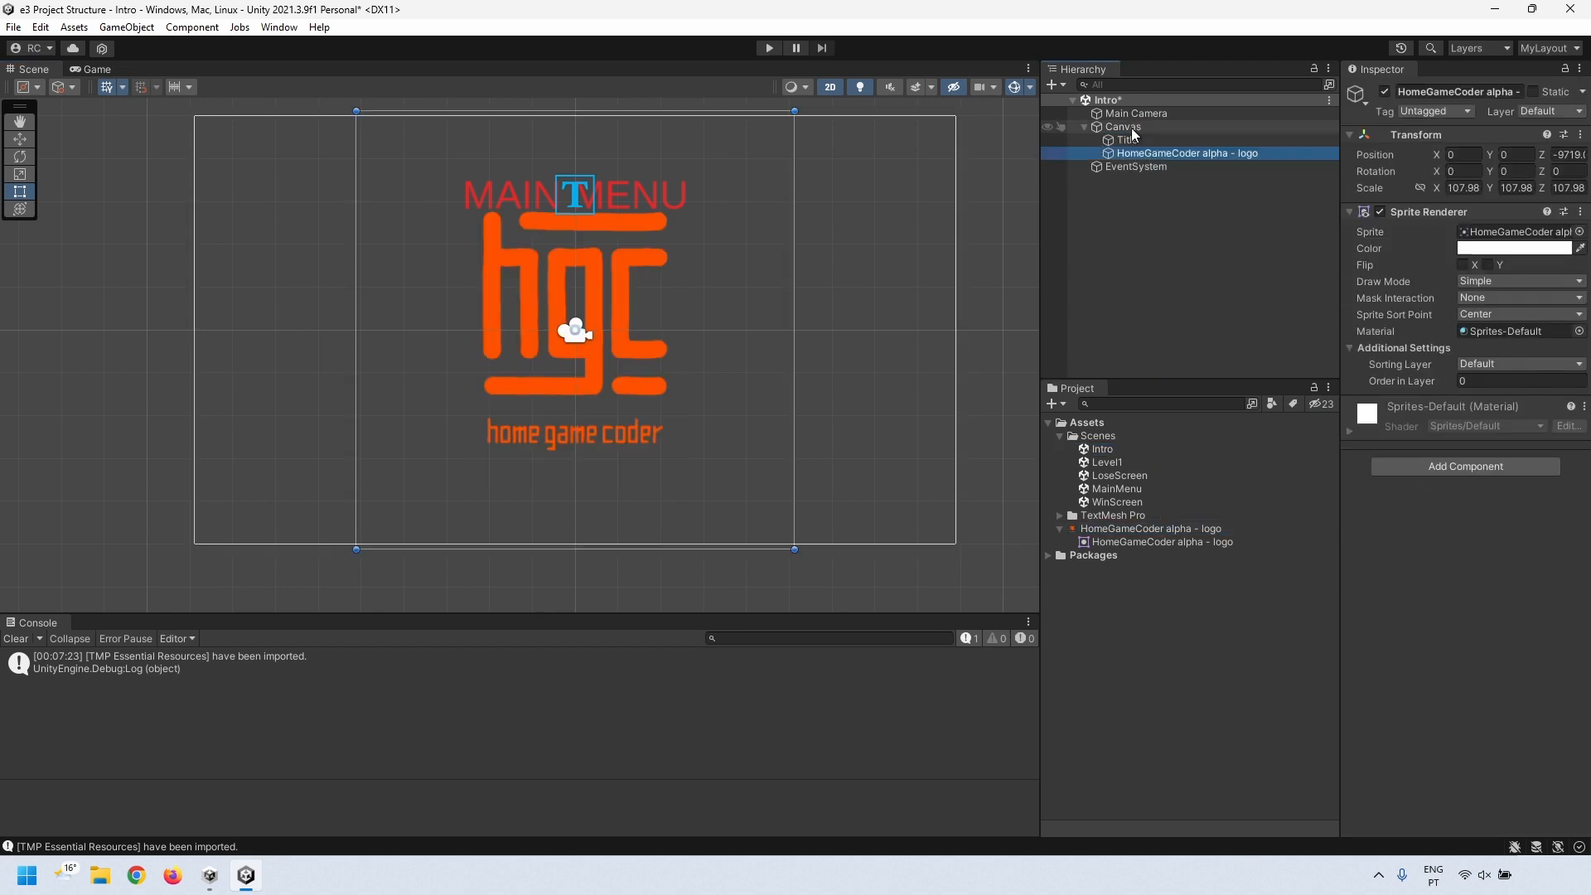
left_click_drag(794, 111, 593, 284)
left_click_drag(487, 416, 590, 409)
- Change the Intro title to "RANDOM BUTTON" with "the game" on a new line, in bold italic orange, tilted about 17 degrees
left_click(1127, 140)
left_click(1438, 418)
left_click_drag(1438, 414, 1284, 405)
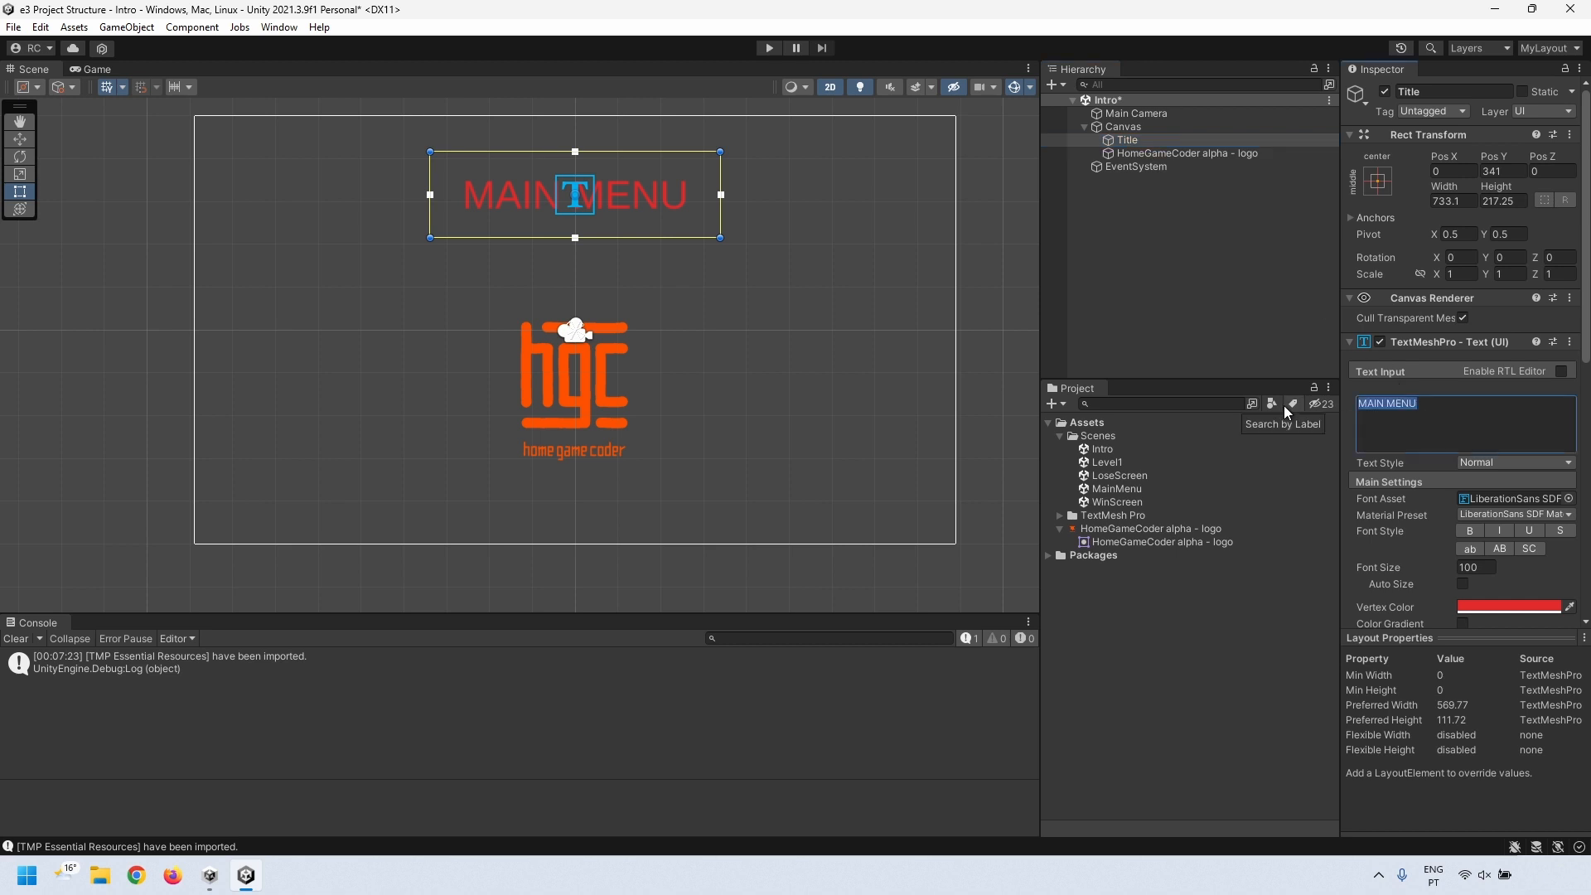
key("BackSpace")
type("RANDOM BUTTON")
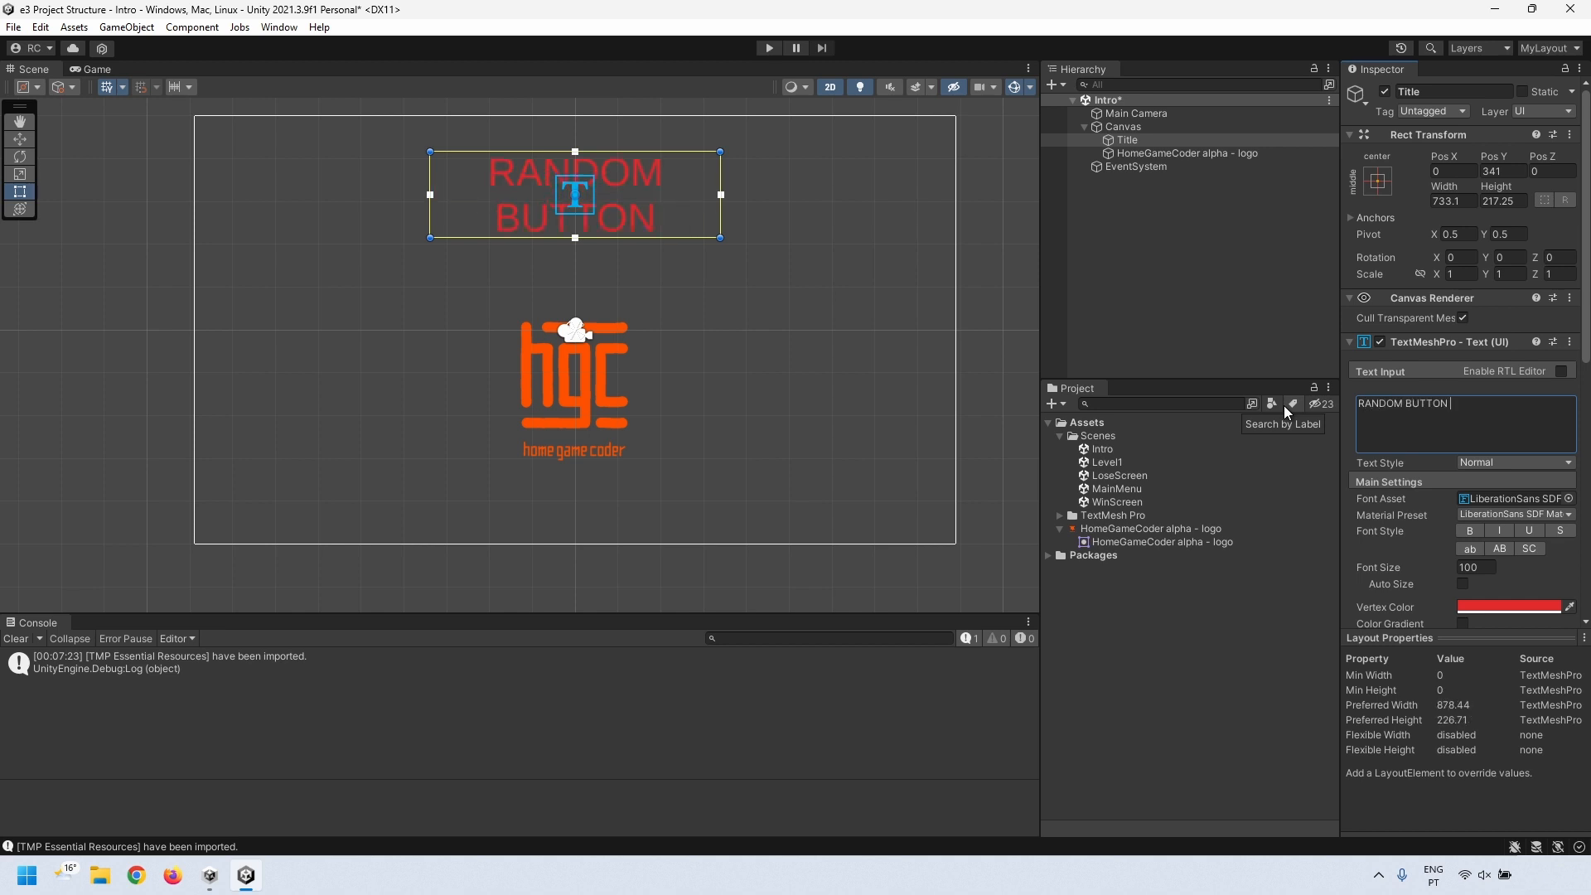
key("Return")
type("the game")
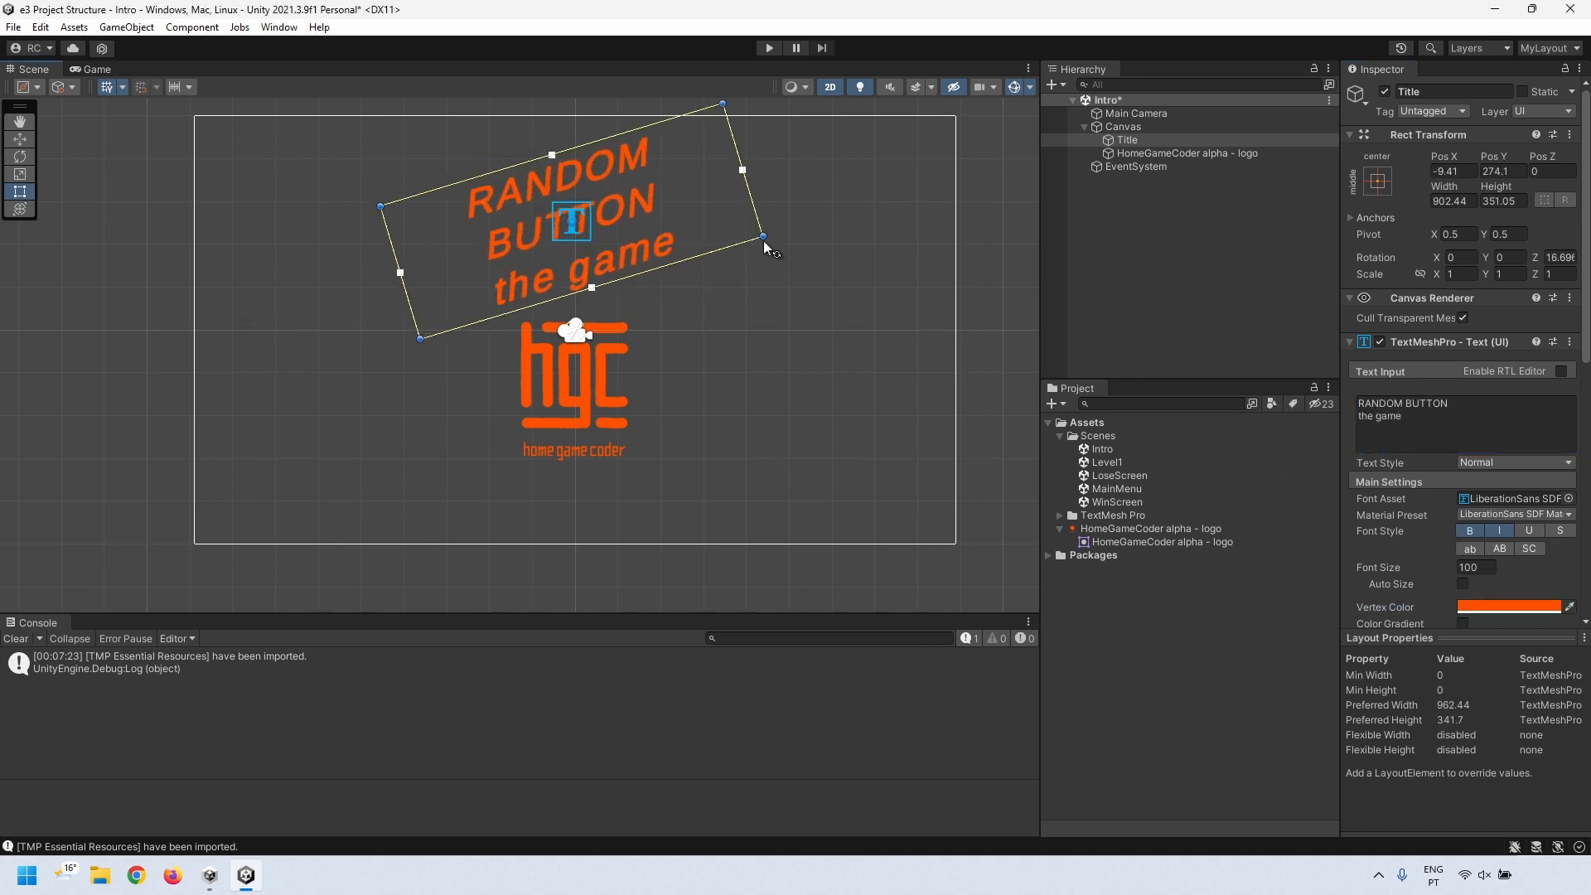
- Move the tilted title slightly lower and shrink the logo, placing it centred near the lower edge of the canvas
left_click_drag(763, 240, 668, 225)
left_click_drag(576, 389, 576, 443)
left_click_drag(614, 213, 624, 226)
left_click(580, 435)
left_click_drag(705, 571, 611, 476)
left_click_drag(530, 395, 577, 445)
- Open the WinScreen scene, saving the changes made to Intro
left_click(1100, 629)
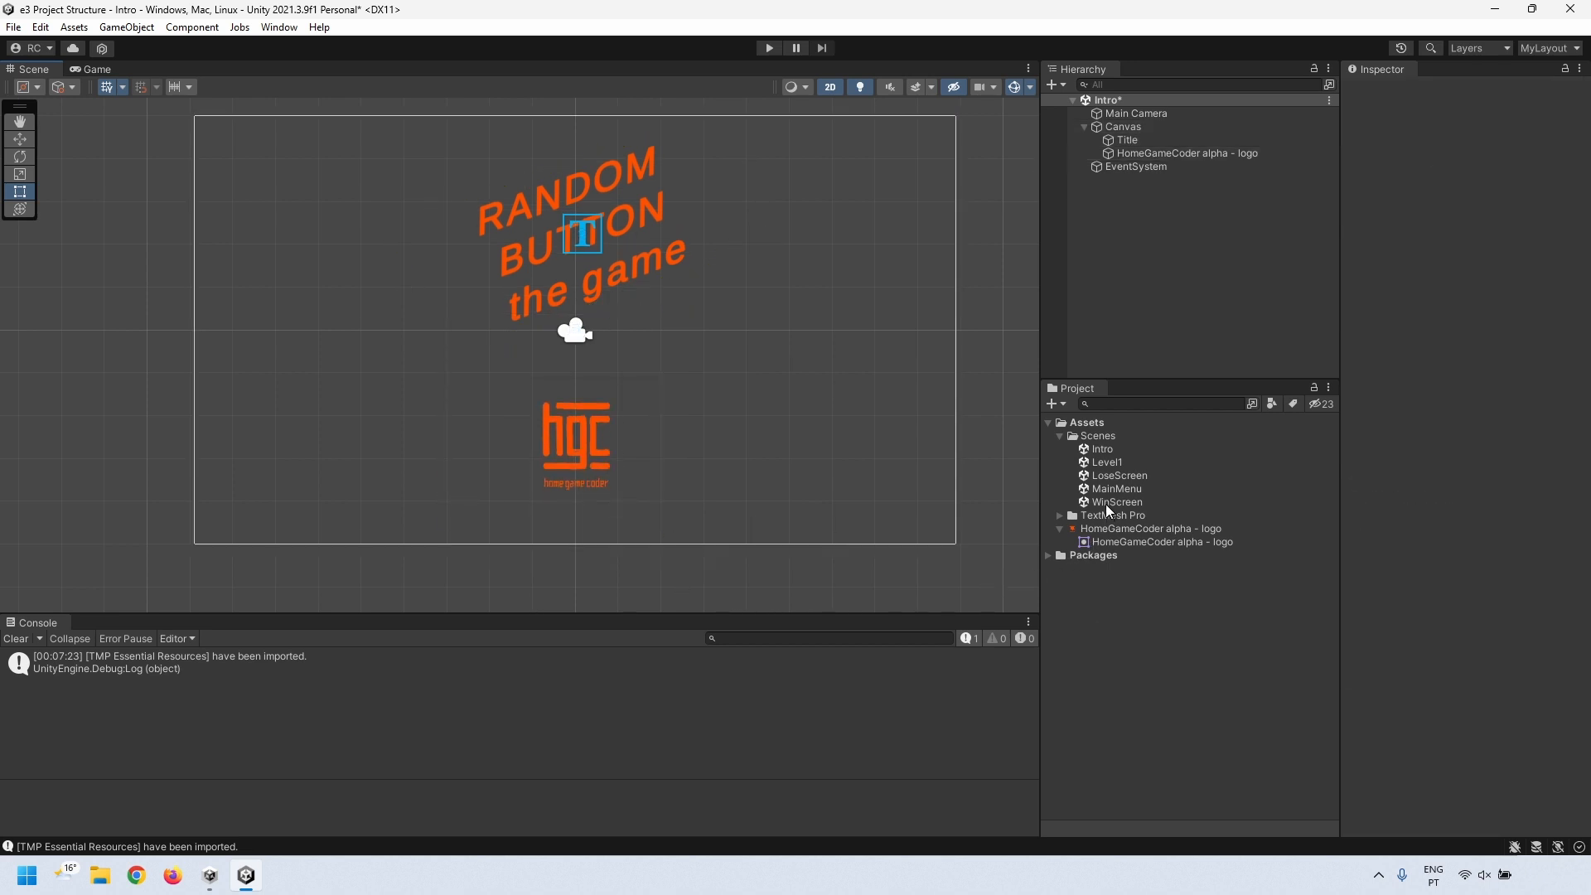
double_click(1109, 502)
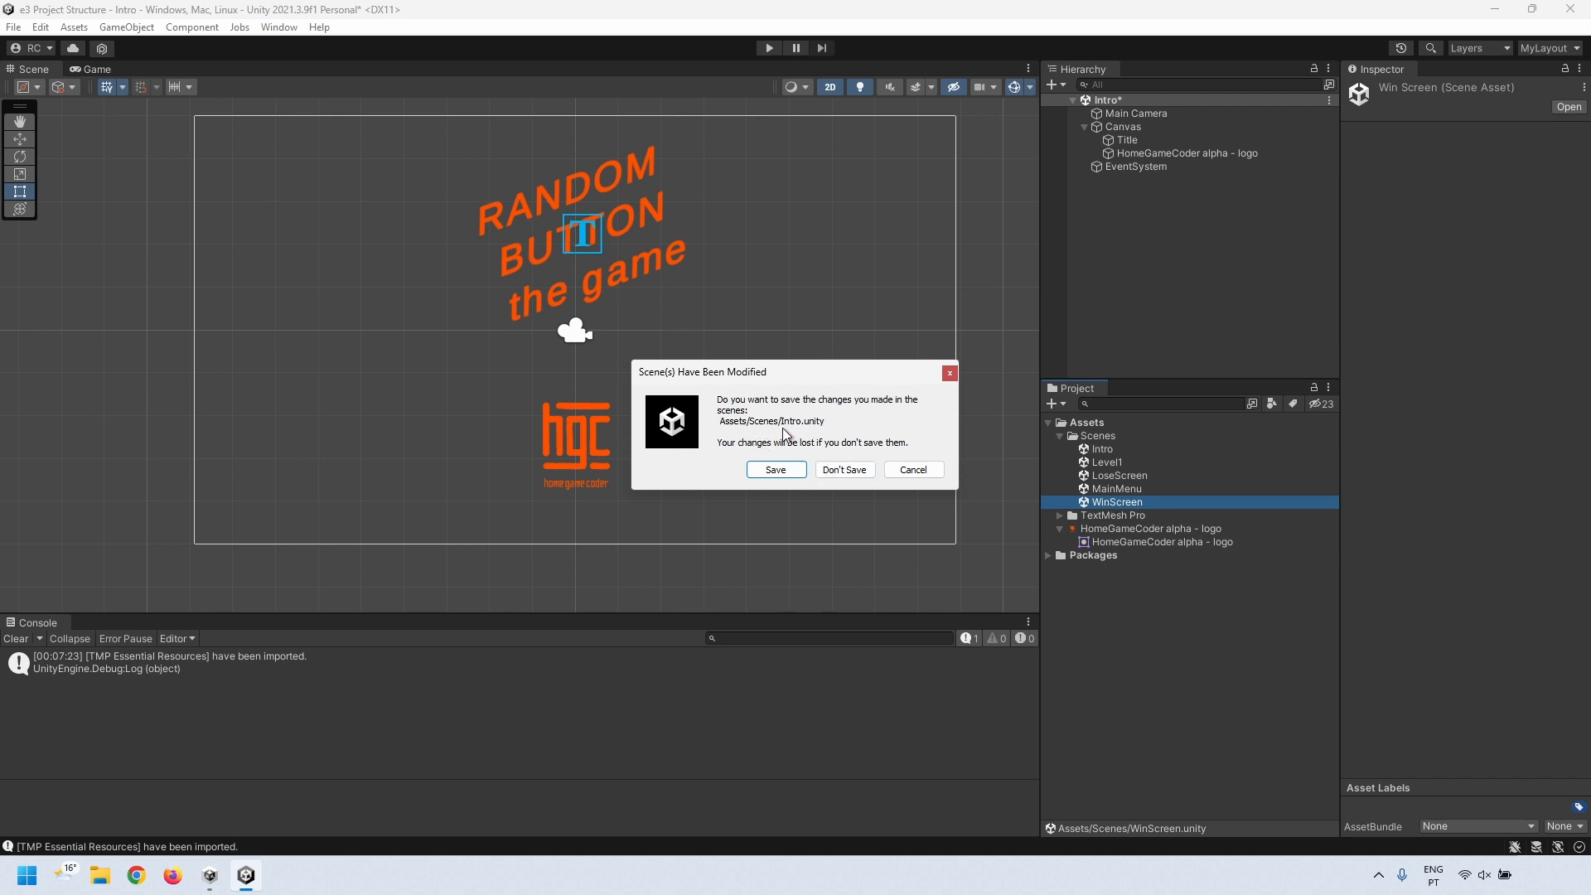
left_click(770, 476)
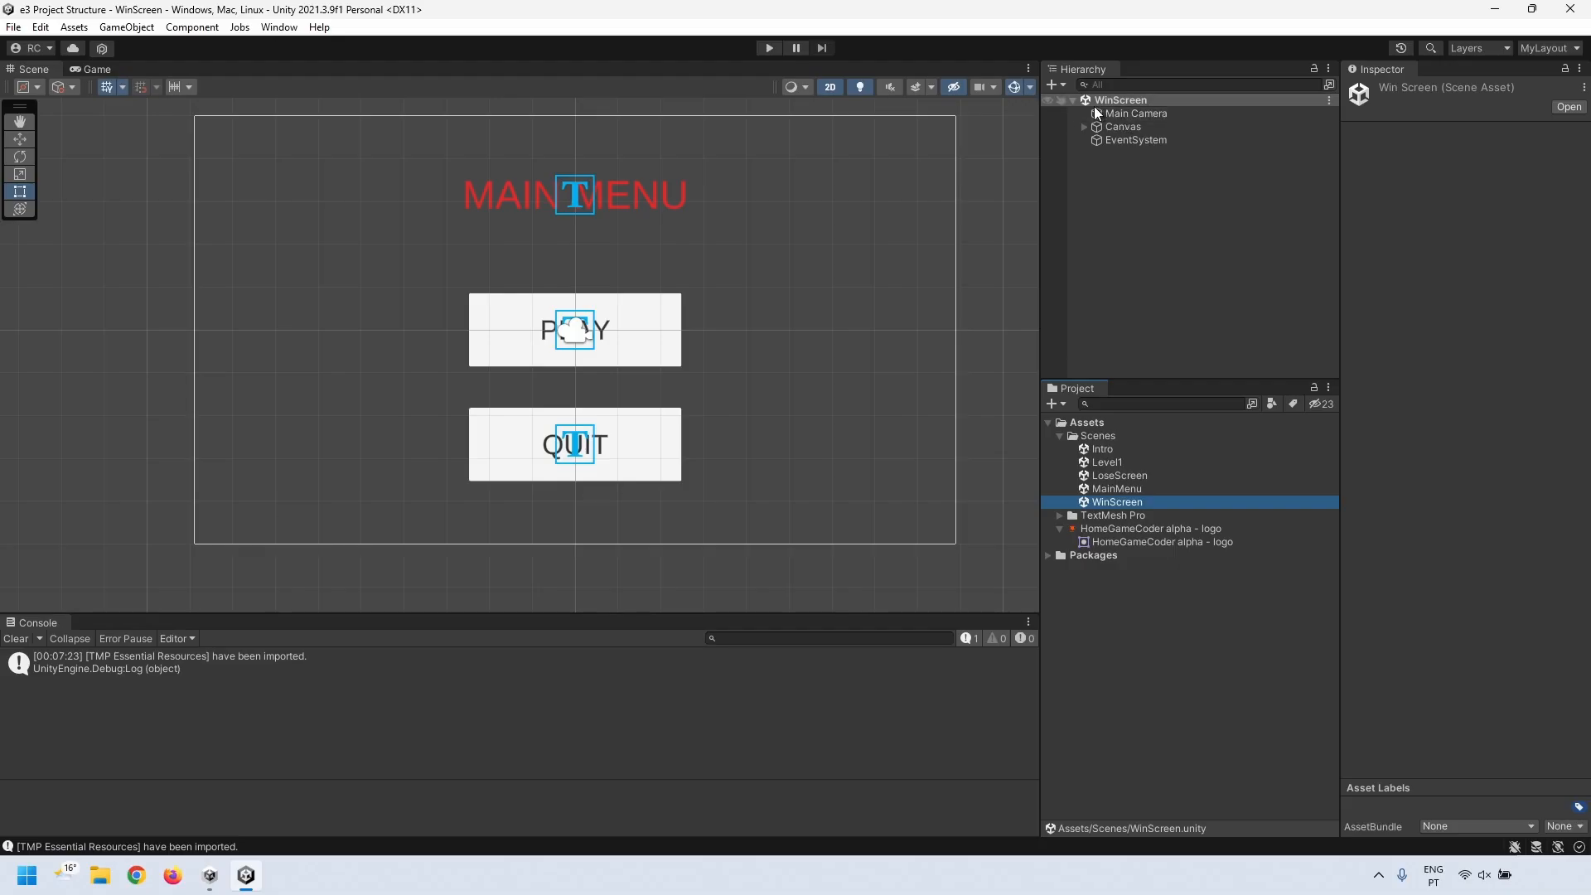
- Set the Main Camera's background in WinScreen to light green
left_click(1131, 114)
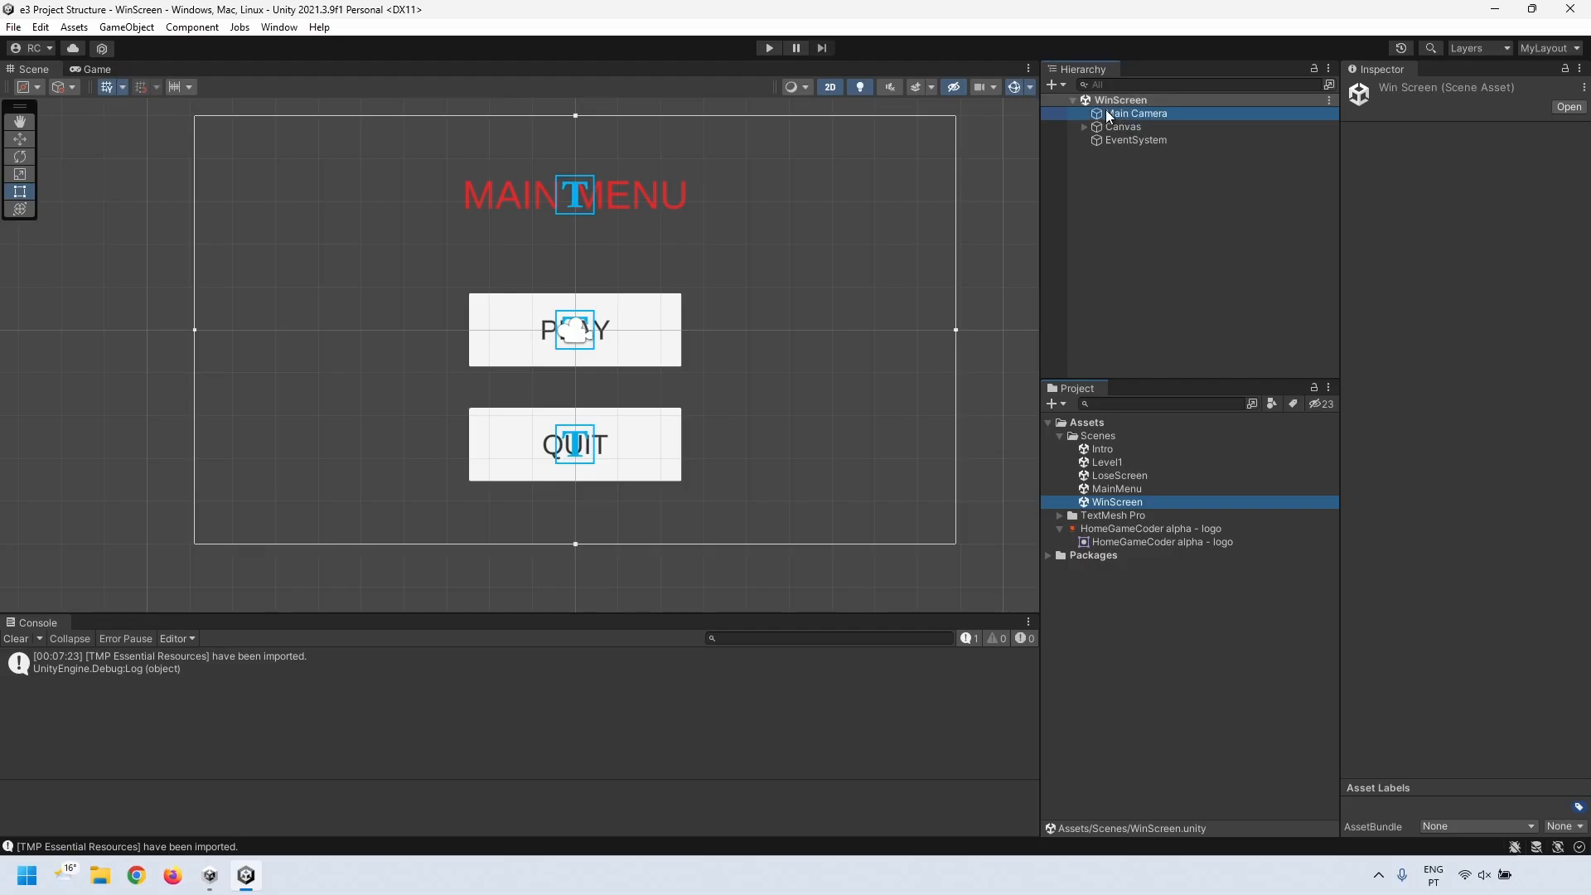
left_click(1498, 246)
left_click(1448, 301)
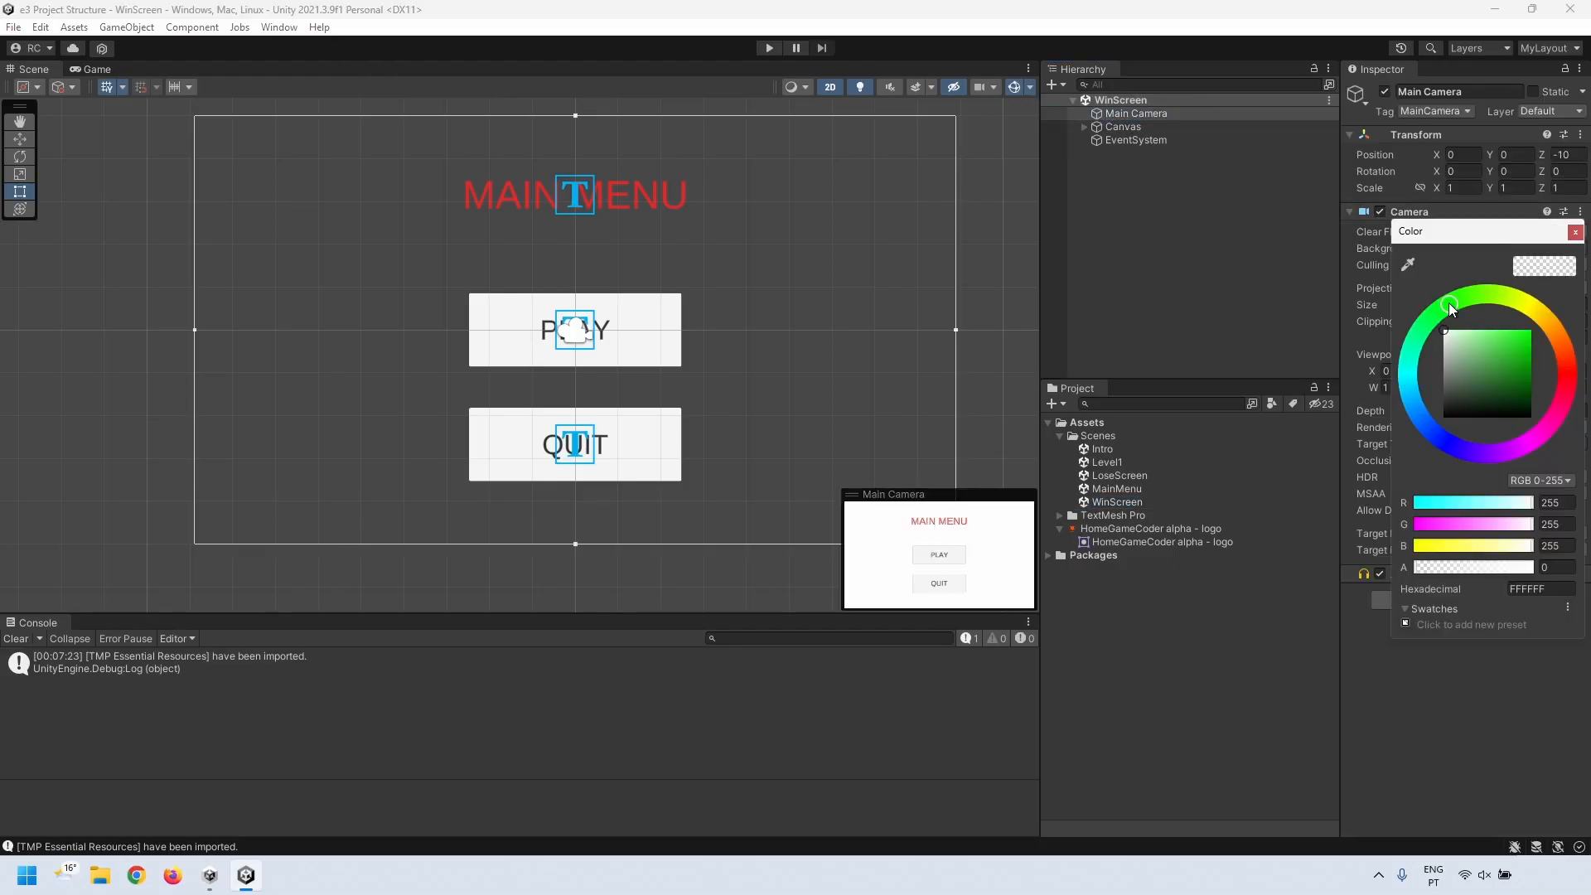
left_click(1464, 346)
- Change the WinScreen title text to WINNER and its vertex color to dark green
left_click(1084, 126)
left_click(1127, 153)
left_click(1366, 402)
type("WINNER")
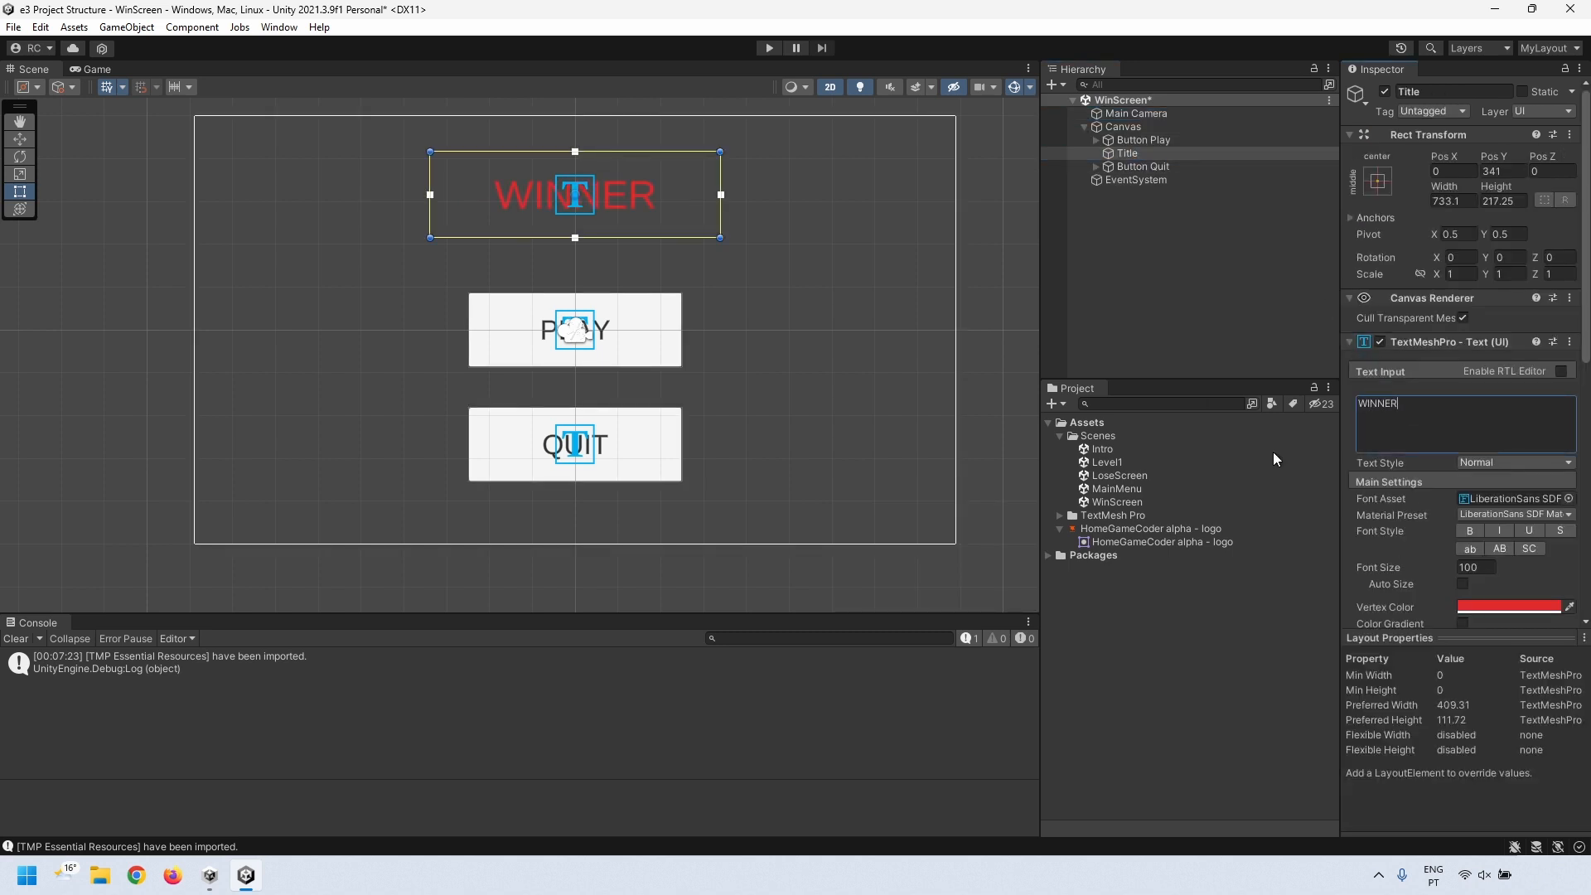
left_click(1546, 607)
left_click(1451, 522)
left_click(1498, 596)
- Delete the Play and Quit buttons from the WinScreen Canvas
left_click(94, 70)
left_click(1125, 166)
left_click(1117, 142, "ctrl")
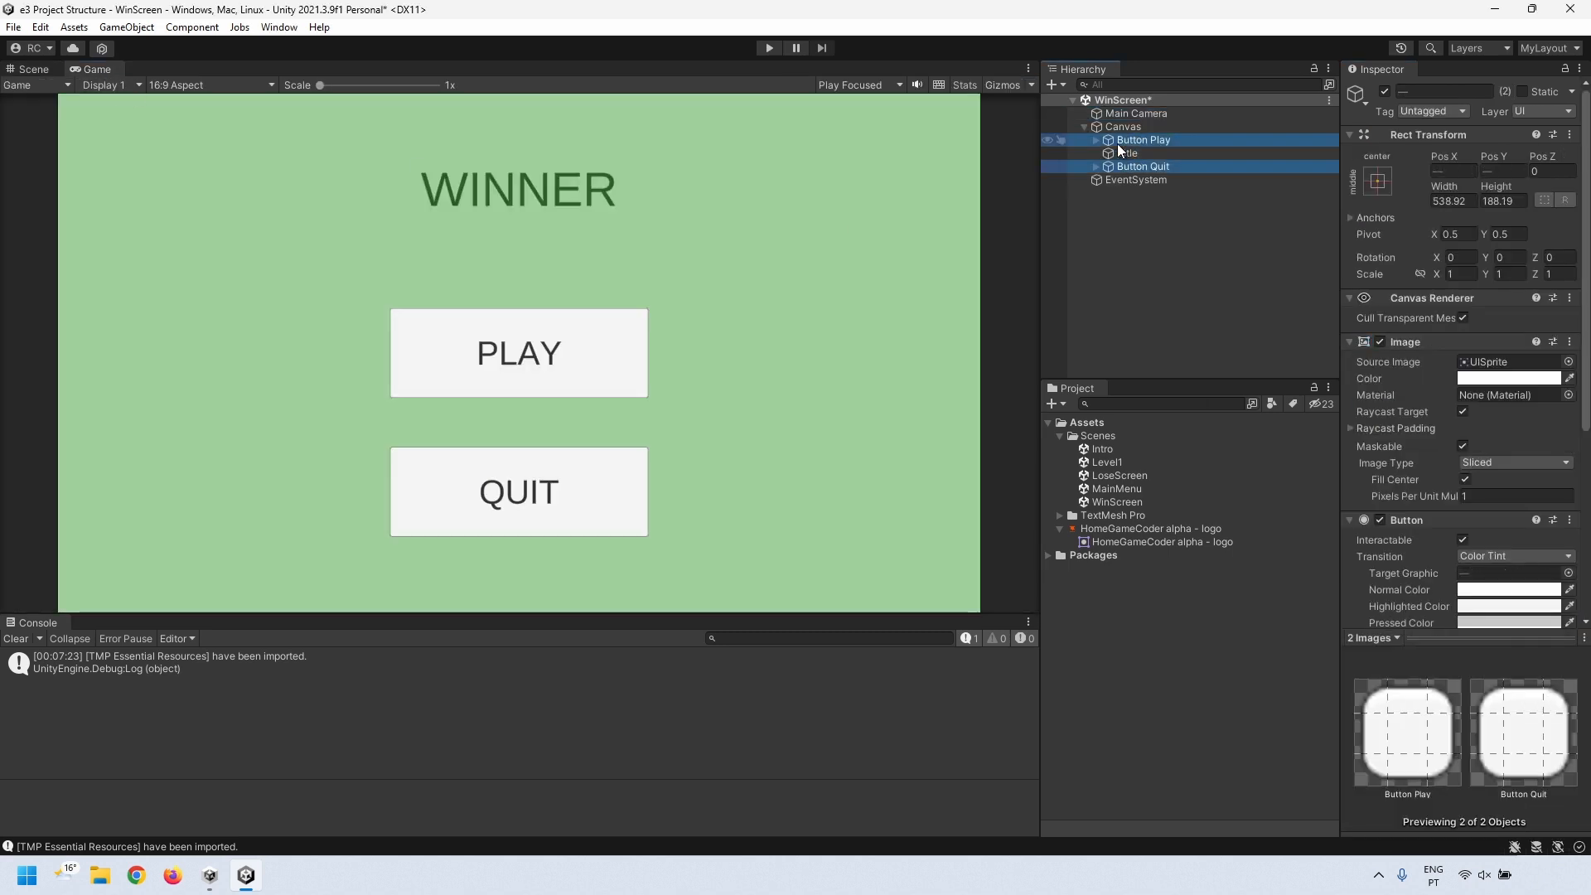
key("Delete")
- Enlarge and centre the WINNER title, tilt it about 21 degrees, and set it to bold italic with font size 200
left_click(1126, 139)
left_click(34, 69)
left_click_drag(845, 438, 835, 346)
left_click(1475, 567)
type("200")
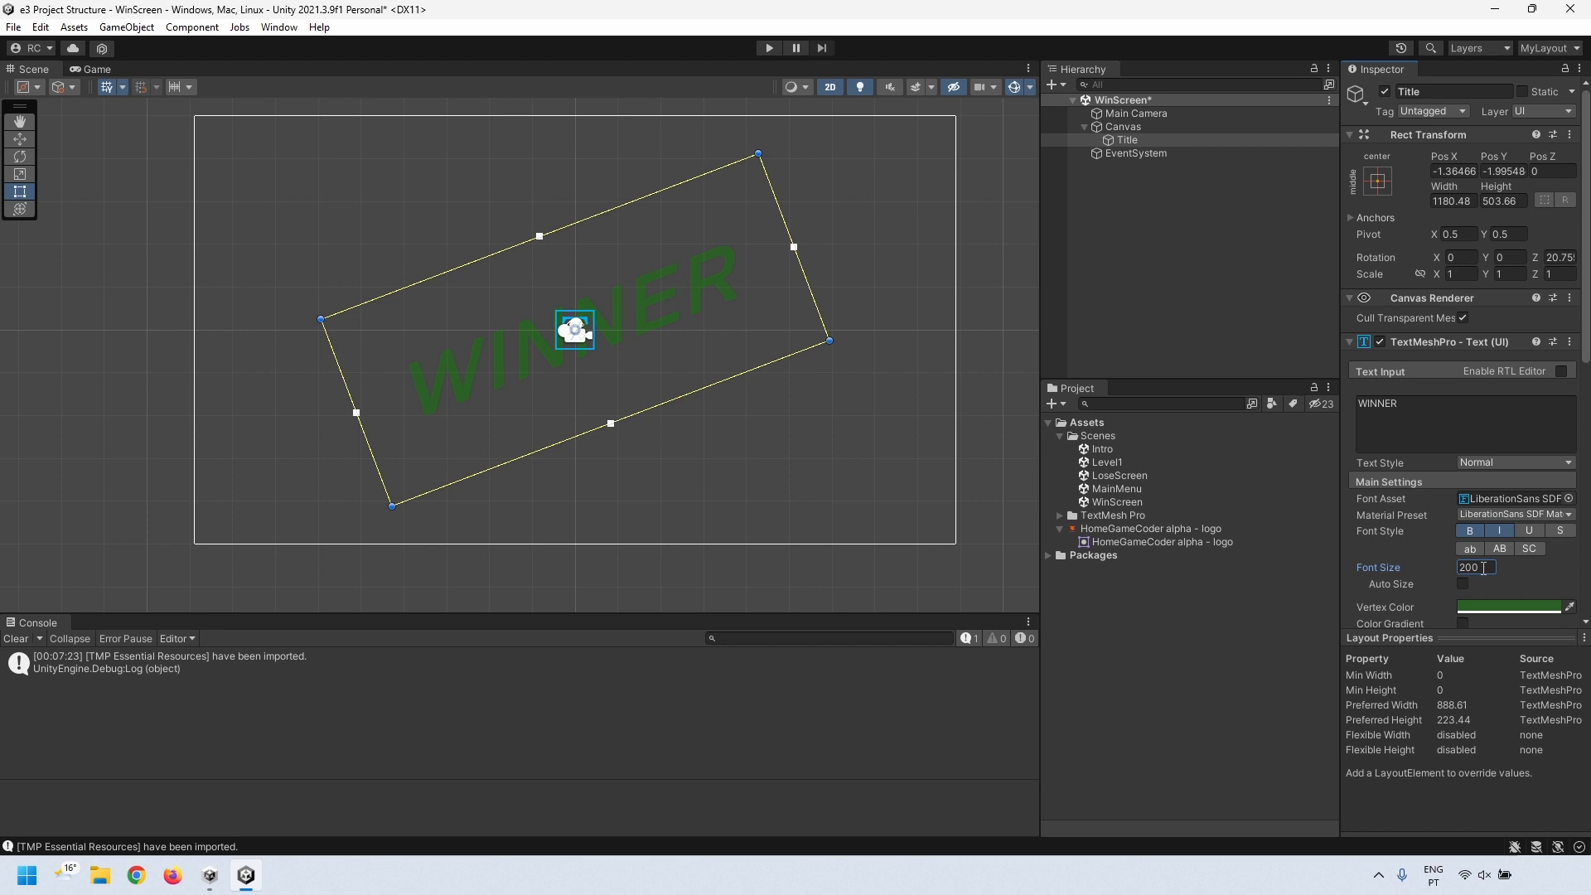
left_click(1169, 212)
left_click(1141, 113)
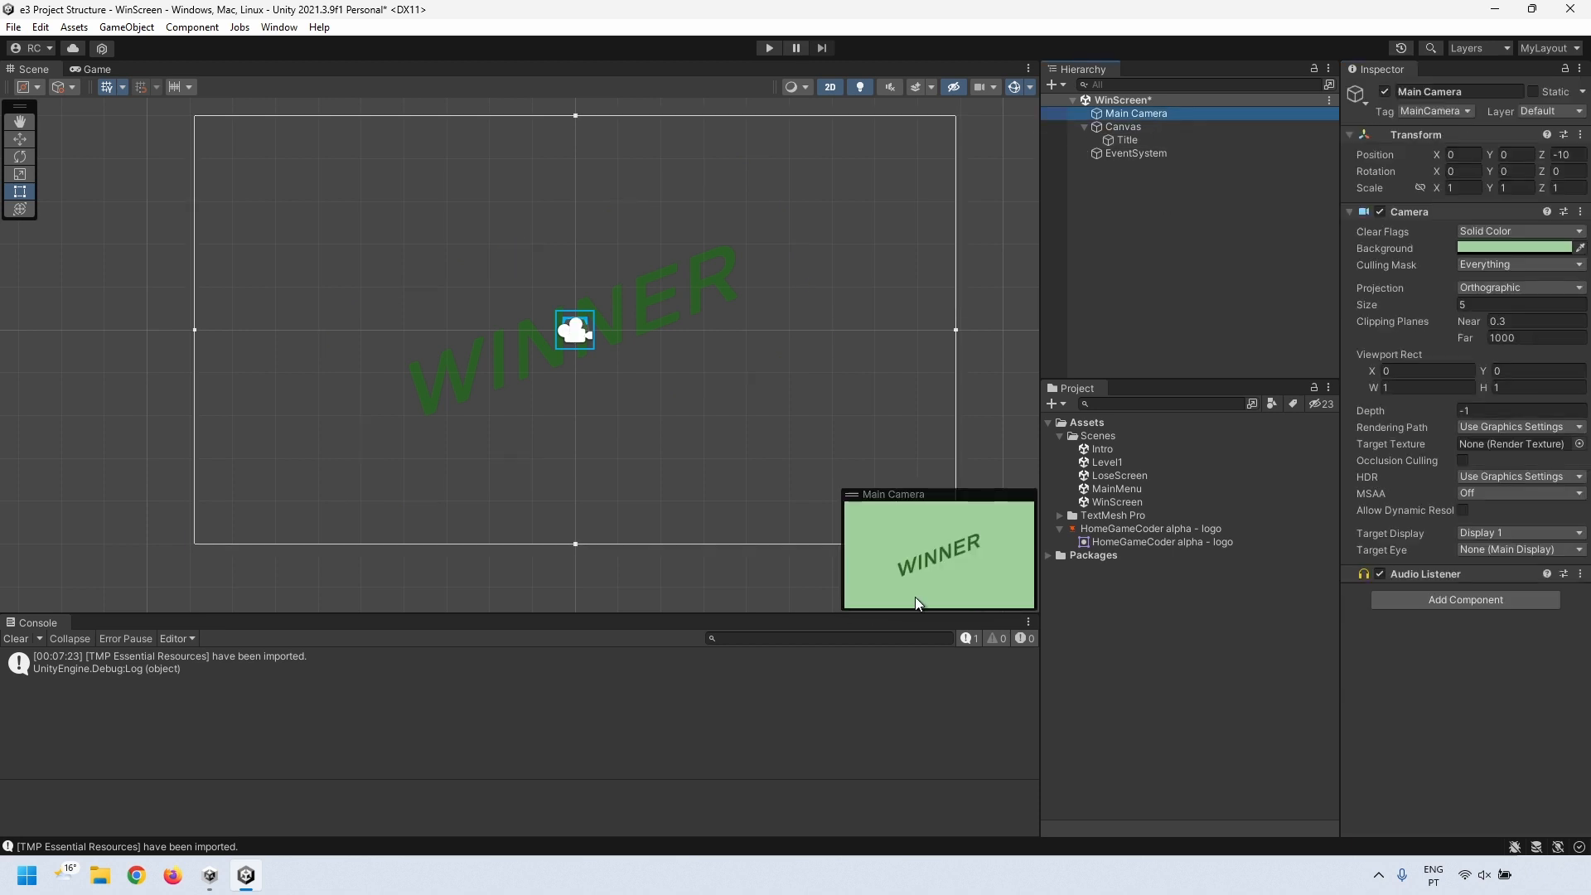
- Open the LoseScreen scene, saving the changes made to WinScreen
left_click(1140, 631)
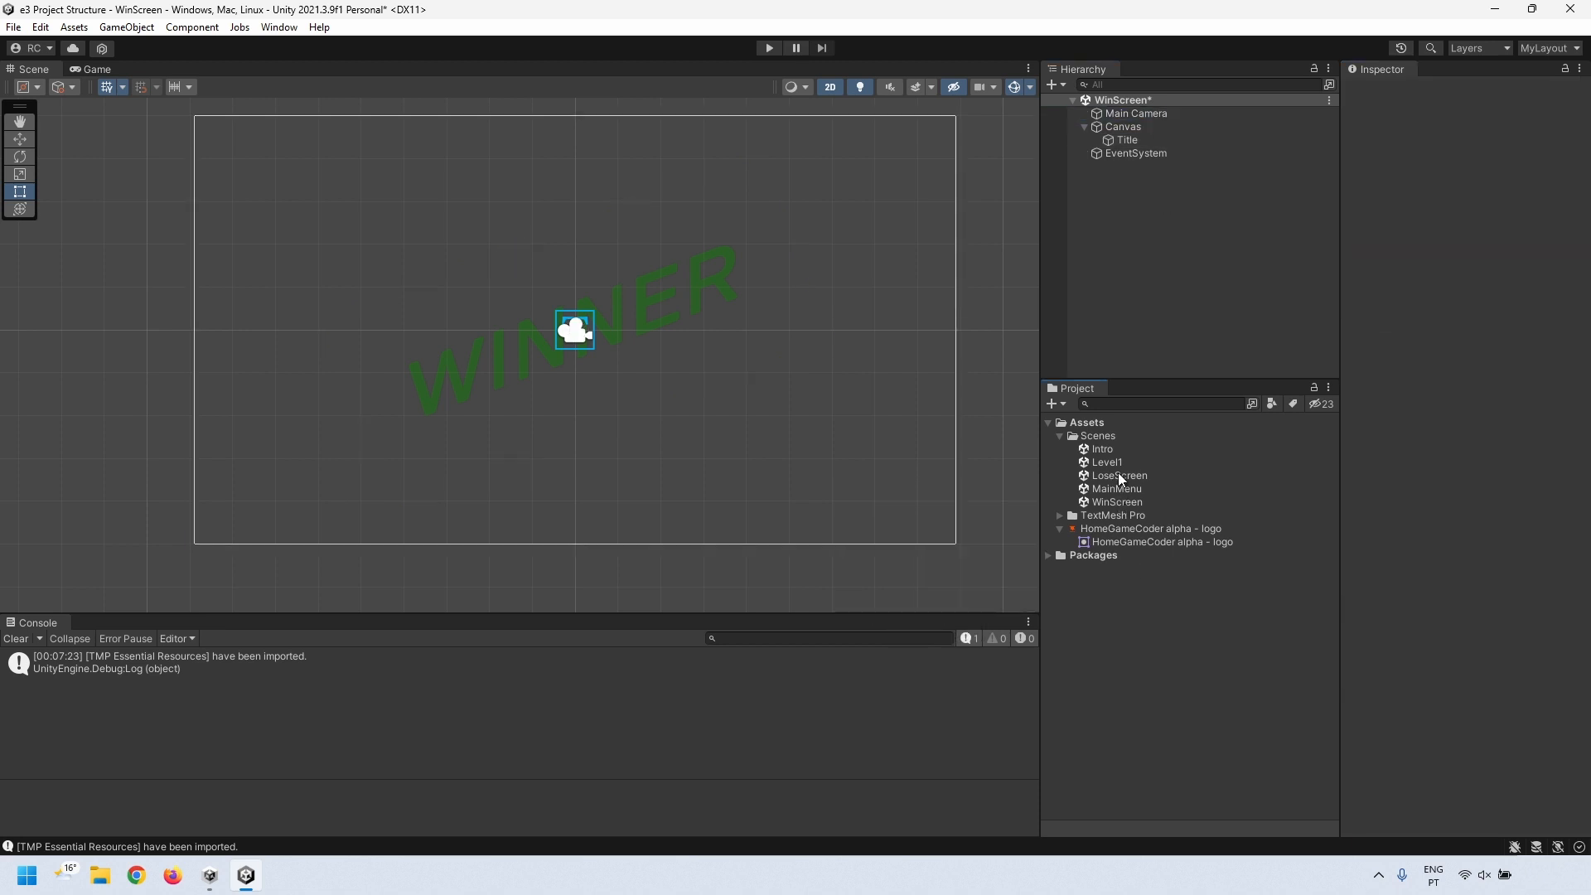
double_click(1117, 474)
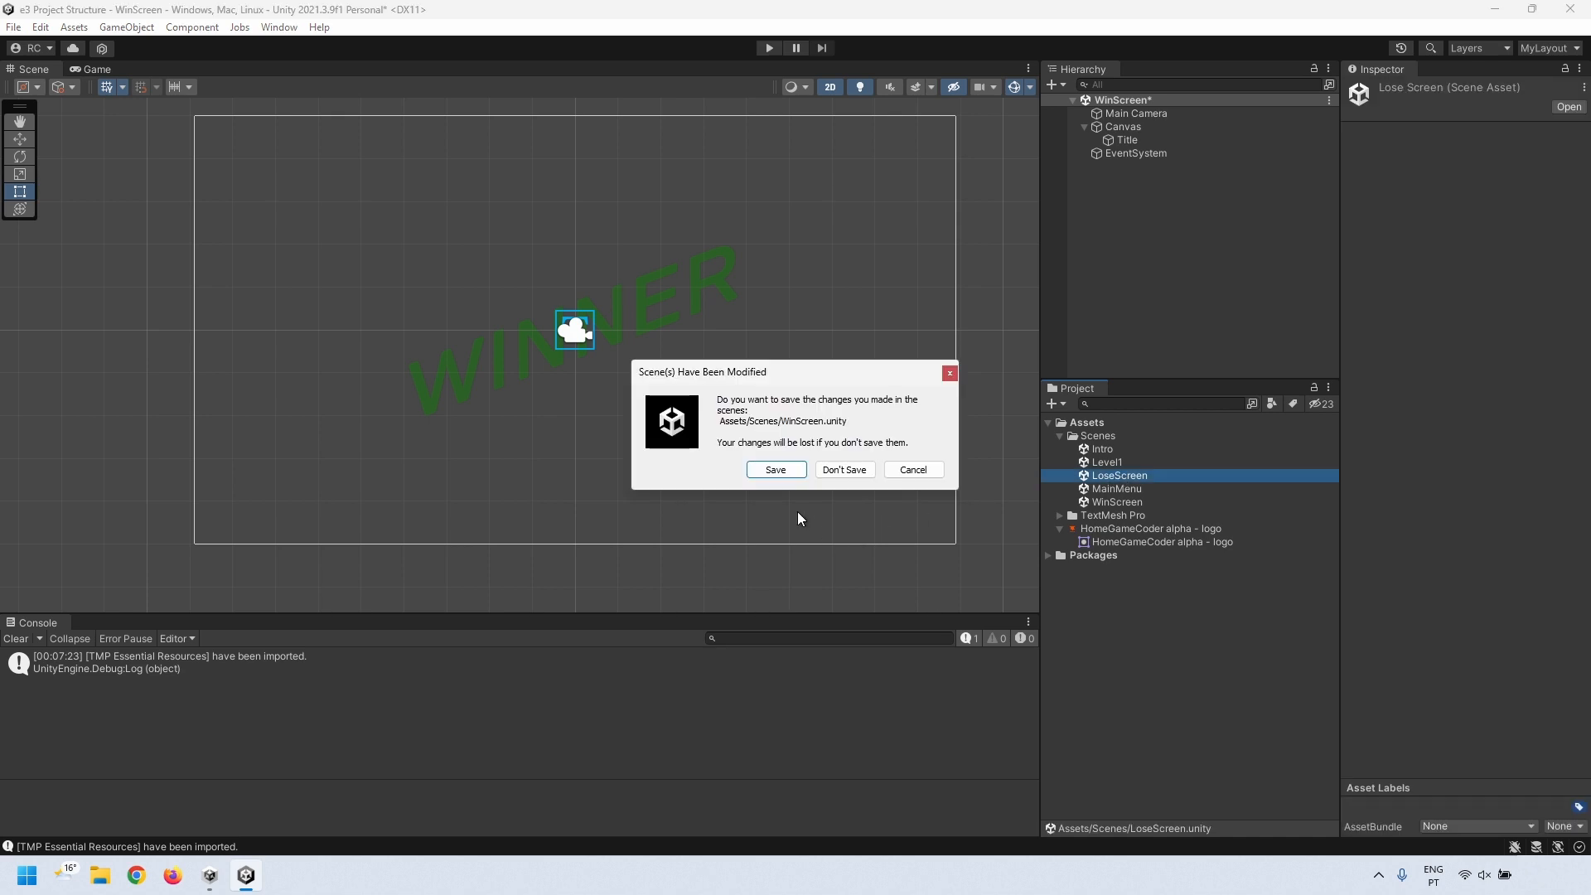
left_click(775, 469)
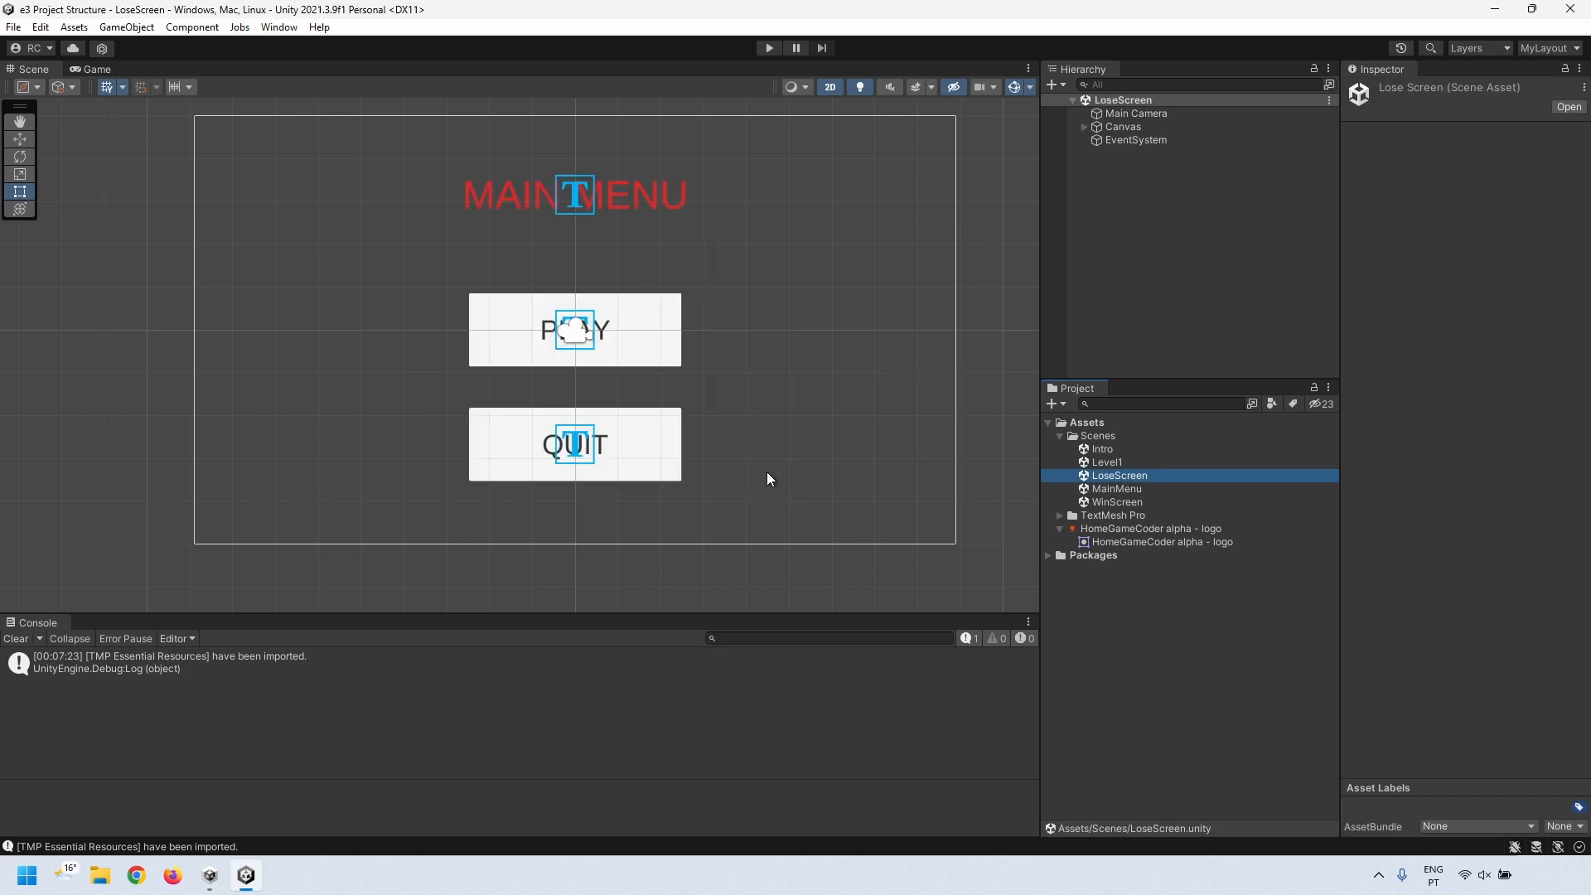
- Change the LoseScreen title text to LOSER in bold italic with font size 200
left_click(1083, 128)
left_click(1127, 154)
left_click_drag(1459, 419, 1187, 404)
type("LOSER")
left_click(1470, 531)
left_click(1498, 531)
left_click_drag(1478, 568, 1388, 565)
type("200")
- Delete the Play and Quit buttons from the LoseScreen Canvas
left_click(1140, 166)
left_click(1130, 141, "ctrl")
key("Delete")
- Move the LOSER title to the centre of the canvas and tilt it counter-clockwise
left_click(1153, 140)
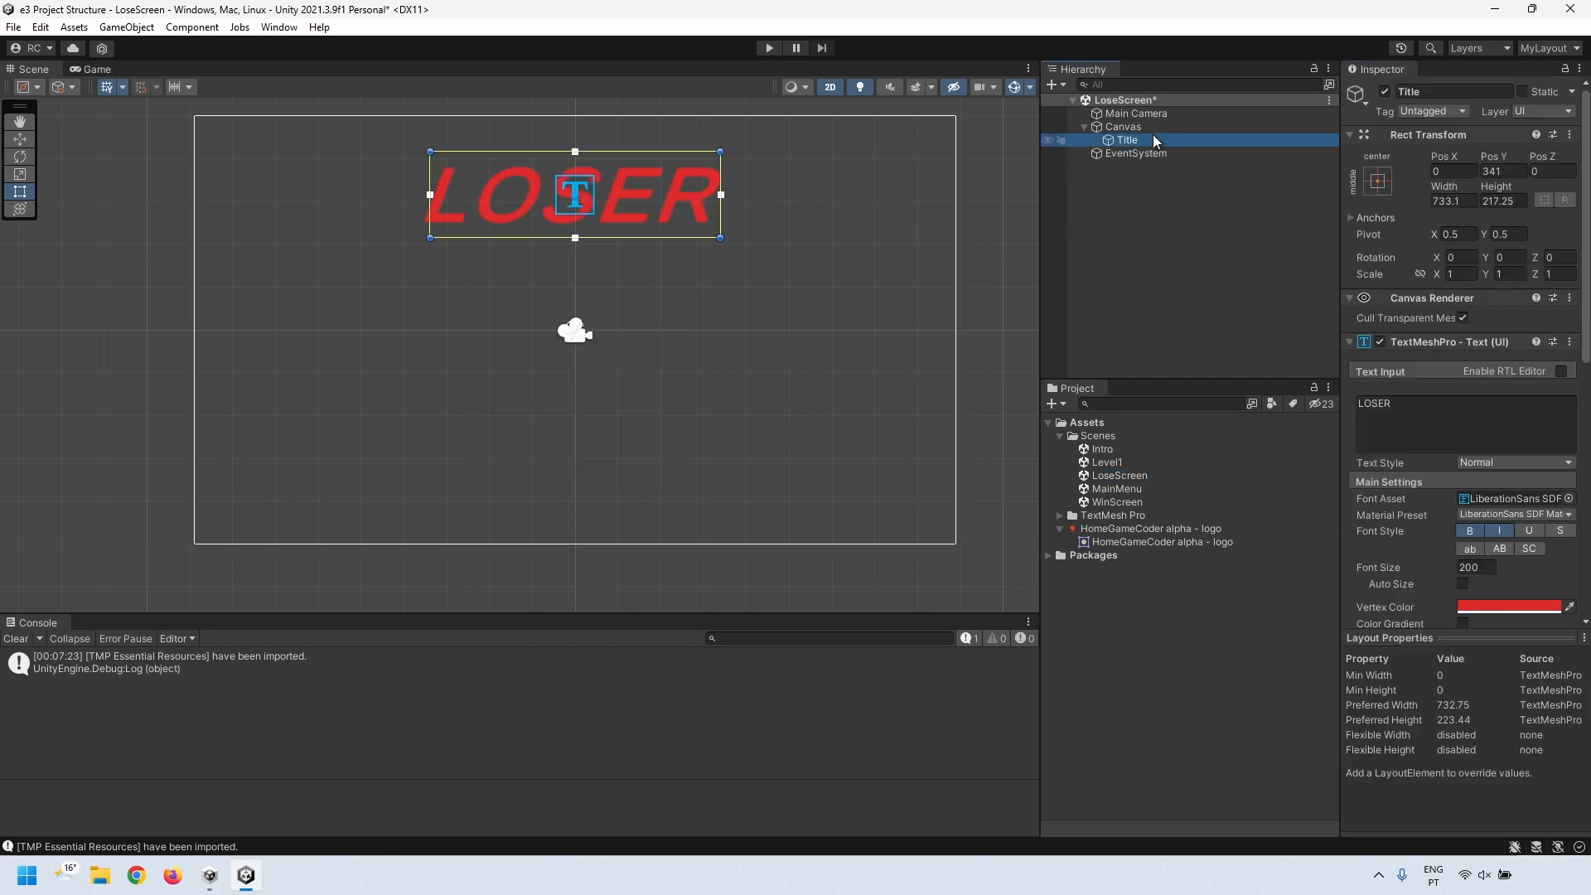
left_click_drag(655, 199, 654, 334)
left_click_drag(729, 376, 761, 325)
- Set the Main Camera's background in LoseScreen to light red
left_click(1124, 126)
left_click(1136, 113)
left_click(1485, 245)
left_click(1464, 350)
key("Escape")
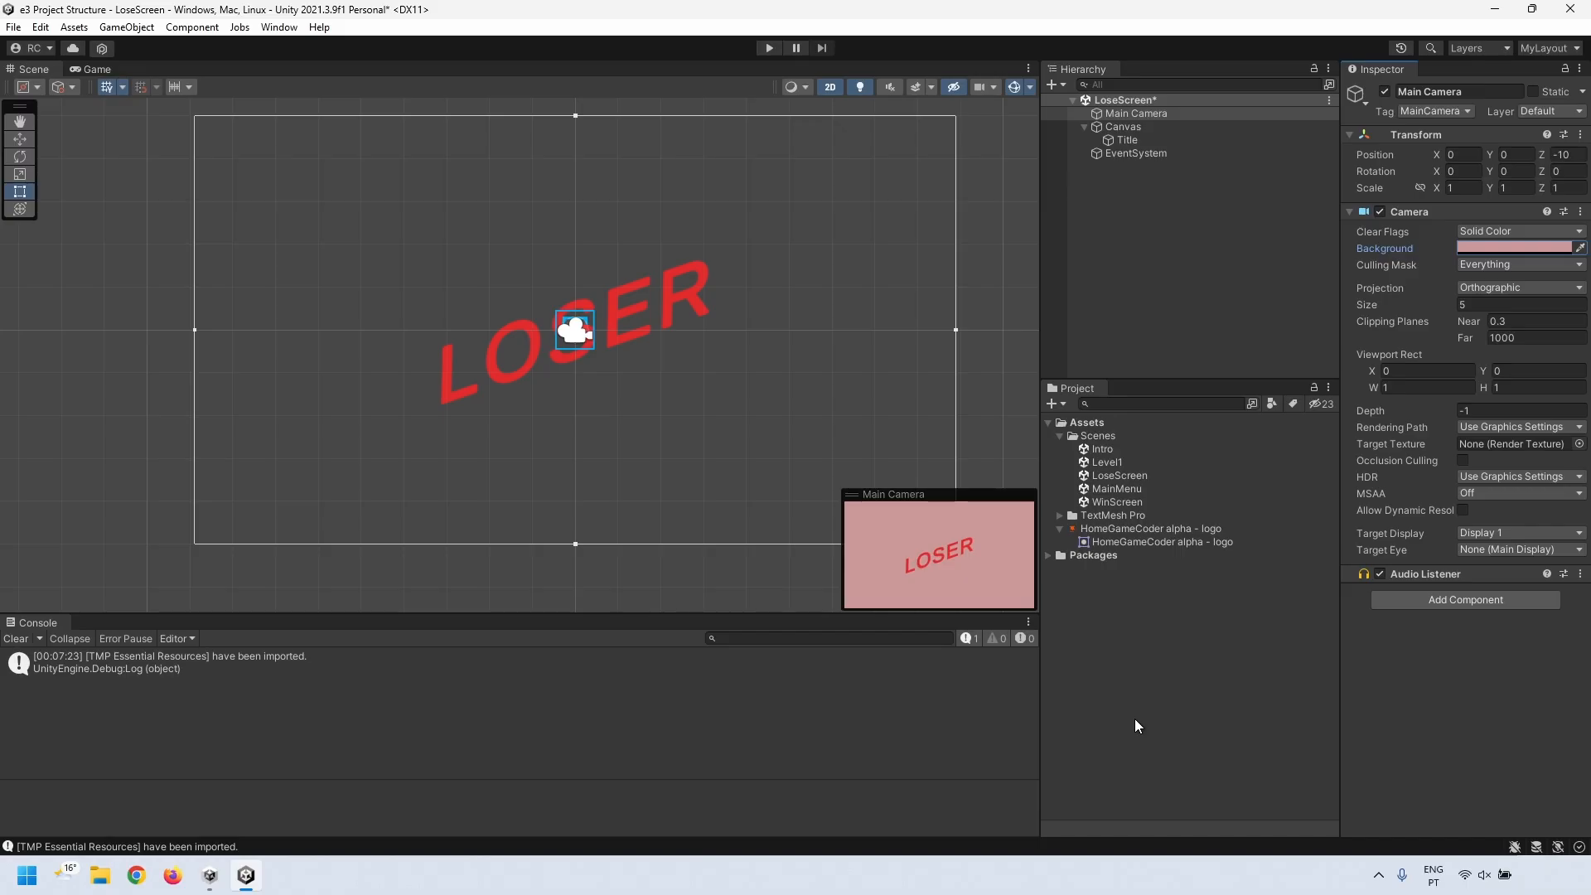
- Open the Level1 scene, saving the changes made to LoseScreen
double_click(1102, 462)
left_click(775, 467)
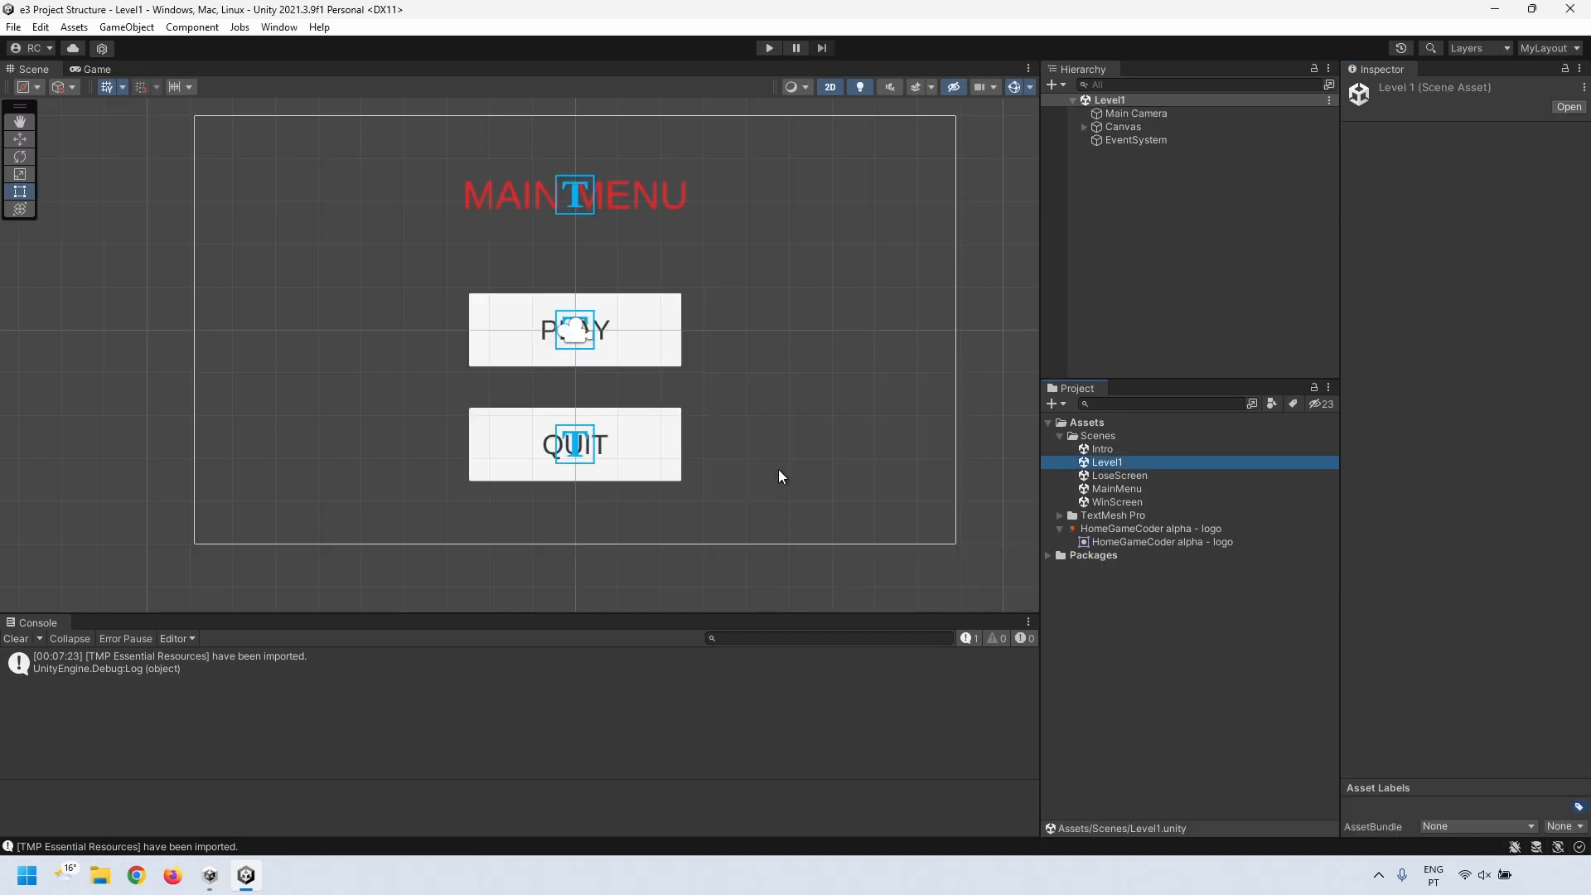
- Duplicate the Quit button and turn the three buttons into large squares named Button A, Button B and Button C with matching letters
left_click(1084, 126)
left_click(1136, 162)
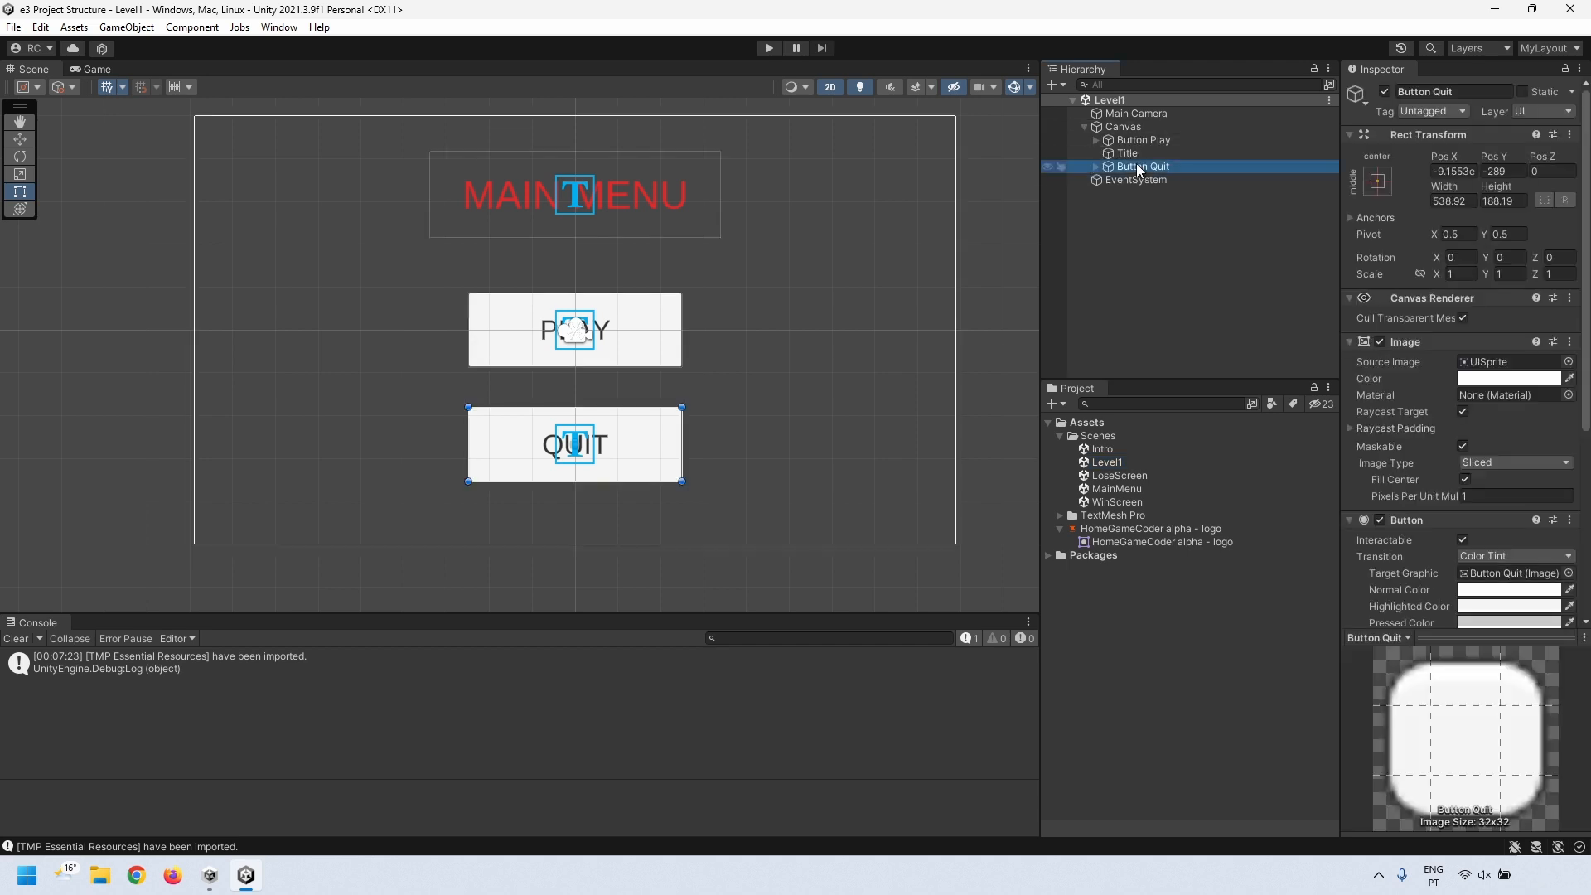
right_click(1137, 169)
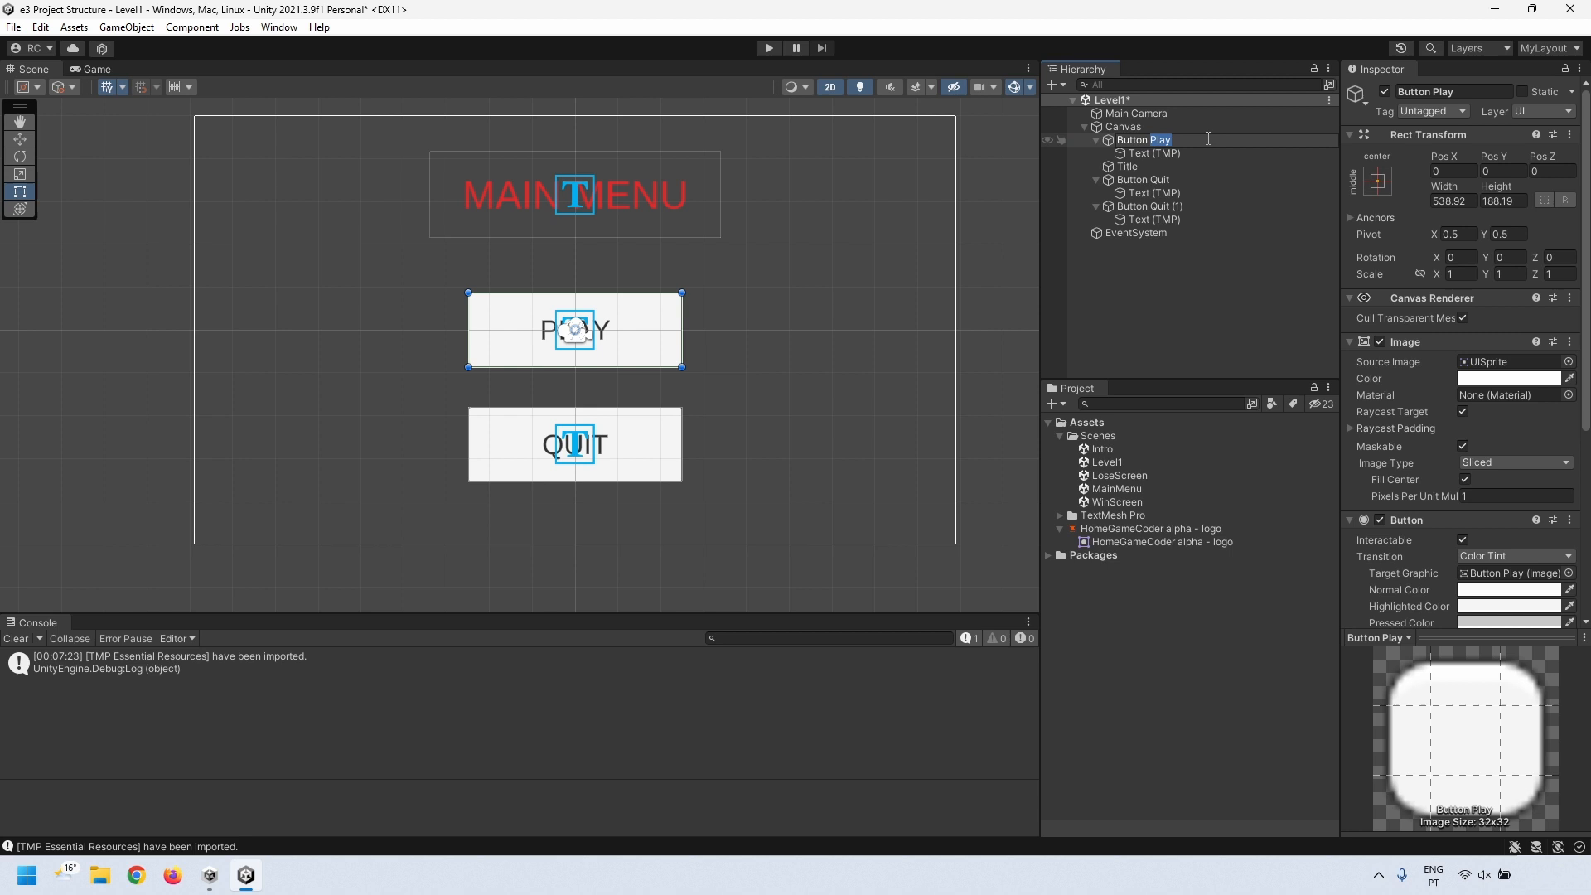
type("C")
left_click(1221, 218)
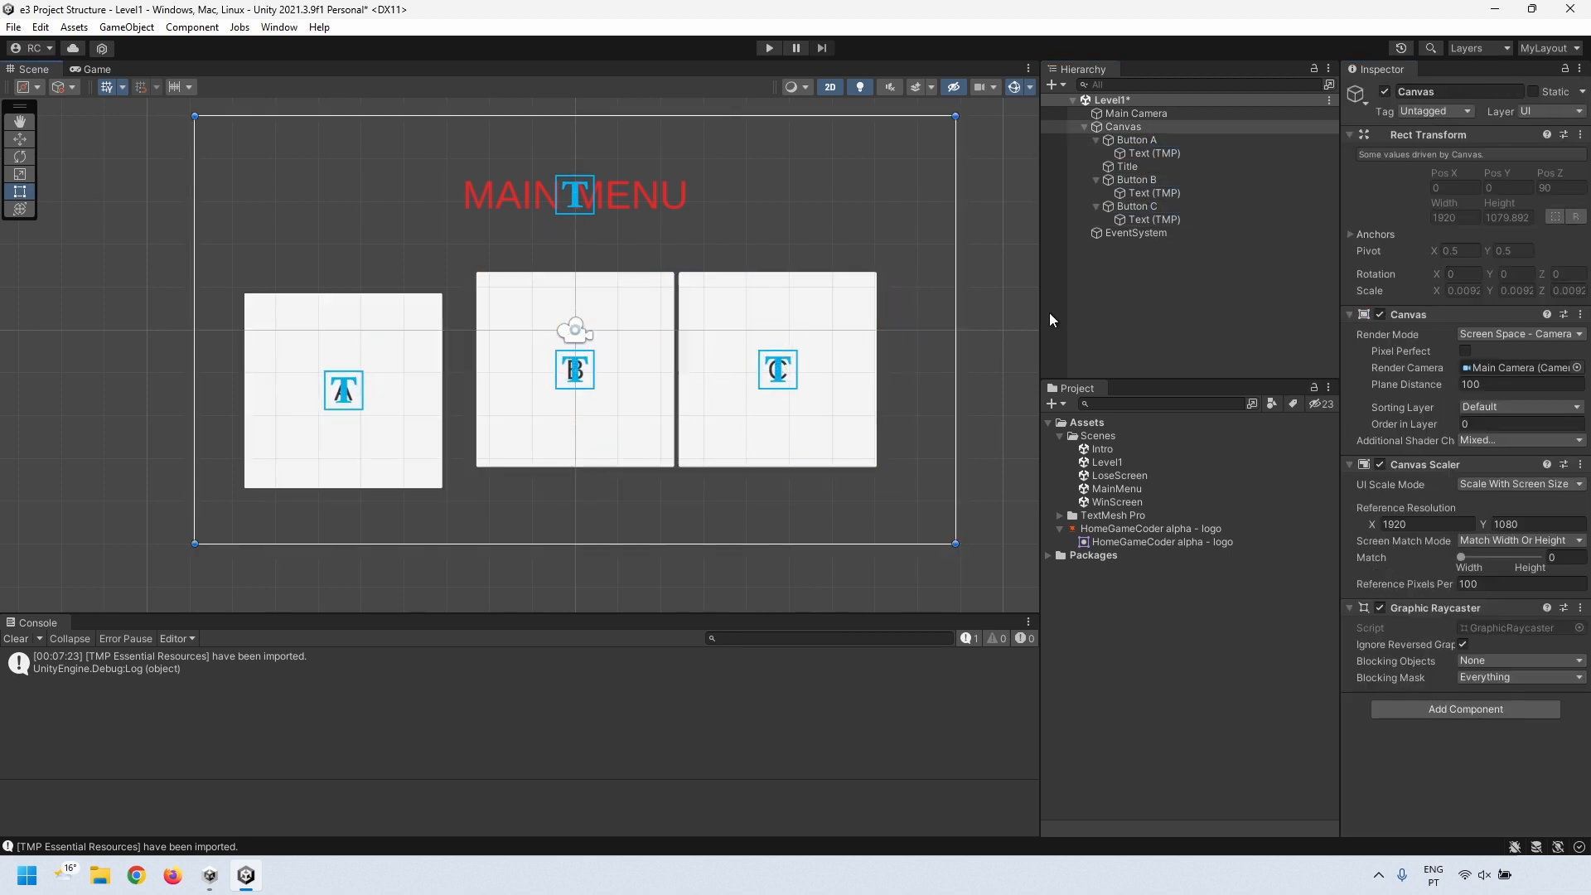
- Change the Level1 title to "SELECT THE CORRECT BUTTON" in dark blue and widen its text box
left_click(1091, 140)
left_click_drag(1424, 404, 1205, 371)
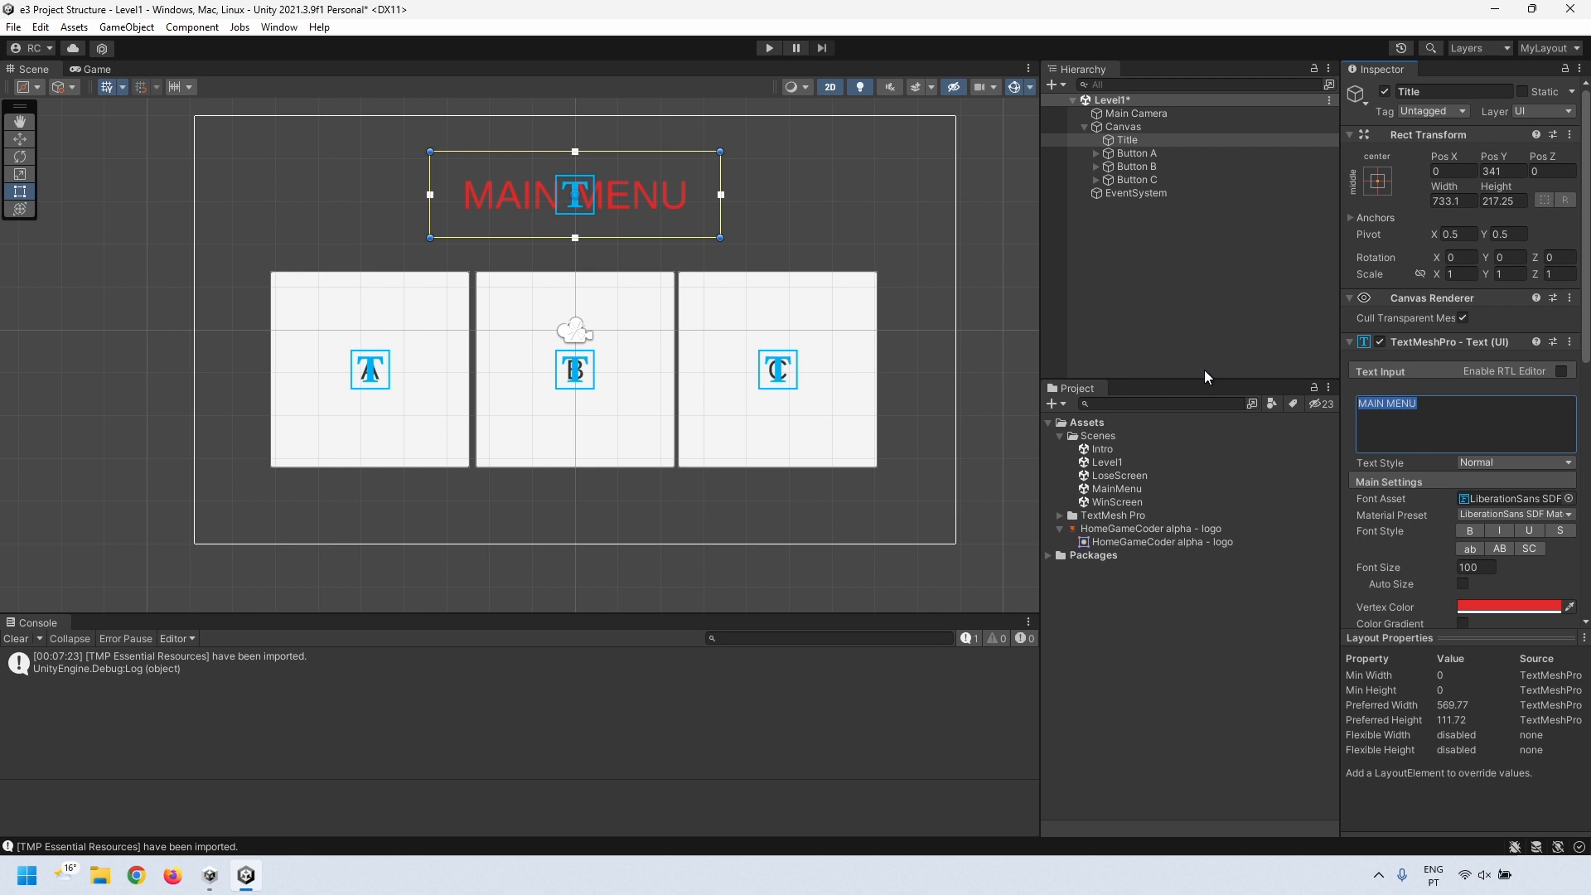
type("SELECT THE CORRECT BUTTON")
left_click(1508, 607)
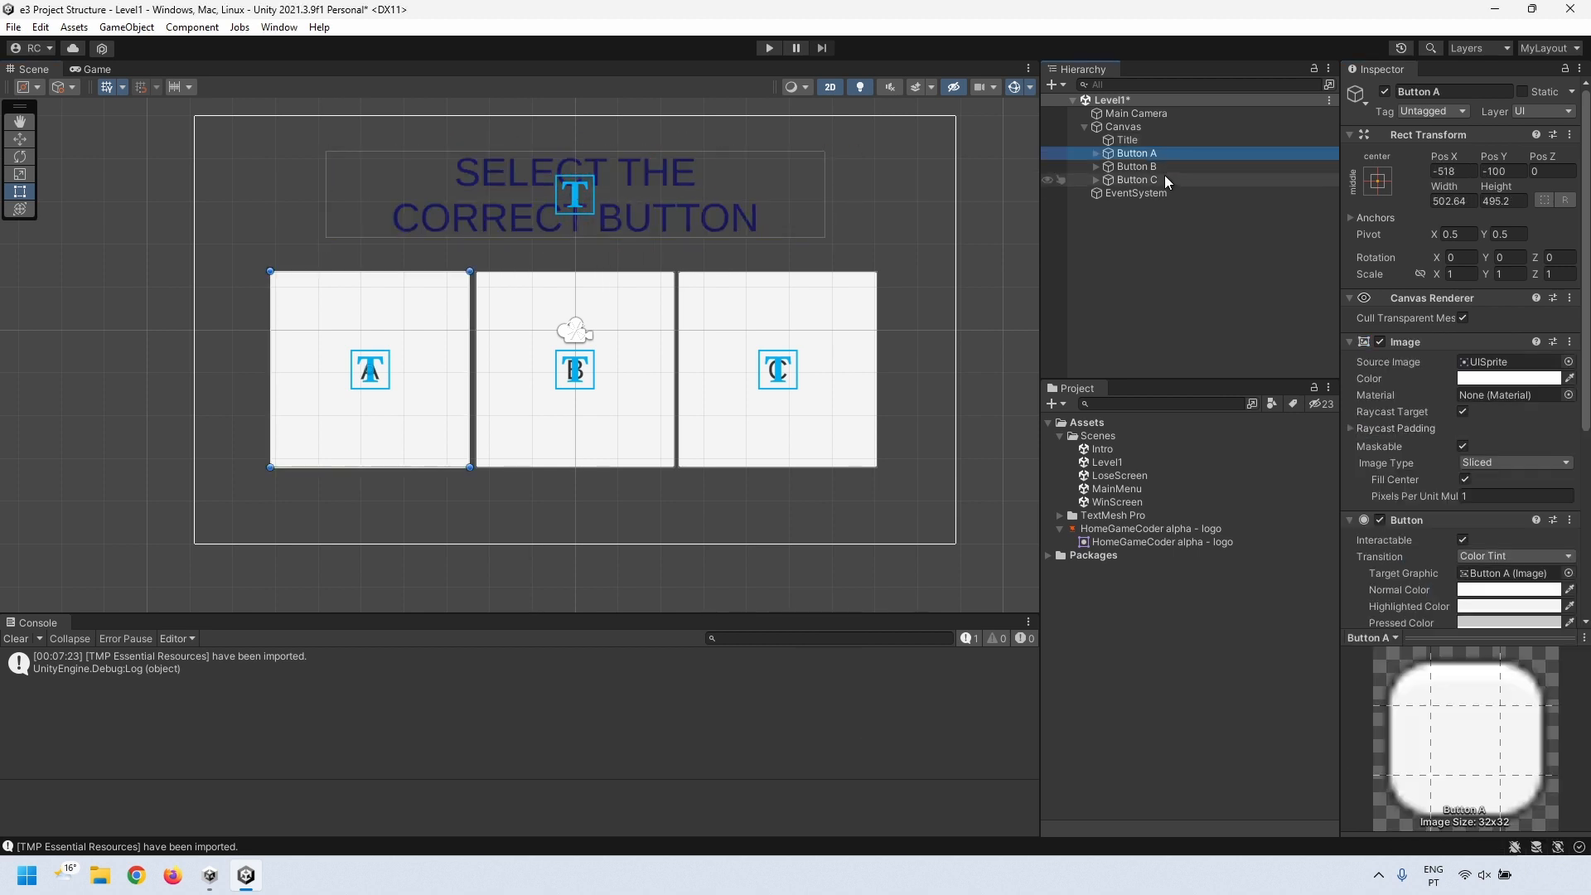
- Format the text of Buttons A, B and C together as bold orange with font size 374
left_click(1154, 166)
left_click(1153, 192, "ctrl")
left_click(1154, 218, "ctrl")
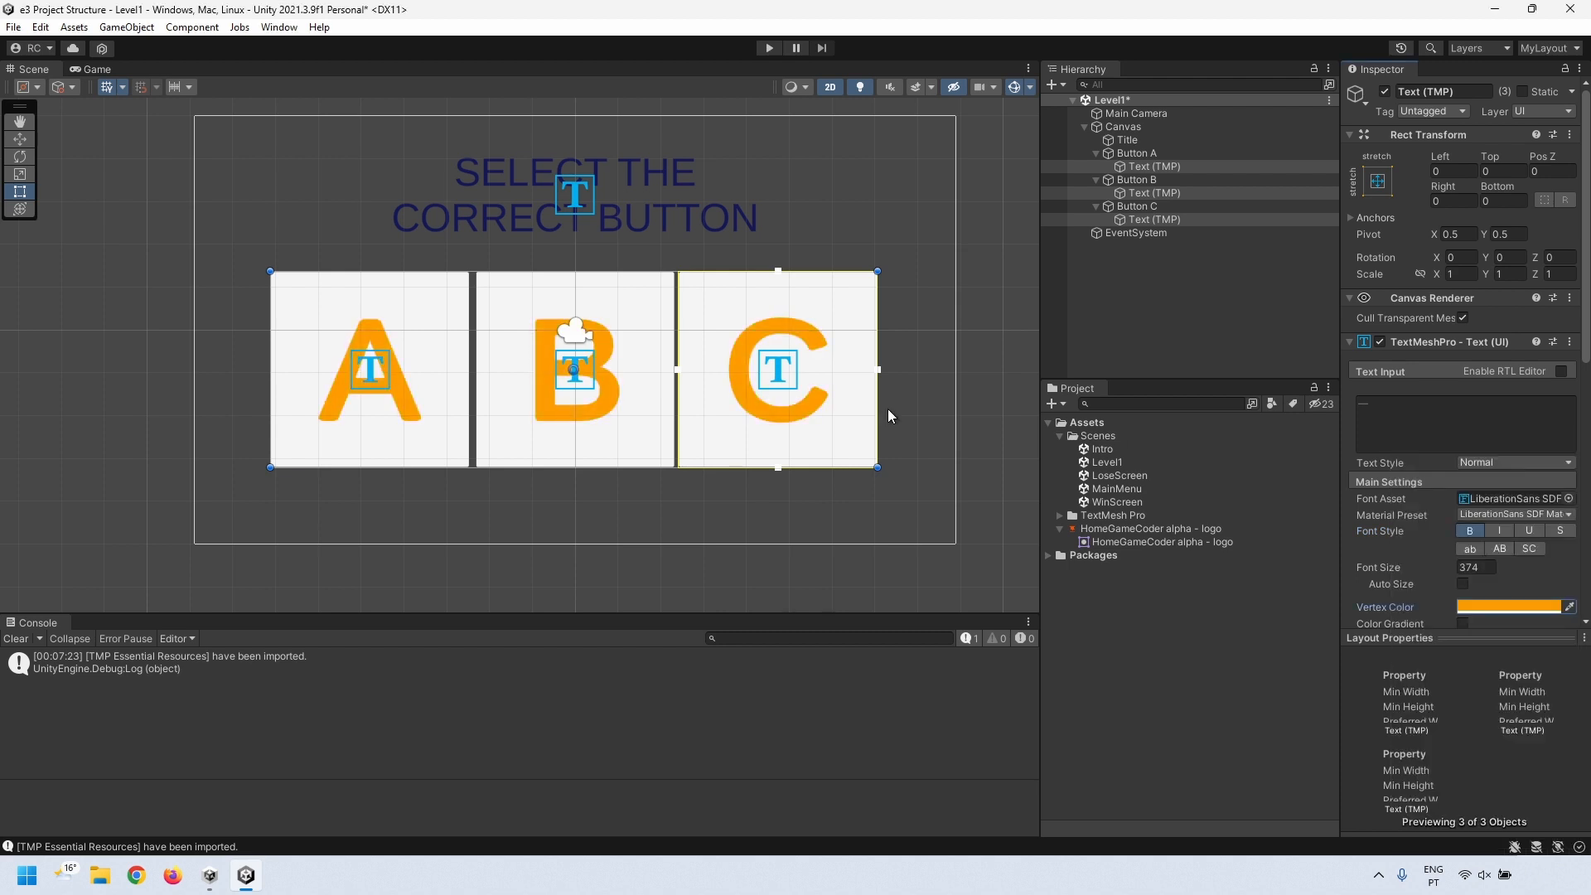
- Shift Button C slightly outward to even the spacing between the buttons, and save the Level1 scene
left_click(1119, 206)
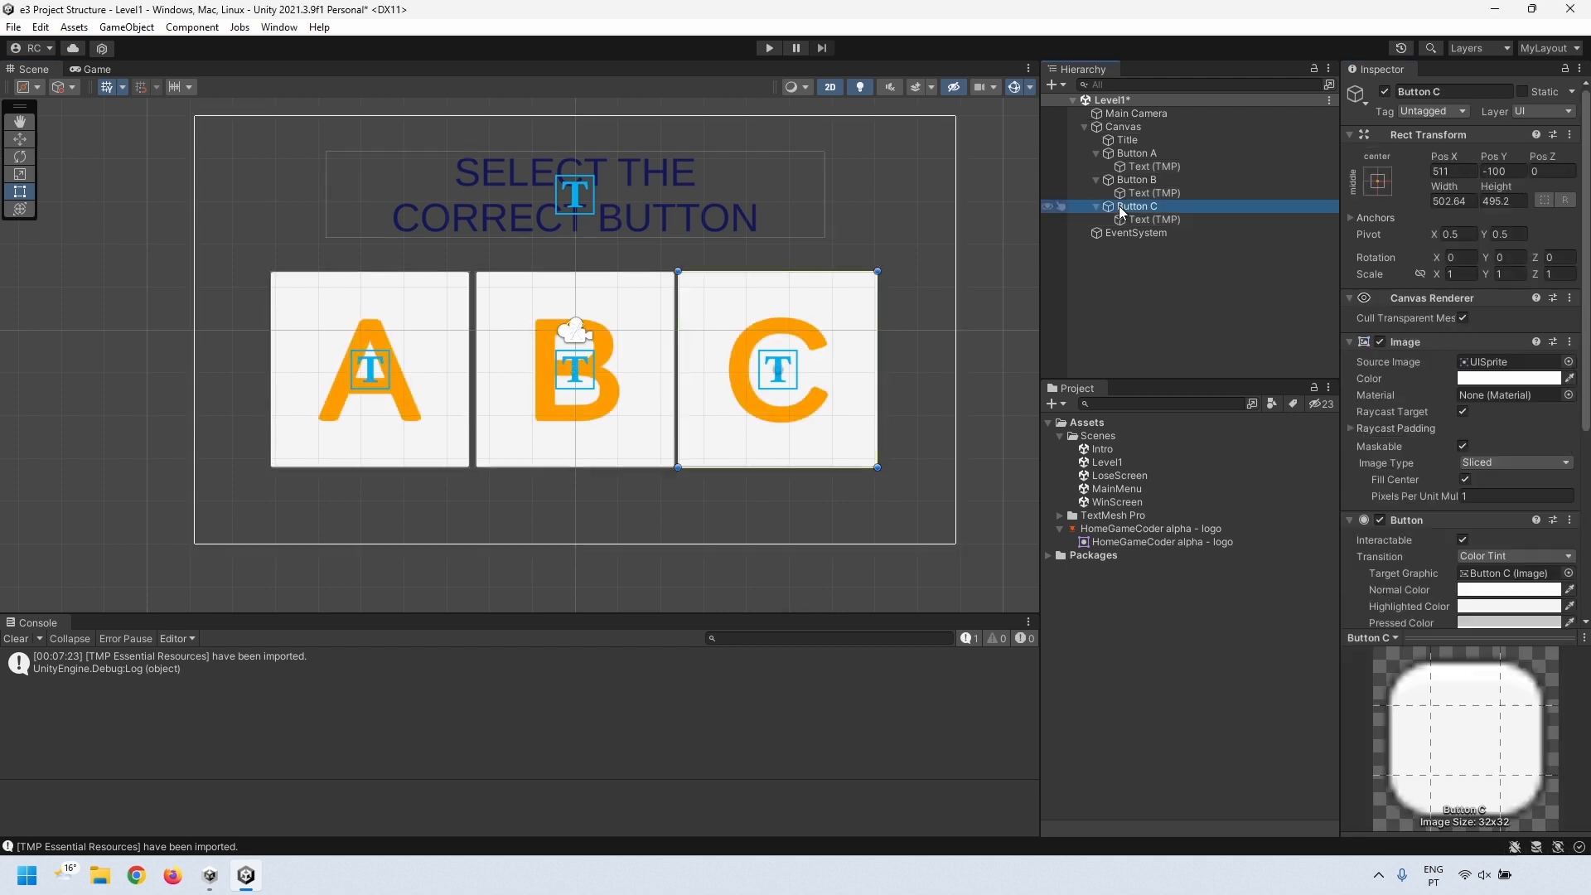
left_click(1211, 290)
left_click(91, 69)
left_click(13, 26)
left_click(37, 110)
left_click(34, 69)
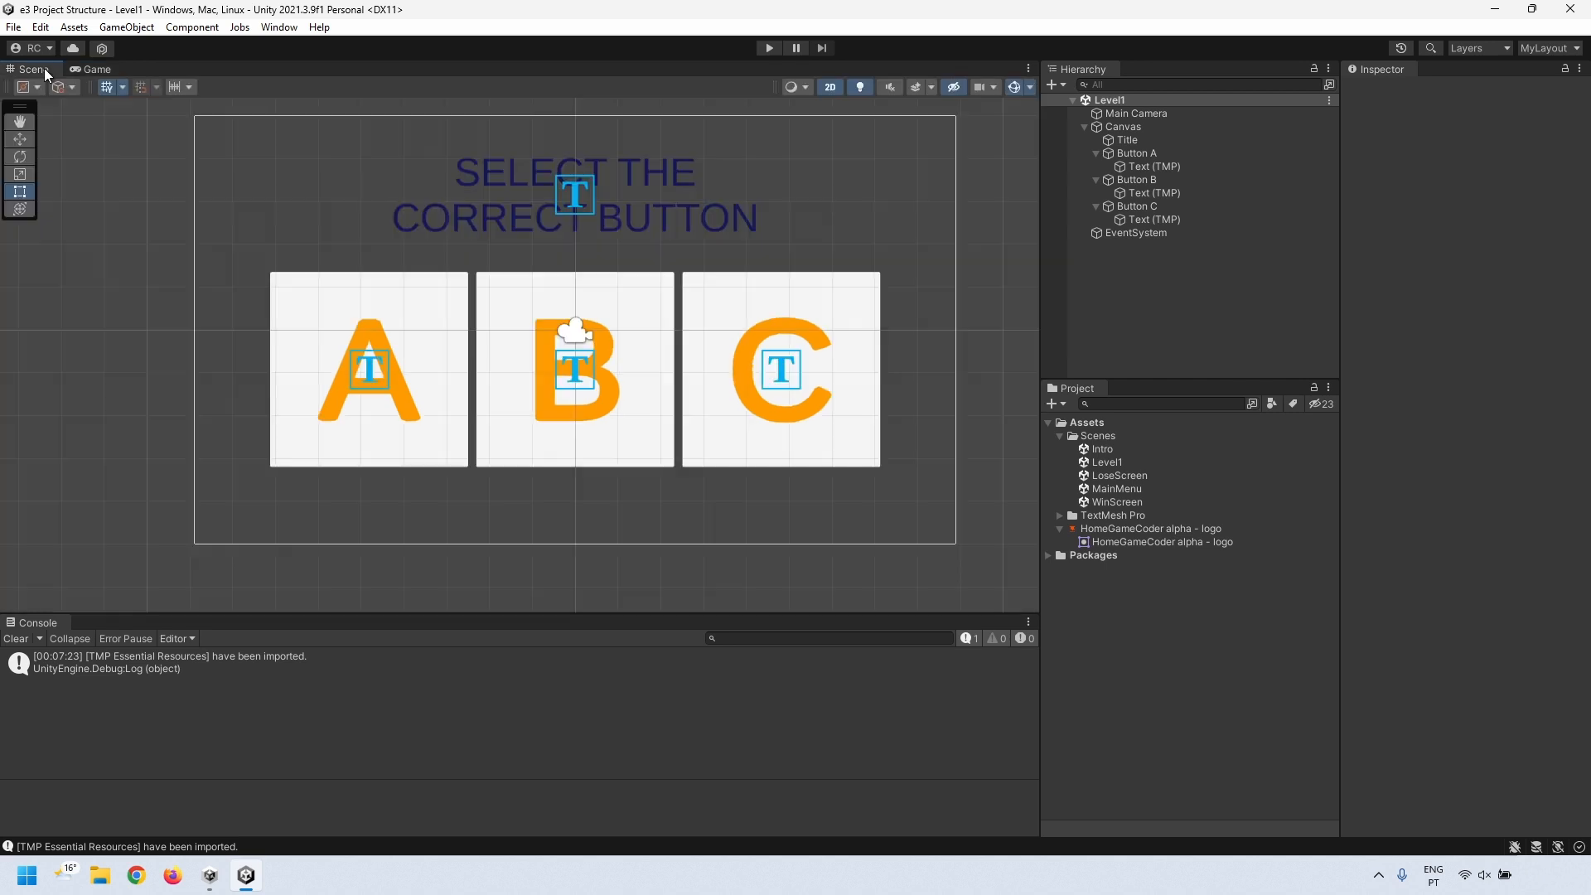
- Open the Intro scene in the Game view to check how it looks
left_click(86, 68)
double_click(1099, 449)
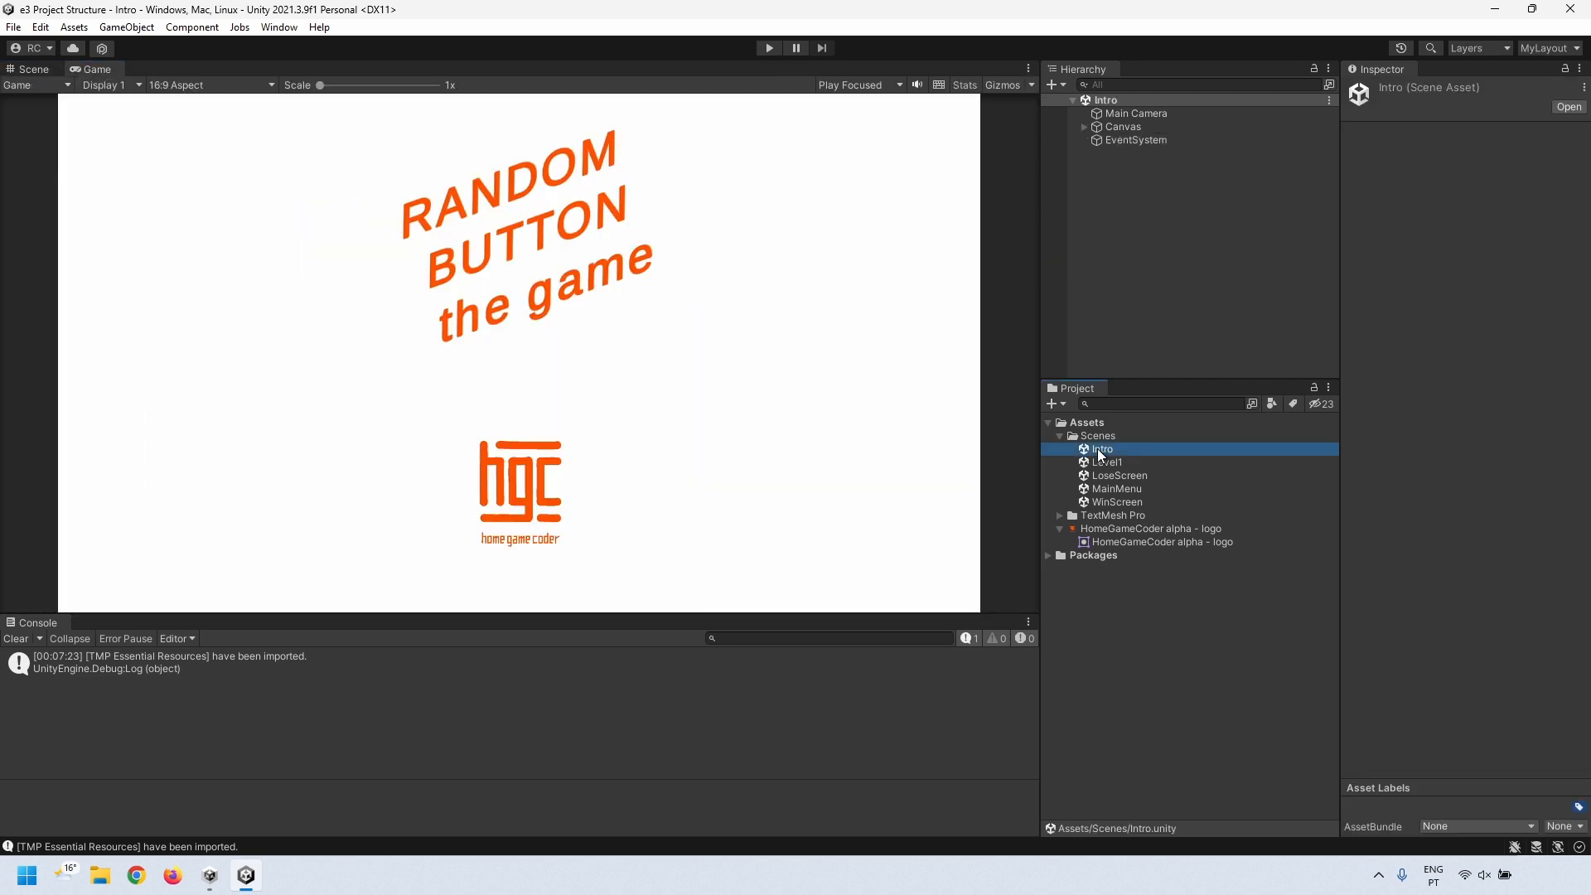
- Open the Level1, LoseScreen, MainMenu and WinScreen scenes in turn to check their look, and return to Level1
double_click(1105, 462)
double_click(1105, 475)
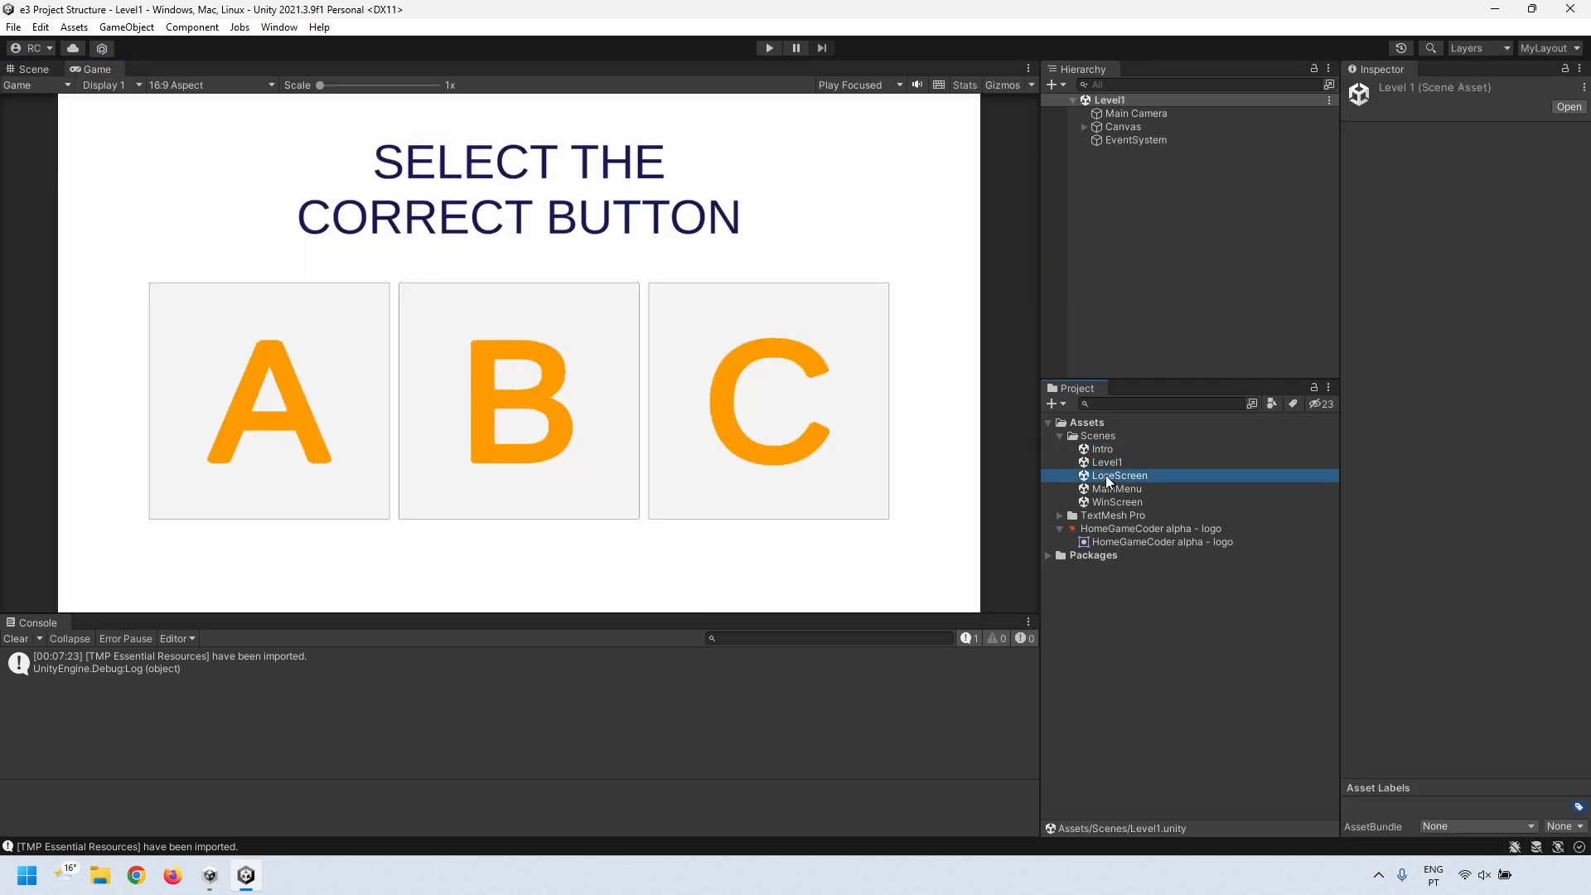
double_click(1106, 488)
double_click(1106, 501)
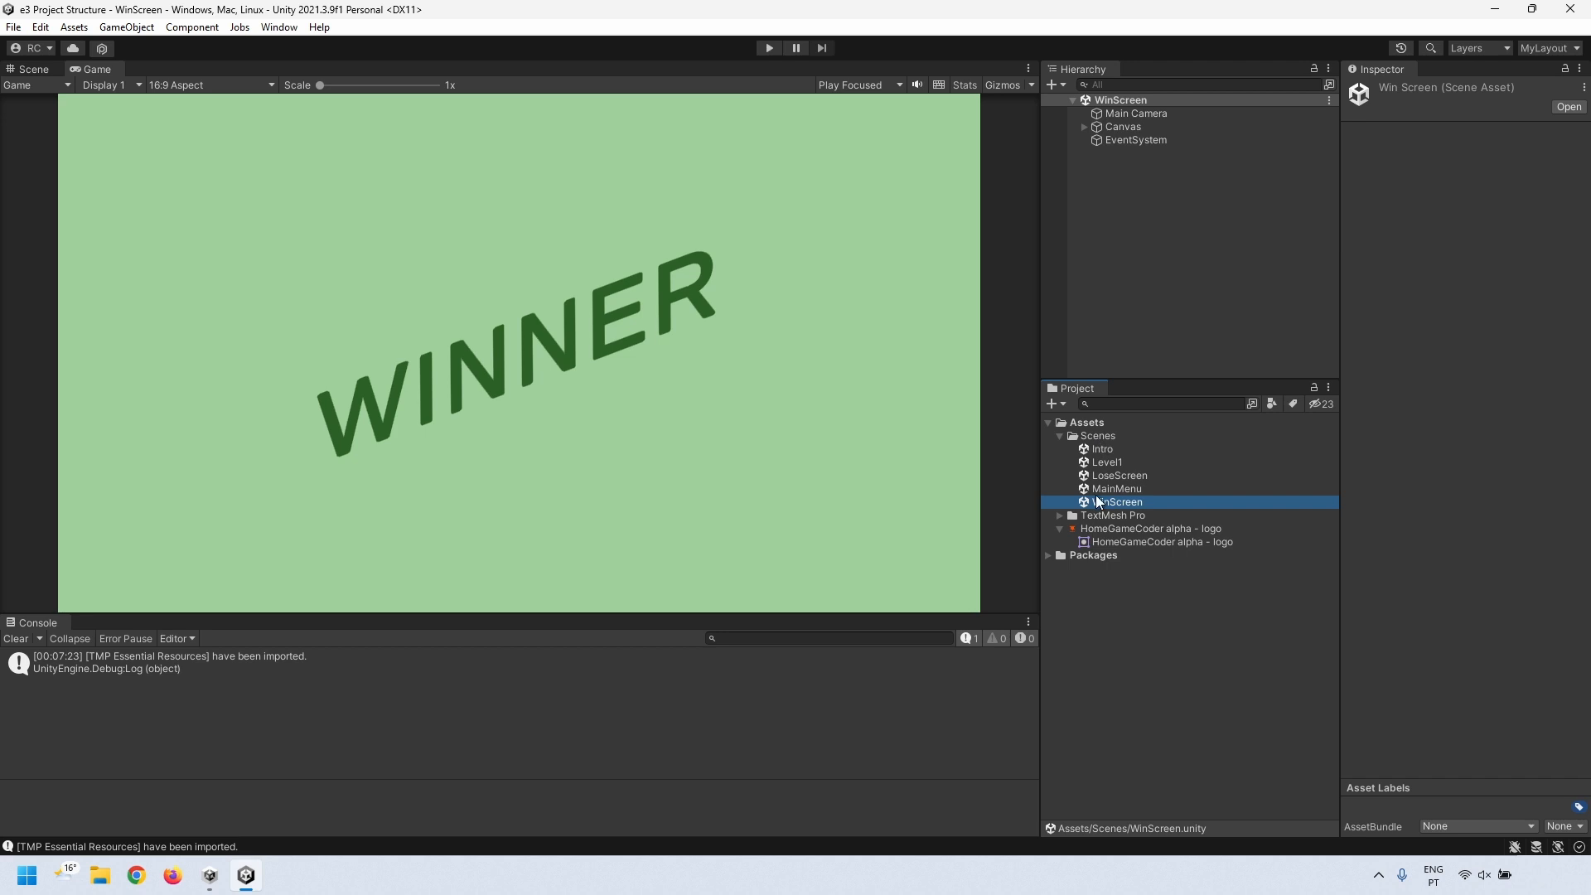
double_click(1110, 463)
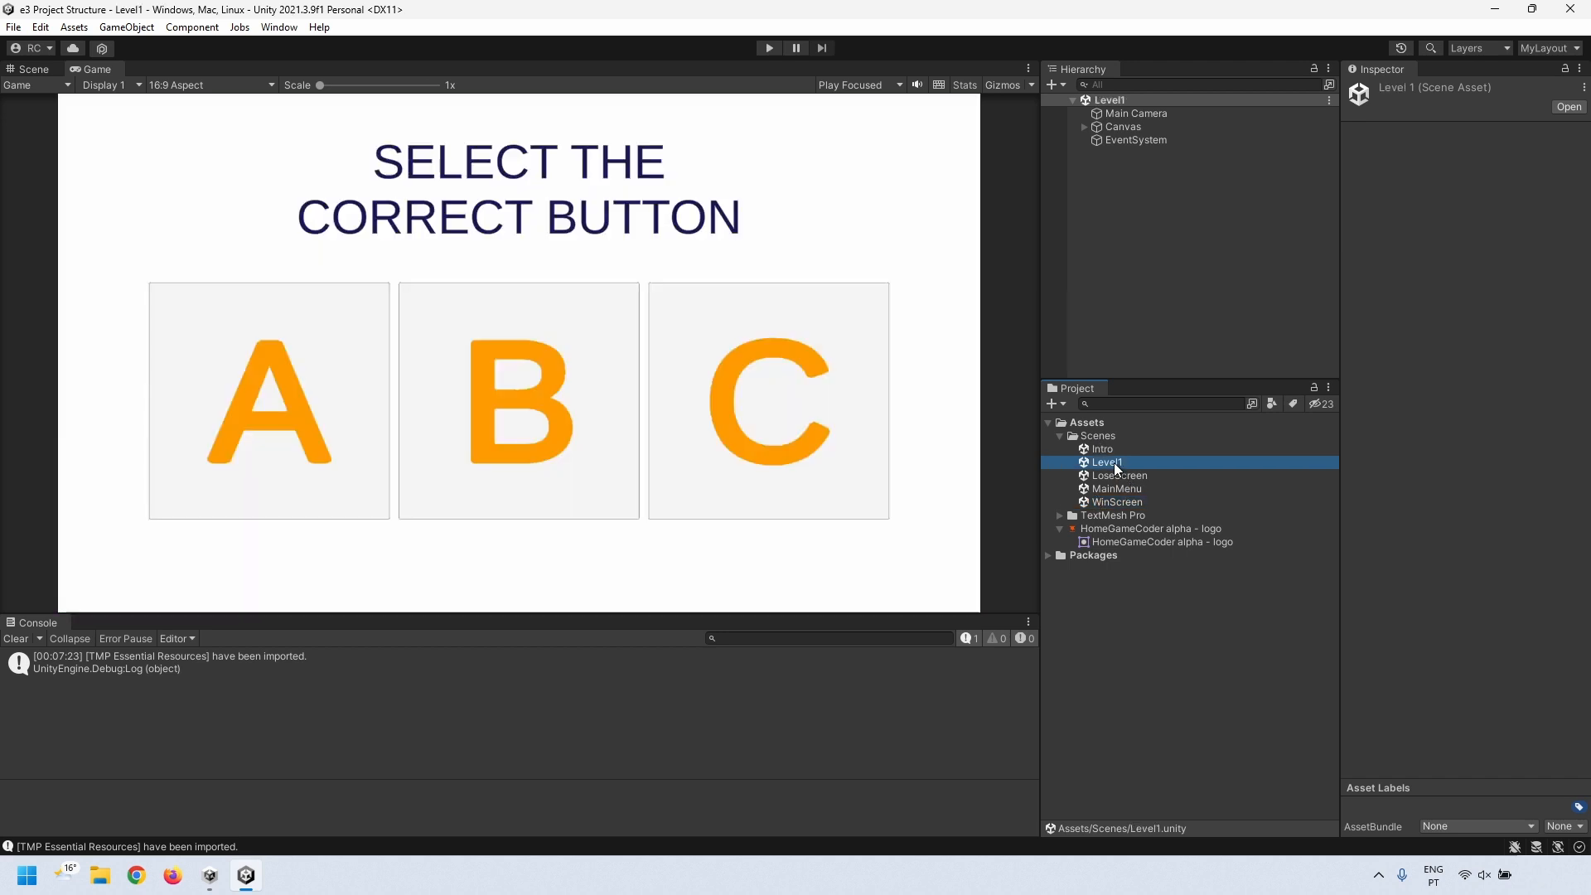
- Examine the objects of the Level1 scene, including the Canvas contents, in the Scene view
left_click(1102, 113)
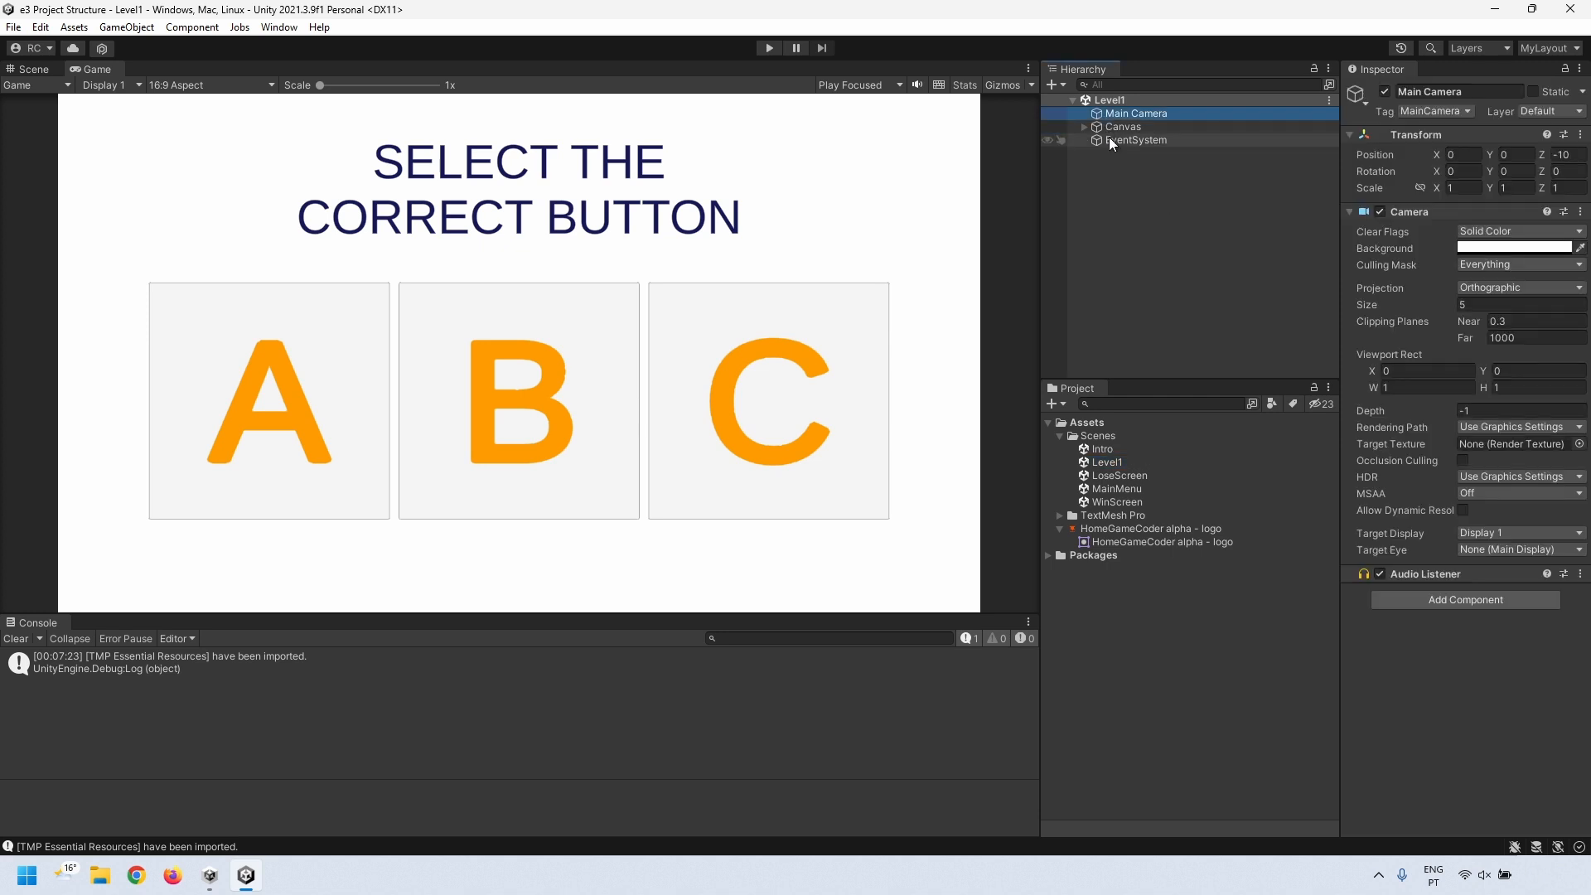
left_click(1108, 140, "shift")
left_click(1115, 211)
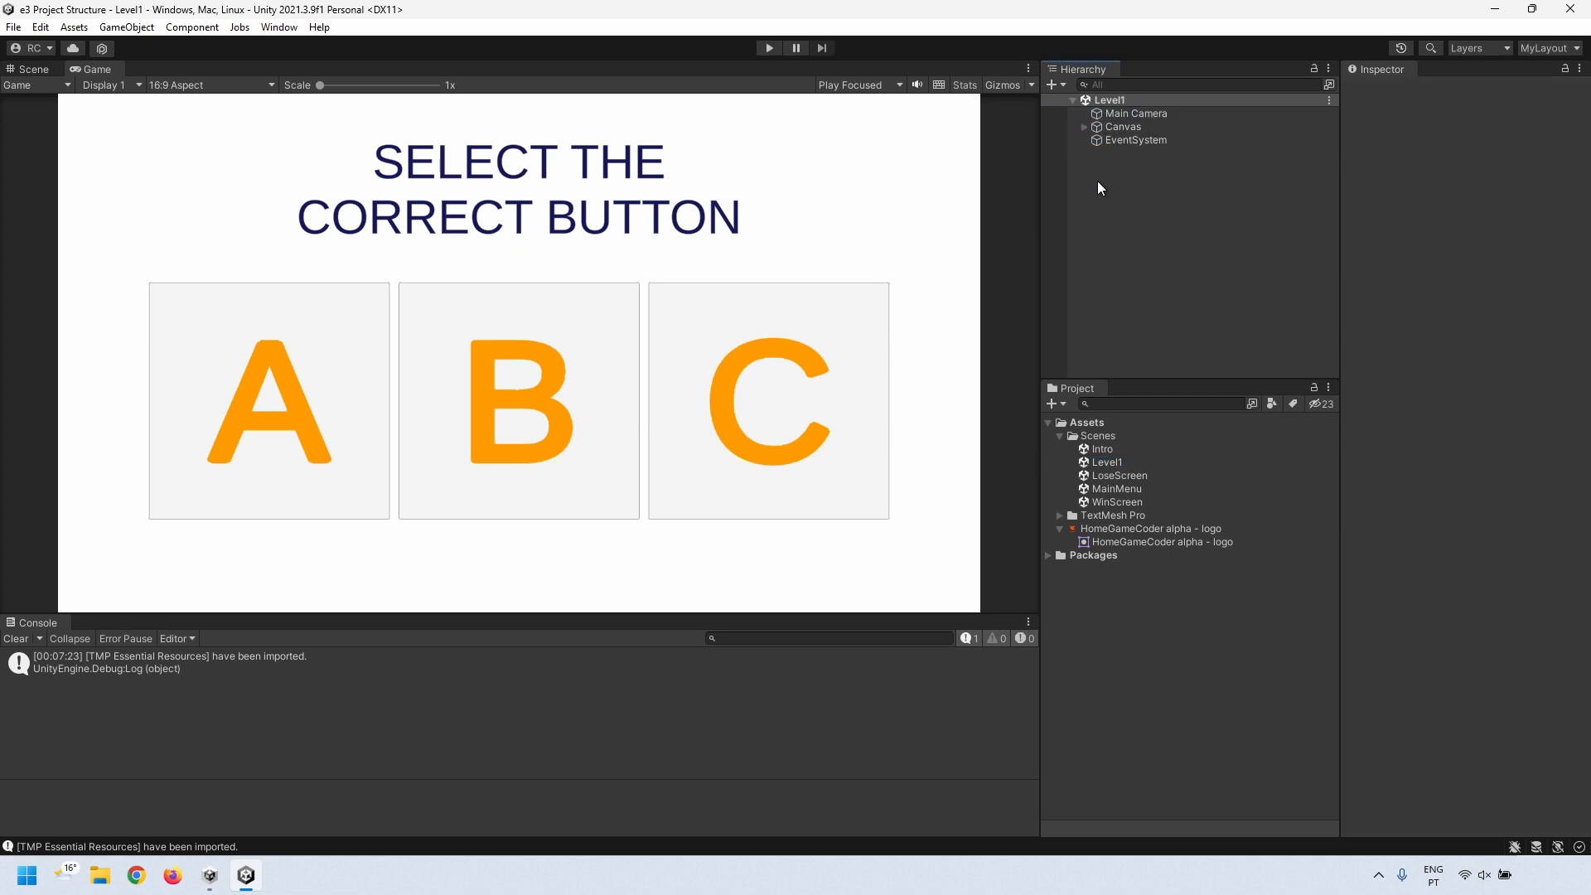
left_click(1083, 128)
left_click(37, 69)
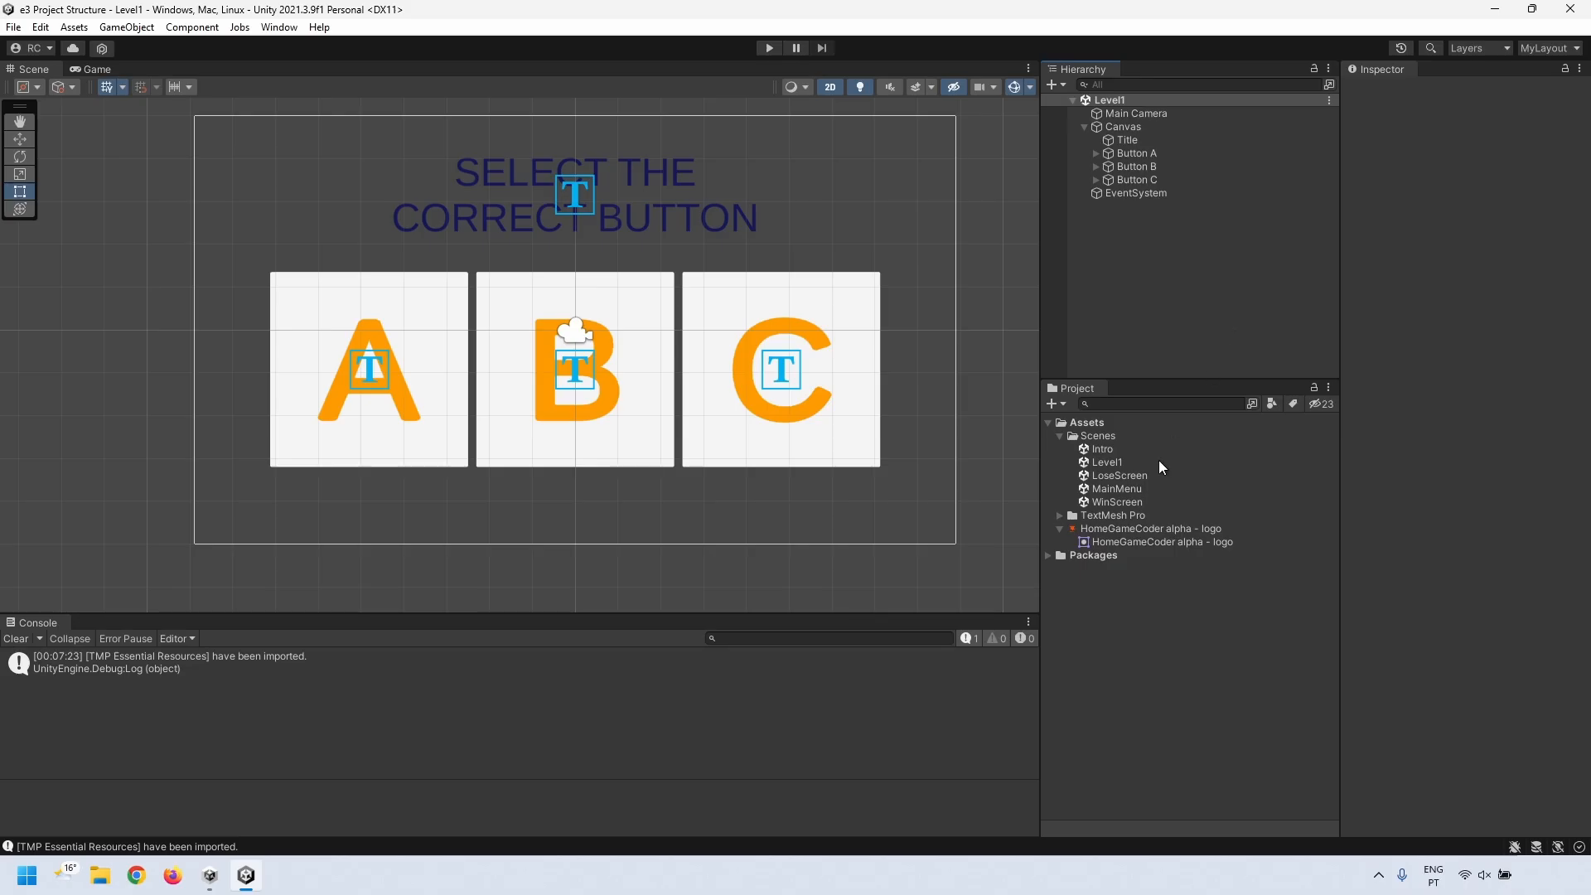
left_click(1105, 462)
left_click(1111, 478)
left_click(1116, 501)
left_click(1097, 452)
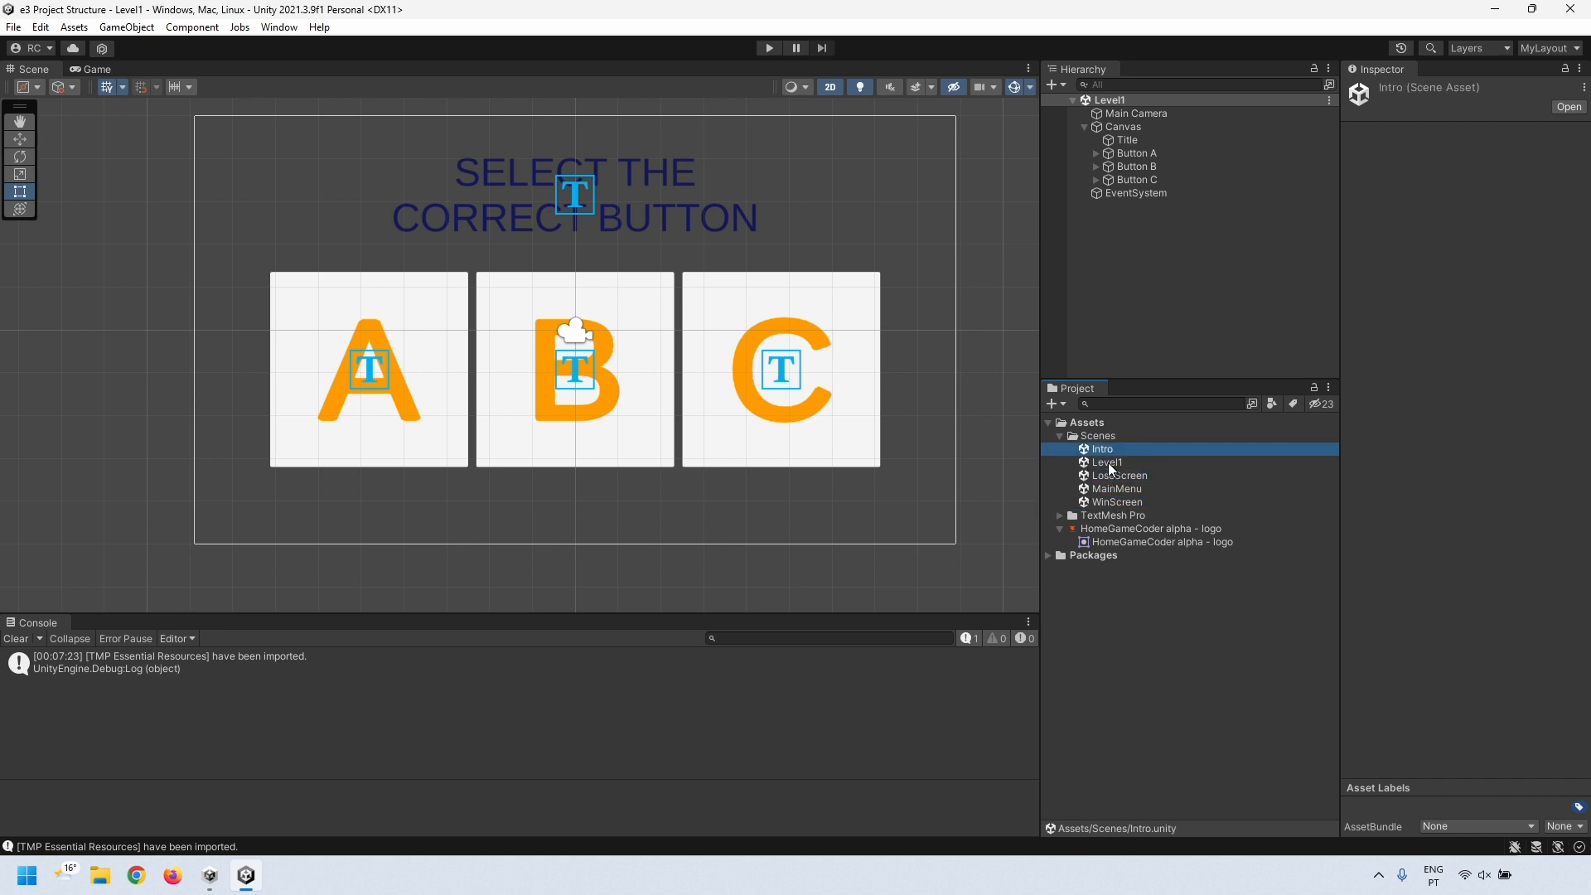
left_click(1158, 627)
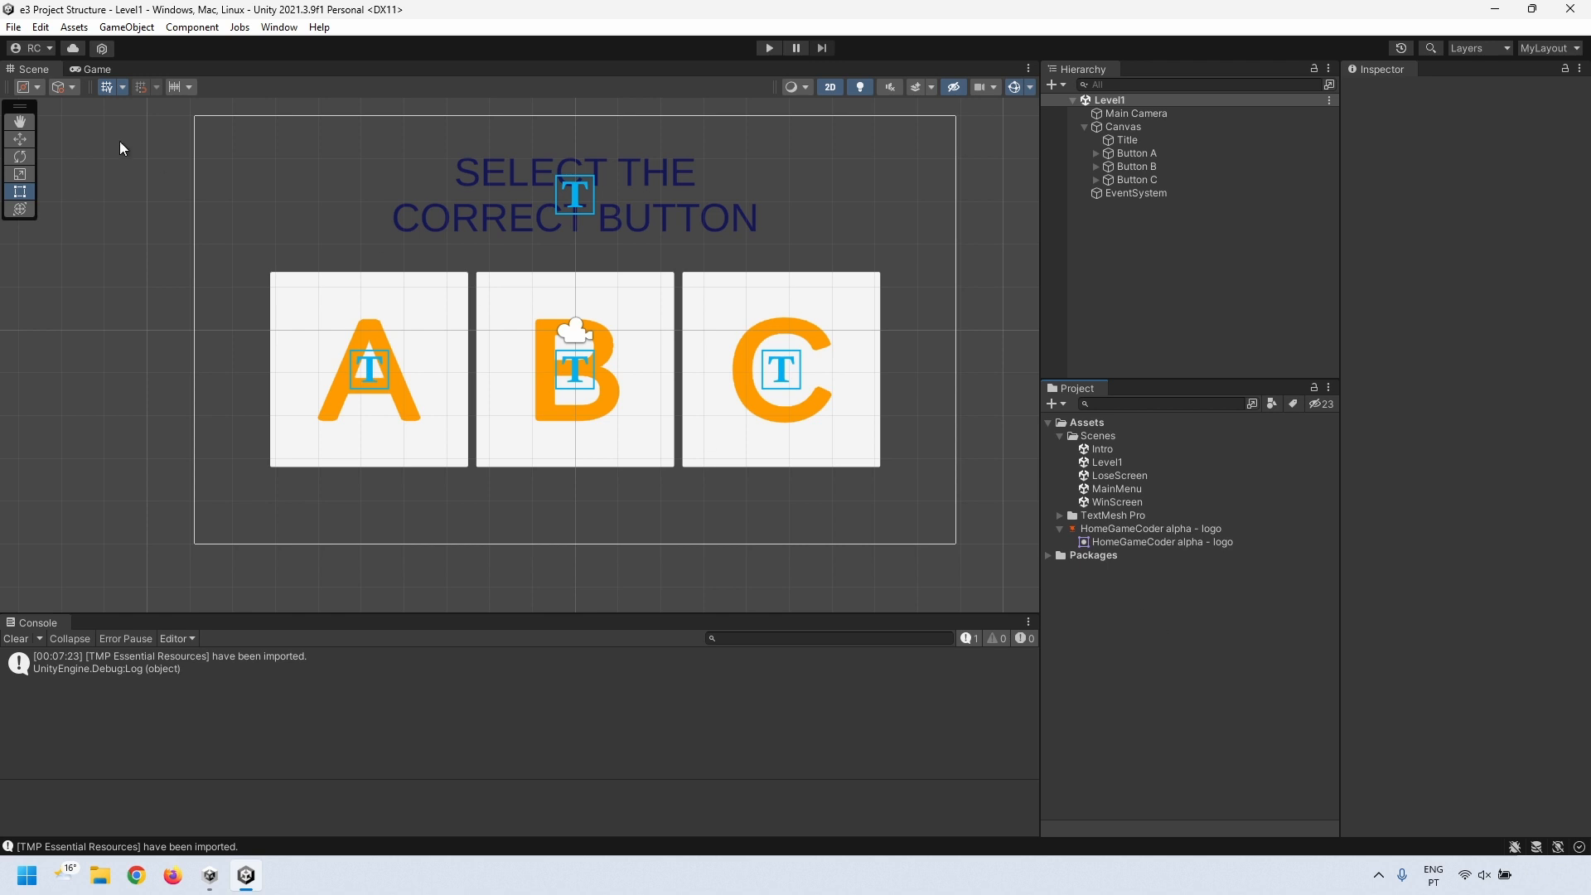
- Add all the project's scenes to Scenes In Build in the Build Settings
left_click(16, 27)
left_click(71, 230)
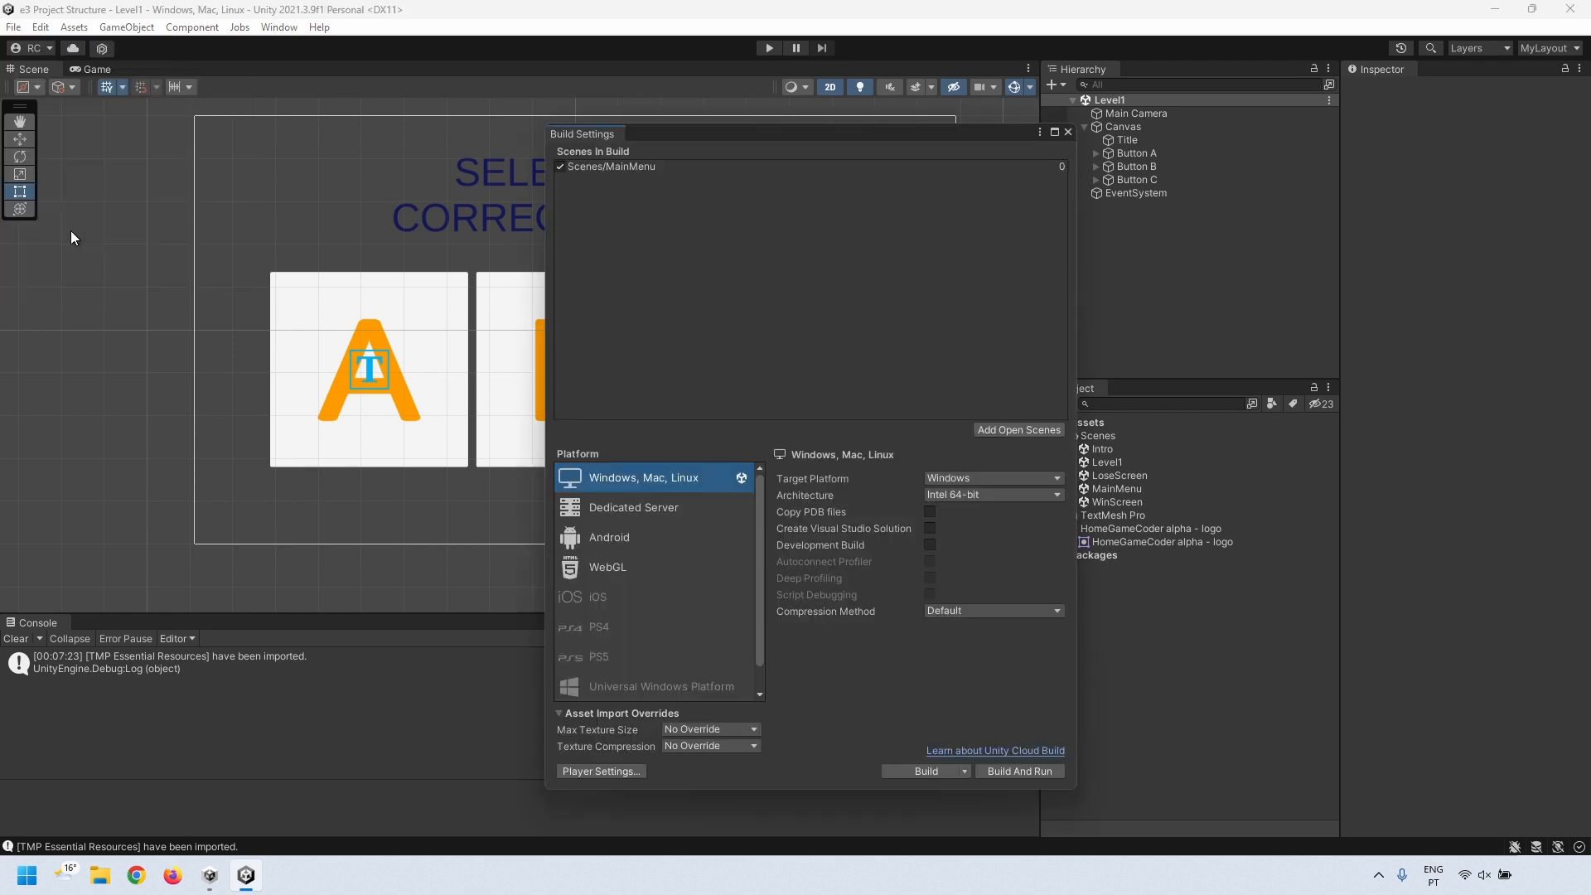
left_click_drag(706, 150, 365, 116)
left_click(1087, 450)
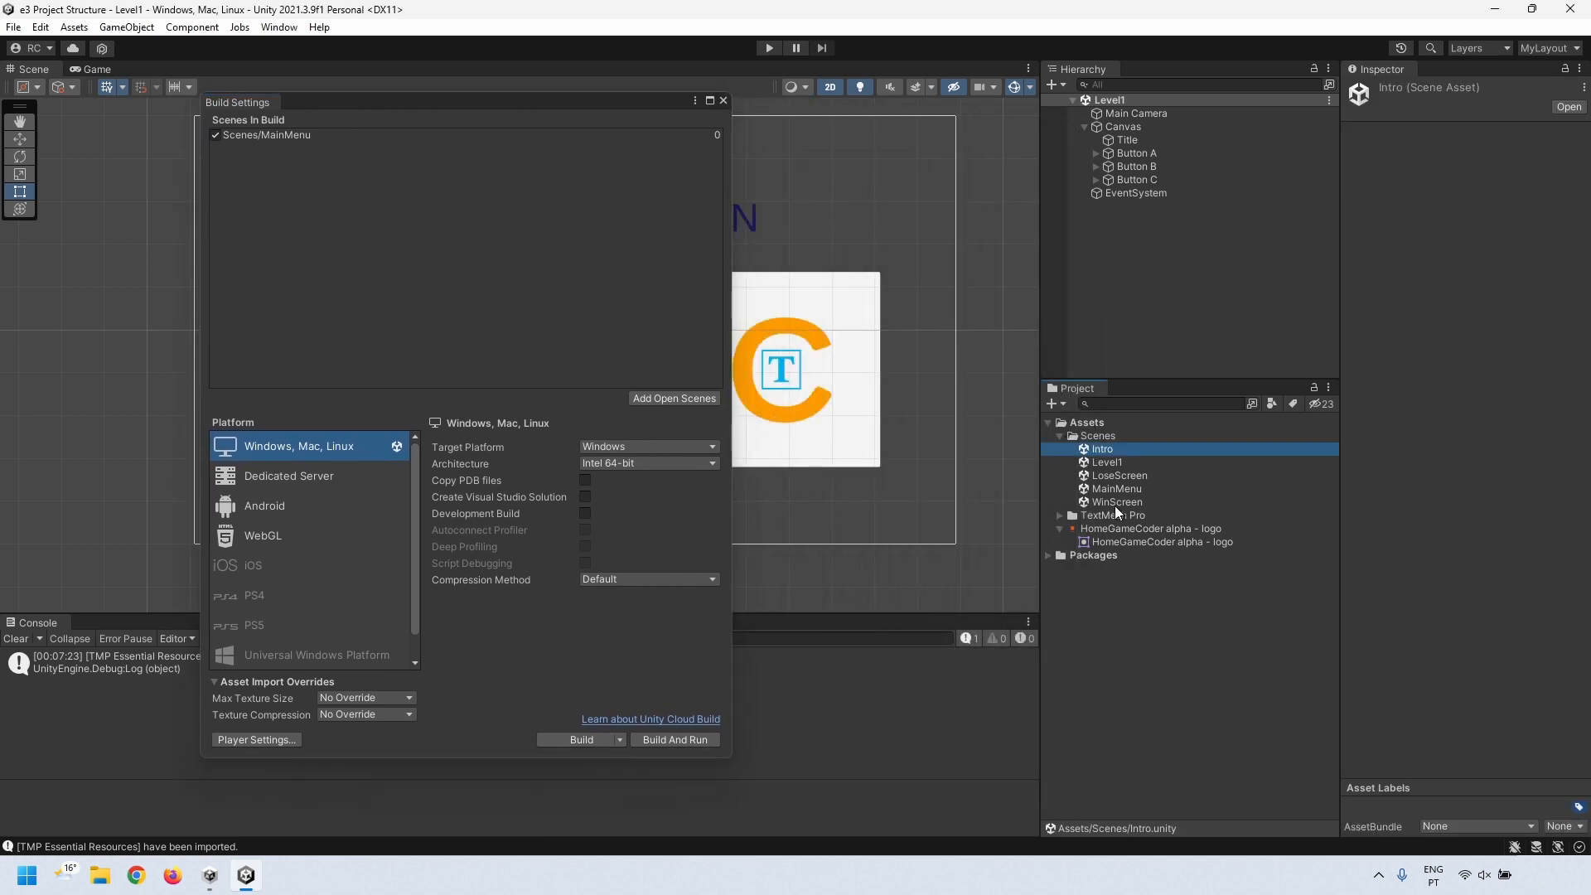
left_click(1115, 502, "shift")
left_click_drag(1108, 458, 310, 203)
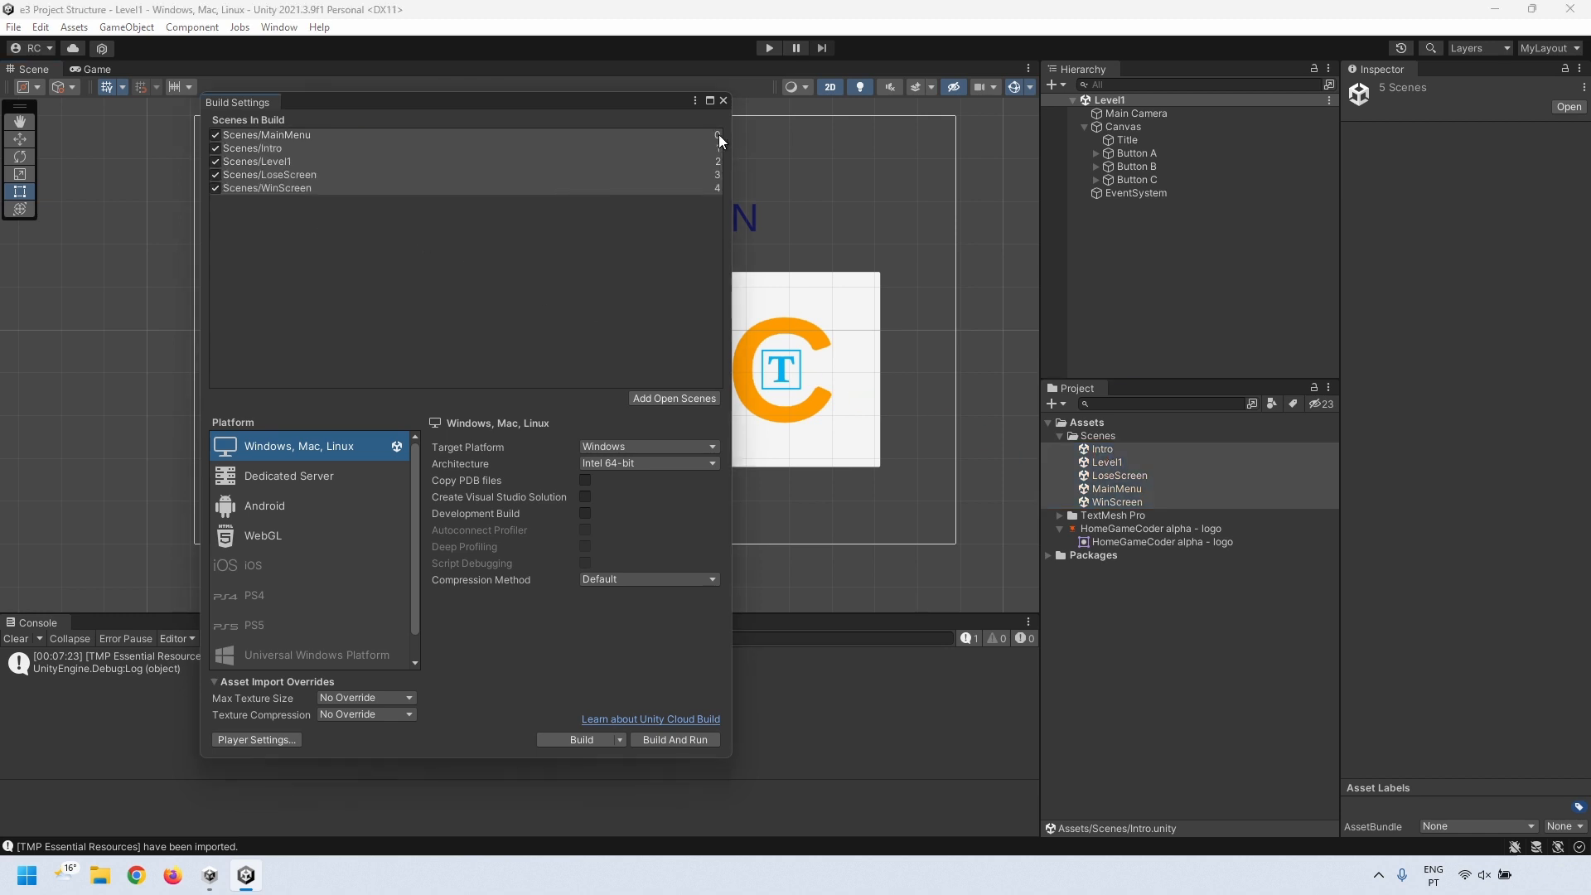
- Move the Intro scene ahead of MainMenu to the first place in the build order and close Build Settings
left_click(240, 242)
left_click(273, 151)
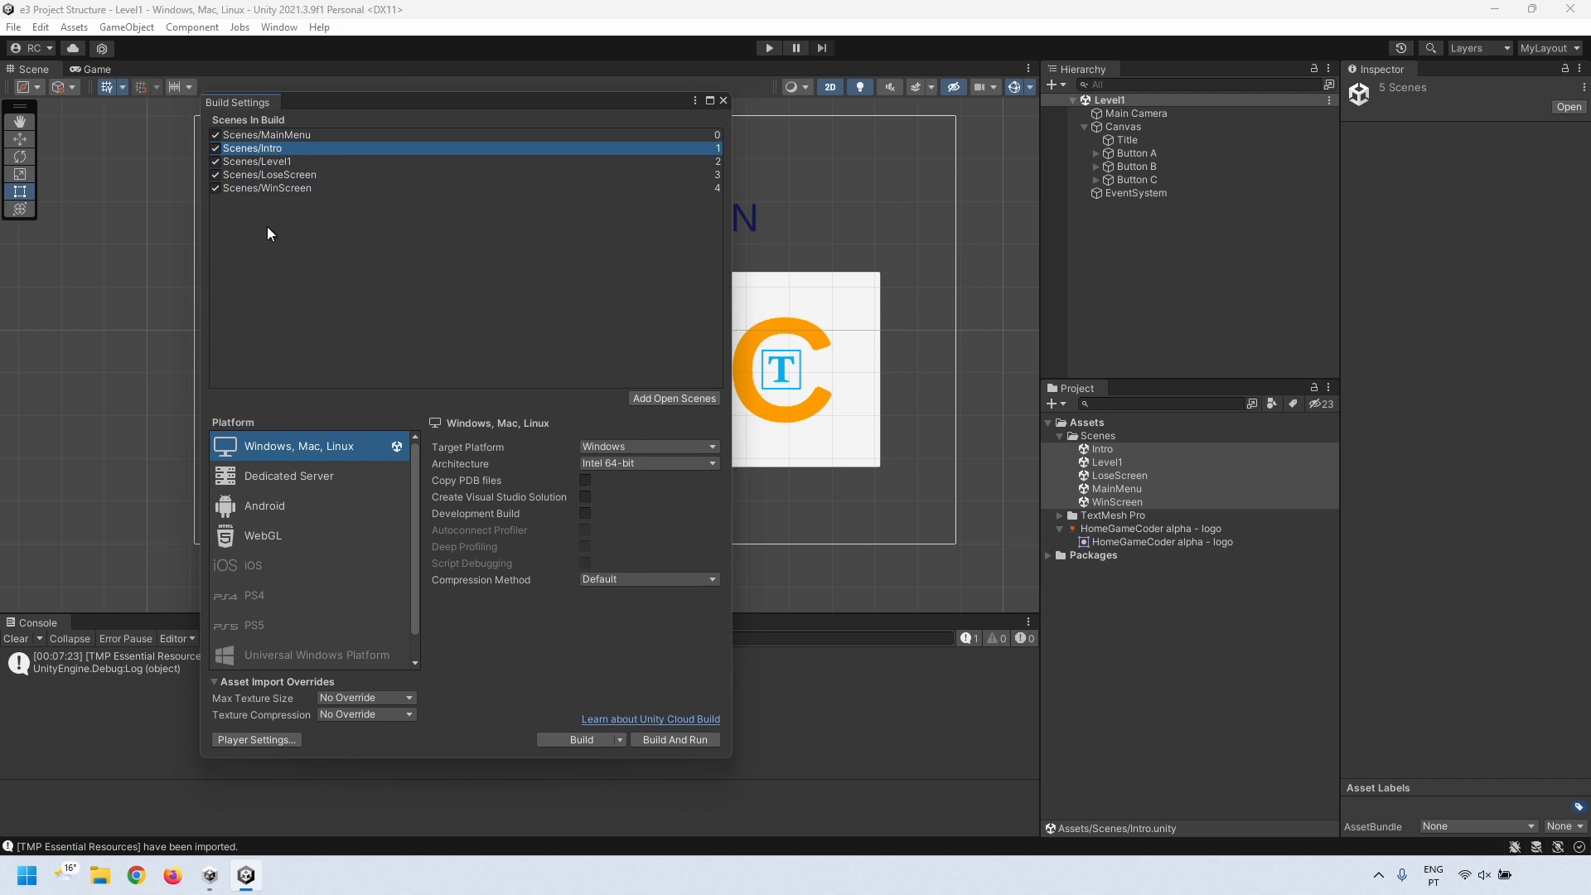
left_click_drag(283, 136, 281, 139)
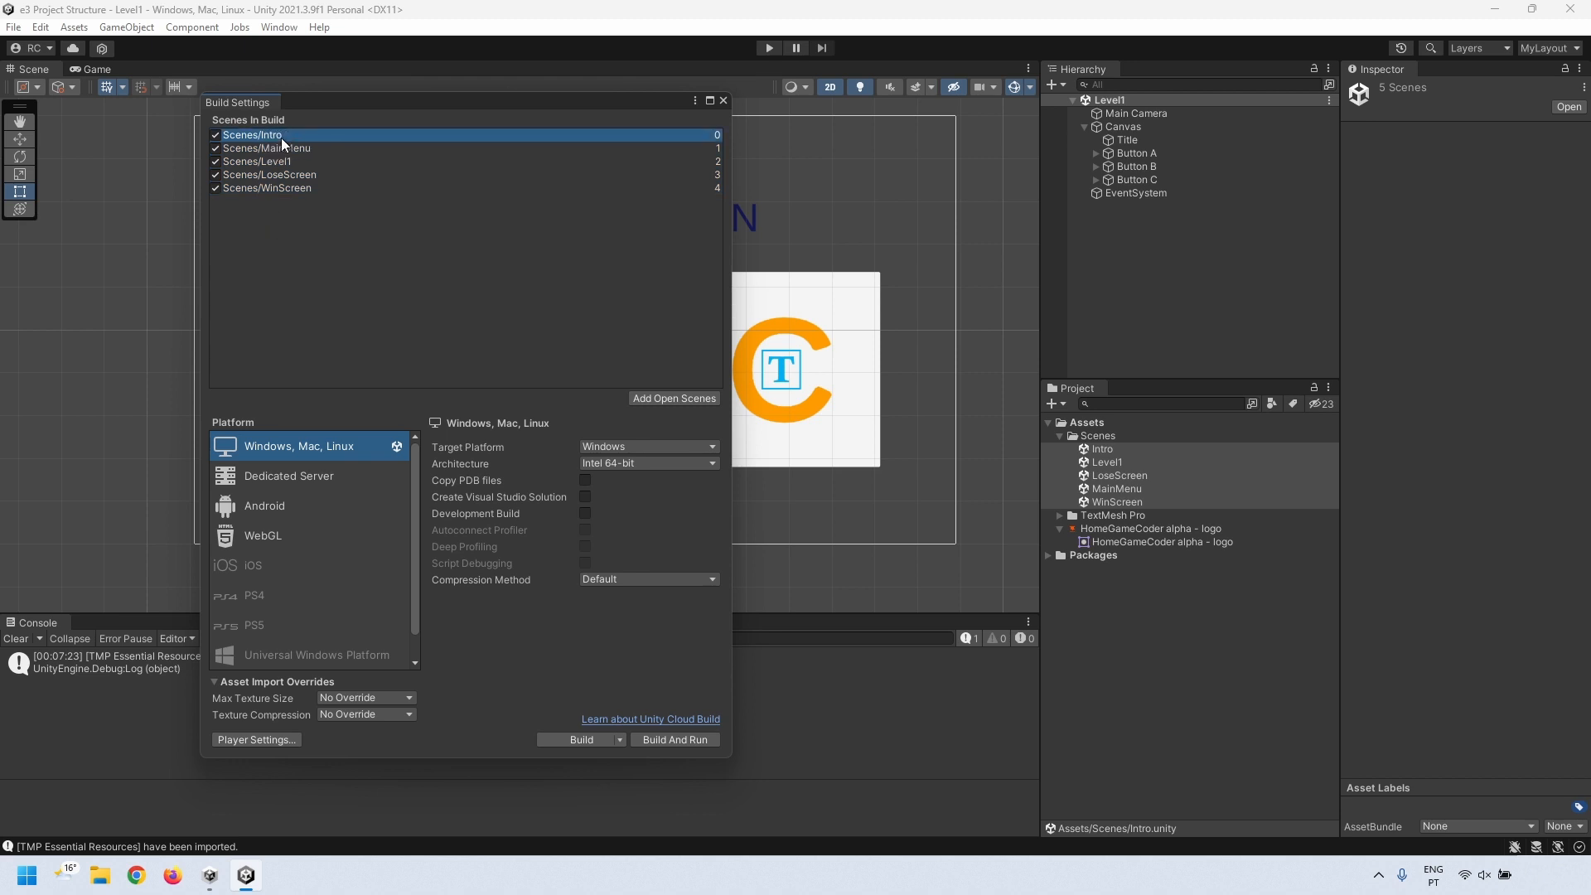
left_click(721, 102)
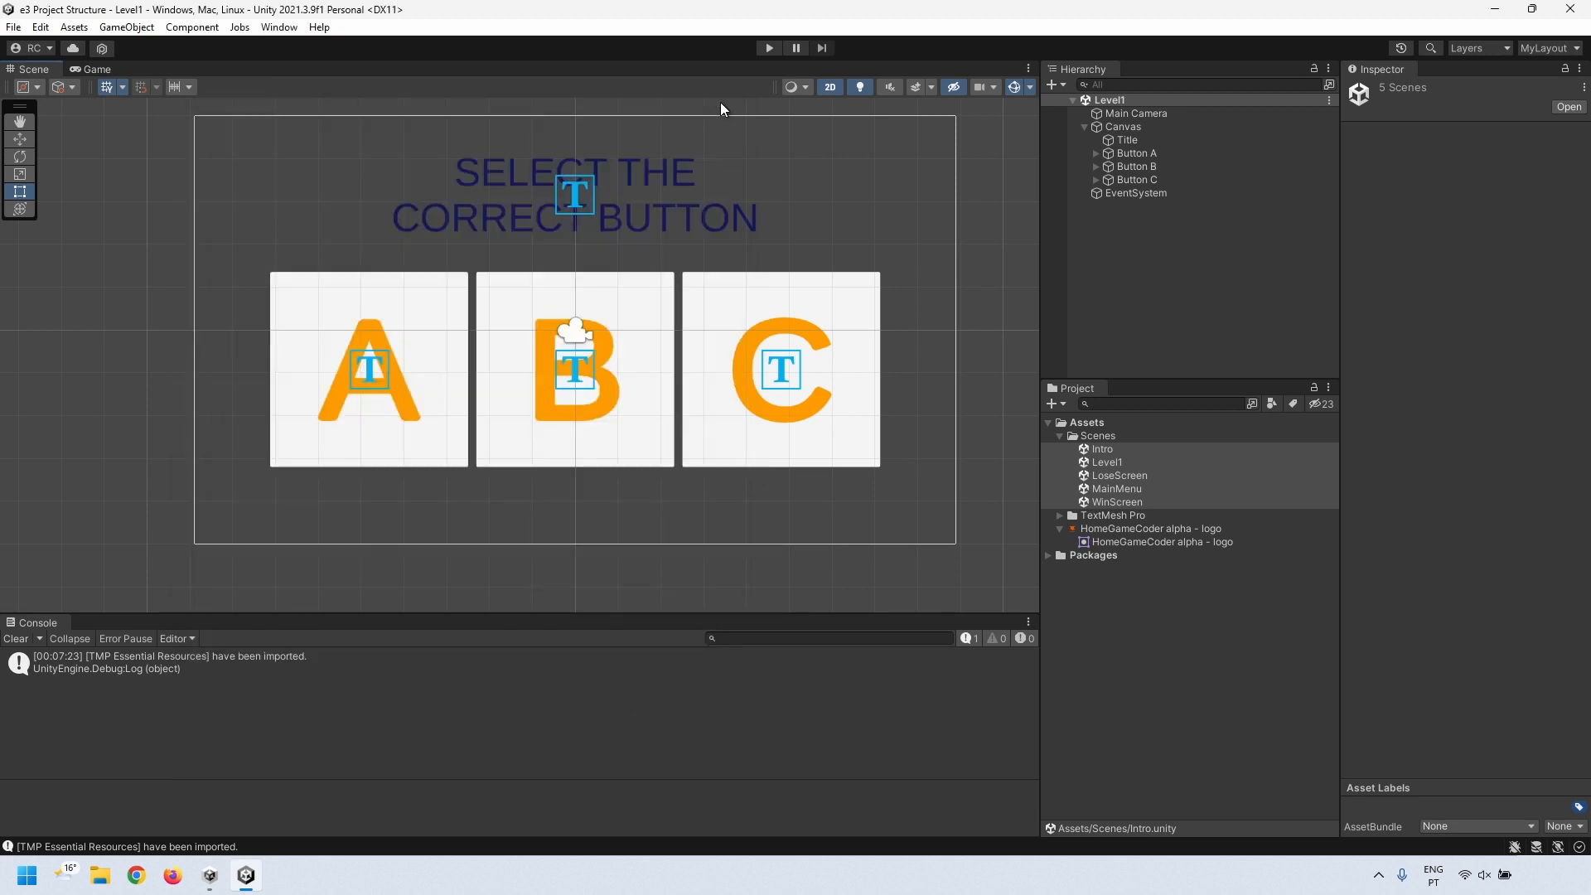
- Open the Intro scene and run it in Play mode
left_click(1126, 597)
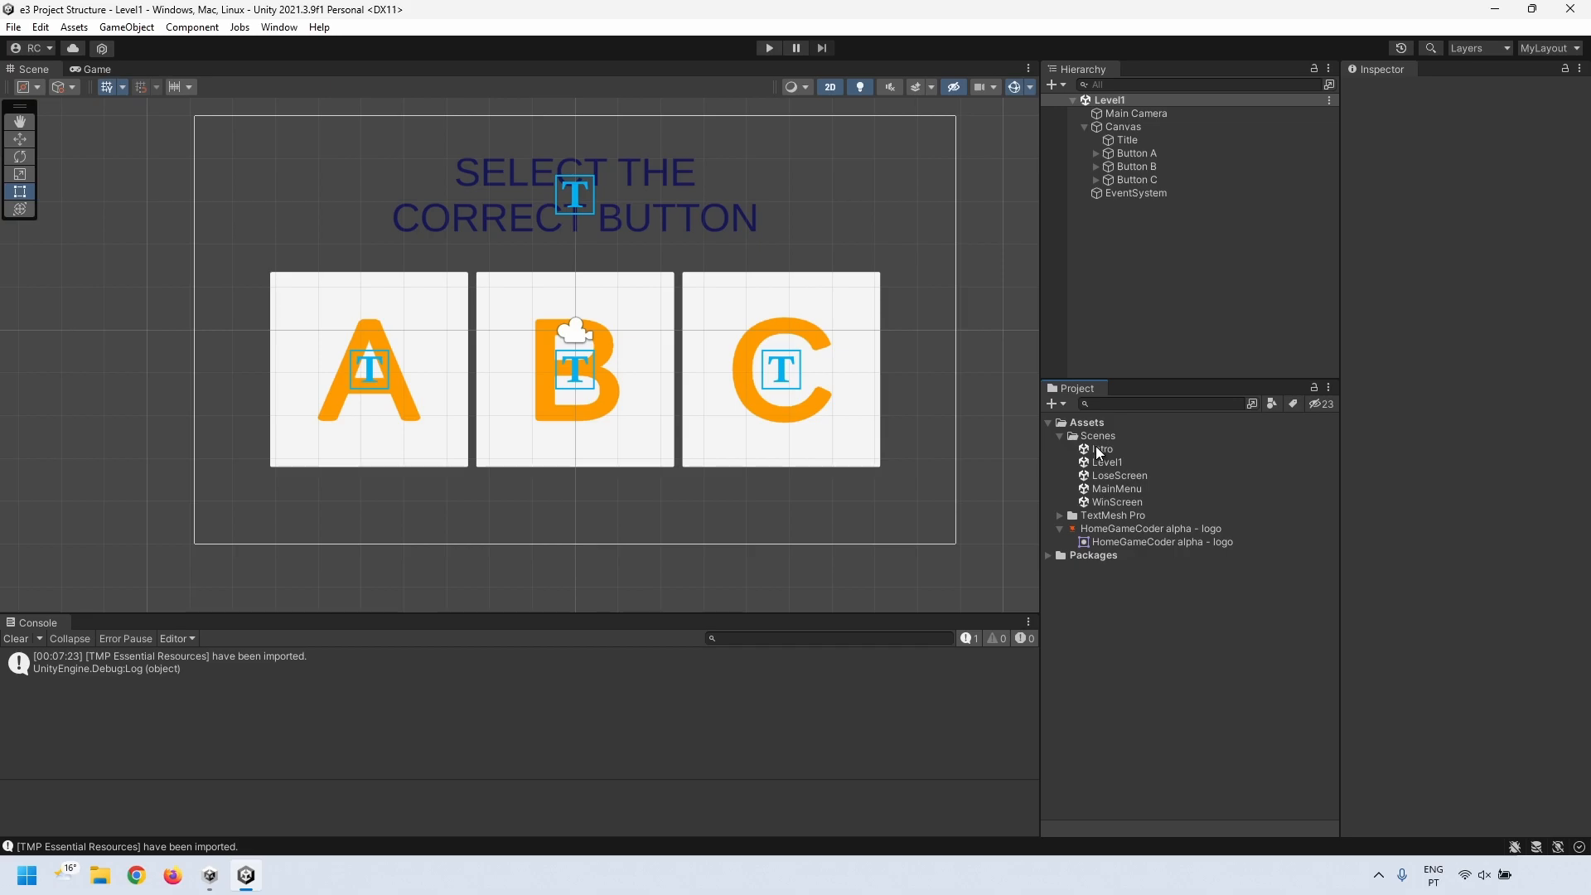
double_click(1100, 449)
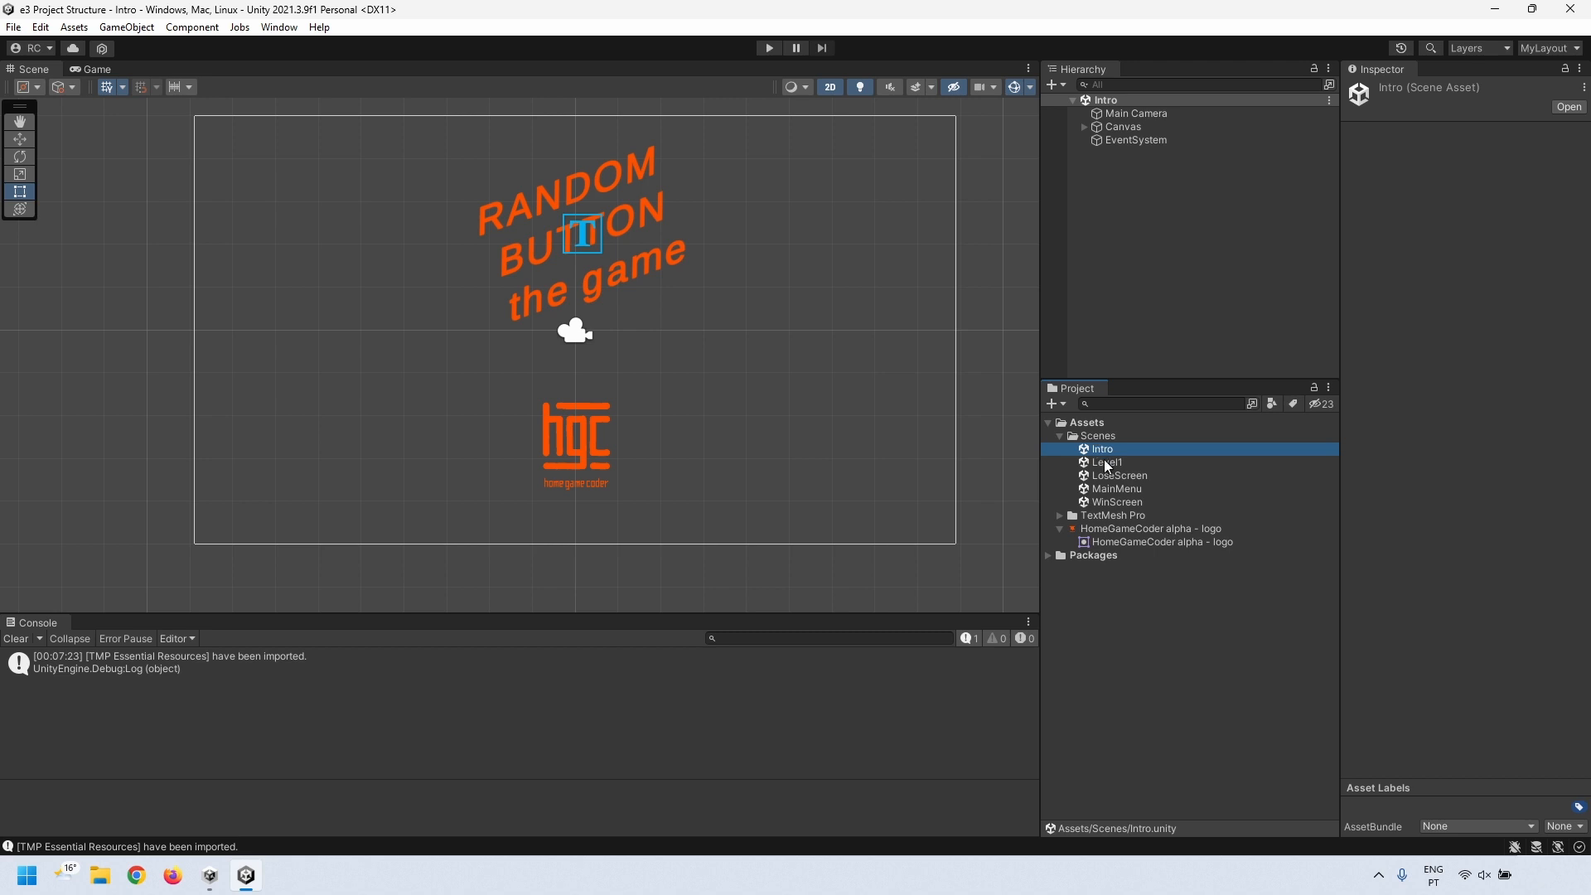
left_click(771, 48)
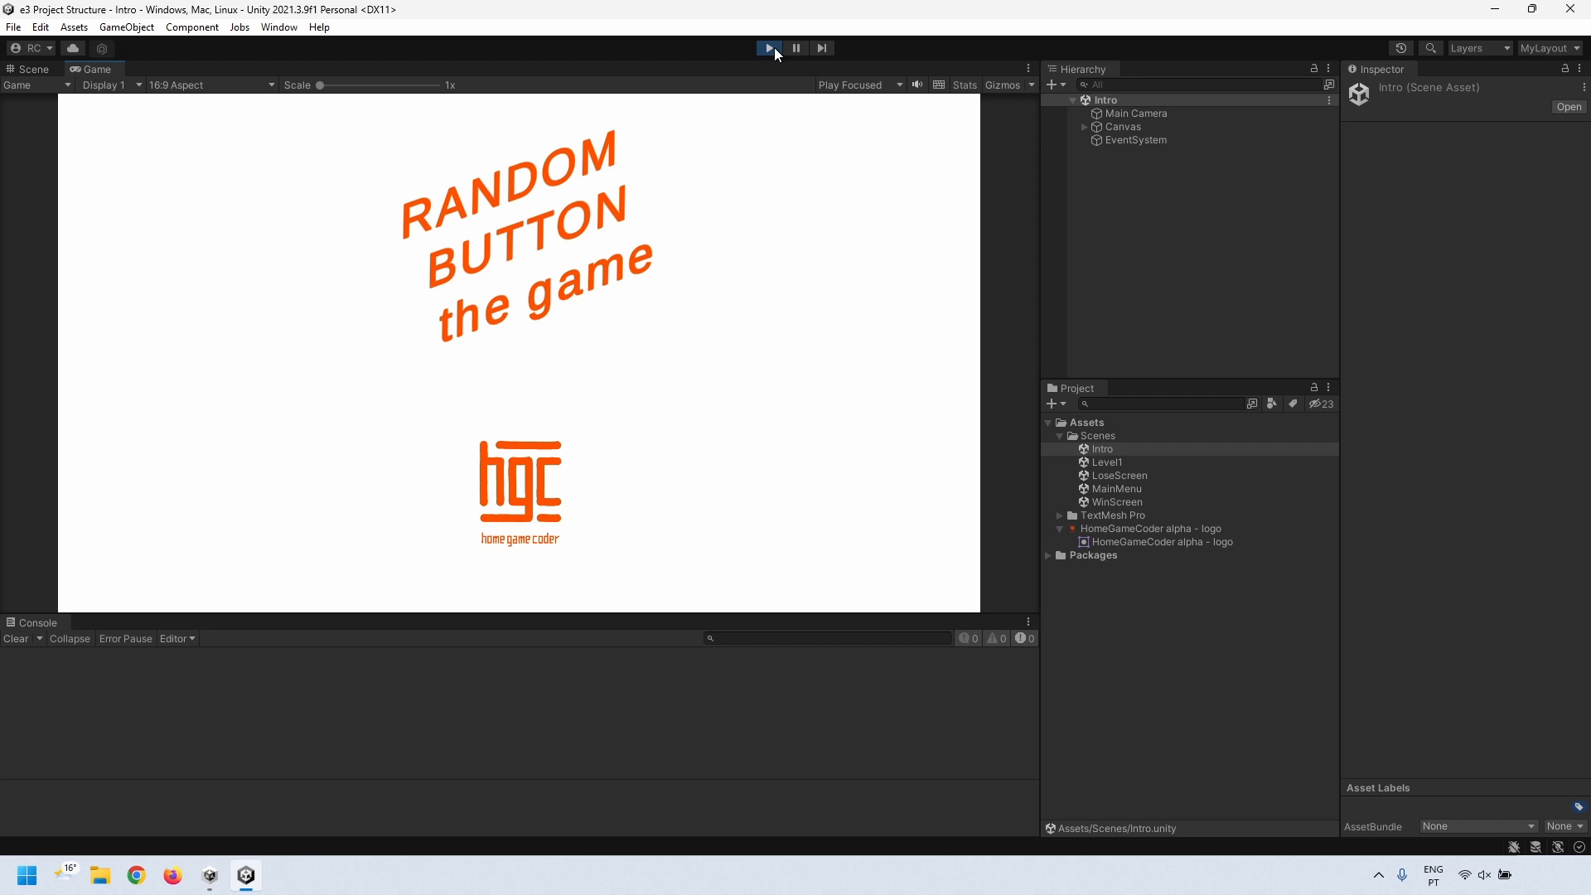
- Delete the HomeGameCoder logo from the running Intro scene and check the result in the Game view
left_click(25, 70)
left_click(568, 455)
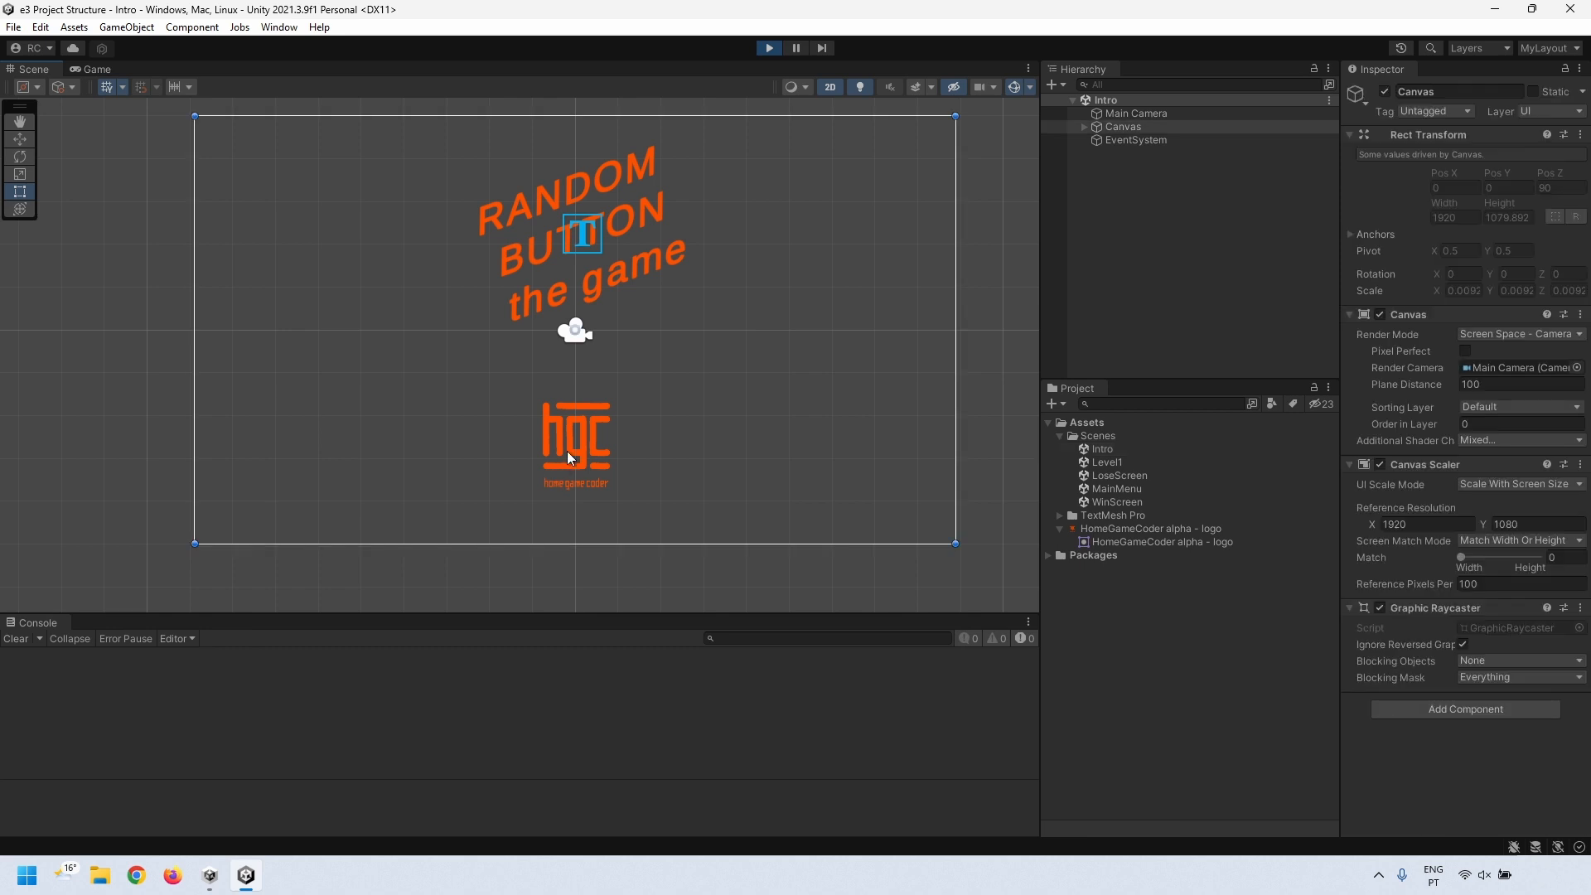
left_click(580, 440)
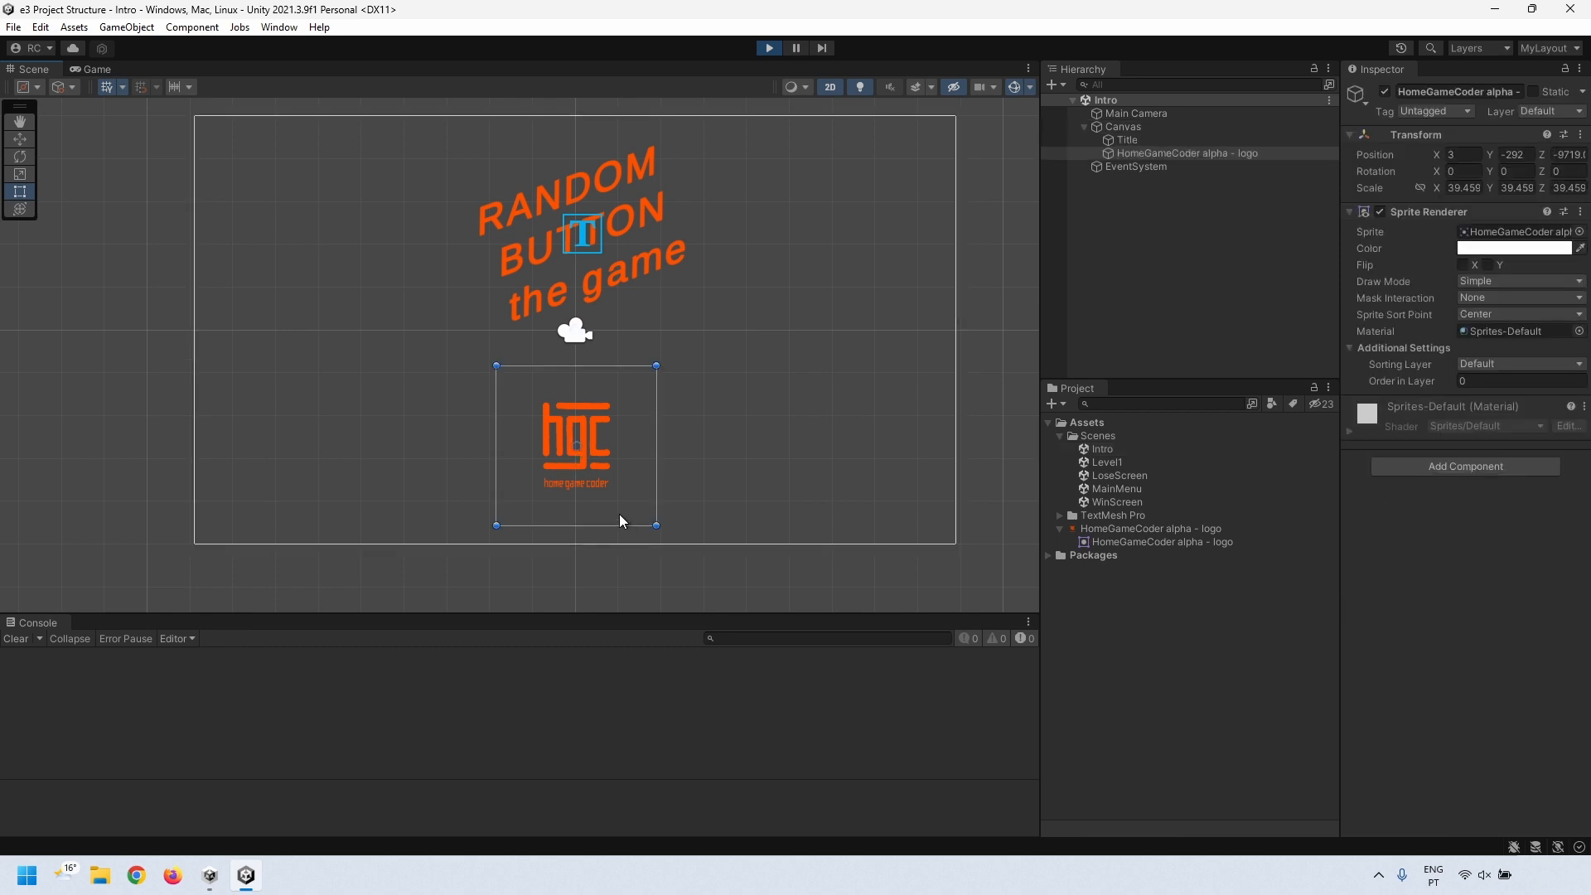
left_click(92, 68)
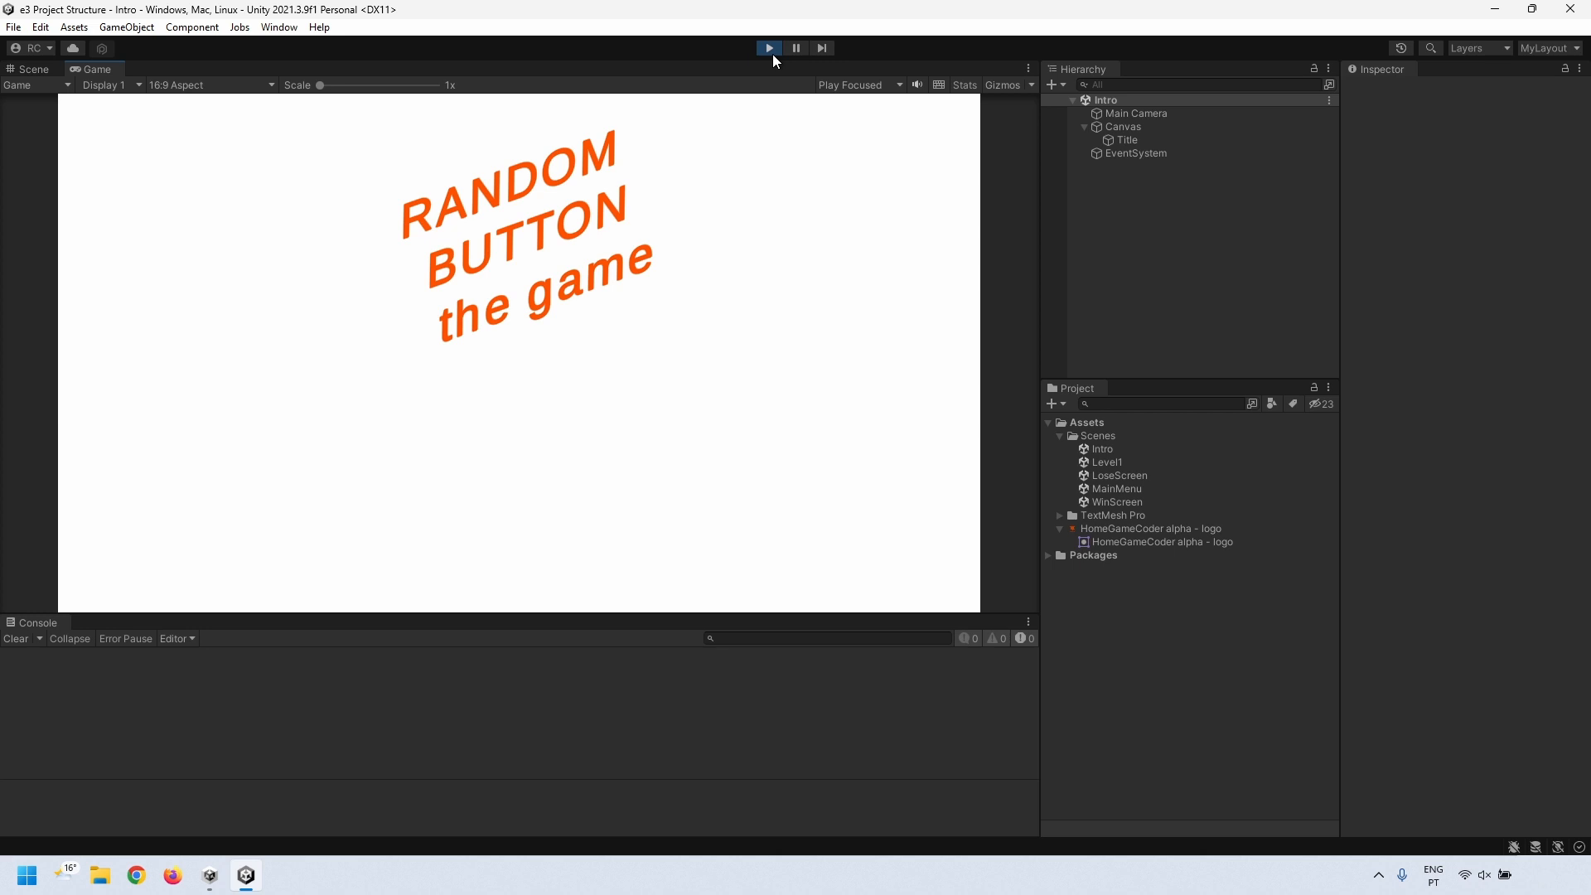
- Enlarge the Title's font to about 189 and move it to about X -24, Y -156 during Play mode, and stop playing
left_click(36, 72)
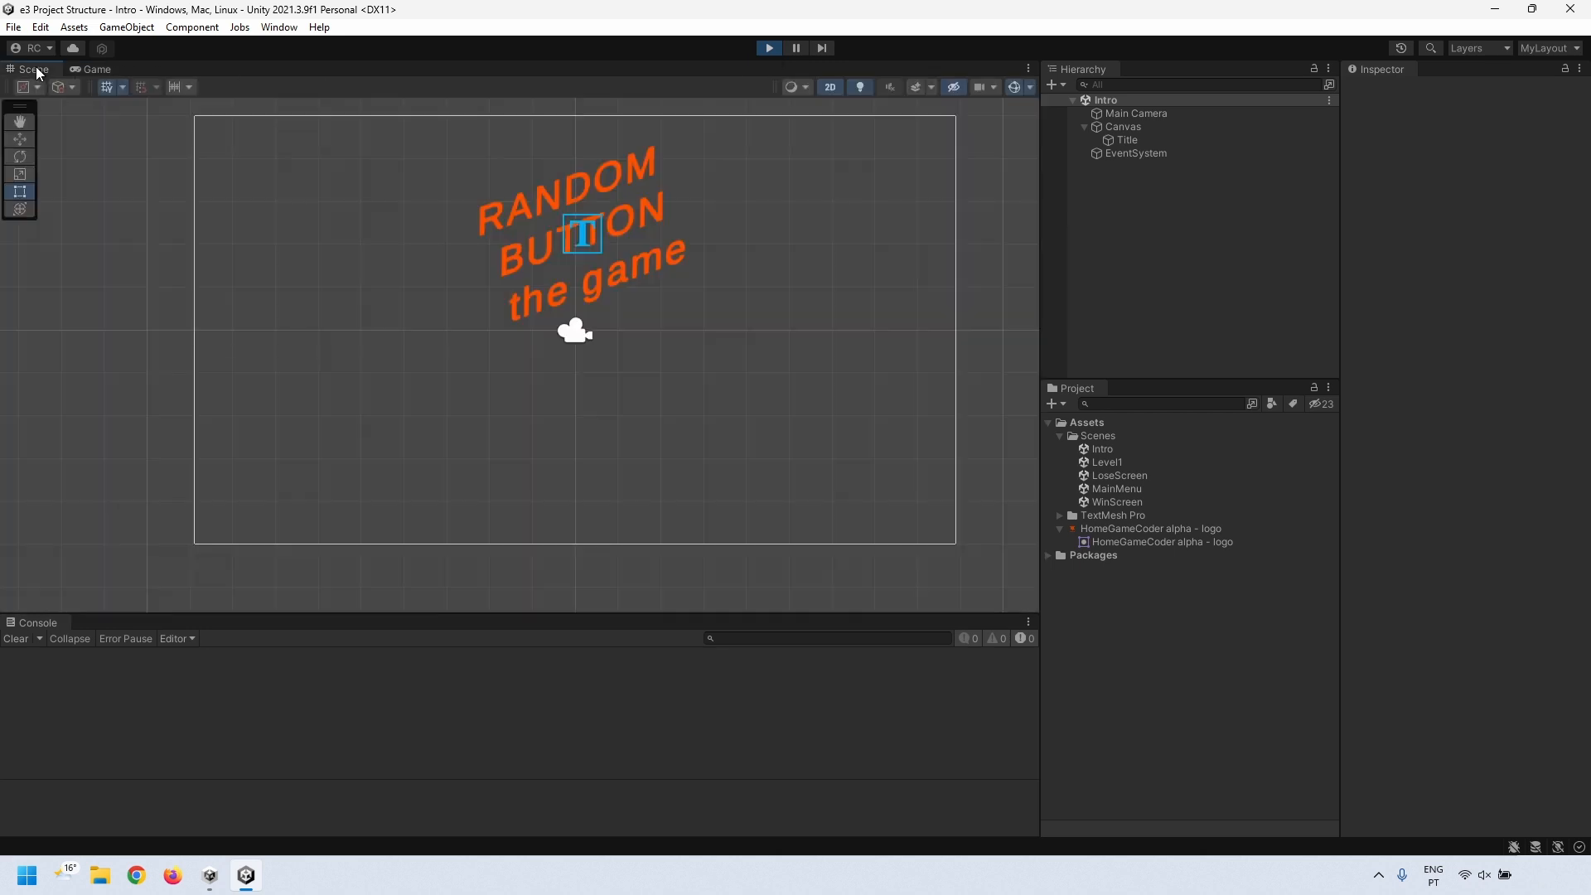
left_click(1123, 139)
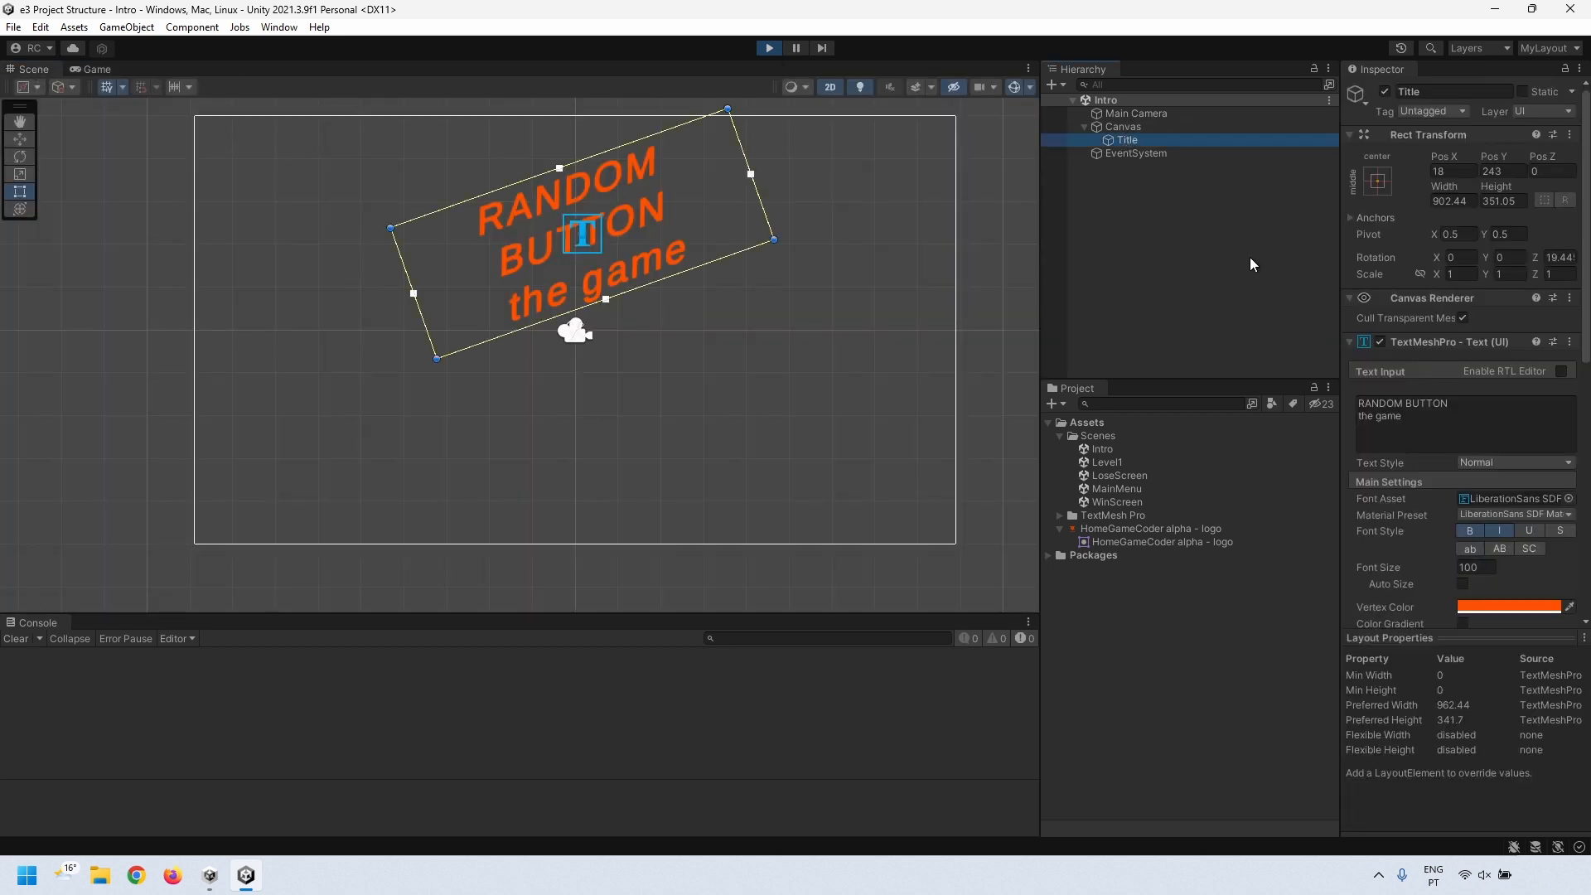
left_click_drag(1382, 566, 441, 371)
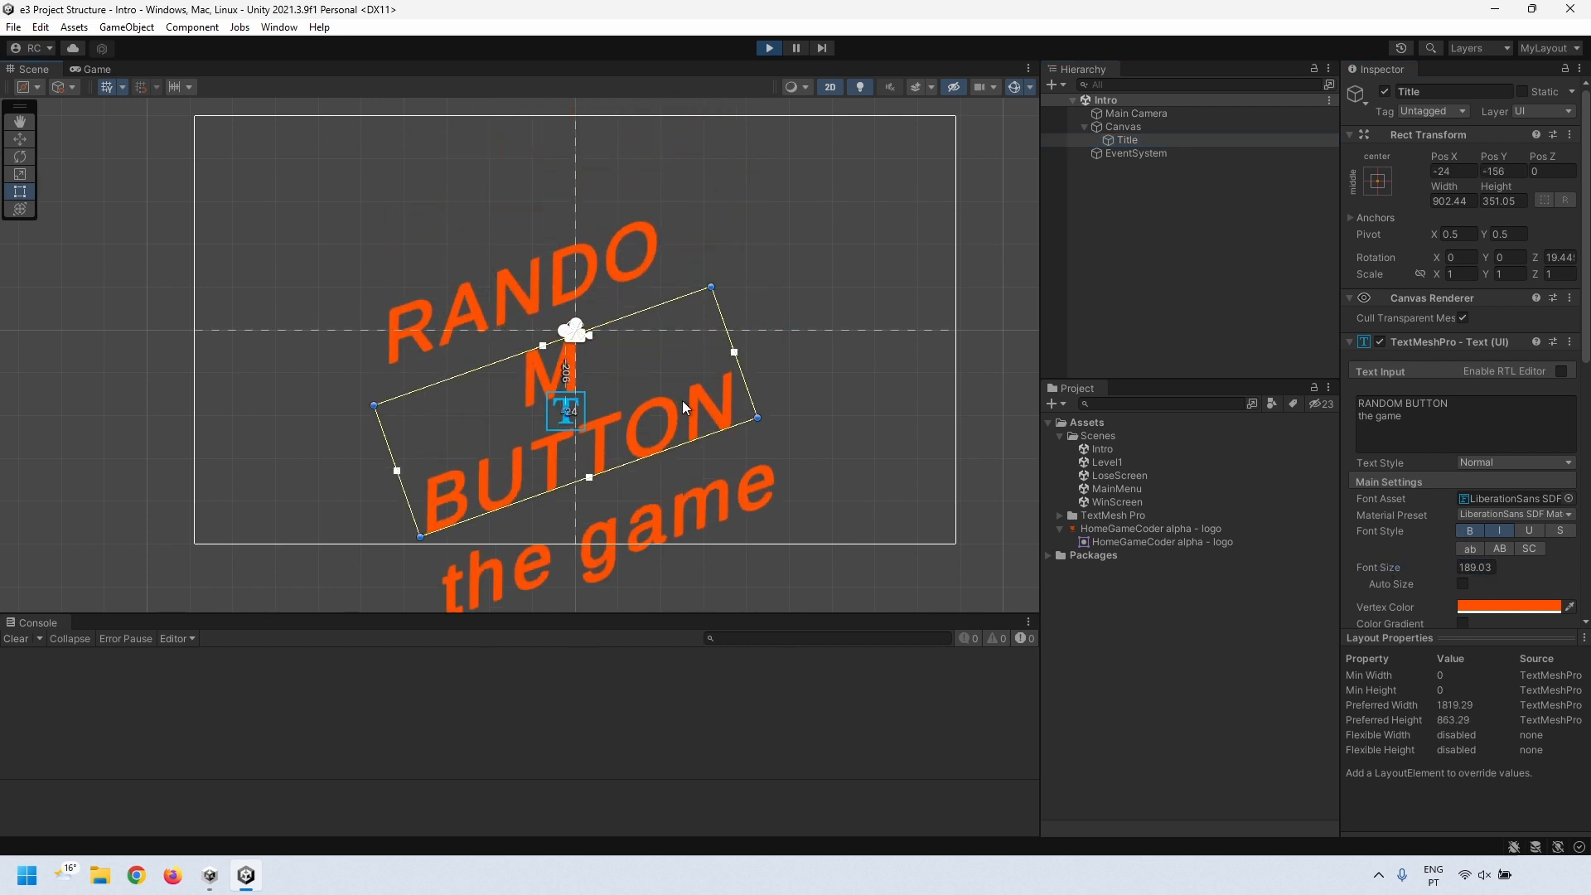
left_click(770, 47)
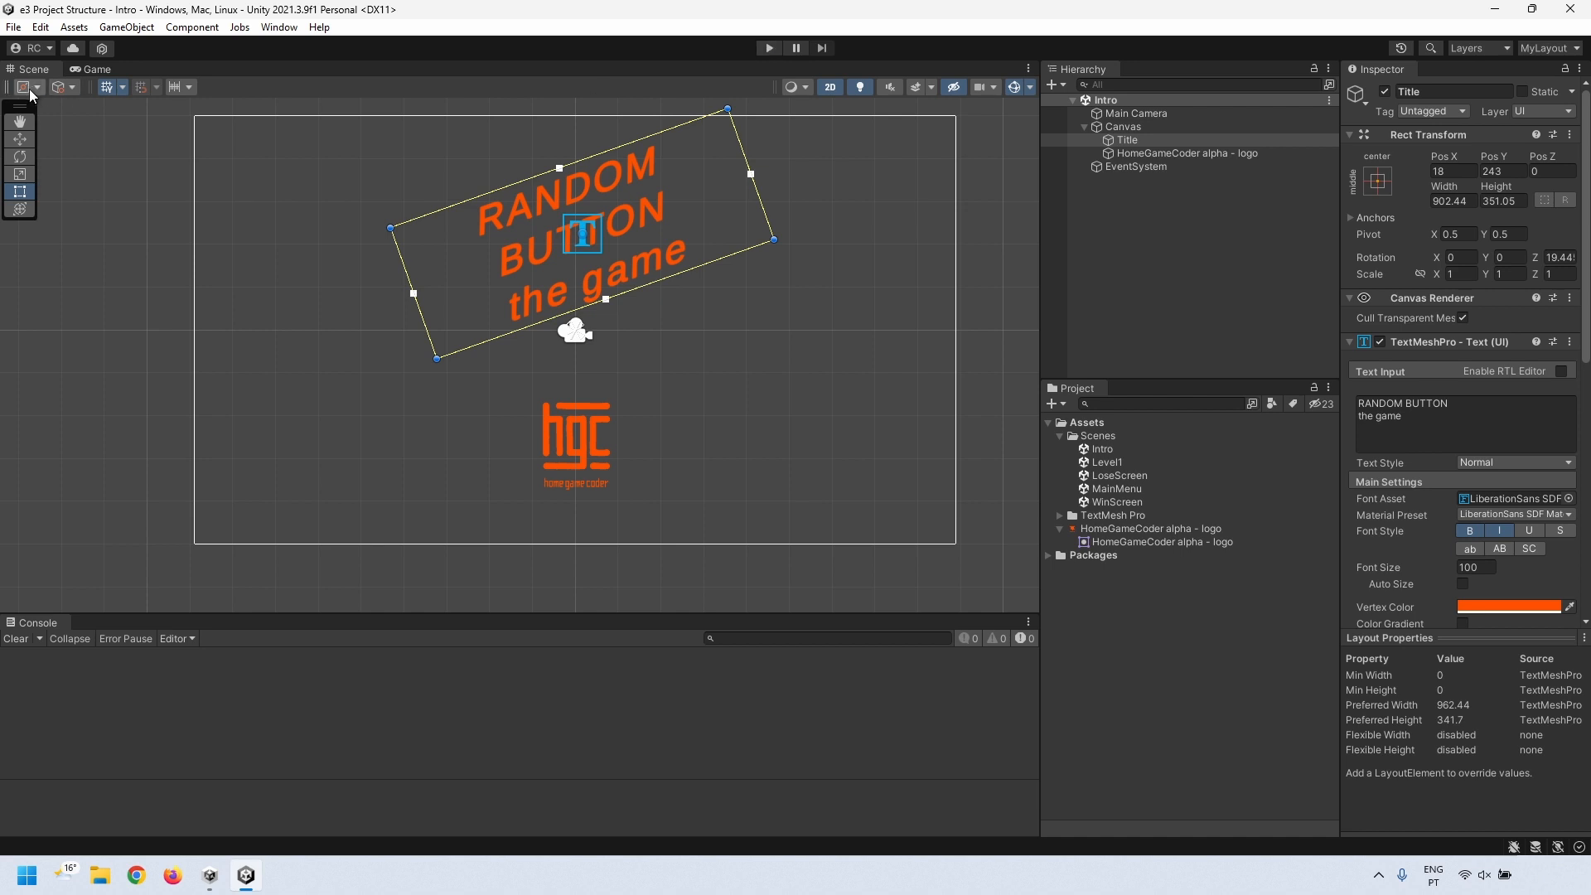
- Run the Intro scene once more in Play mode and stop it
left_click(80, 272)
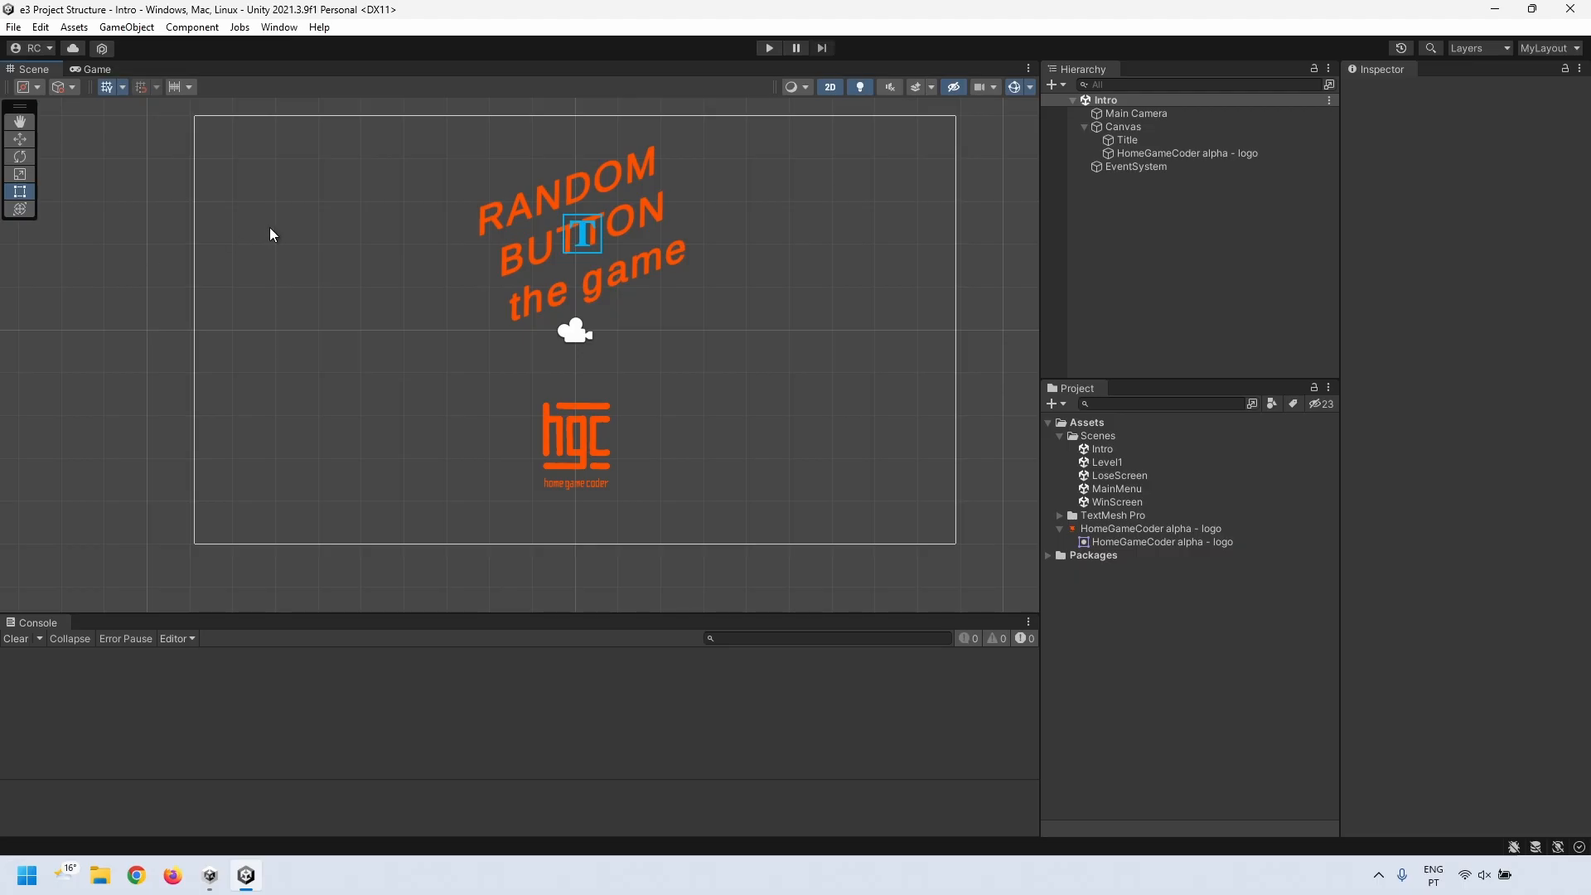
left_click(768, 50)
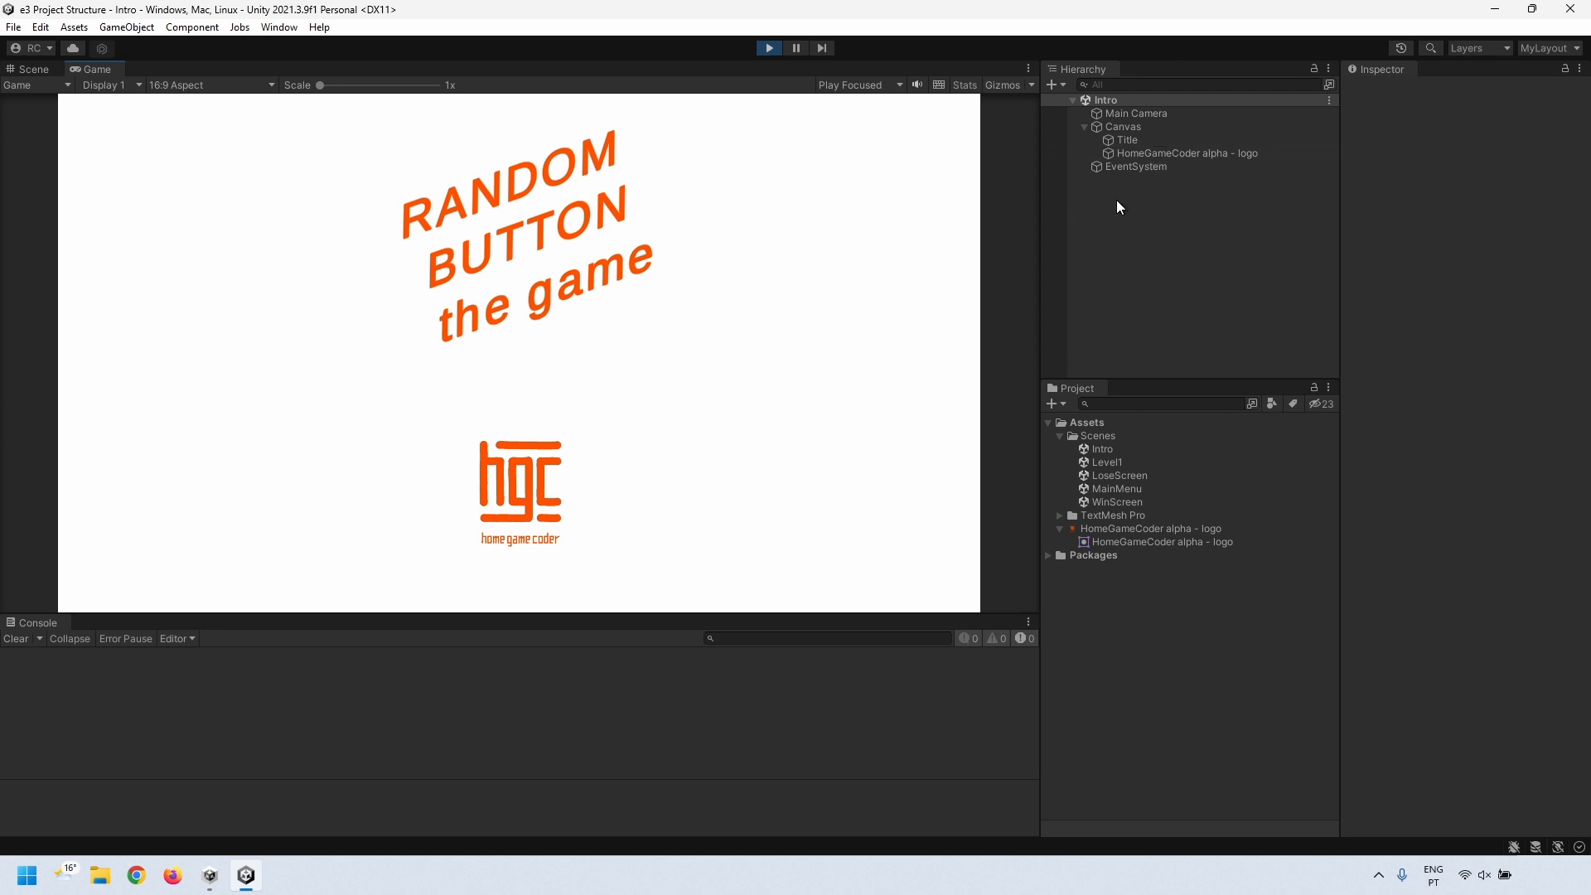
left_click(760, 49)
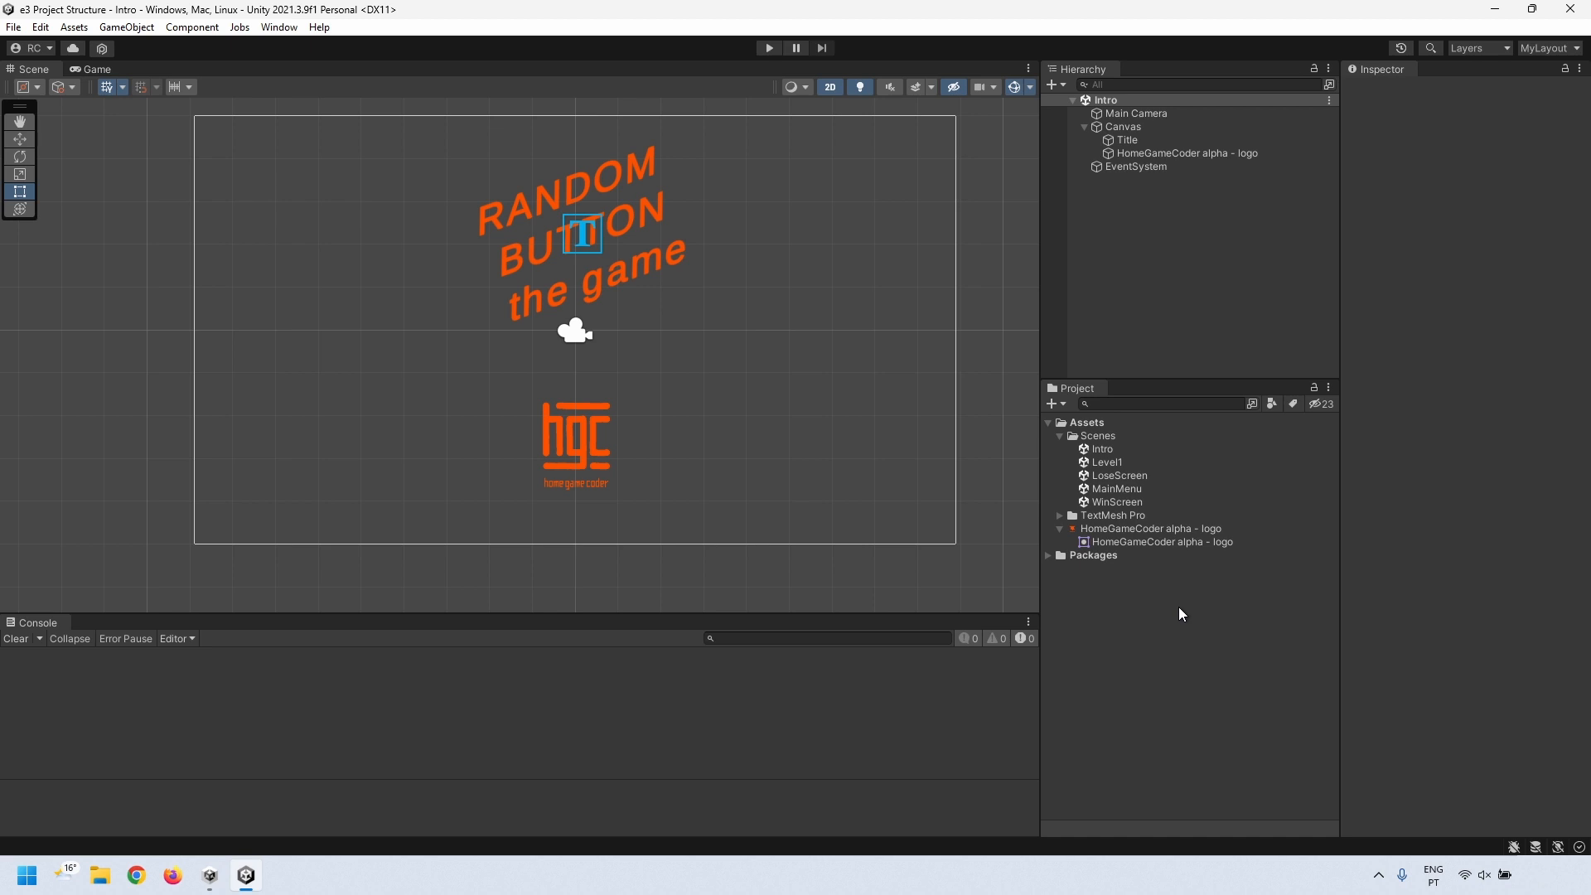
left_click(1102, 450)
left_click(1111, 491)
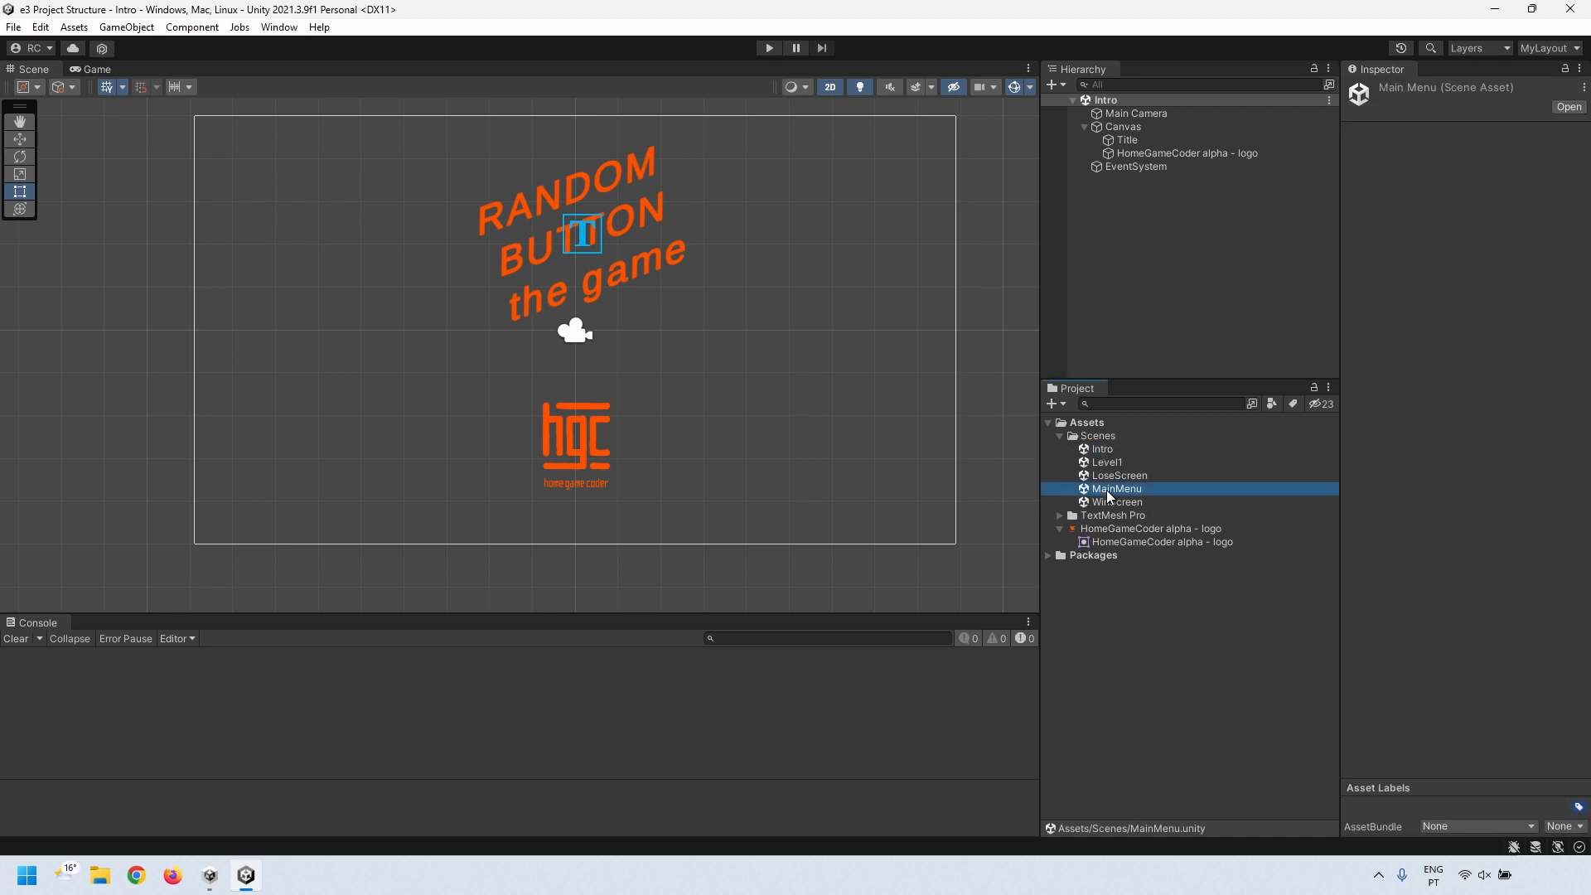
left_click(1091, 624)
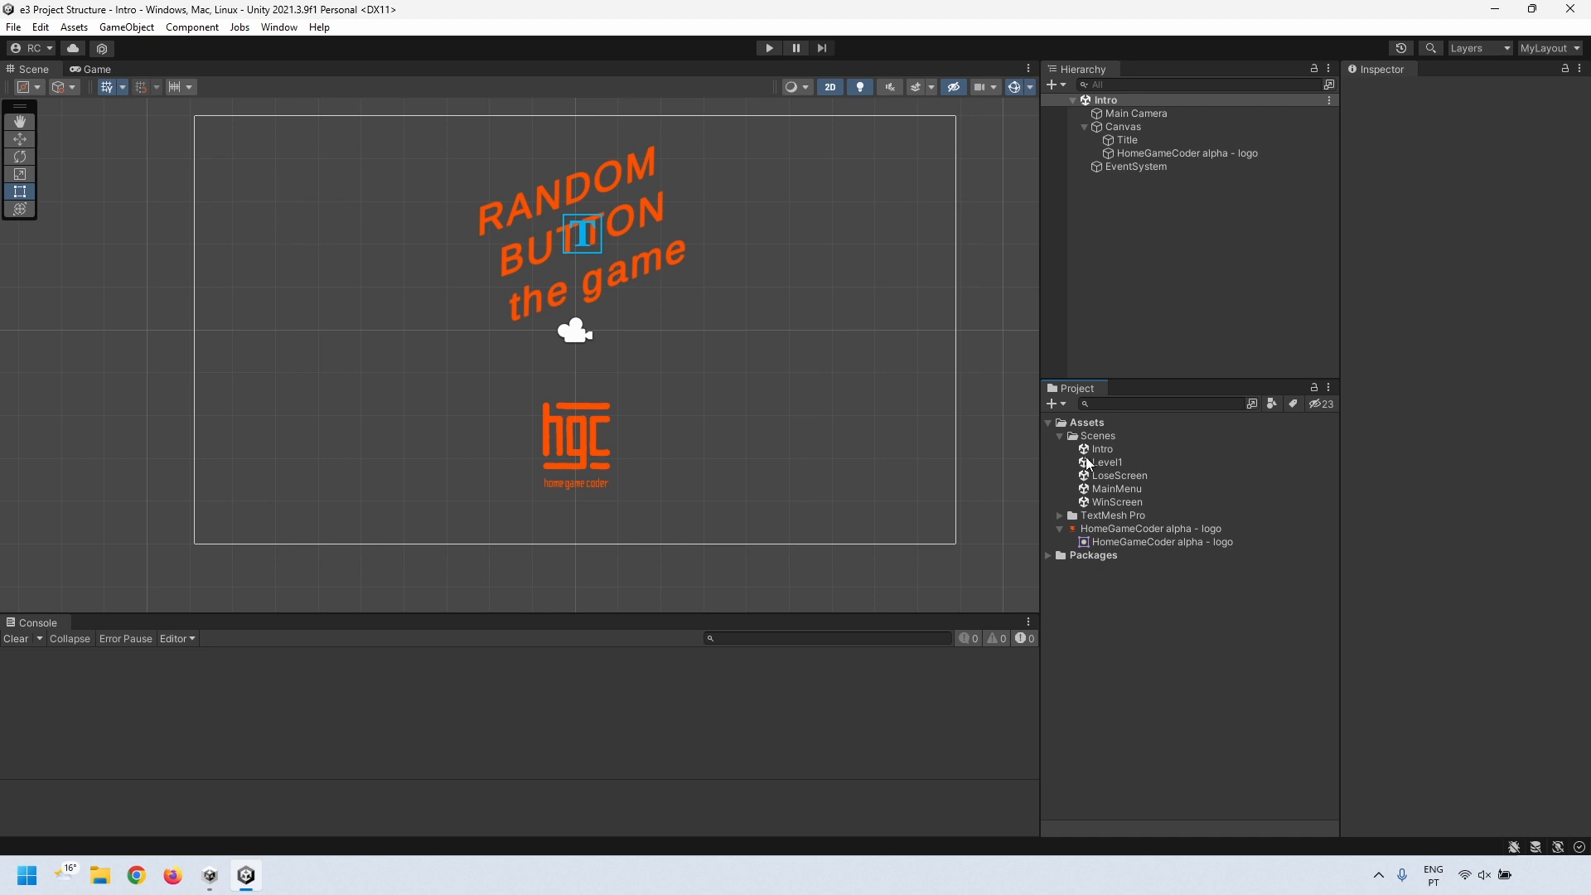
- Create a folder named Scripts inside Assets
left_click(1091, 424)
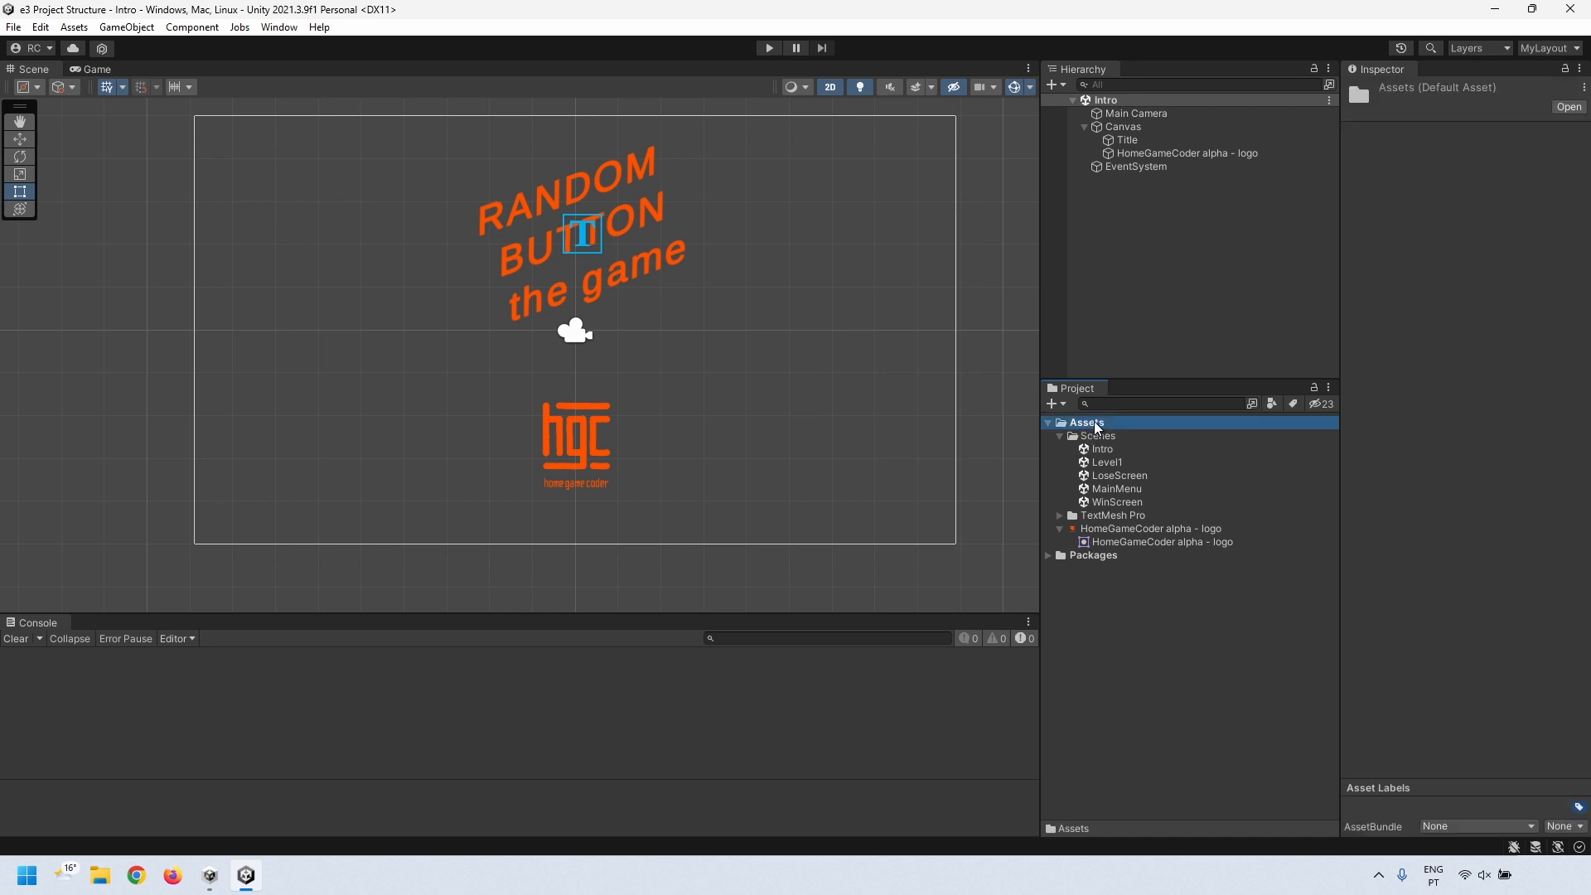
right_click(1096, 427)
mouse_move(1135, 431)
left_click(1448, 106)
type("Scr")
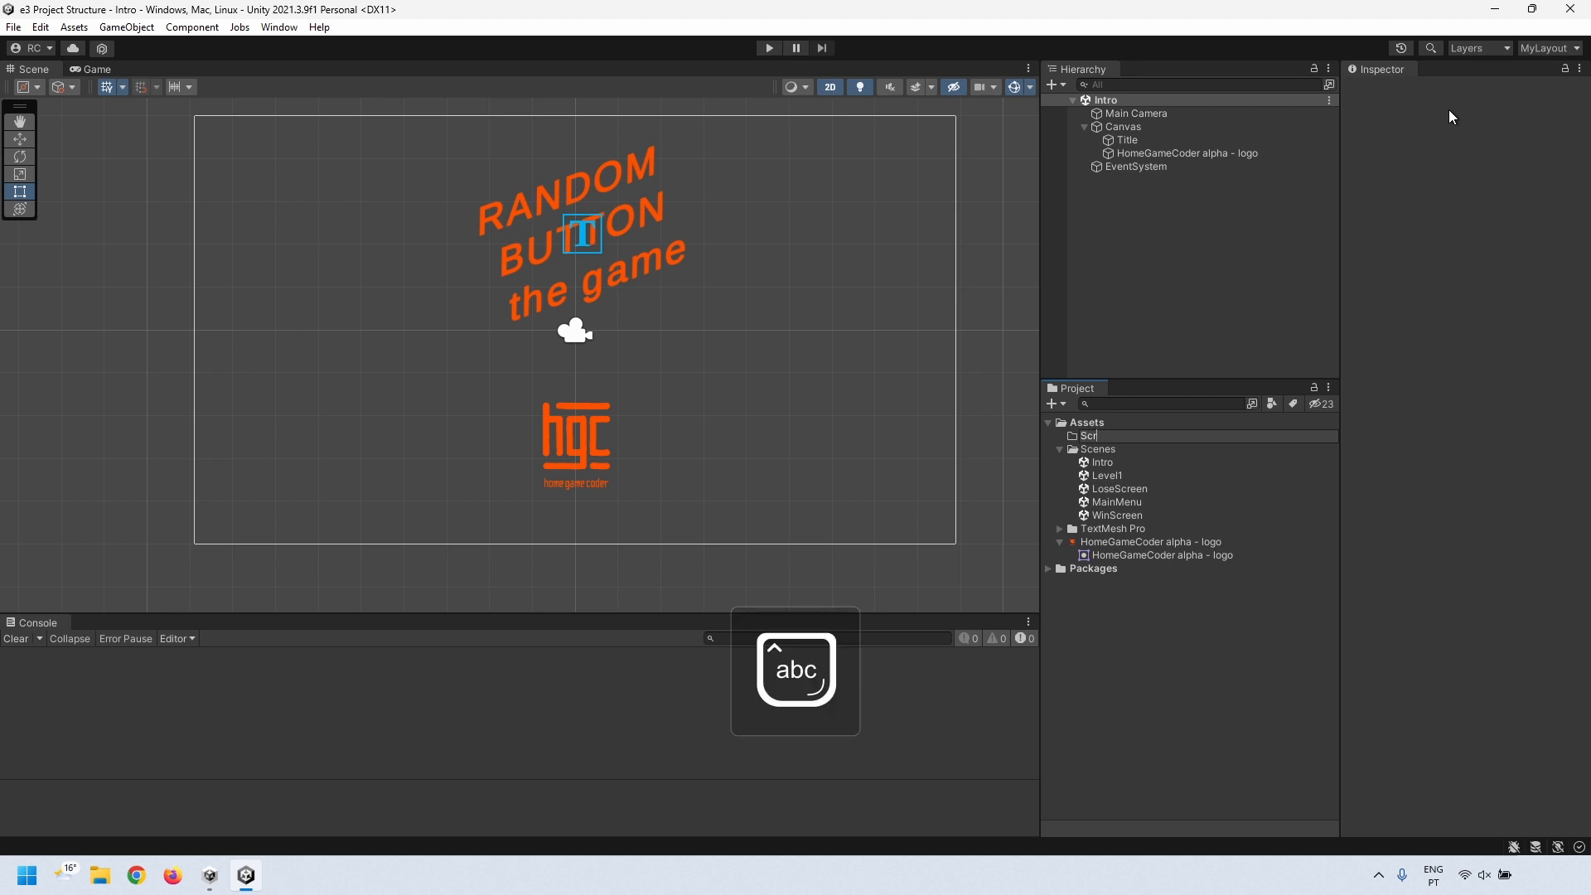
type("ipts")
key("Return")
- Create a C# script named ChangeSceneOnTime in the Scripts folder
left_click(1092, 517)
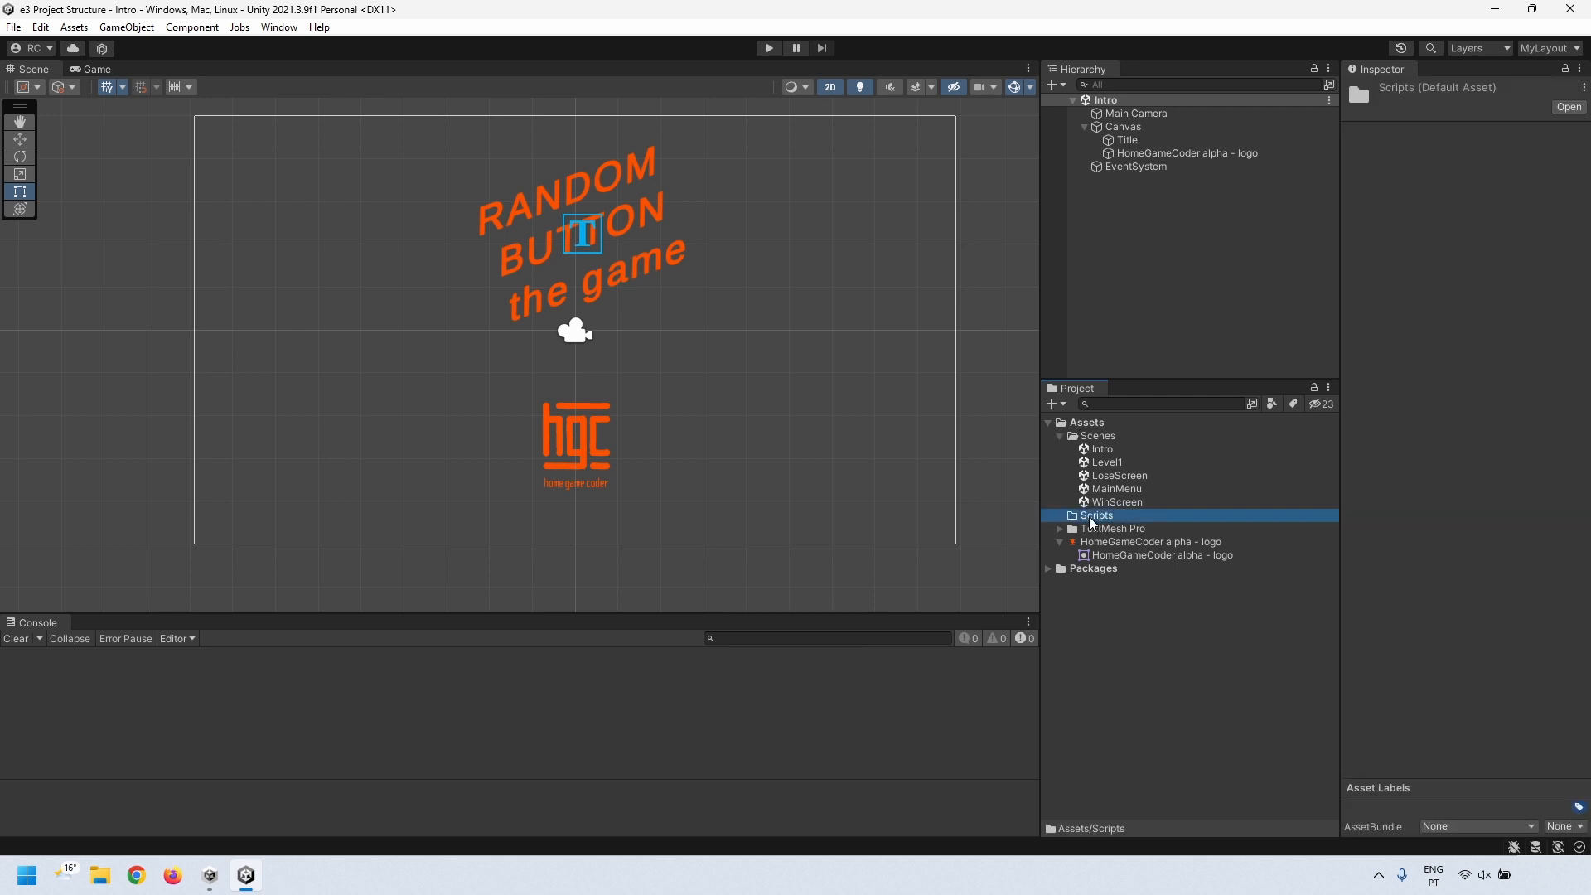
right_click(1092, 523)
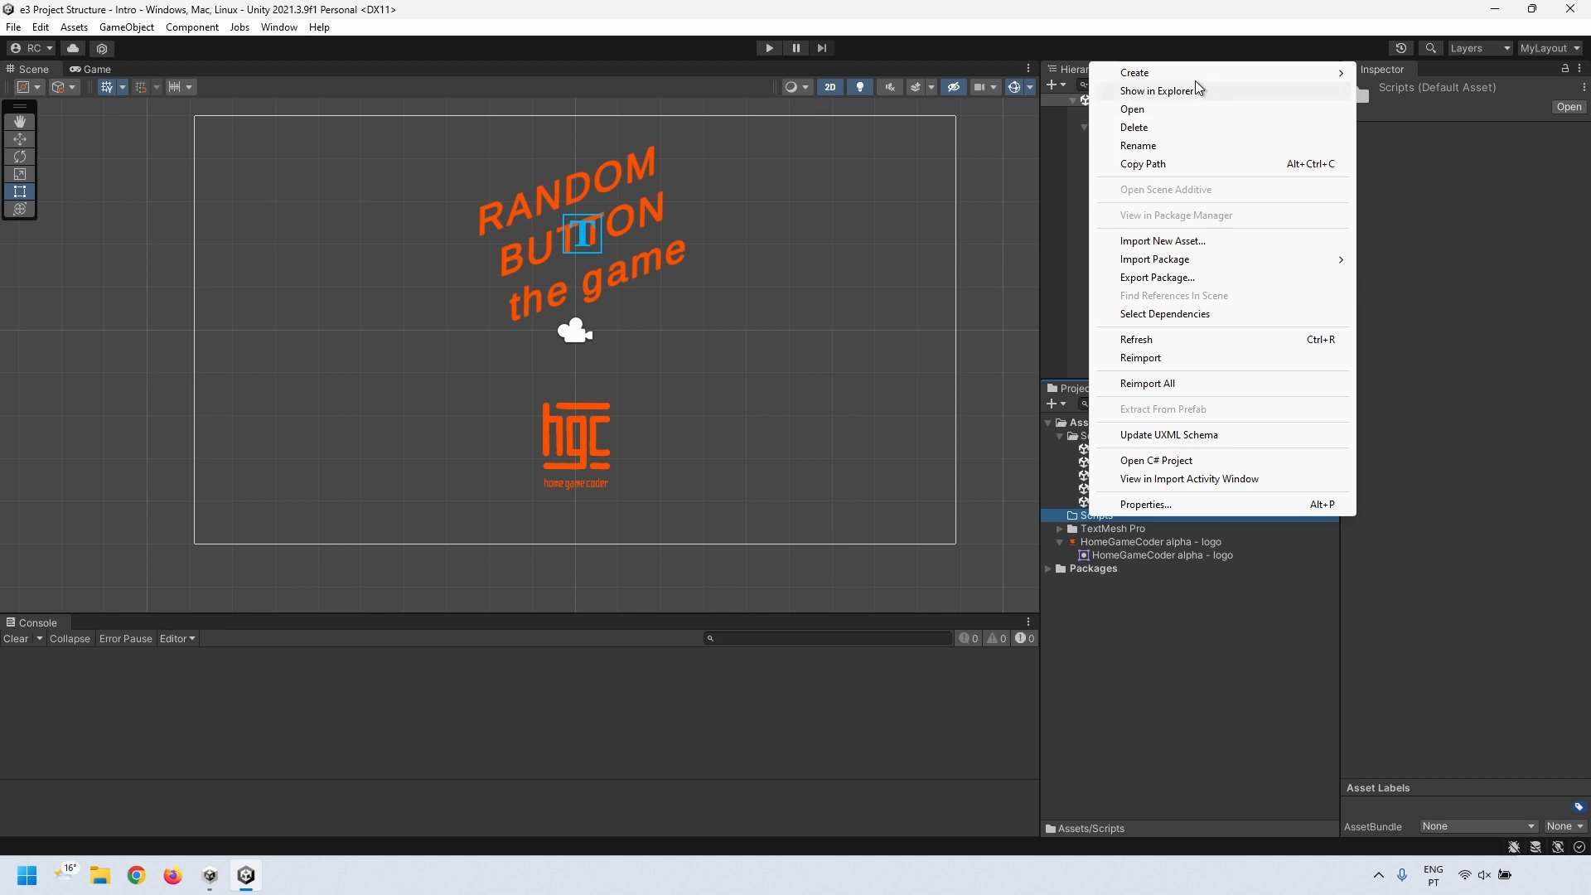
mouse_move(1193, 77)
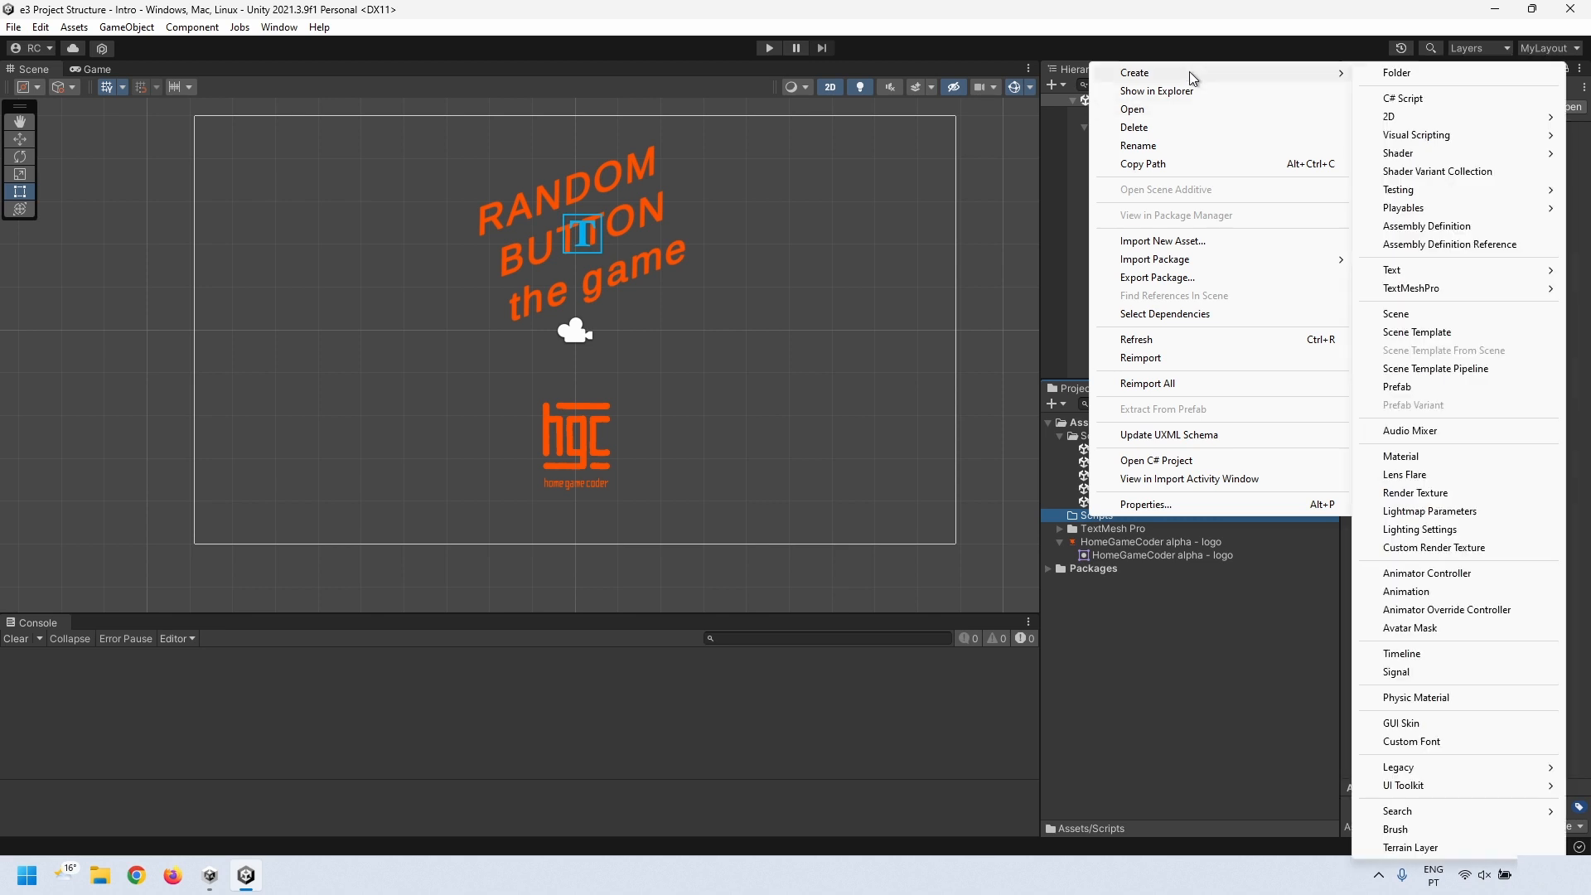
left_click(1400, 99)
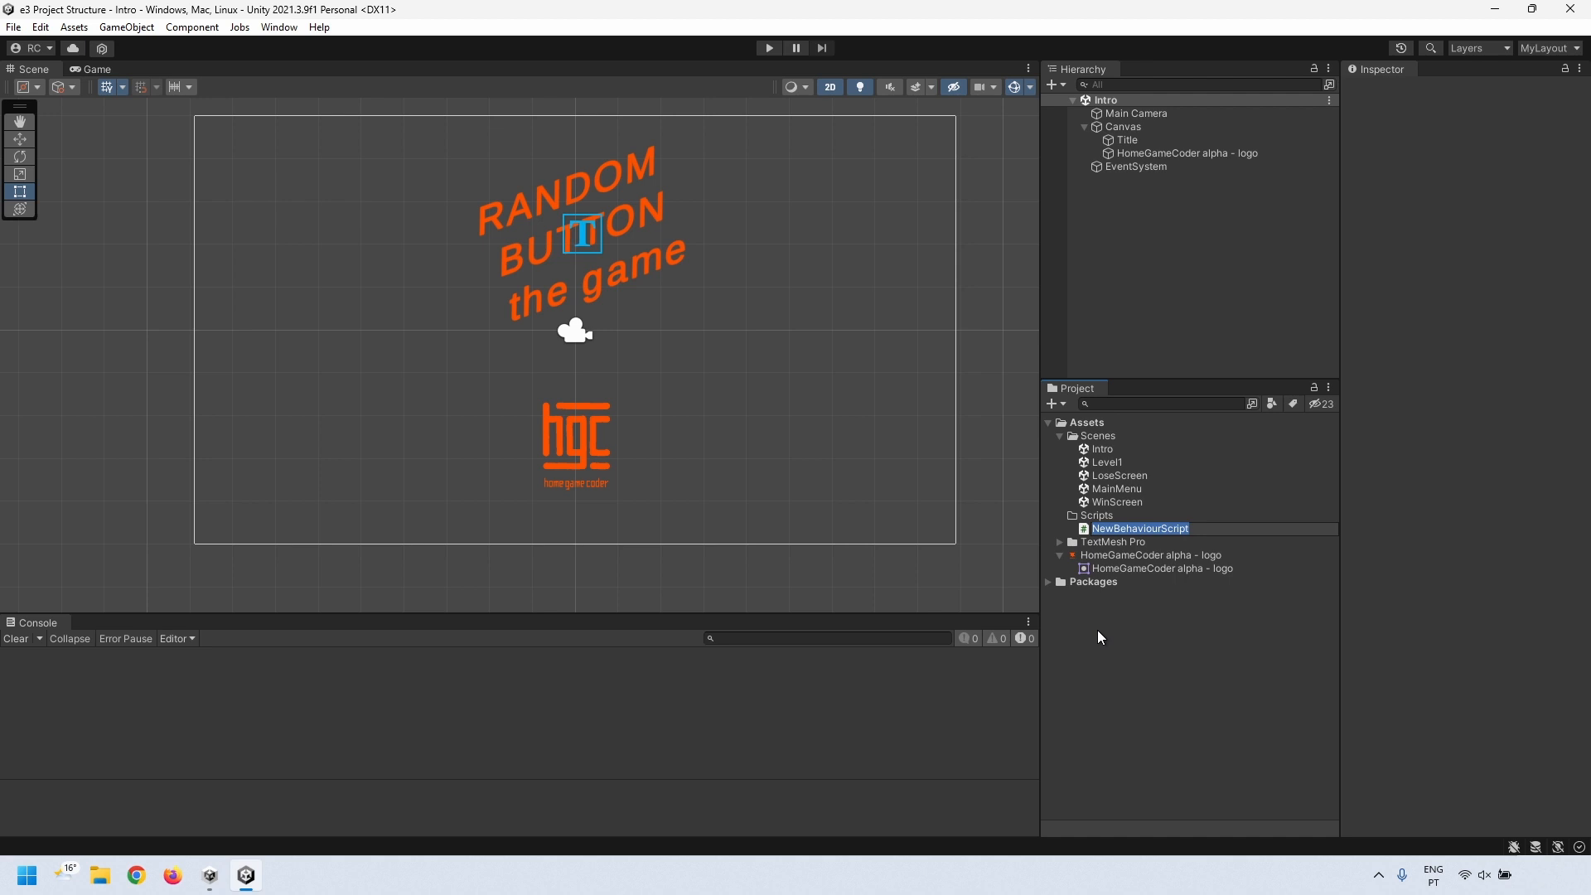
type("ChangeSceneOnTime")
key("Return")
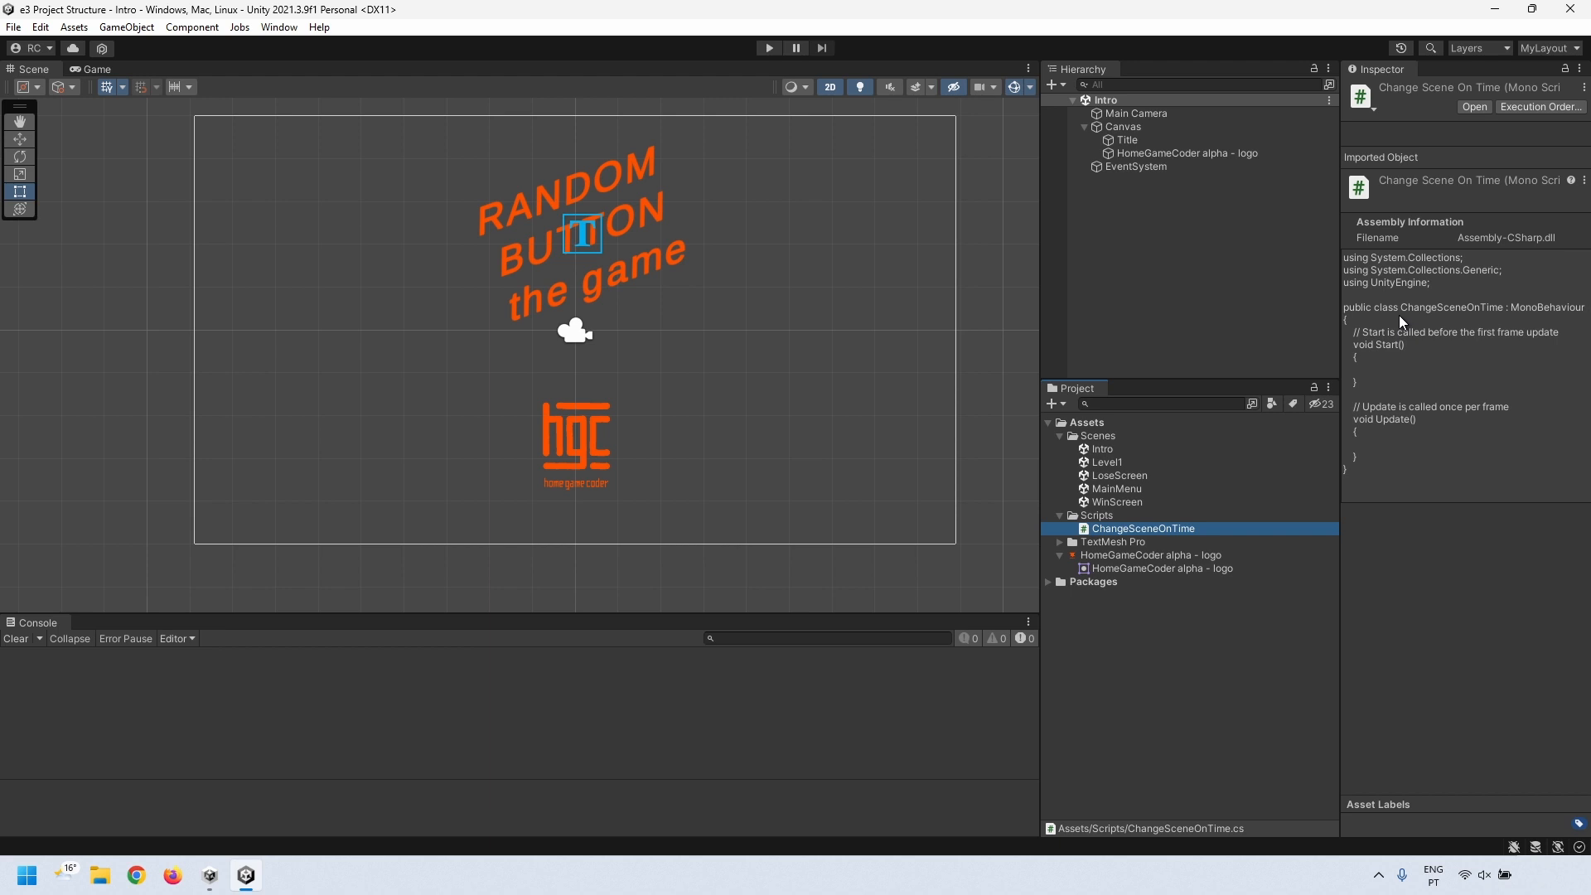
left_click(1261, 643)
- Open ChangeSceneOnTime in Visual Studio, maximized, and add "using UnityEngine.SceneManagement;" below the existing using directives
left_click(1165, 528)
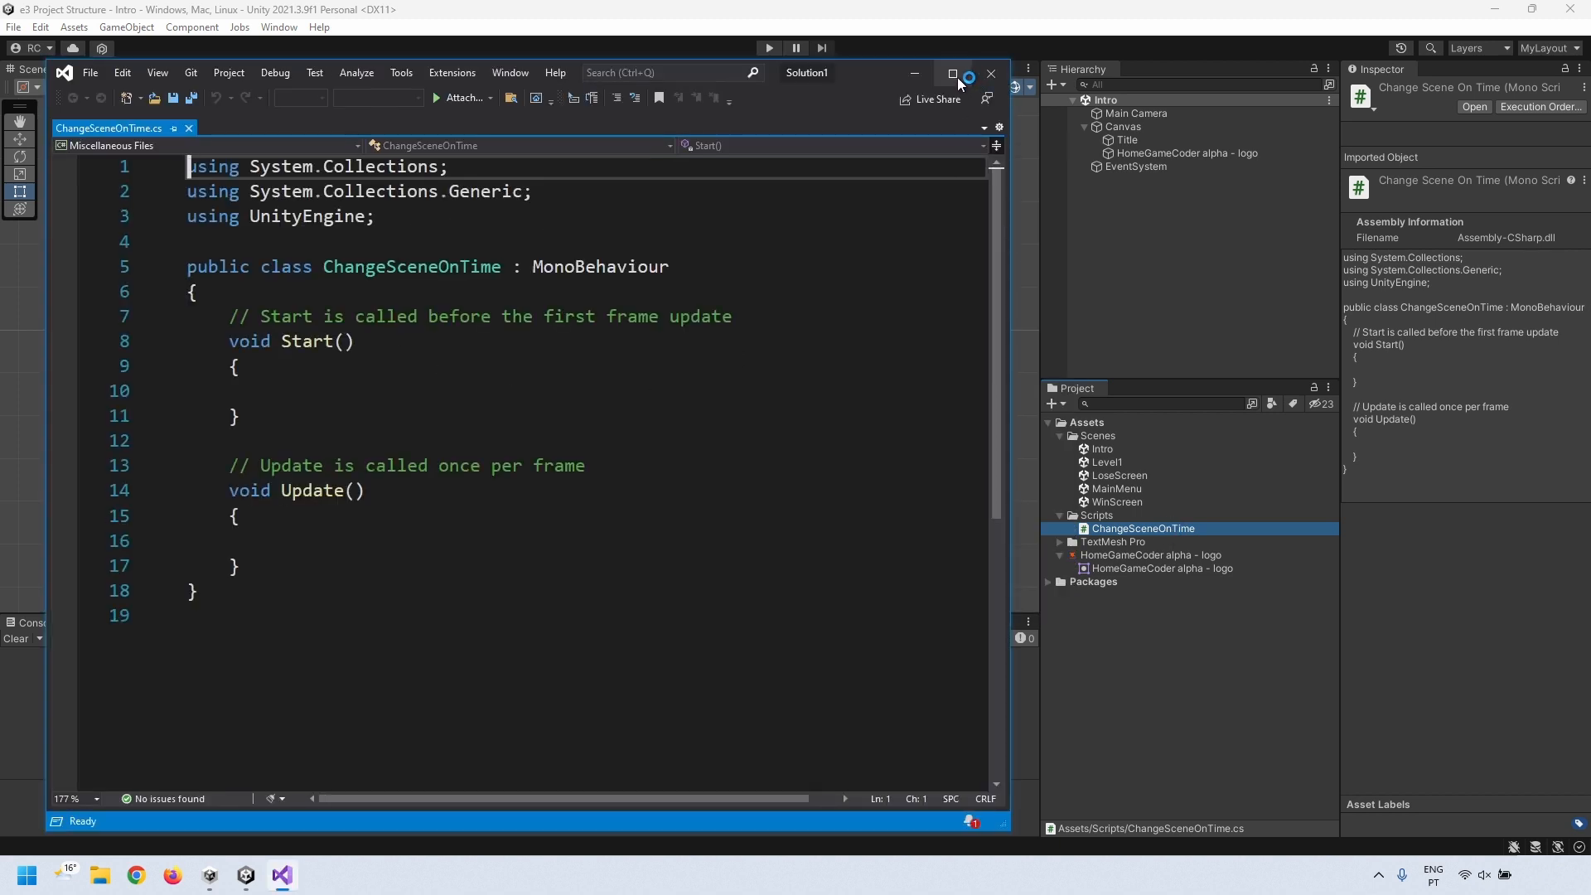
left_click(953, 74)
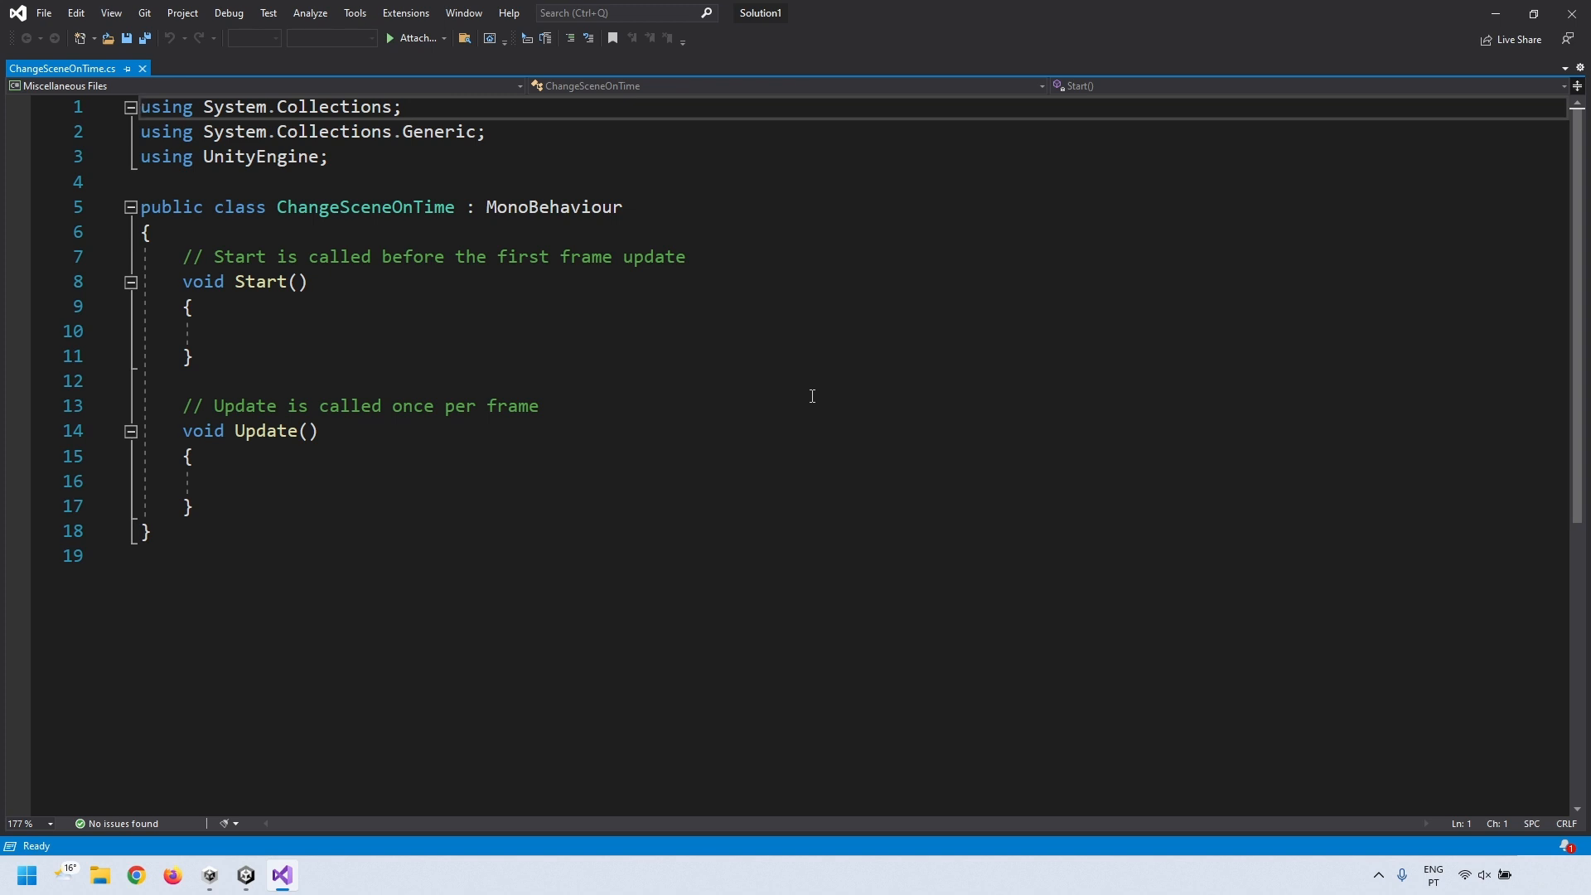
left_click(264, 185)
type("using UnityEngine.SceneManagement;")
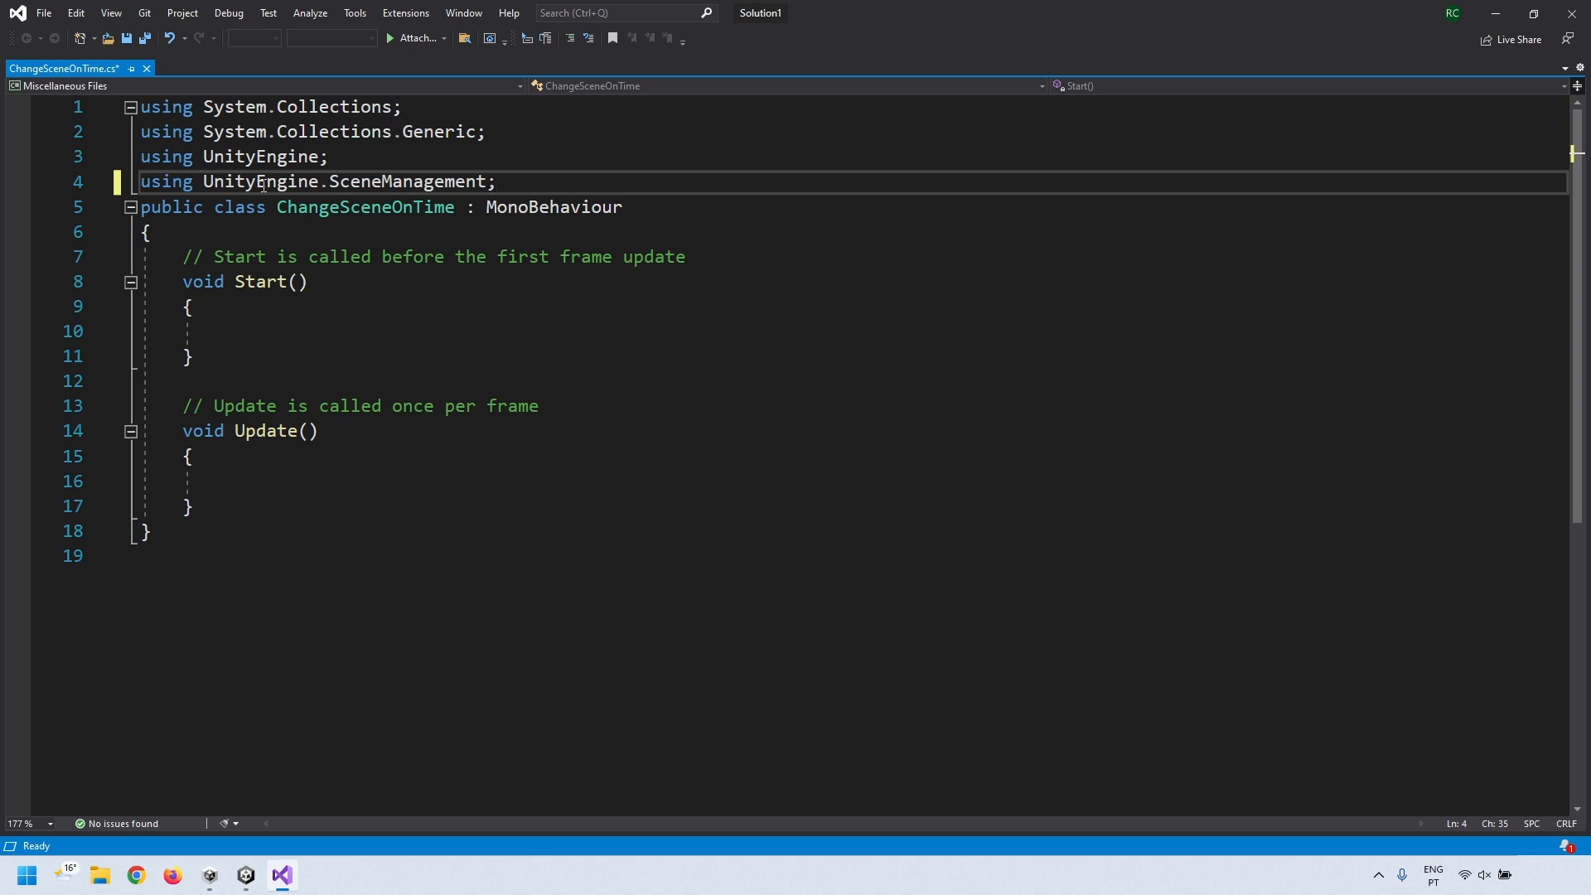
- Insert a blank line below the using directives and two blank lines at the start of the ChangeSceneOnTime class body
key("Return")
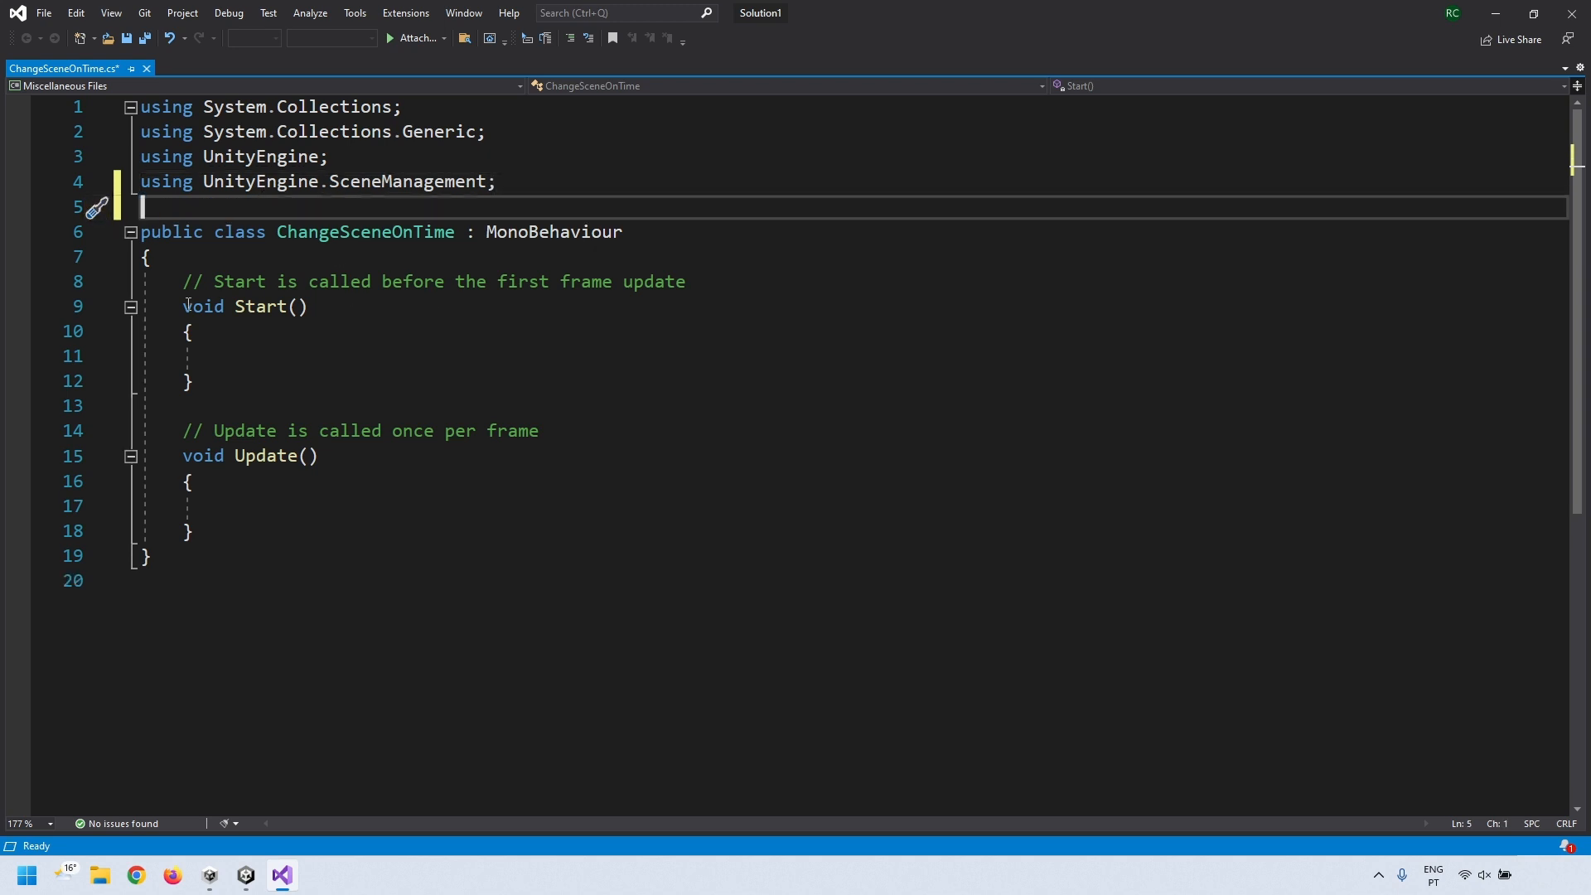
left_click_drag(188, 305, 186, 406)
mouse_move(183, 282)
left_mouse_down()
mouse_move(306, 306)
mouse_move(189, 306)
left_mouse_up()
left_click(188, 256)
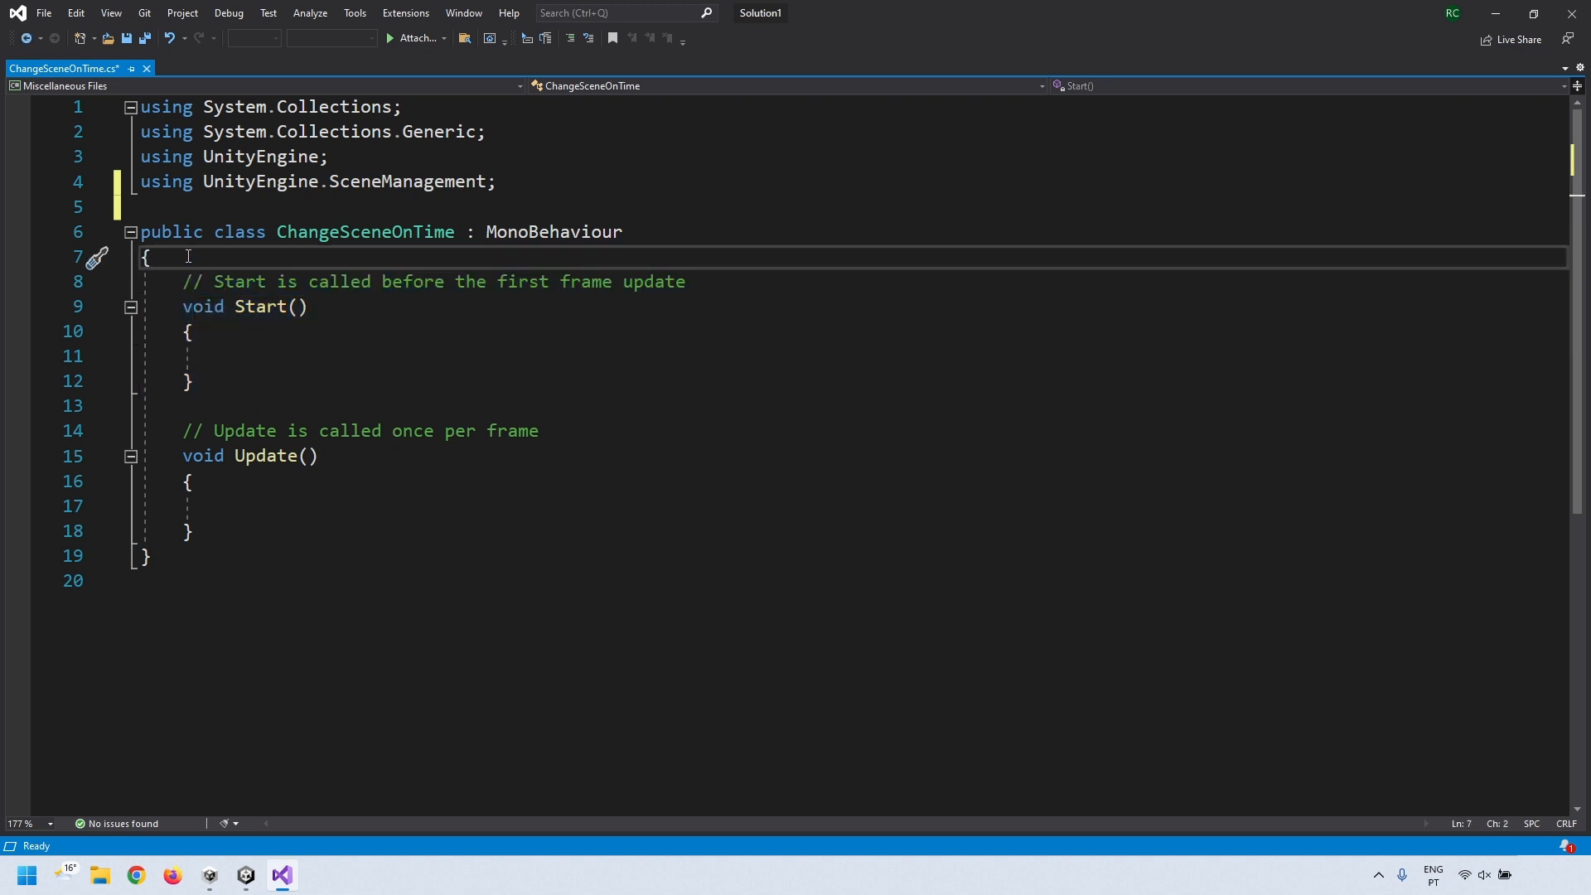
key("Return")
key("Return")
key("Up")
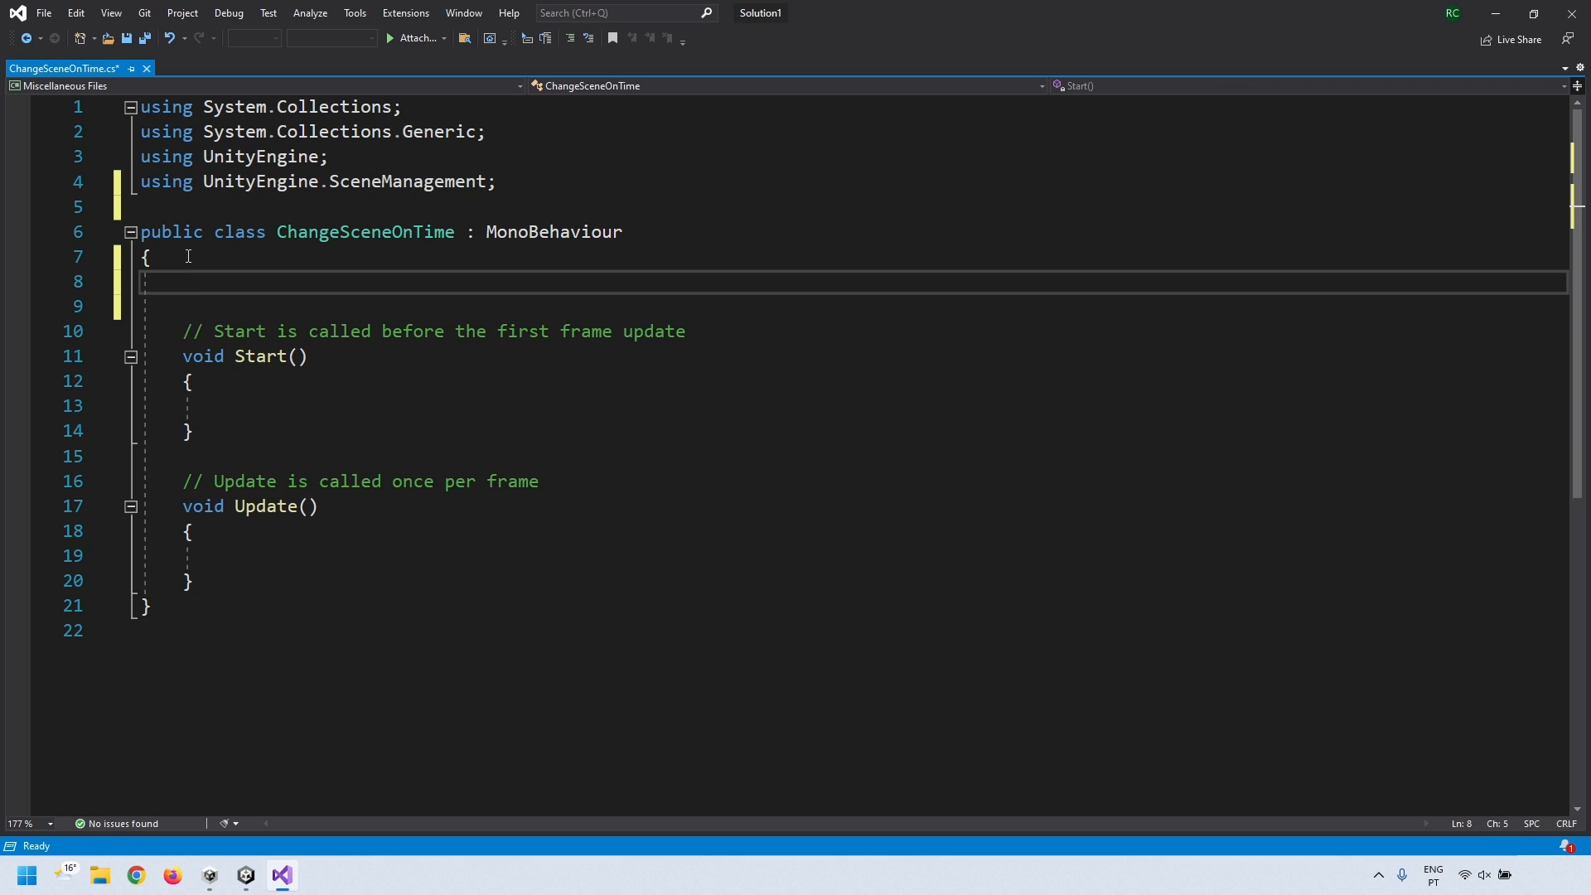
- Declare the field "[SerializedField] string sceneToLoad;" at the start of the class
type("[Seria")
type("lizedFiel")
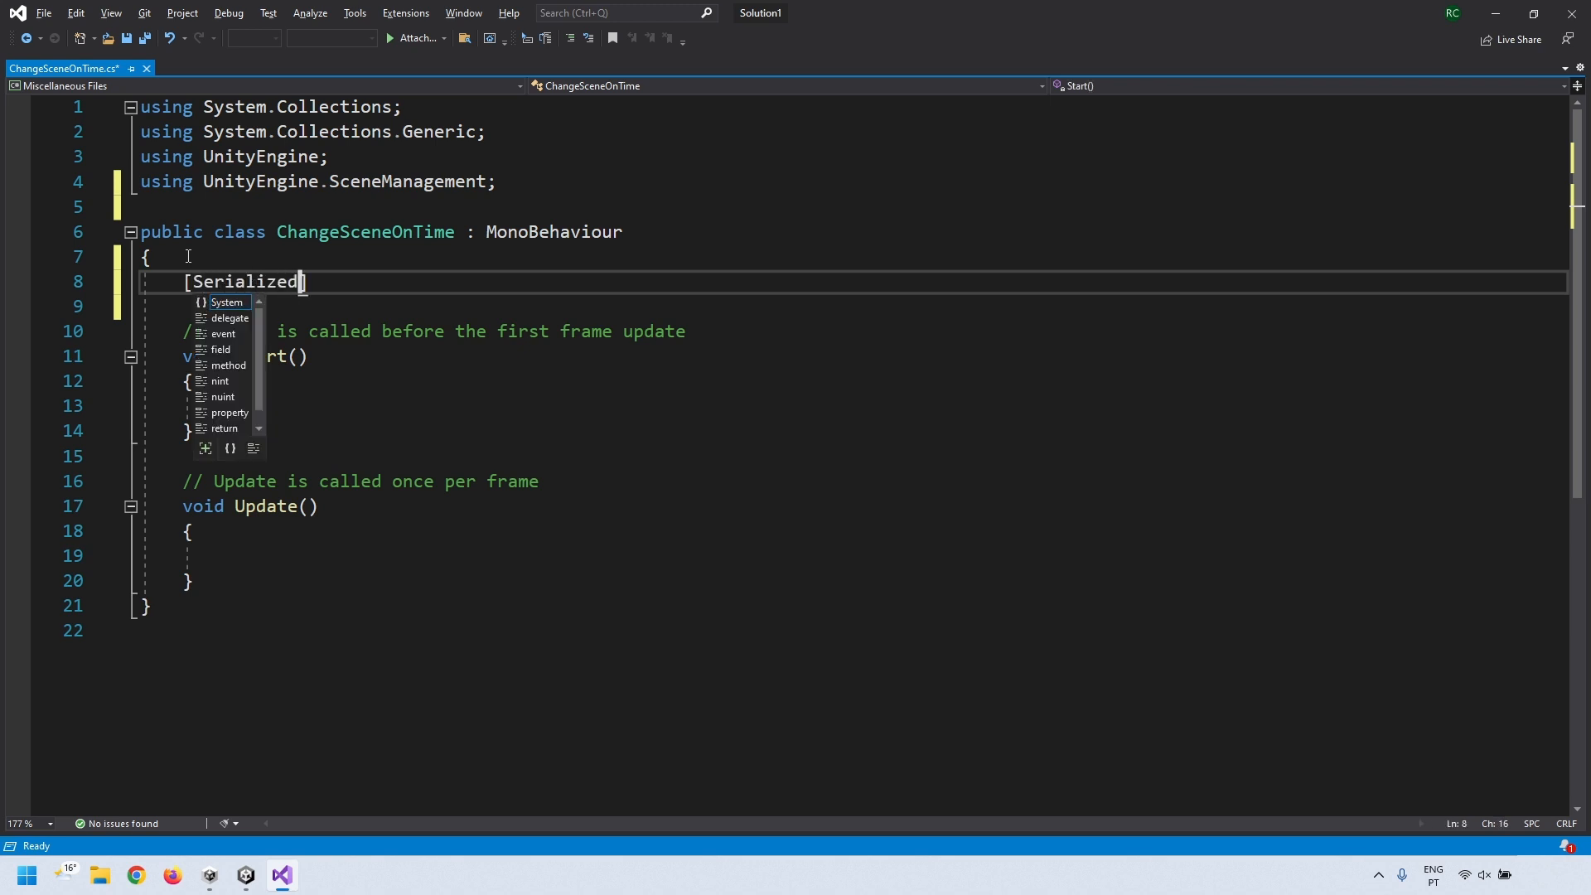
type("d] string")
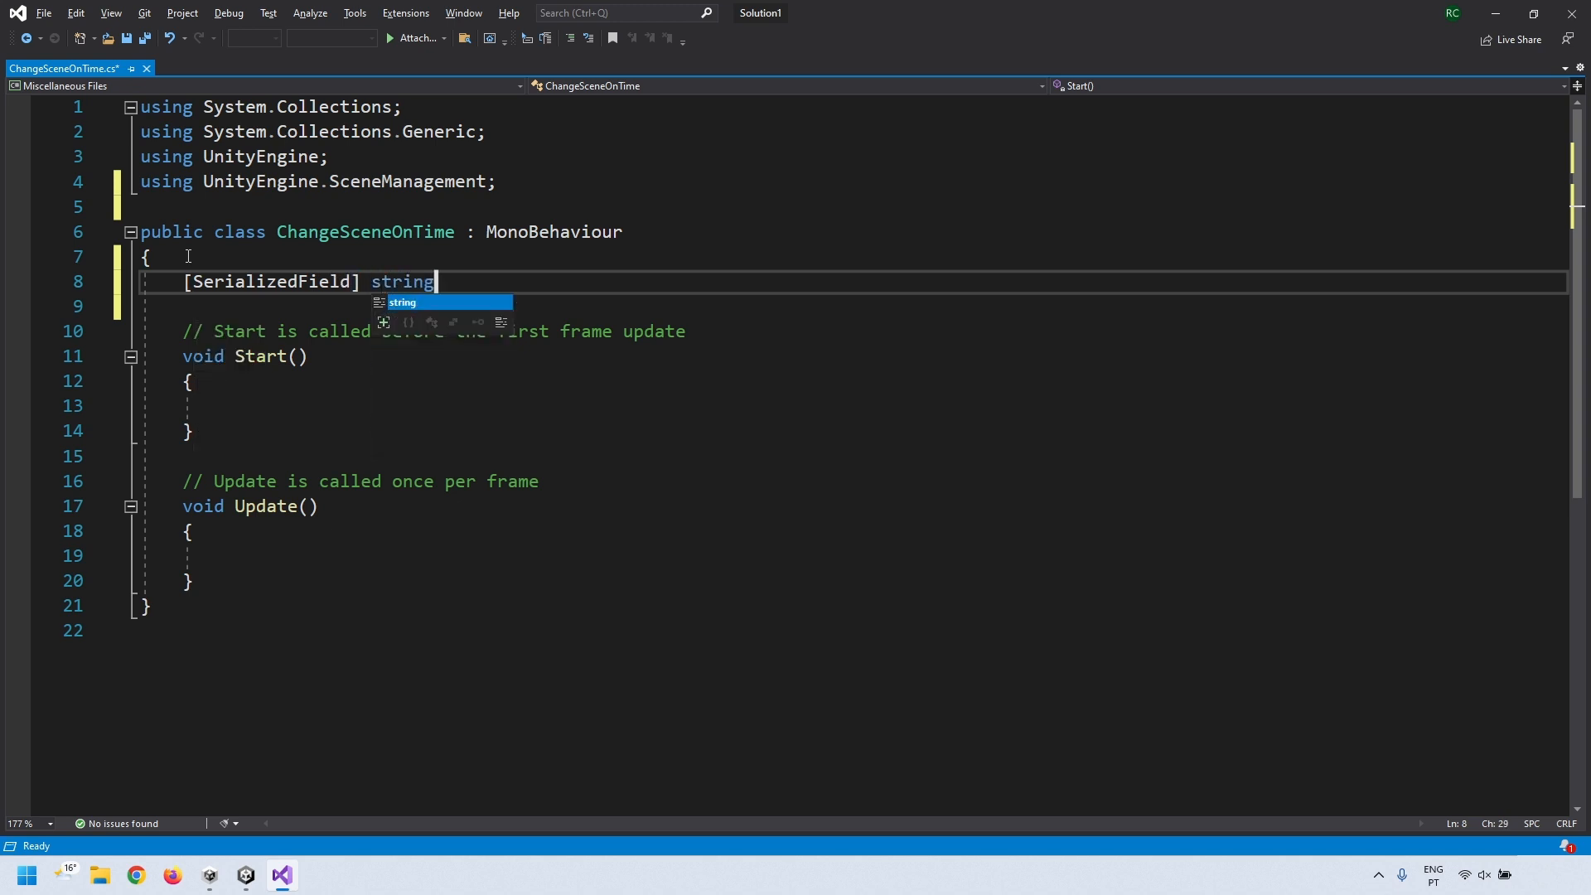
type(" sceneToLoad")
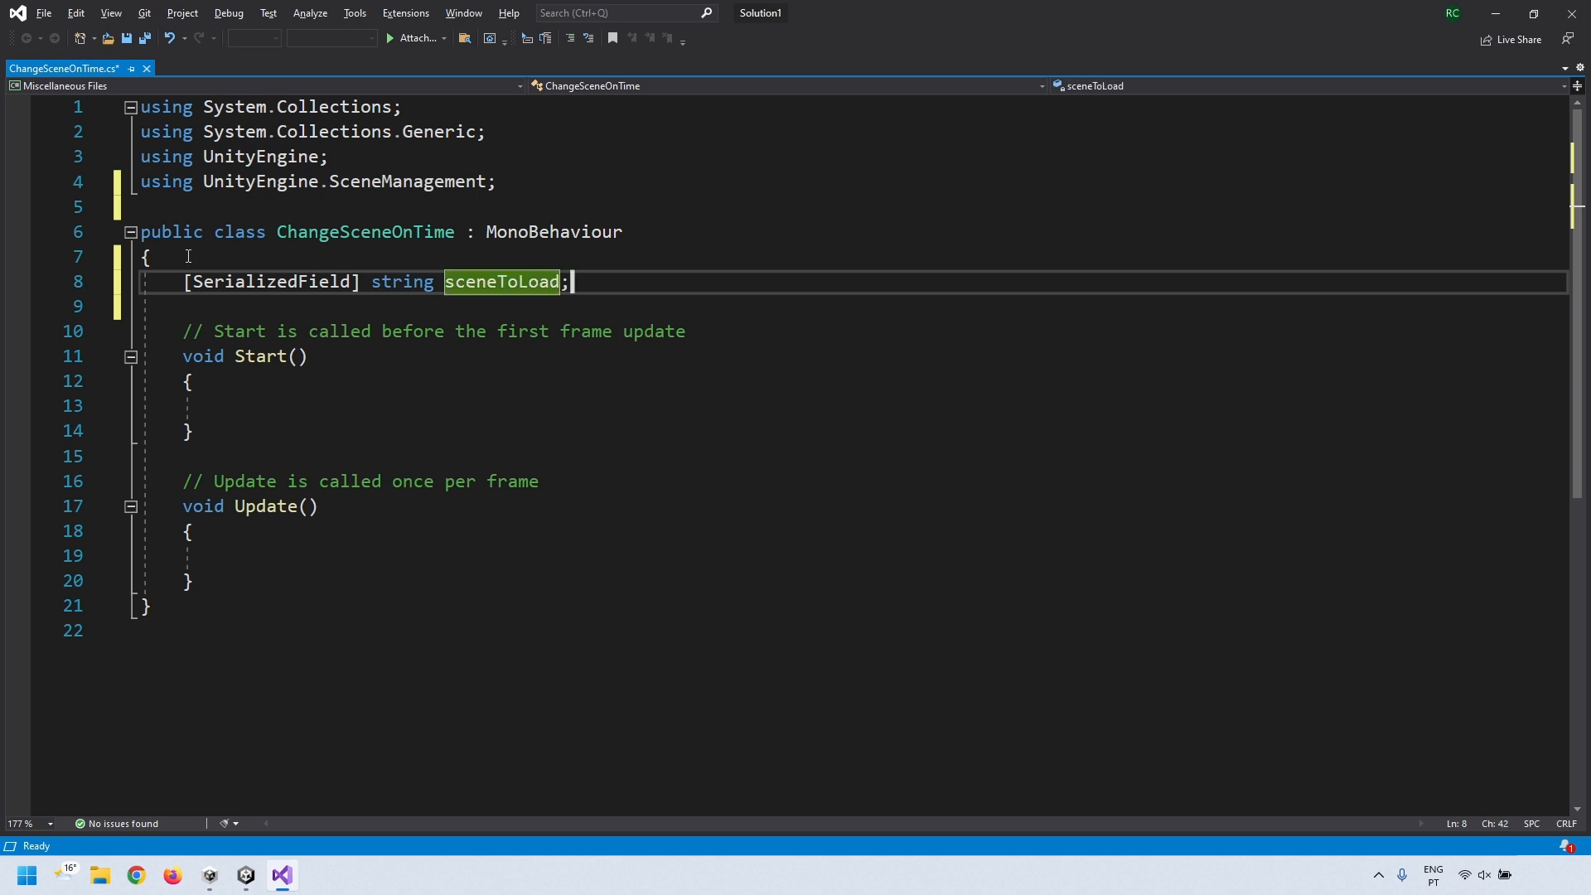
type(";")
- Declare a second field below sceneToLoad as "[SerializedField] float delay = 1;"
key("Return")
type("[SerializedField]")
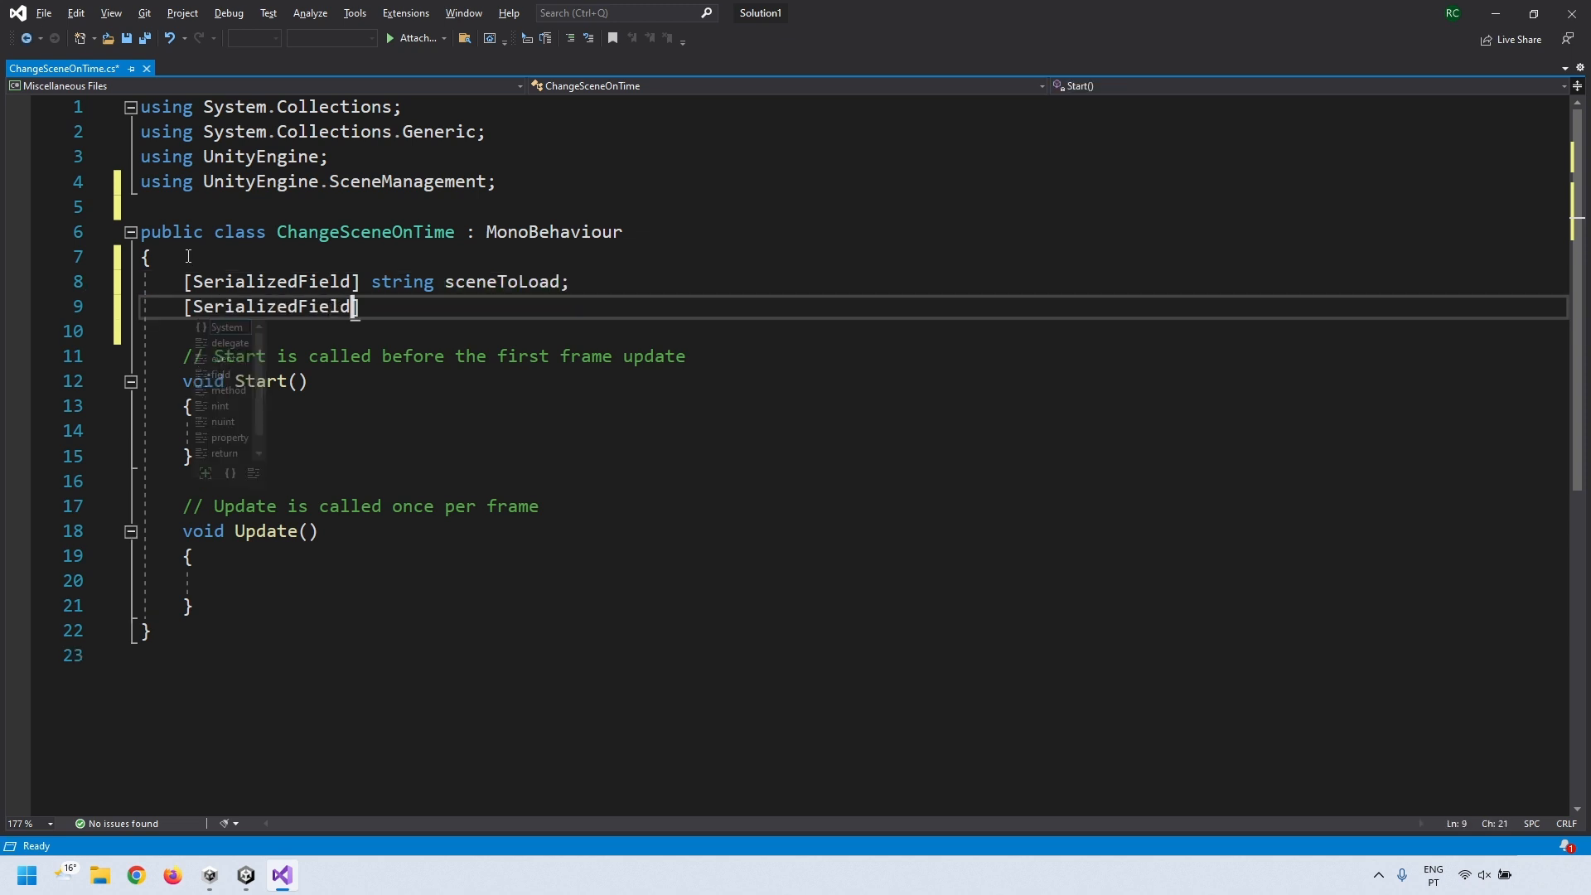
type(" float delay")
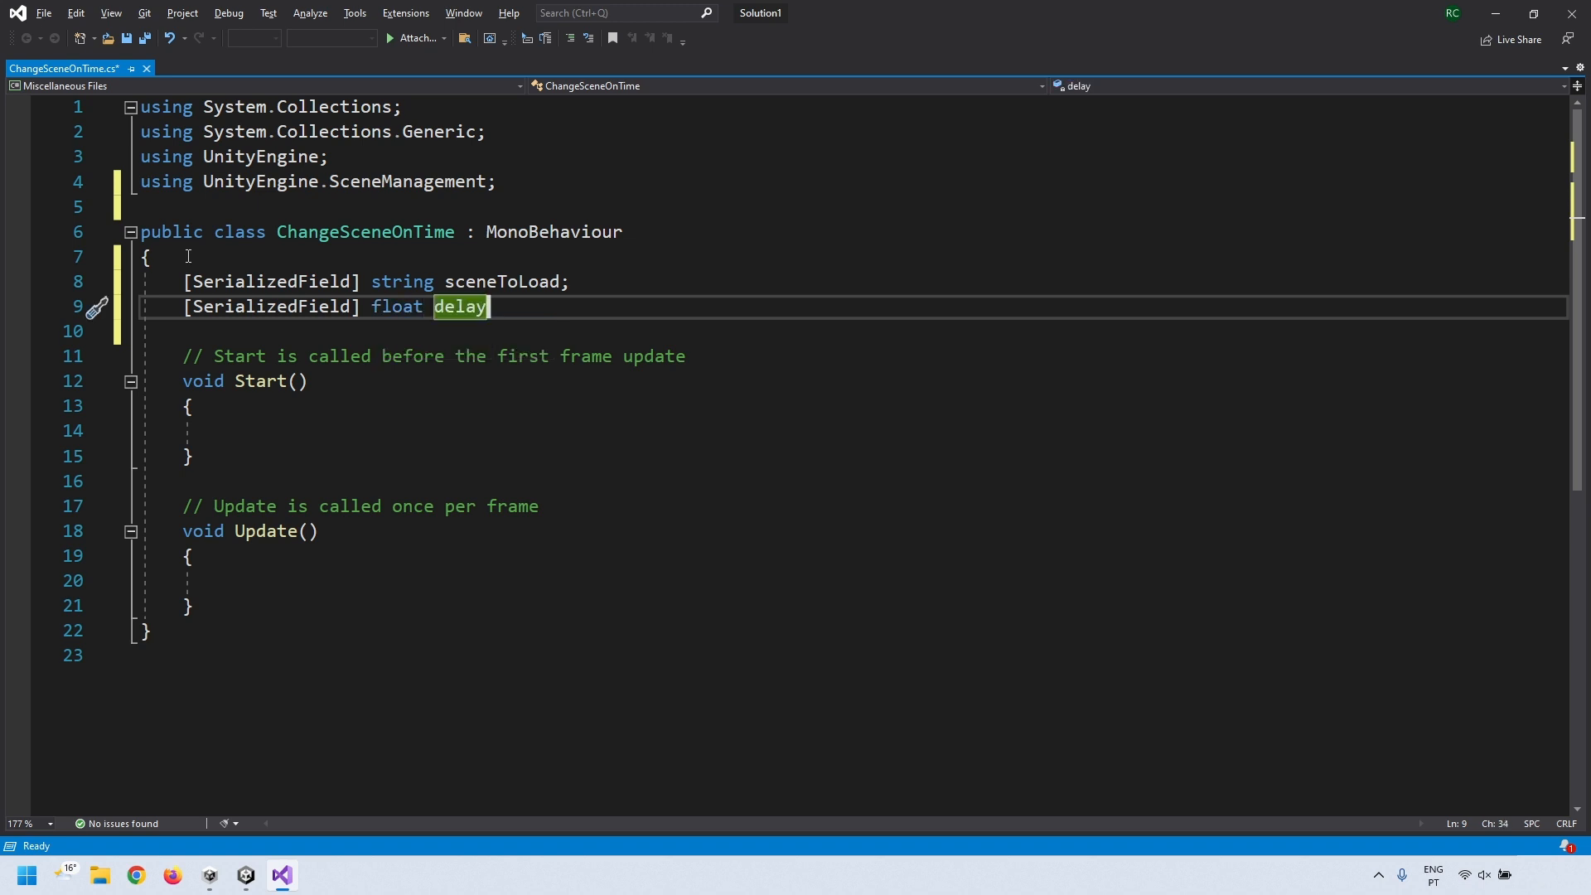
type(" = 1")
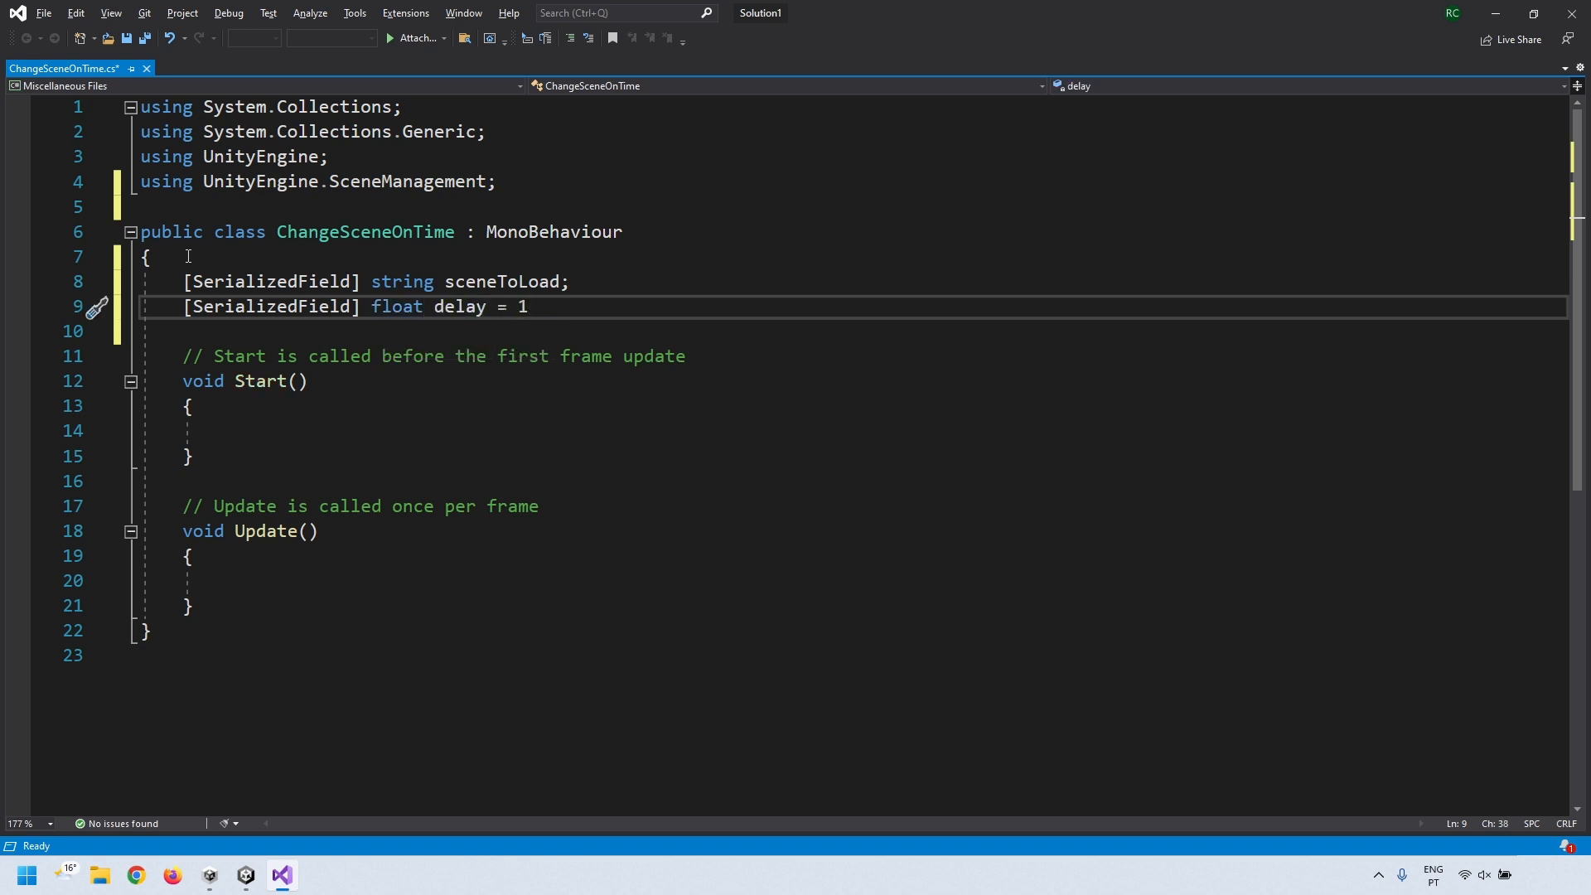
type(";")
- Declare a plain field "float counter;" below the delay field
key("Return")
type("floay")
key("BackSpace")
type("t count")
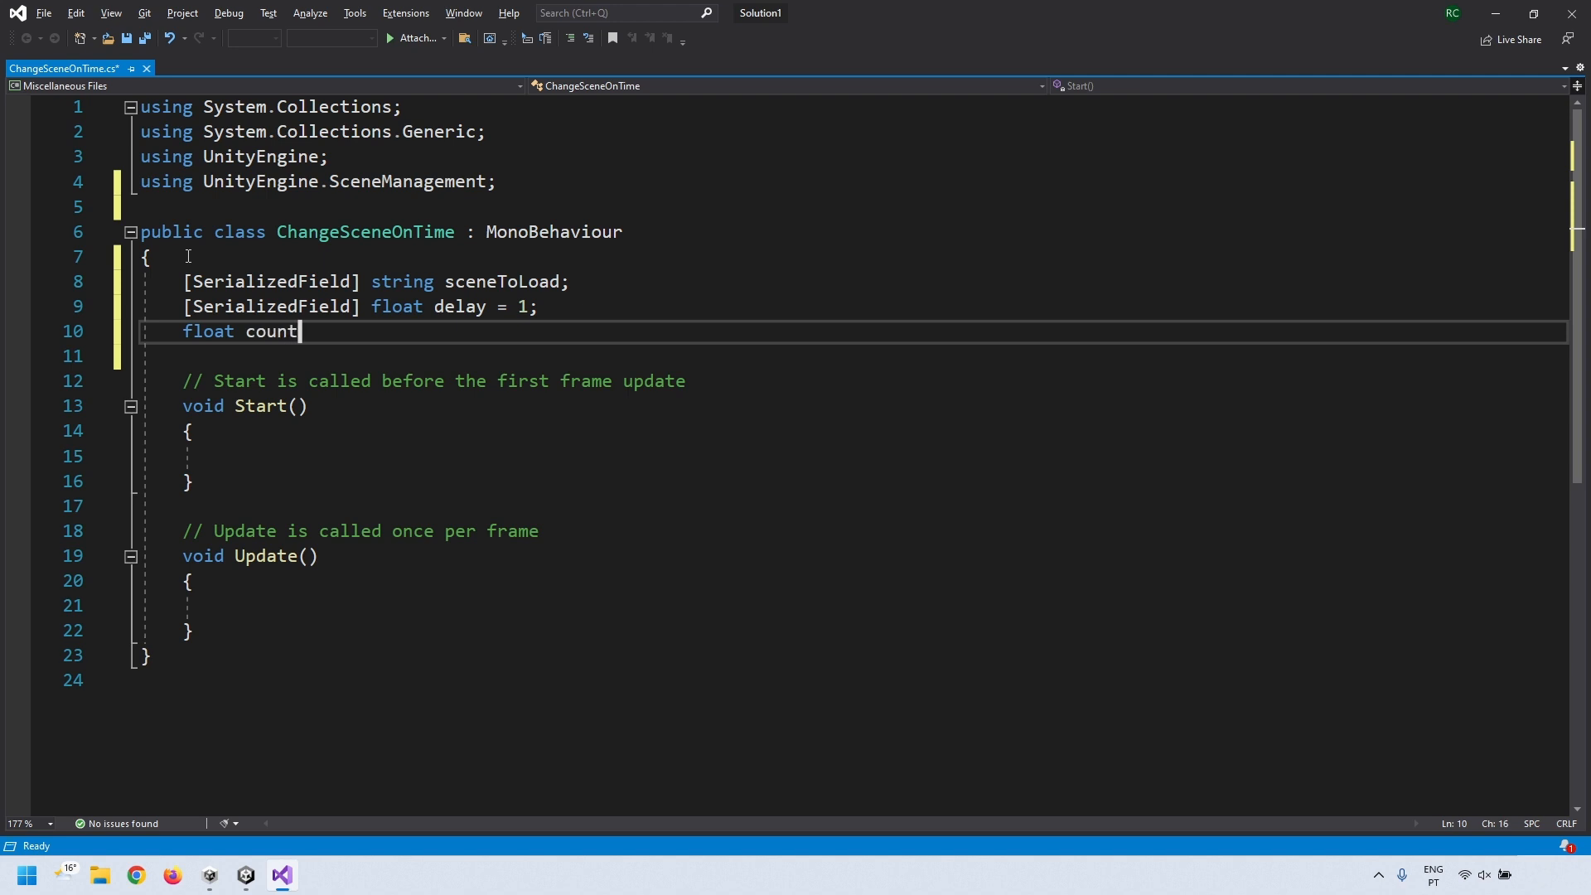
type("er;")
- Initialize the counter in the Start method with "counter = 0;"
left_click_drag(183, 406, 214, 489)
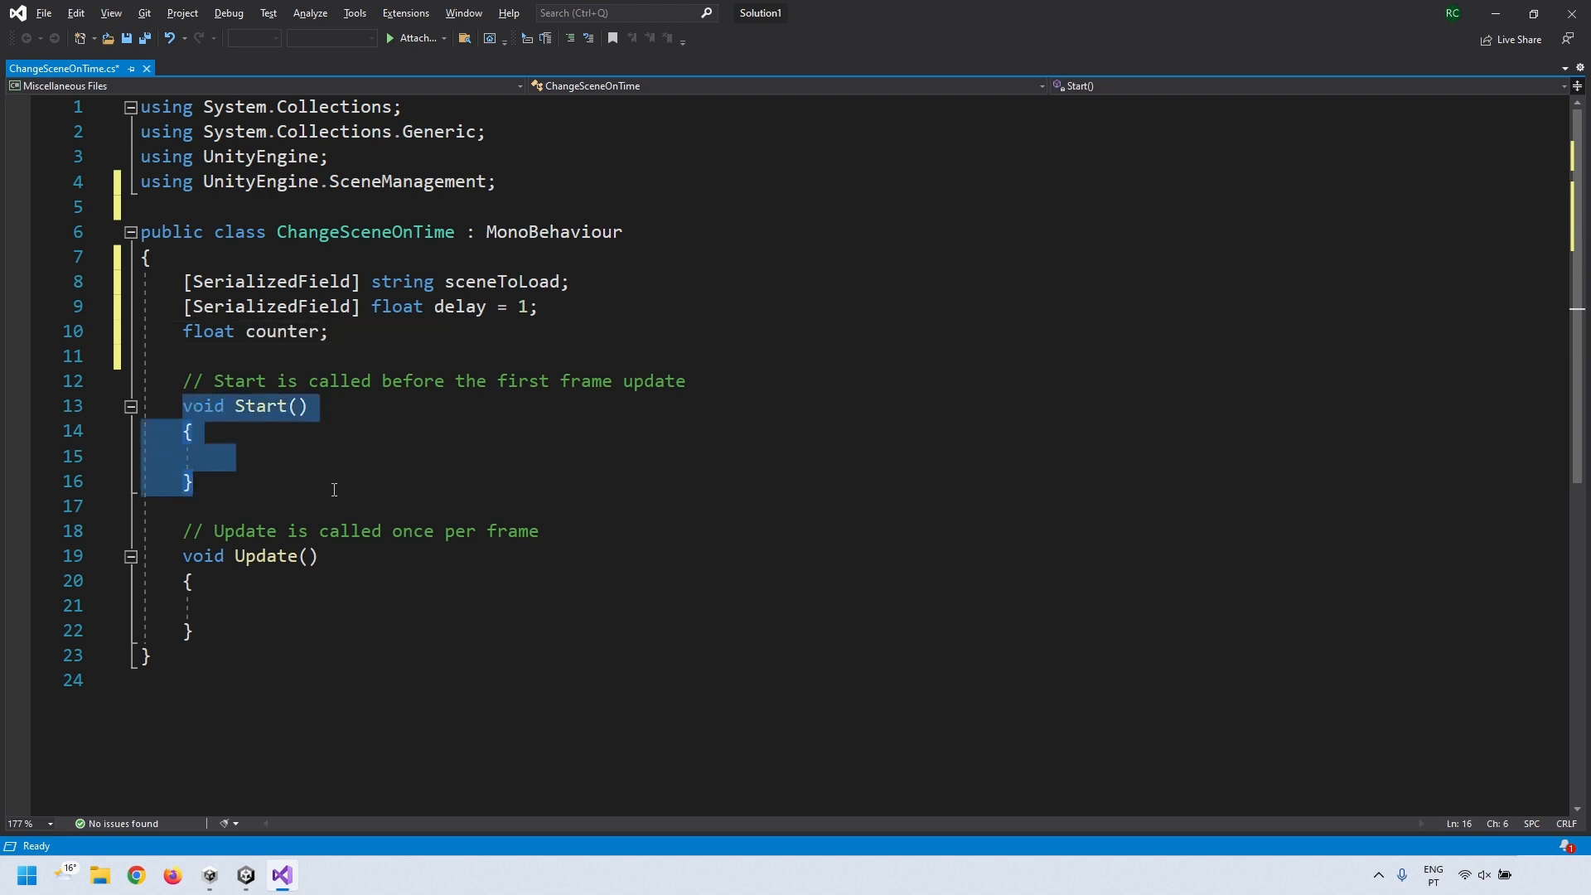
left_click(226, 456)
type("counter 0 0")
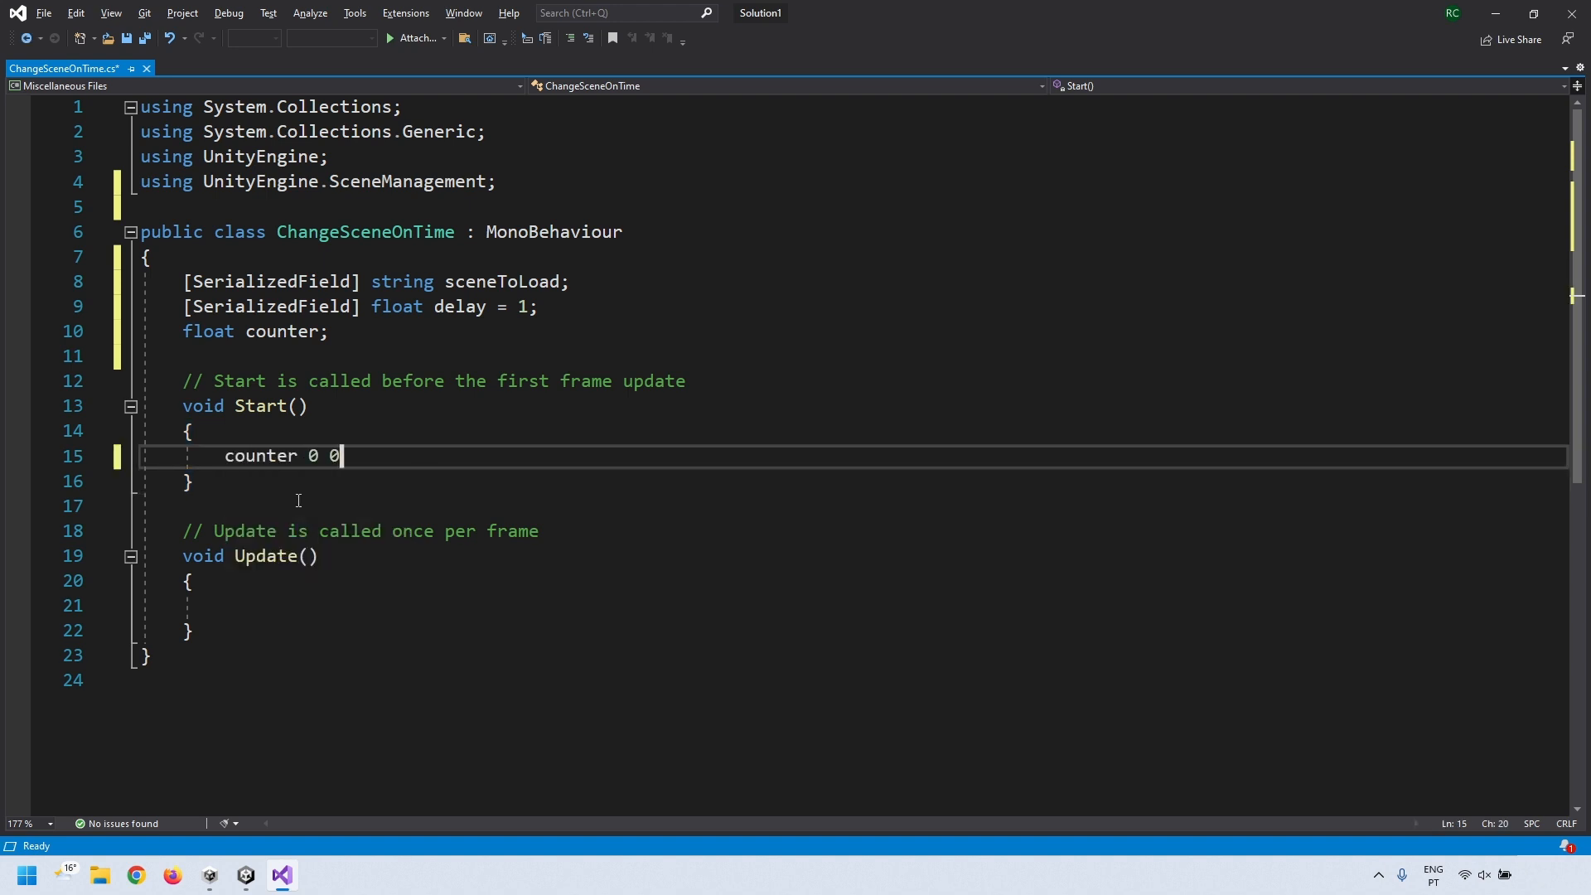
key("BackSpace")
key("BackSpace")
key("BackSpace")
type("= 0;")
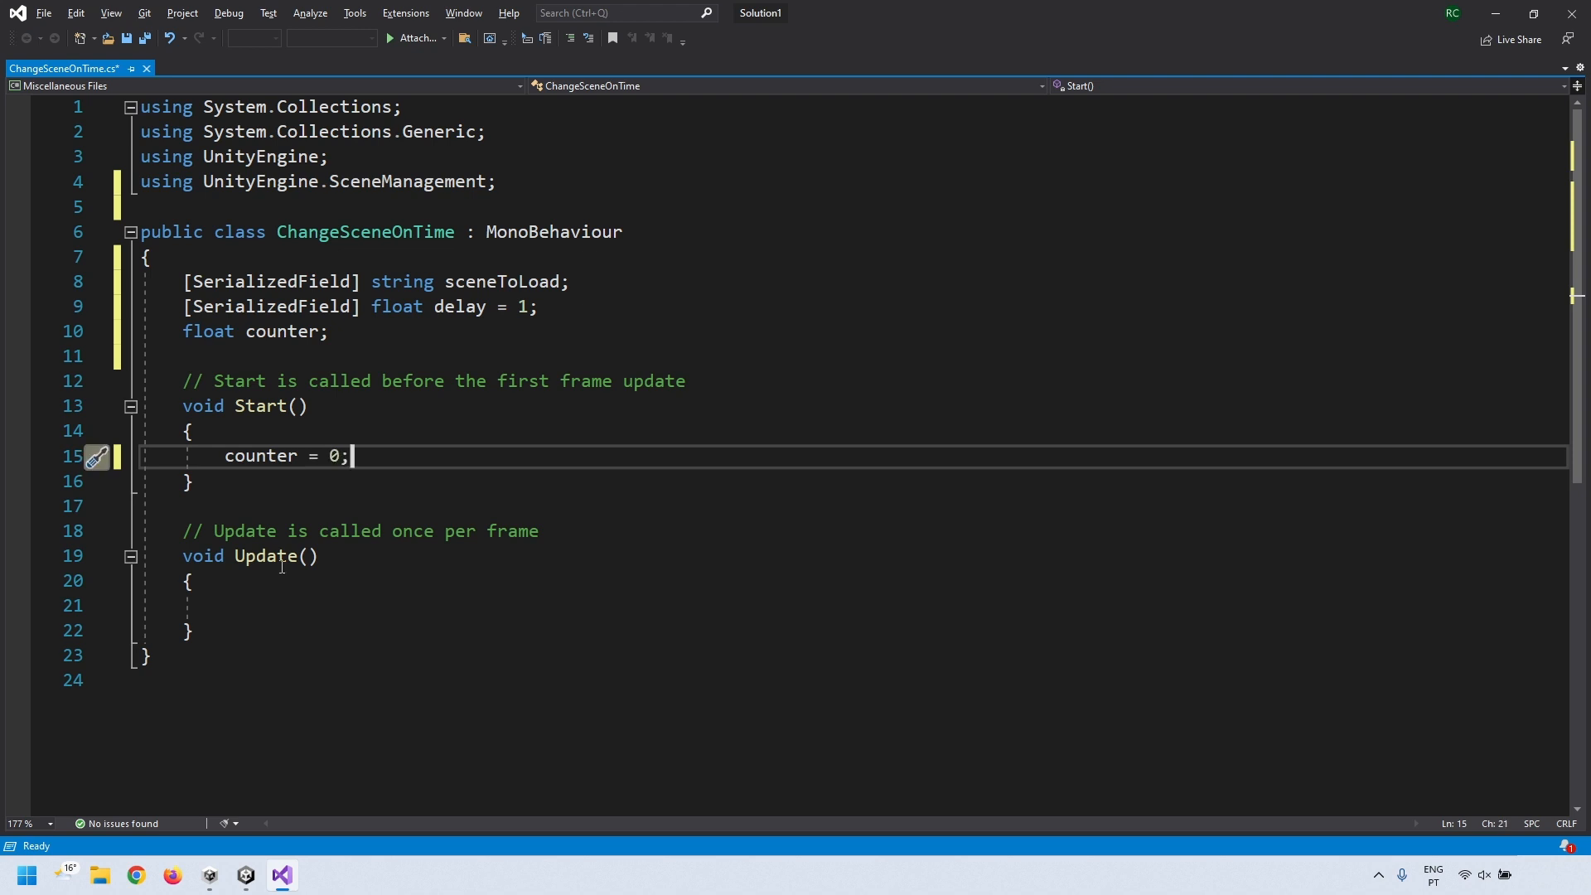
- Accumulate elapsed time in the Update method with "counter = counter + Time.deltaTime;"
left_click_drag(184, 556, 222, 642)
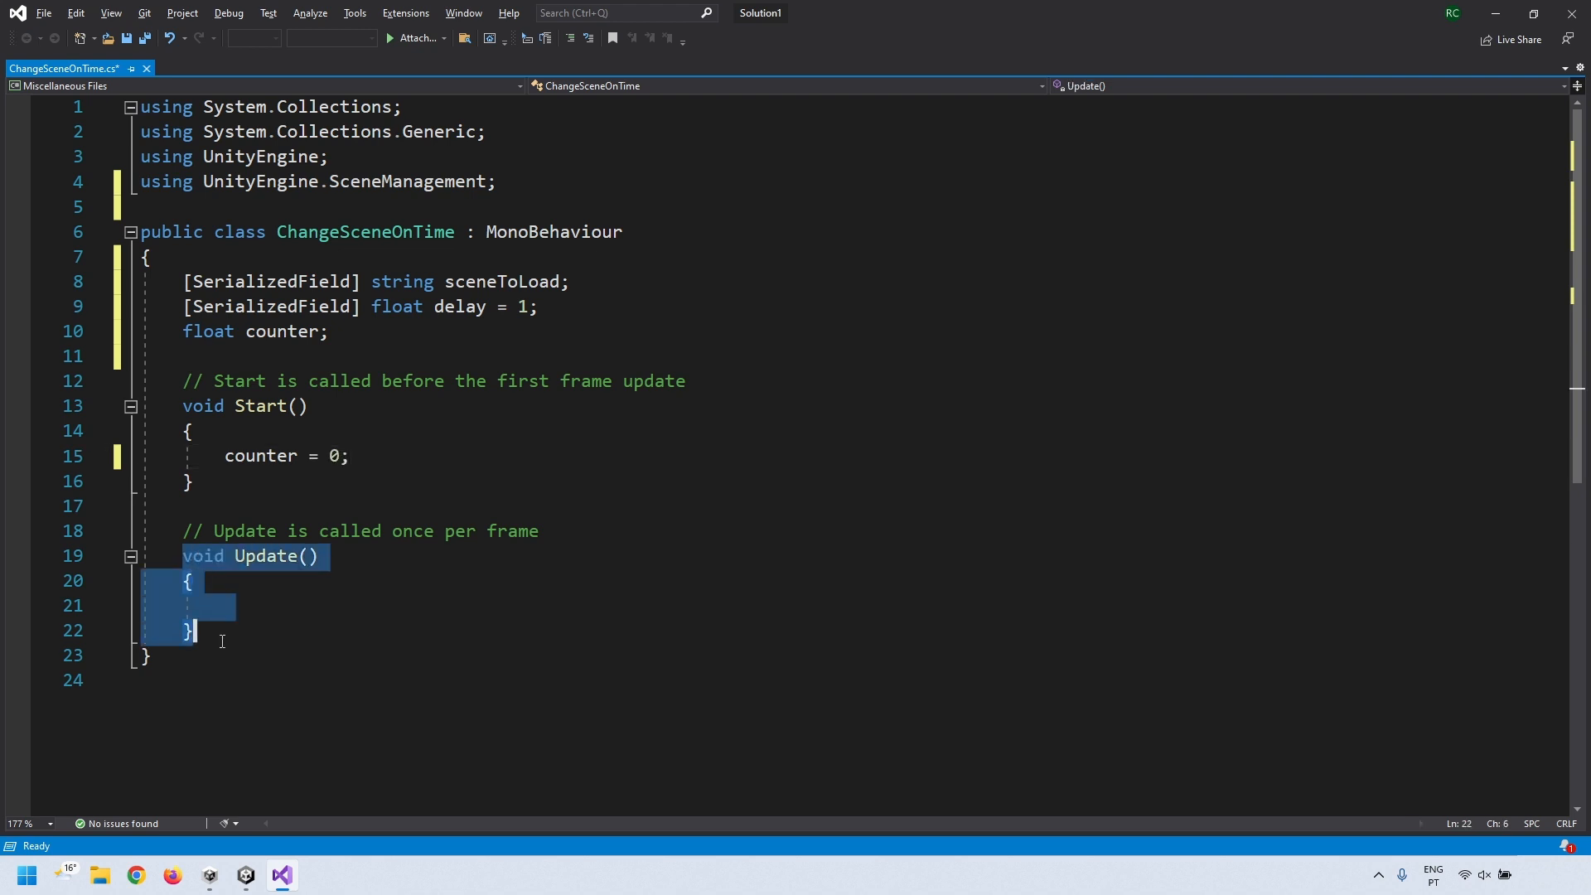
left_click(278, 612)
type("counter = ")
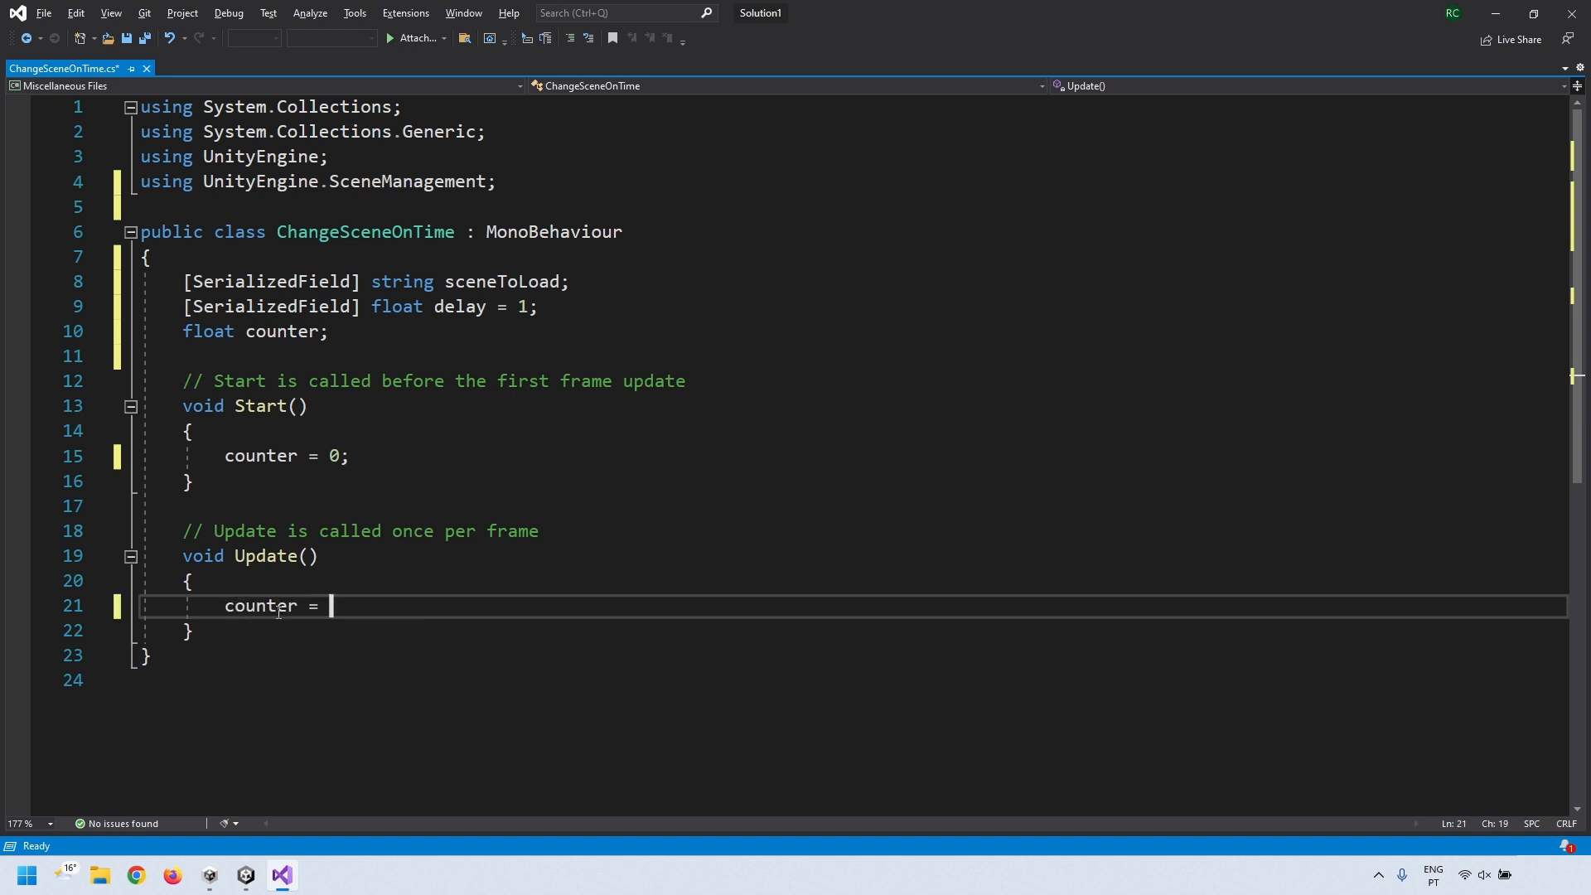
type("counter")
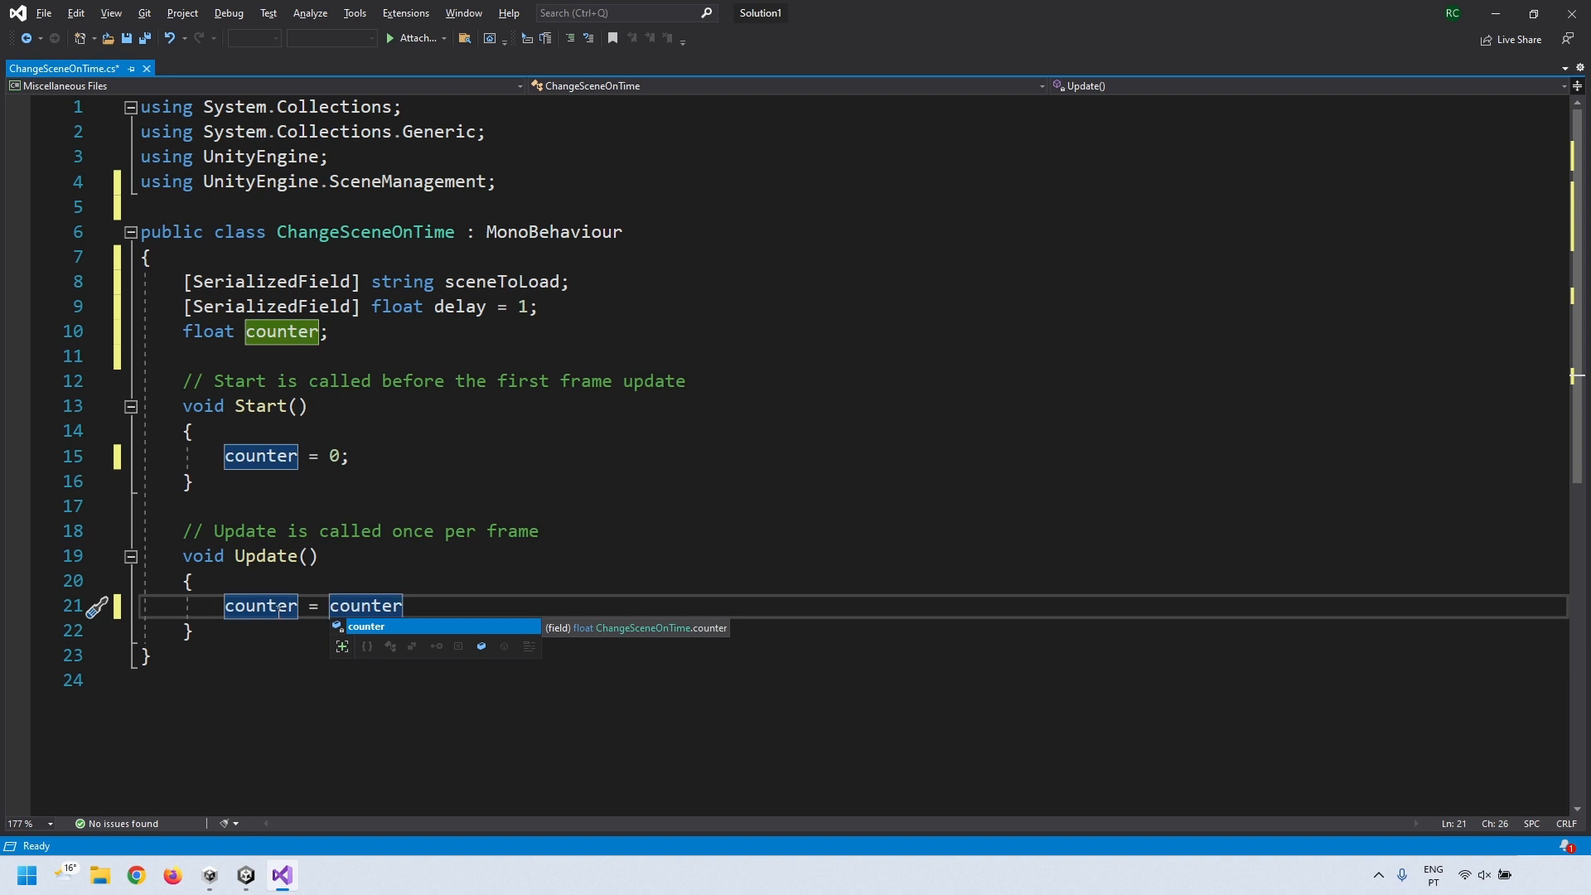
type(" + ChangeSceneOnTime.deltaTime;")
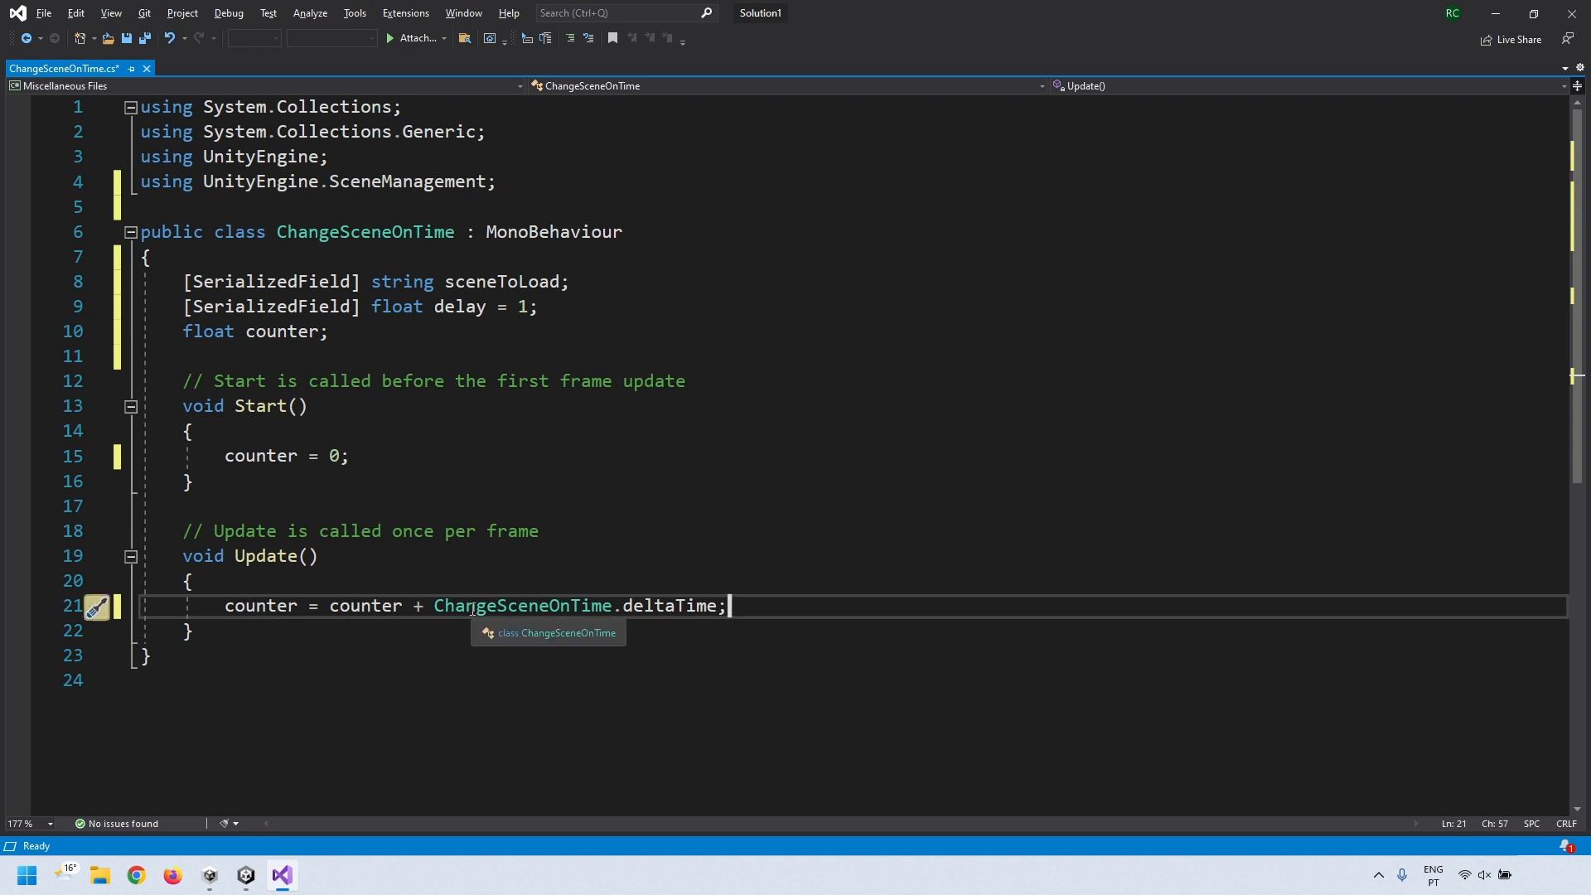
double_click(473, 606)
type("Time")
key("Escape")
key("Up")
- Add an if block with the condition "counter > delay" below the counter increment in Update
left_click(624, 615)
key("Return")
type("if(")
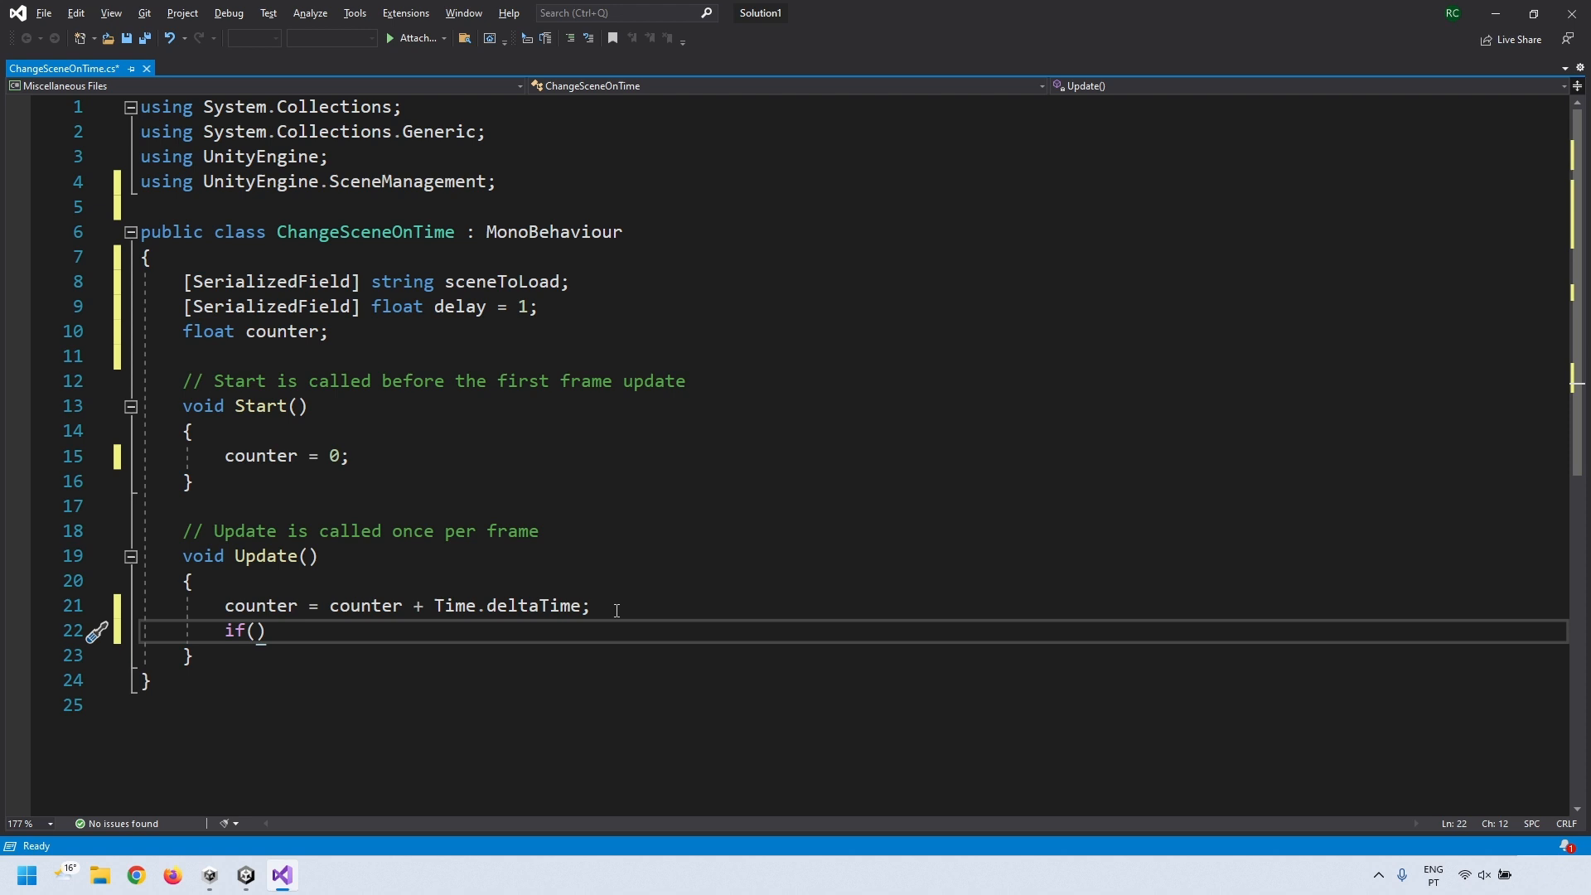
type("counter")
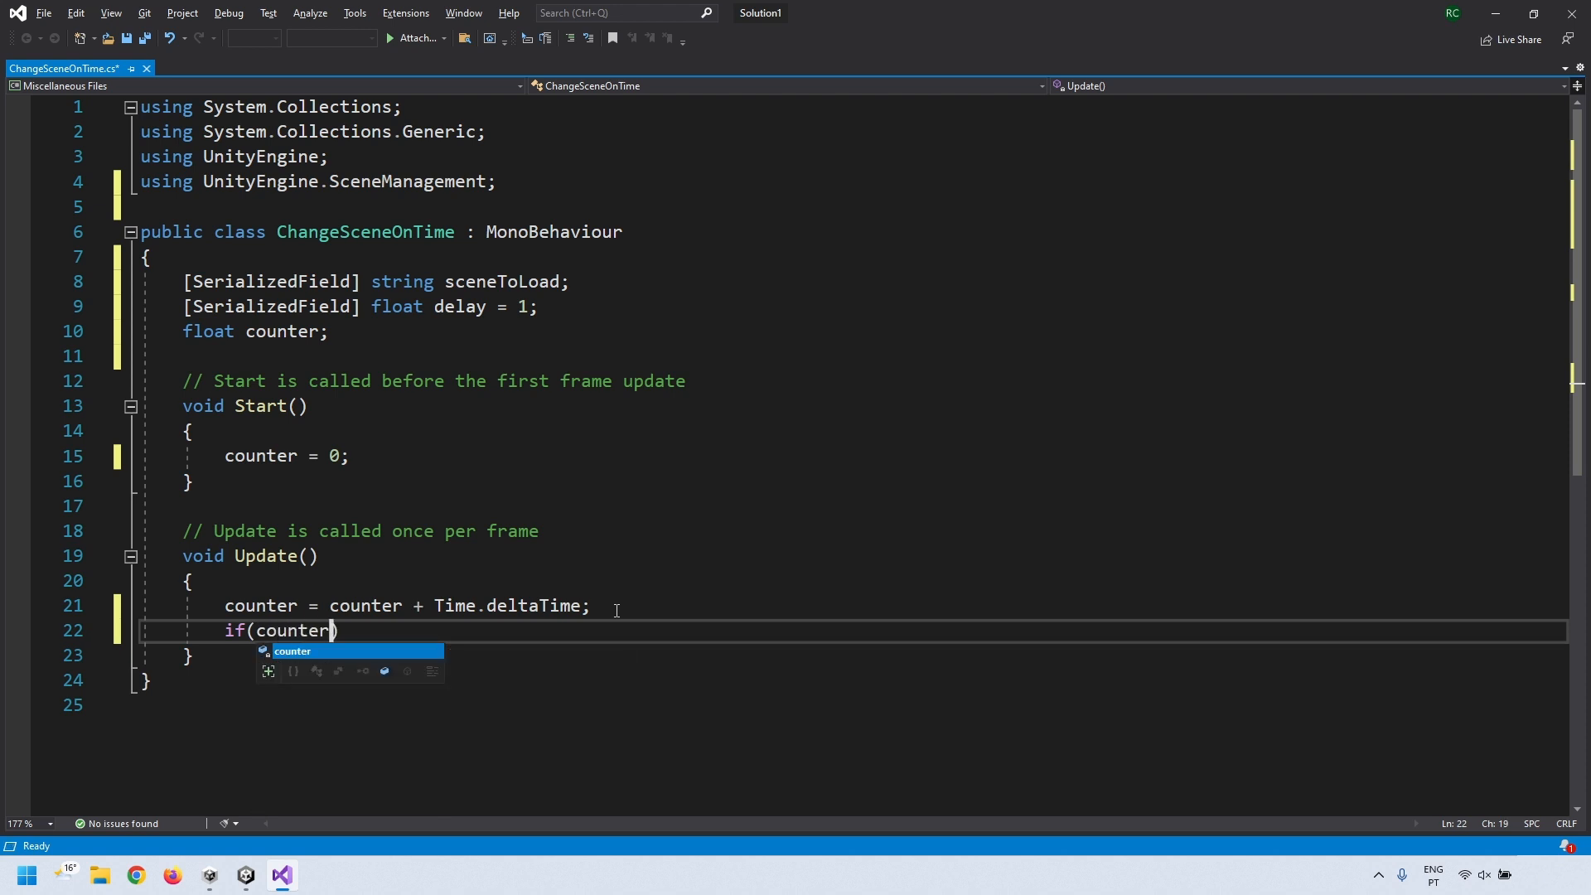
type(" > ")
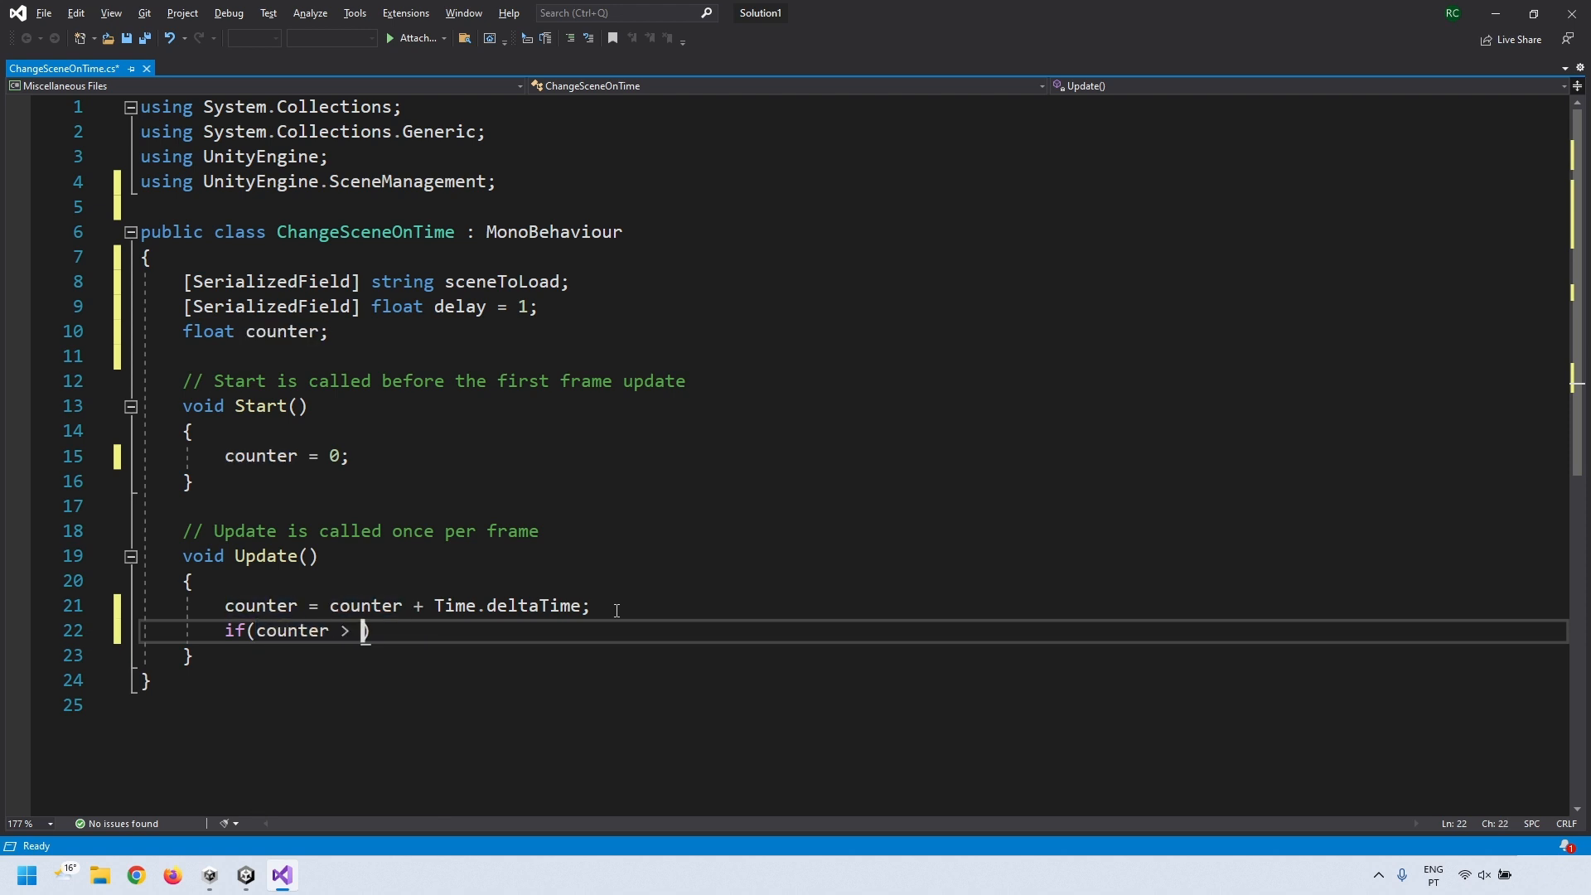
type("delay")
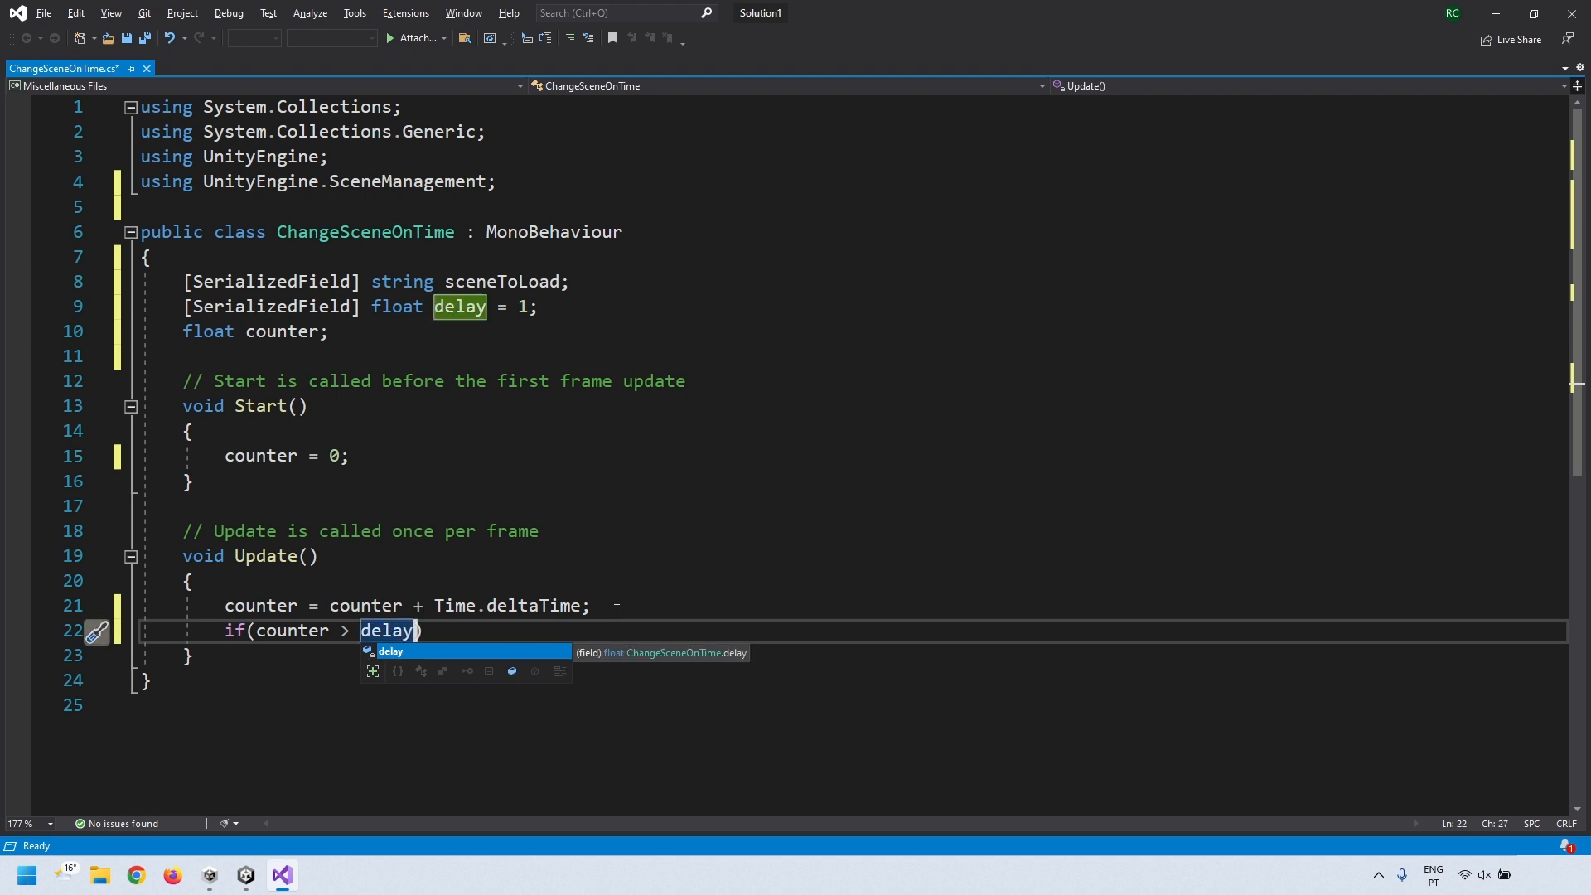
type(")")
key("Return")
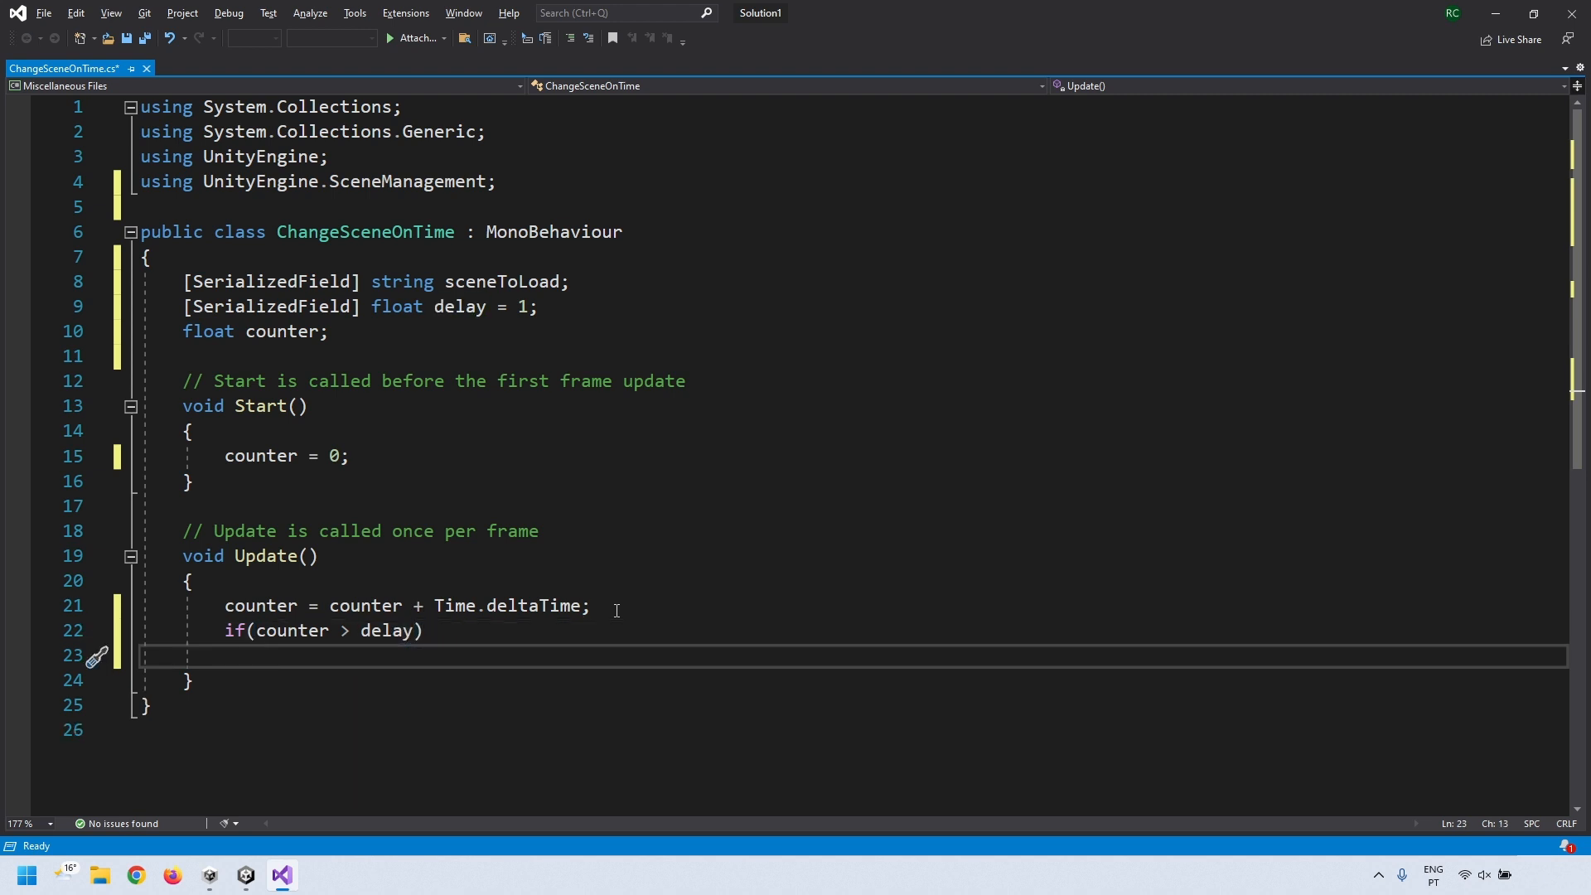
type("{")
key("Return")
- Load the target scene inside the if block with "SceneManager.LoadScene(sceneToLoad);" and add an empty line below it
type("S")
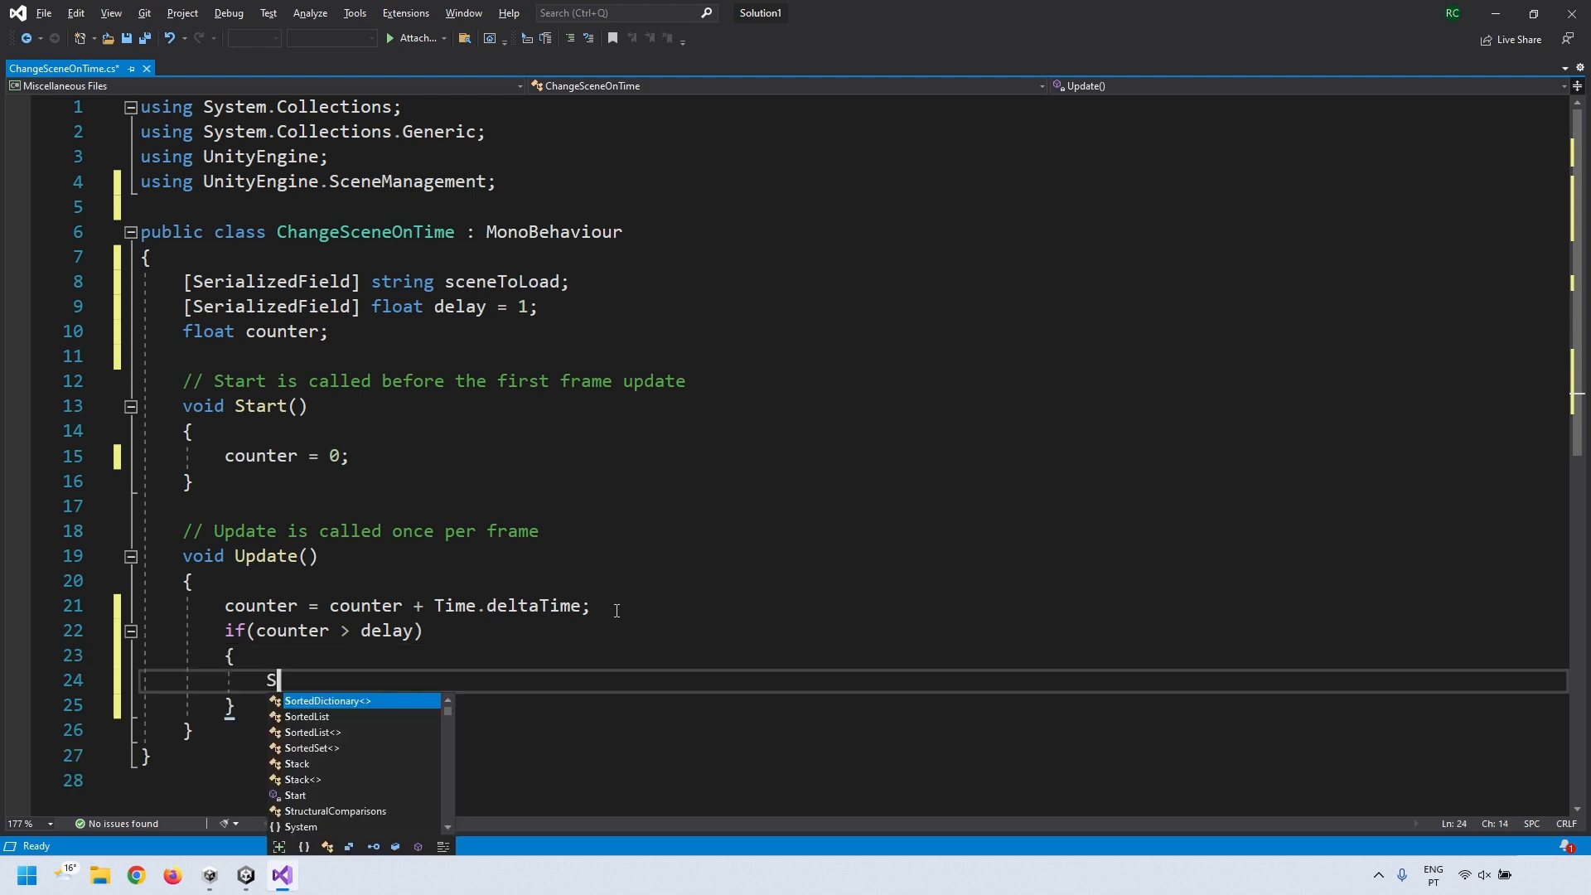
type("ceneMana")
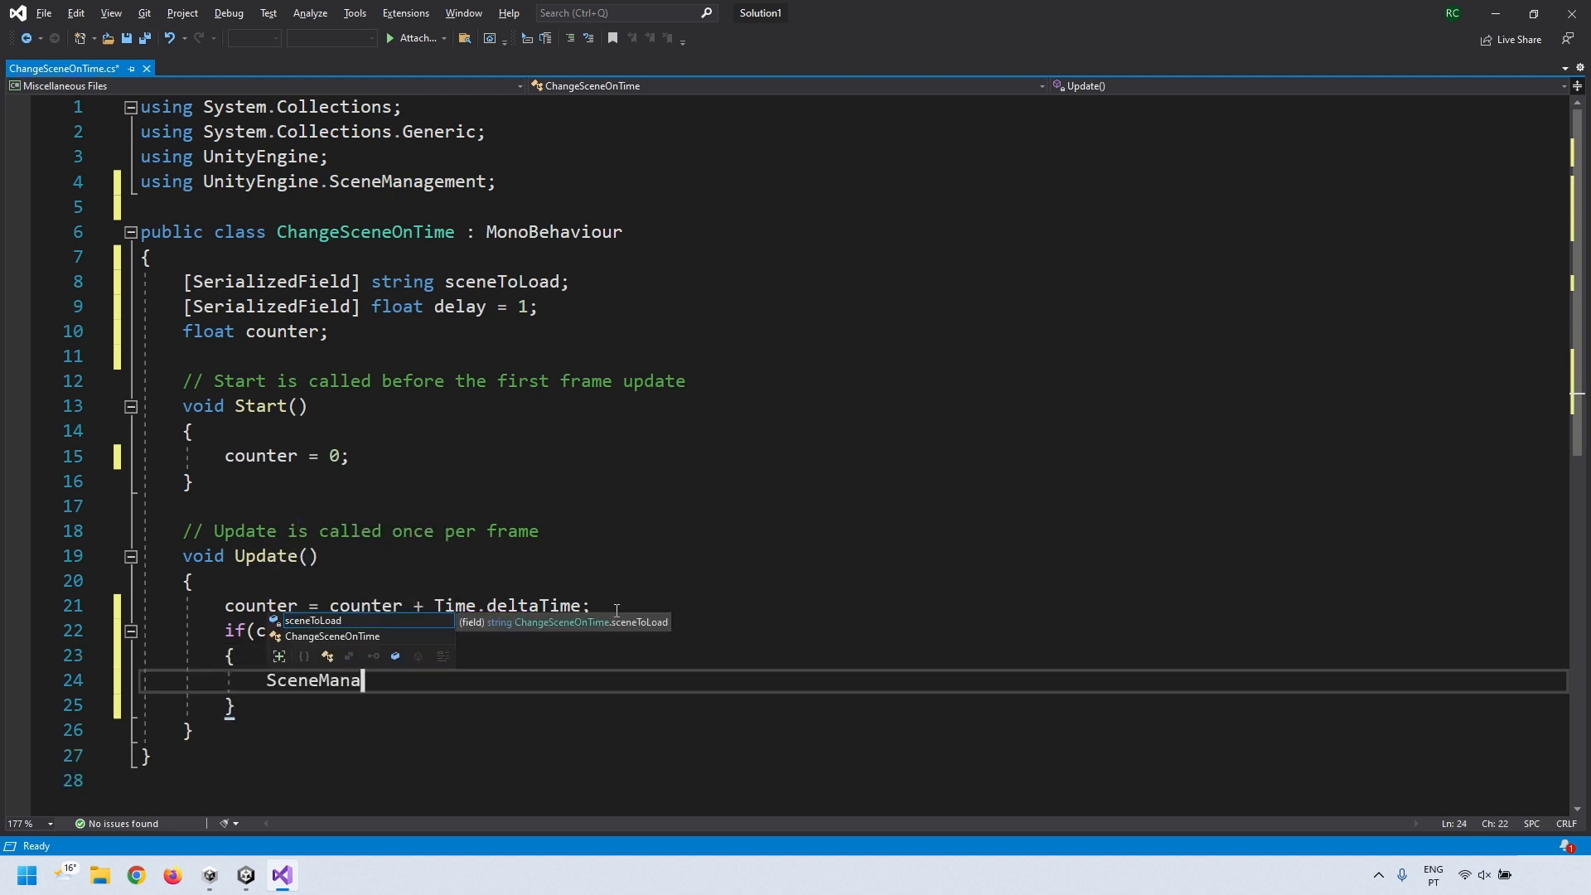
type("ger.Load")
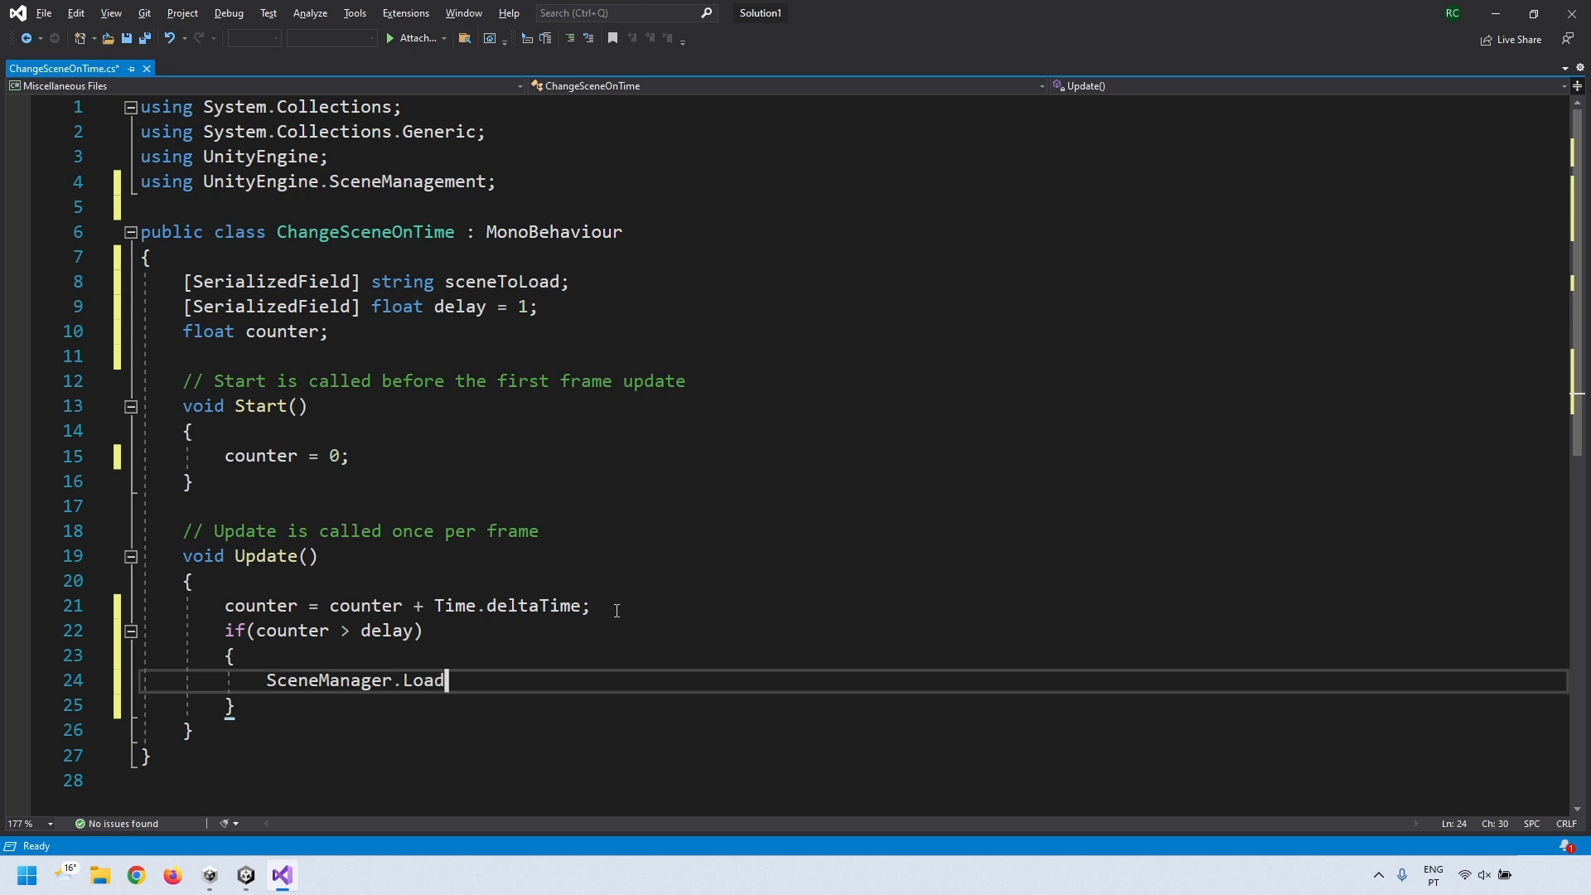
type("Scene")
type("(s")
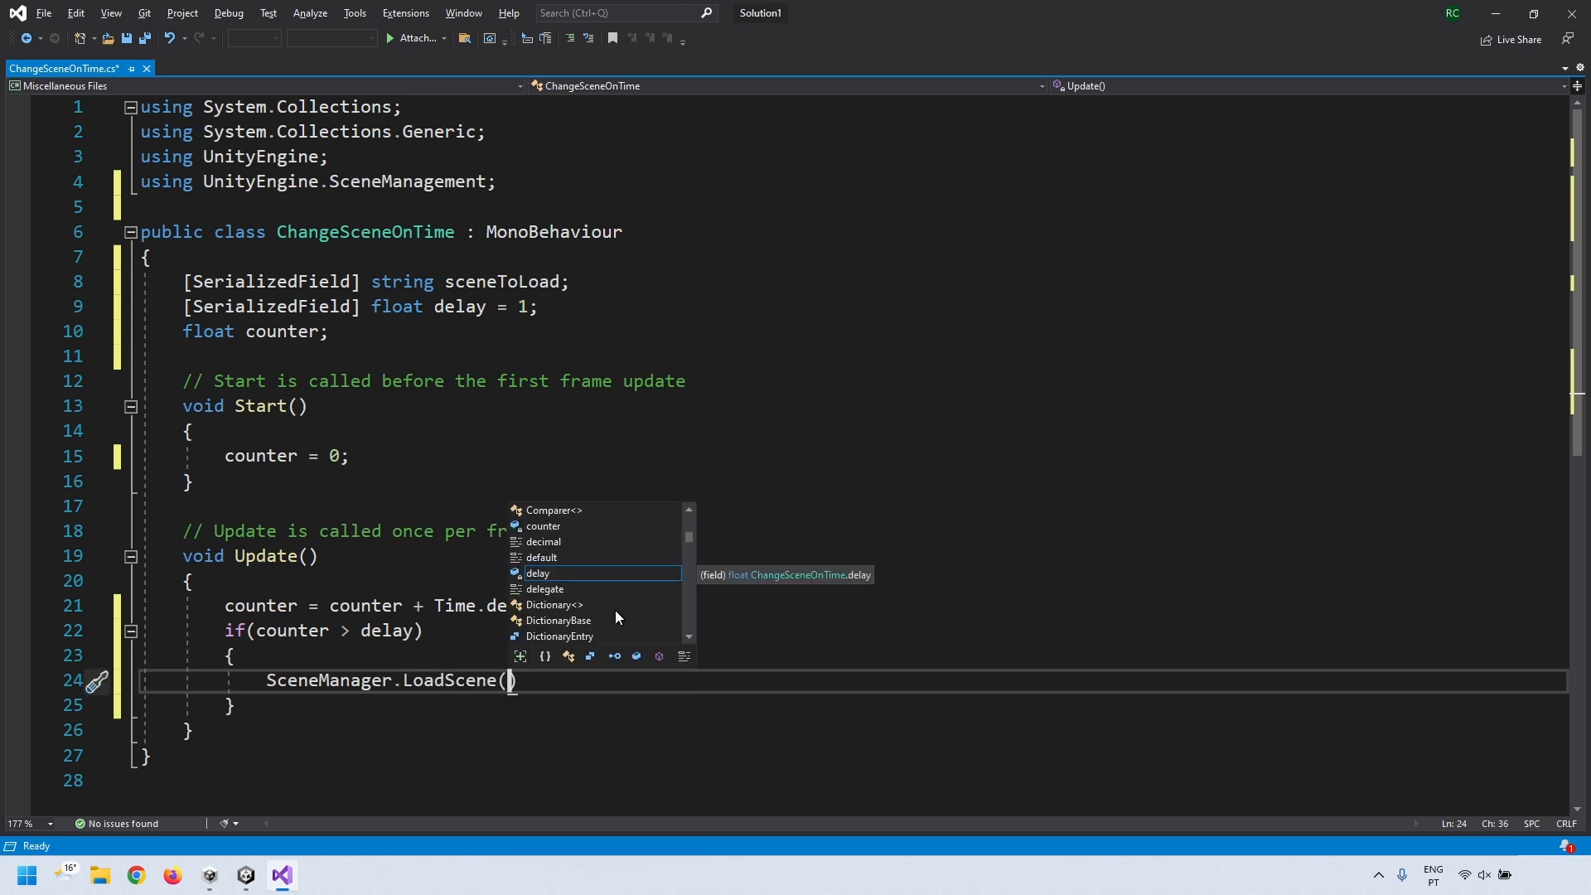
type("ceneToLoa")
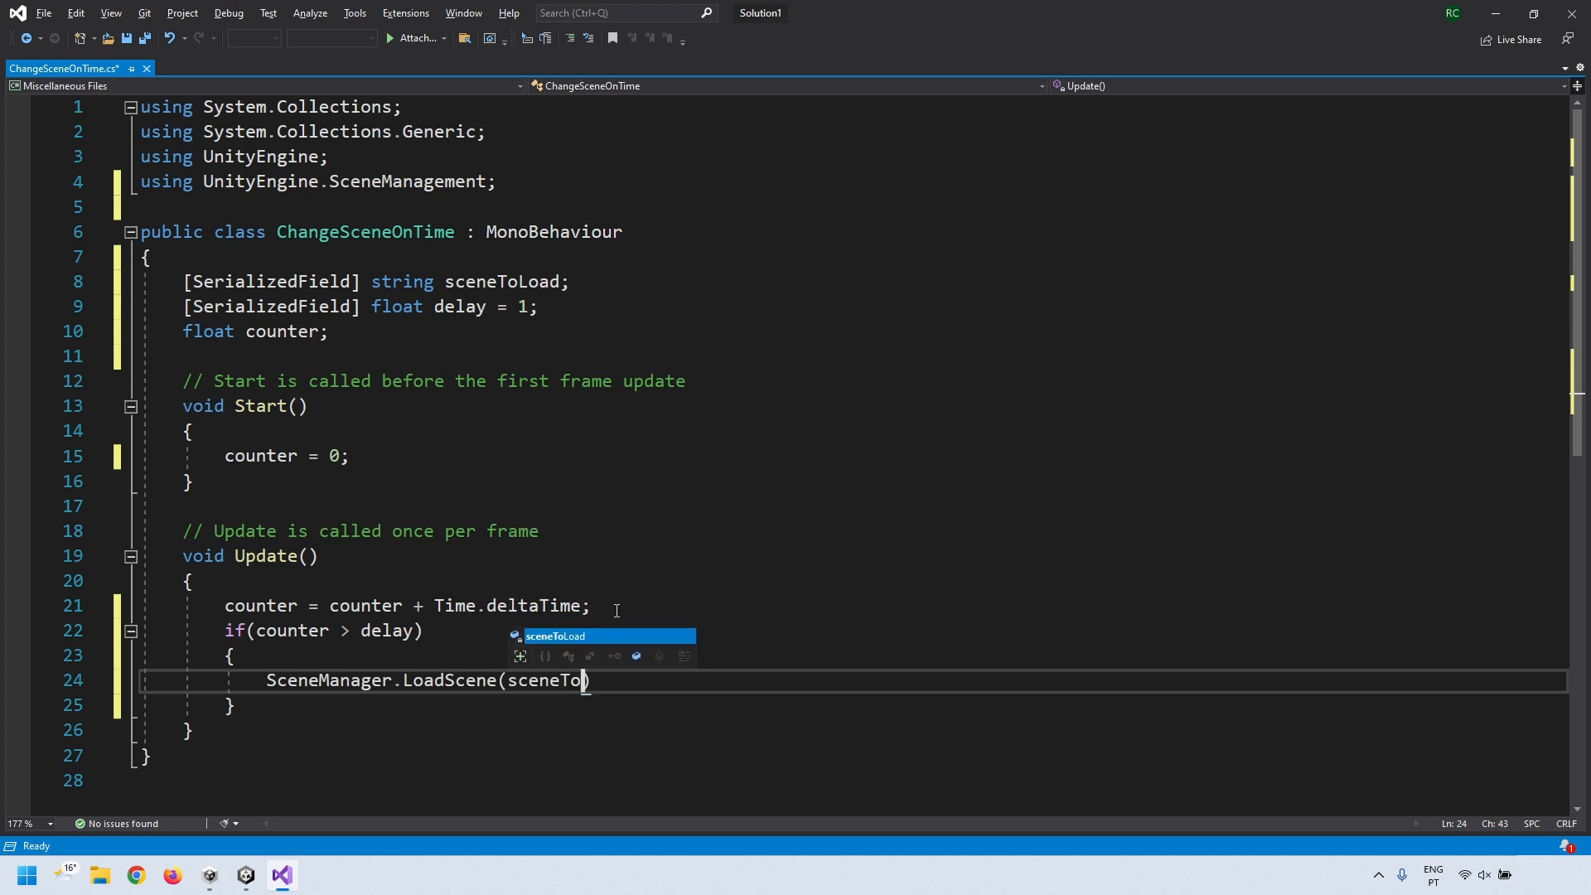
type("d);")
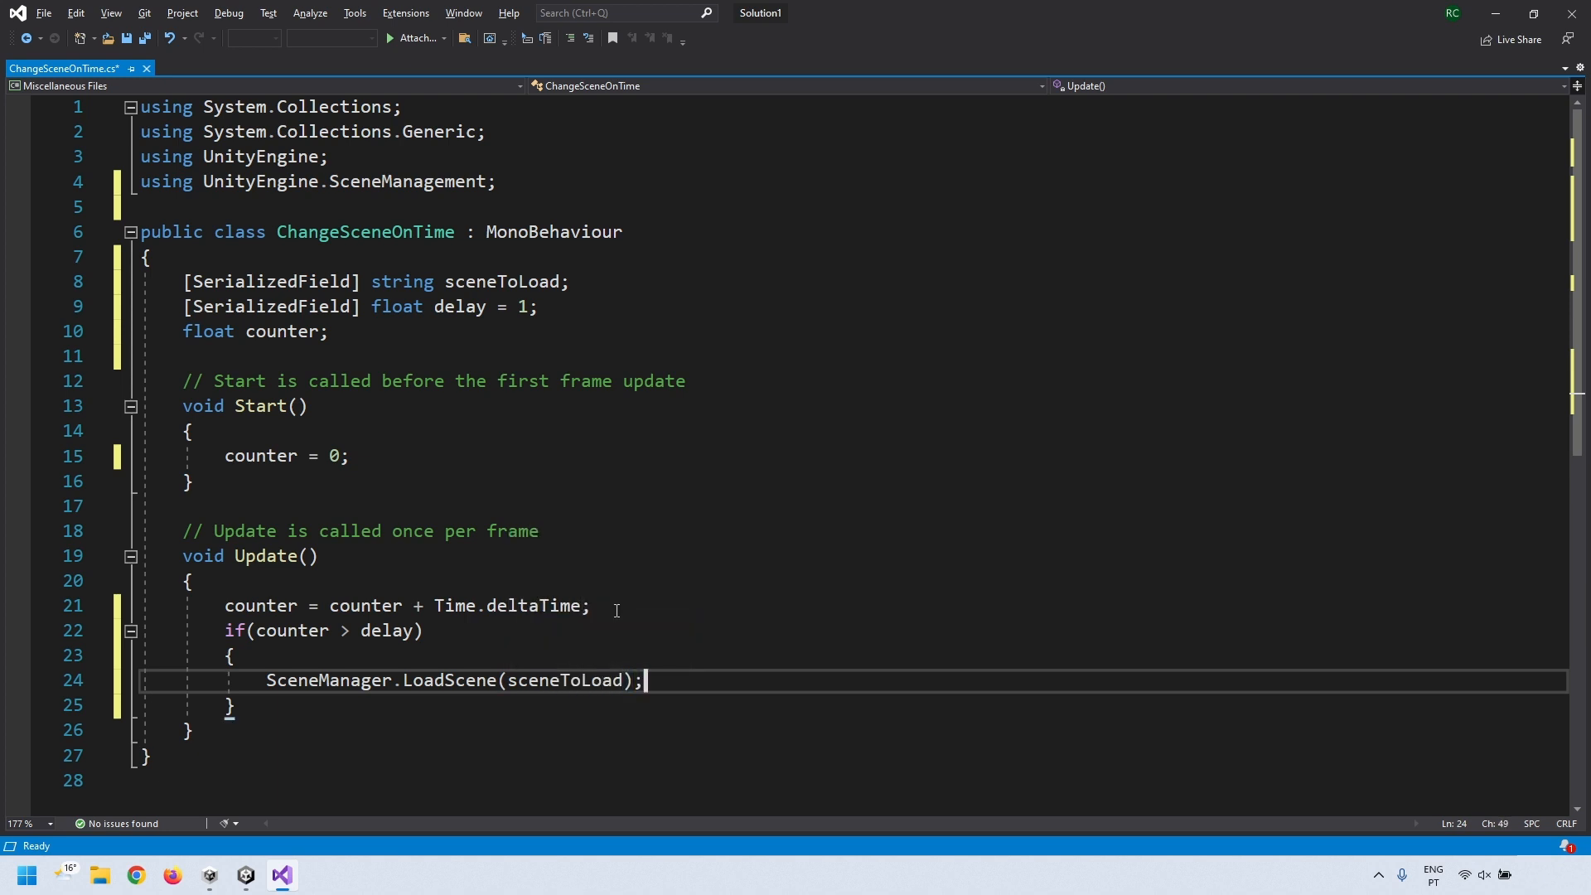
key("Return")
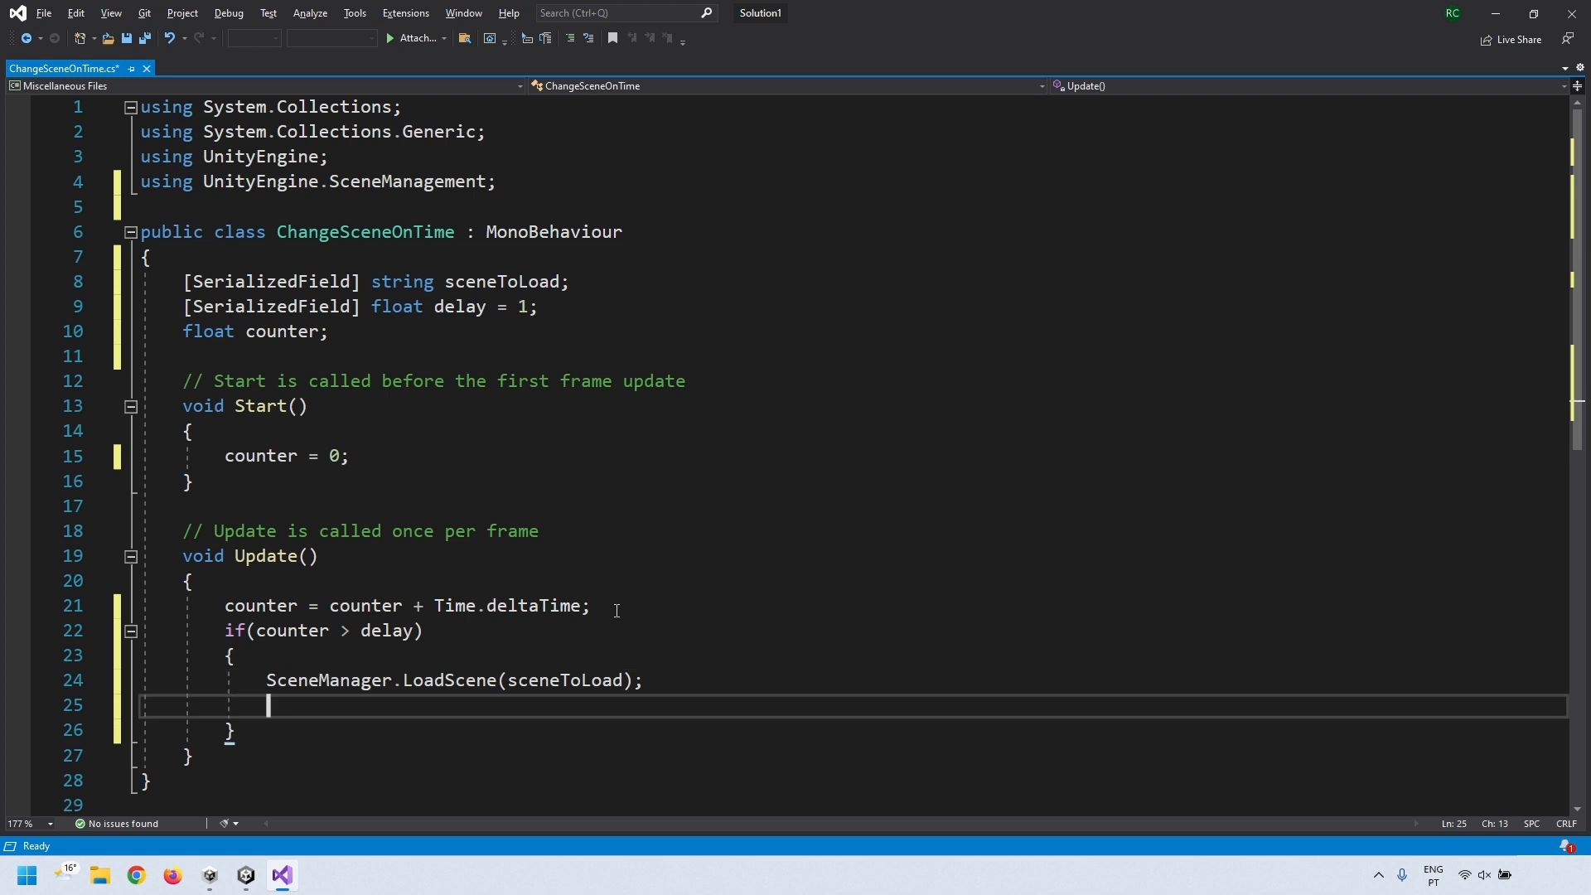
- Review the Start and Update methods and trace where the sceneToLoad and delay fields are declared and used
left_click_drag(183, 406, 220, 485)
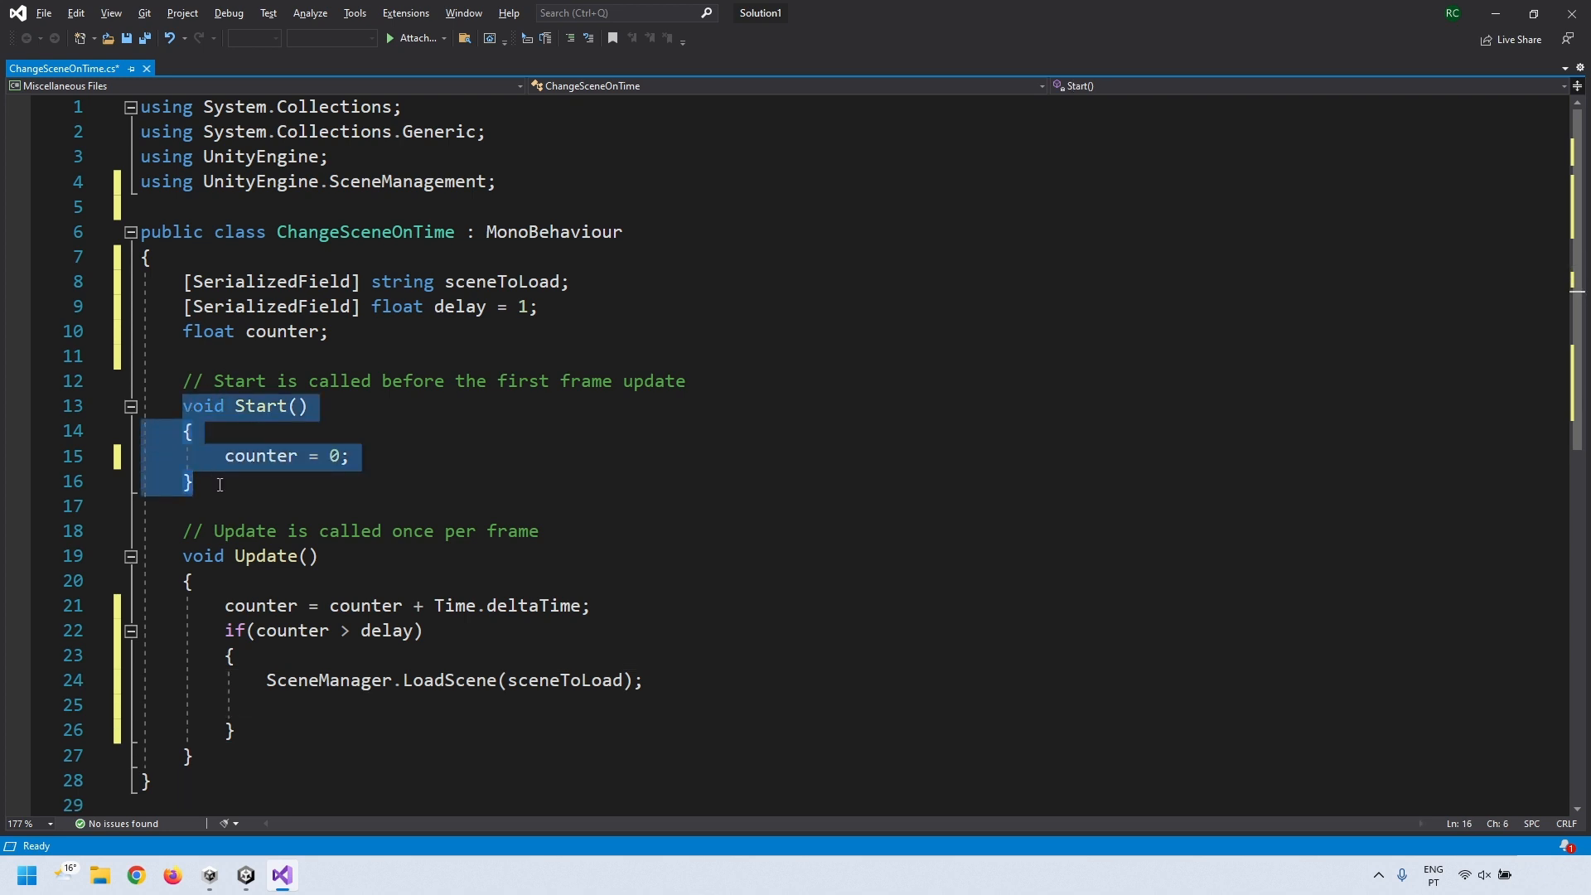
left_click_drag(183, 556, 252, 755)
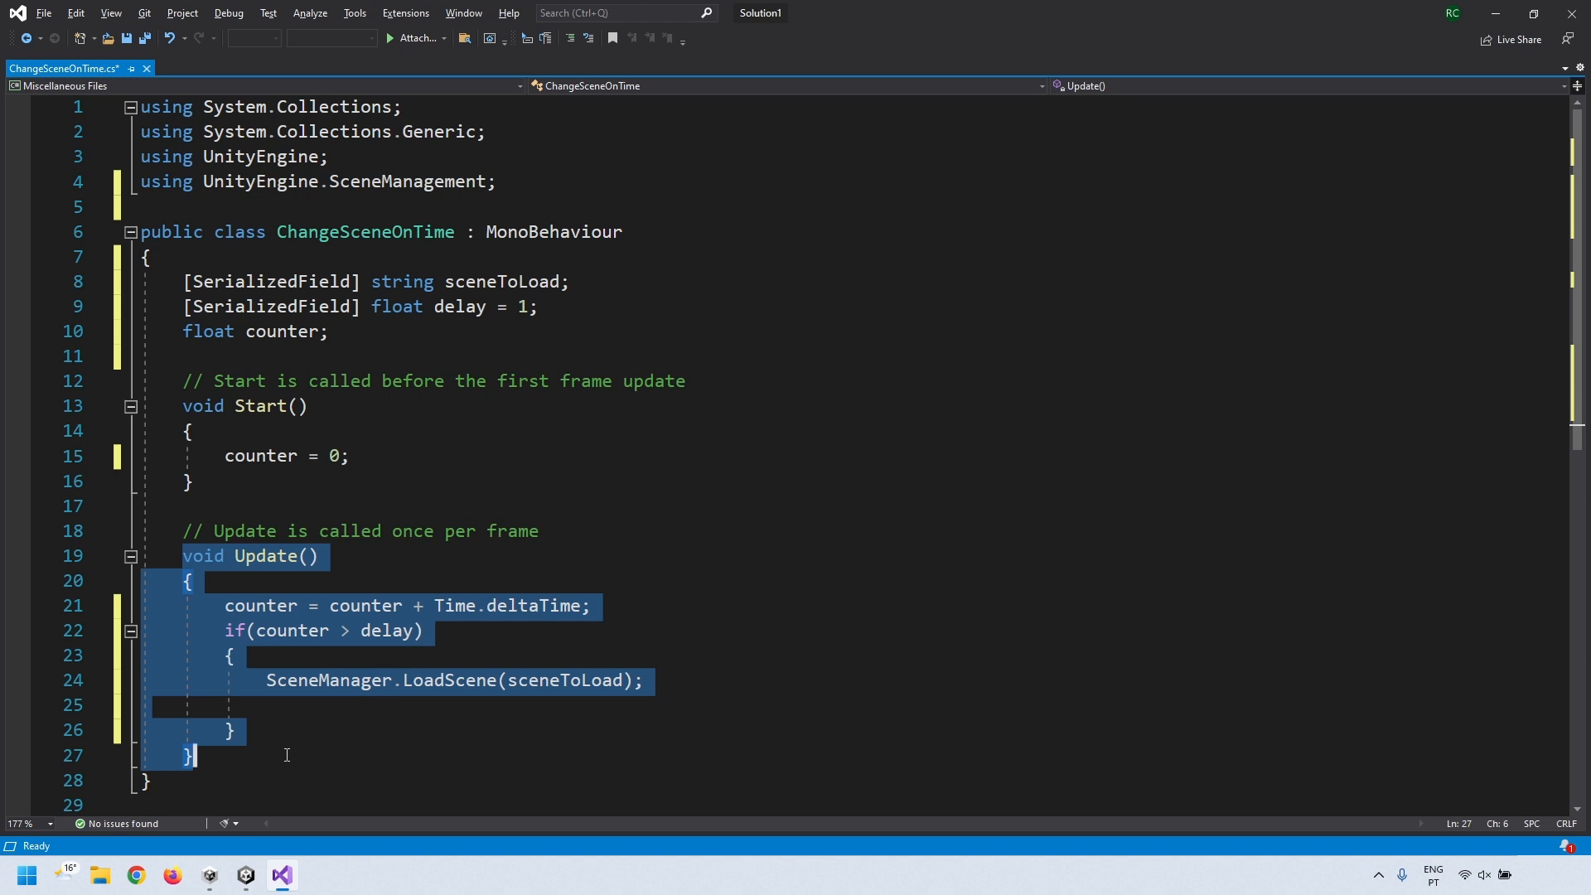
left_click(286, 754)
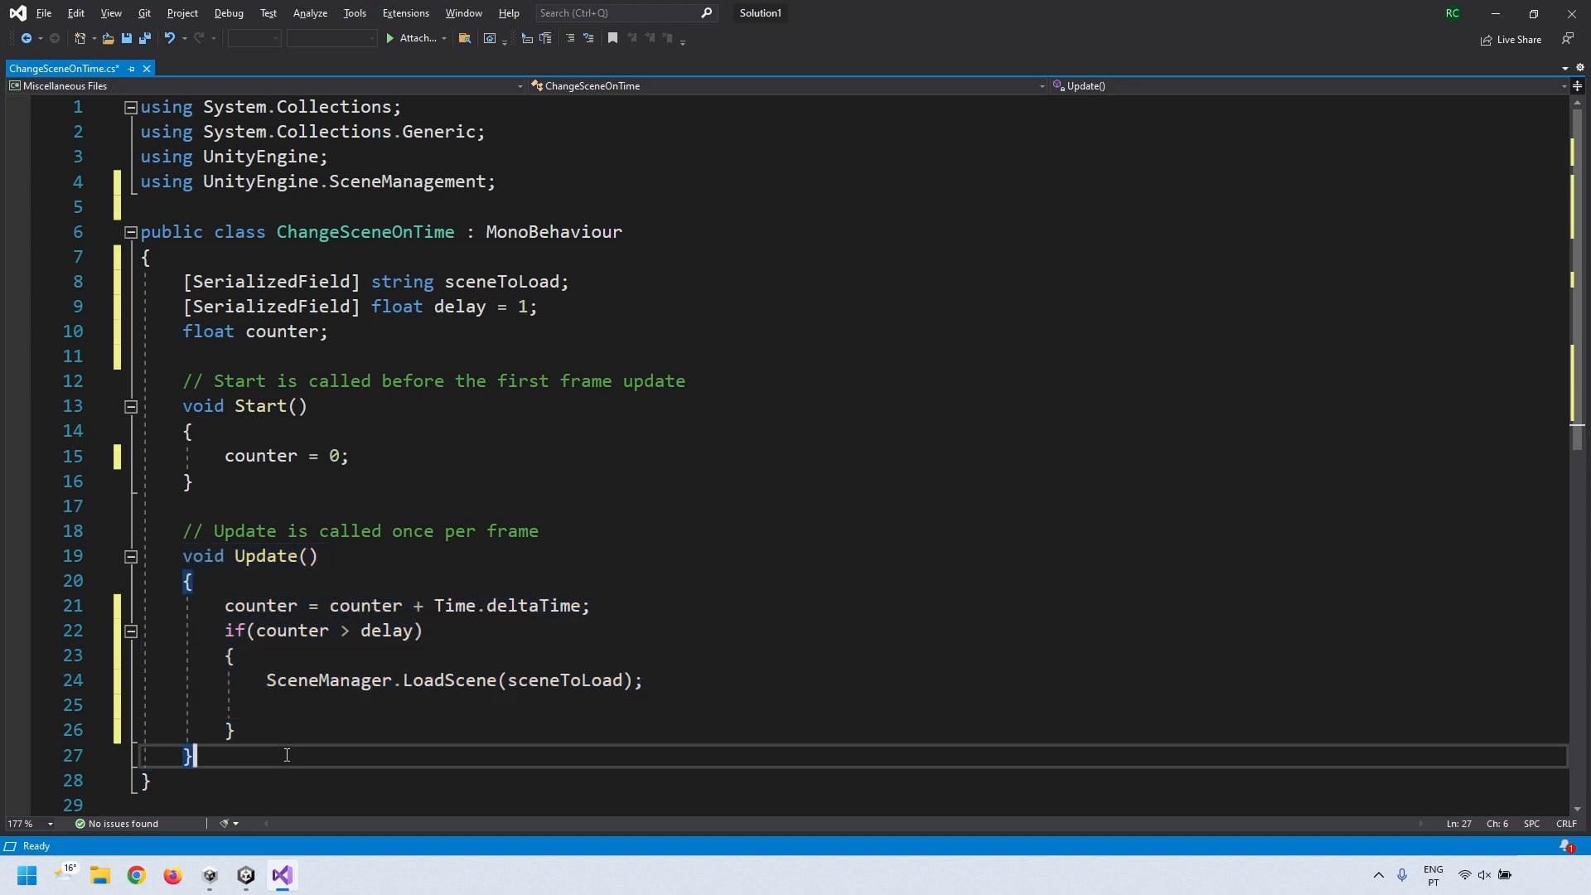
left_click_drag(508, 679, 623, 680)
left_click(523, 281)
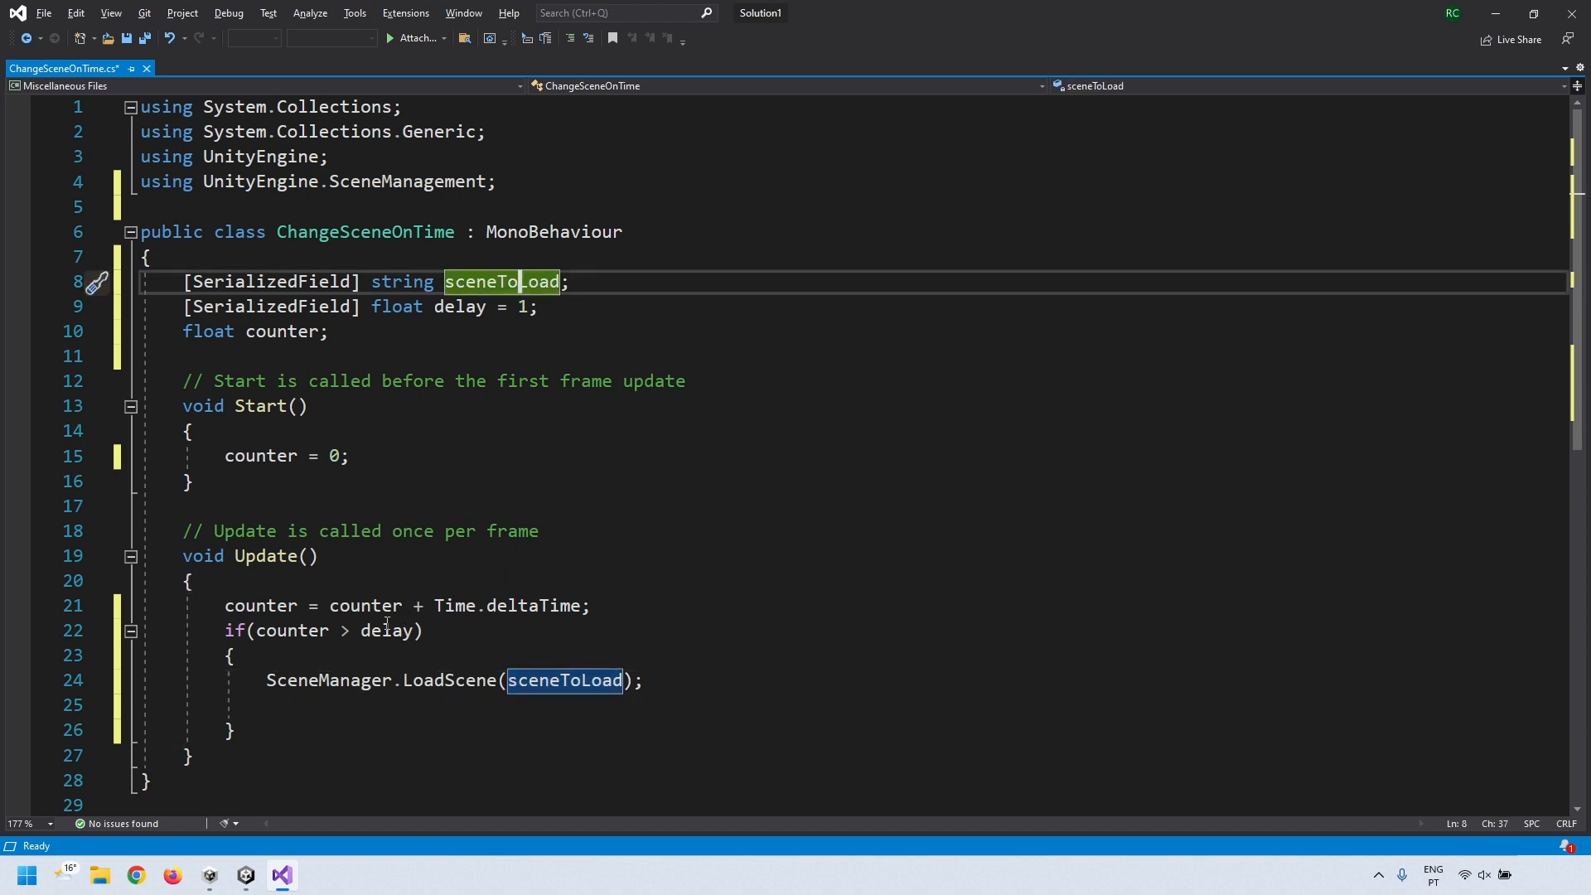
left_click_drag(361, 631, 405, 630)
left_click(454, 311)
left_click_drag(185, 285, 373, 309)
left_click(383, 330)
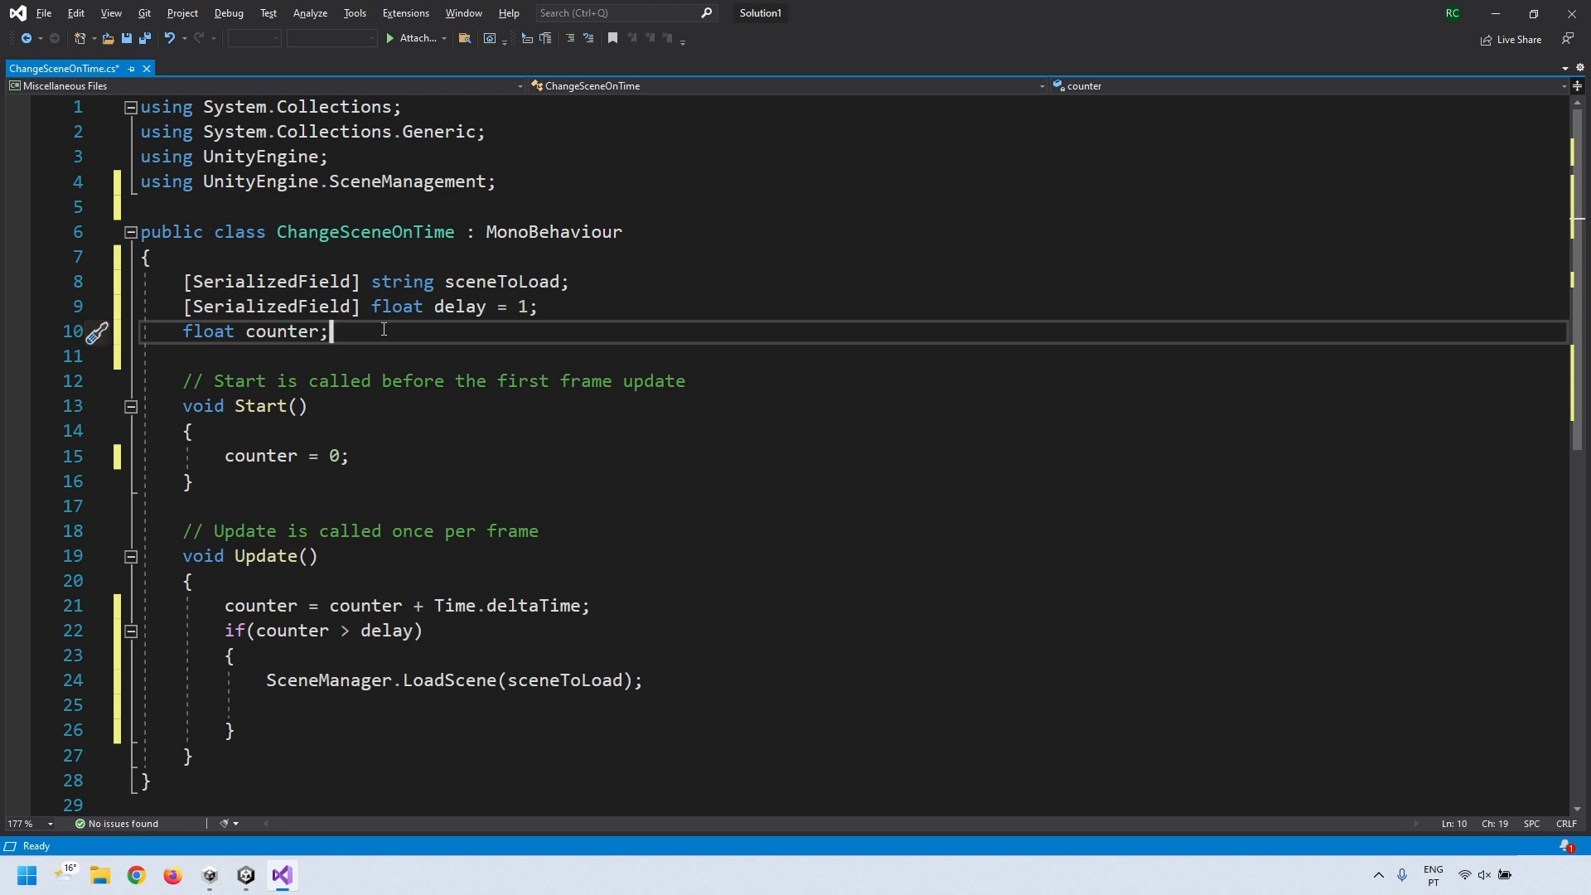
left_click(382, 283)
left_click(452, 284)
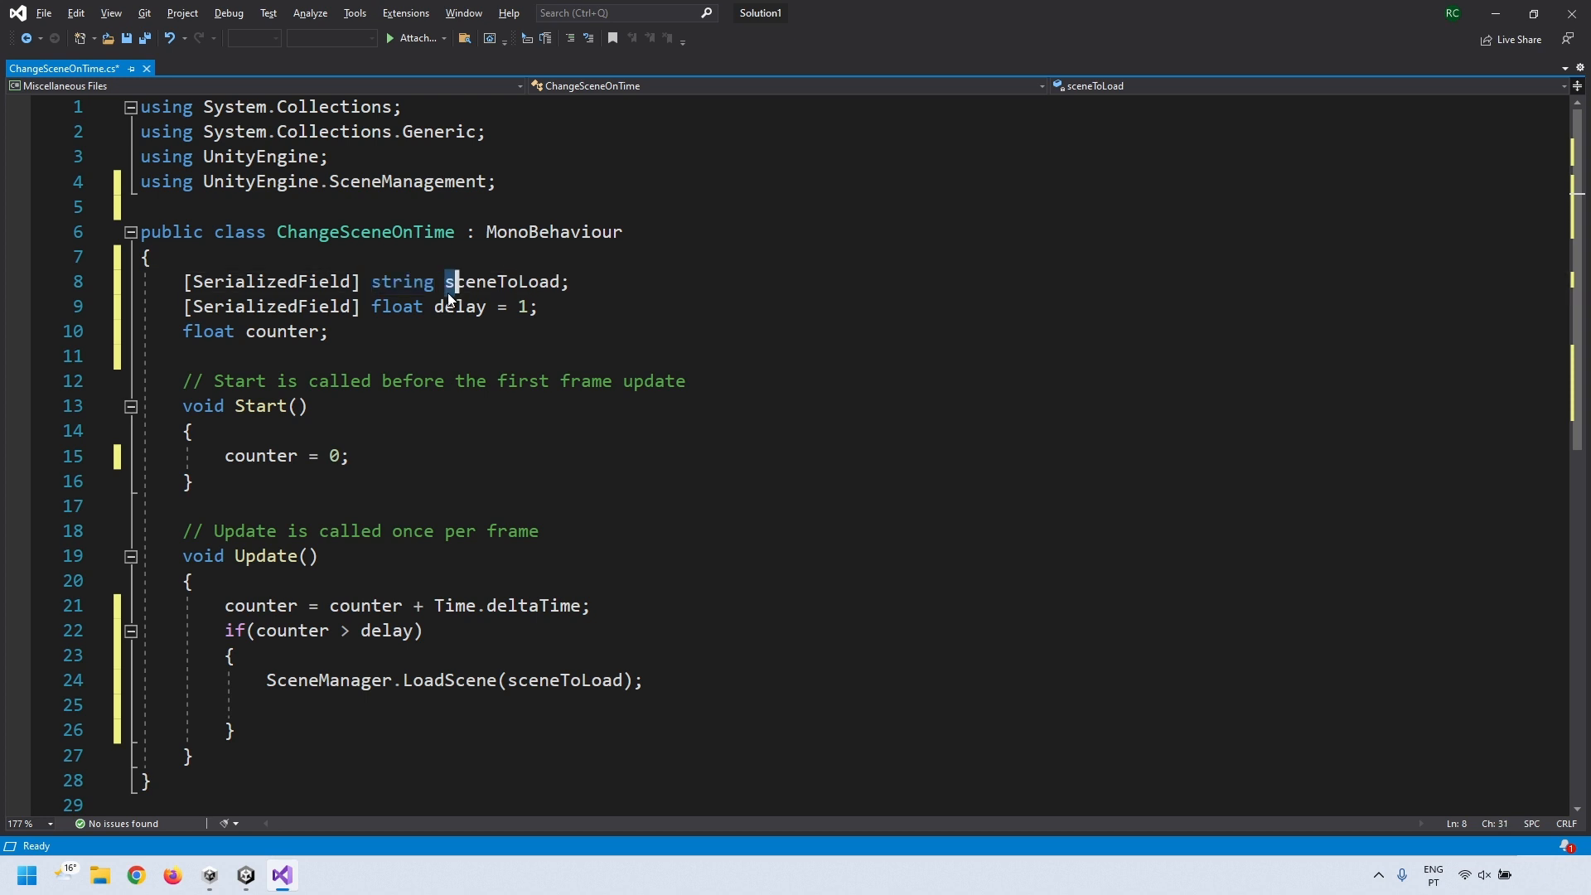
- Review the script's LoadScene call, serialized fields, semicolons, if statement and opening braces
left_click(274, 680)
left_click(406, 685)
left_click(199, 284)
left_click(353, 381)
left_click_drag(527, 308, 539, 308)
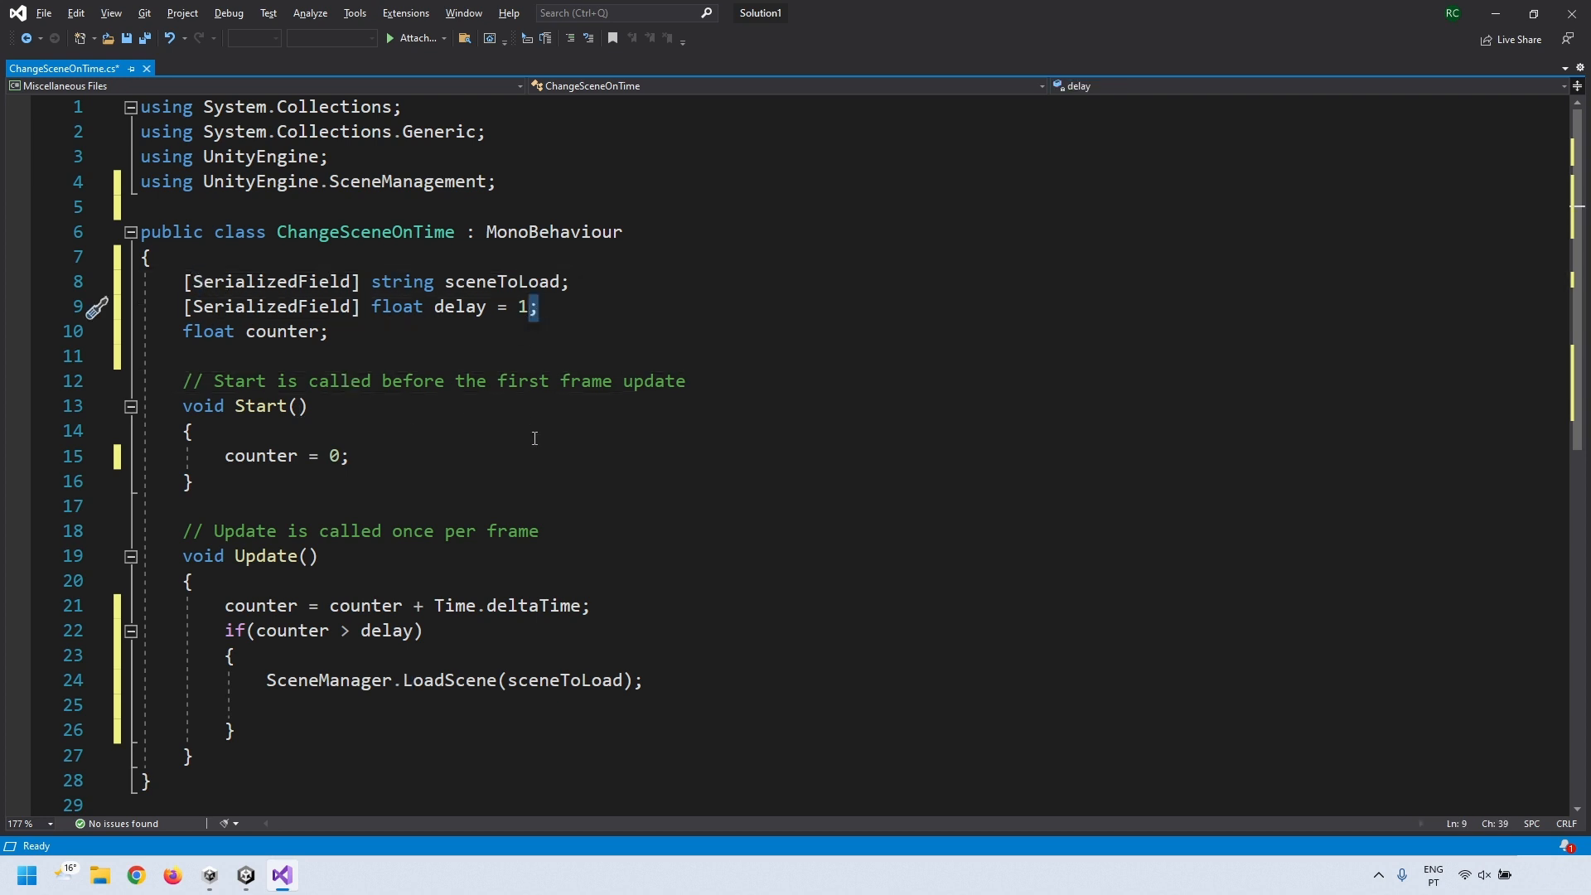
double_click(346, 455)
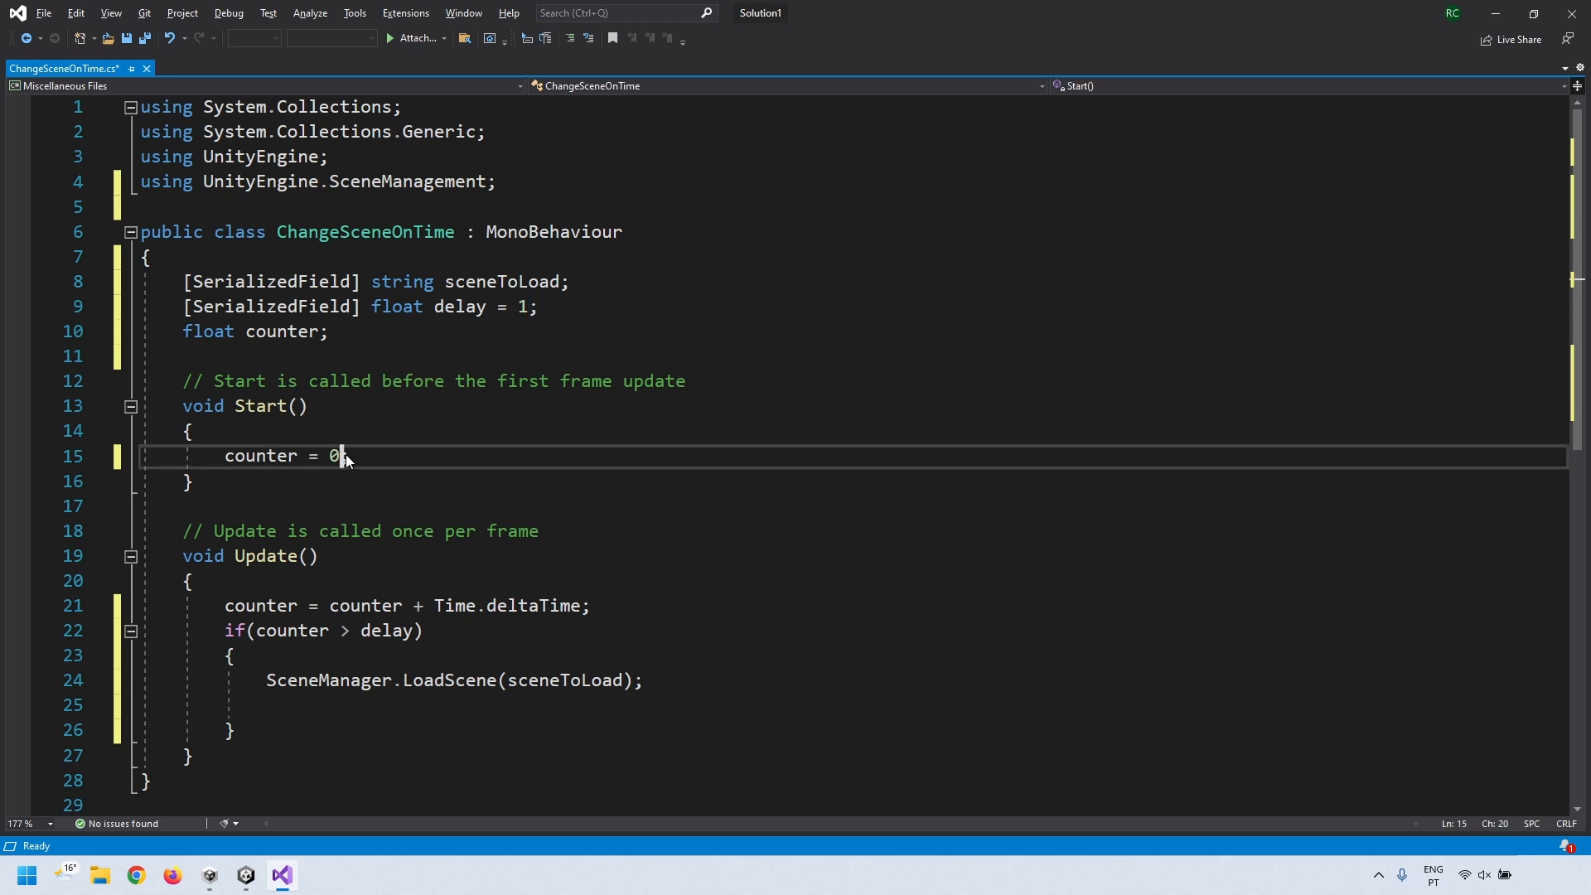
double_click(240, 632)
left_click(230, 656)
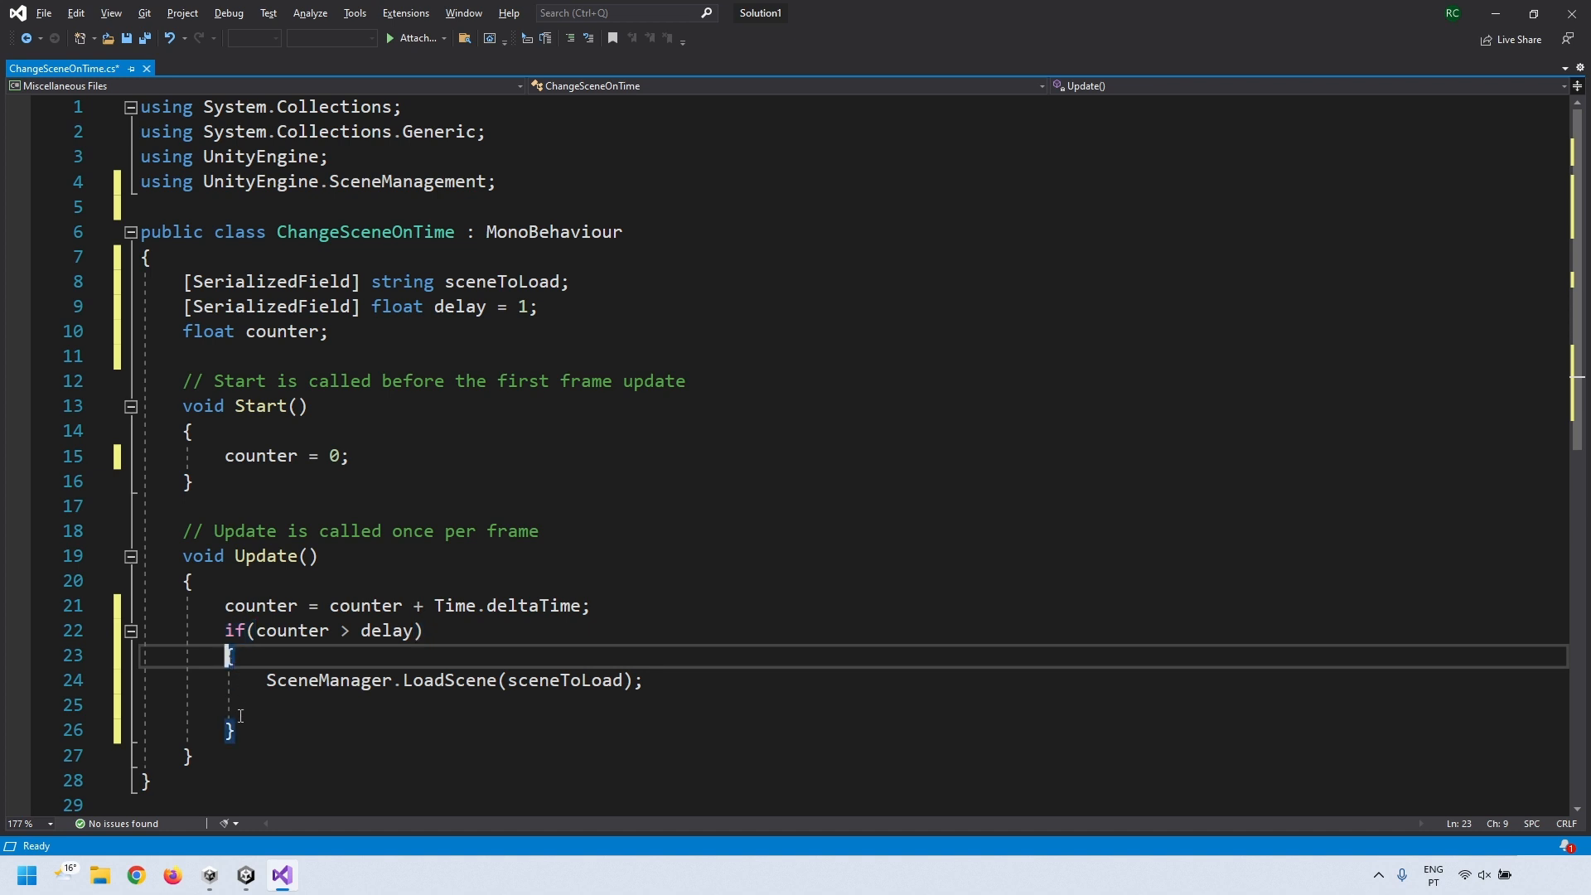
left_click(149, 257)
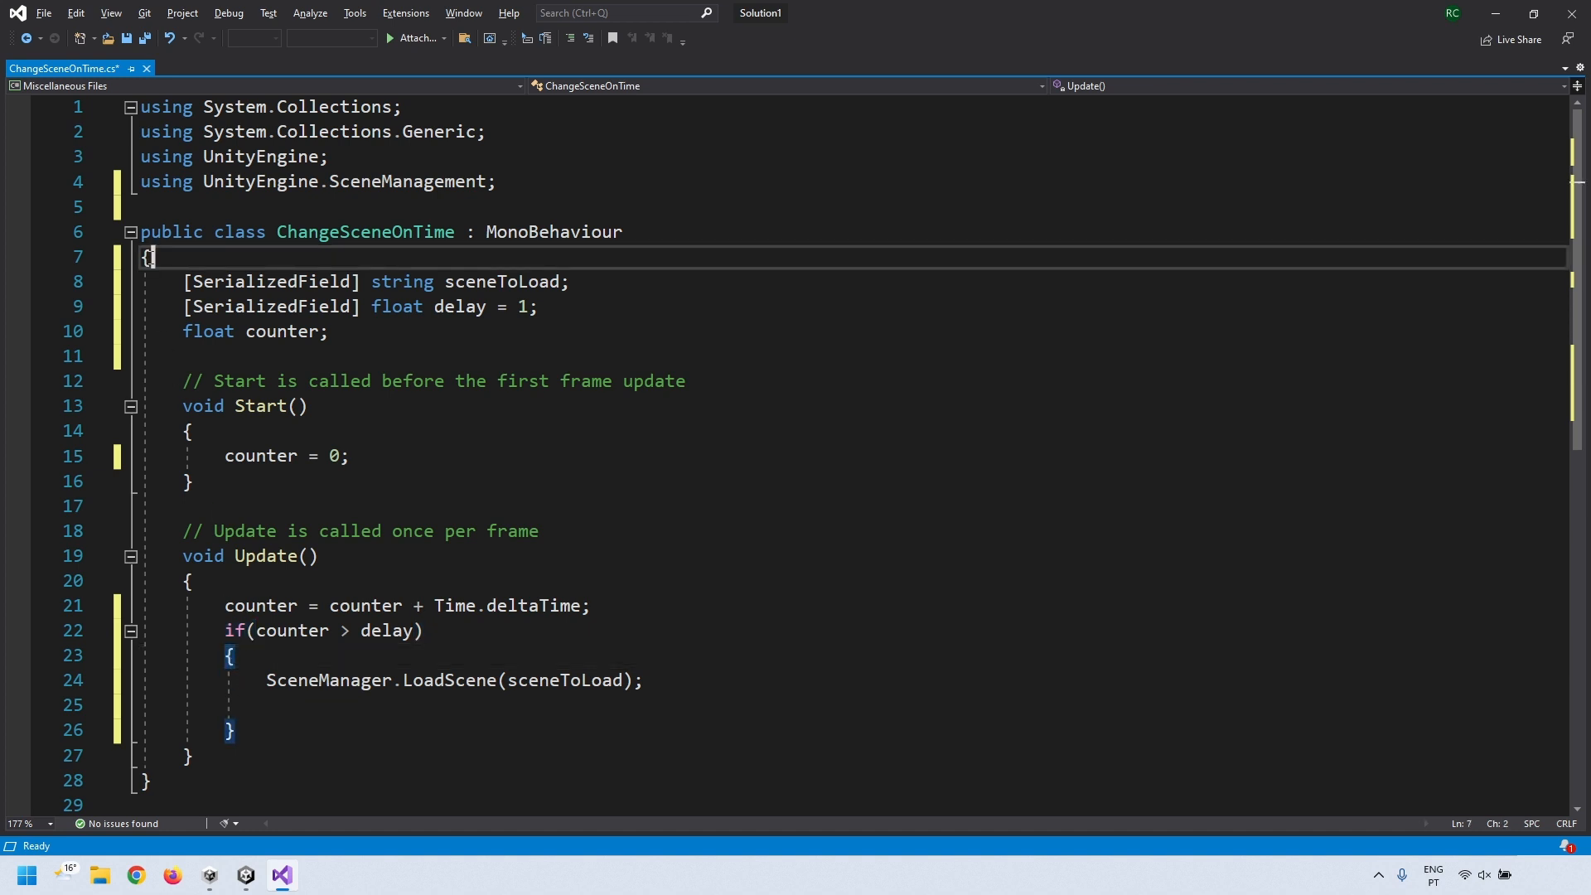
left_click(143, 257)
- Save the ChangeSceneOnTime script and switch to the Unity editor
left_click(358, 456)
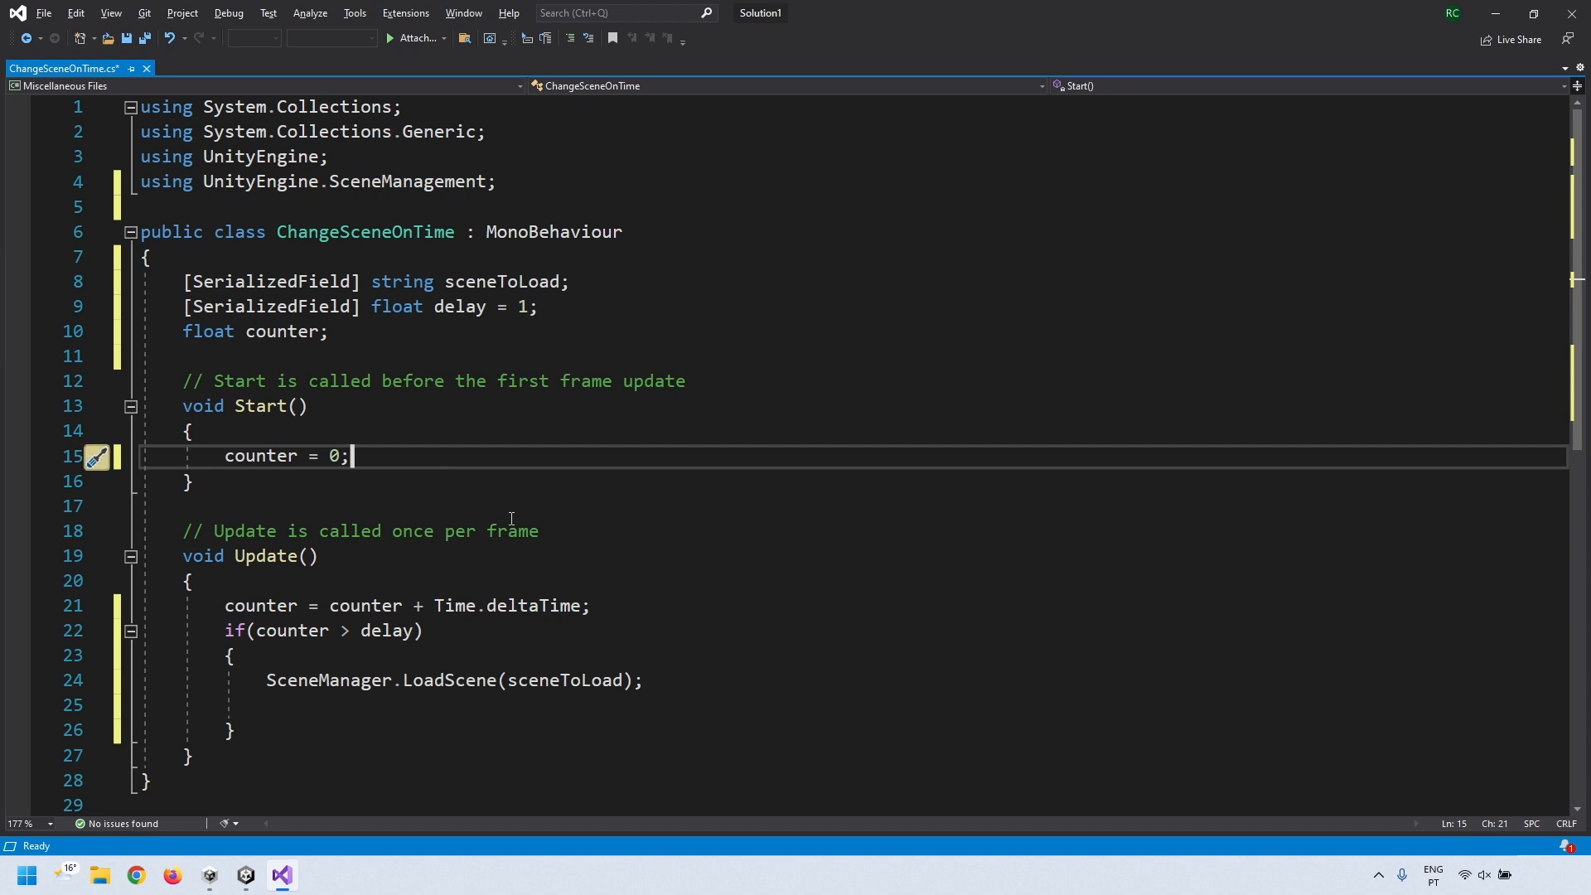
key("ctrl+s")
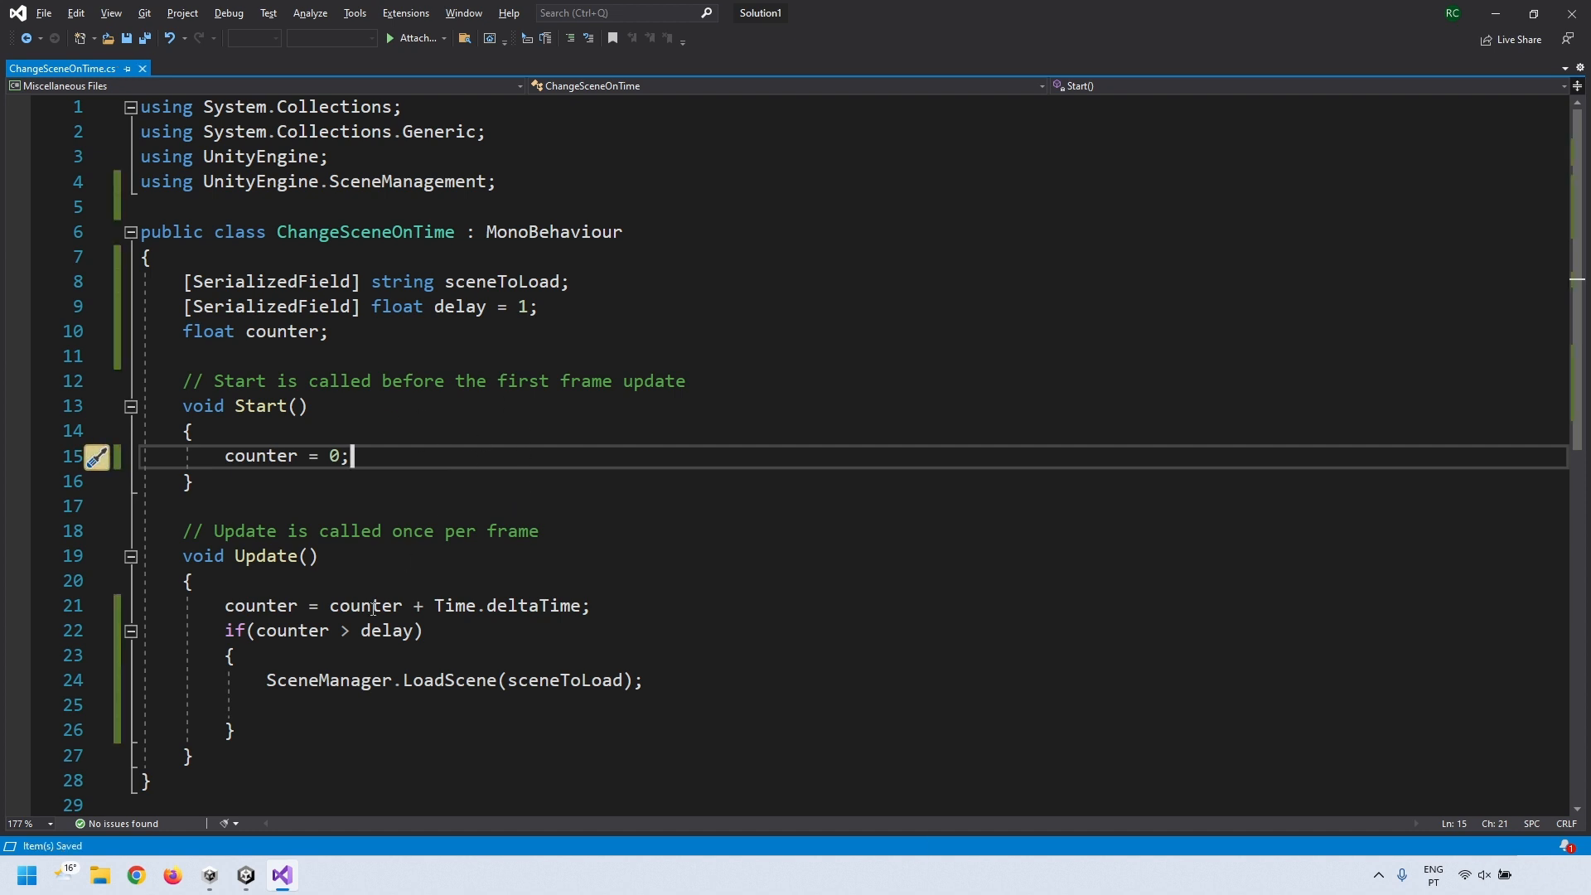
left_click(246, 876)
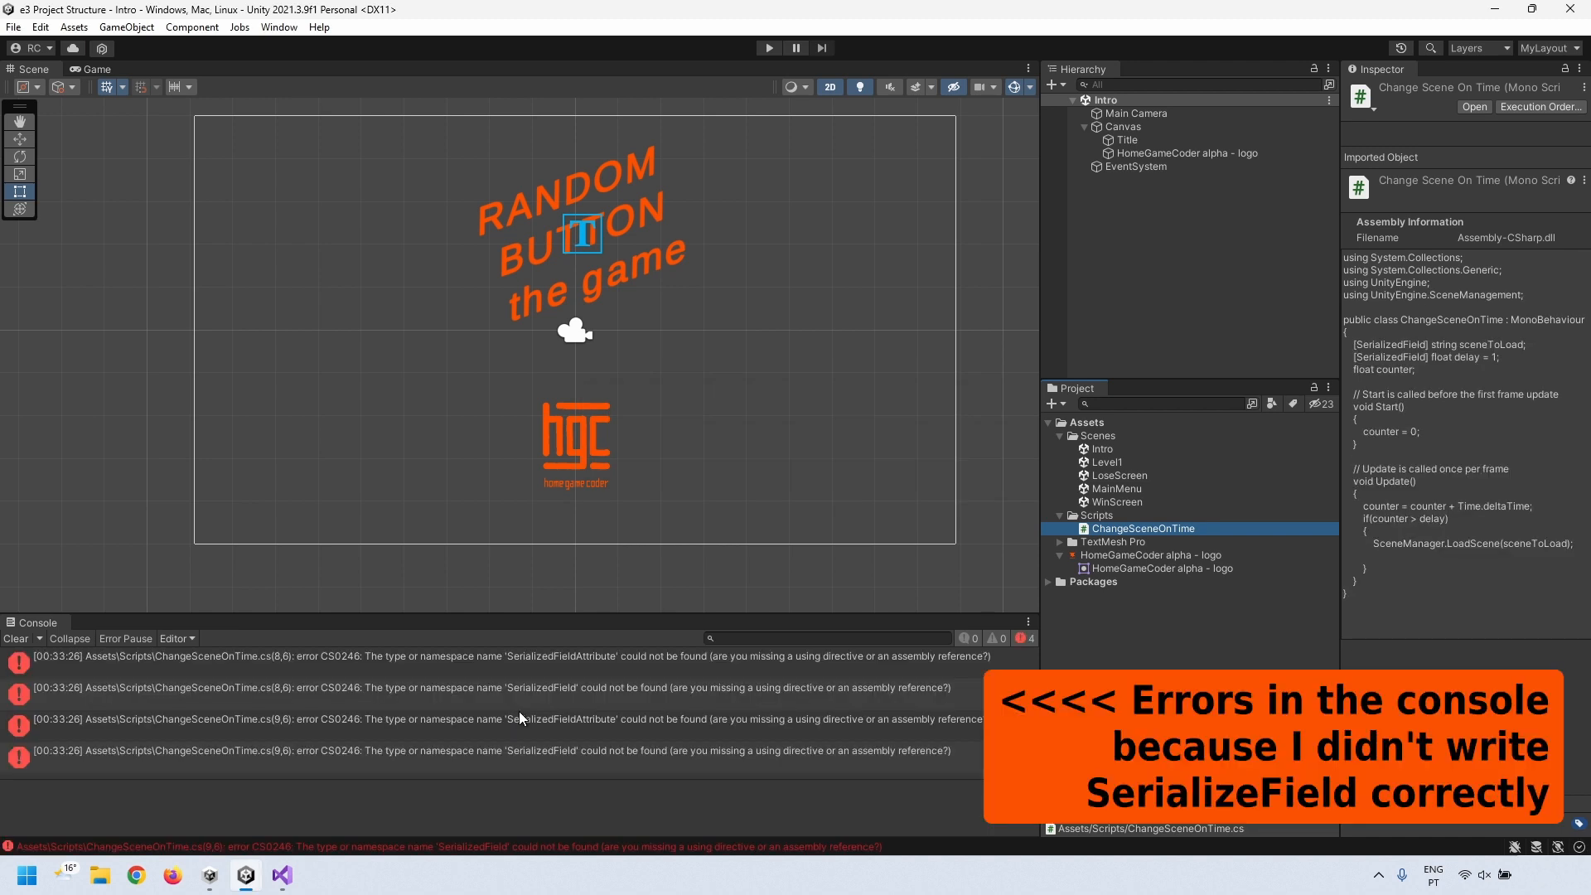
- Correct both [SerializedField] attributes to [SerializeField] in the ChangeSceneOnTime script, save it, and return to Unity
left_click(287, 874)
left_click(297, 282)
key("BackSpace")
left_click(297, 307)
key("BackSpace")
left_click(360, 382)
key("ctrl+s")
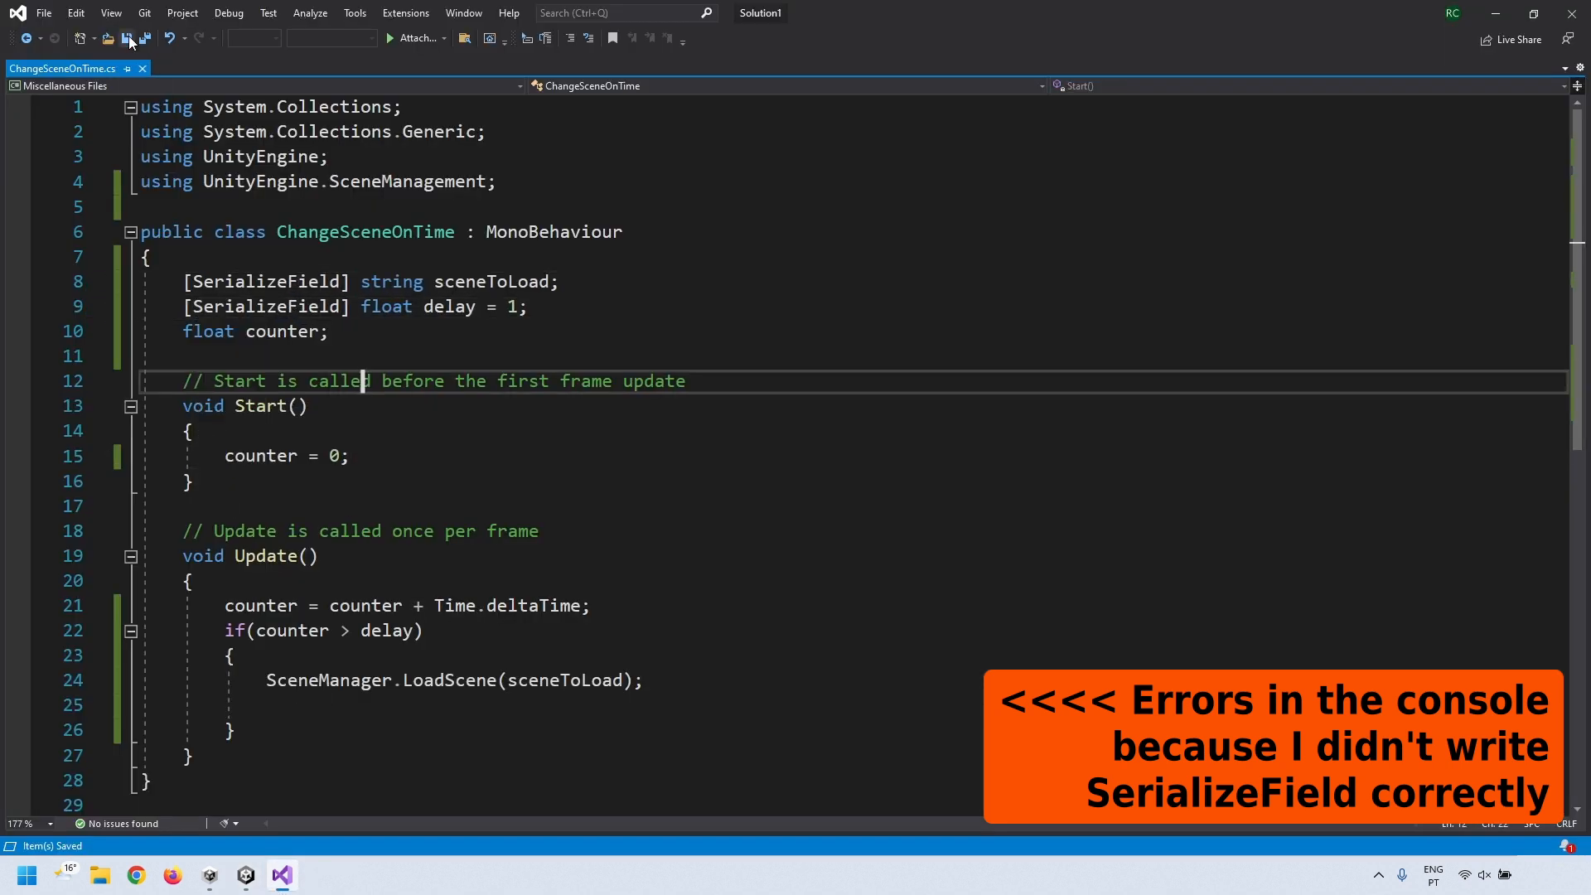
left_click(246, 877)
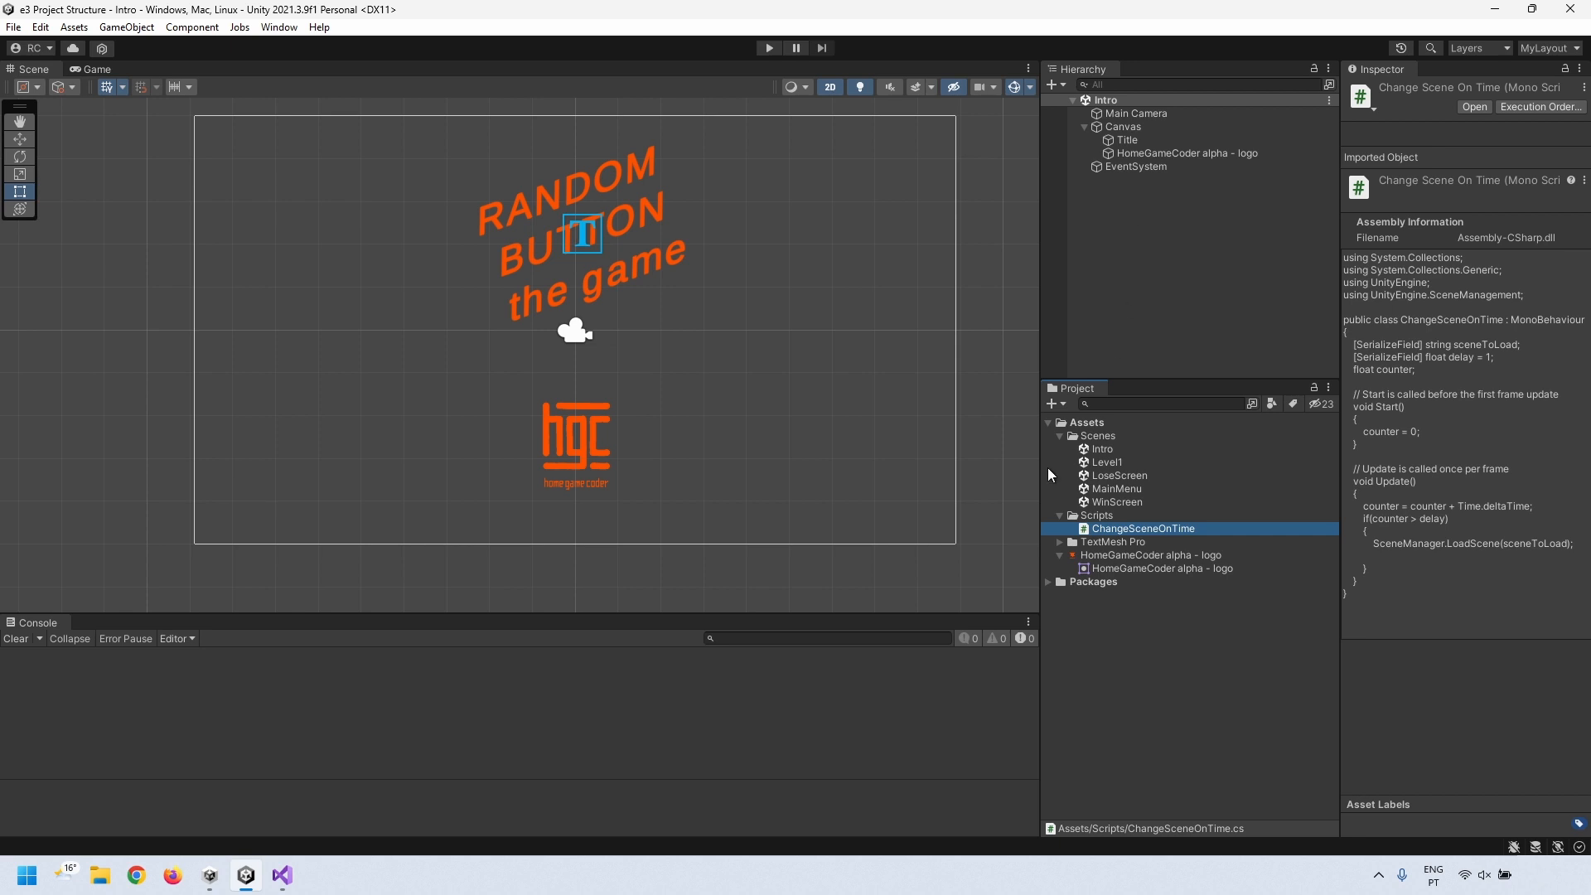
left_click(1100, 112)
left_click(1112, 125)
left_click(1122, 140)
left_click(1126, 153)
left_click(1128, 204)
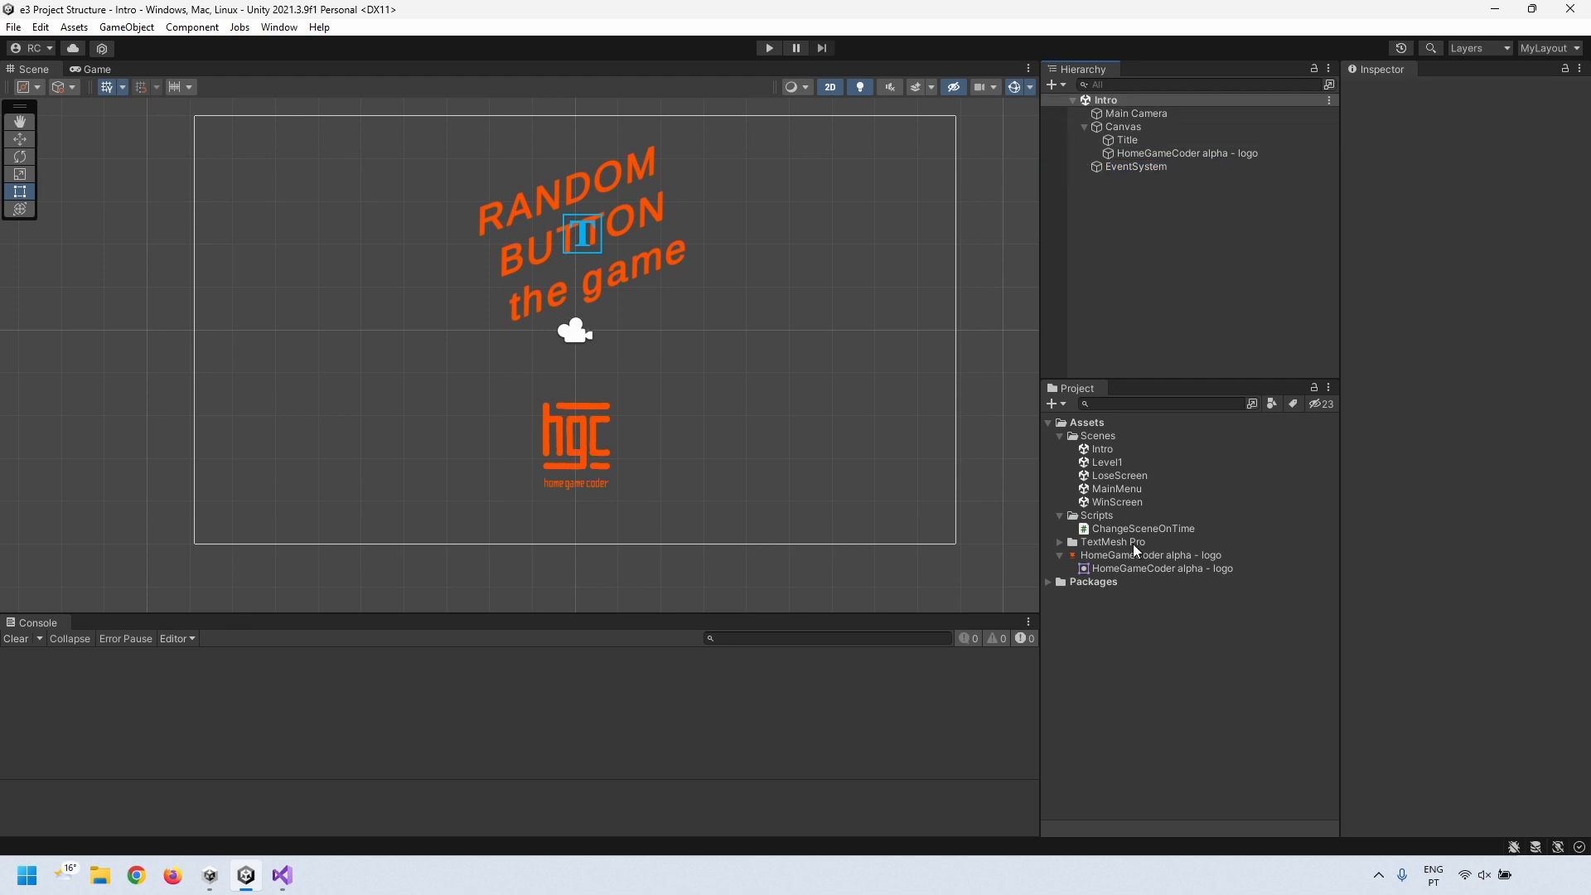
- Create an empty object named GeneralFunctions in the Intro scene and place it first in the hierarchy
right_click(1126, 228)
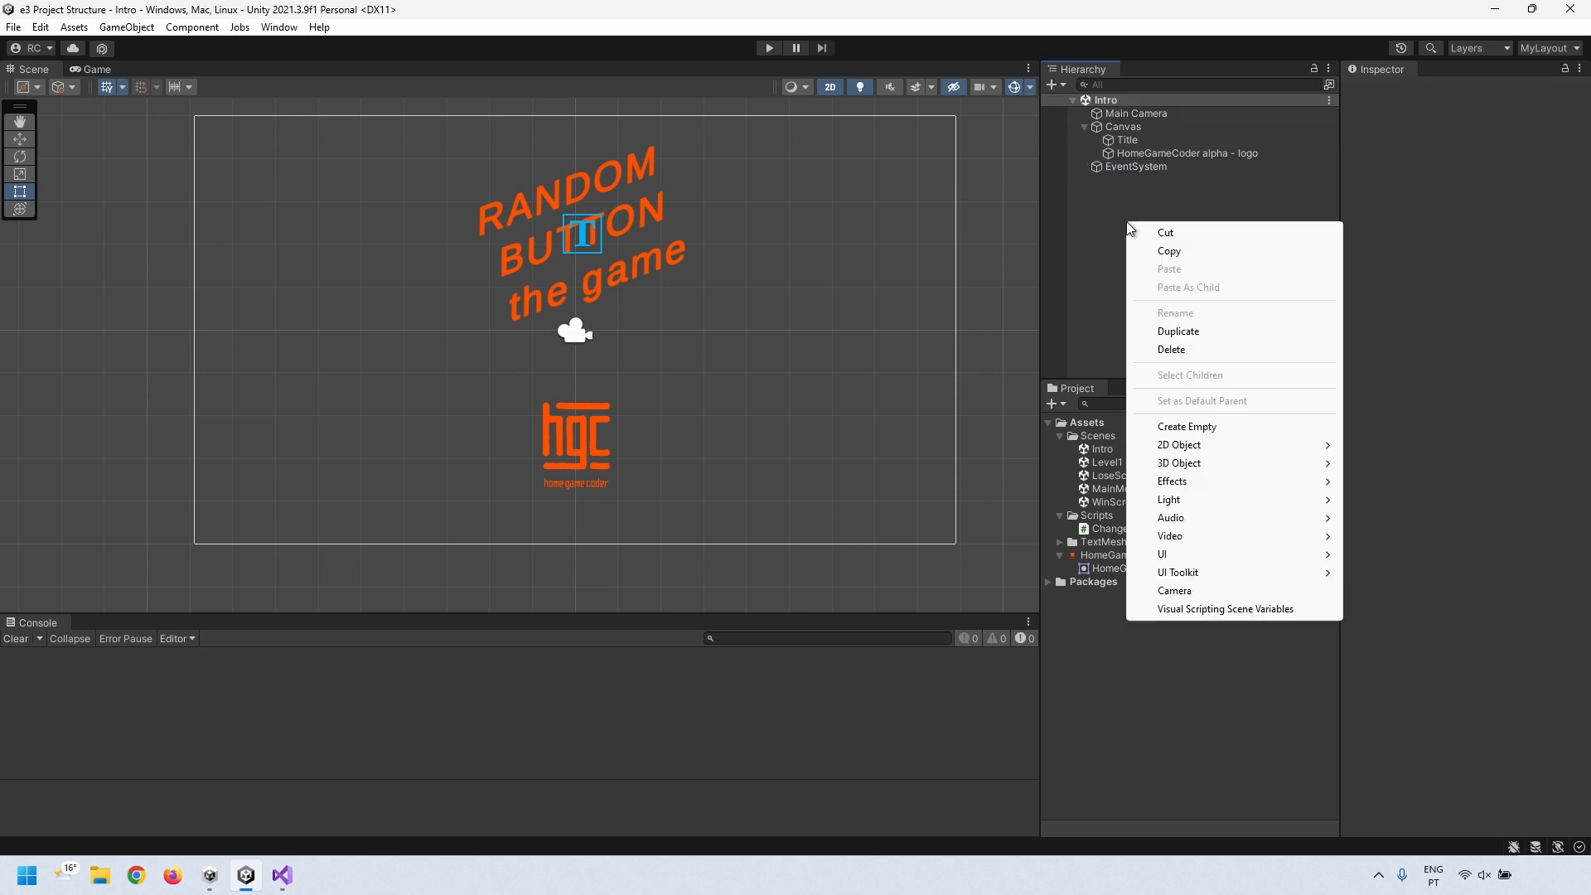
left_click(1185, 426)
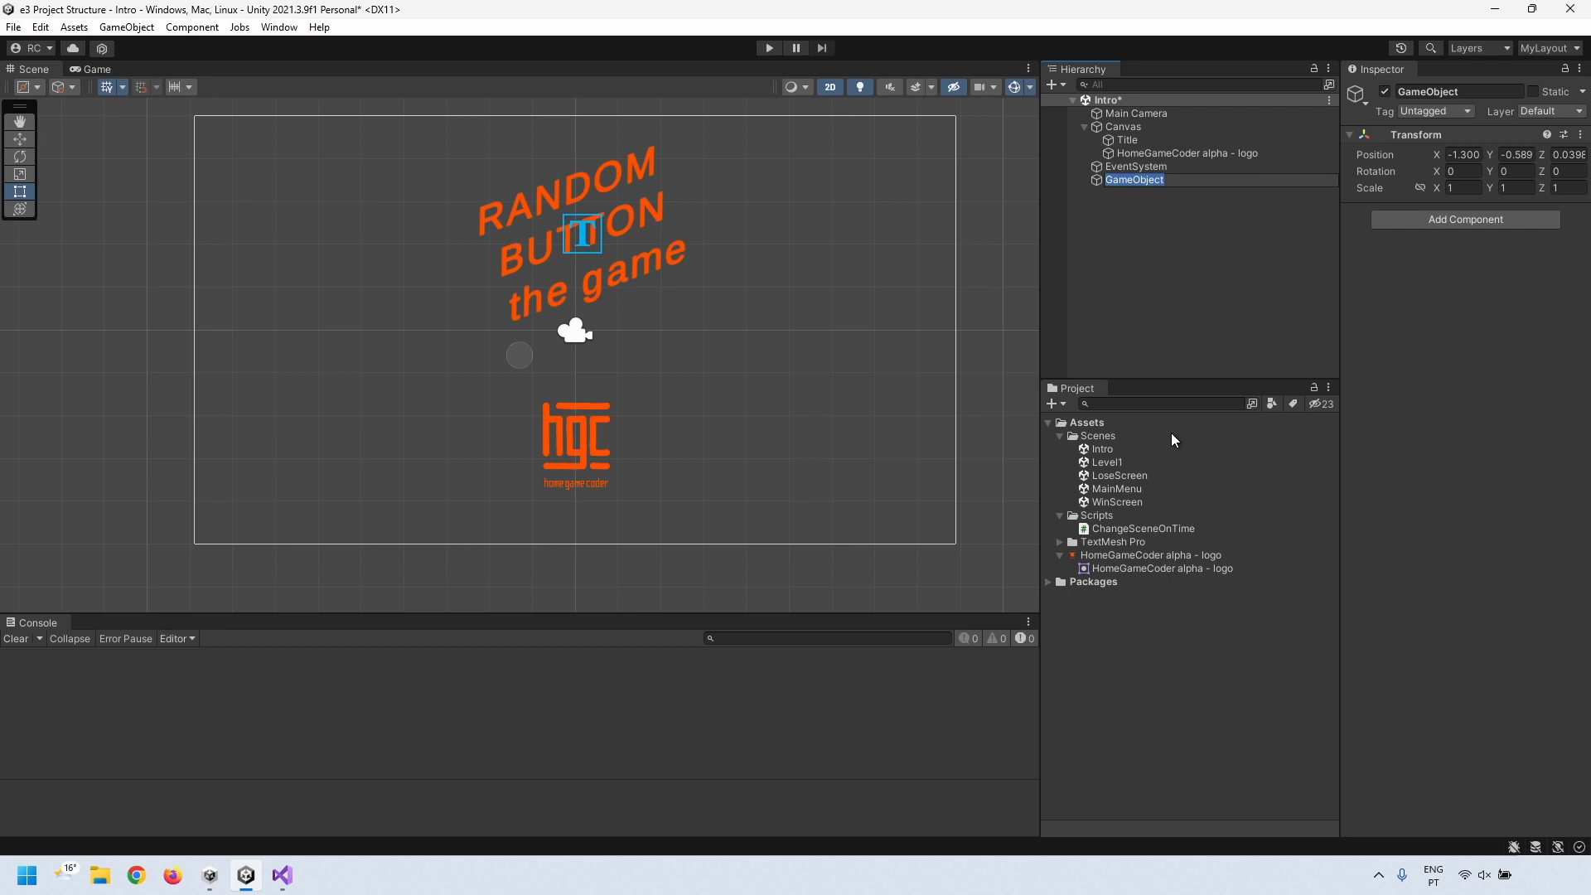
type("GeneralFunctions")
left_click(1160, 265)
left_click_drag(1134, 179, 1126, 108)
left_click(1143, 221)
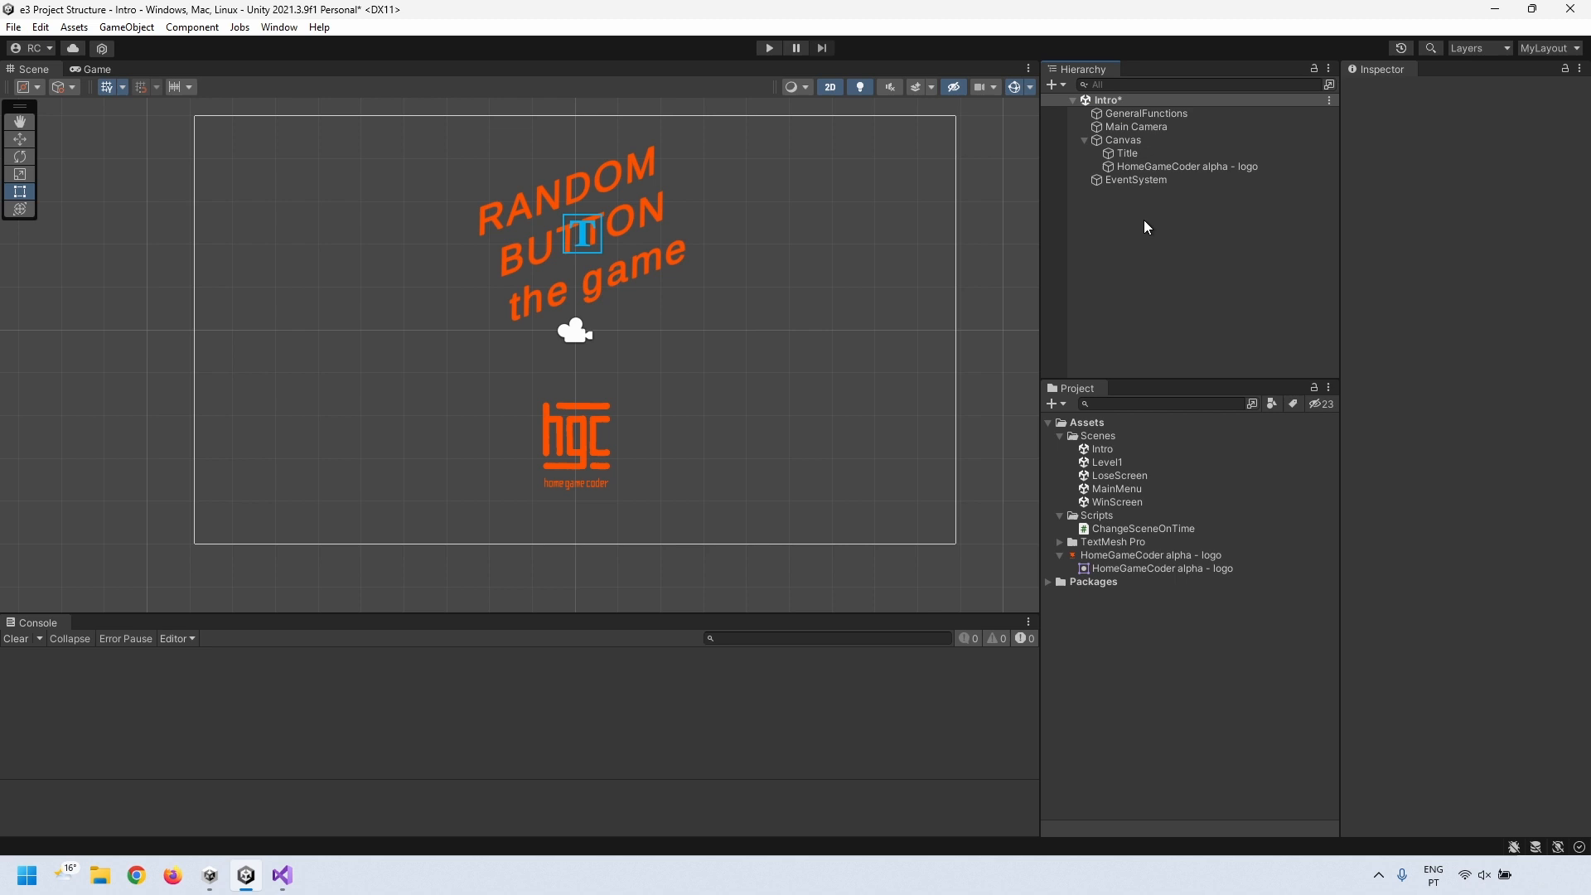
- Attach the ChangeSceneOnTime script to the GeneralFunctions object
left_click(1132, 116)
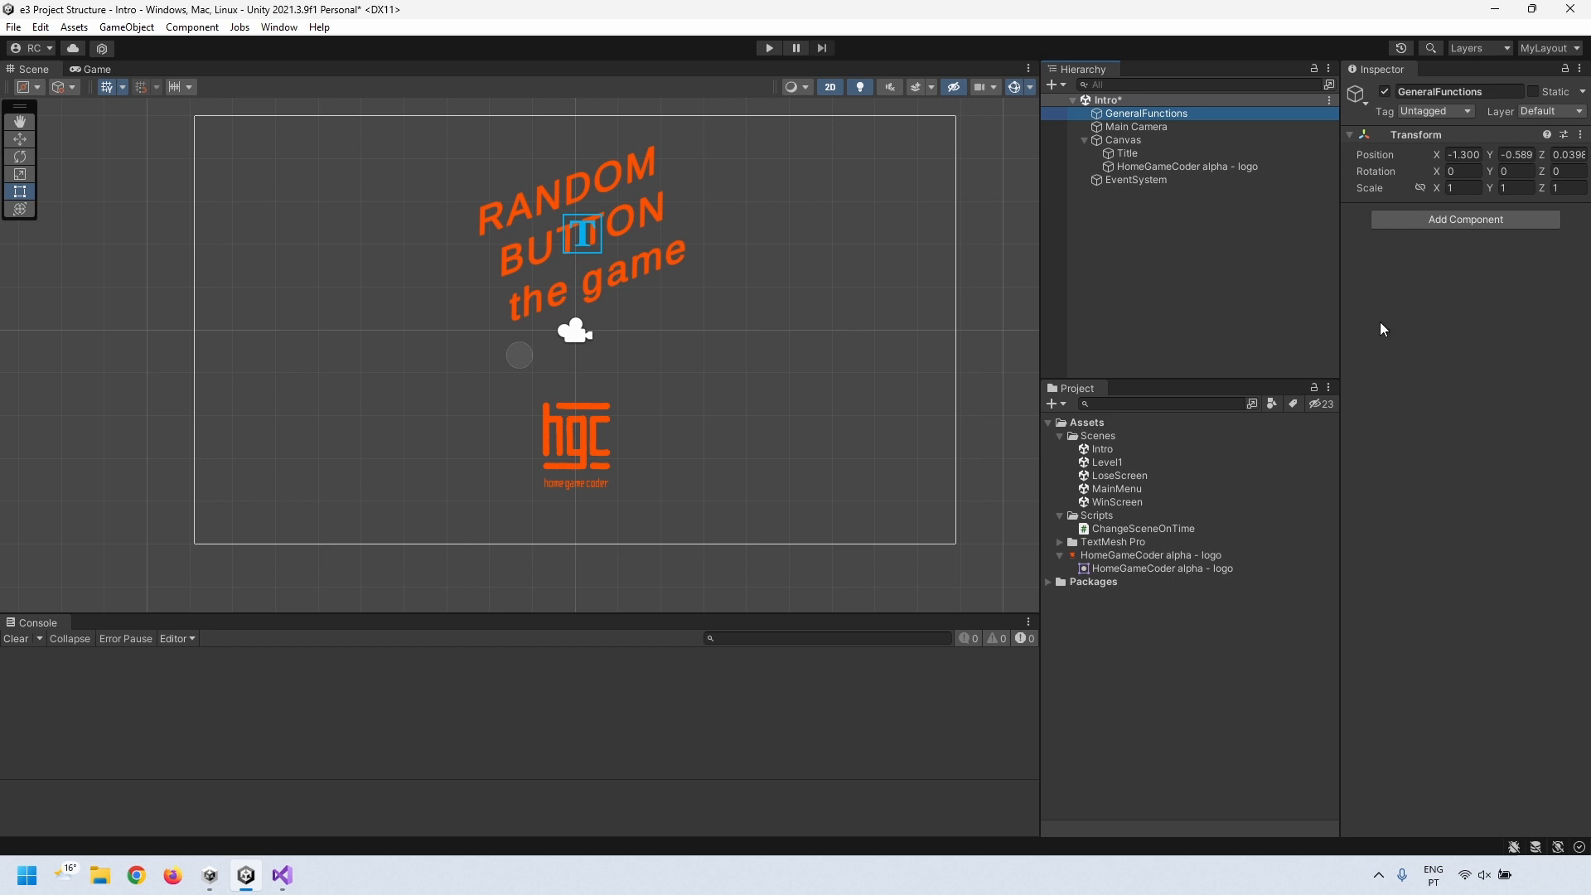
left_click(1102, 528)
left_click_drag(1101, 529, 1137, 120)
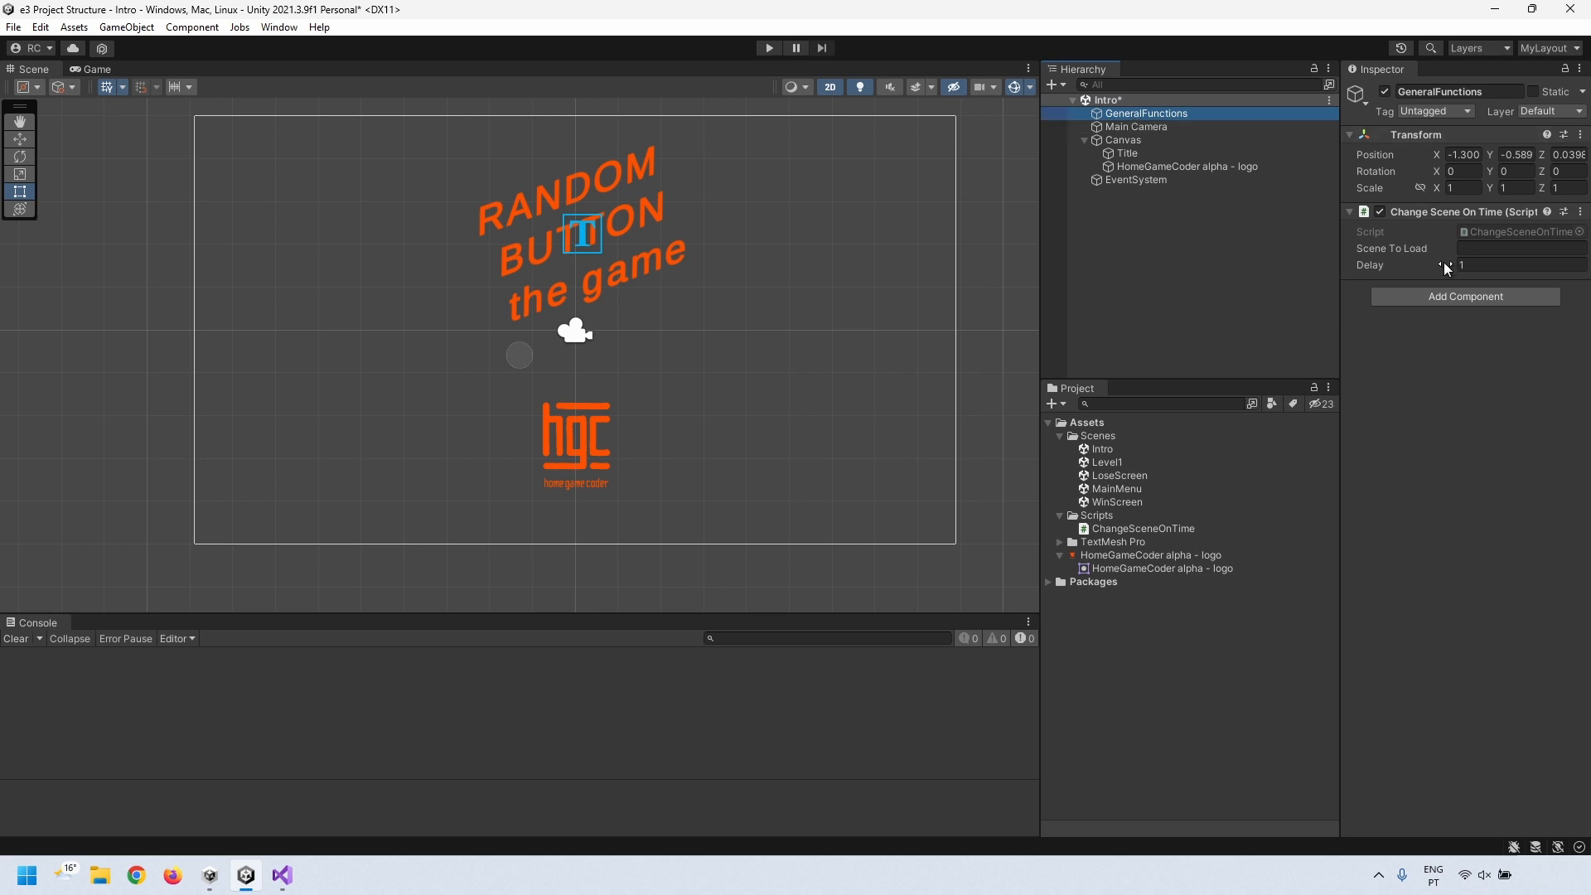
- Set the script component's Scene To Load to MainMenu and its Delay to 3
left_click(1368, 267)
left_click(1365, 246)
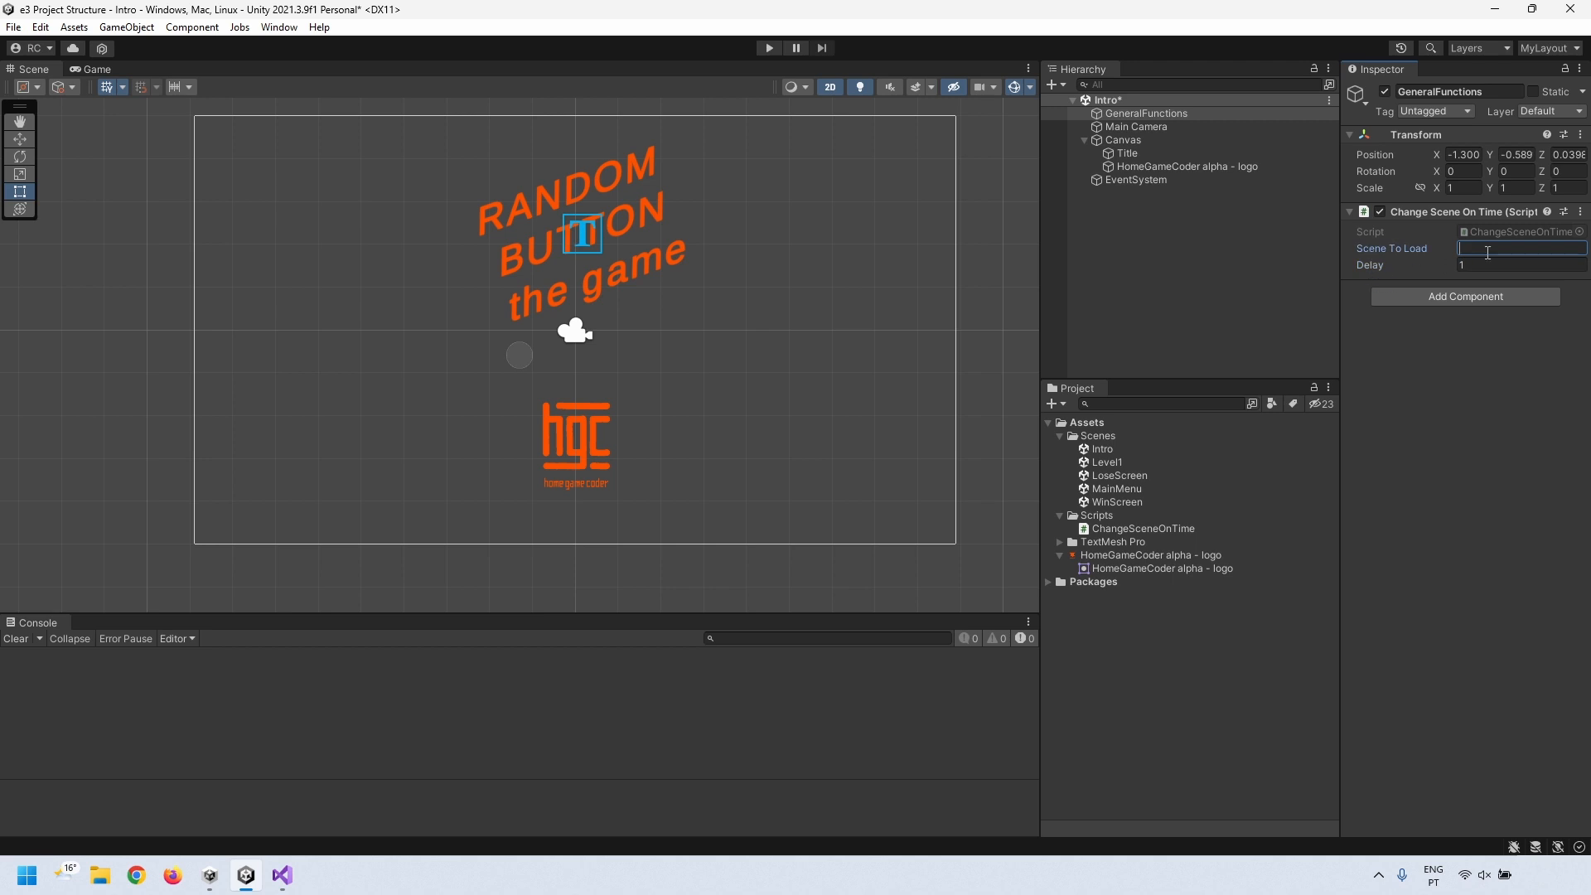
type("MainMenu")
left_click(1459, 265)
type("3")
left_click(1468, 322)
left_click(1481, 247)
left_click(1413, 381)
- Run the Intro scene to test the timed change to MainMenu, and stop play mode
left_click(763, 51)
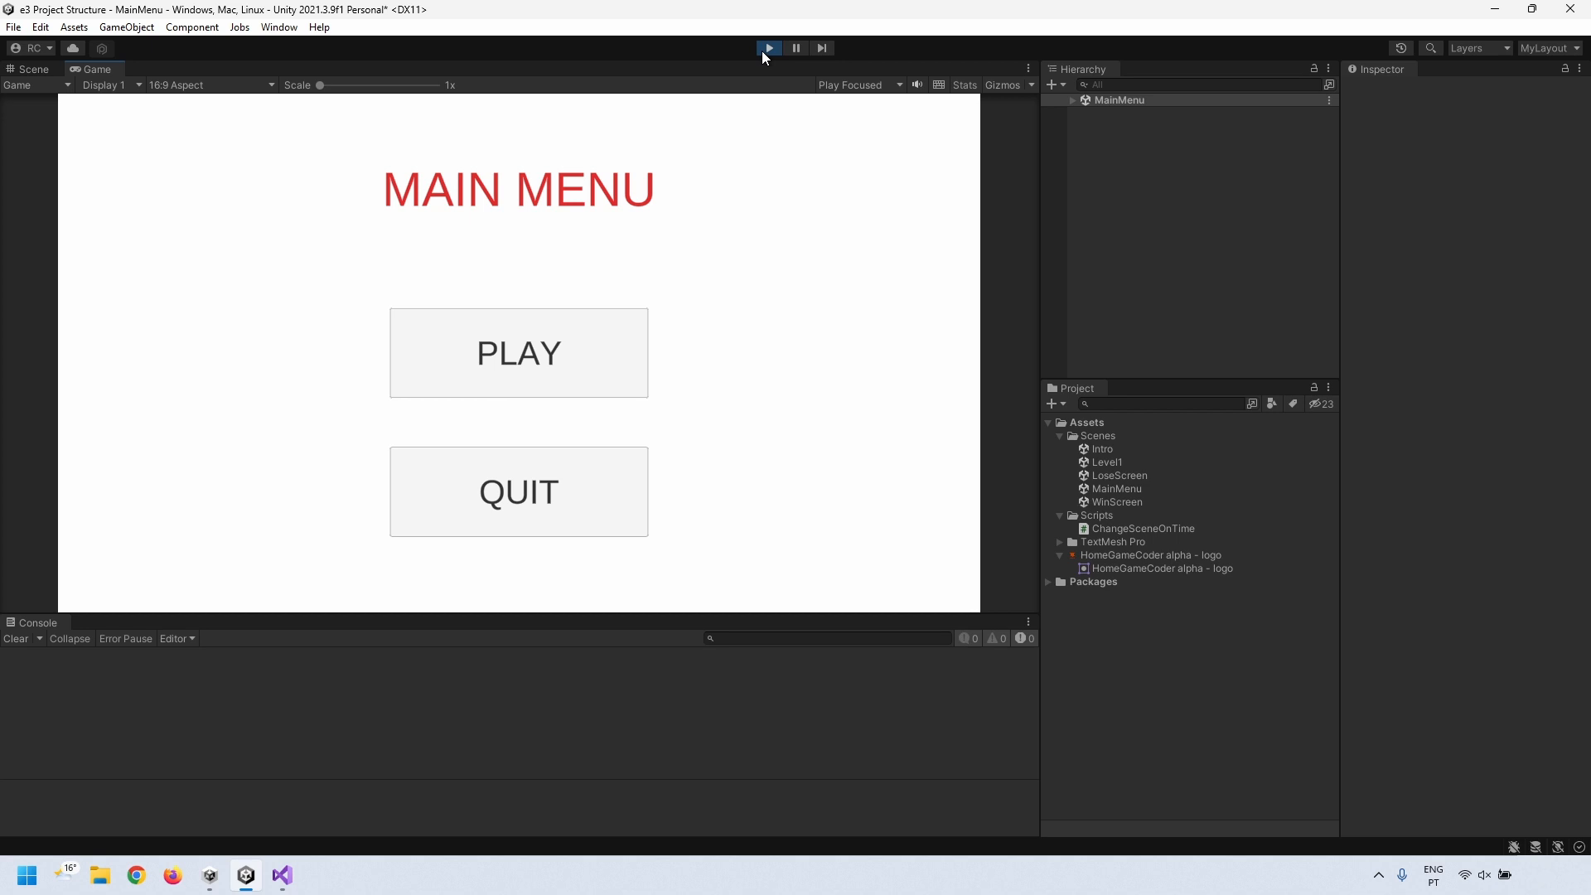
left_click(763, 49)
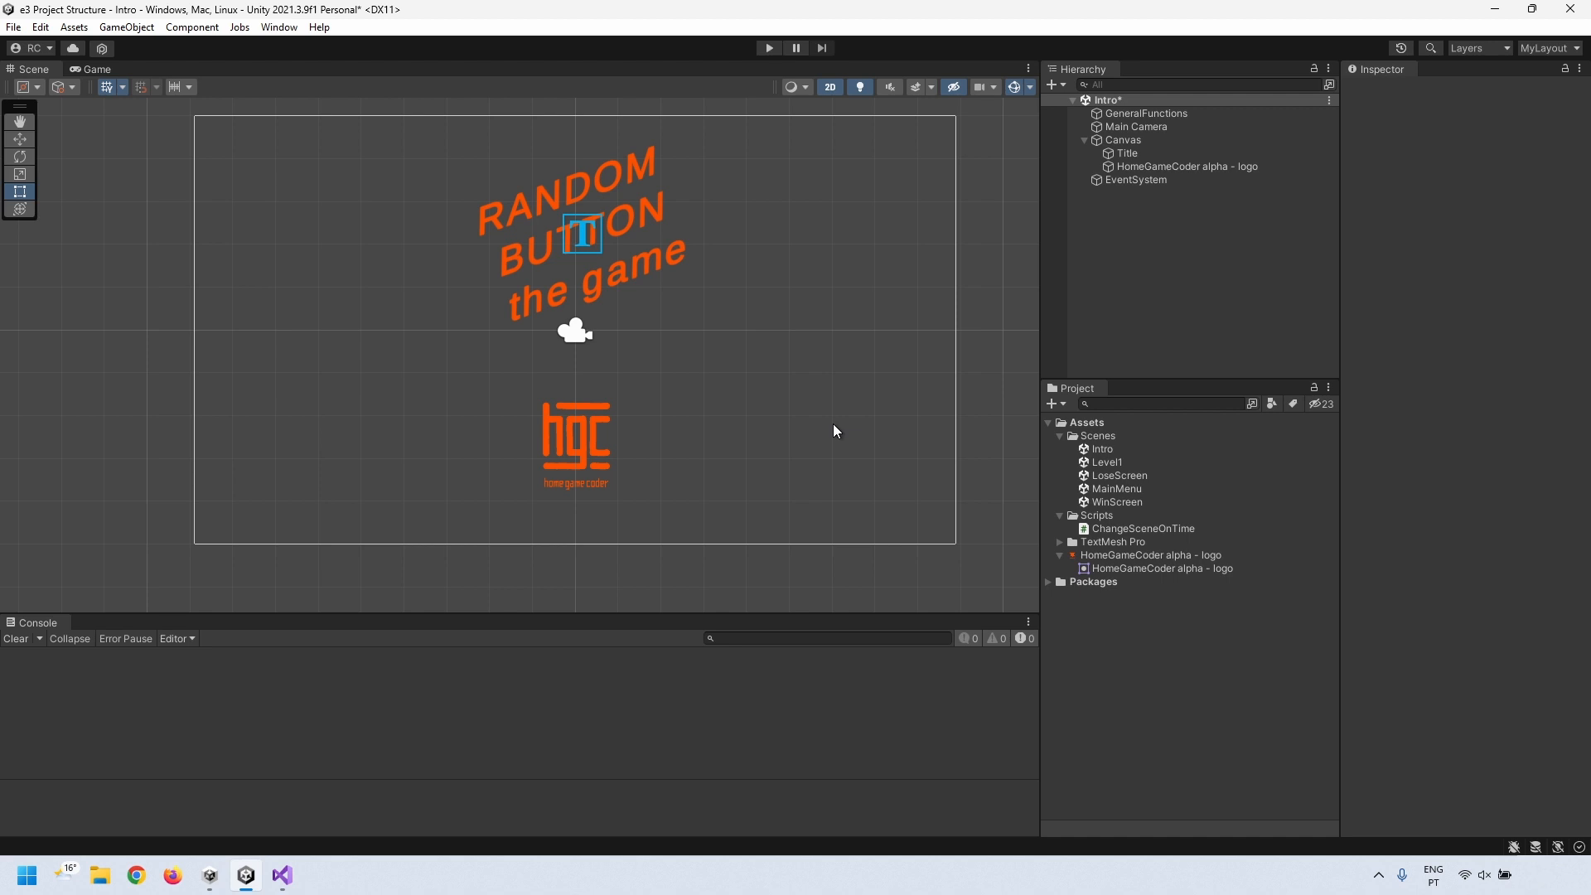
- Open the WinScreen scene and add an empty object named MainFunctions as the first entry in its hierarchy
left_click(1120, 502)
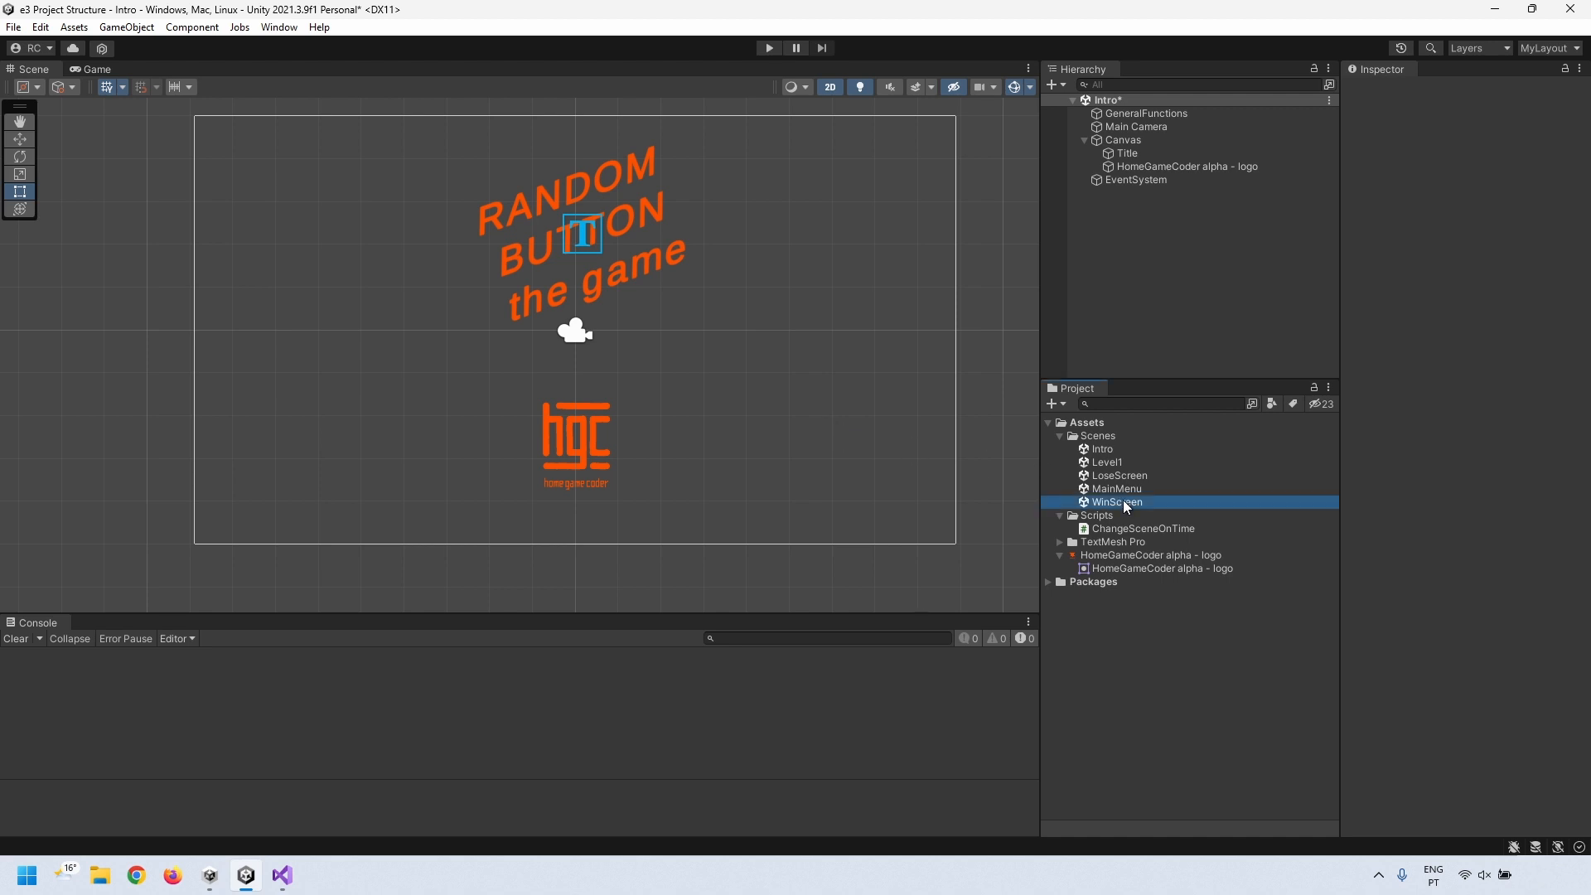
left_click(1125, 476)
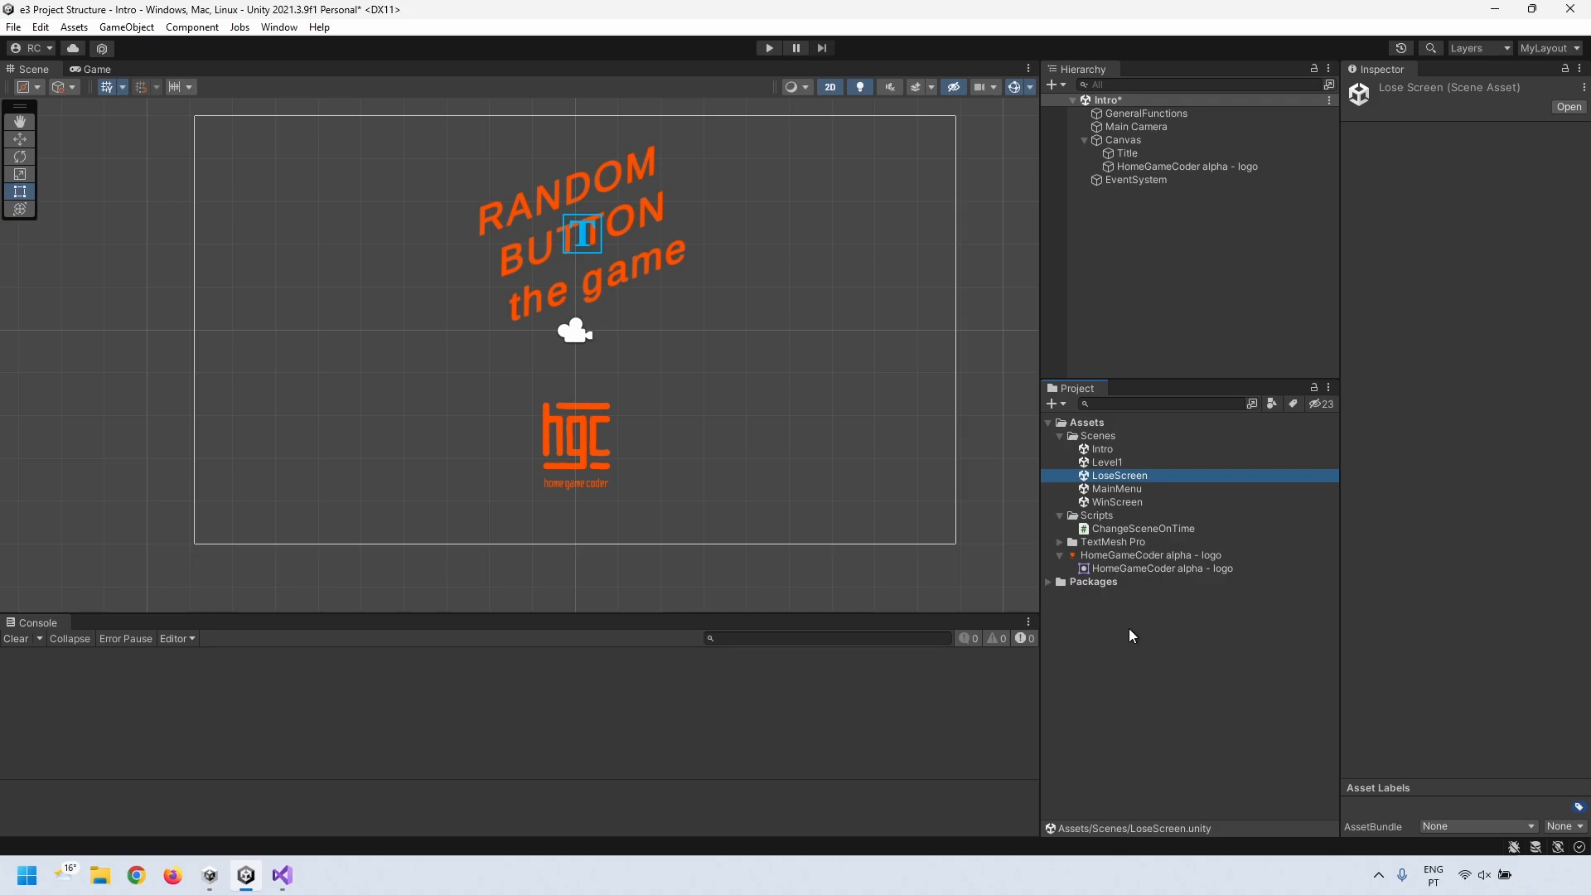
double_click(1100, 502)
right_click(1111, 220)
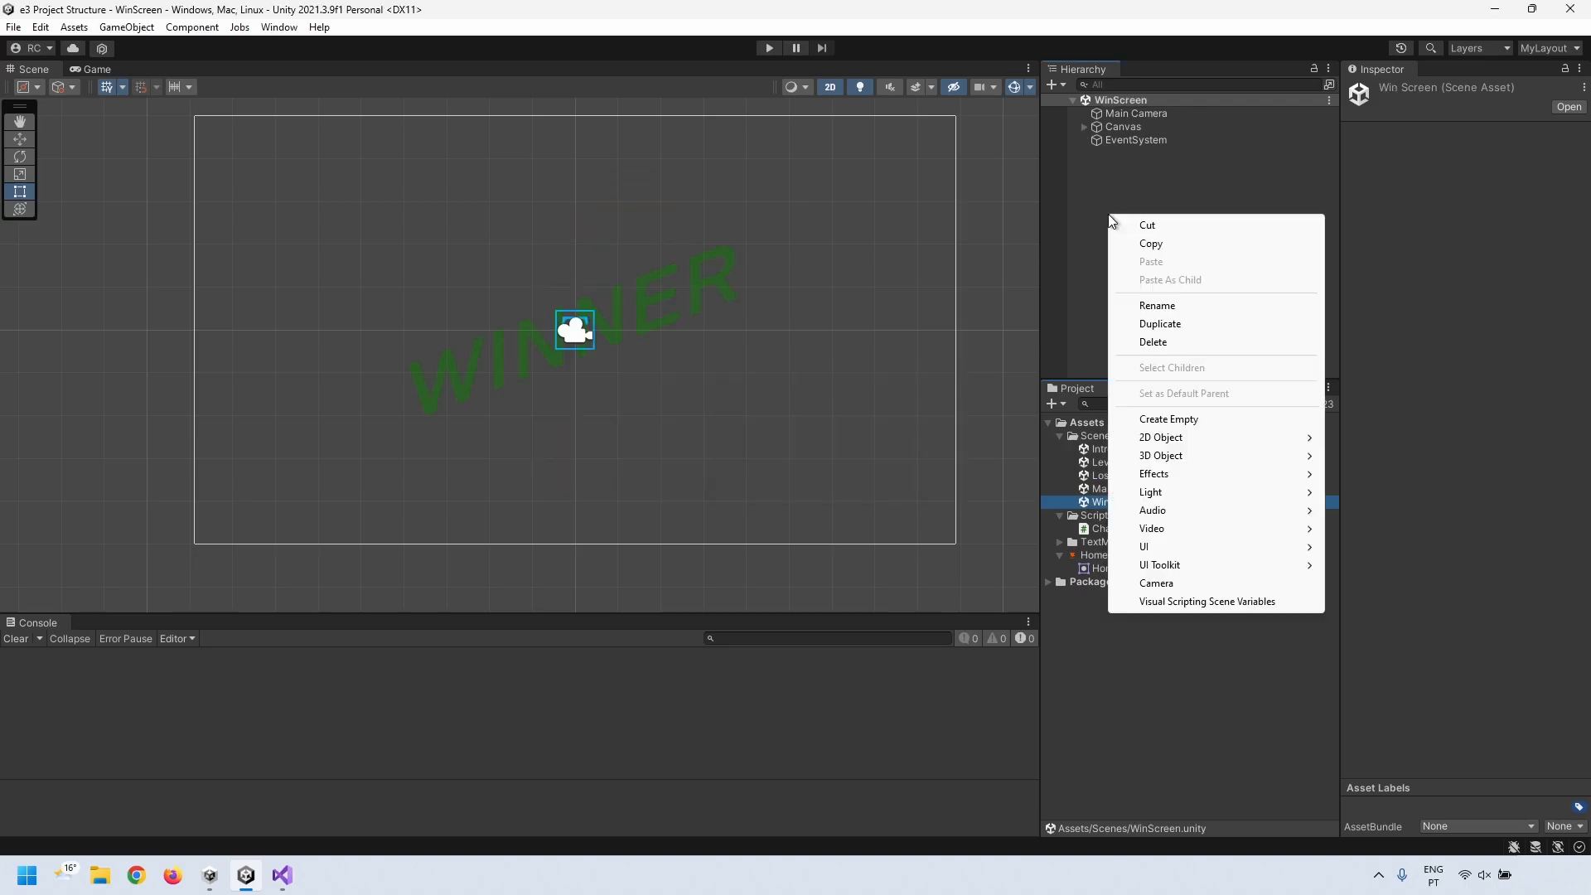
left_click(1186, 421)
type("MainFunctions")
key("Return")
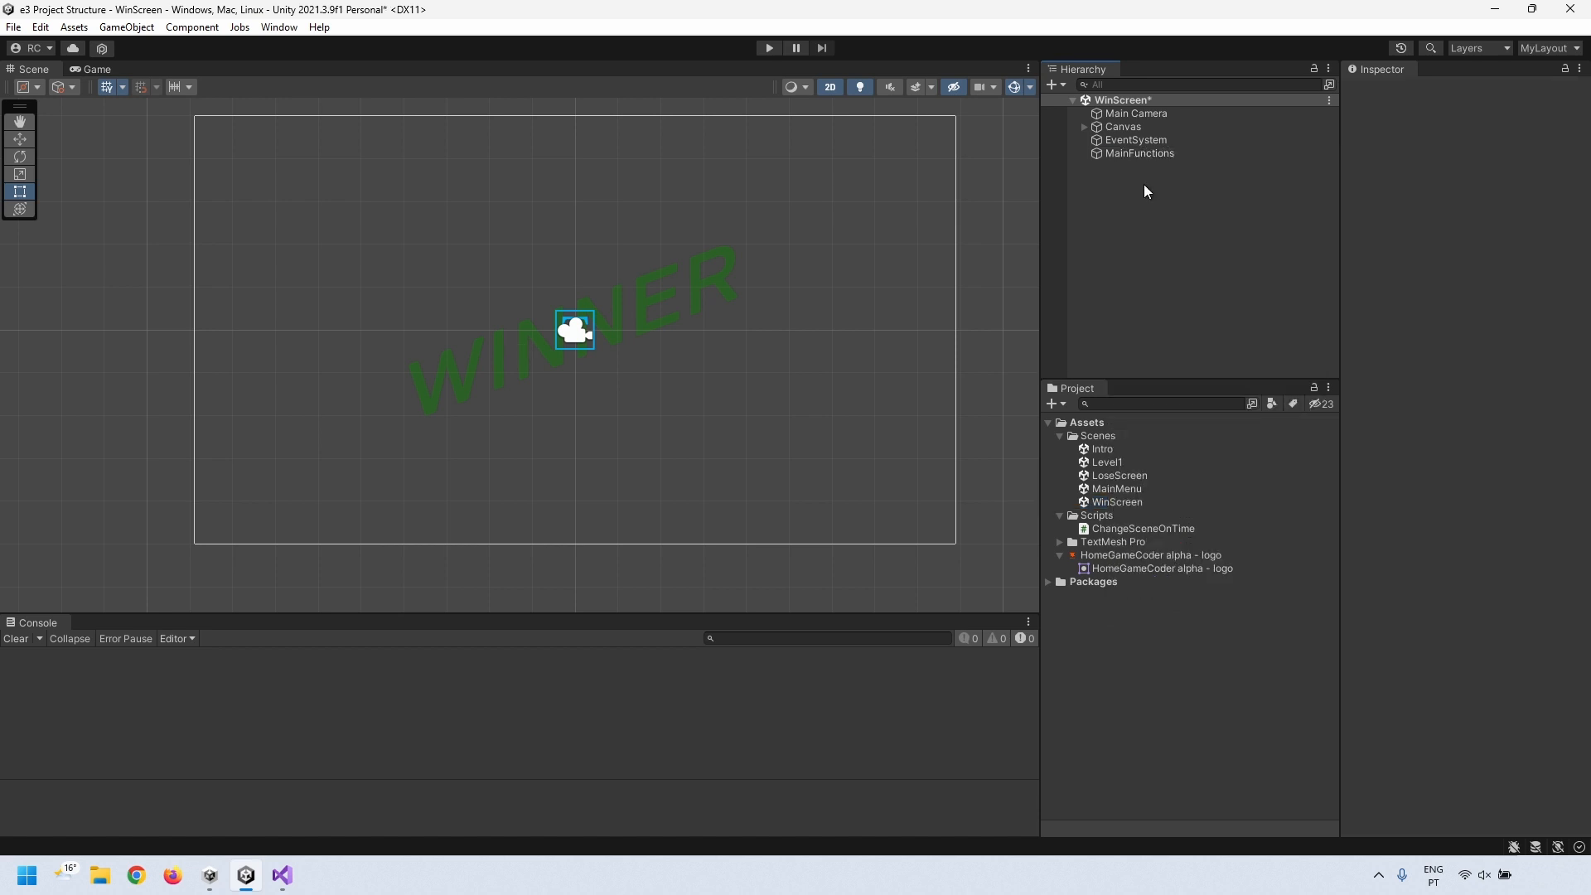
left_click_drag(1135, 154, 1145, 112)
- Attach the ChangeSceneOnTime script to MainFunctions and set its Scene To Load to MainMenu
left_click_drag(1142, 528, 1309, 237)
left_click(1483, 248)
type("MainMenu")
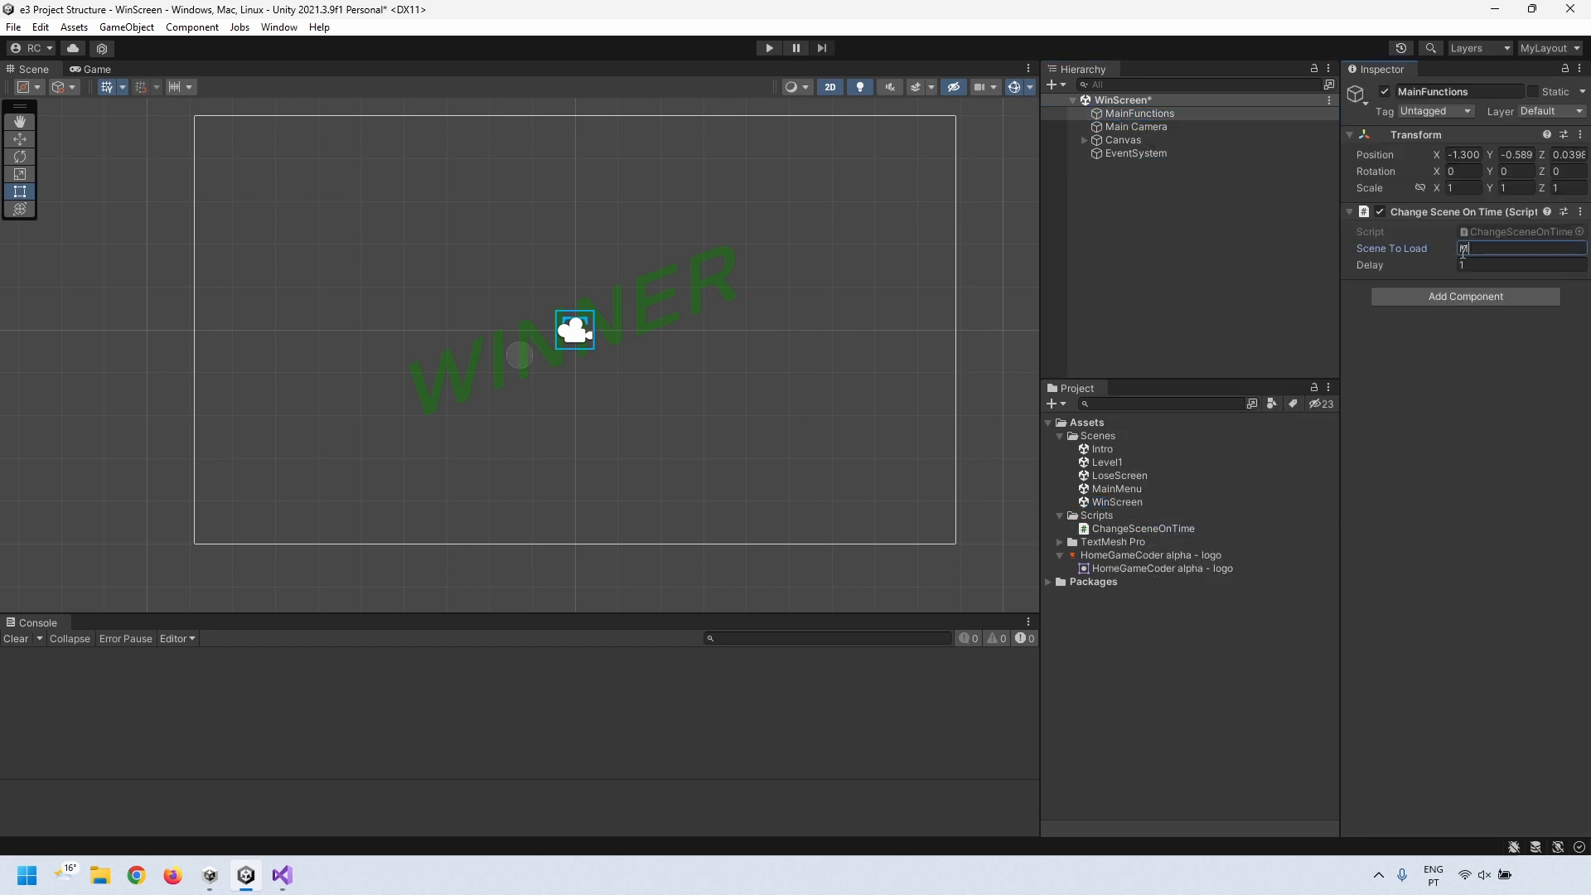
left_click(1442, 265)
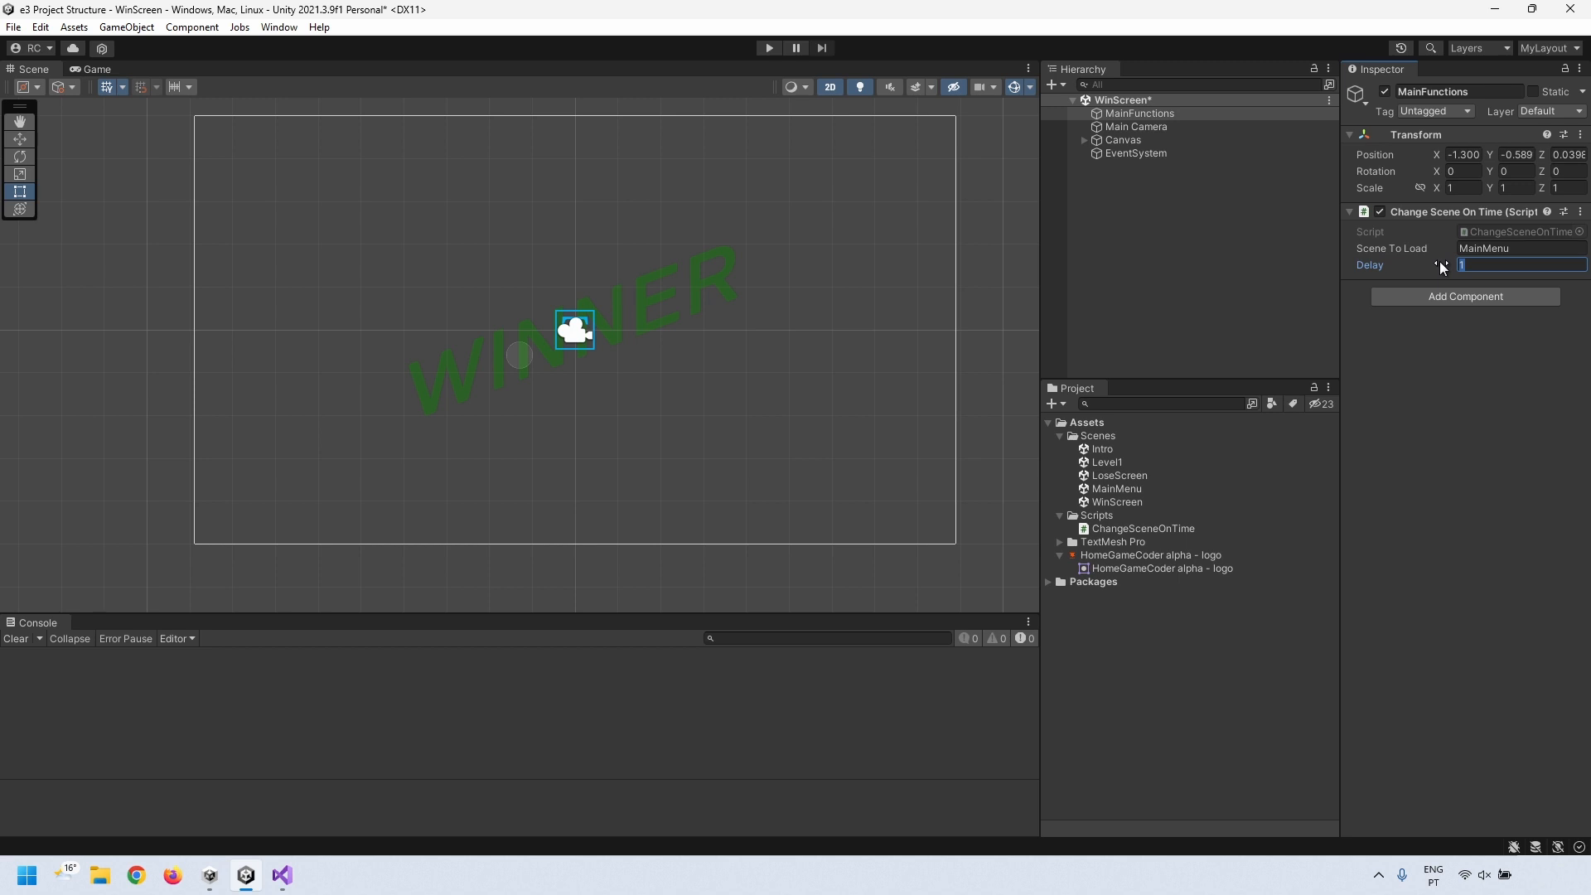
key("Escape")
- Open the LoseScreen scene, saving the current one, and create an empty object named GeneralFunctions
double_click(1119, 476)
key("Return")
right_click(1142, 207)
left_click(1183, 415)
type("MainFunctions")
left_click(1124, 325)
double_click(1139, 154)
left_click_drag(1128, 153, 1047, 153)
type("General")
- Attach ChangeSceneOnTime to the LoseScreen's GeneralFunctions object with Scene To Load set to MainMenu, and save the scene
left_click_drag(1142, 529, 1085, 114)
left_click(1165, 154)
left_click(1482, 249)
type("MainMenu")
key("Return")
key("ctrl+s")
- Reopen the WinScreen scene, rename its MainFunctions object to GeneralFunctions, and save the scene
double_click(1117, 502)
left_click(1140, 114)
left_click(1140, 114)
type("General")
left_click(1145, 192)
key("ctrl+s")
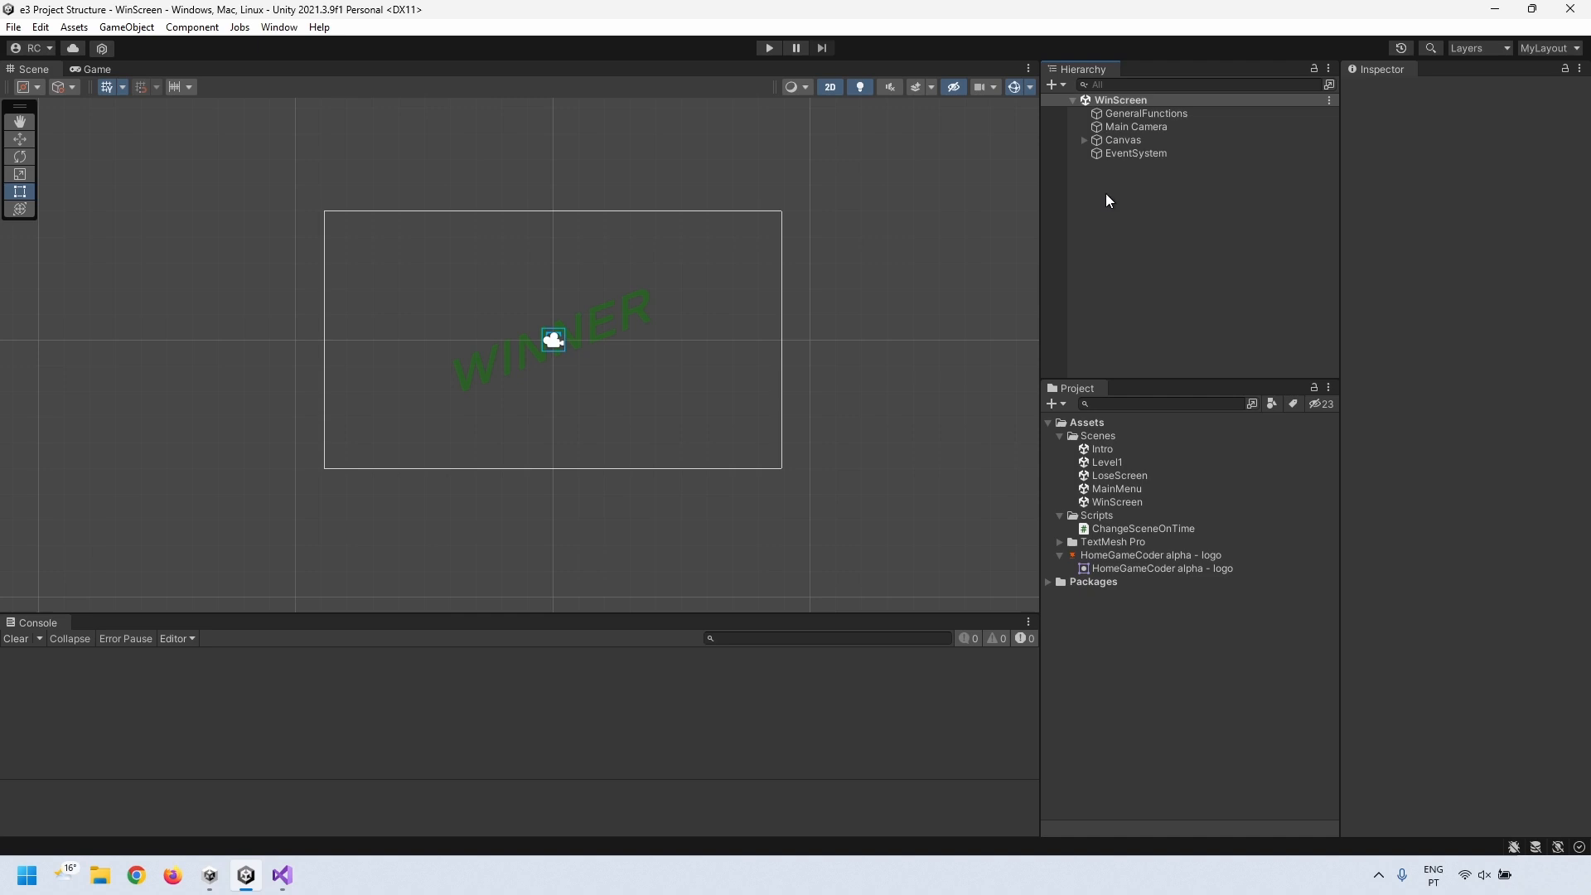
- Open the MainMenu scene and create a C# script named ChangeSceneOnButton in the Scripts folder
double_click(1118, 461)
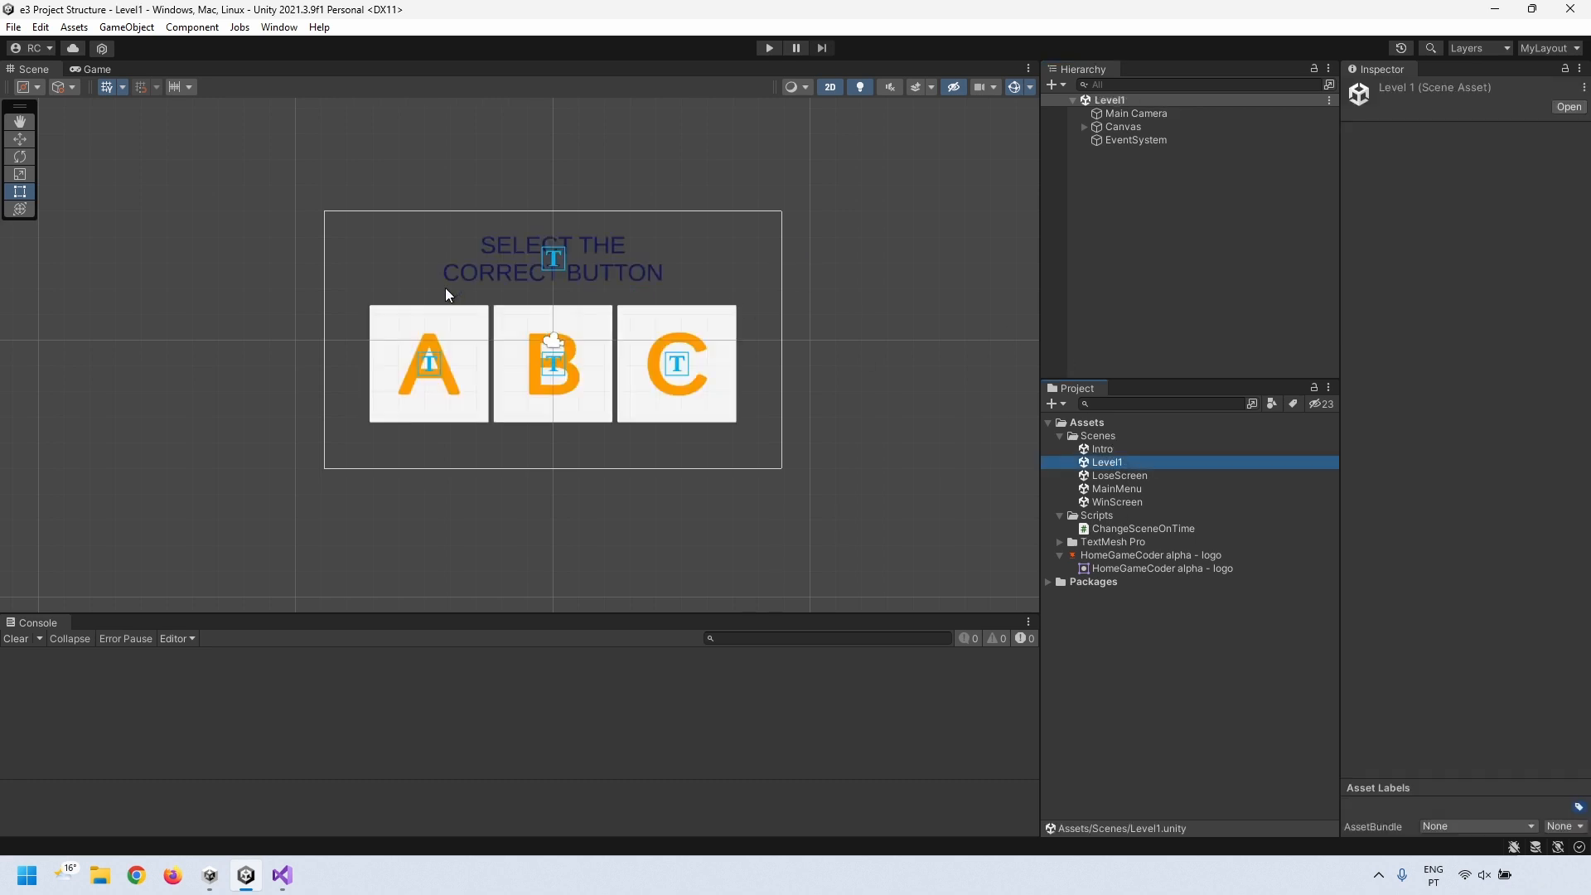
double_click(1126, 491)
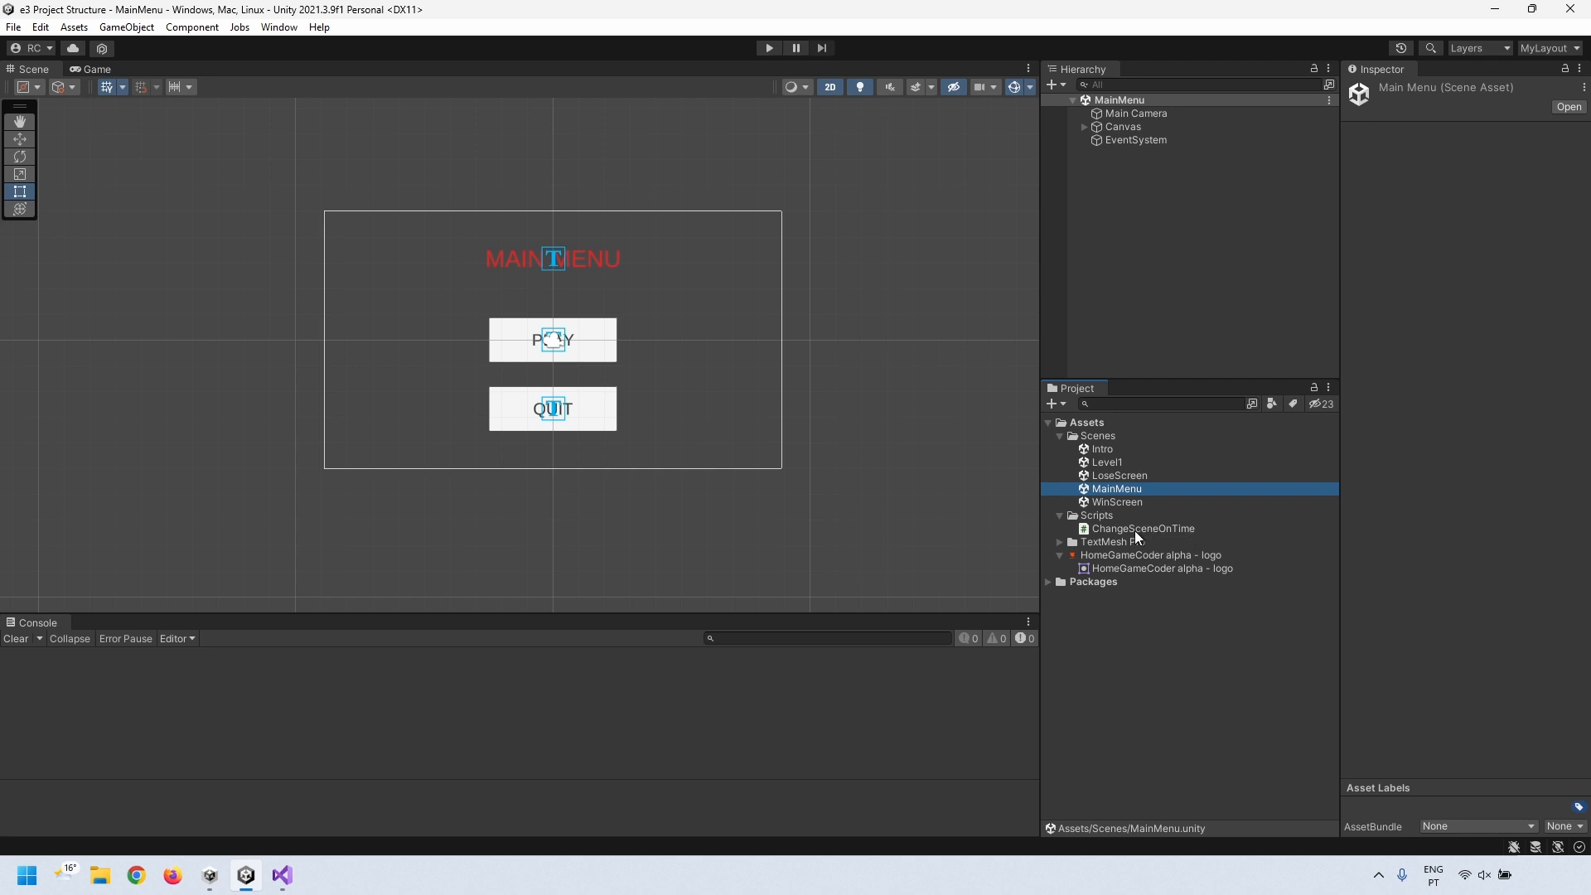
right_click(1086, 516)
mouse_move(1202, 73)
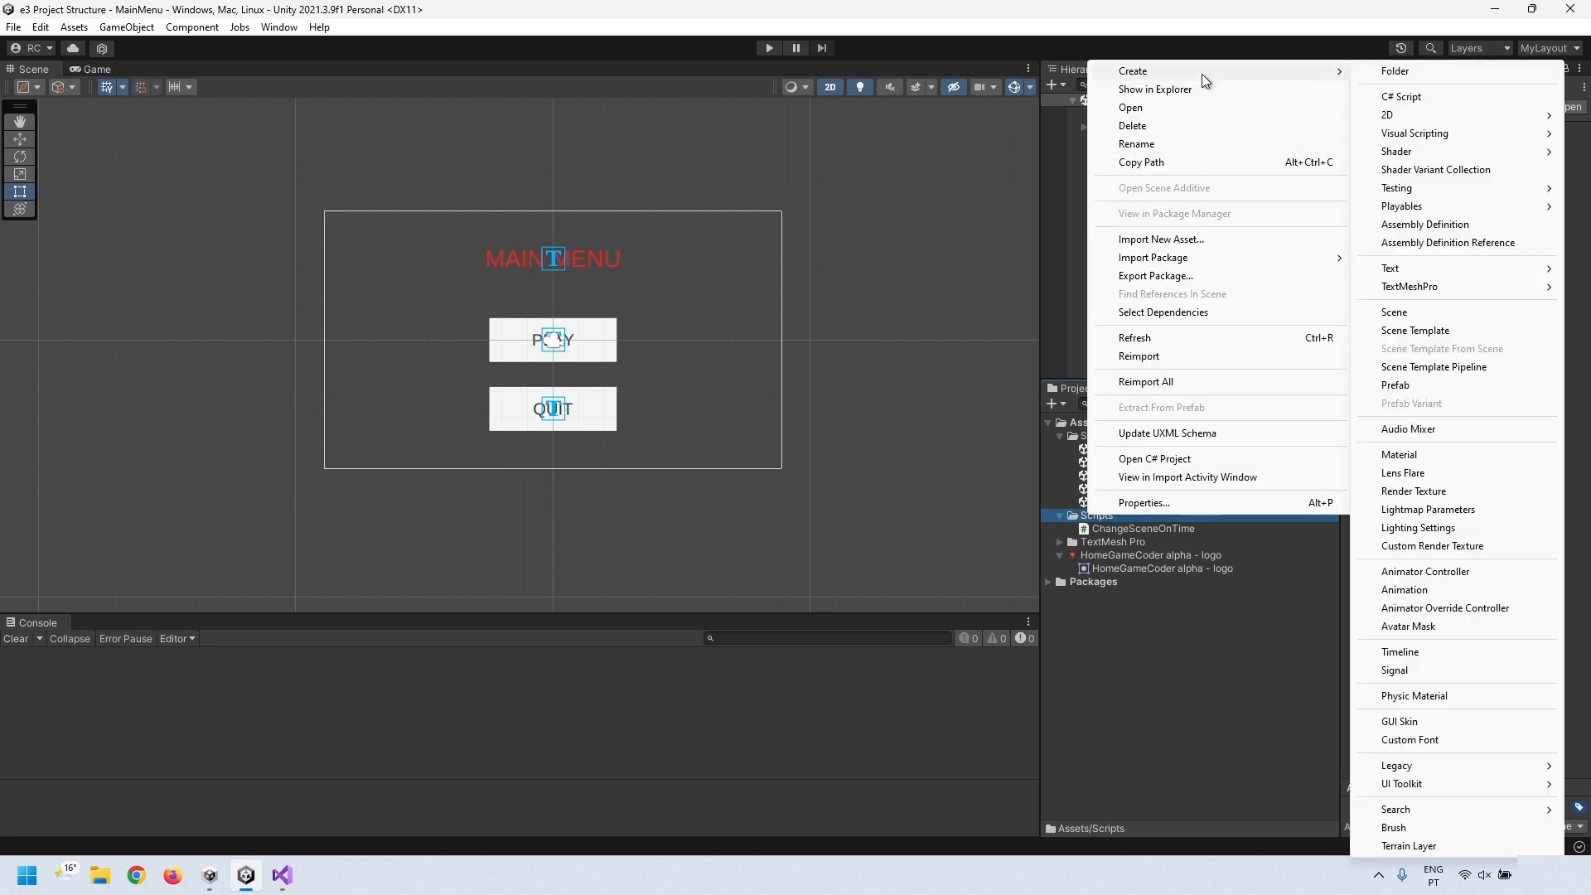
left_click(1369, 98)
type("ChangeSceneOnButton")
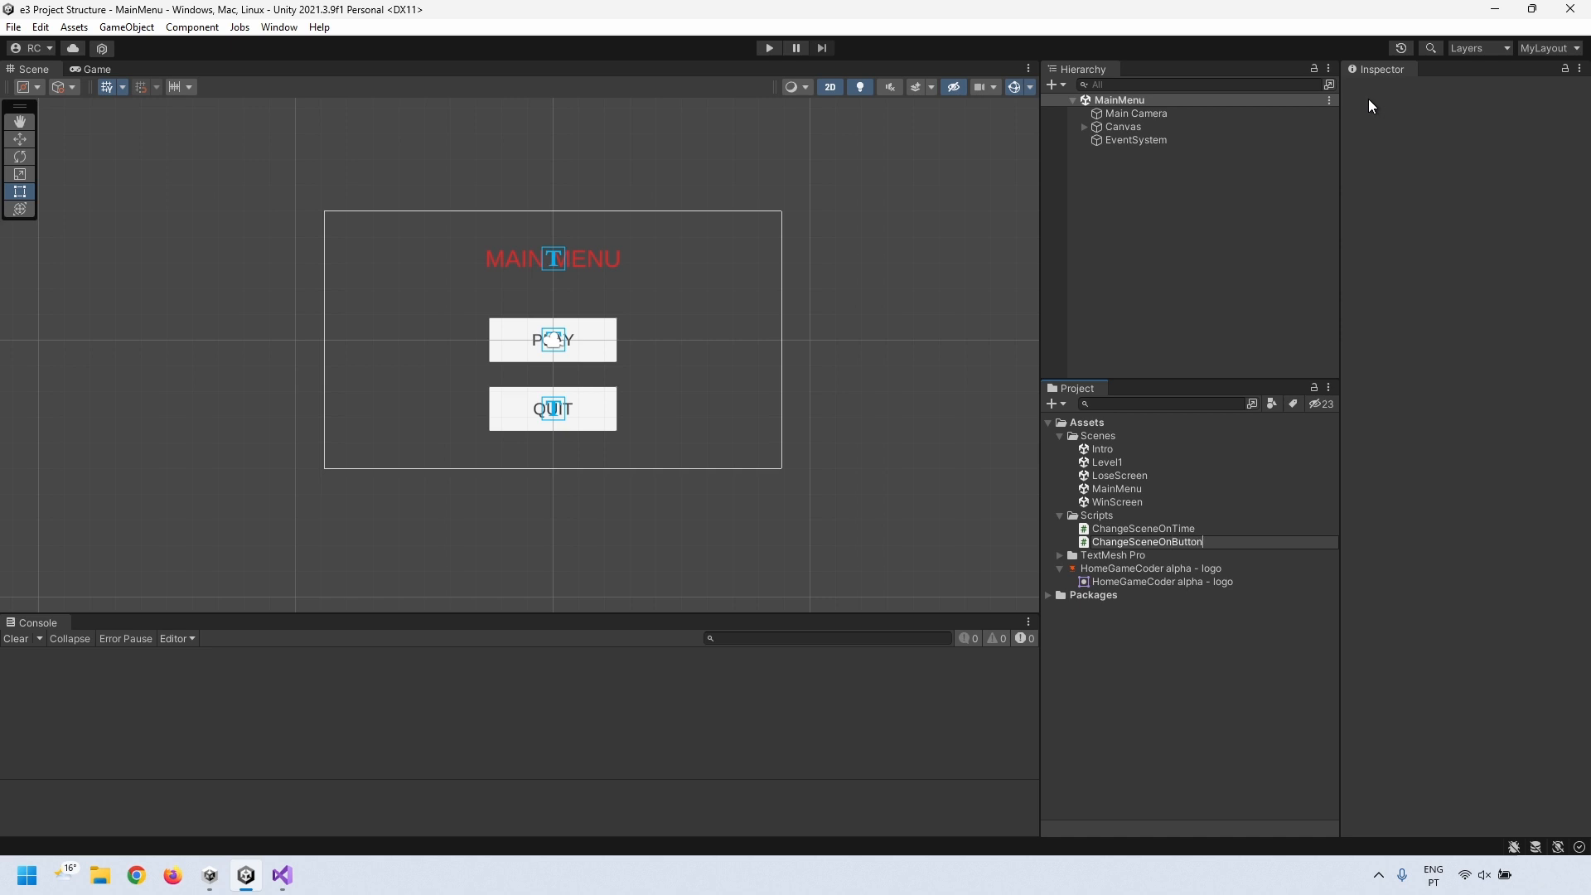
key("Return")
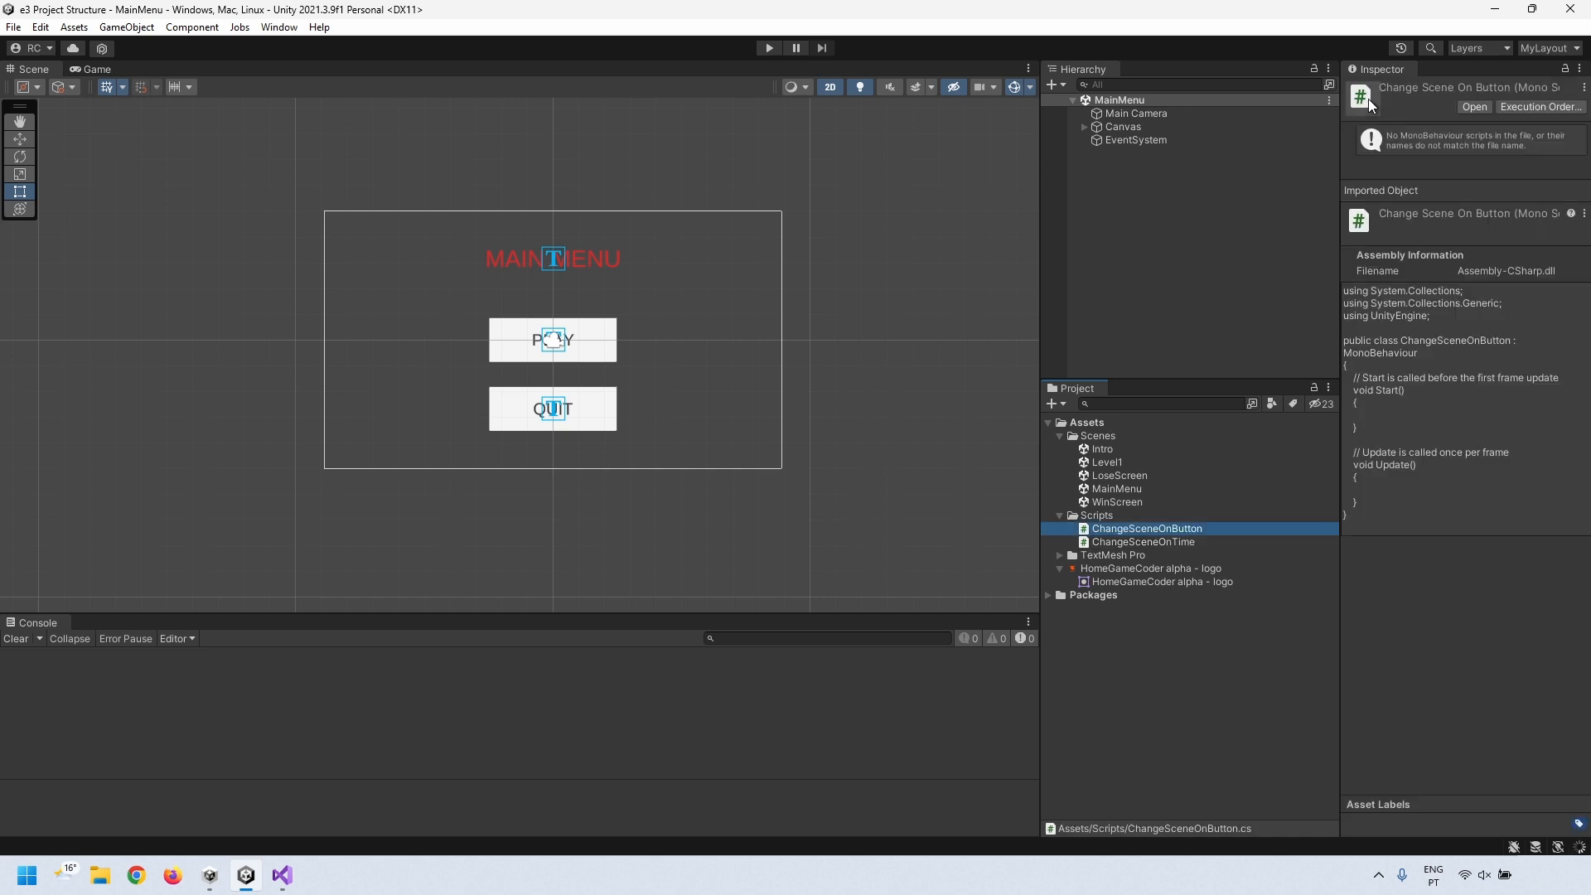
- Add "using UnityEngine.SceneManagement;" to the ChangeSceneOnButton script and delete its default Start and Update methods with their comments
double_click(1133, 528)
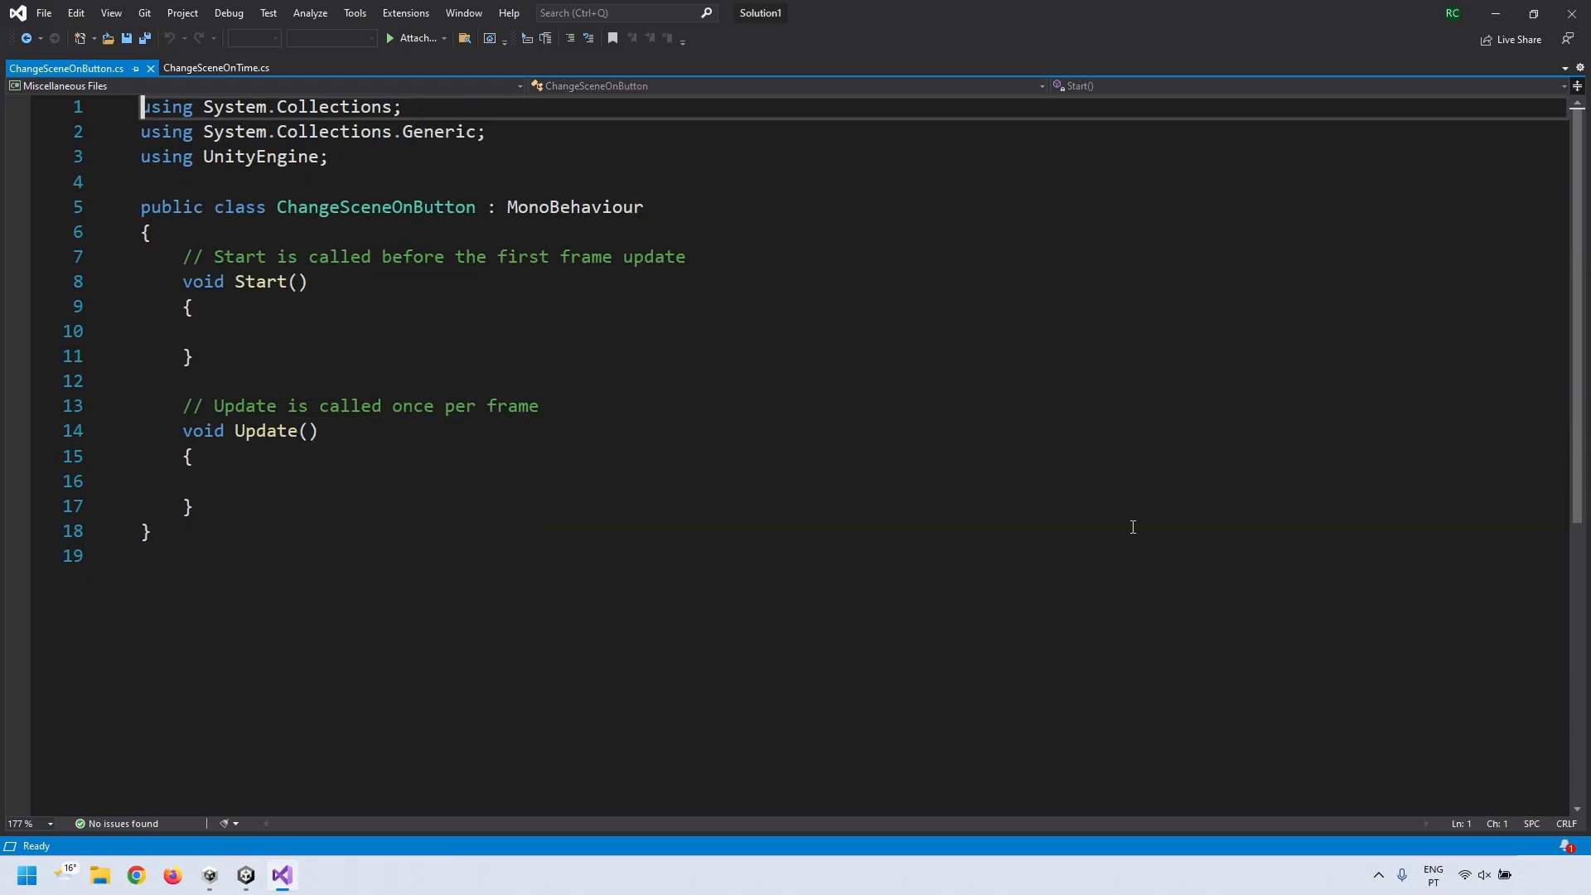
left_click(274, 181)
type("using")
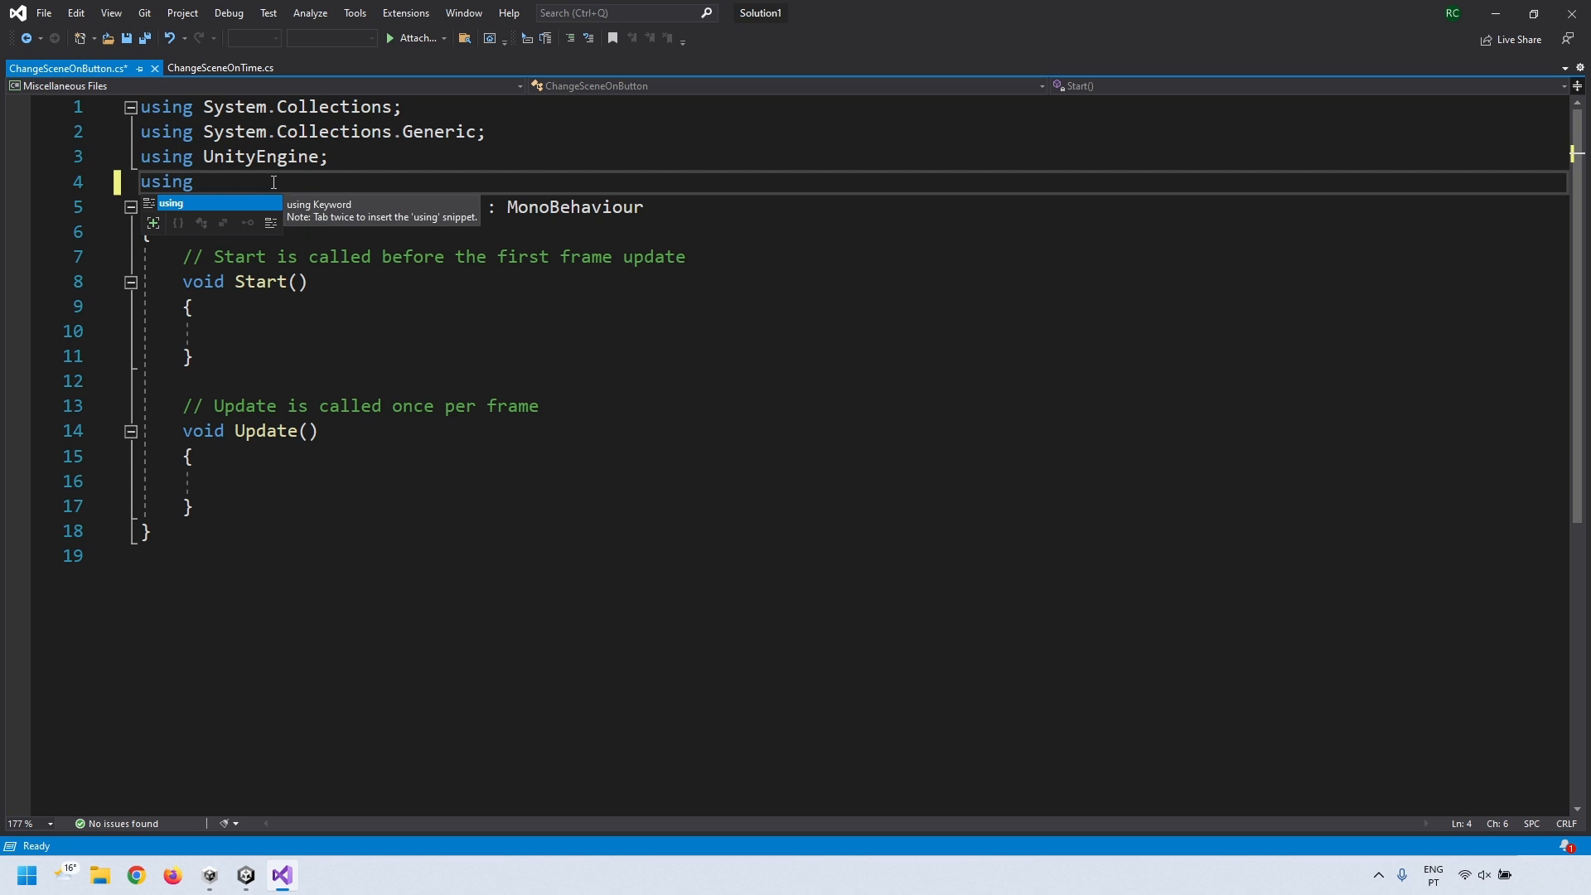
type(" UnityEngi")
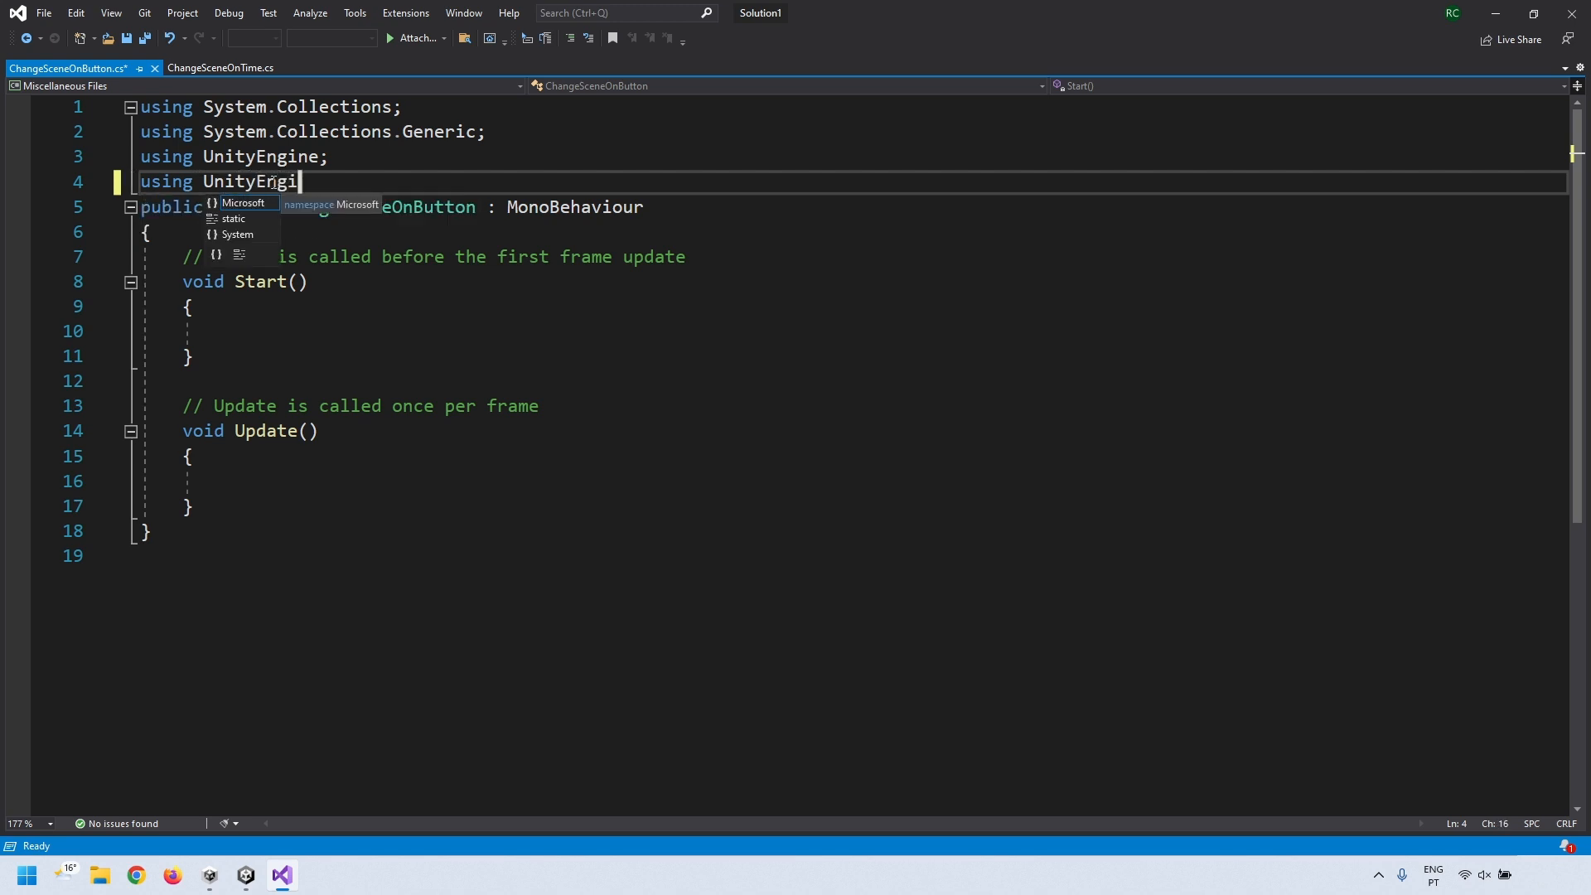
type("ne.SceneManagement;")
key("Return")
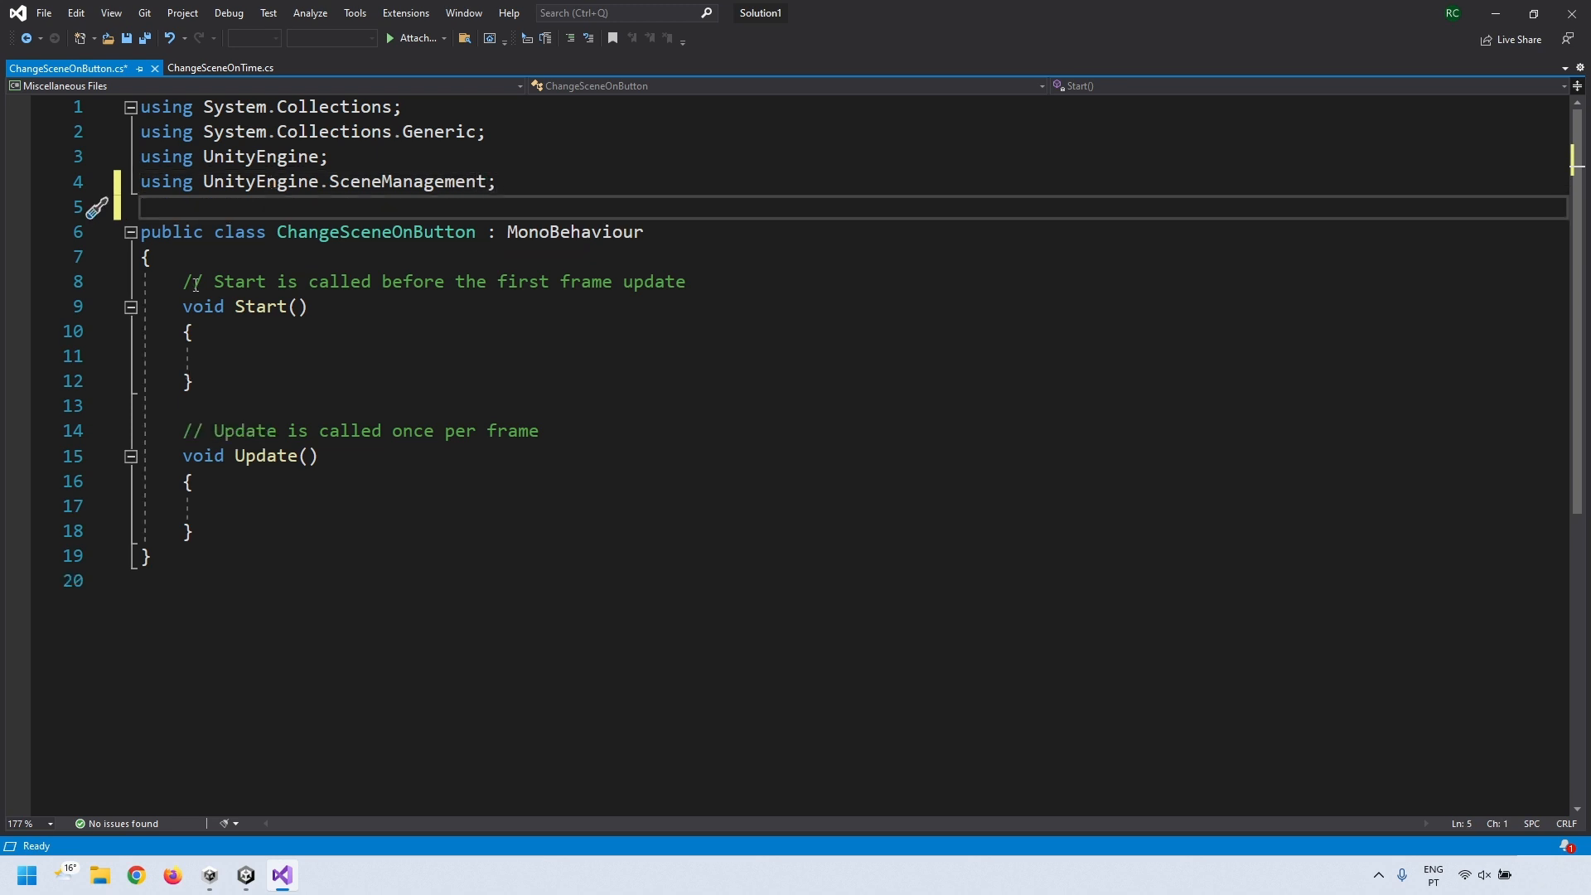
left_click_drag(183, 281, 241, 530)
key("Delete")
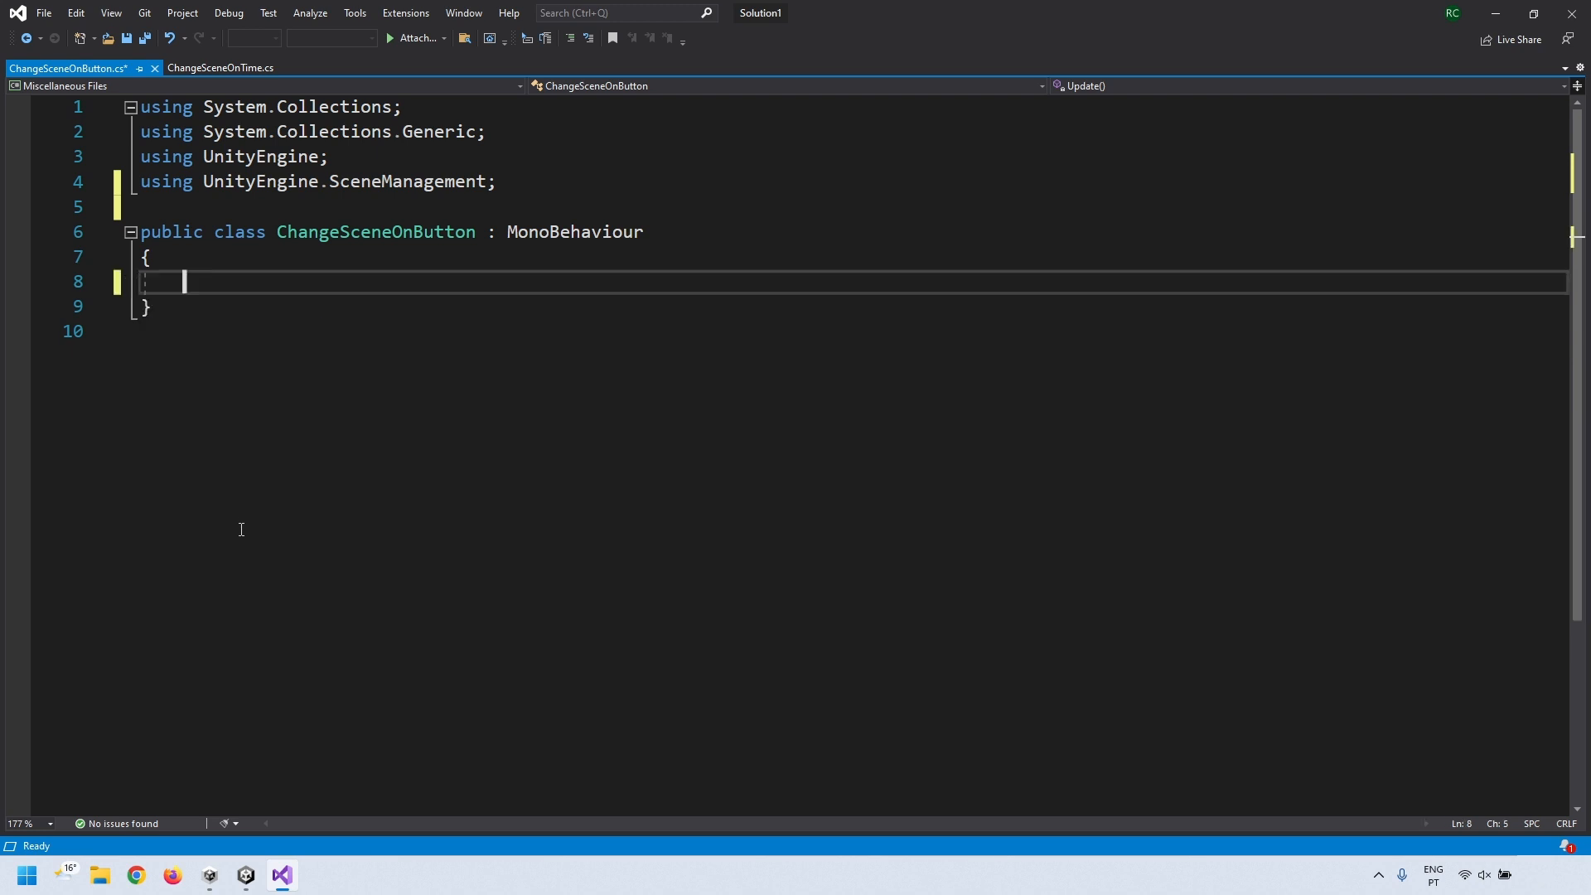
- Declare an empty public method OnButtonClick(string sceneToLoad) with its braces inside the ChangeSceneOnButton class
left_click(150, 306)
left_click(150, 259)
left_click_drag(226, 233, 277, 233)
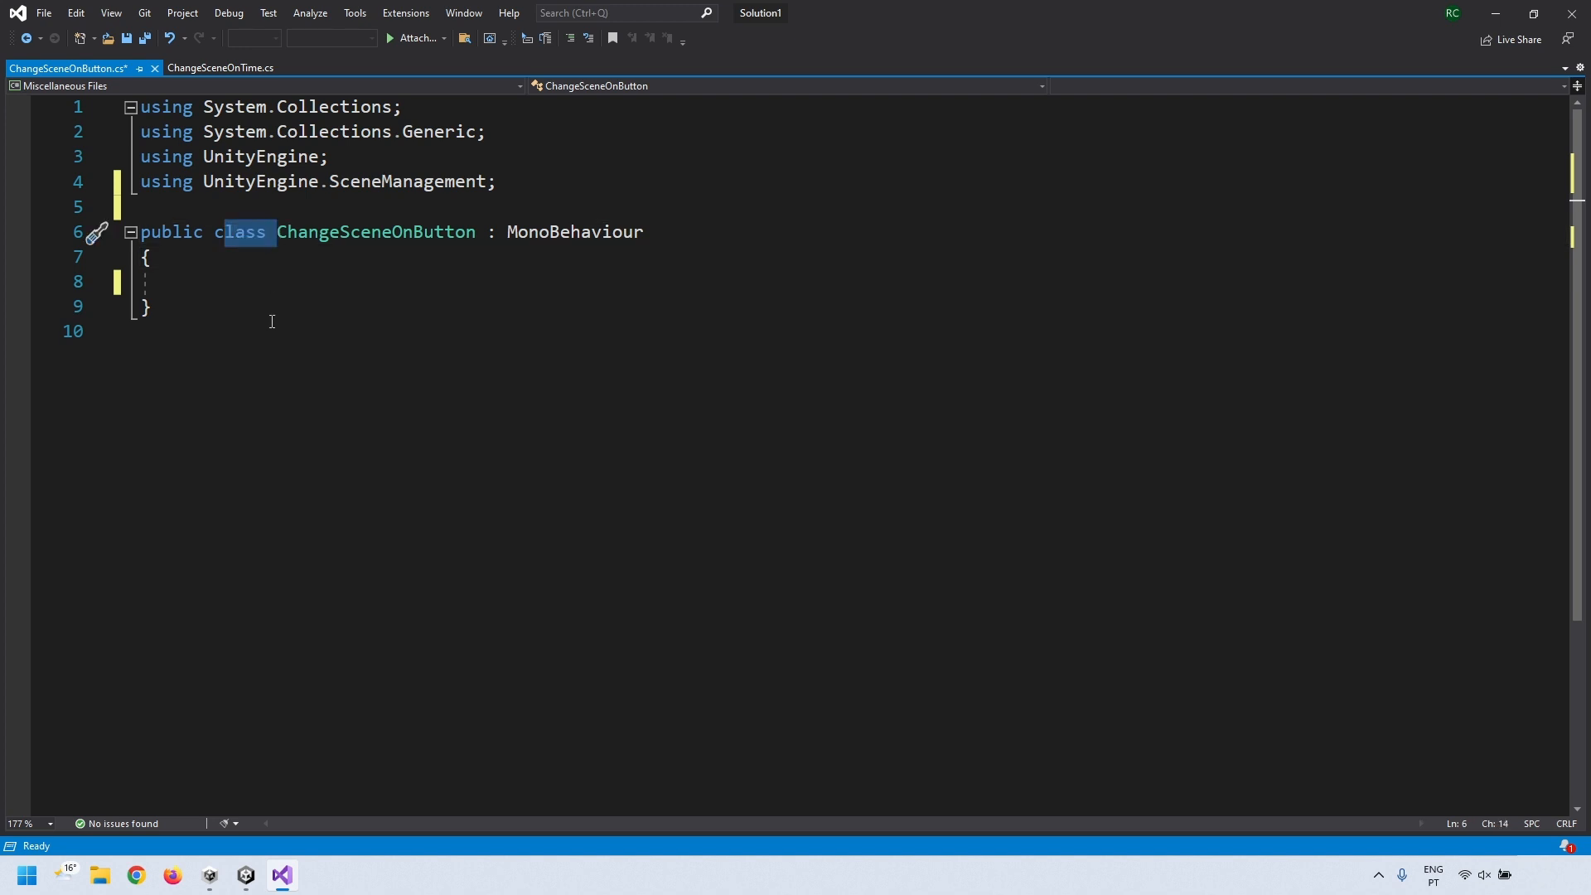
left_click(195, 283)
key("Return")
key("Return")
key("Return")
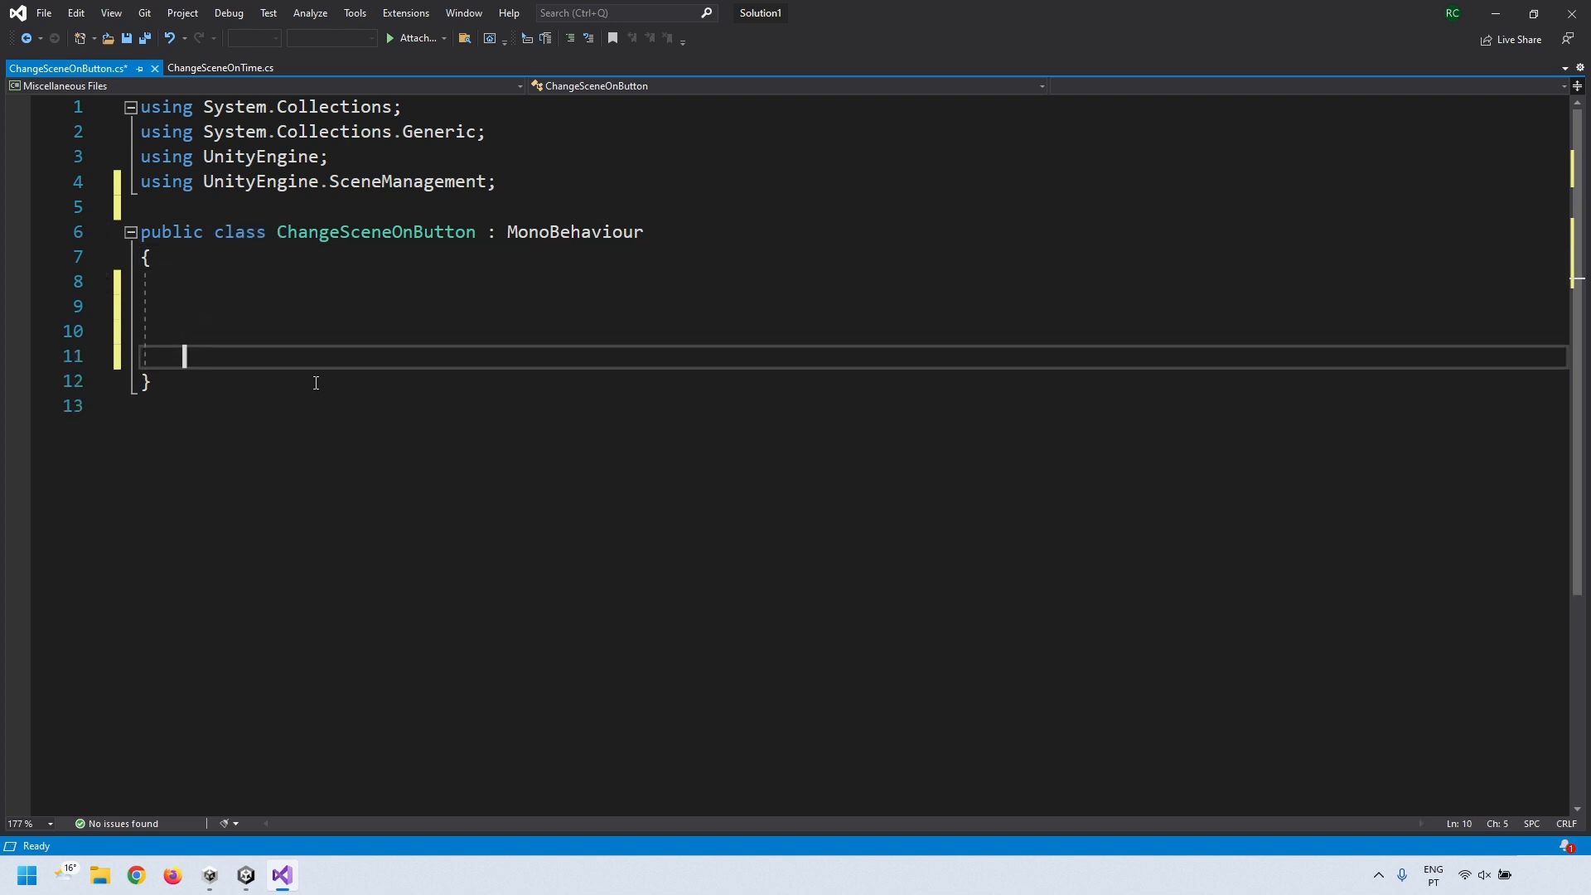
key("Up")
key("Up")
type("public void")
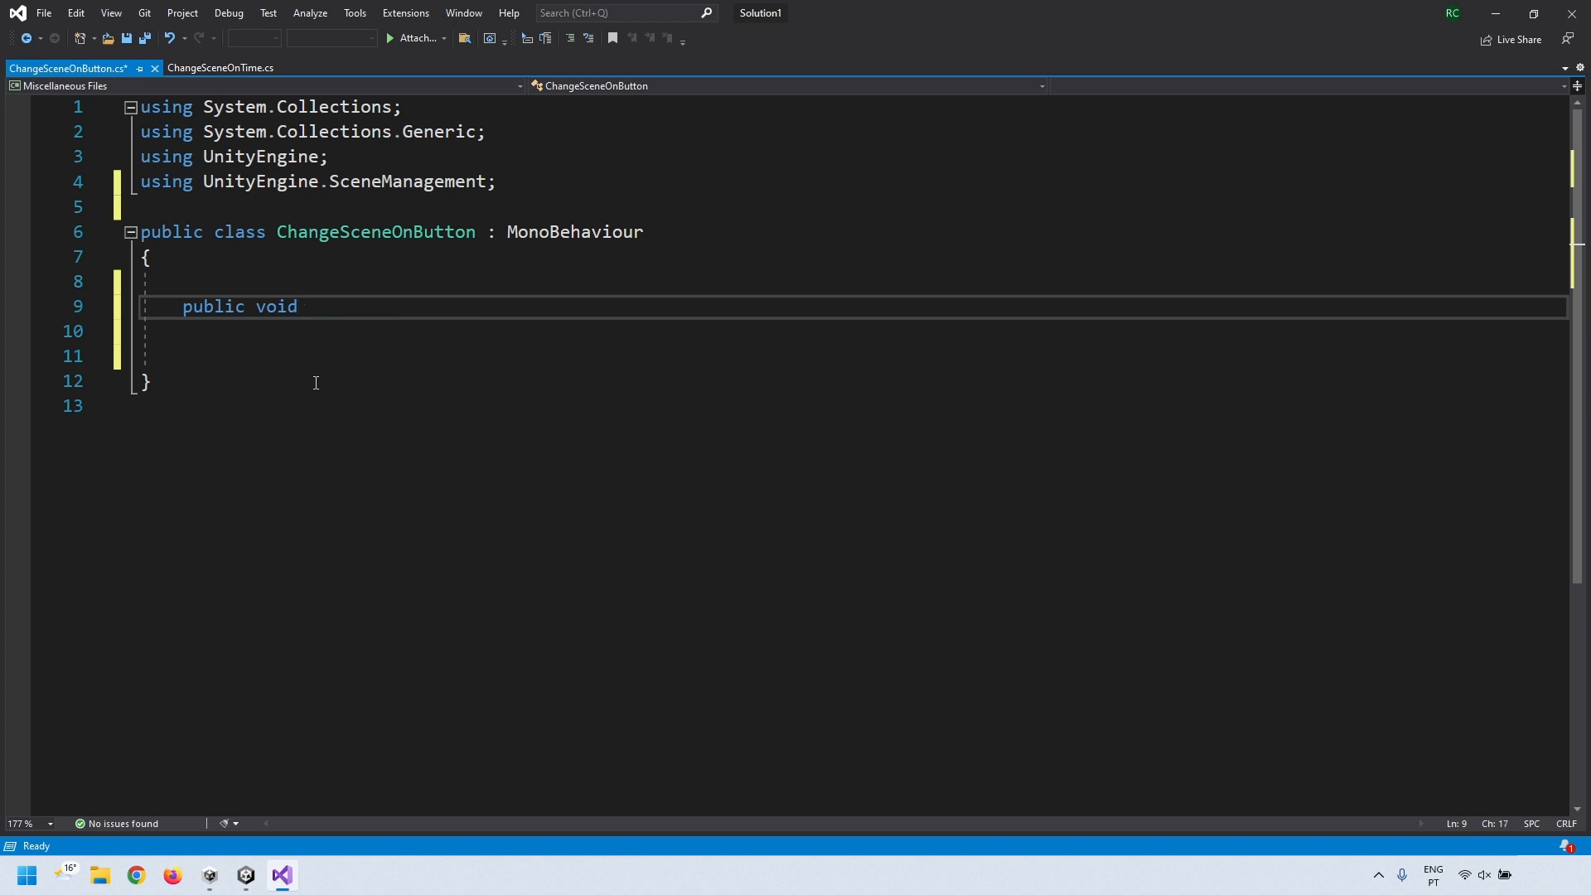
type(" OnButtonClick(")
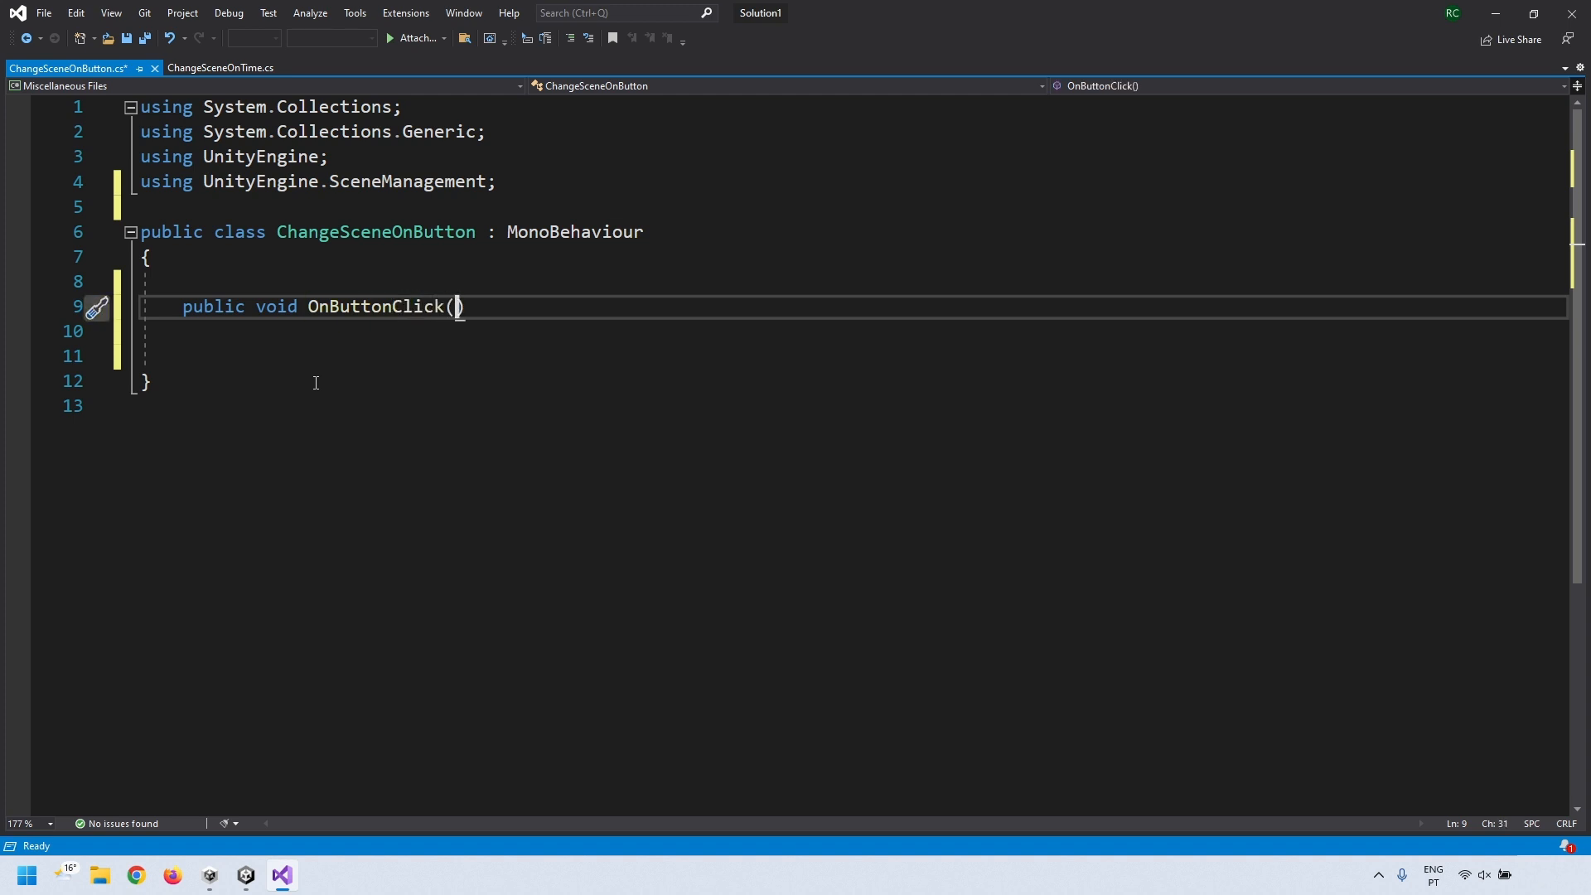
type("string s")
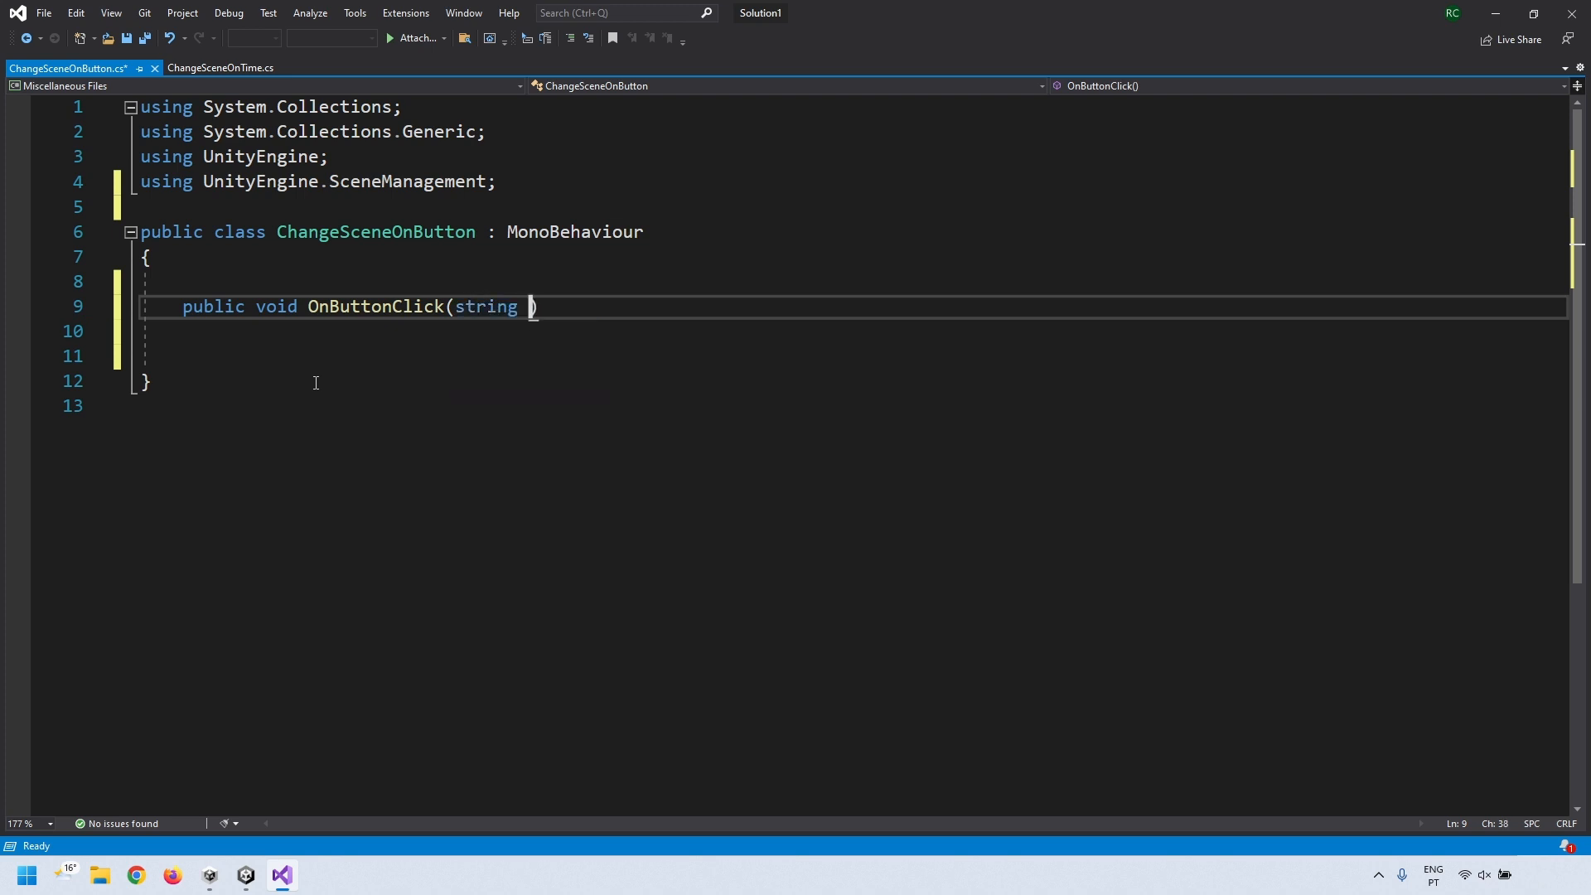
type("ceneToLoad)")
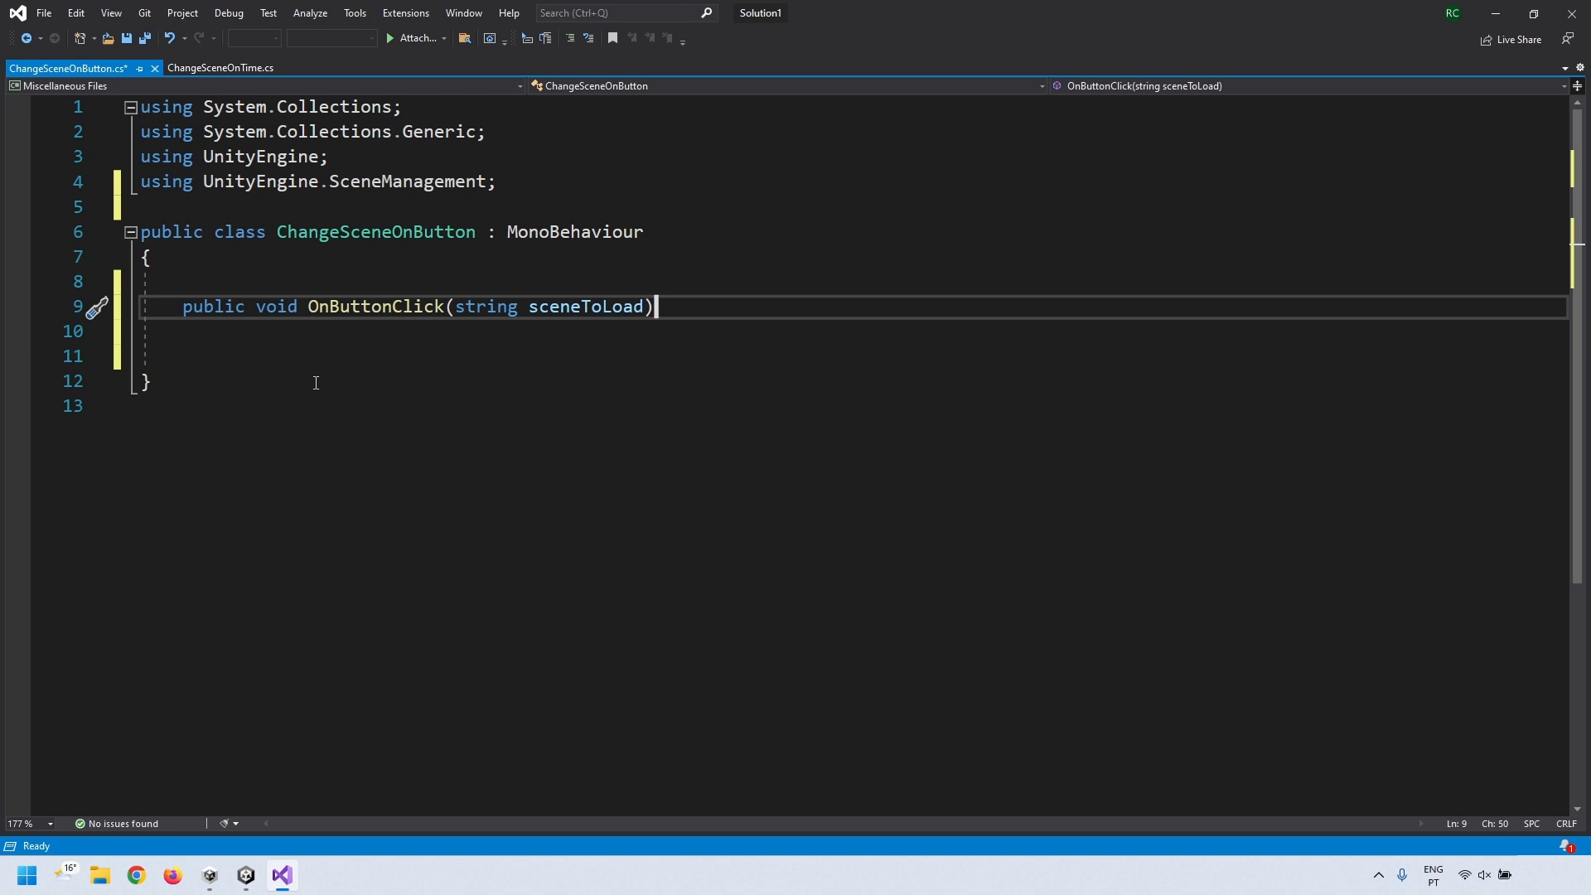
key("Return")
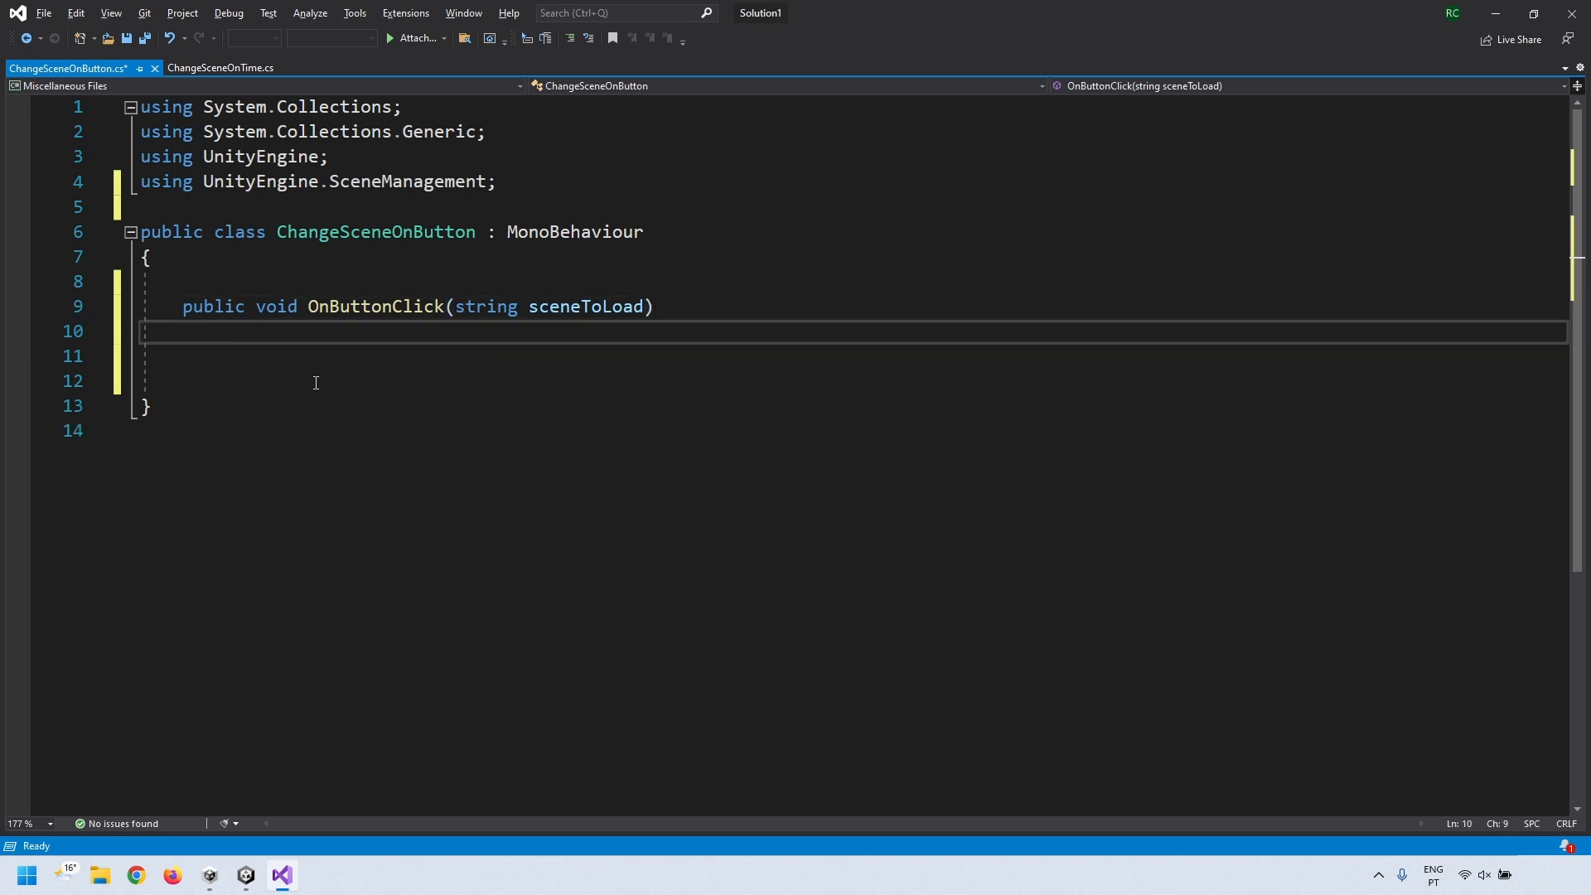
type("{")
key("Return")
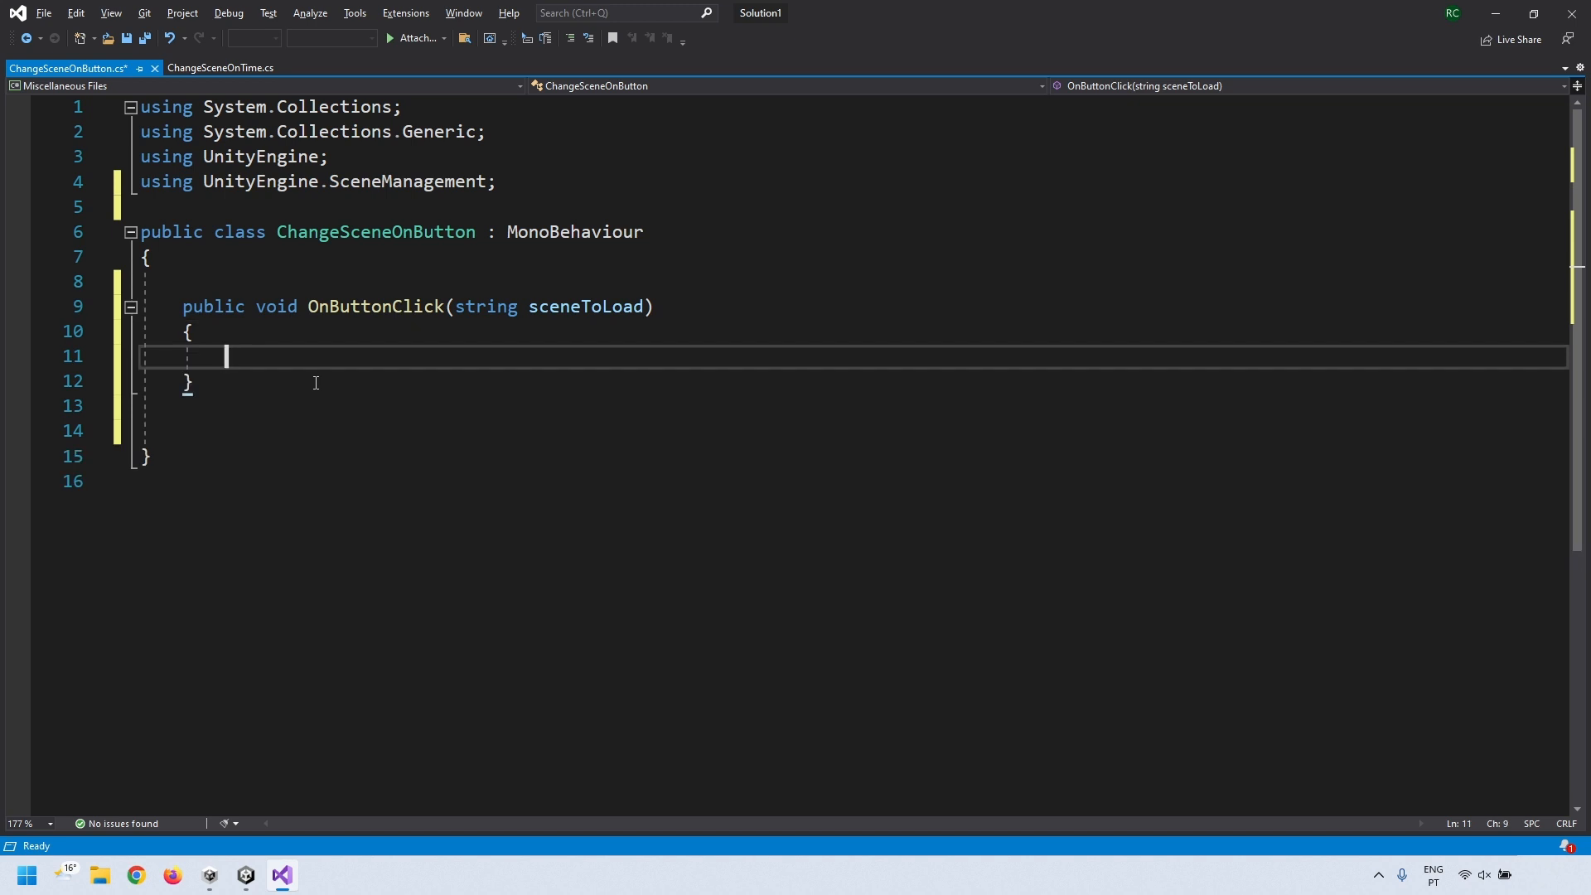
- Add "SceneManager.LoadScene(sceneToLoad);" to the OnButtonClick method body and save the script
type("SceneM")
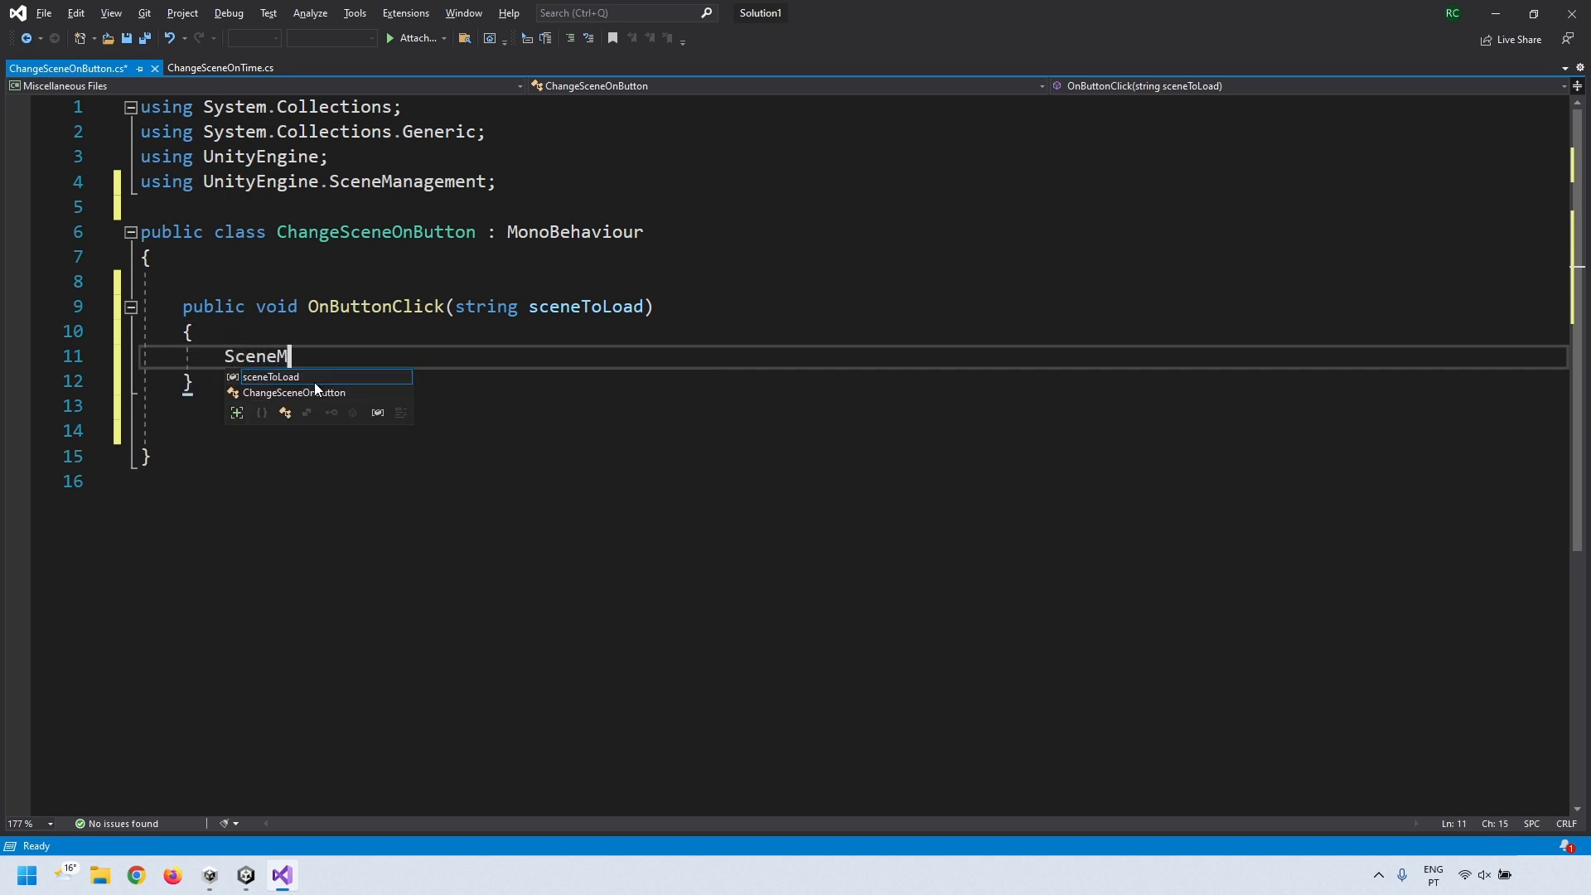
type("anager.Load")
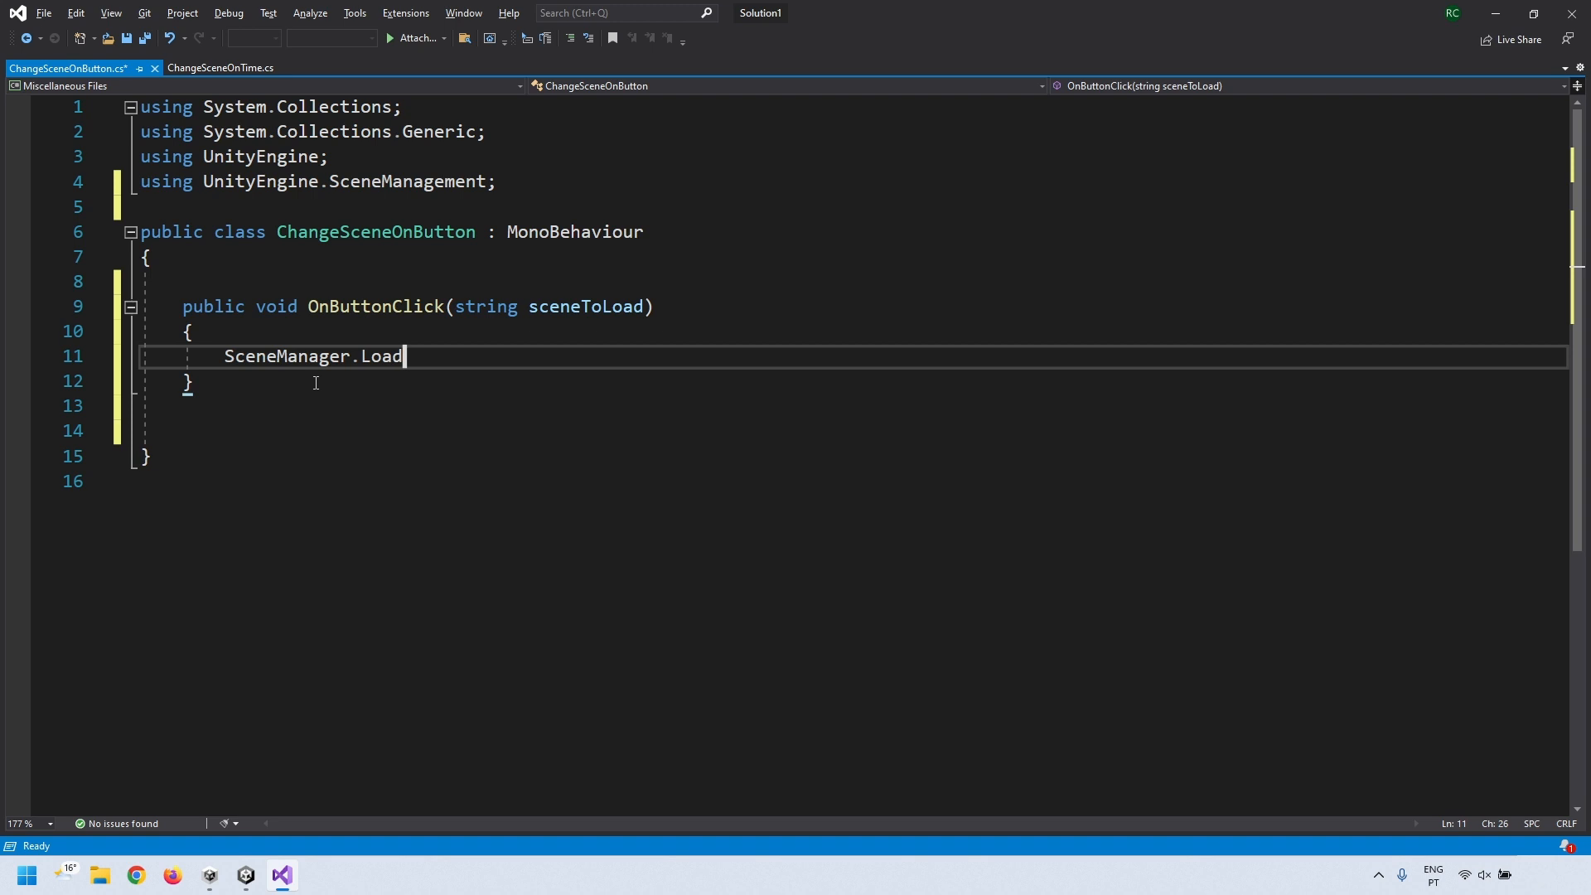
type("Scene(sceneTo")
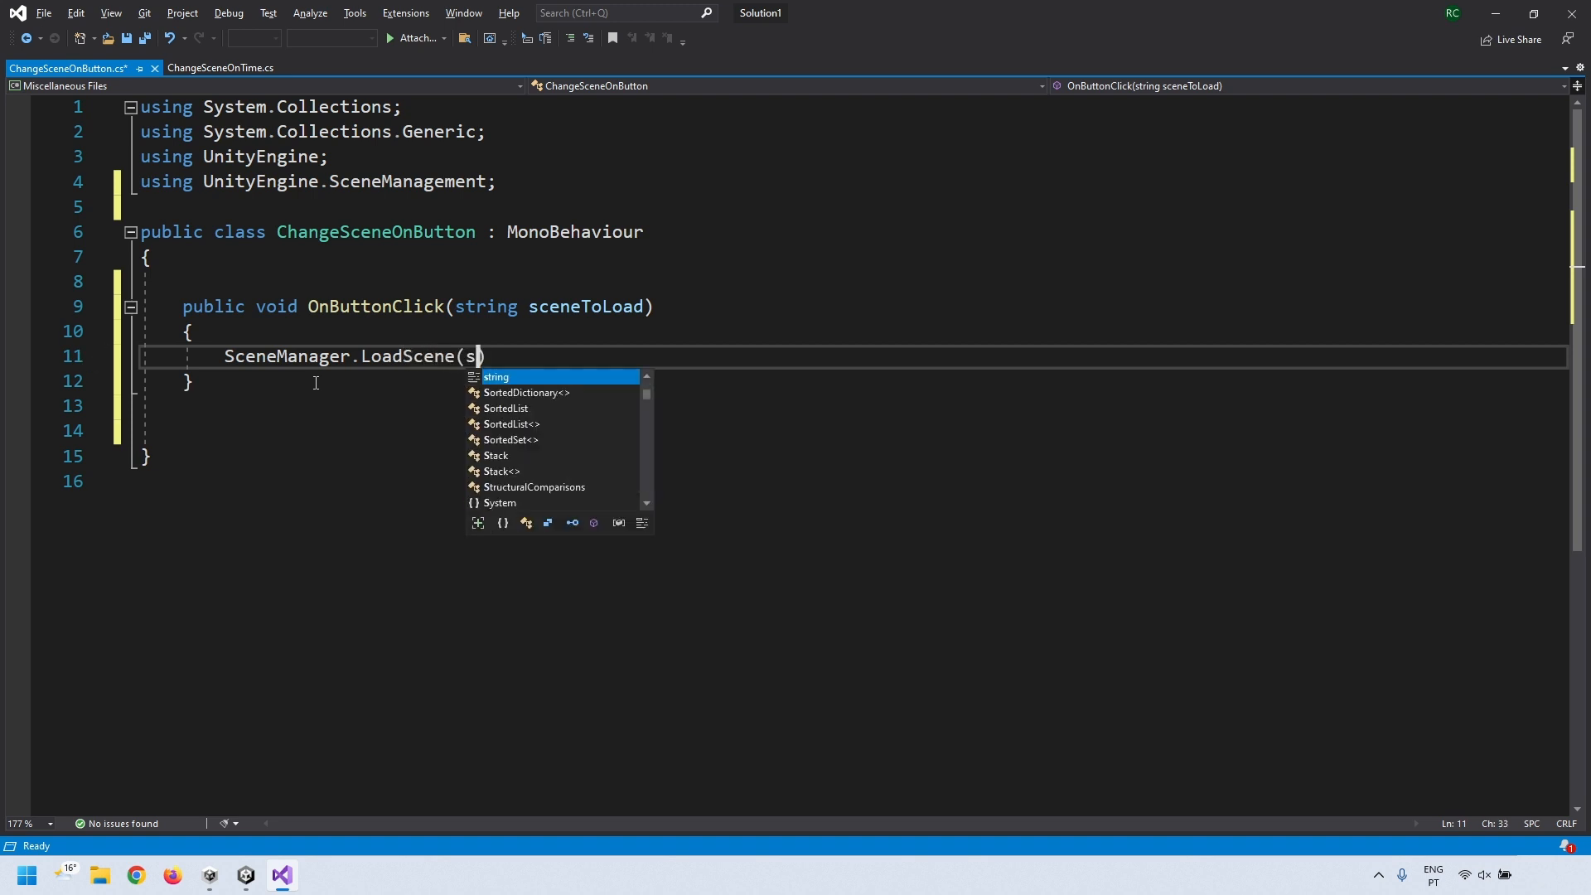
type("Load);")
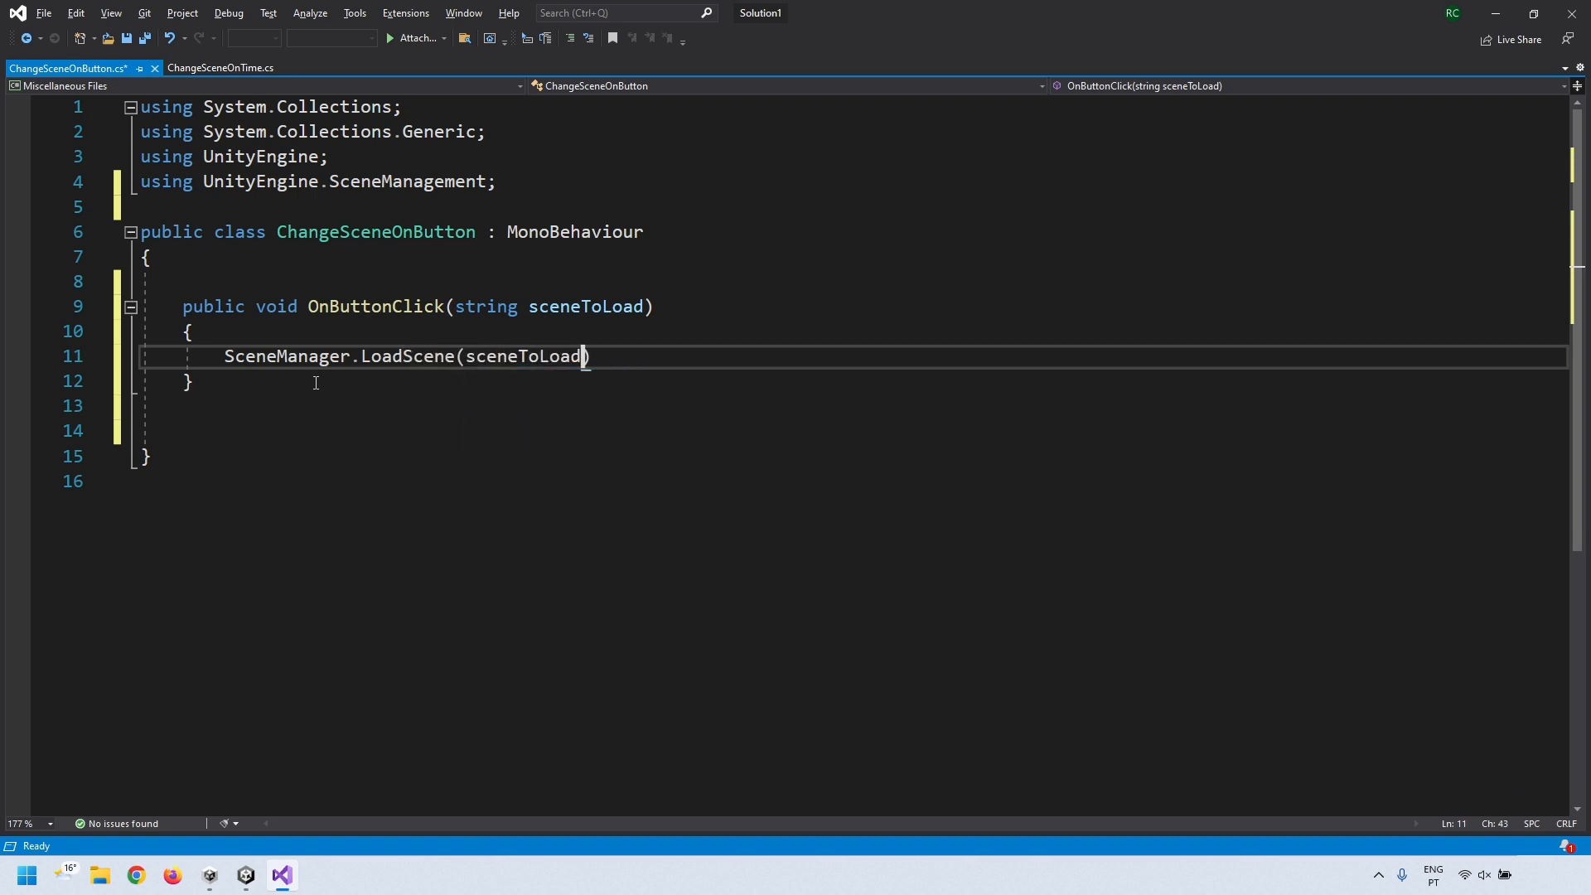
left_click(315, 431)
left_click(127, 38)
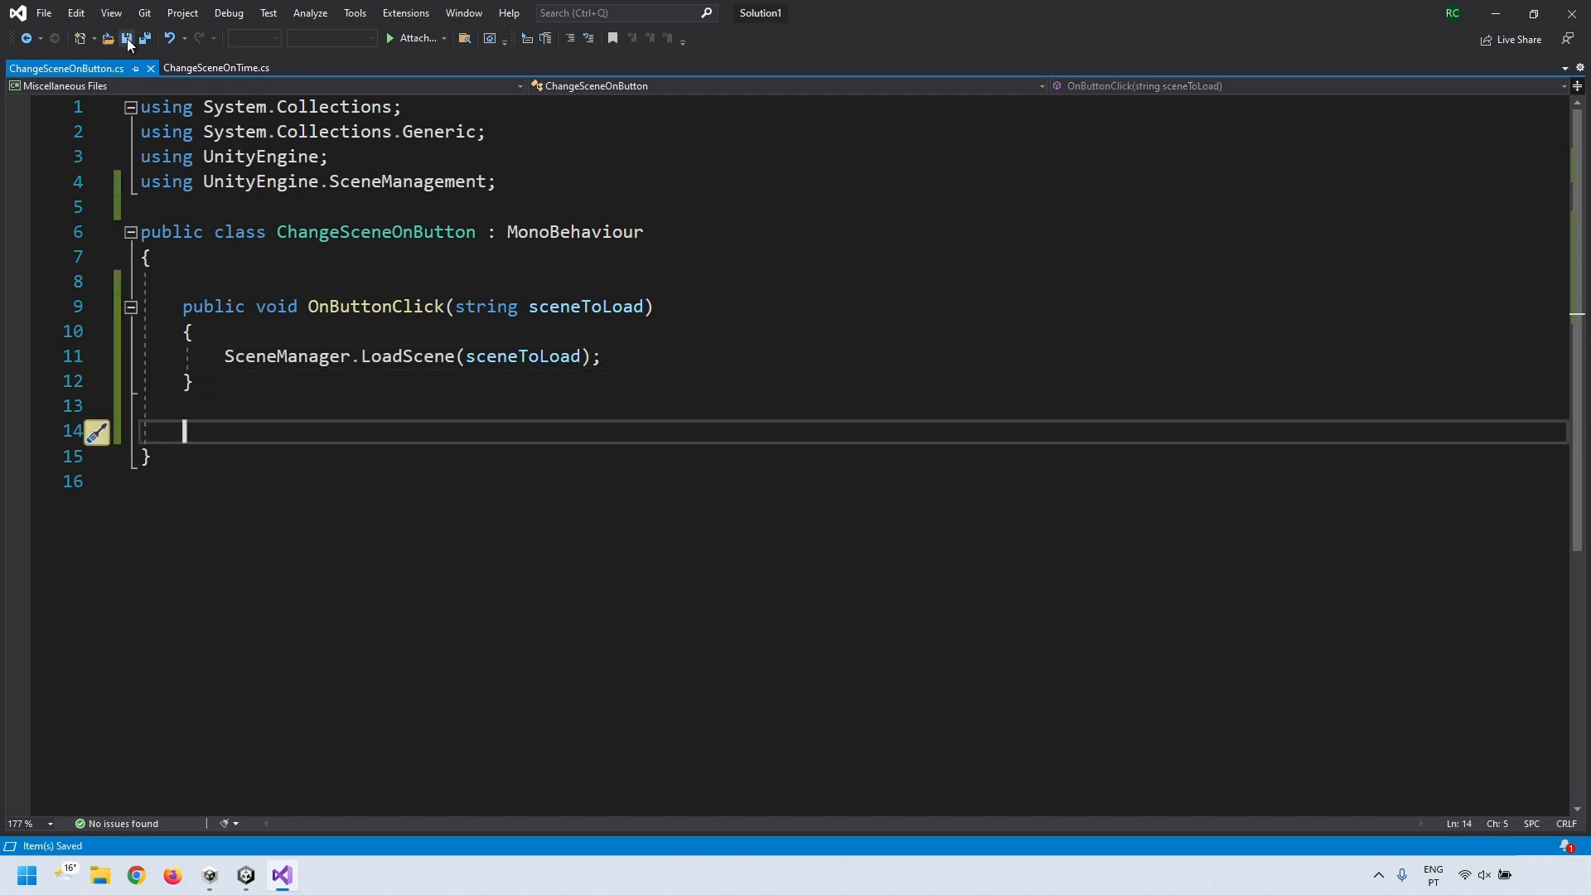
- Switch to Unity and attach the ChangeSceneOnButton script to the Button Play object under the MainMenu scene's Canvas
left_click(247, 875)
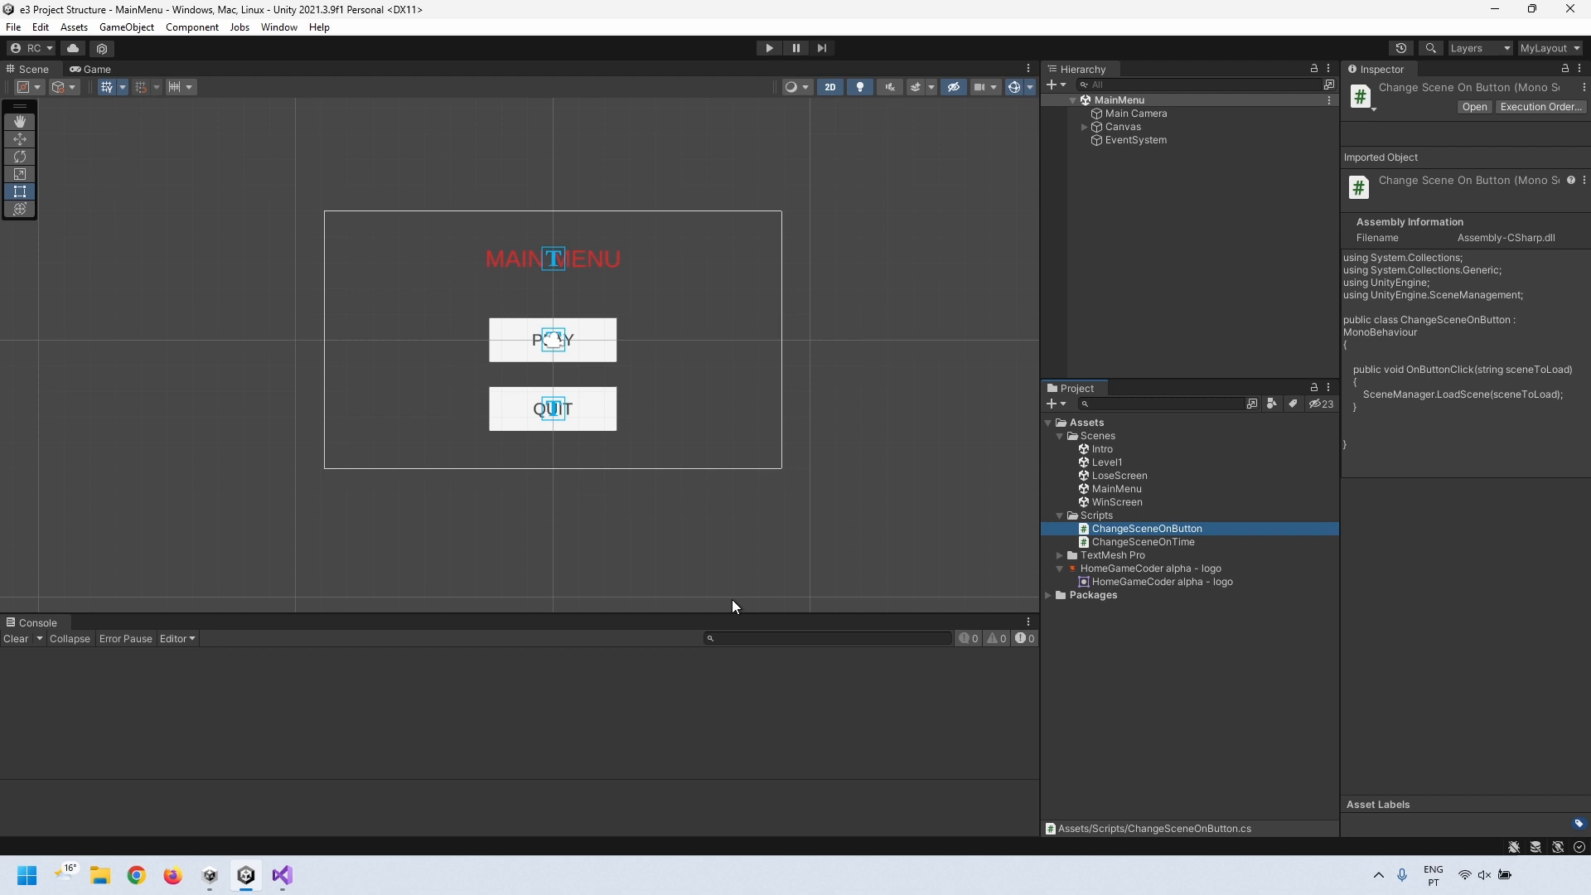
left_click(1127, 490)
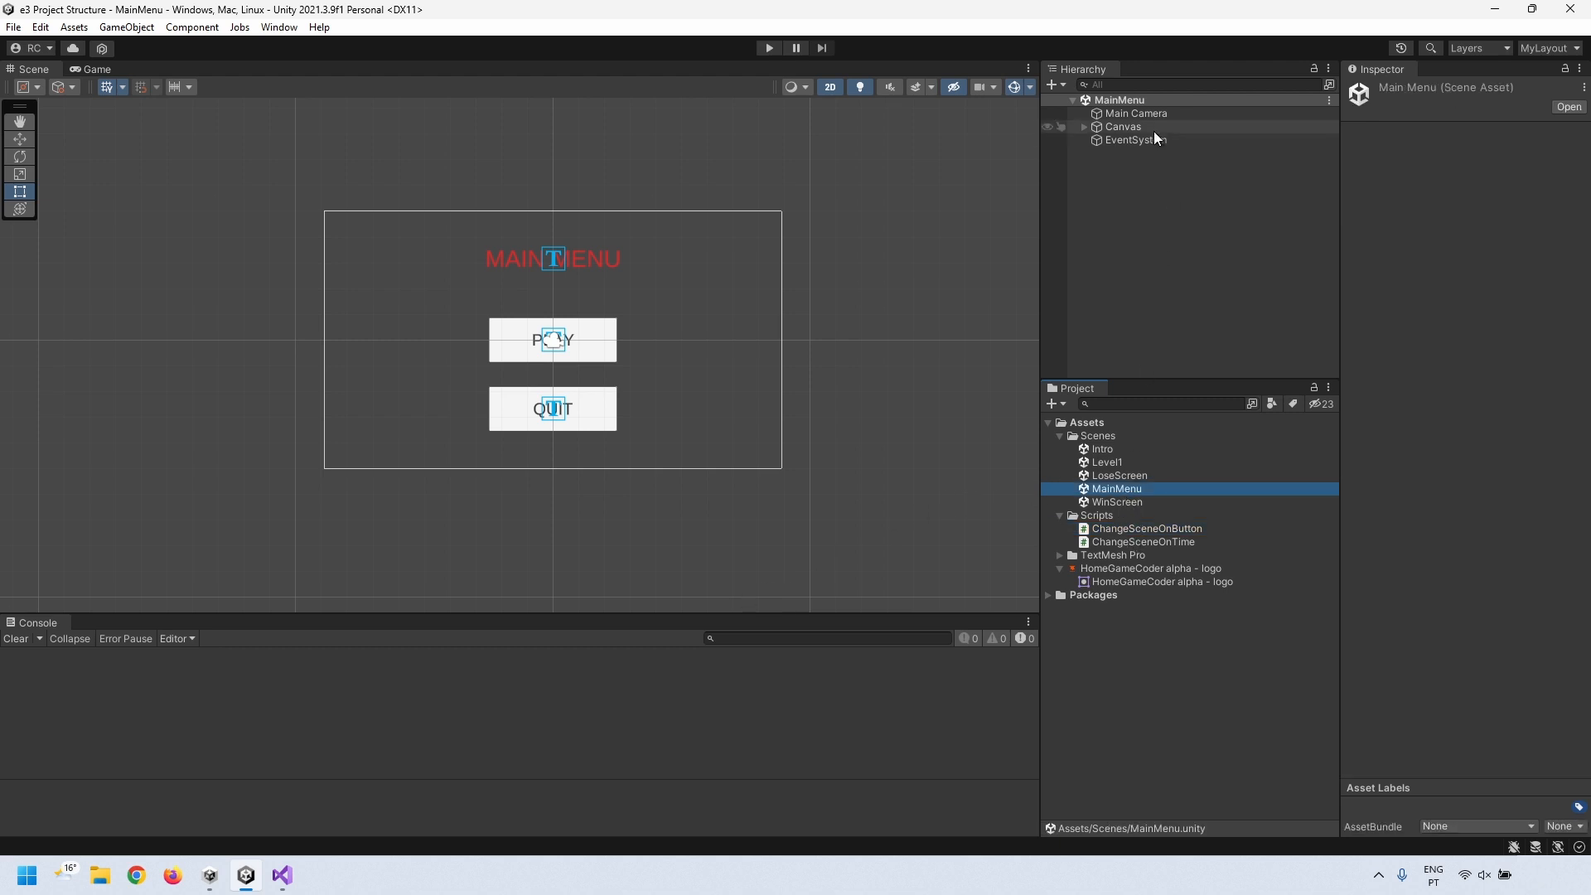
left_click(1084, 127)
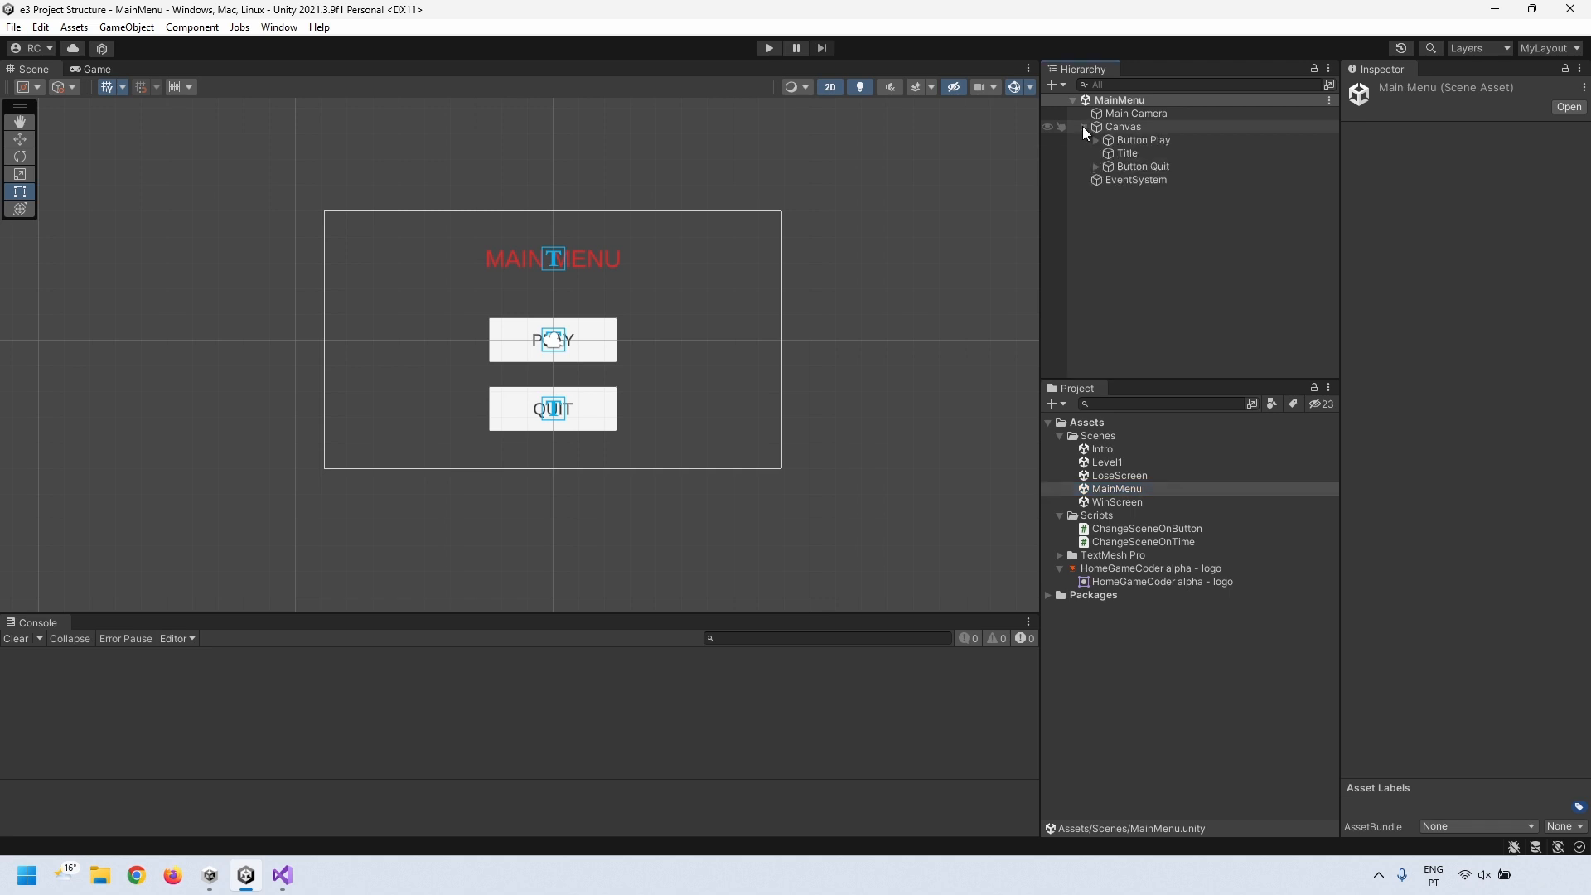
left_click(1137, 141)
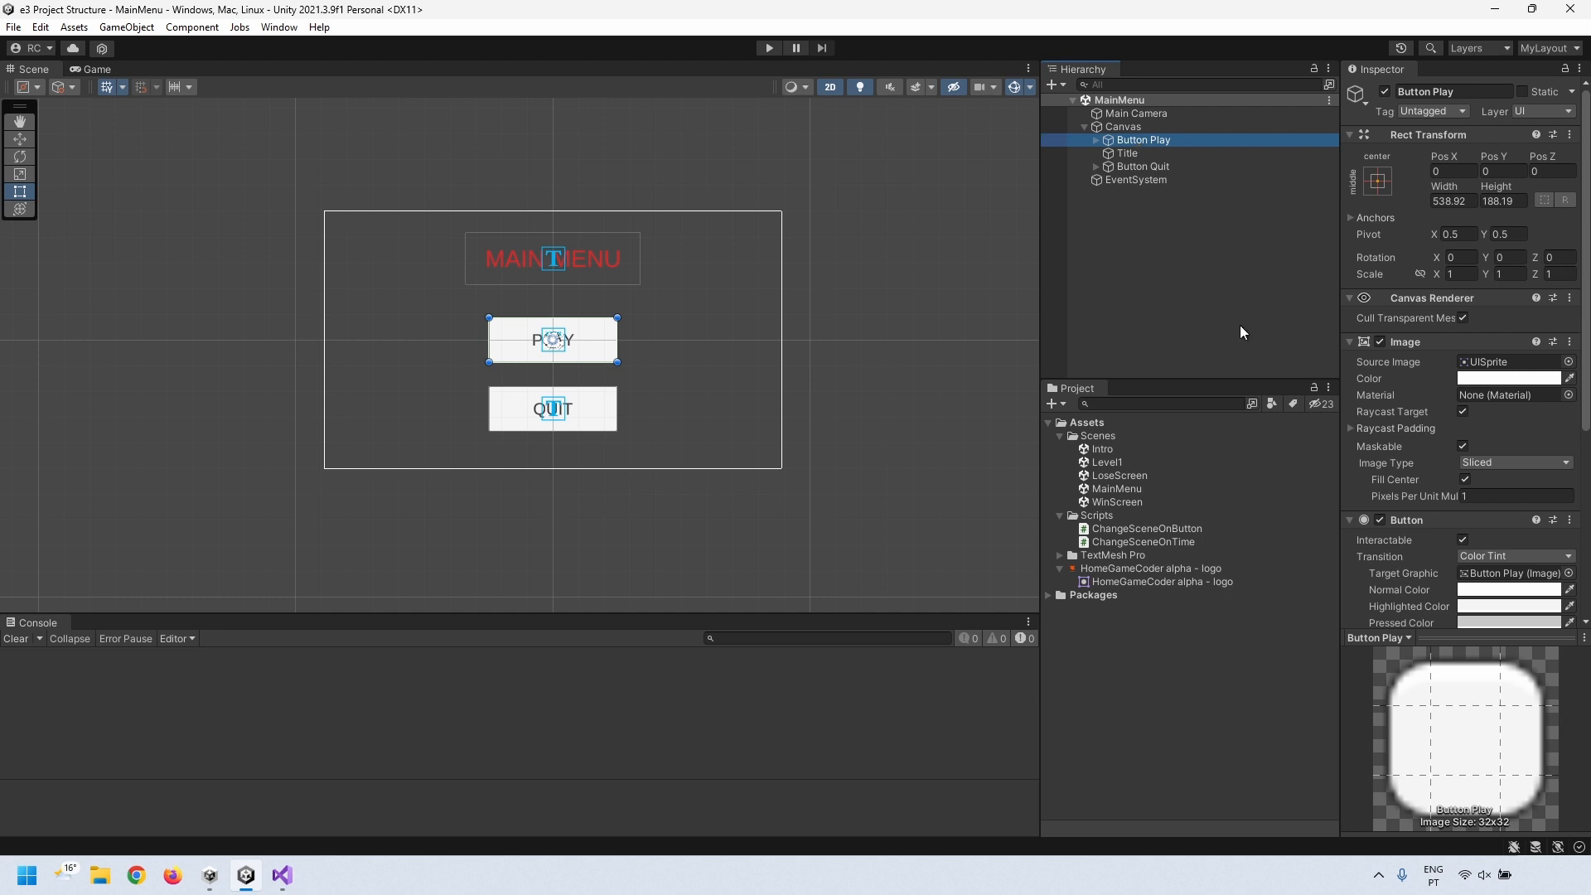
left_click_drag(1145, 537, 1161, 144)
- Add an On Click event entry to Button Play and assign its own Change Scene On Button component as the target
left_click_drag(1588, 325, 1588, 523)
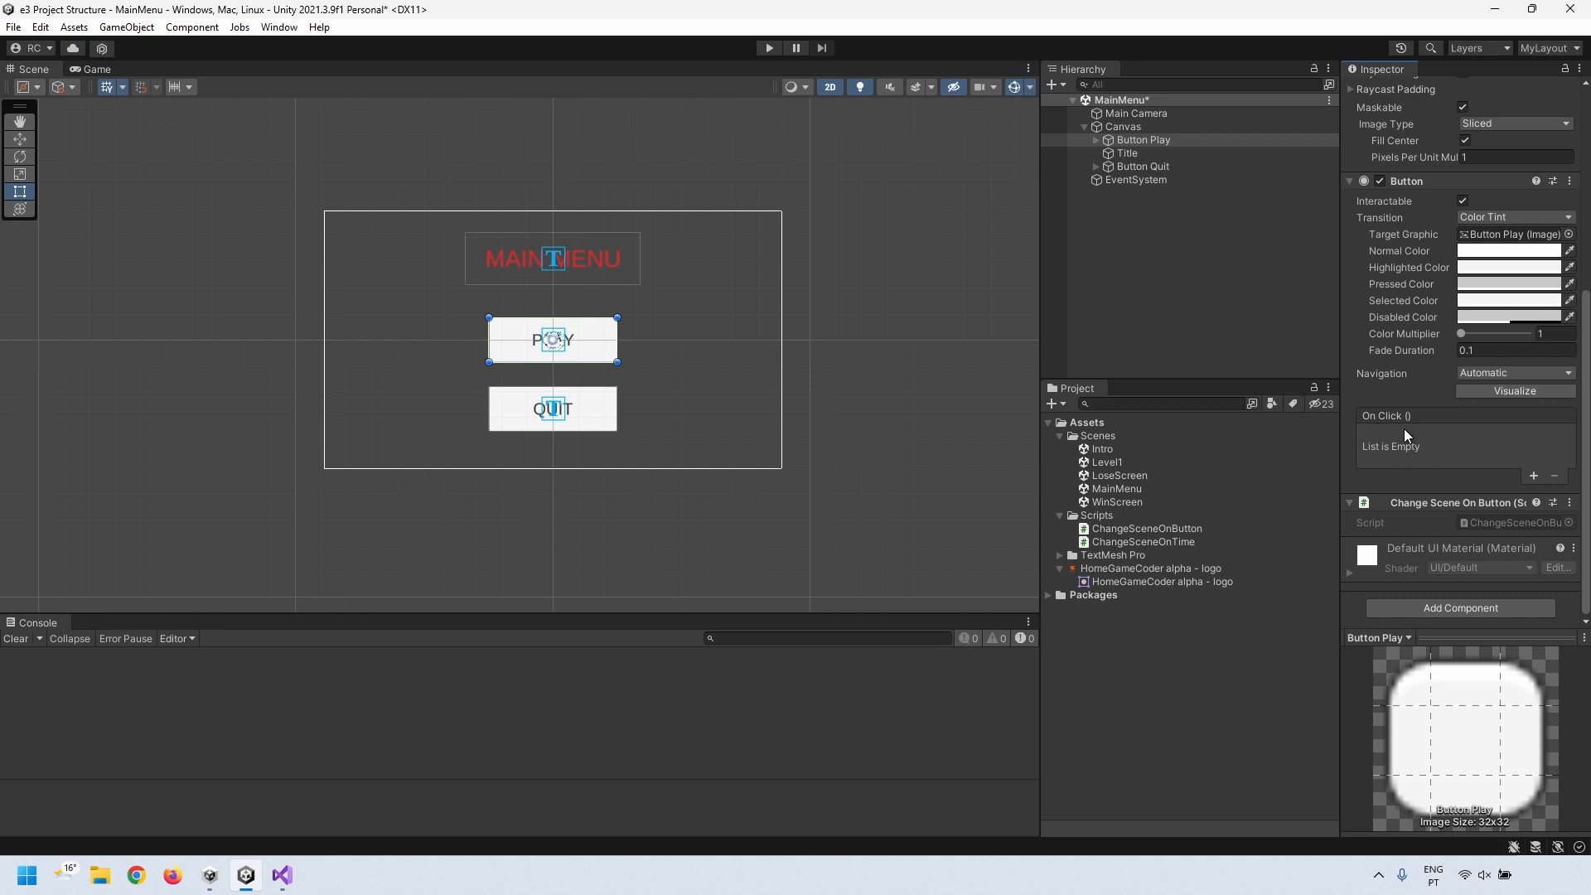
left_click(1532, 476)
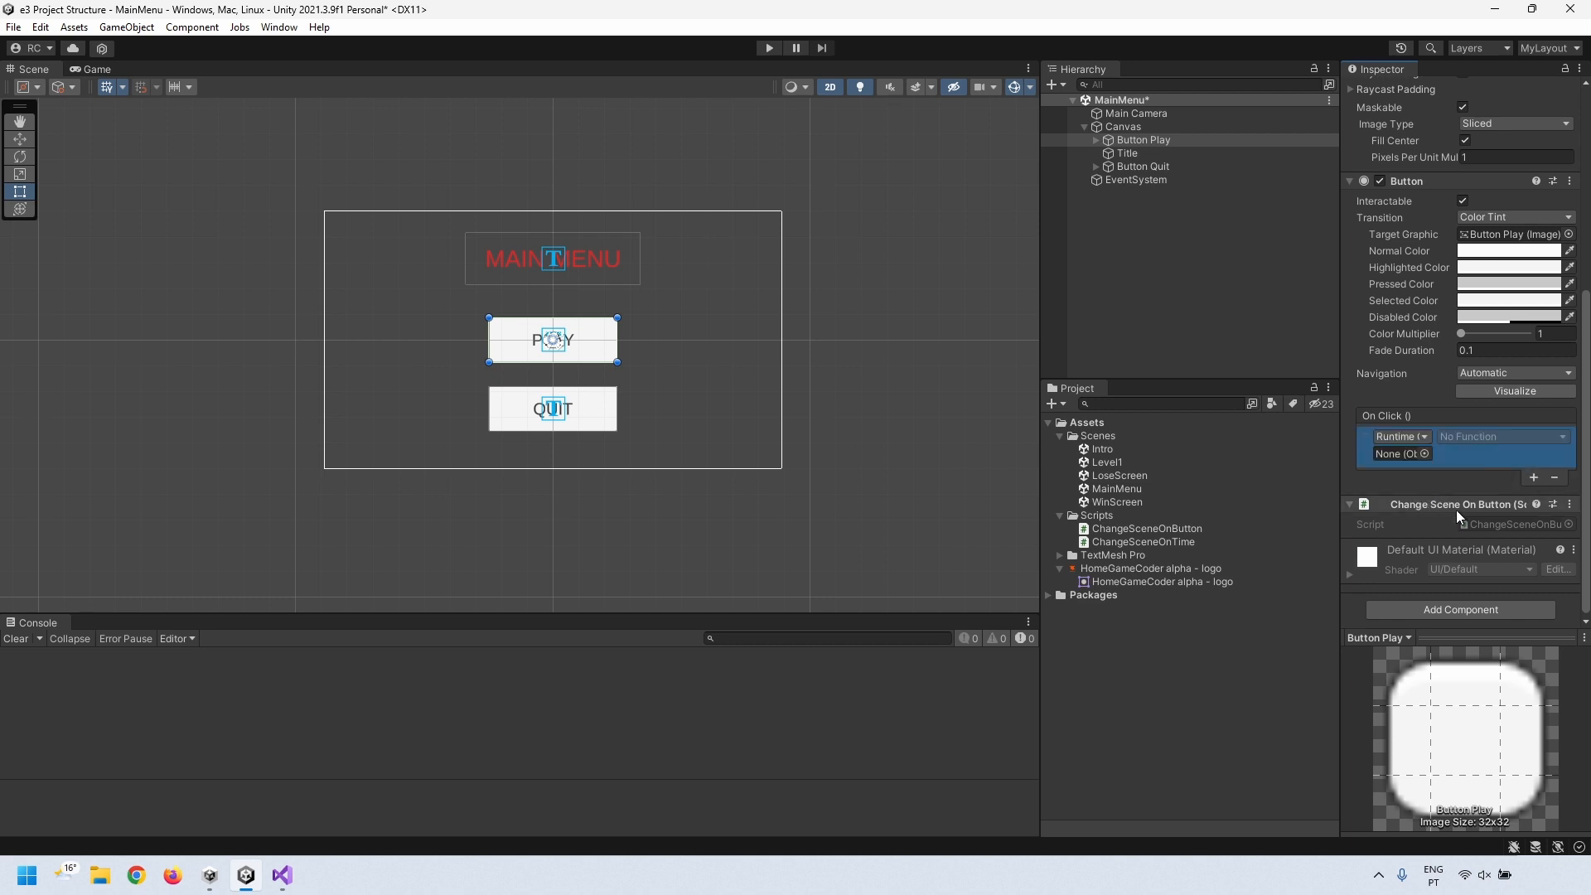
left_click_drag(1410, 502, 1289, 454)
left_click(1349, 452)
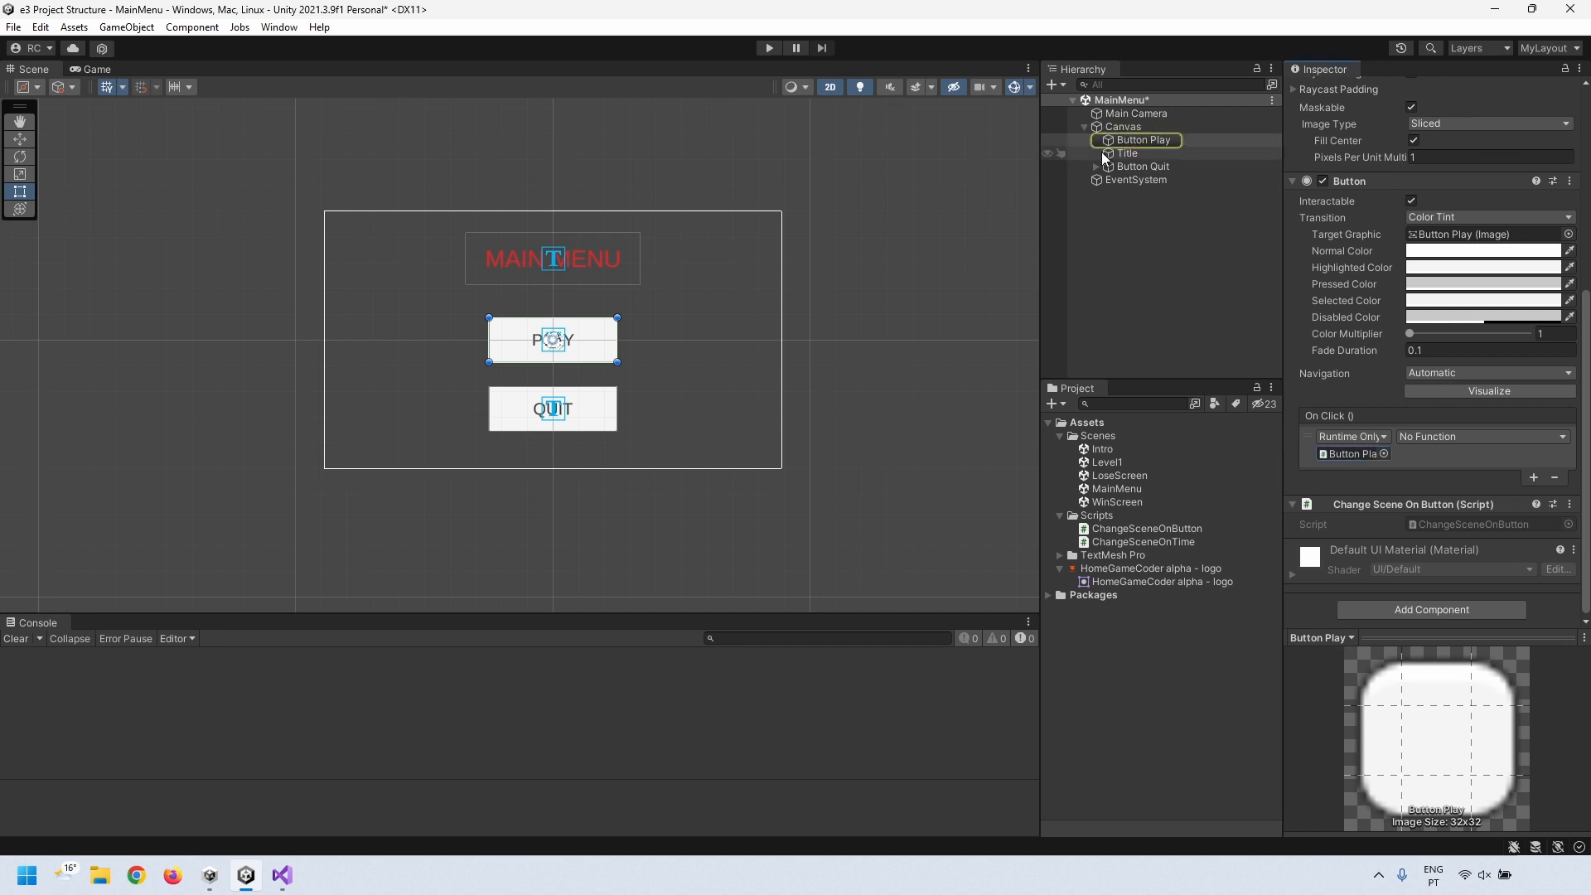
- Set the On Click function to ChangeSceneOnButton's OnButtonClick (string) with the argument Level1
left_click(1423, 437)
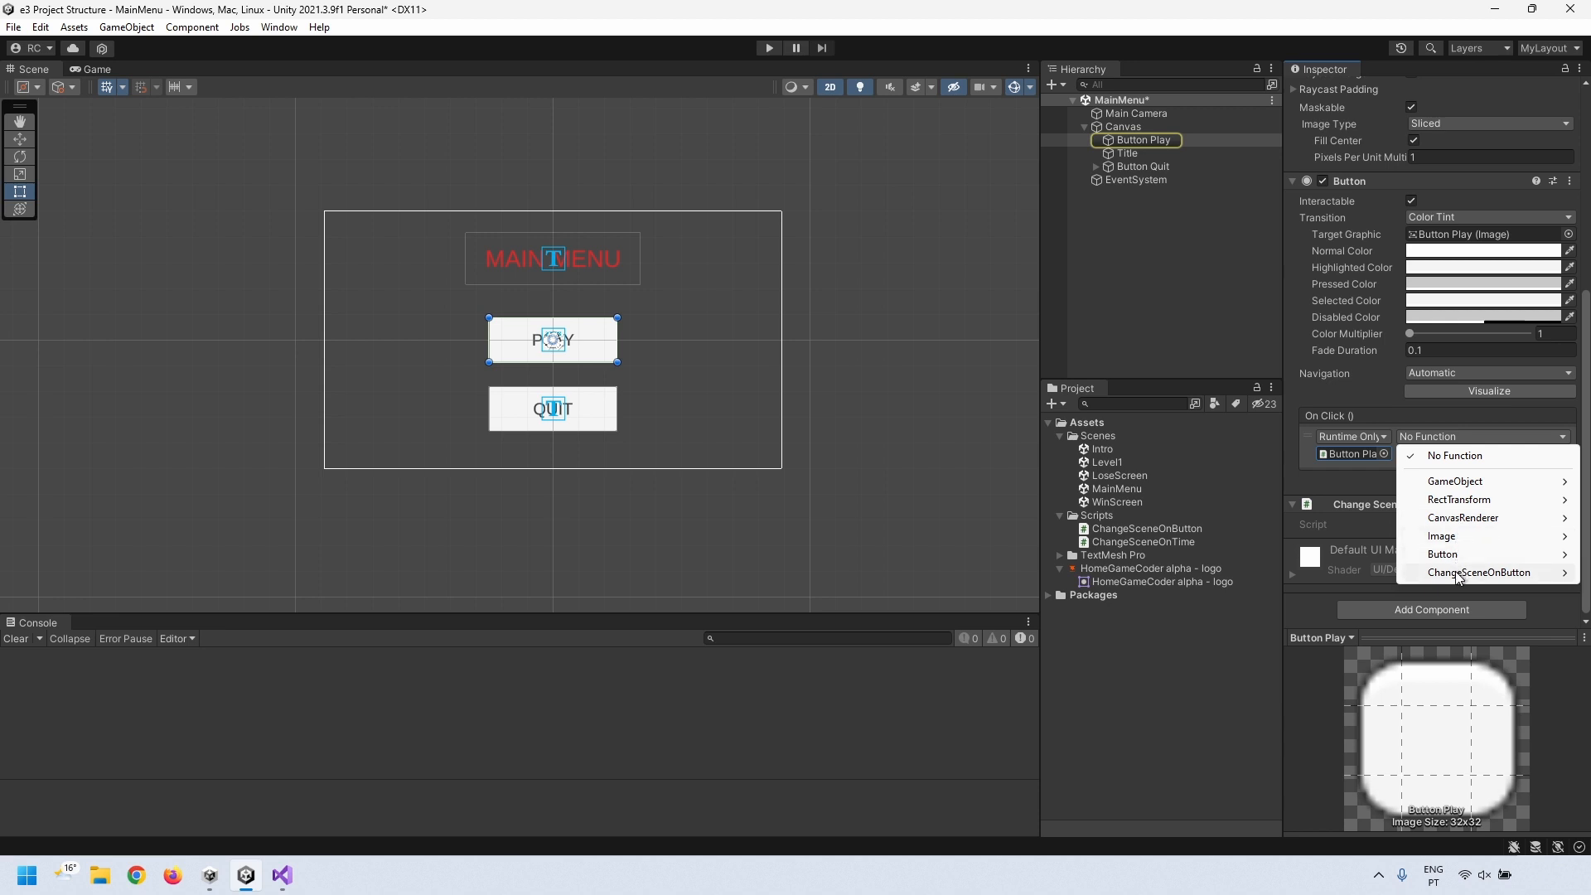
mouse_move(1445, 578)
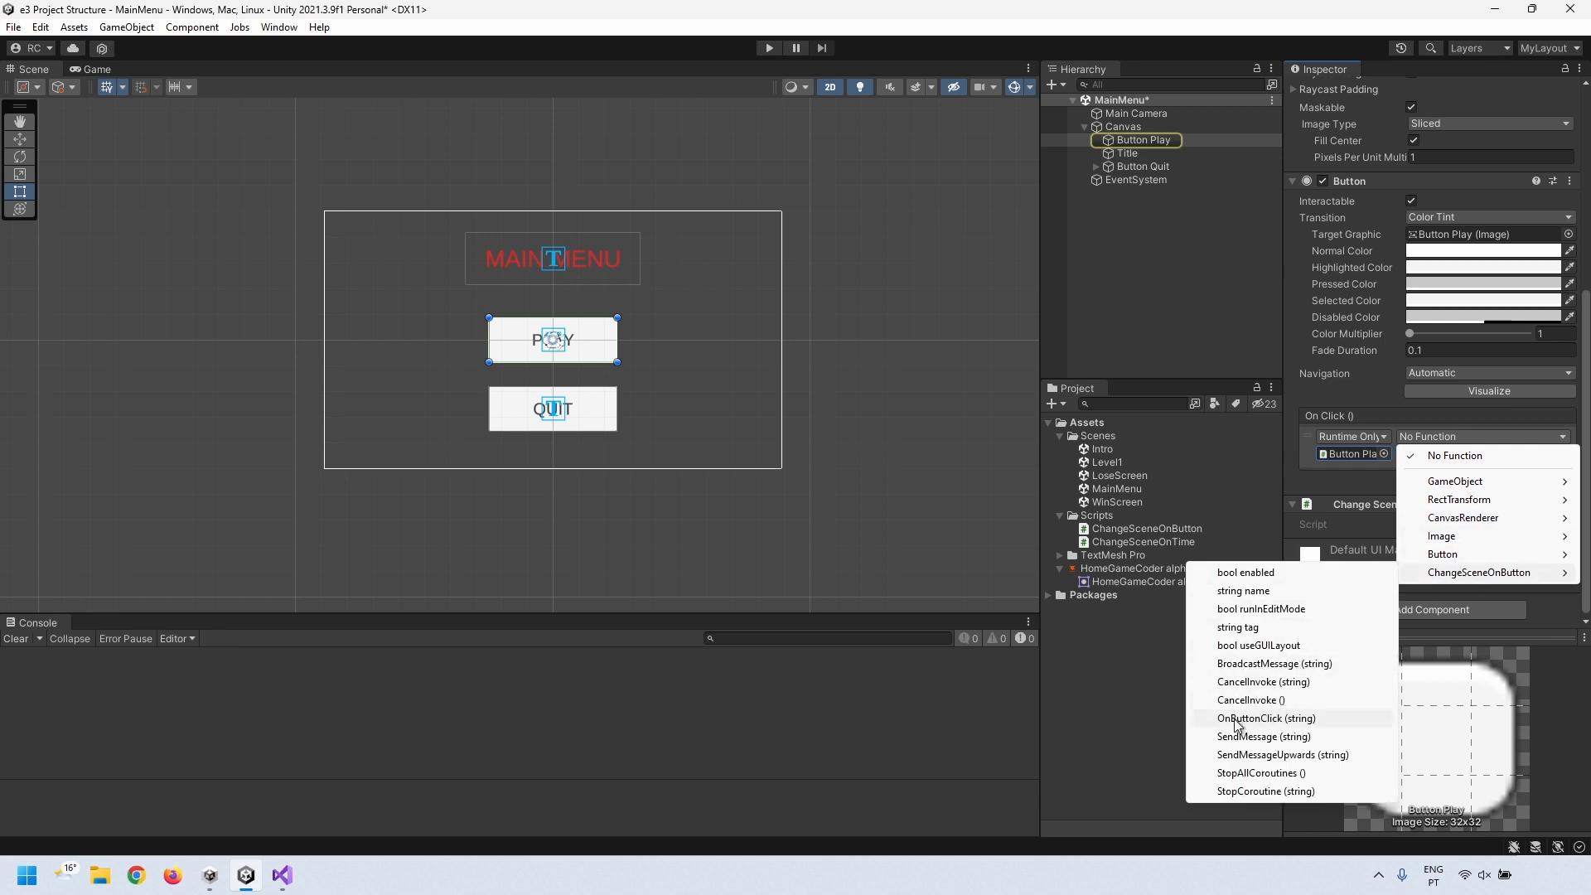
left_click(1307, 719)
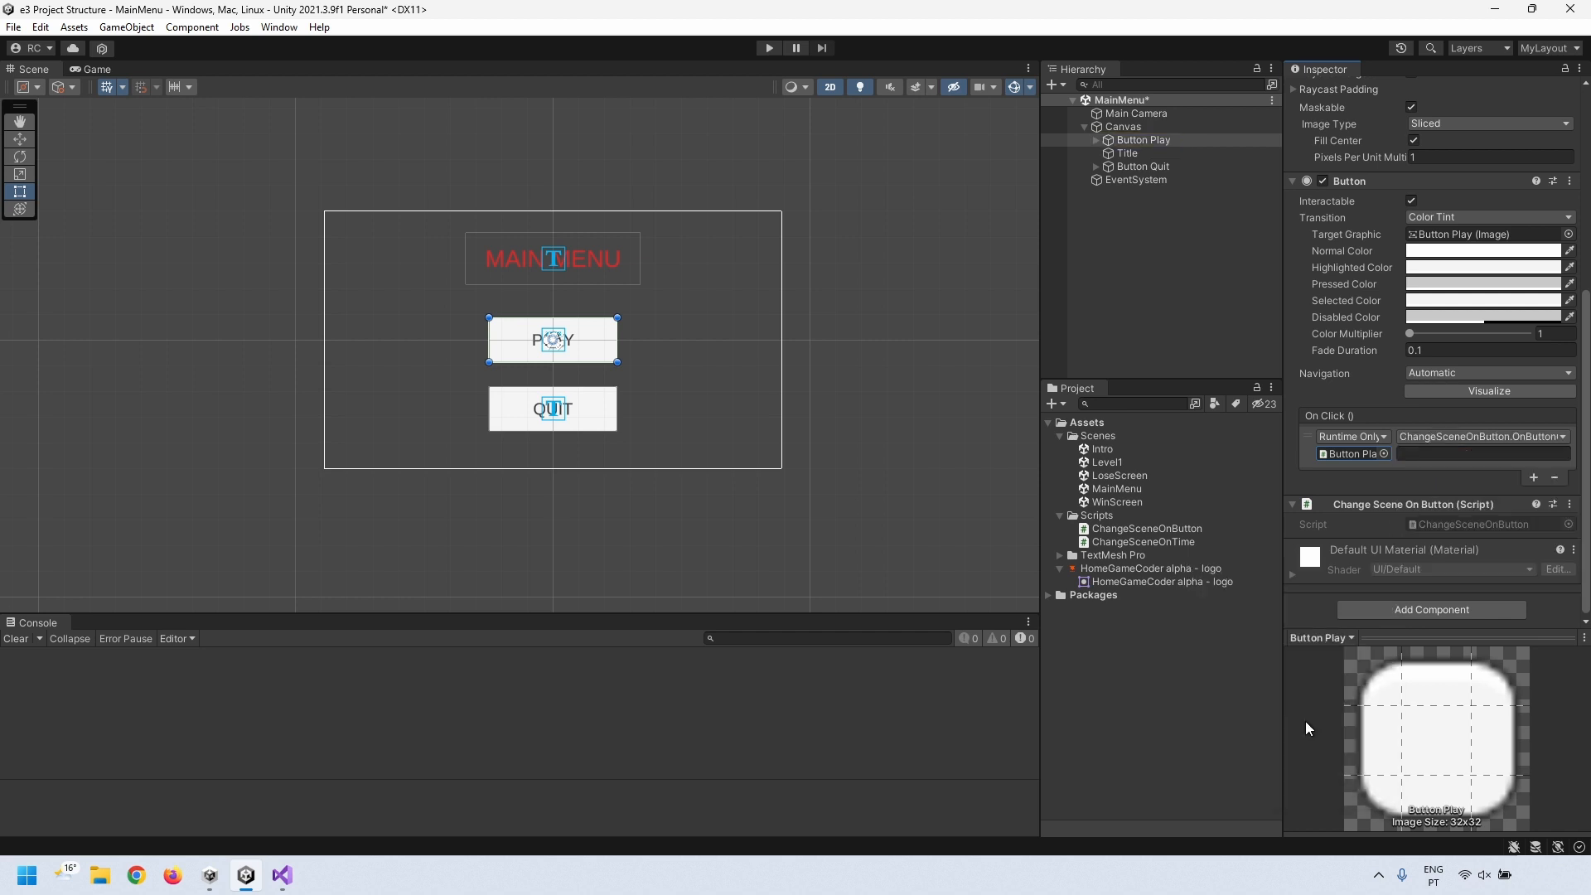
left_click(1458, 453)
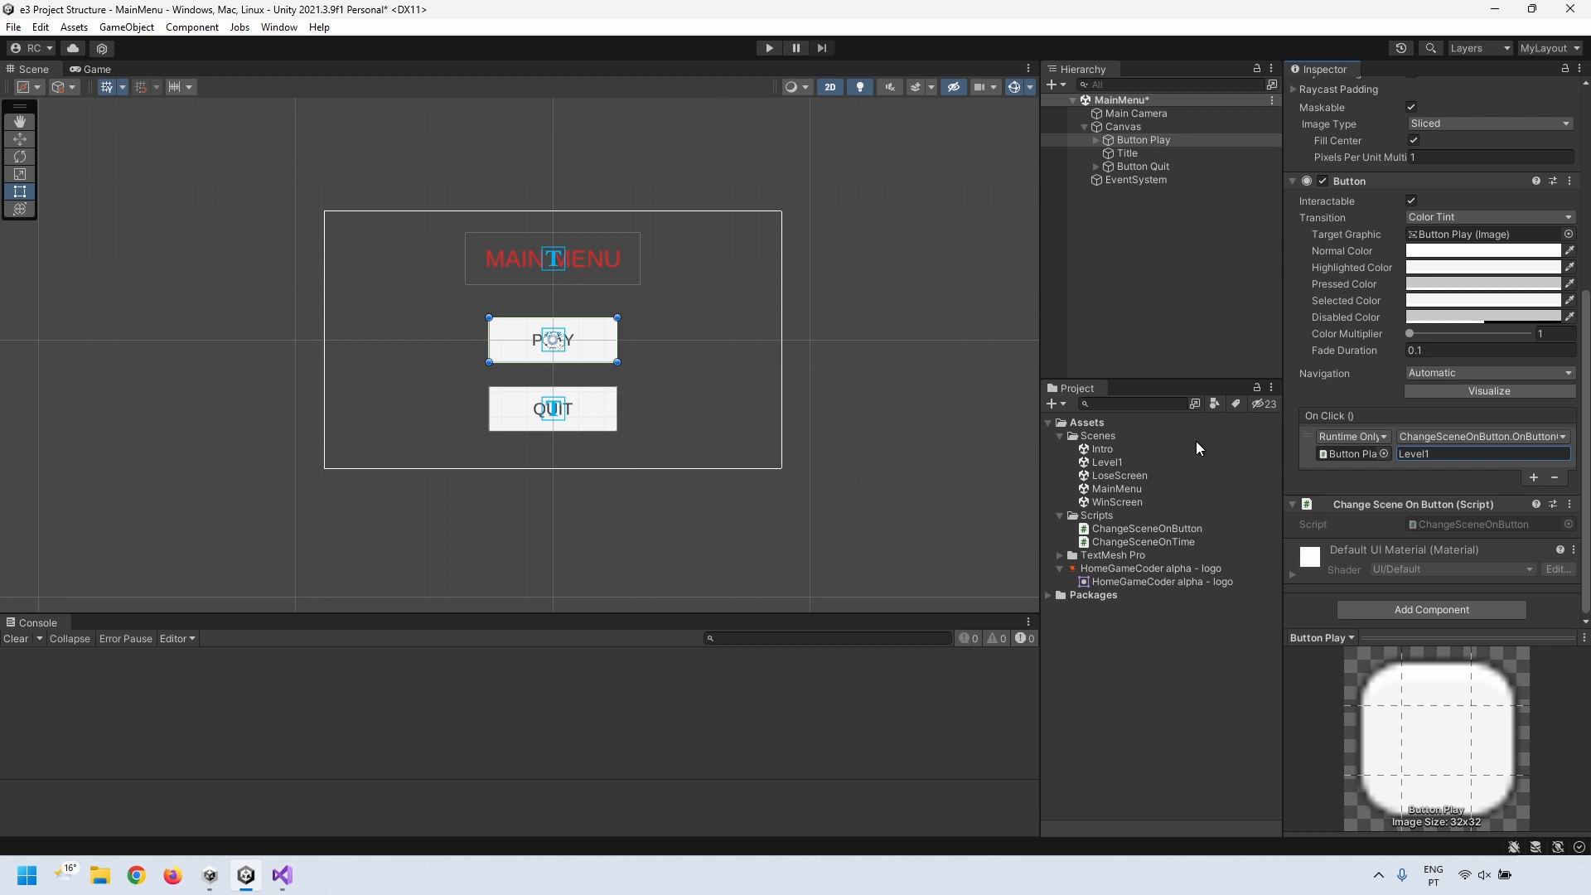
left_click(1440, 456)
left_click(1097, 464)
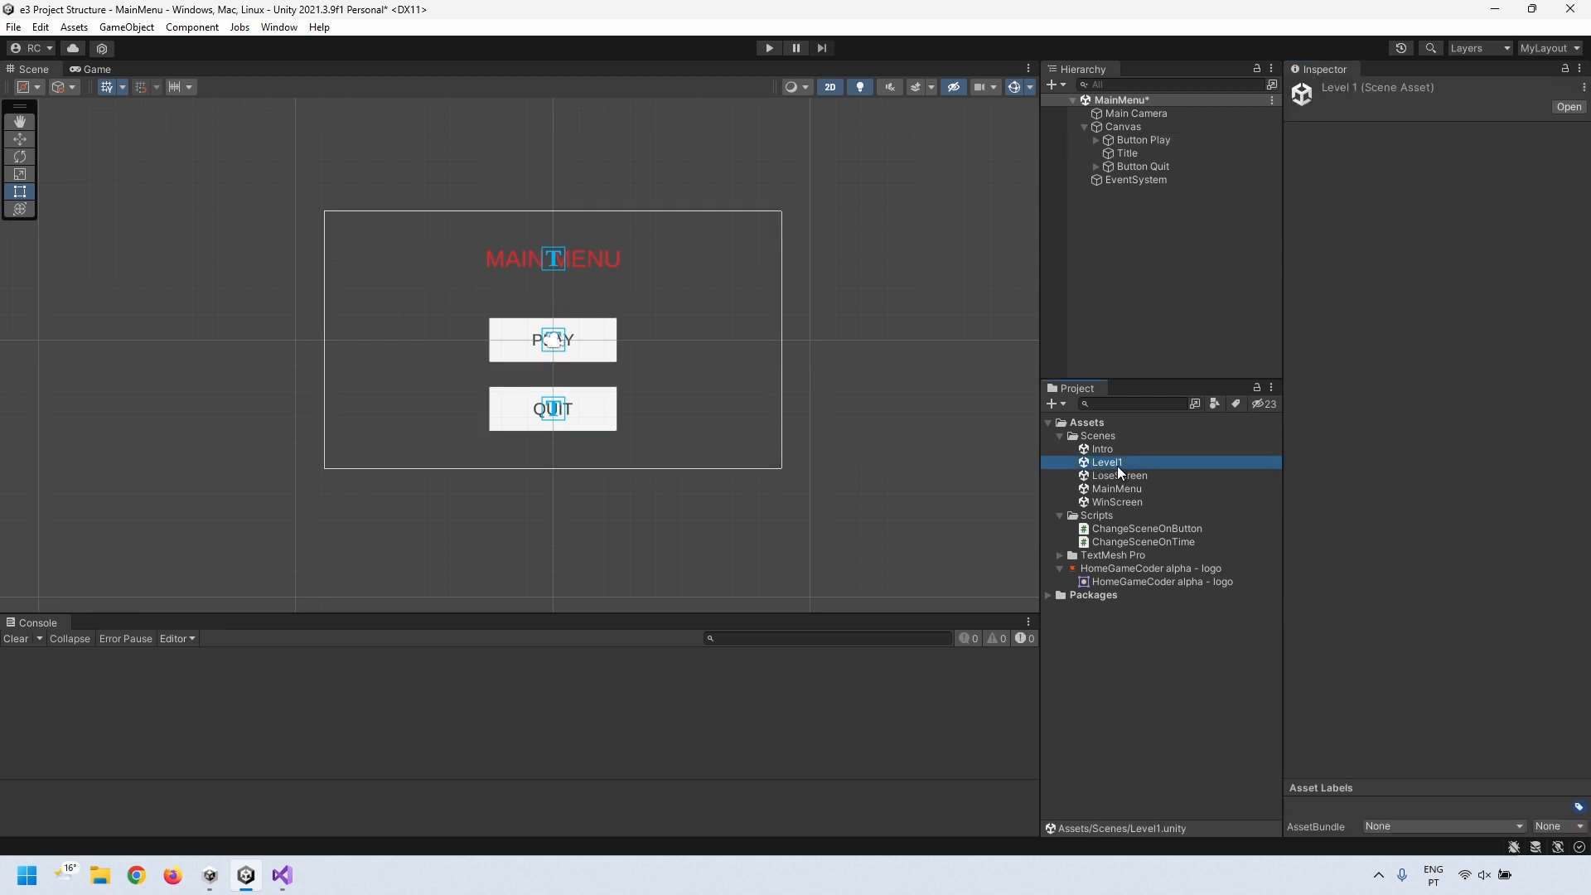
- Run the game from the MainMenu scene and test the scene change with the PLAY button
left_click(1131, 268)
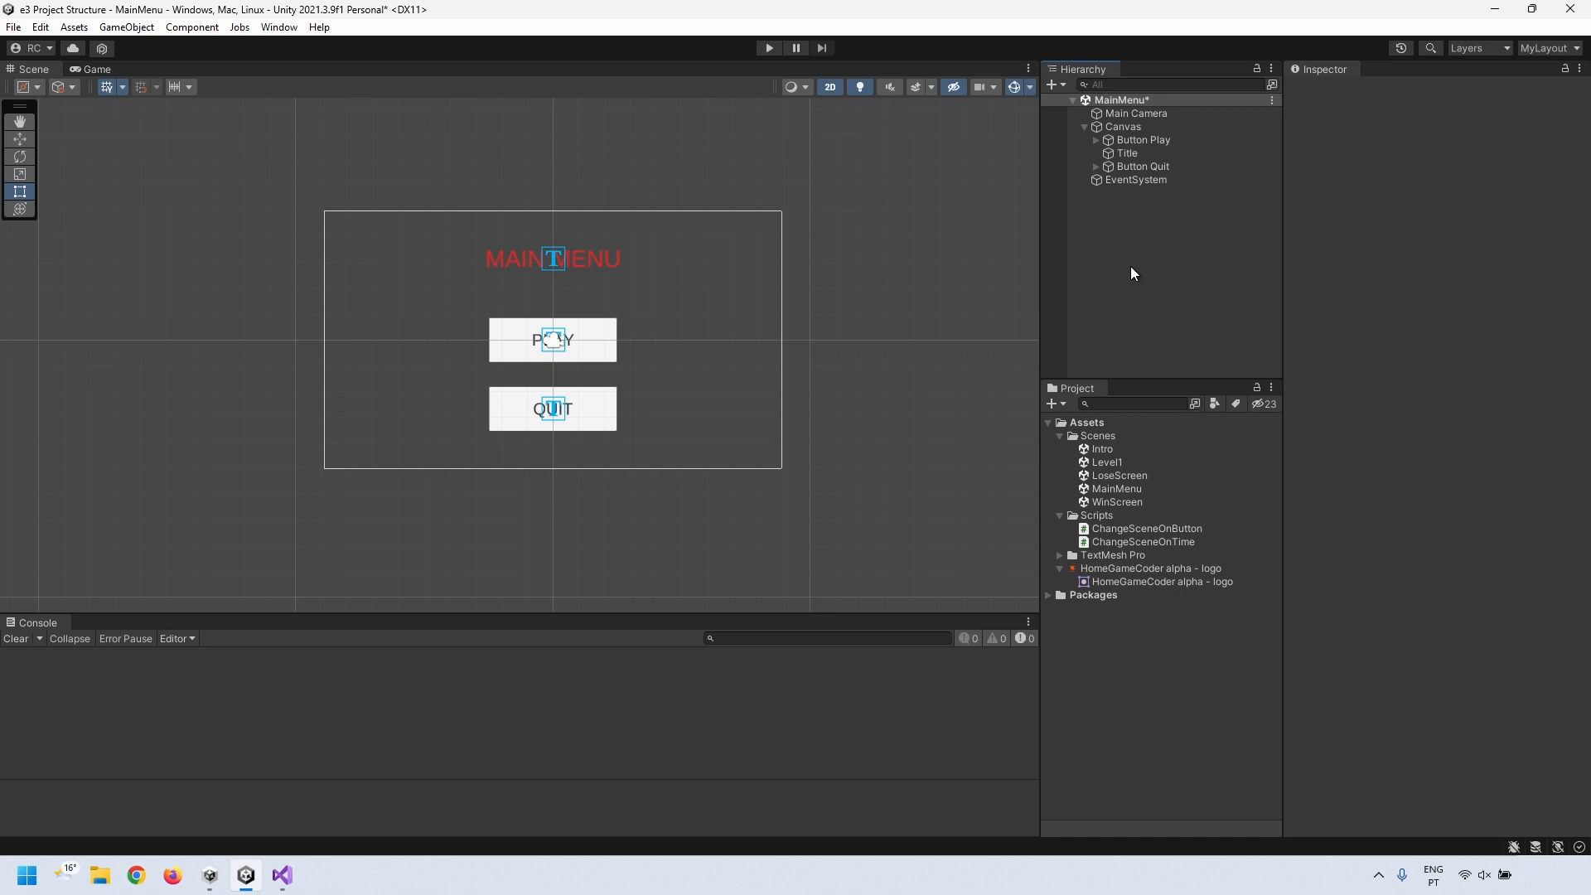
left_click(767, 47)
left_click(545, 346)
- Create a C# script named QuitOnButton in the Scripts folder
right_click(1096, 517)
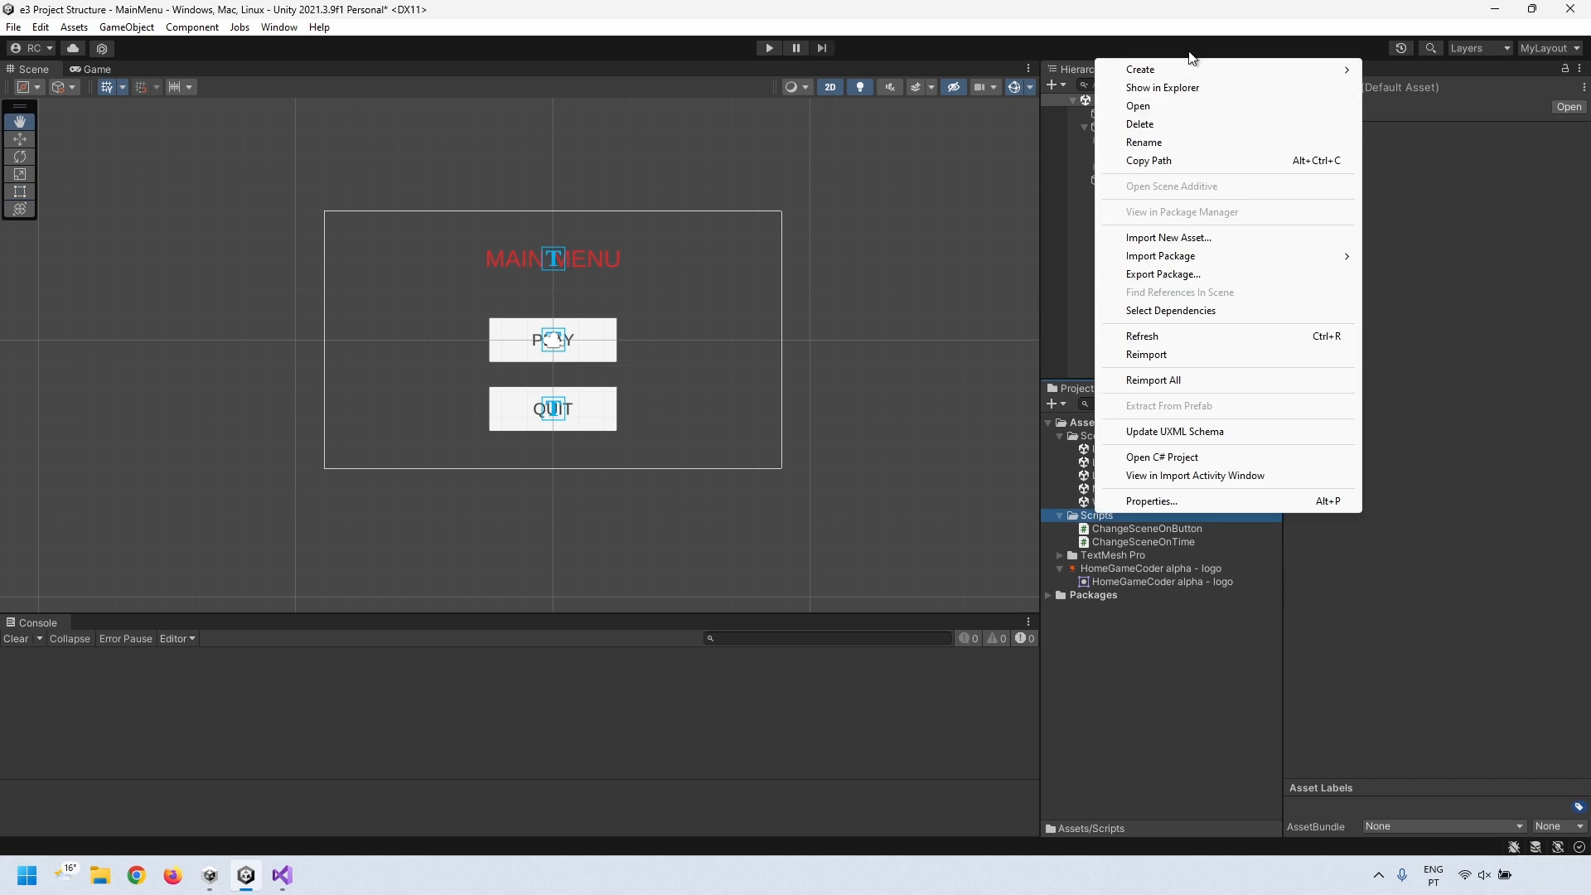
mouse_move(1189, 67)
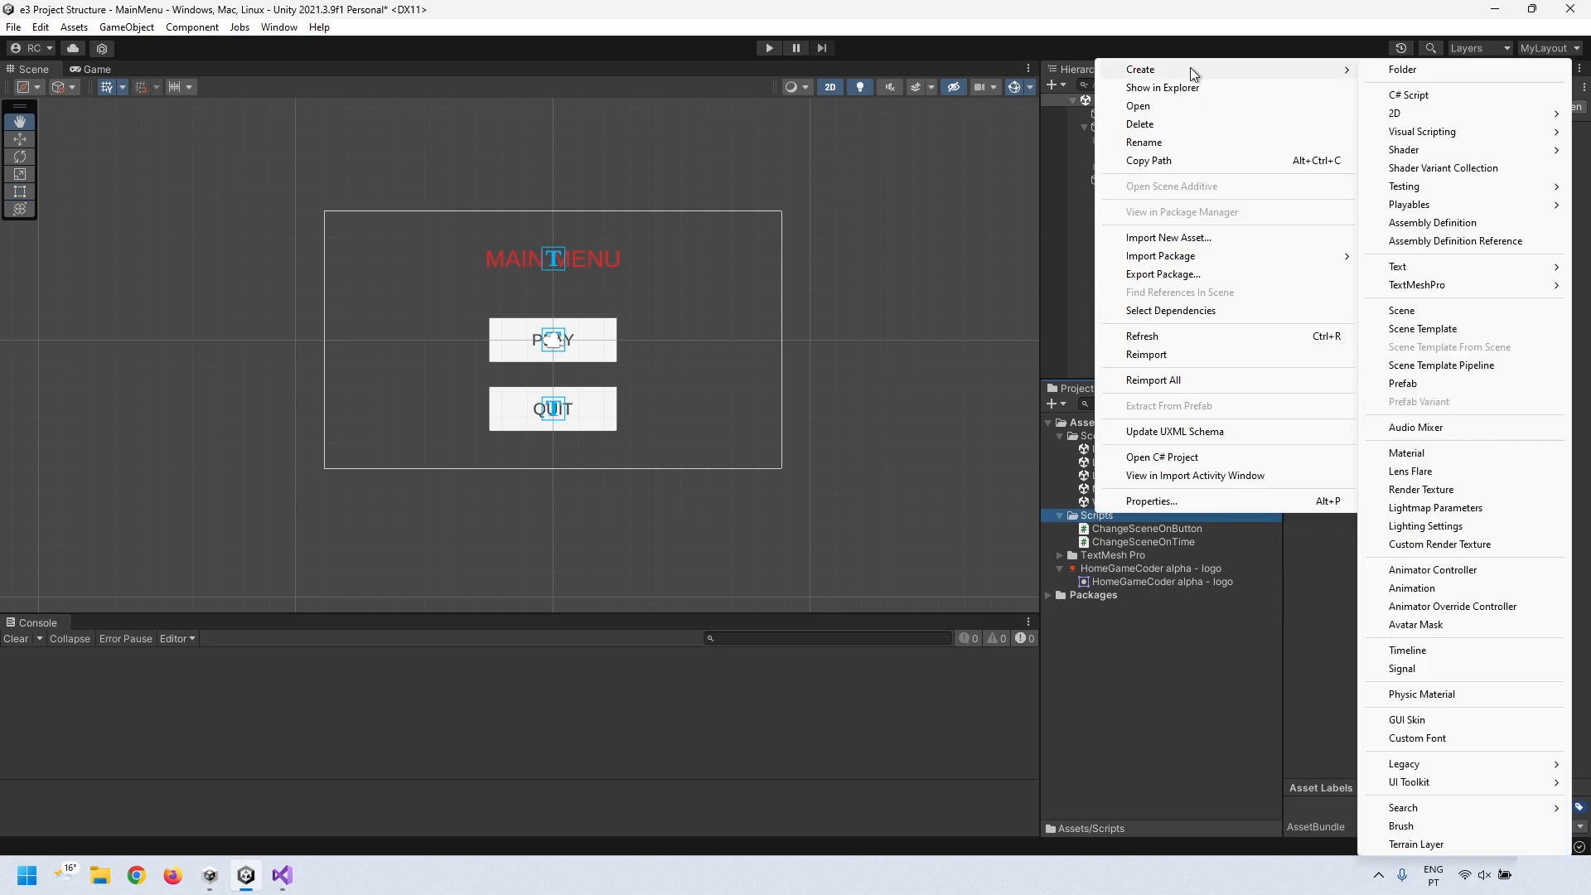
left_click(1440, 96)
type("QuitOnButton")
key("Return")
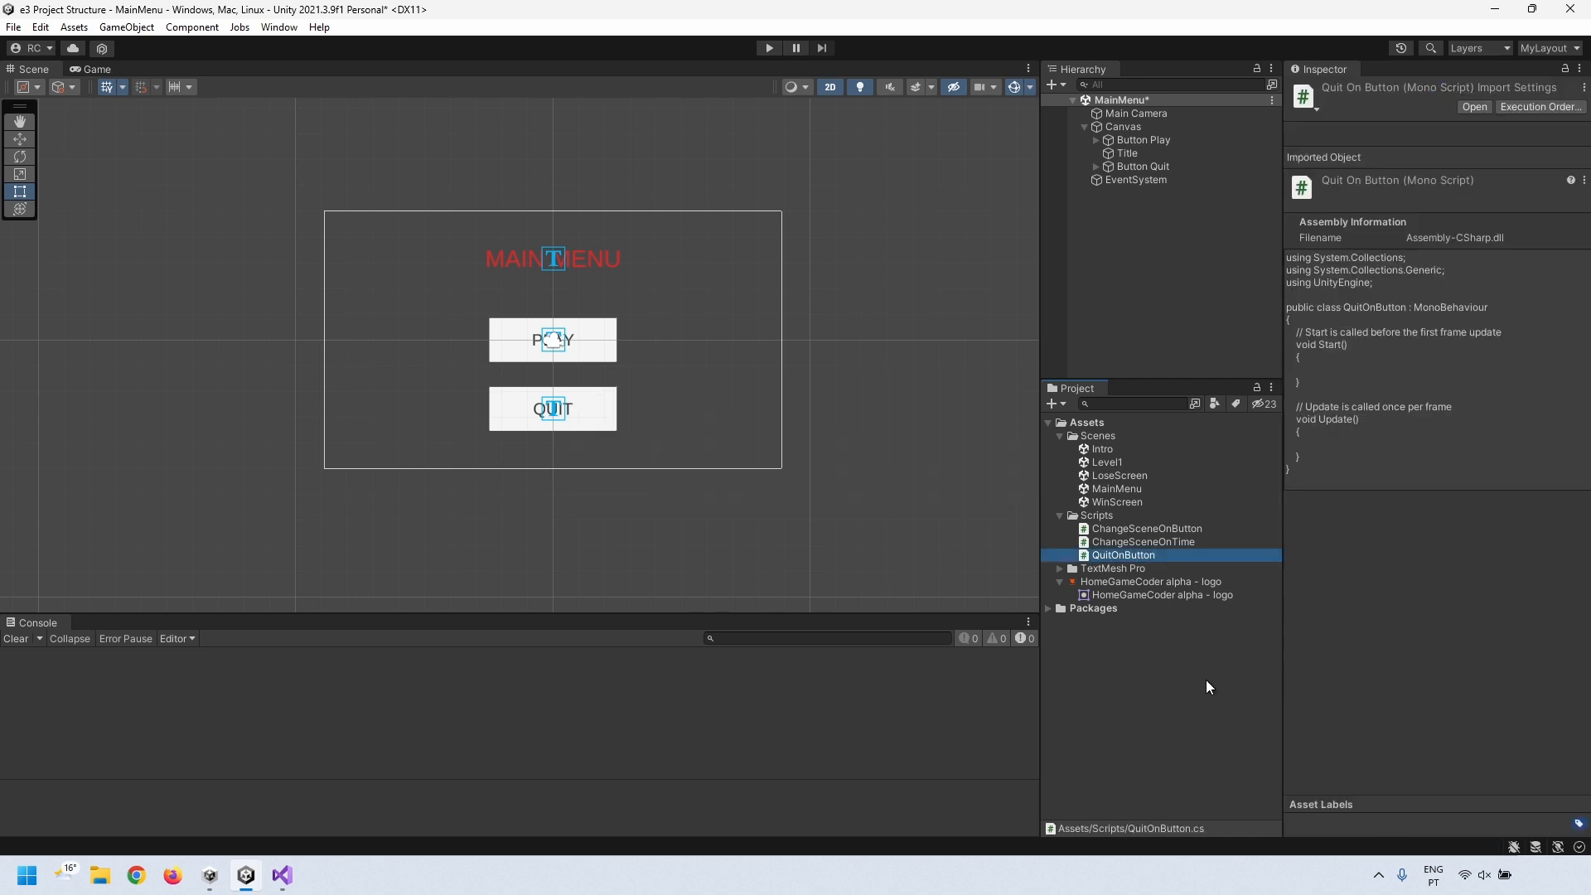
- Open the QuitOnButton script and delete its default Start and Update methods with their comments
double_click(1145, 554)
left_click(212, 505)
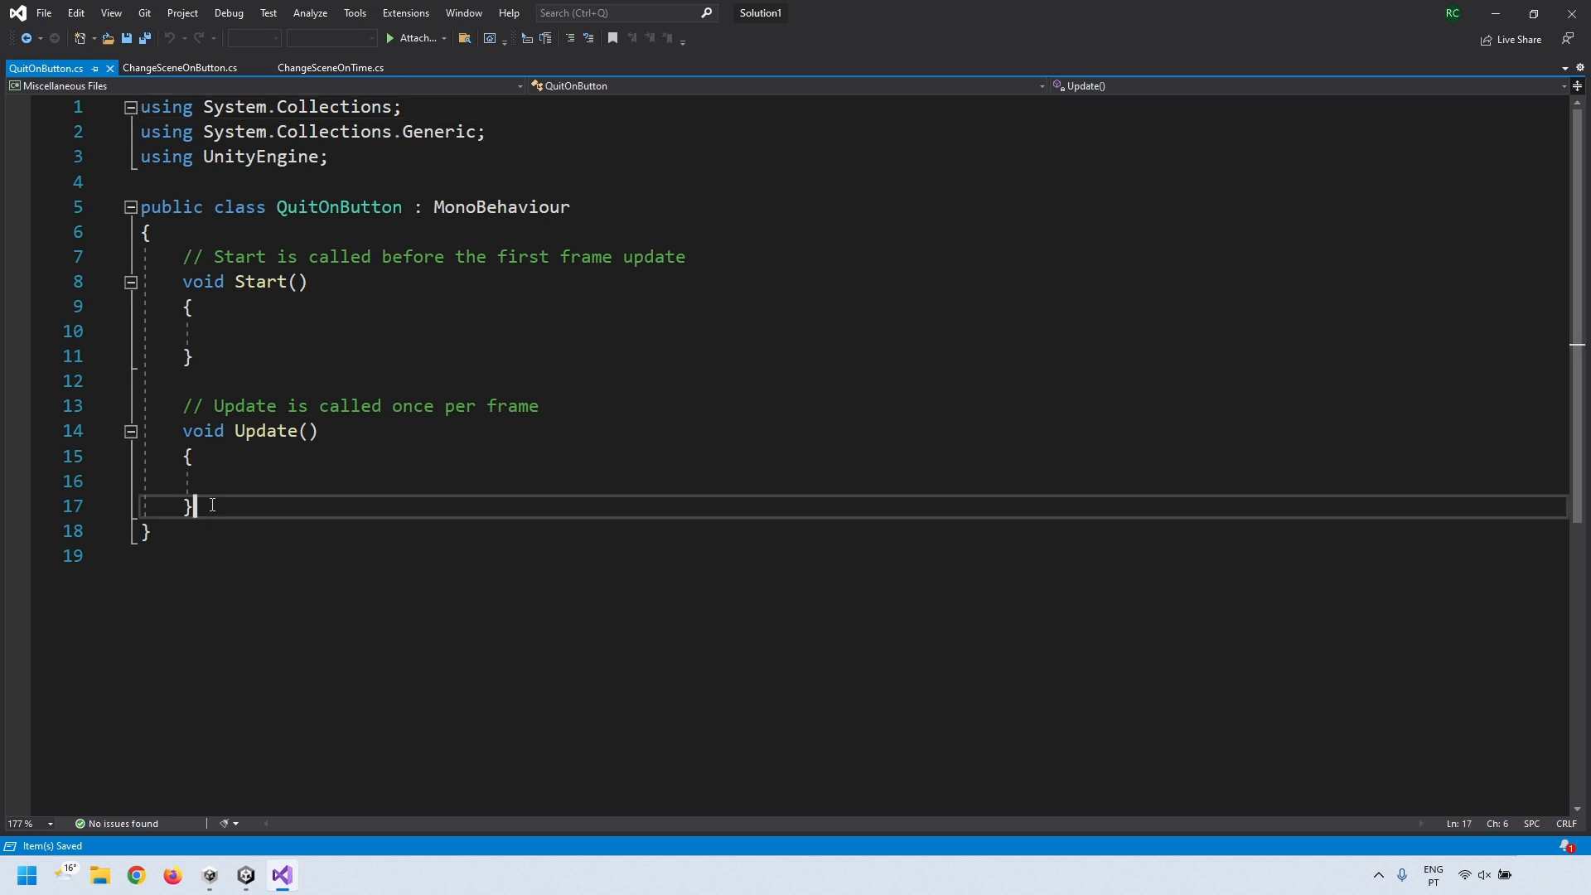
left_click_drag(212, 505, 91, 264)
key("Delete")
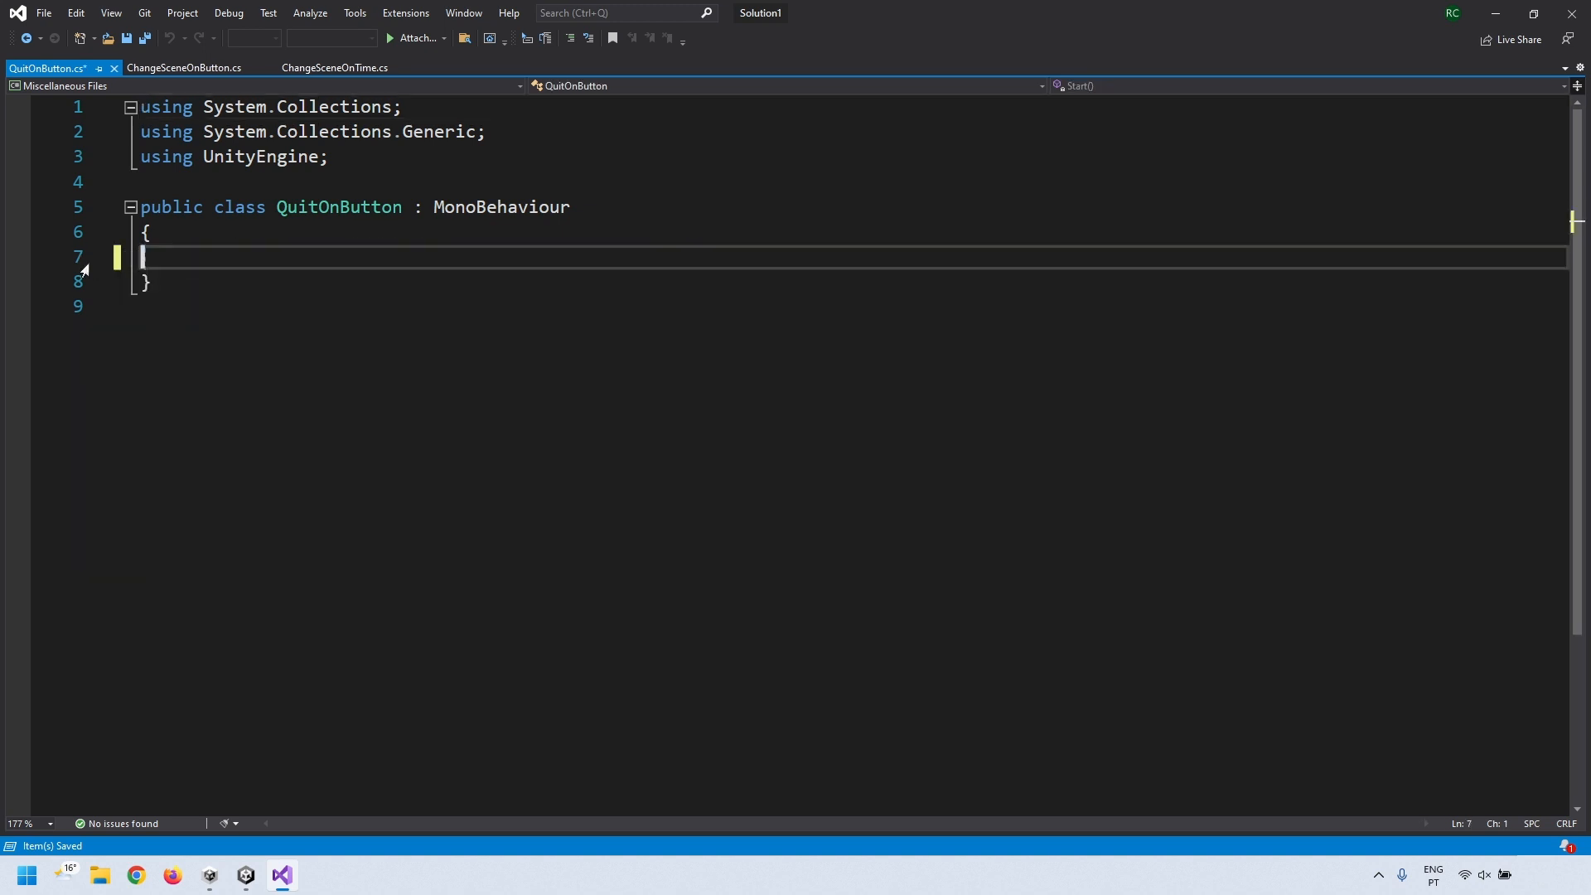
- Add a public void OnButtonQuitGame() method that calls Application.Quit() to the QuitOnButton class and save the script
key("Return")
type("p")
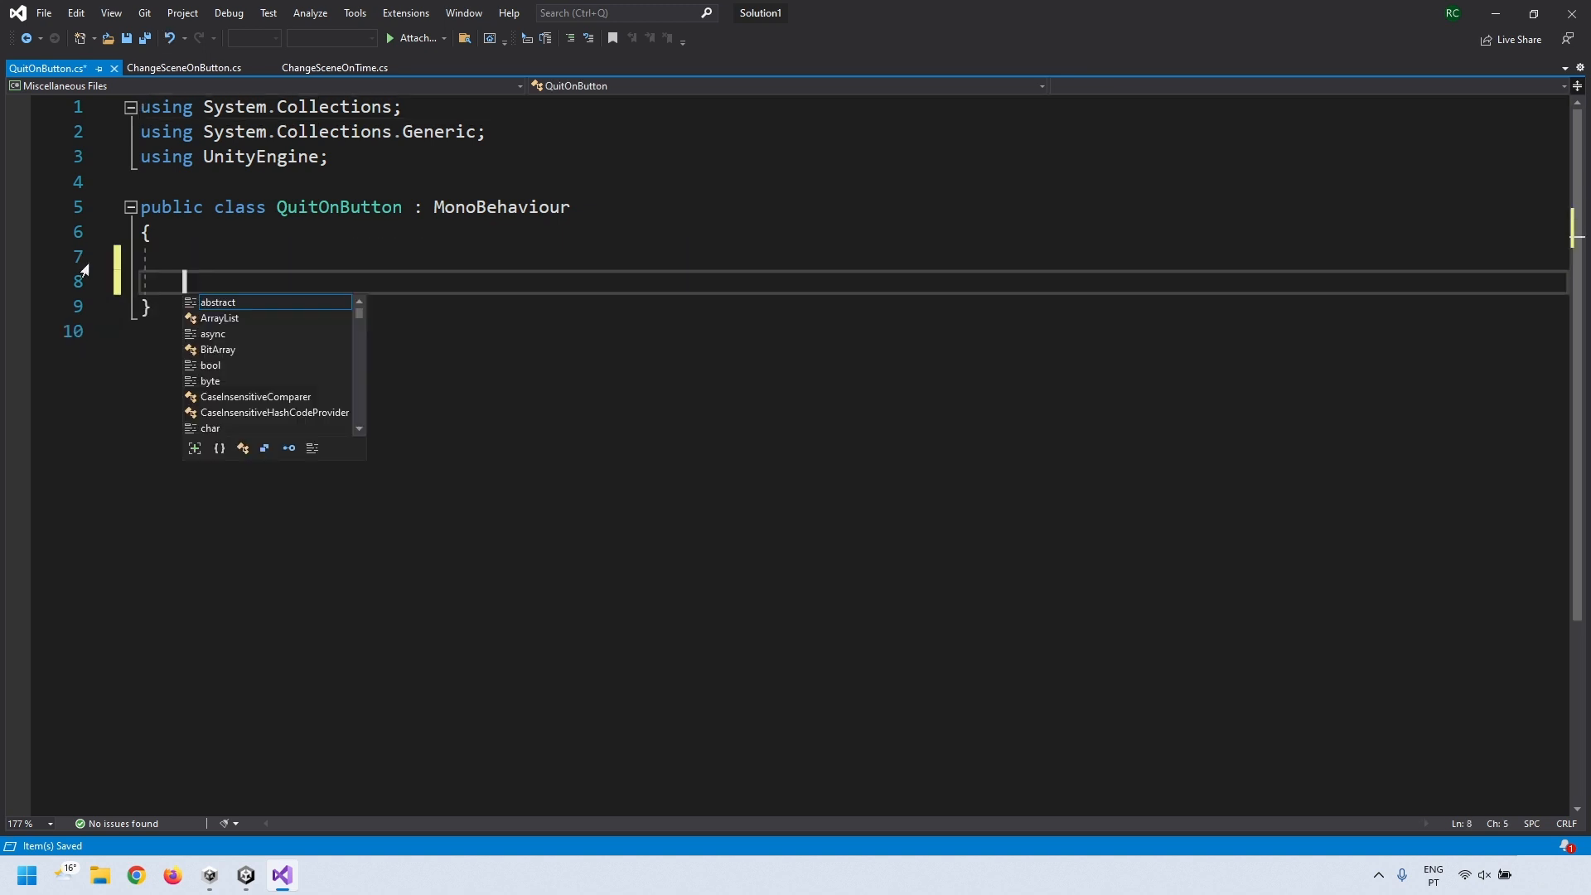
type("ublic")
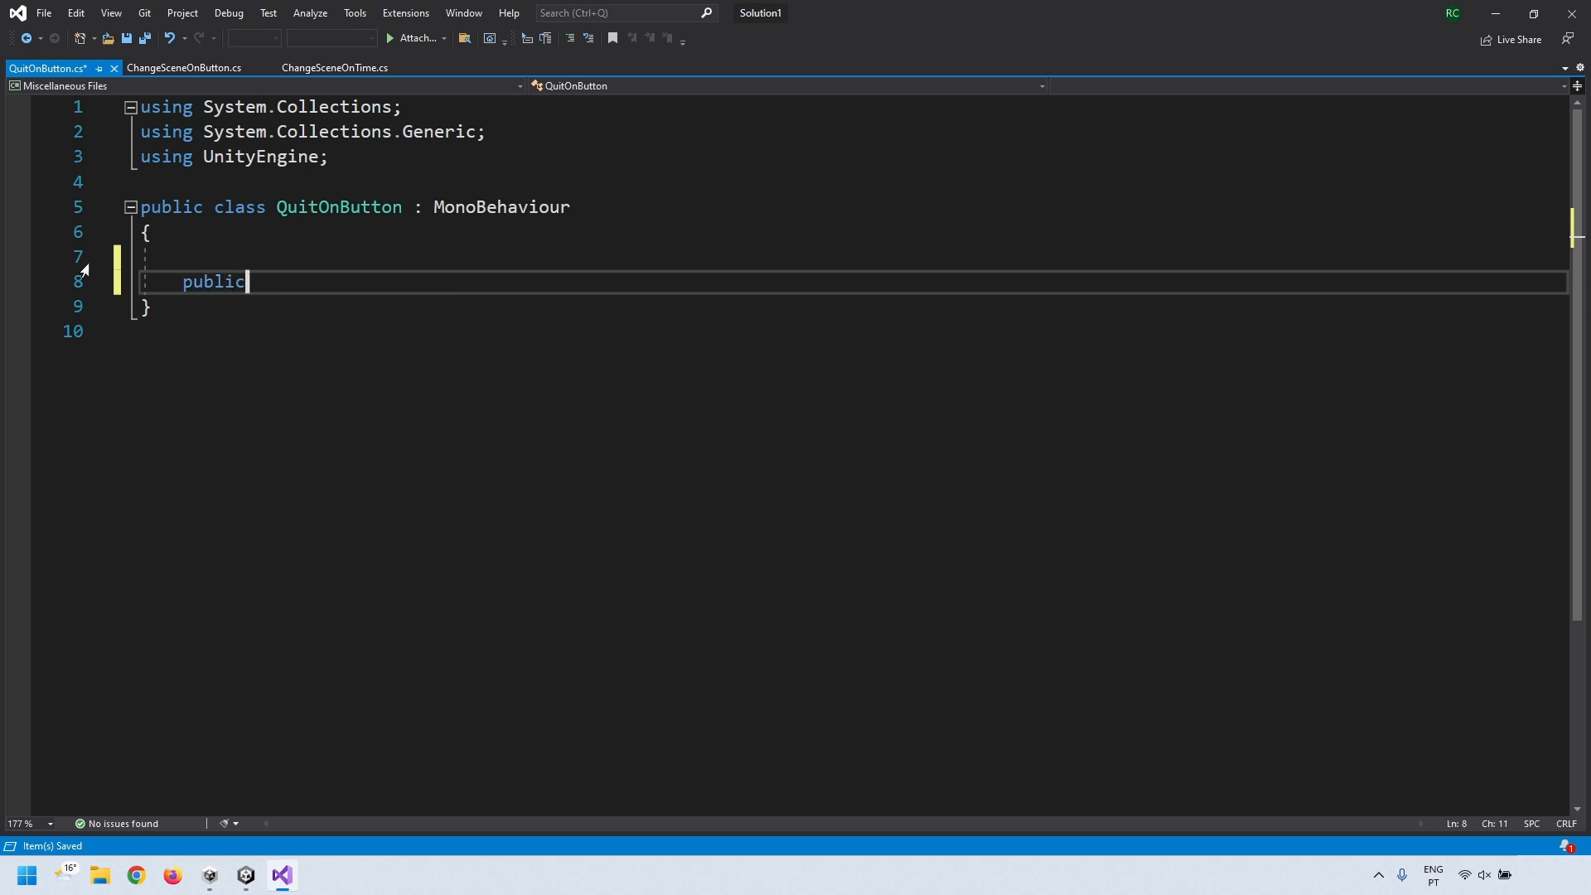
type(" void OnButtonQuitGame()")
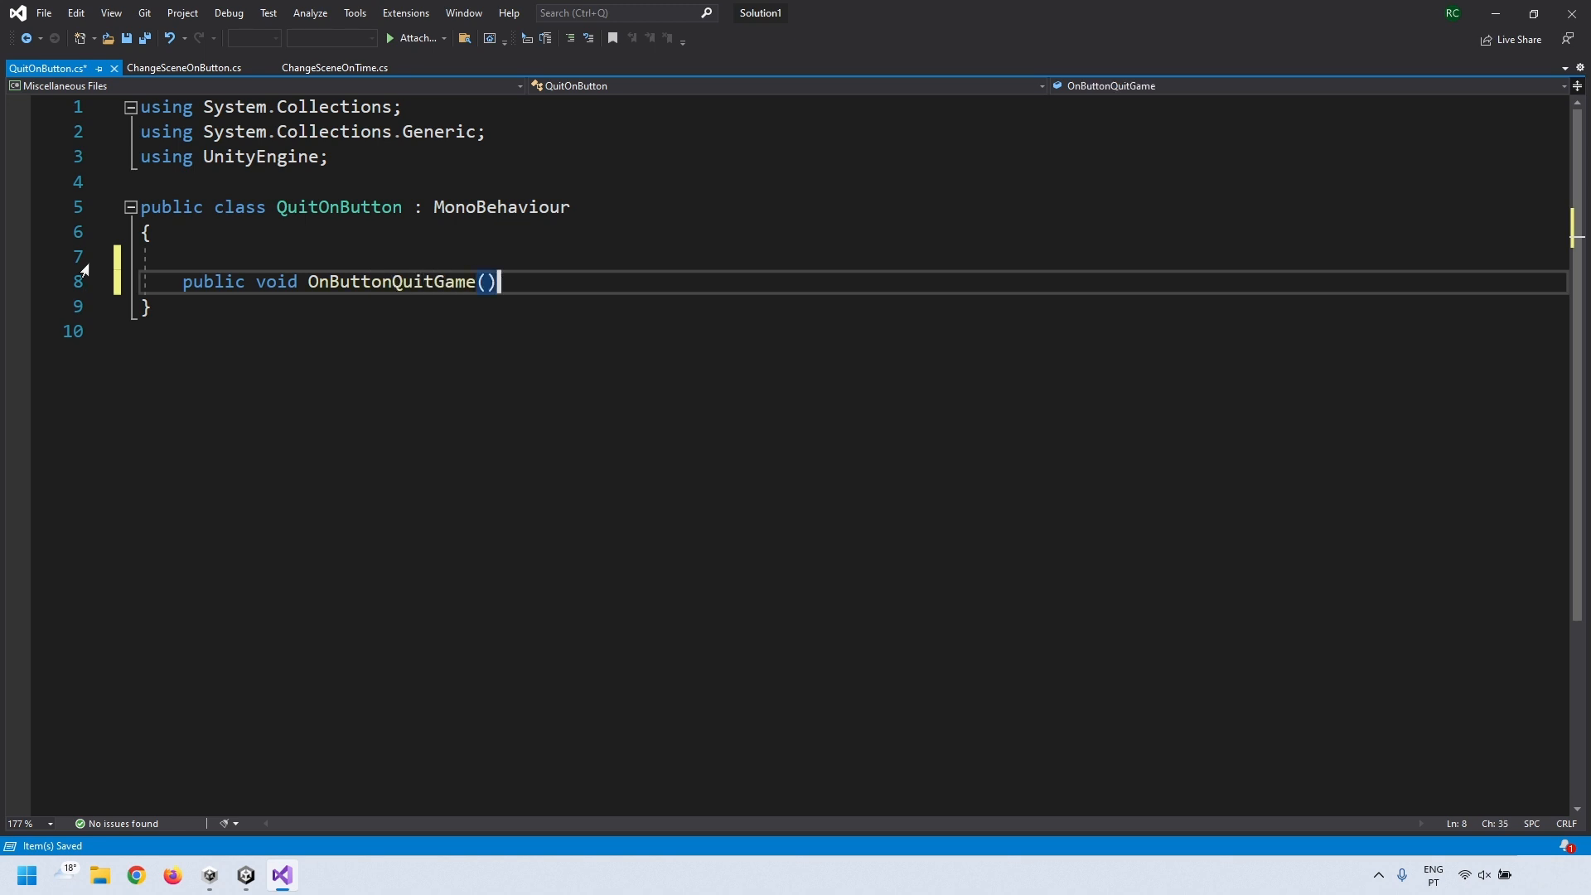
key("Return")
type("[")
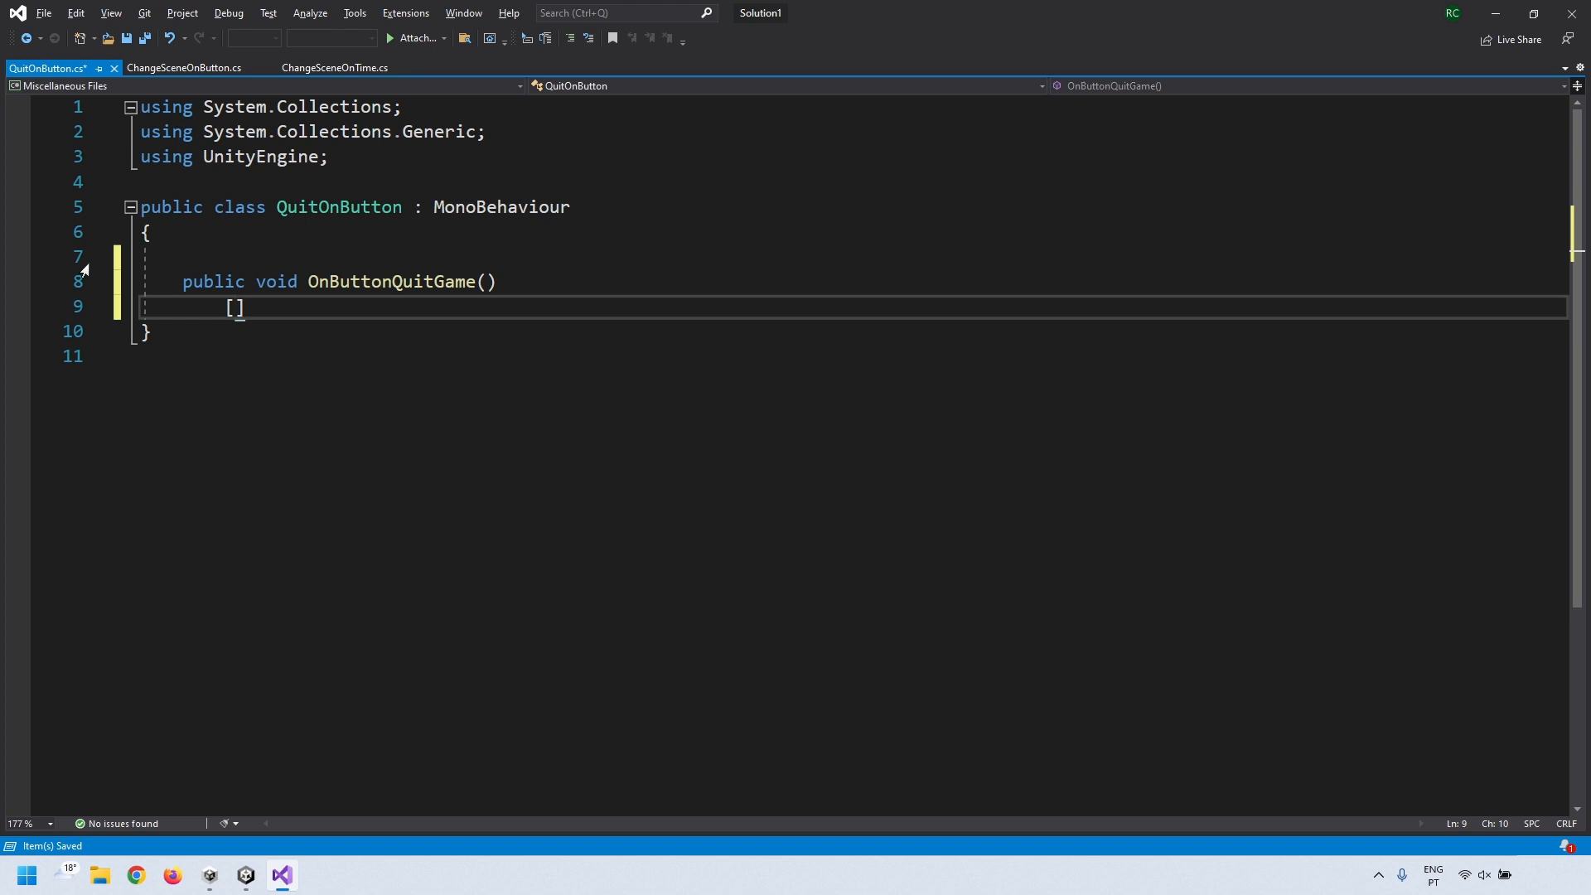
key("BackSpace")
type("{")
key("Return")
type("Application.Quit();")
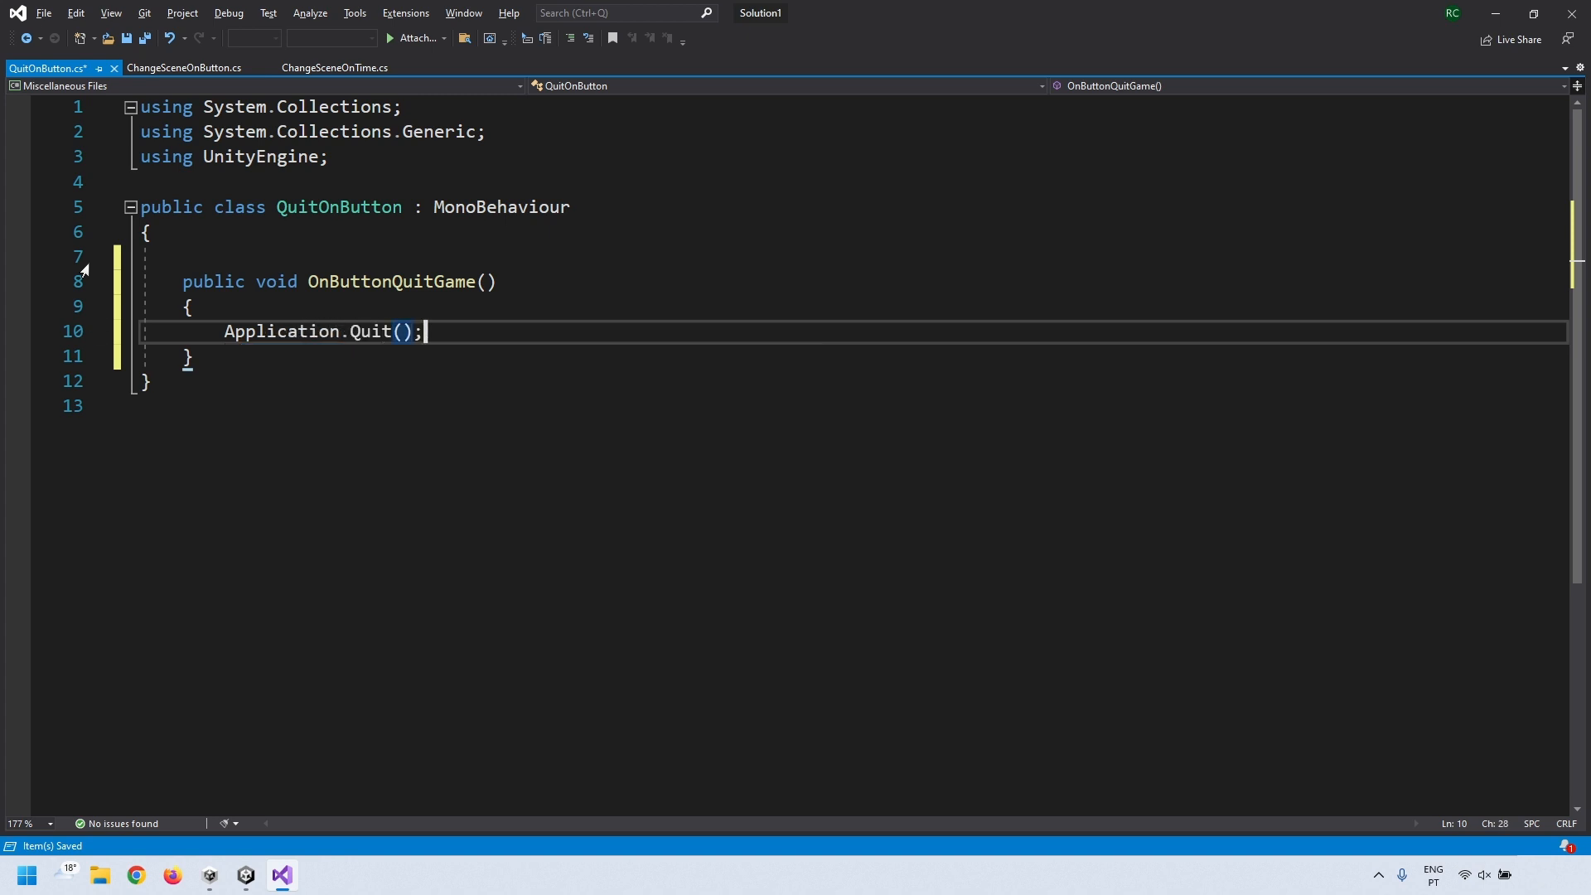
key("ctrl+s")
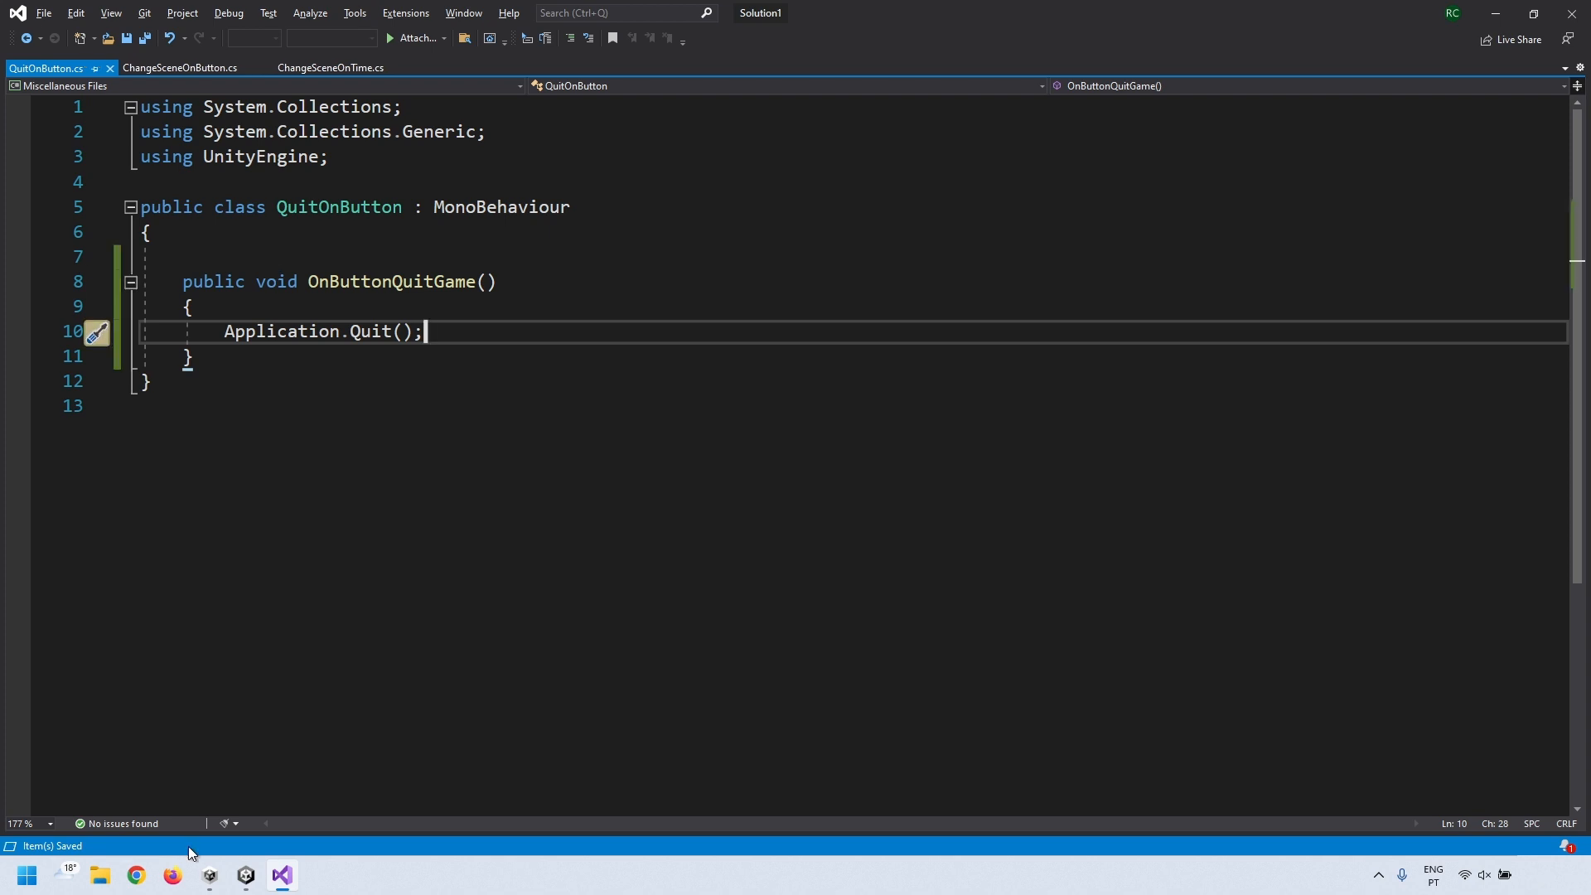
- Switch to Unity and attach the QuitOnButton script to the Button Quit object
left_click(246, 875)
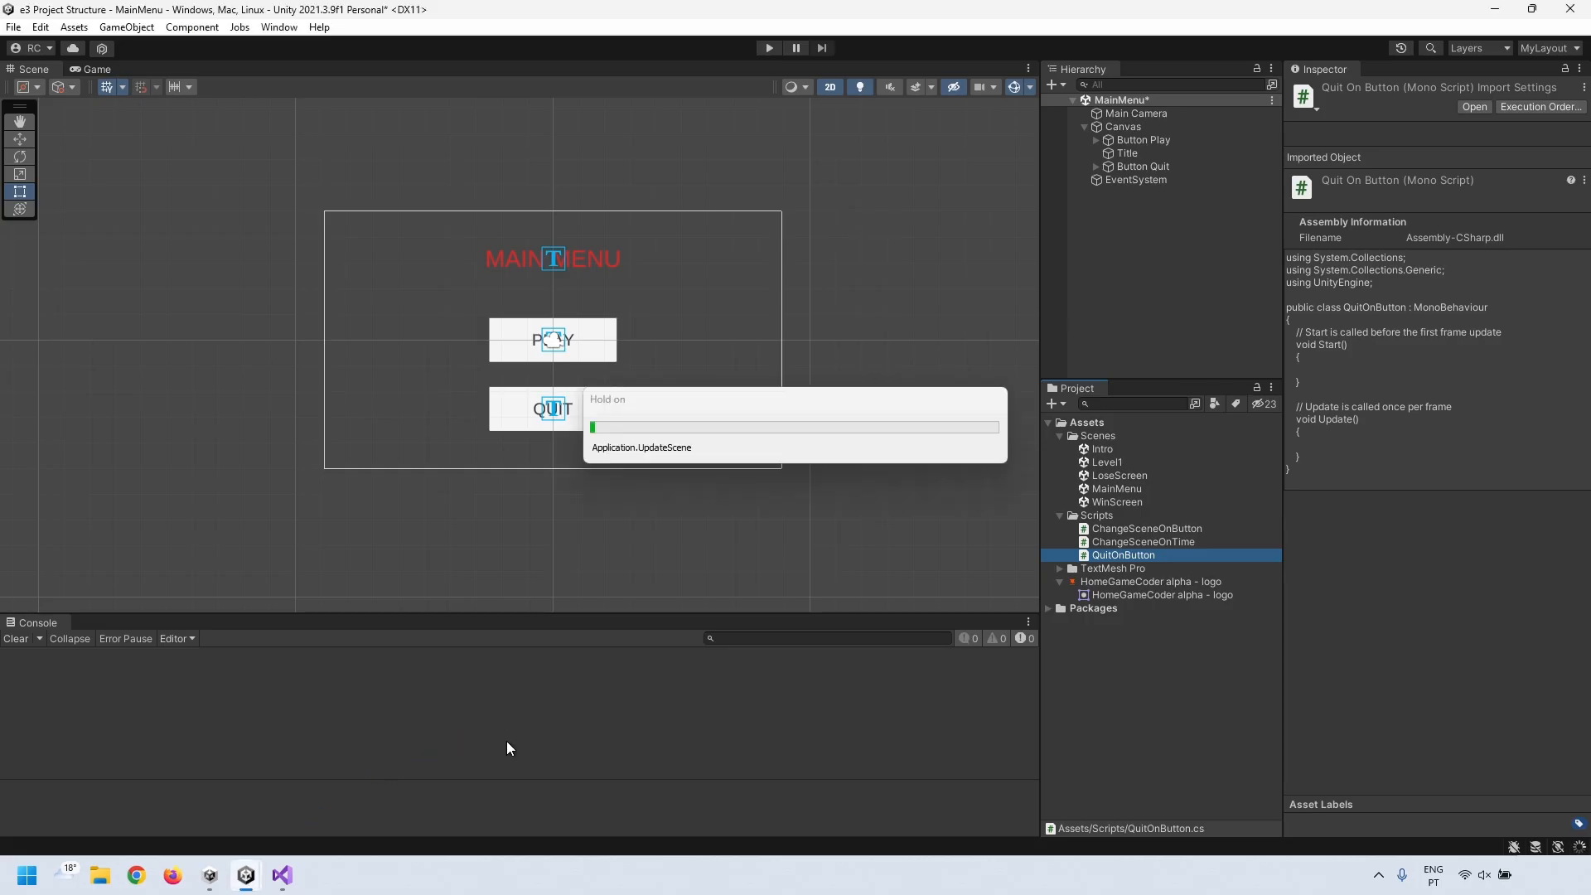
left_click_drag(1141, 555, 1162, 168)
left_click(1161, 167)
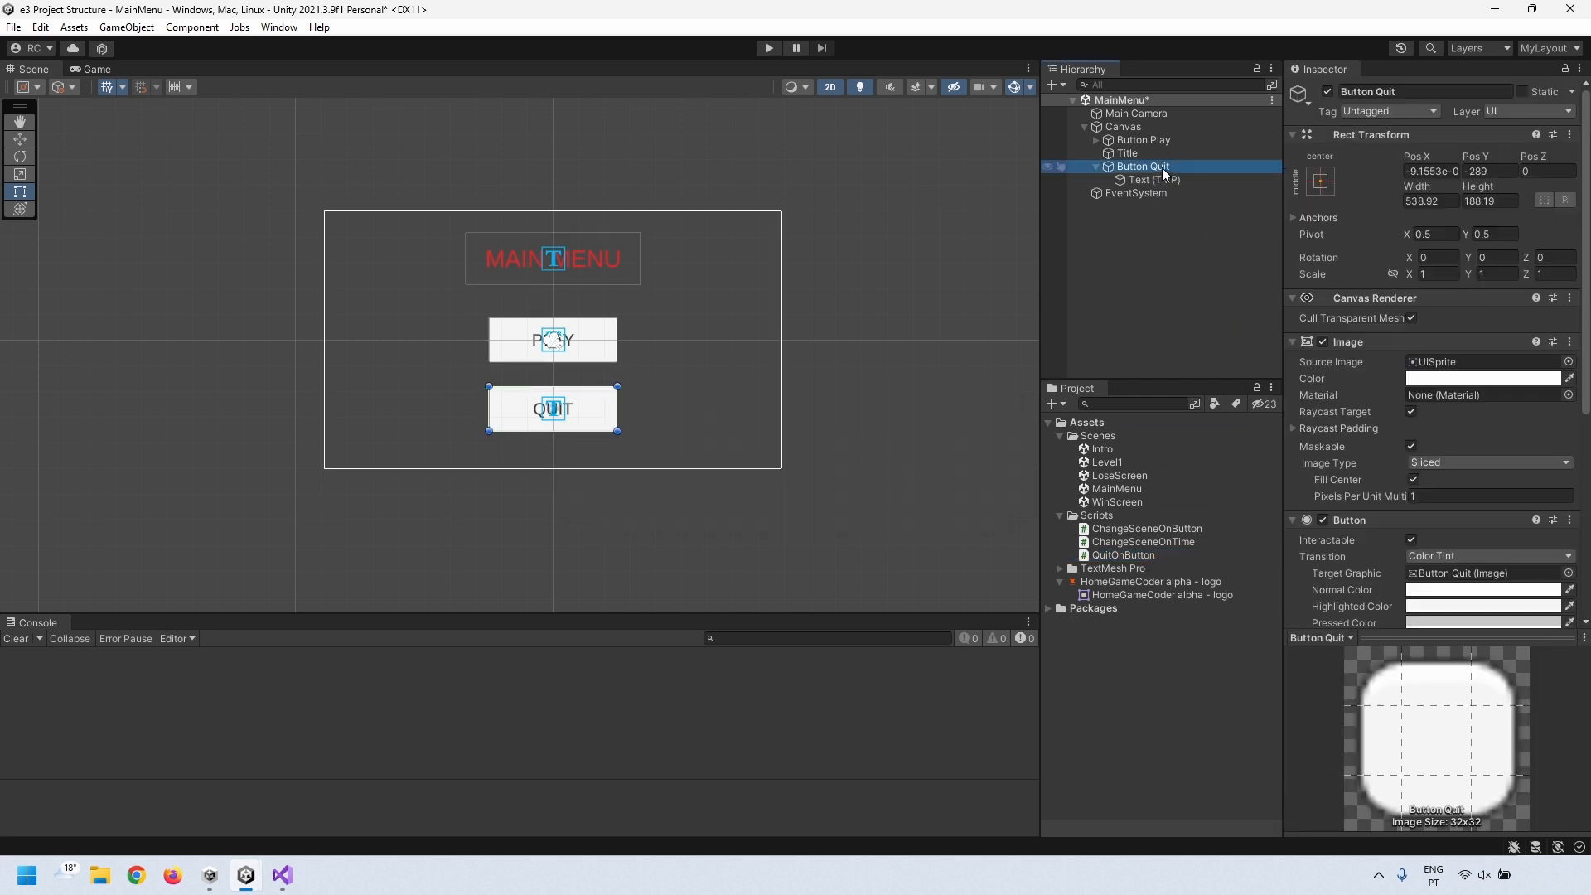
- Add an On Click event to Button Quit that references its QuitOnButton component and calls OnButtonQuitGame ()
left_click_drag(1585, 257, 1568, 522)
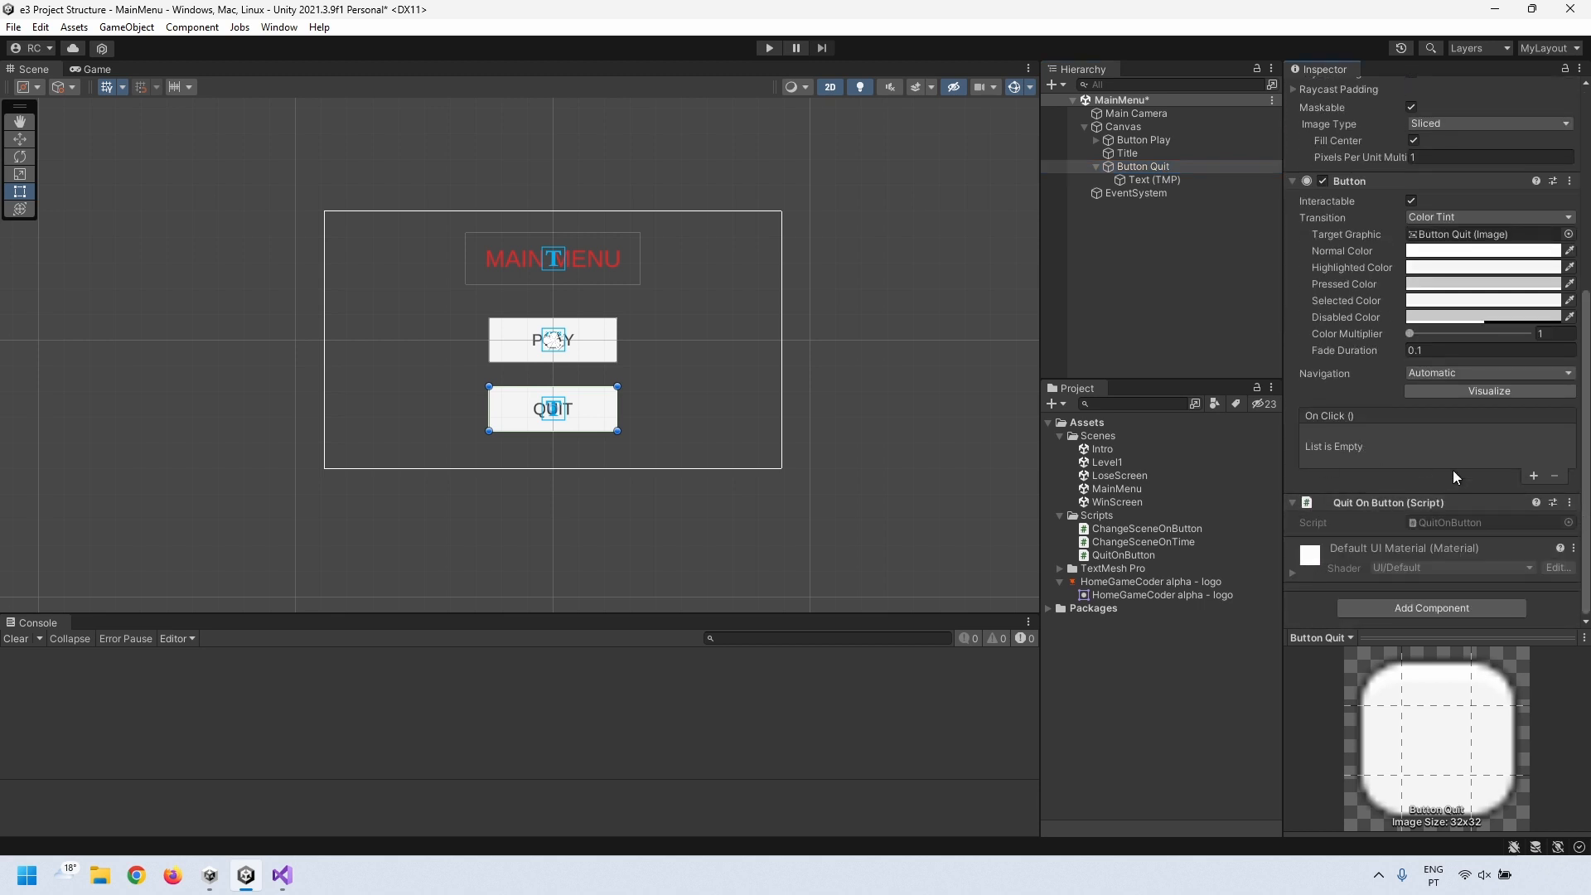
left_click(1533, 477)
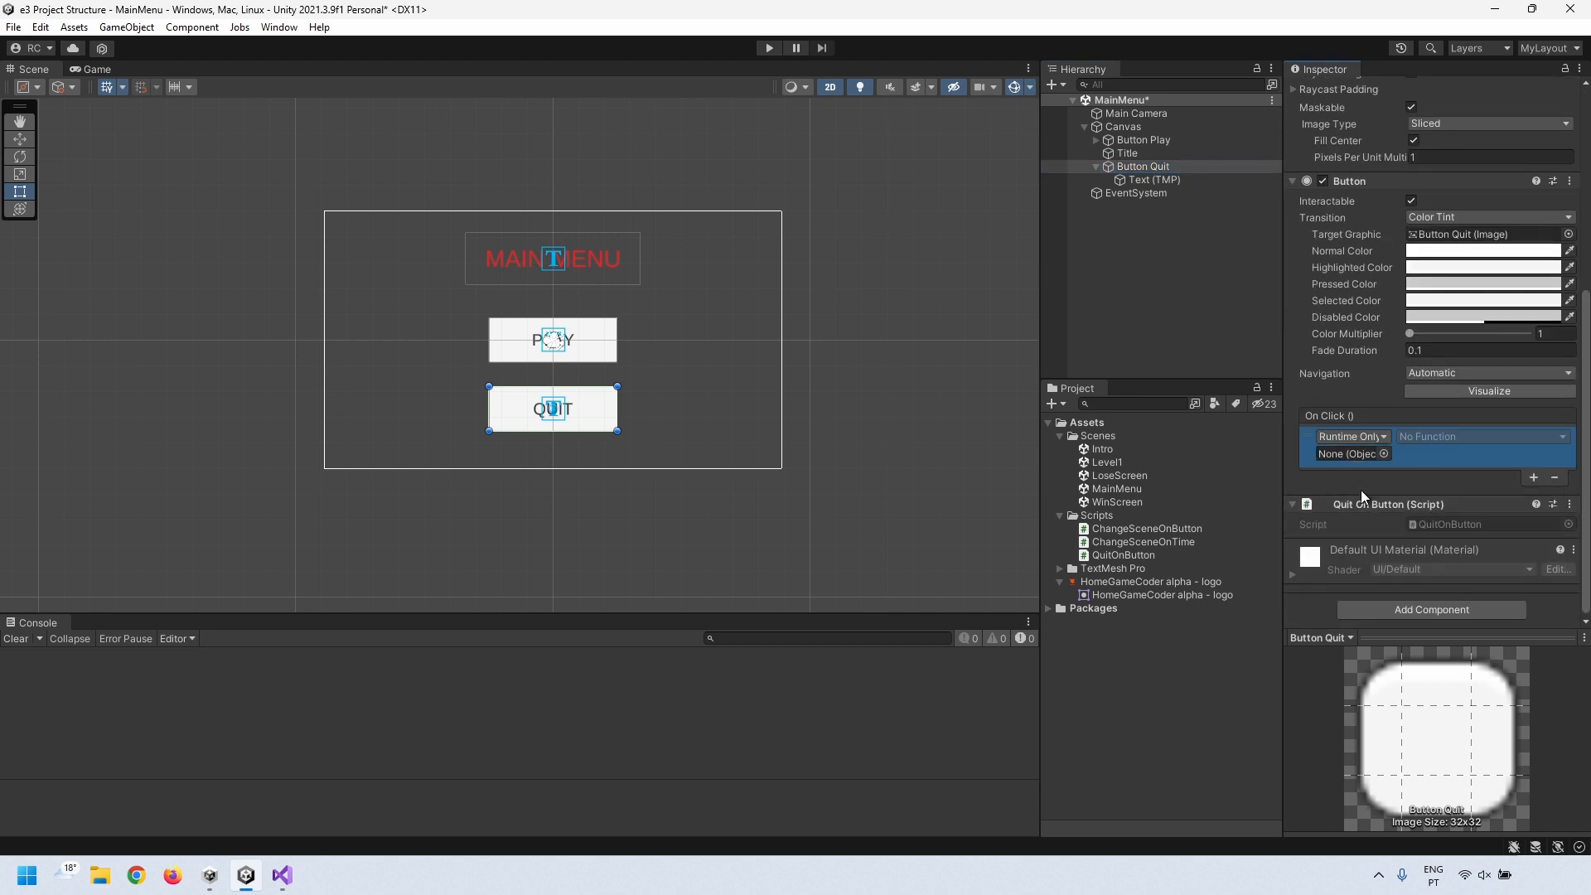
left_click_drag(1364, 503, 1355, 455)
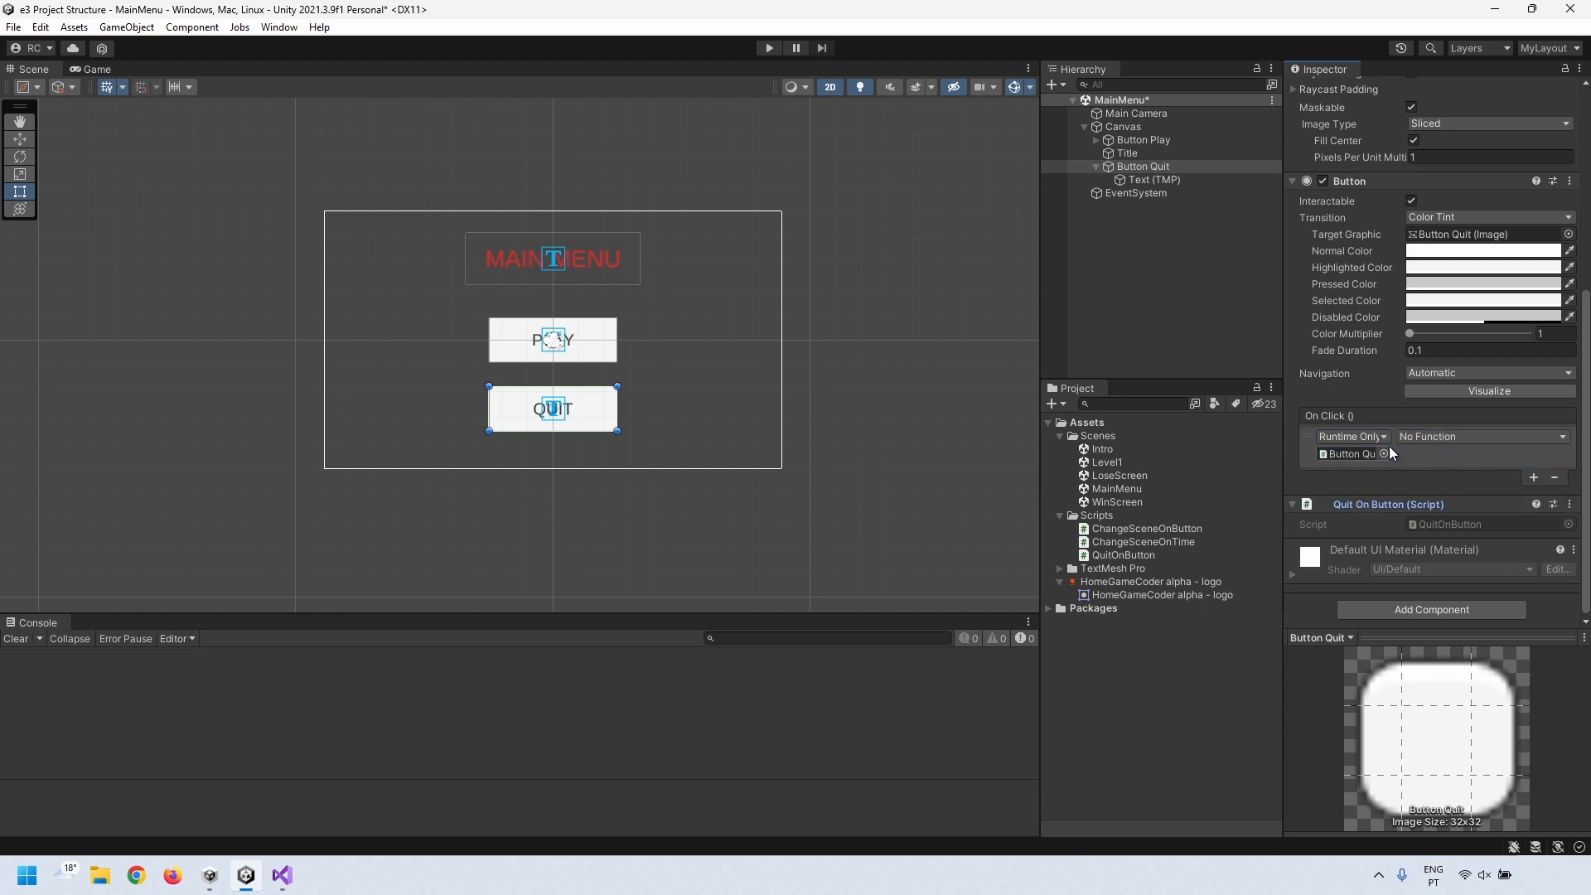
left_click(1418, 438)
mouse_move(1446, 574)
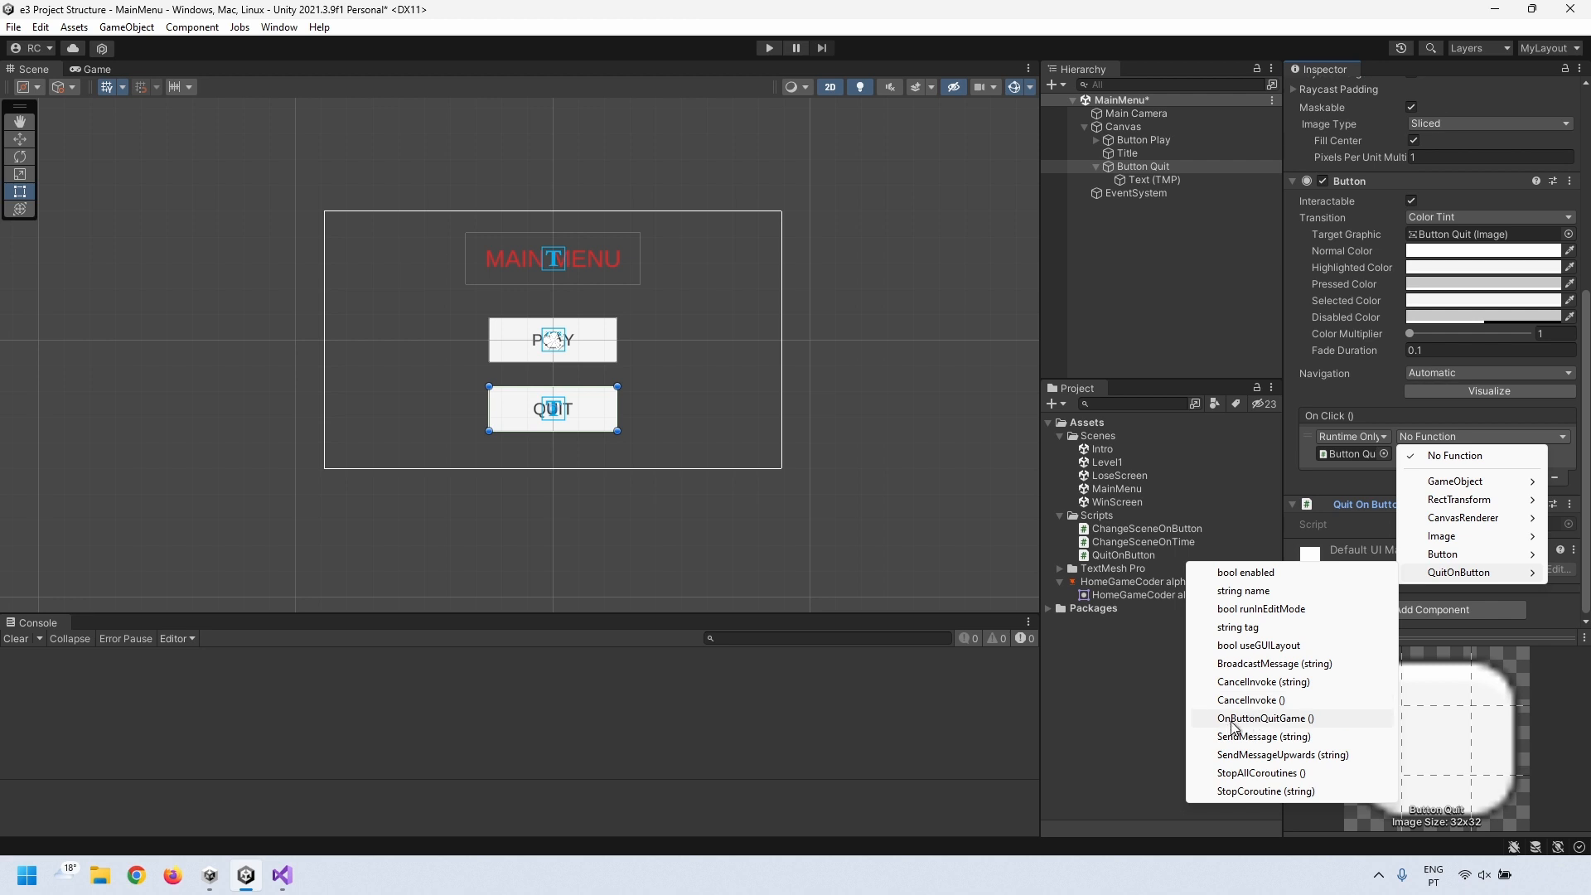
left_click(1265, 718)
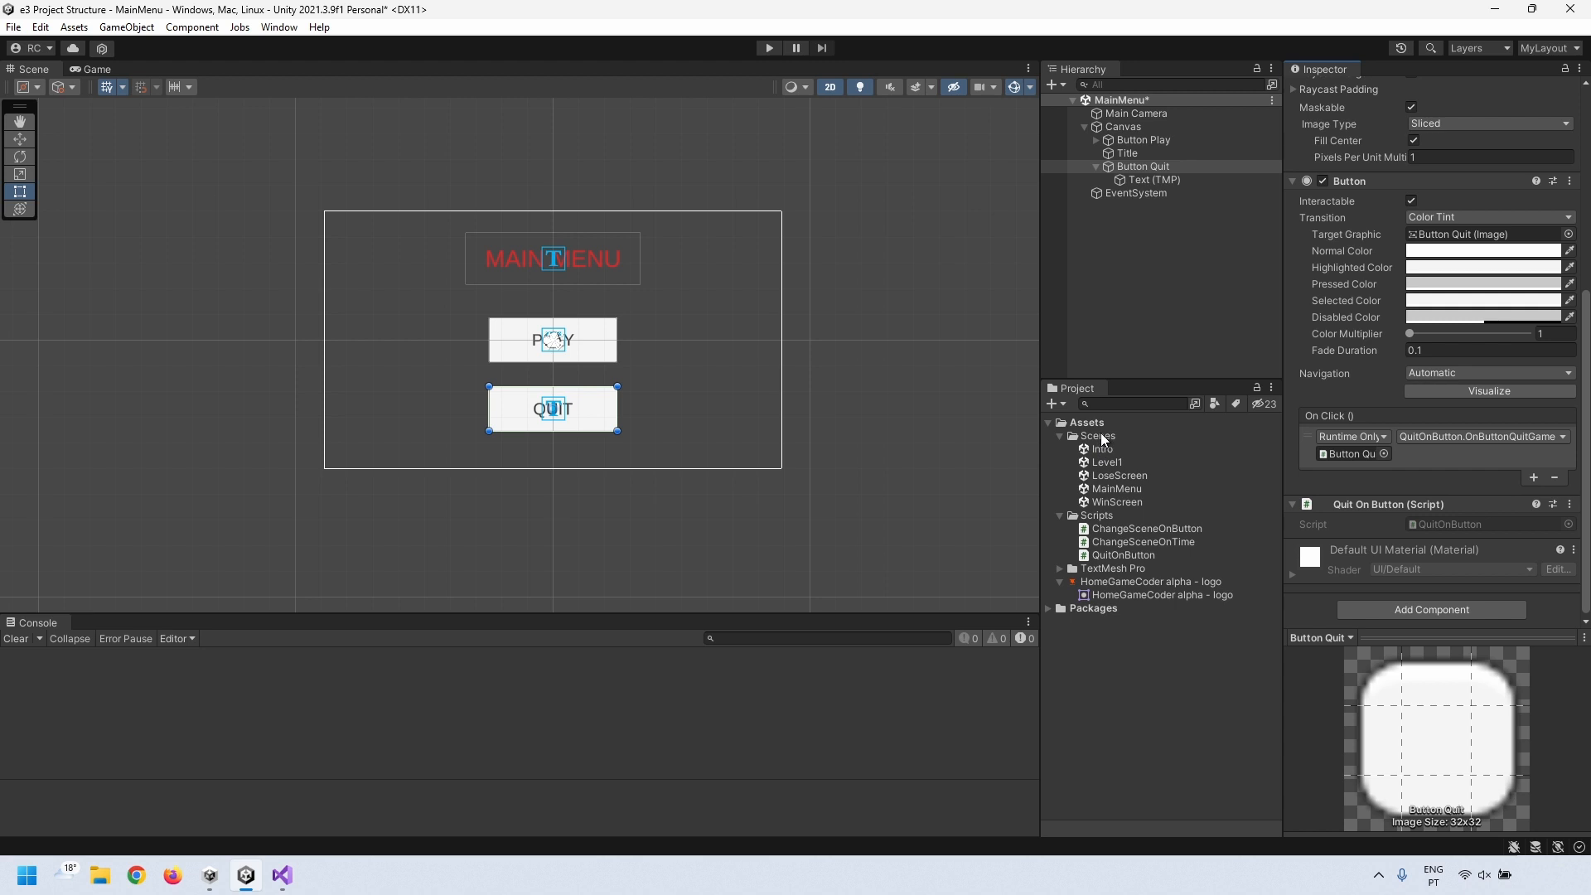
- Create a C# script named GameCore in the Scripts folder
left_click(1105, 515)
right_click(1106, 516)
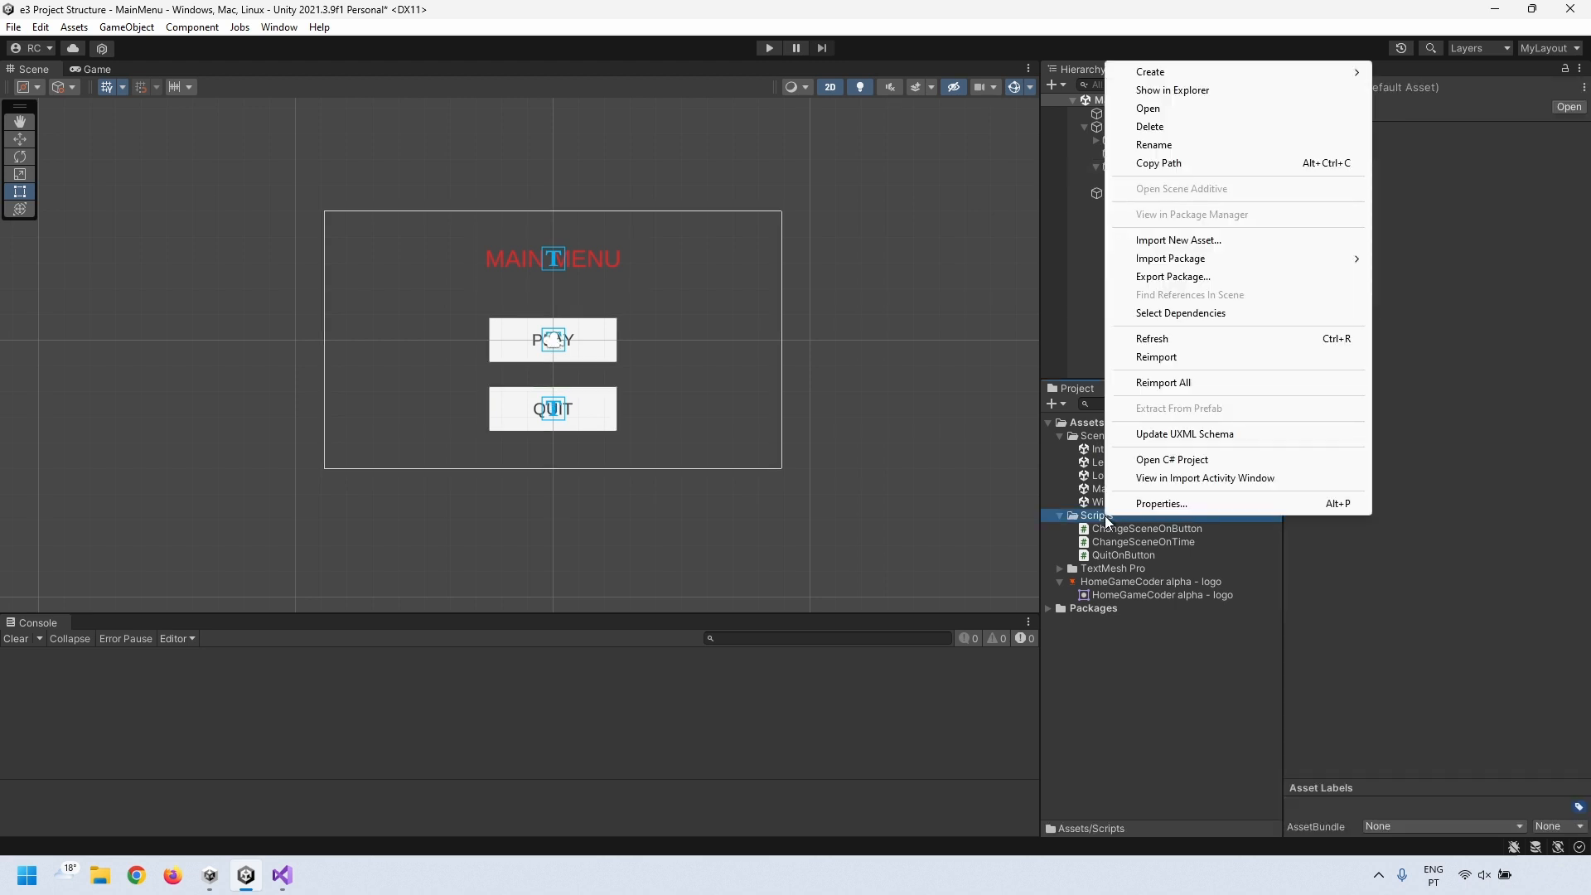
mouse_move(1165, 71)
left_click(1463, 91)
type("GameCore")
key("Return")
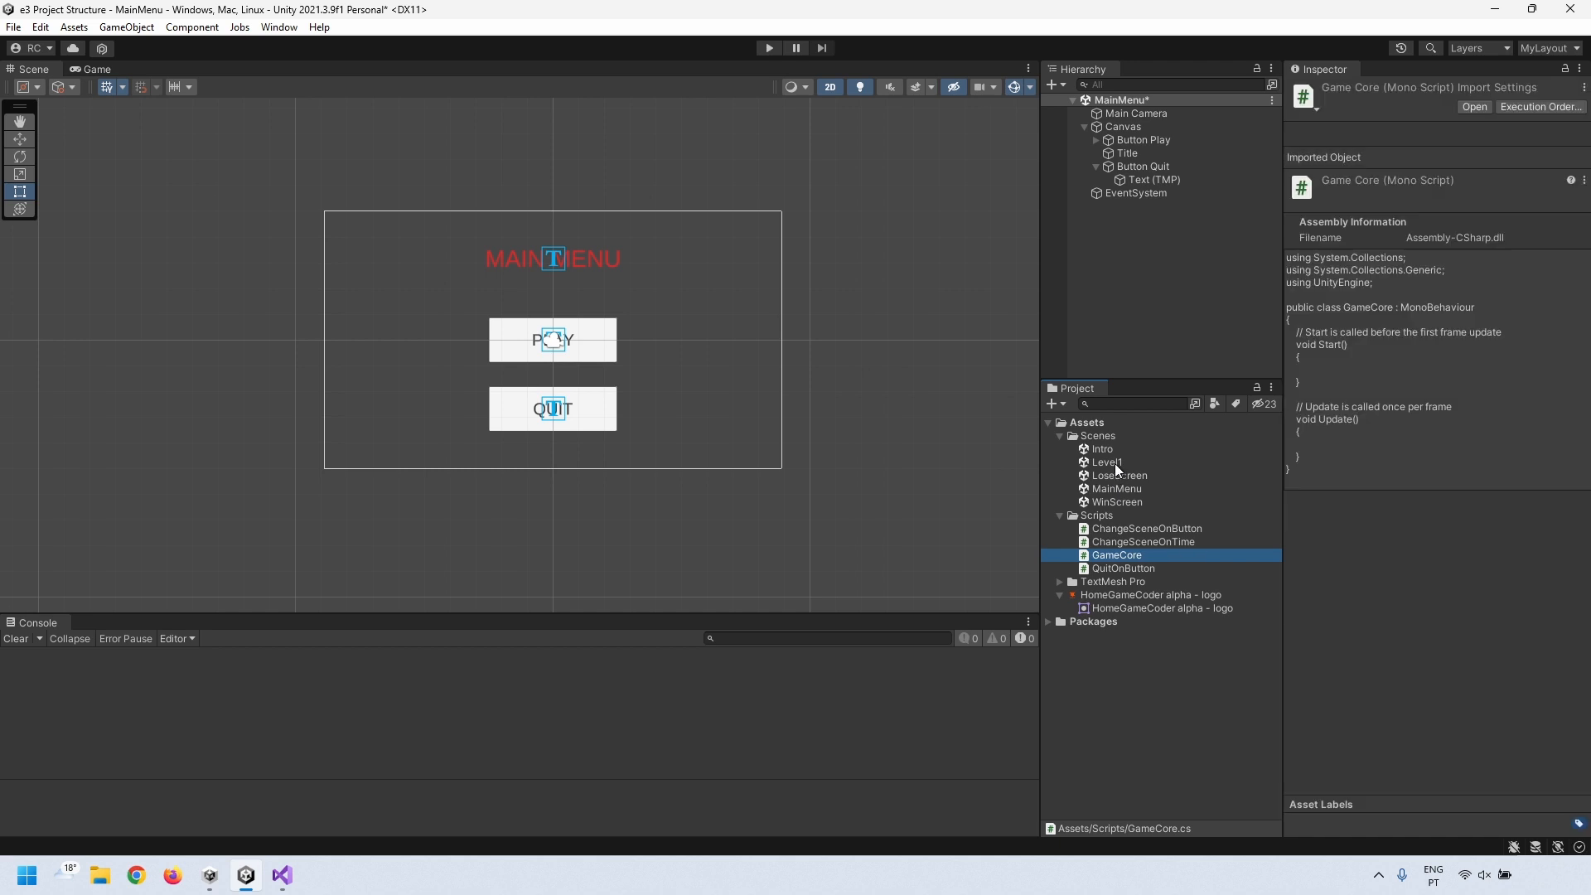
- Open the Level1 scene, saving MainMenu's changes, and create an empty object named GameCore as the first object in its hierarchy
double_click(1115, 464)
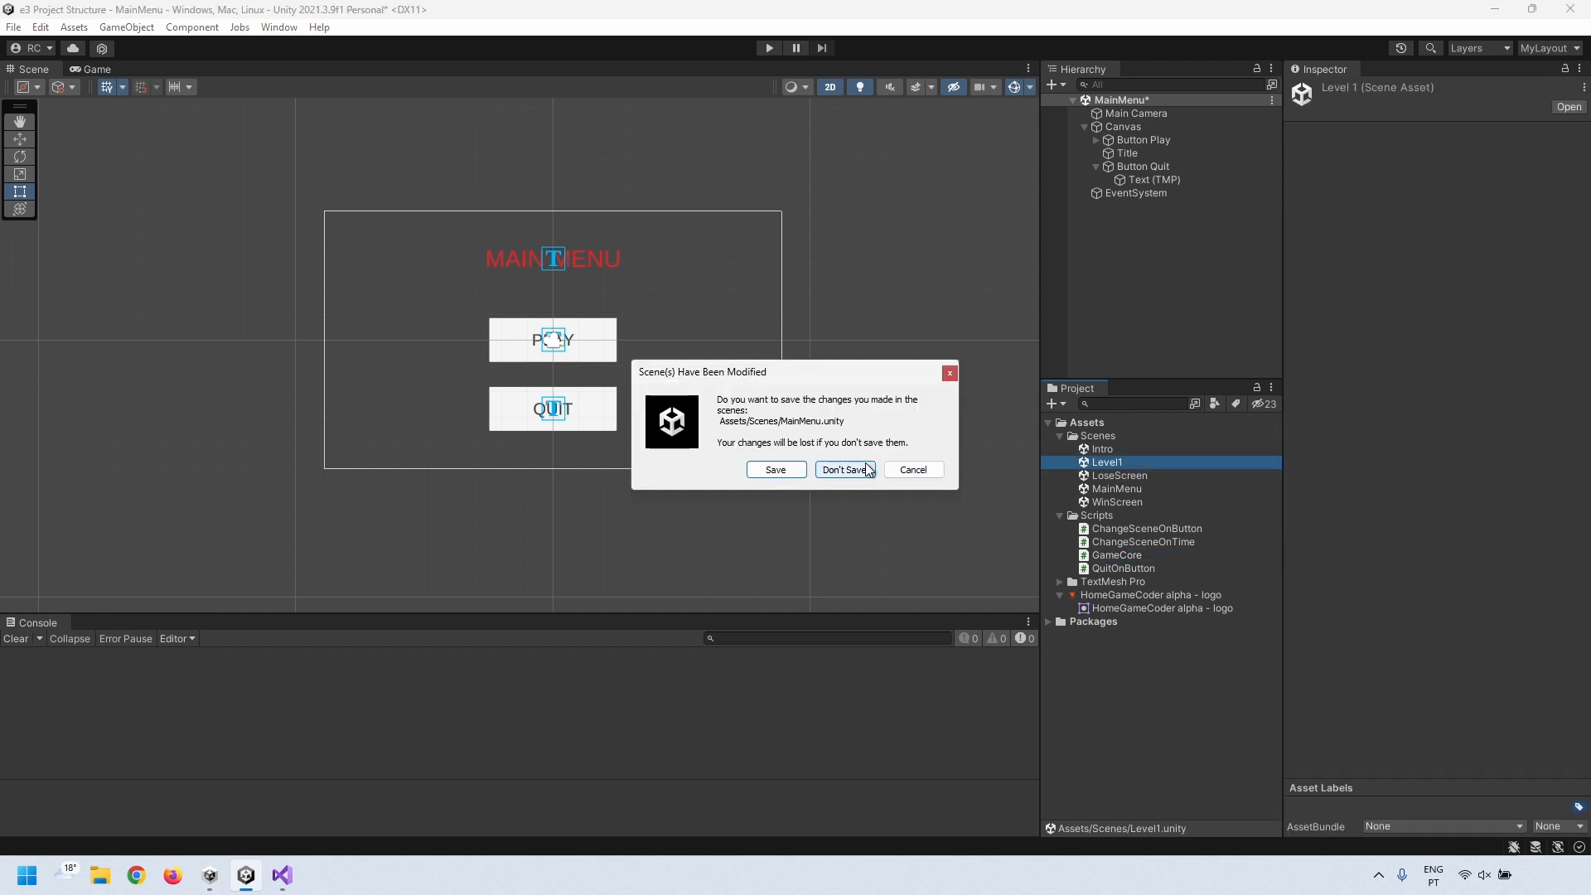
left_click(776, 470)
right_click(1101, 217)
left_click(1150, 416)
type("GameCode")
key("Return")
left_click_drag(1129, 154, 1142, 119)
left_click(1130, 207)
- Attach the GameCore script to the GameCore object in Level1
left_click(1132, 115)
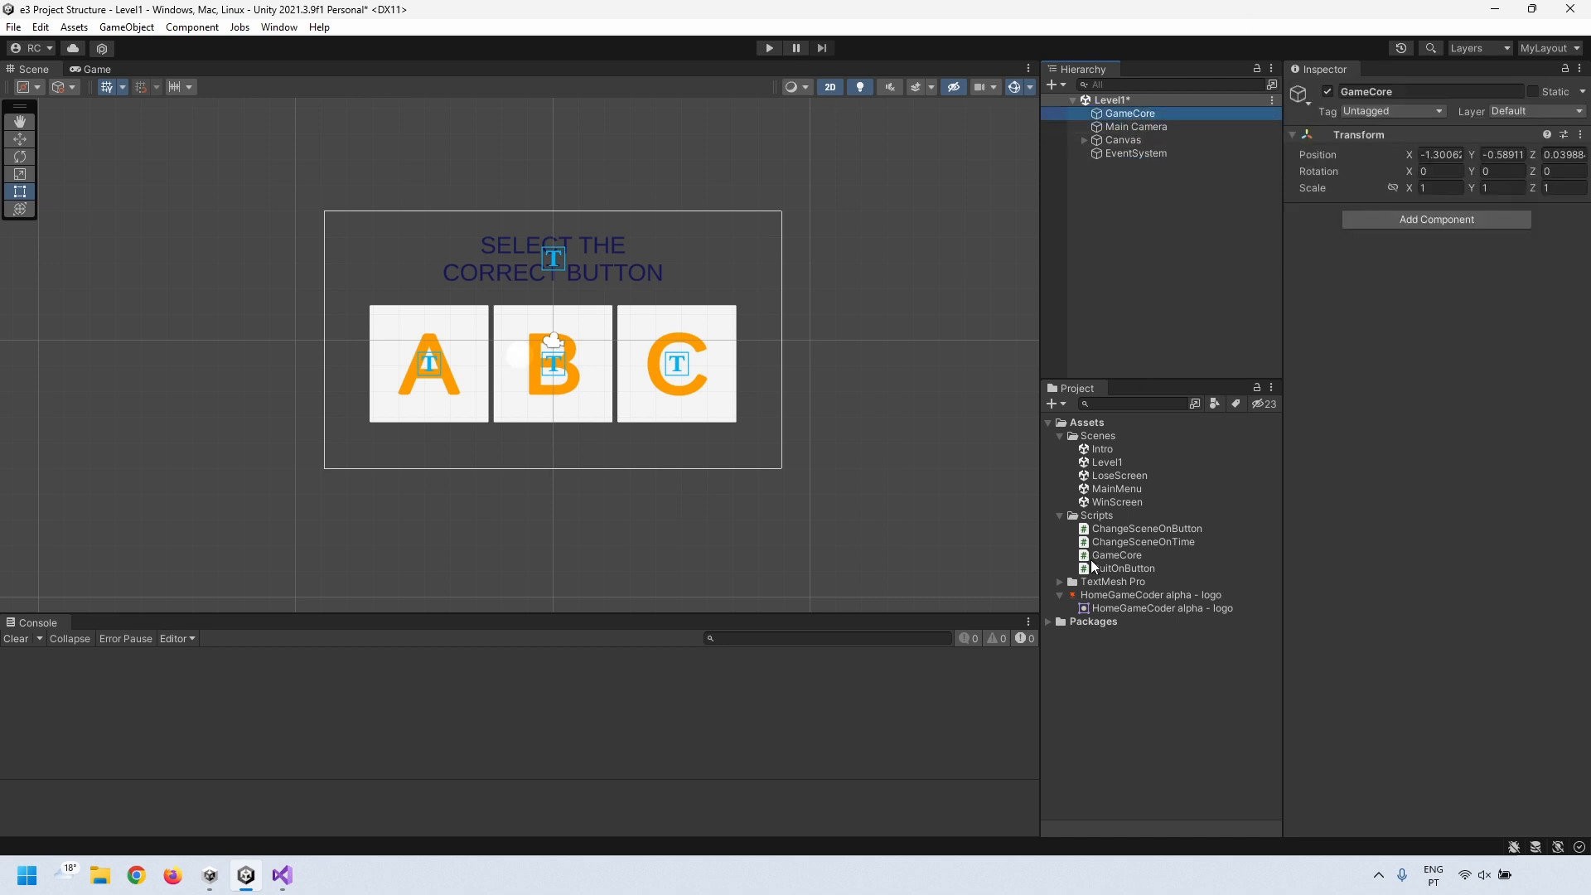
left_click_drag(1104, 561, 1132, 114)
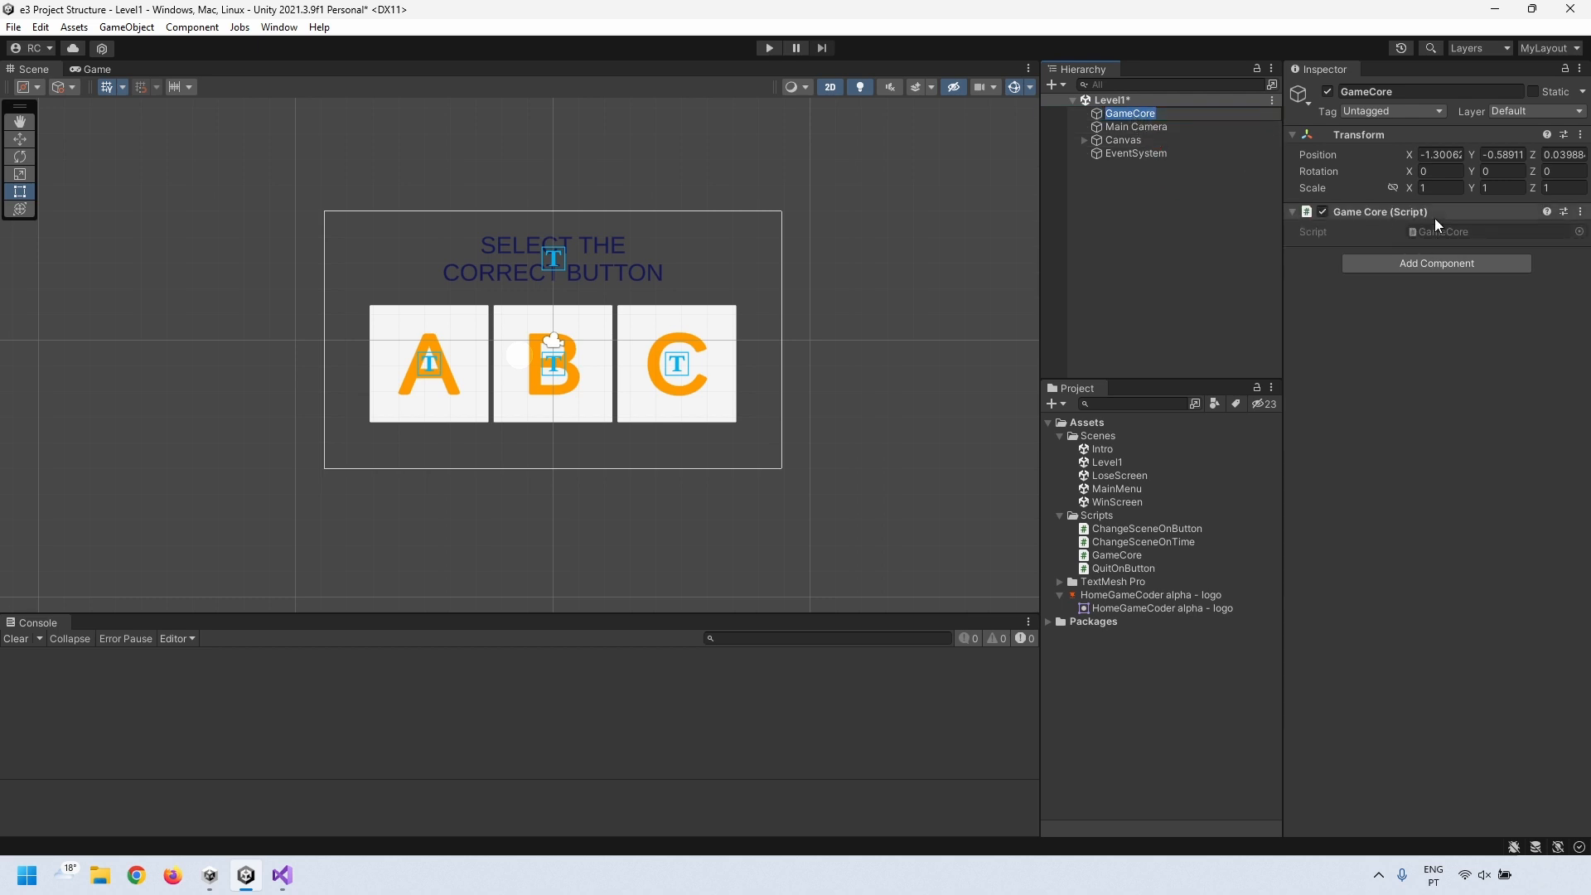
left_click(1427, 340)
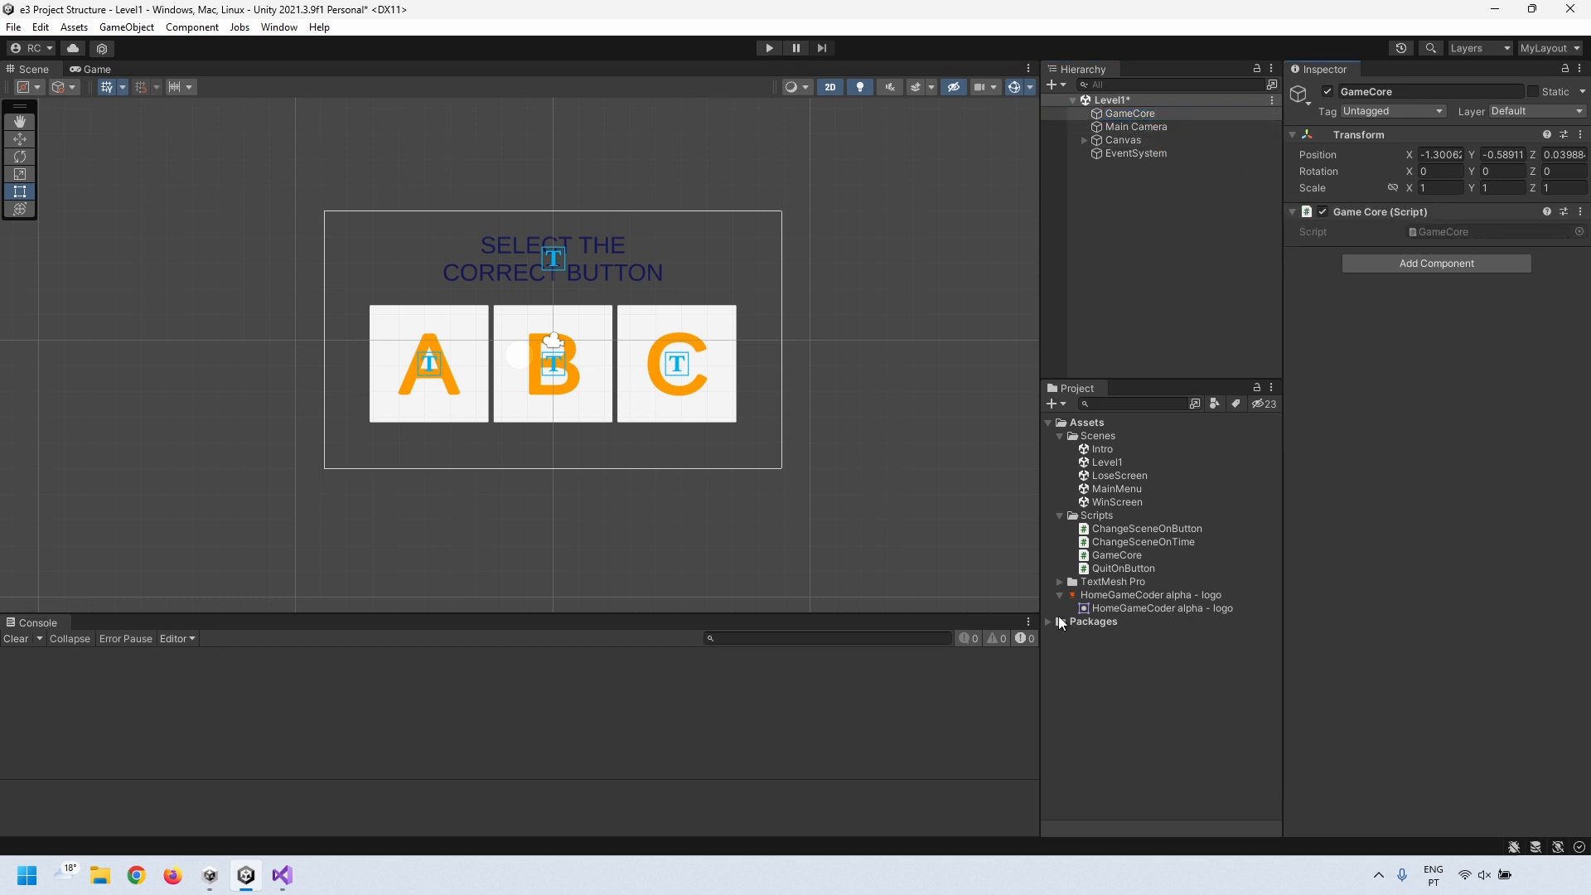
- Open the GameCore script and add the directive using UnityEngine.SceneManagement; below the existing using lines
double_click(1121, 557)
left_click(281, 181)
type("using UnityEngine.SceneManagement;")
key("Return")
- Declare two [SerializeField] string fields, winSceneToLoad and loseSceneToLoad, at the start of the GameCore class
left_click(213, 258)
key("Return")
type("[SerializeField")
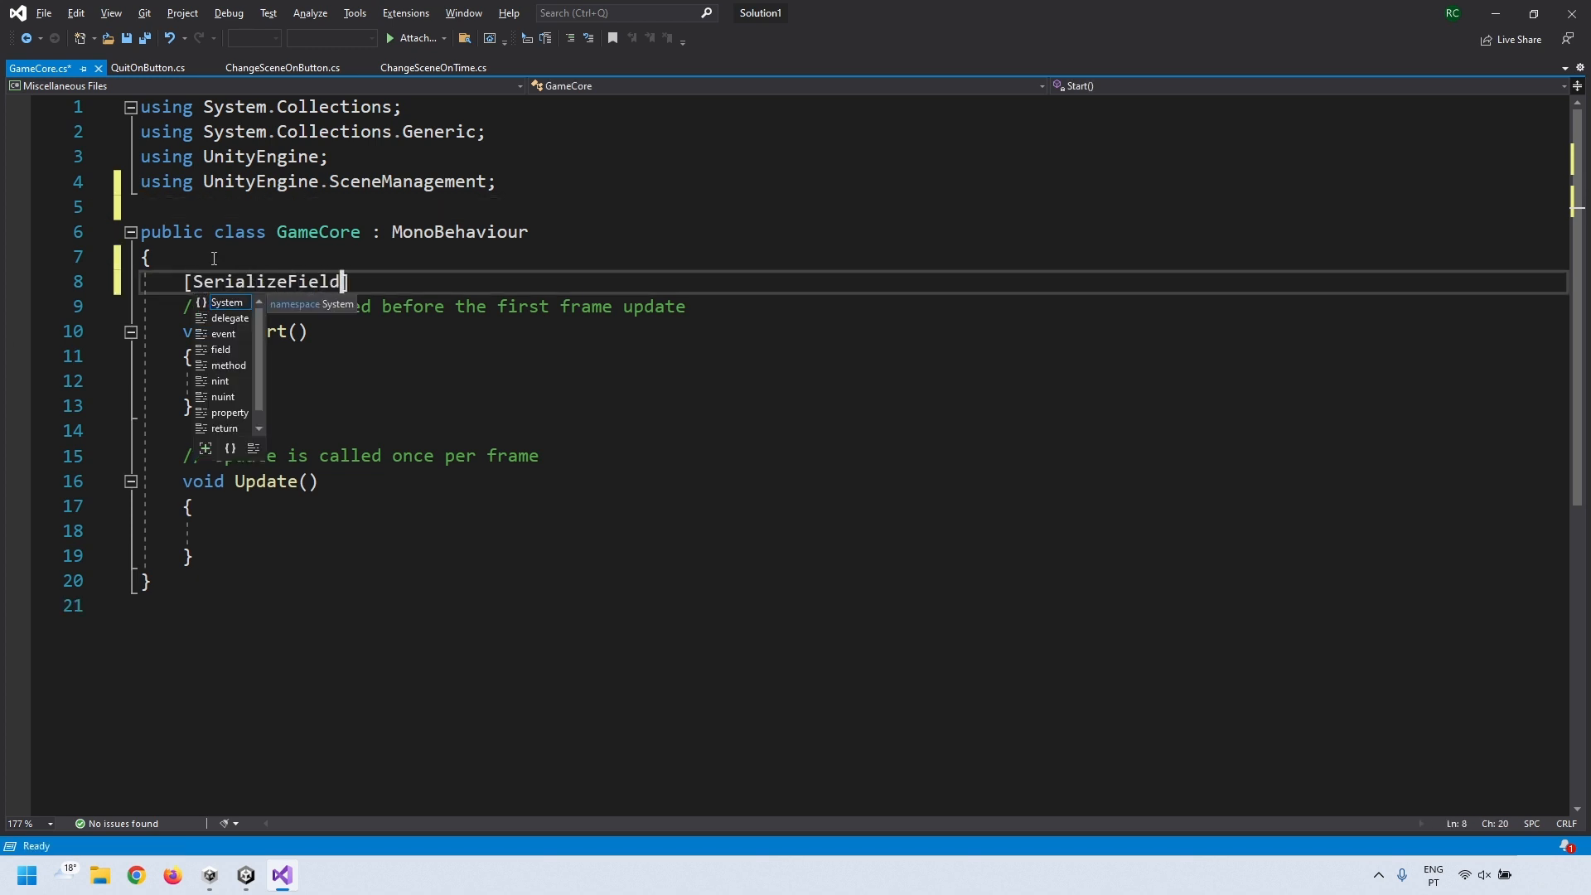
type("] stri")
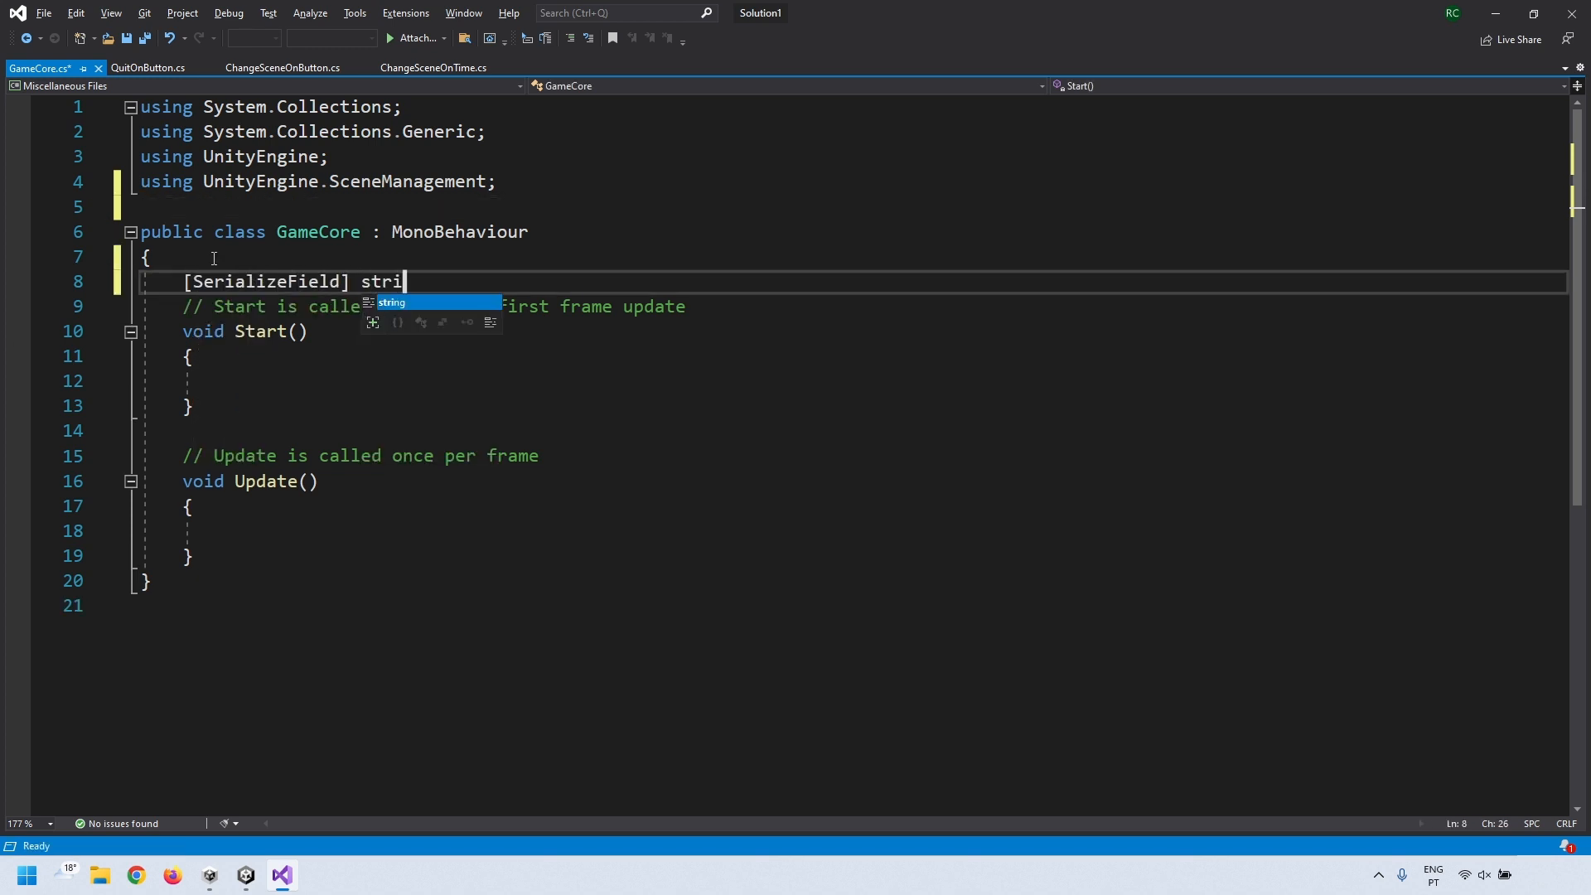
type("ng winSceneToLoad;")
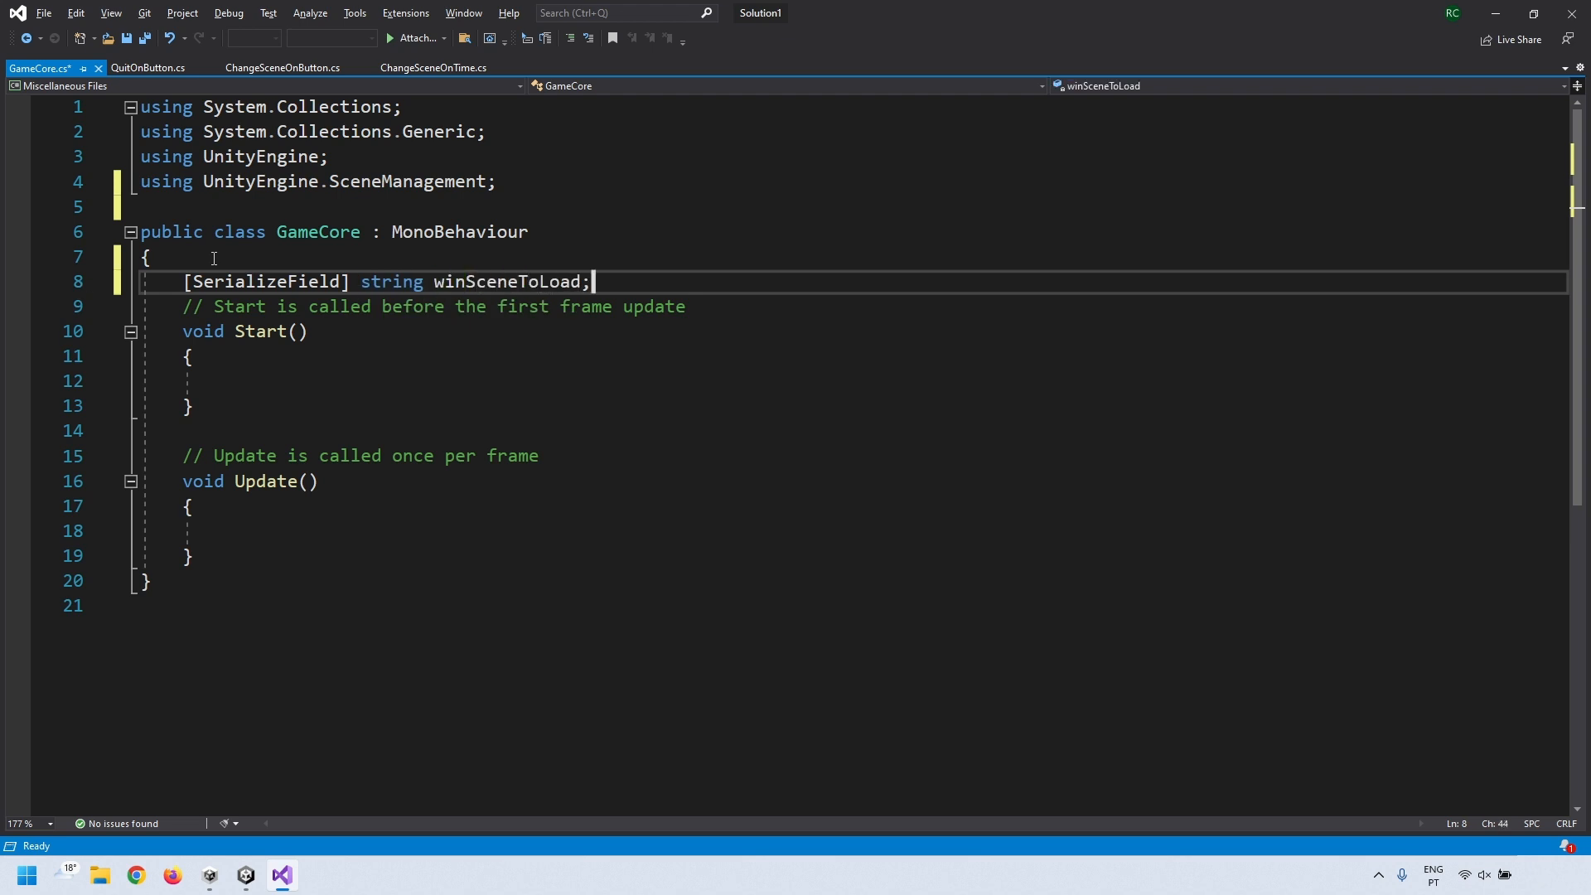
key("Return")
type("[SerializeField] s")
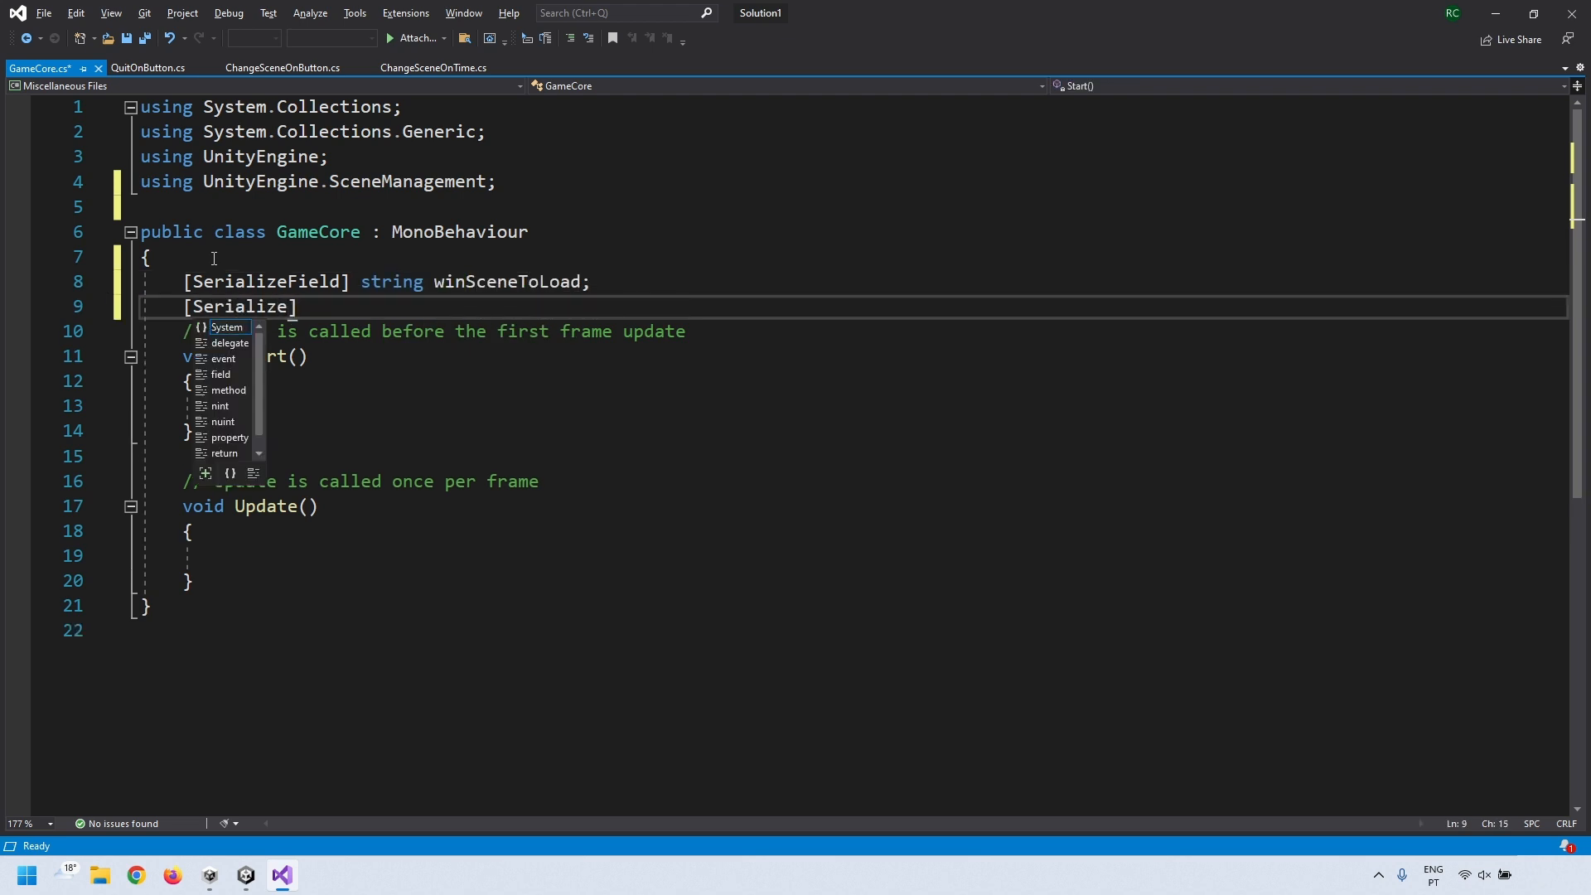
type("tring loseSceneToLoad;")
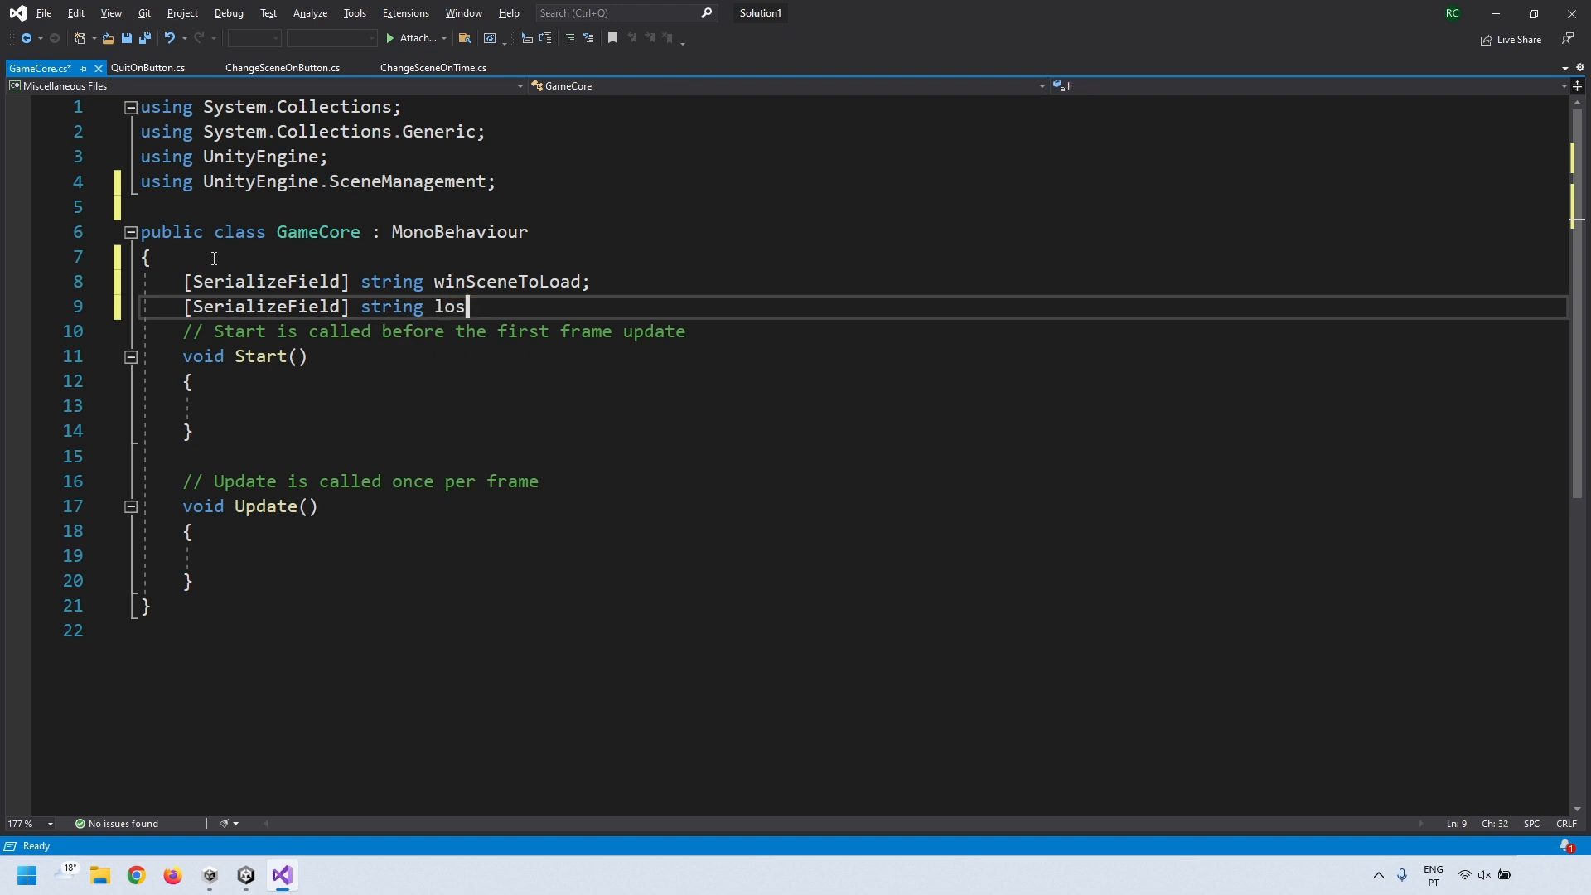
- Declare an int field named correctButton below the two string fields, followed by a blank line
key("Return")
type("int correctButton")
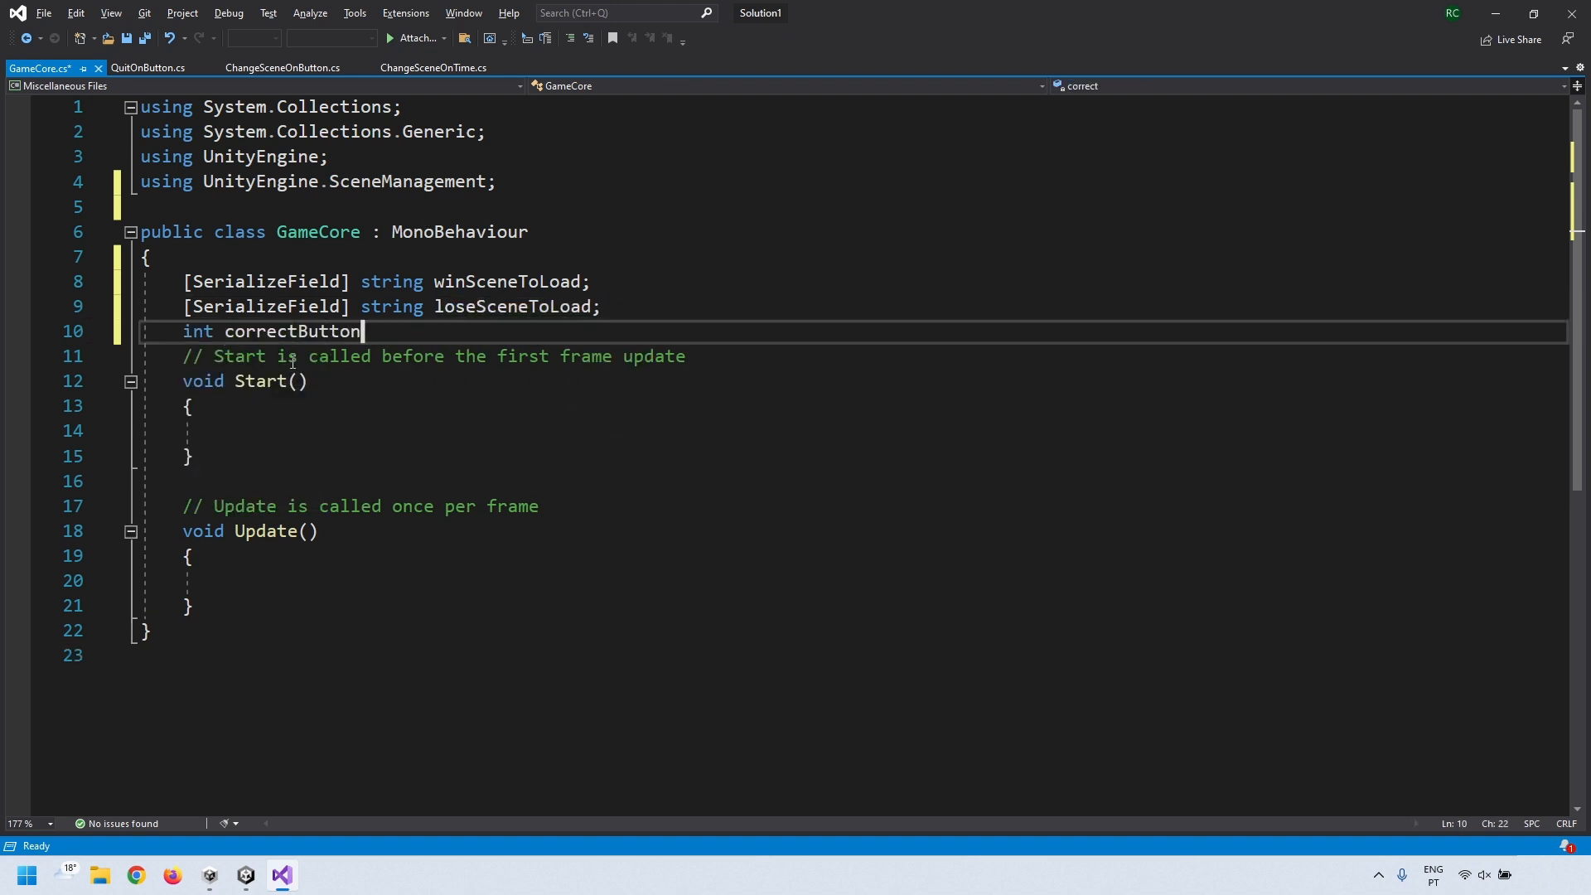
type(";")
key("Return")
- In GameCore's Start method, assign correctButton a random value with Random.Range(1, 4)
left_click_drag(185, 408, 211, 483)
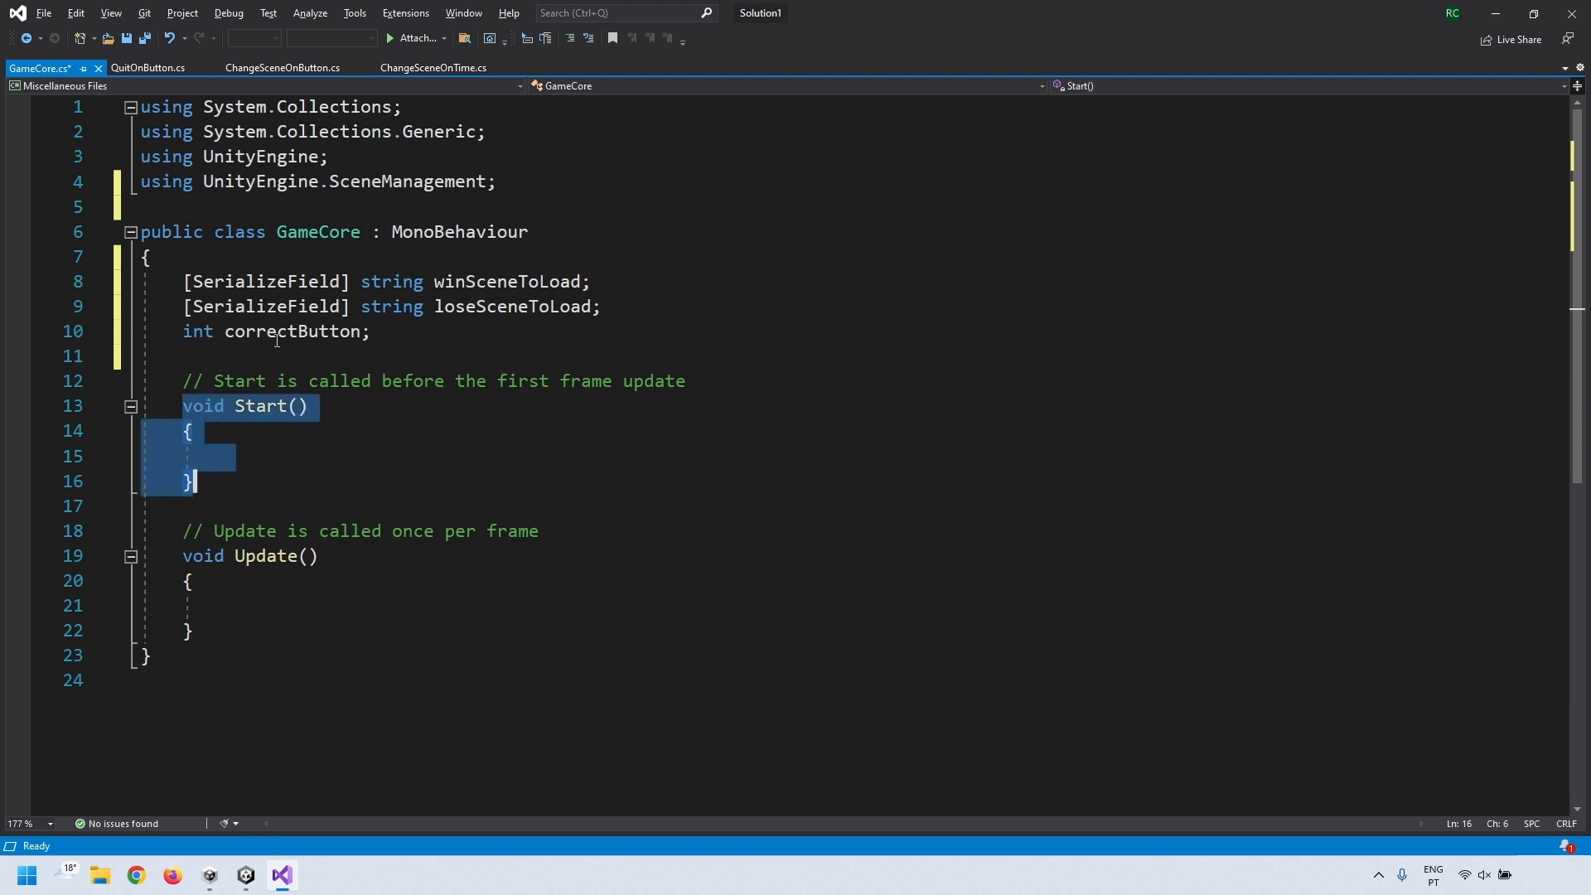
left_click(251, 467)
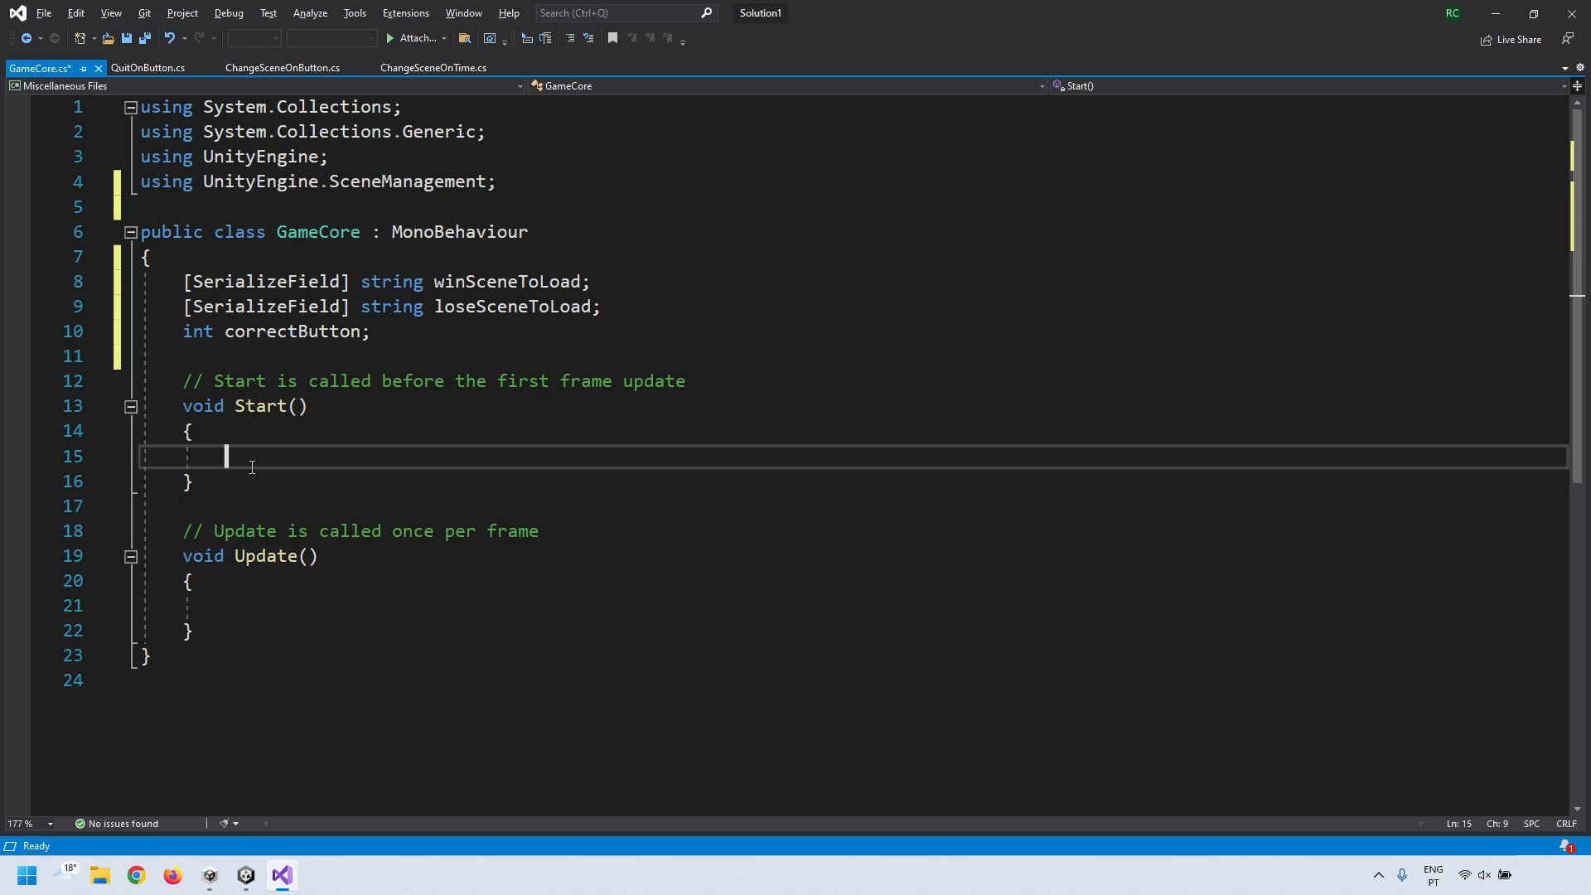
type("correct")
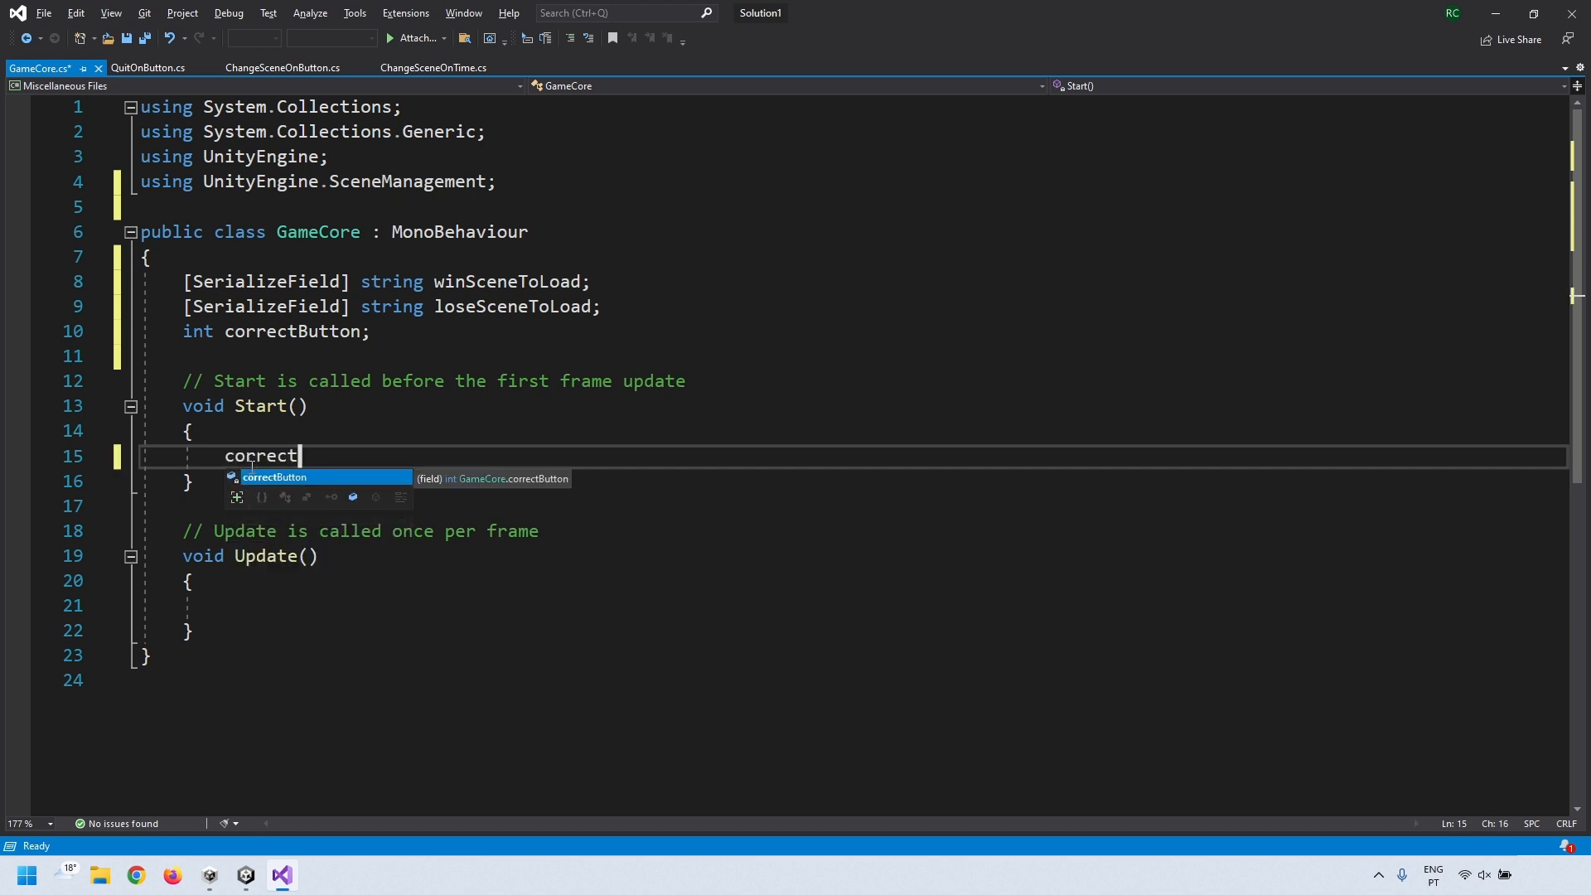
type("Button = ")
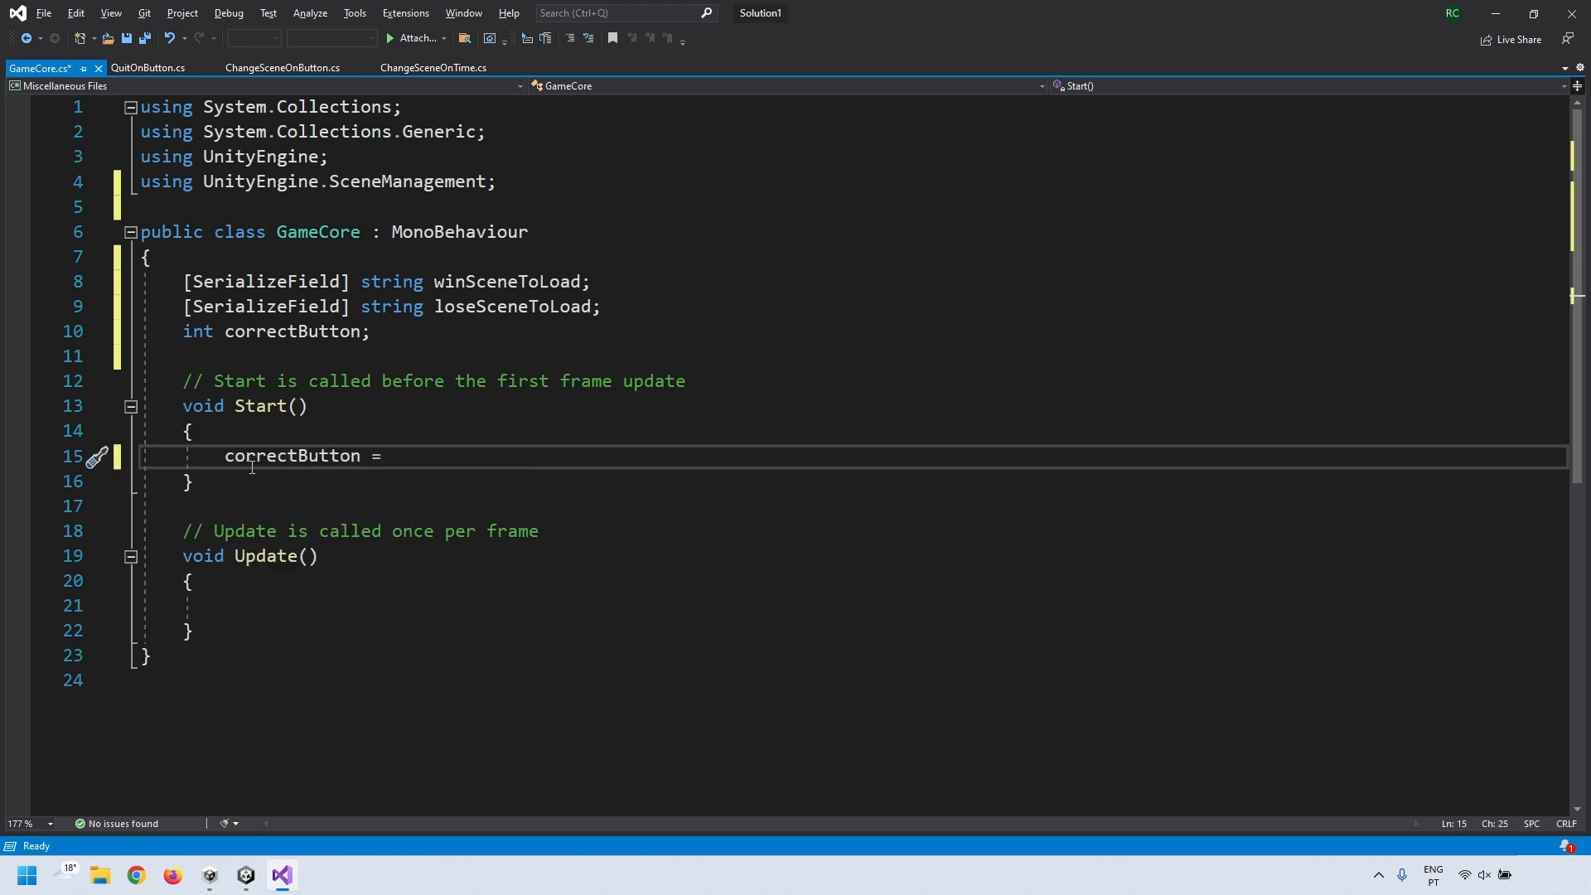
type("Random")
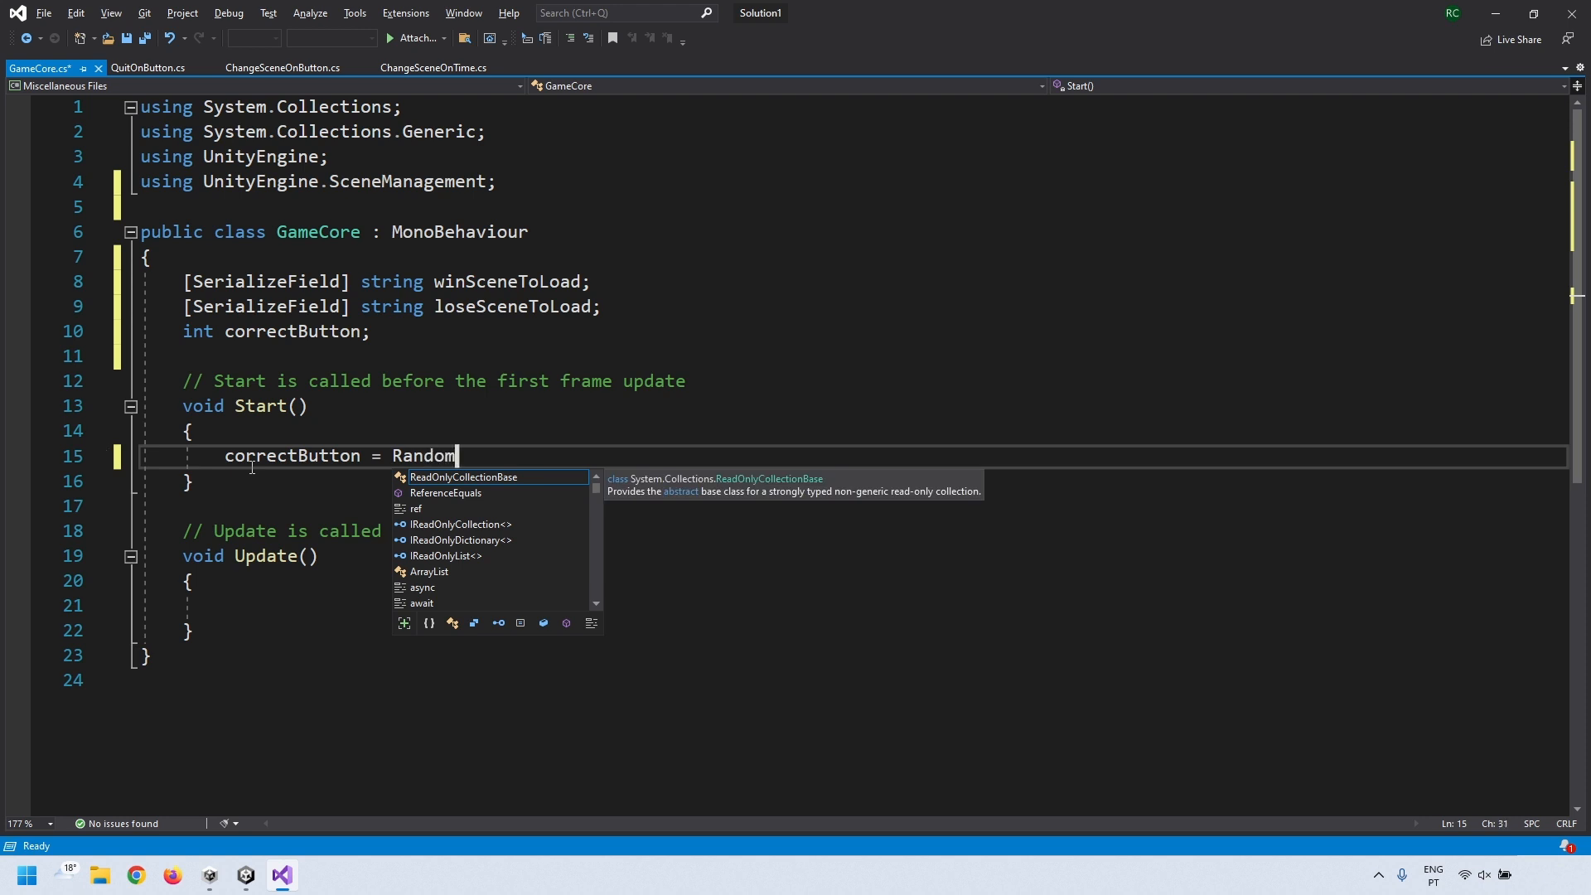
type(".Range(")
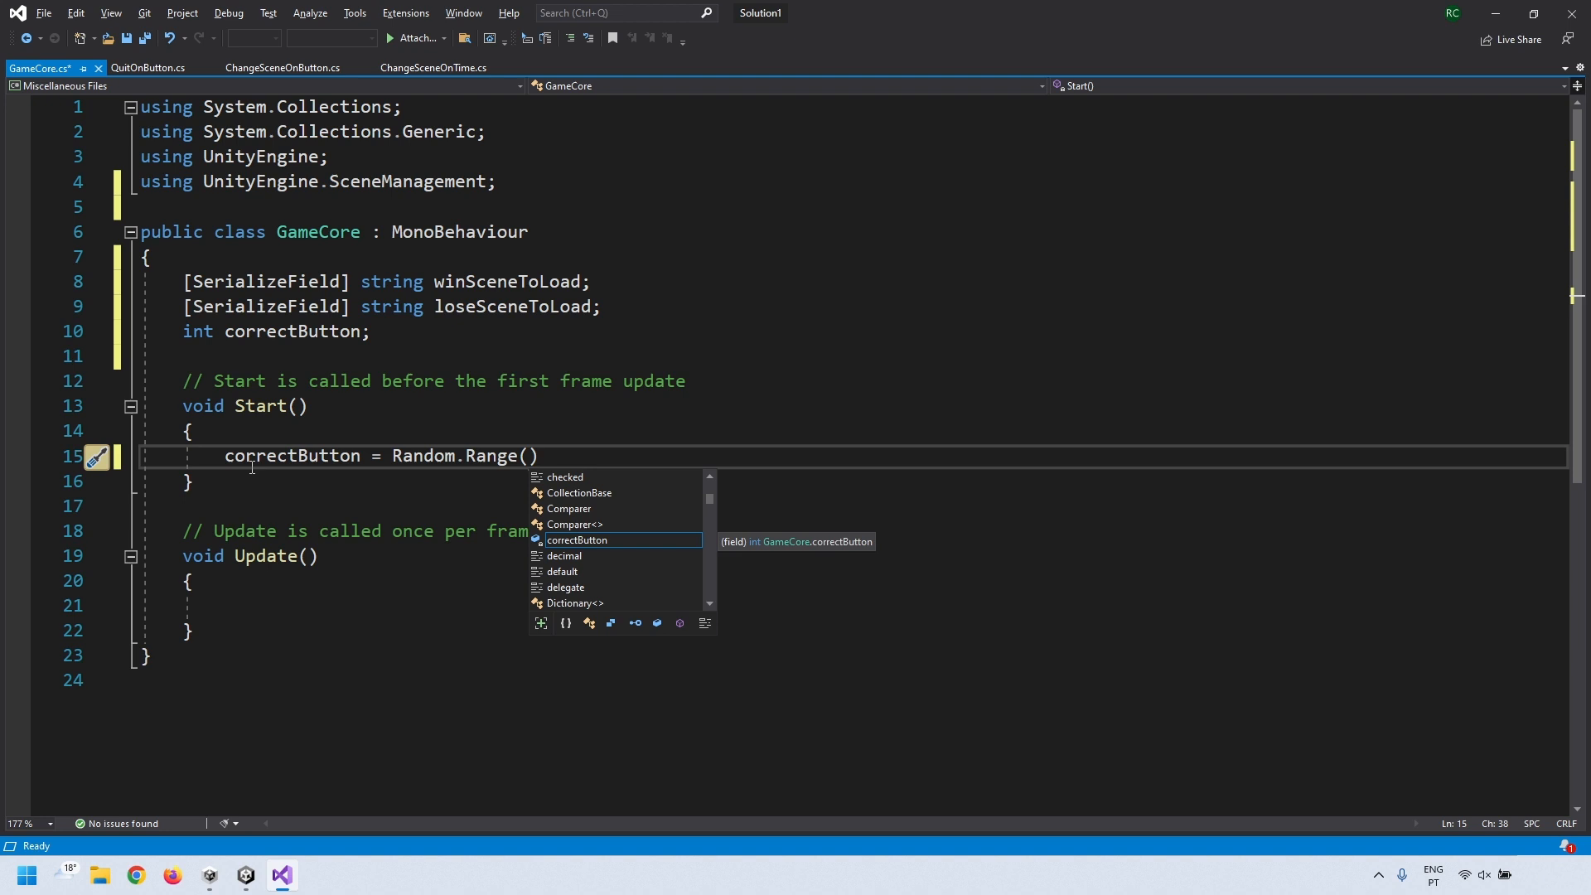
type("1, 4")
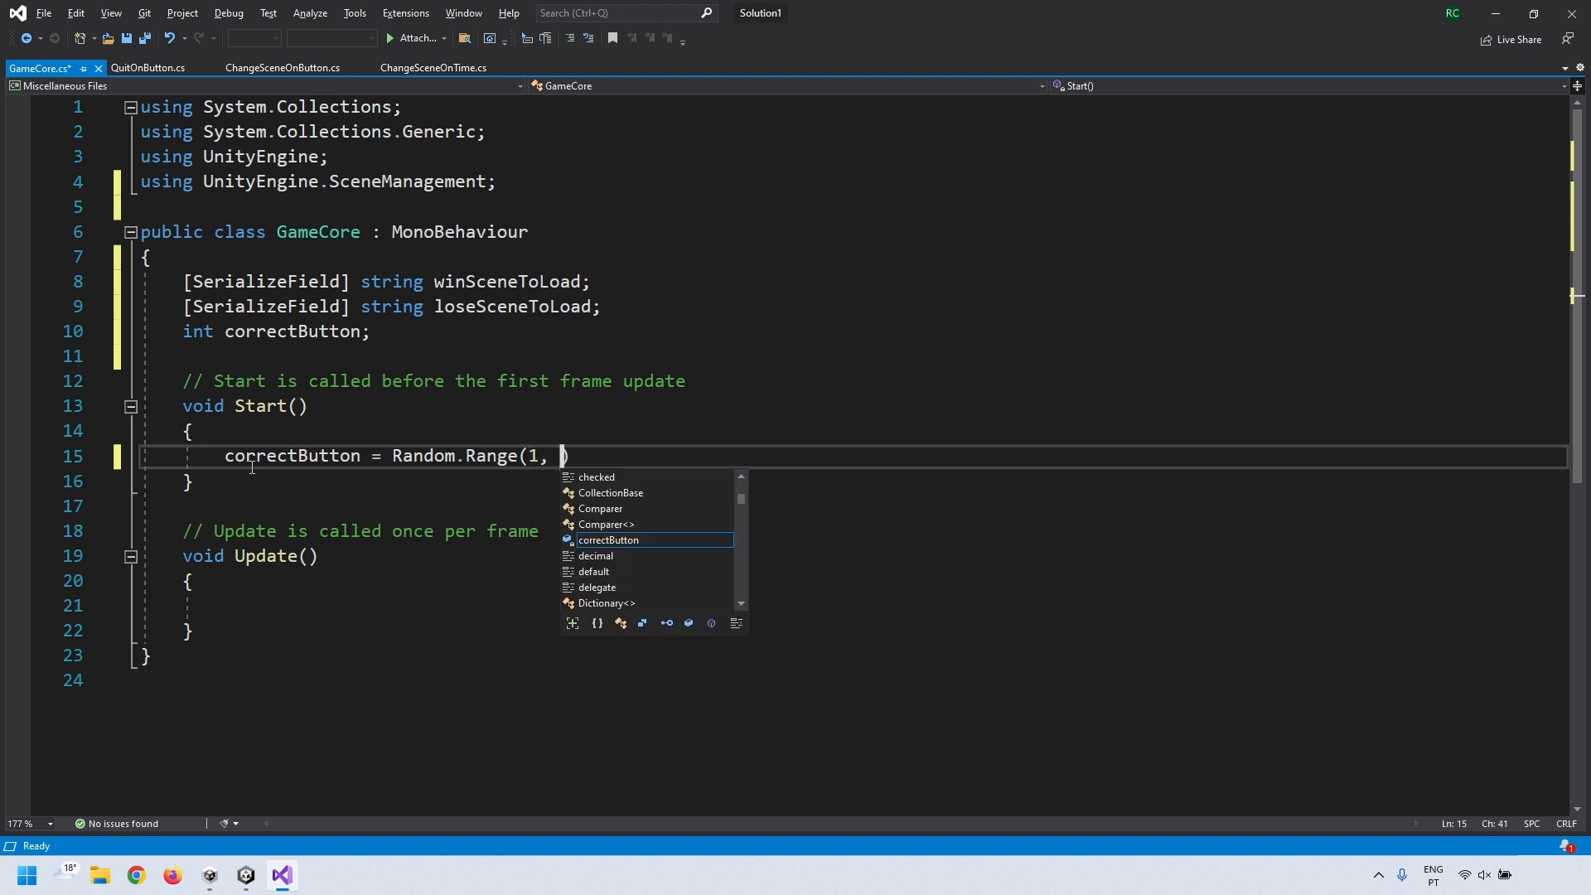
type(");")
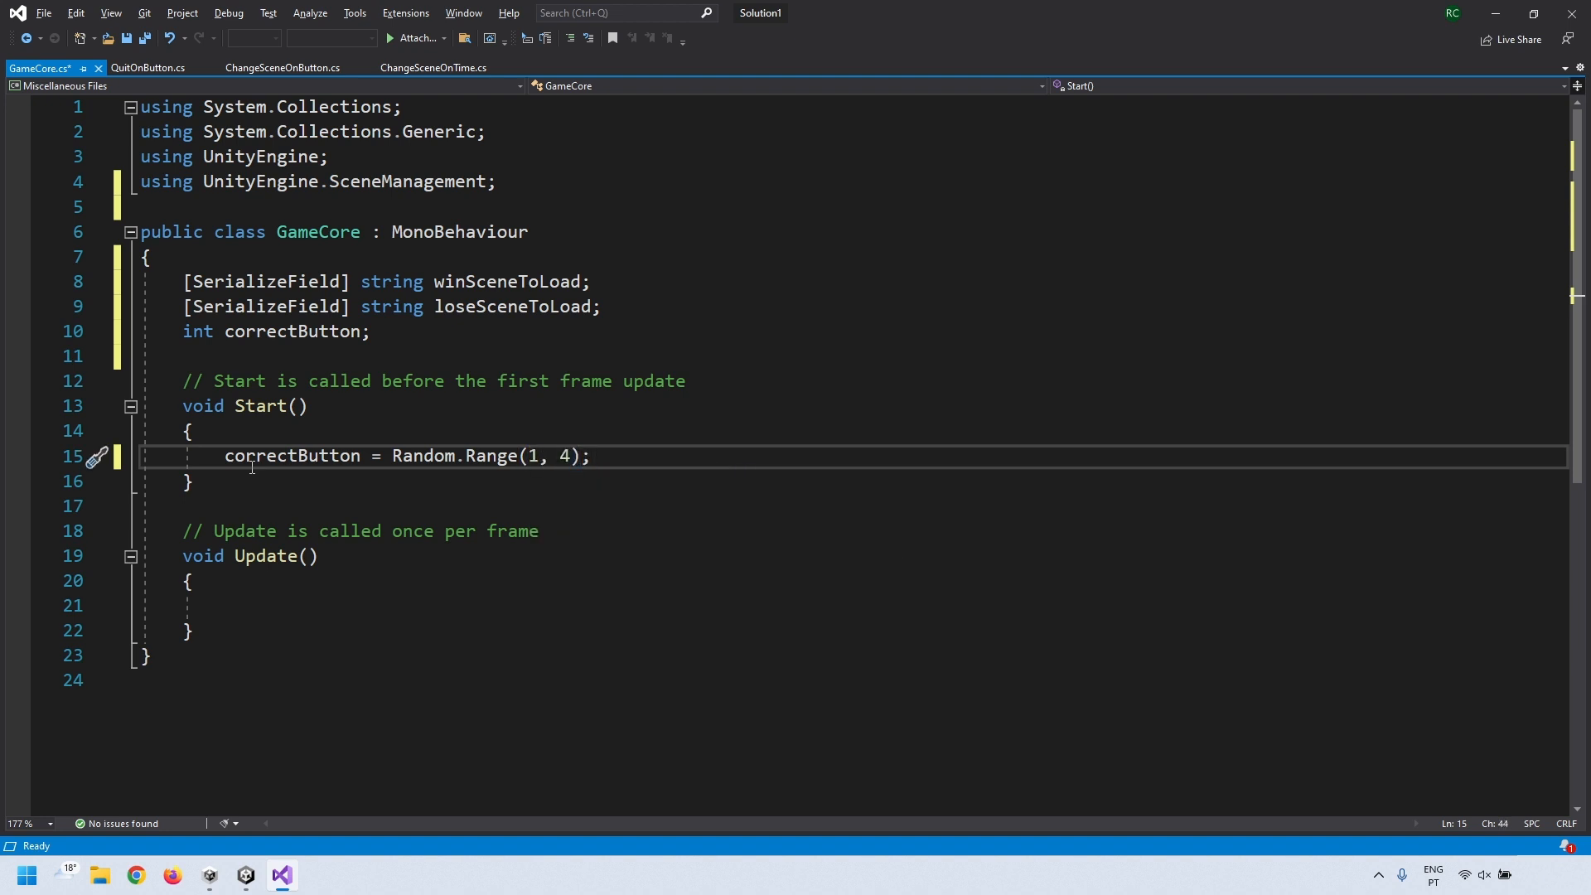
left_click_drag(455, 457, 507, 458)
double_click(566, 456)
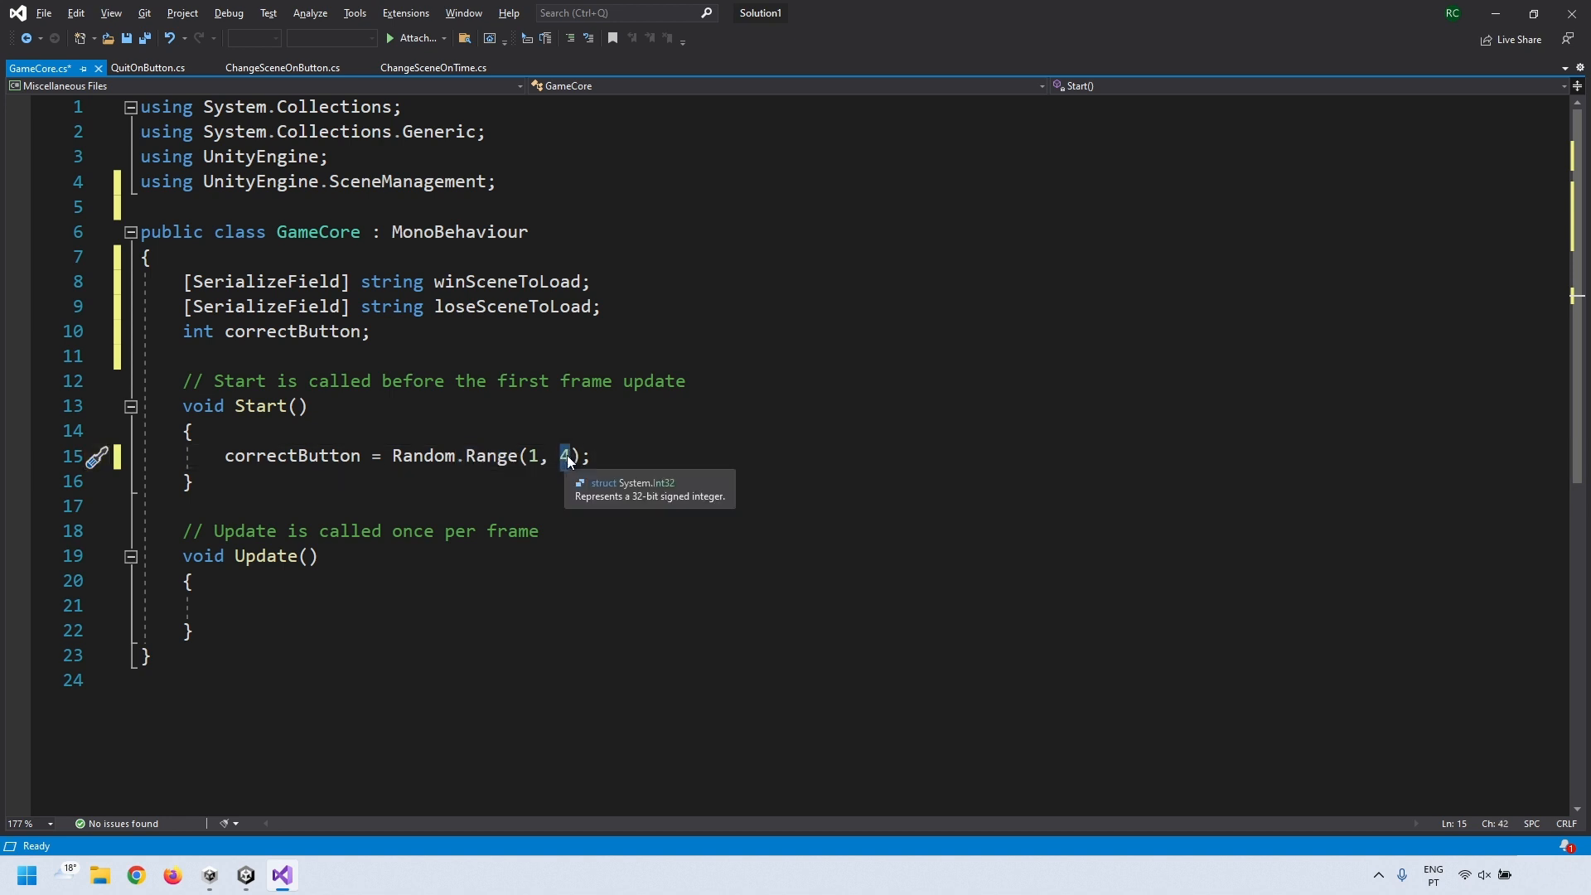
key("Left")
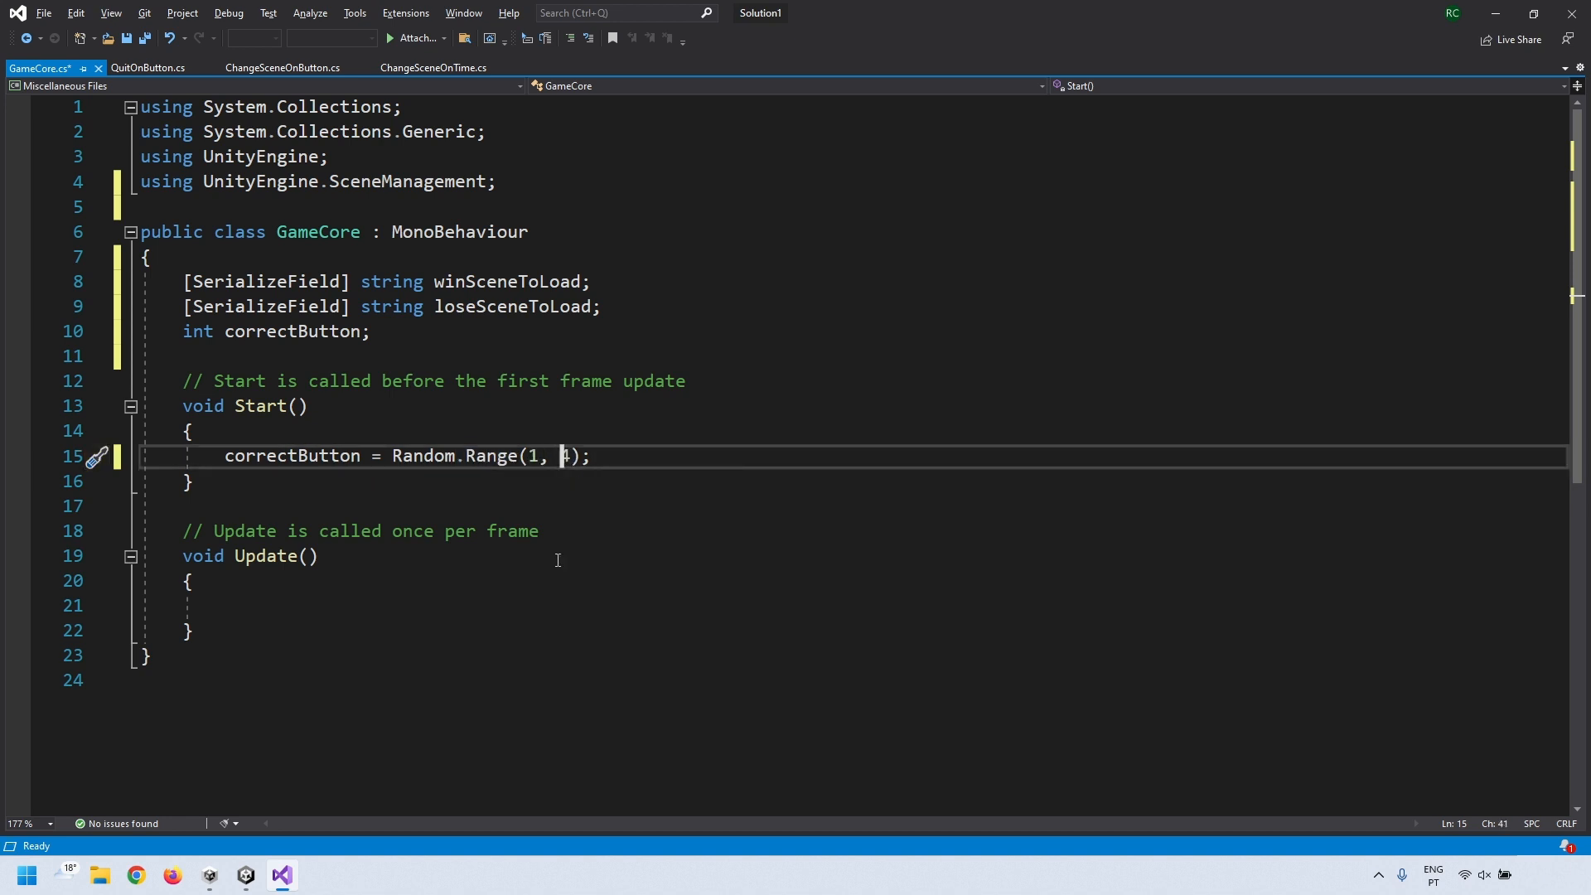
- Below the random assignment in Start, add the statement print(correctButton);
left_click(235, 489)
left_click(605, 457)
key("Return")
type("print")
type("(correc")
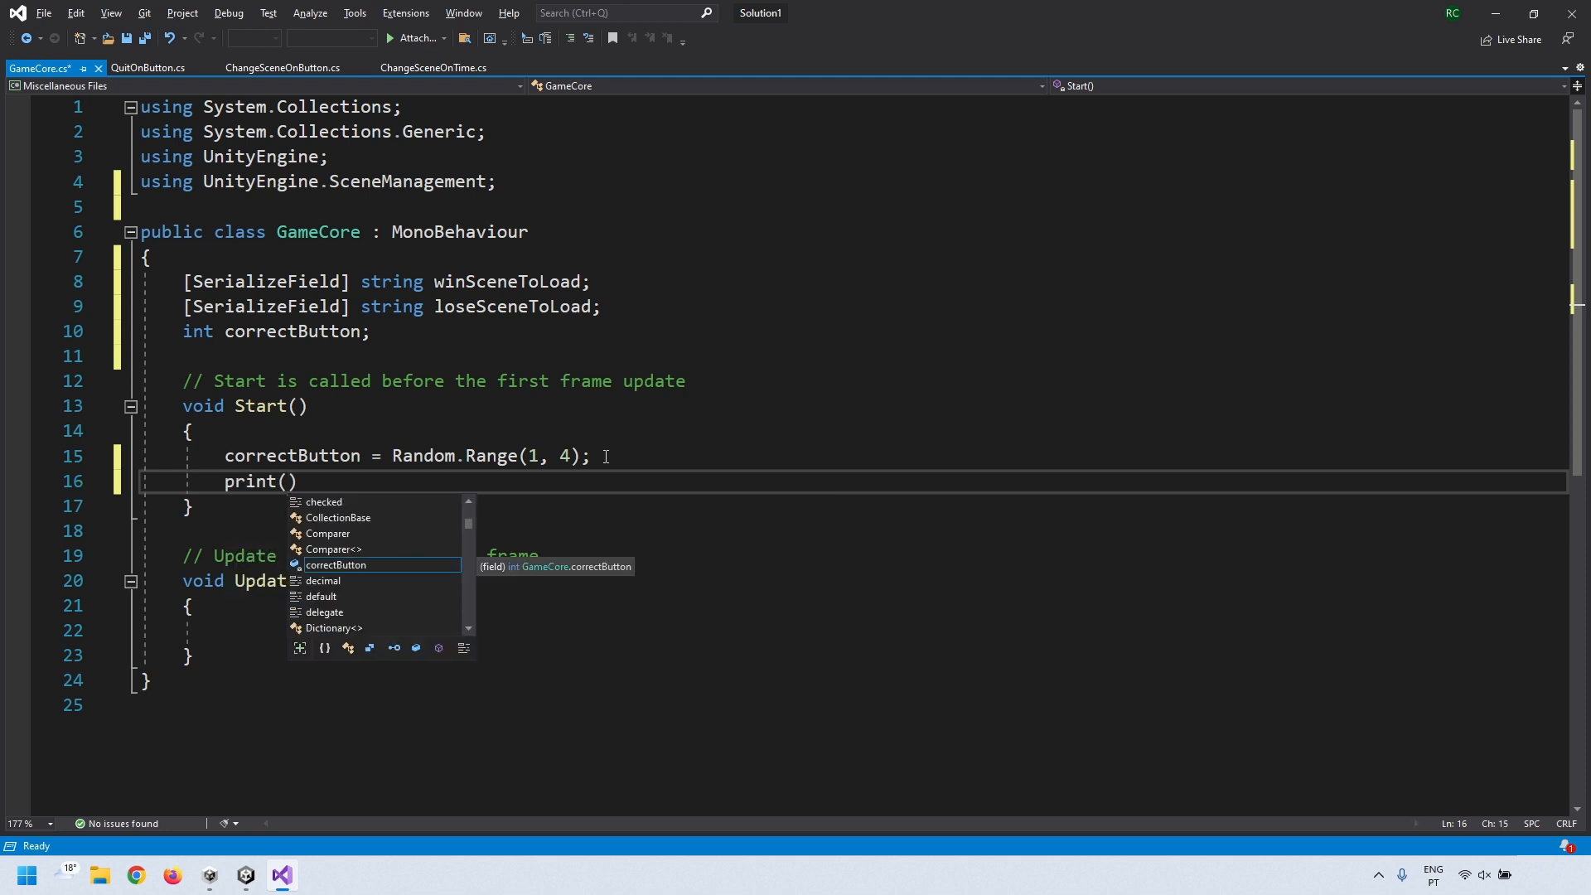
type("tButton")
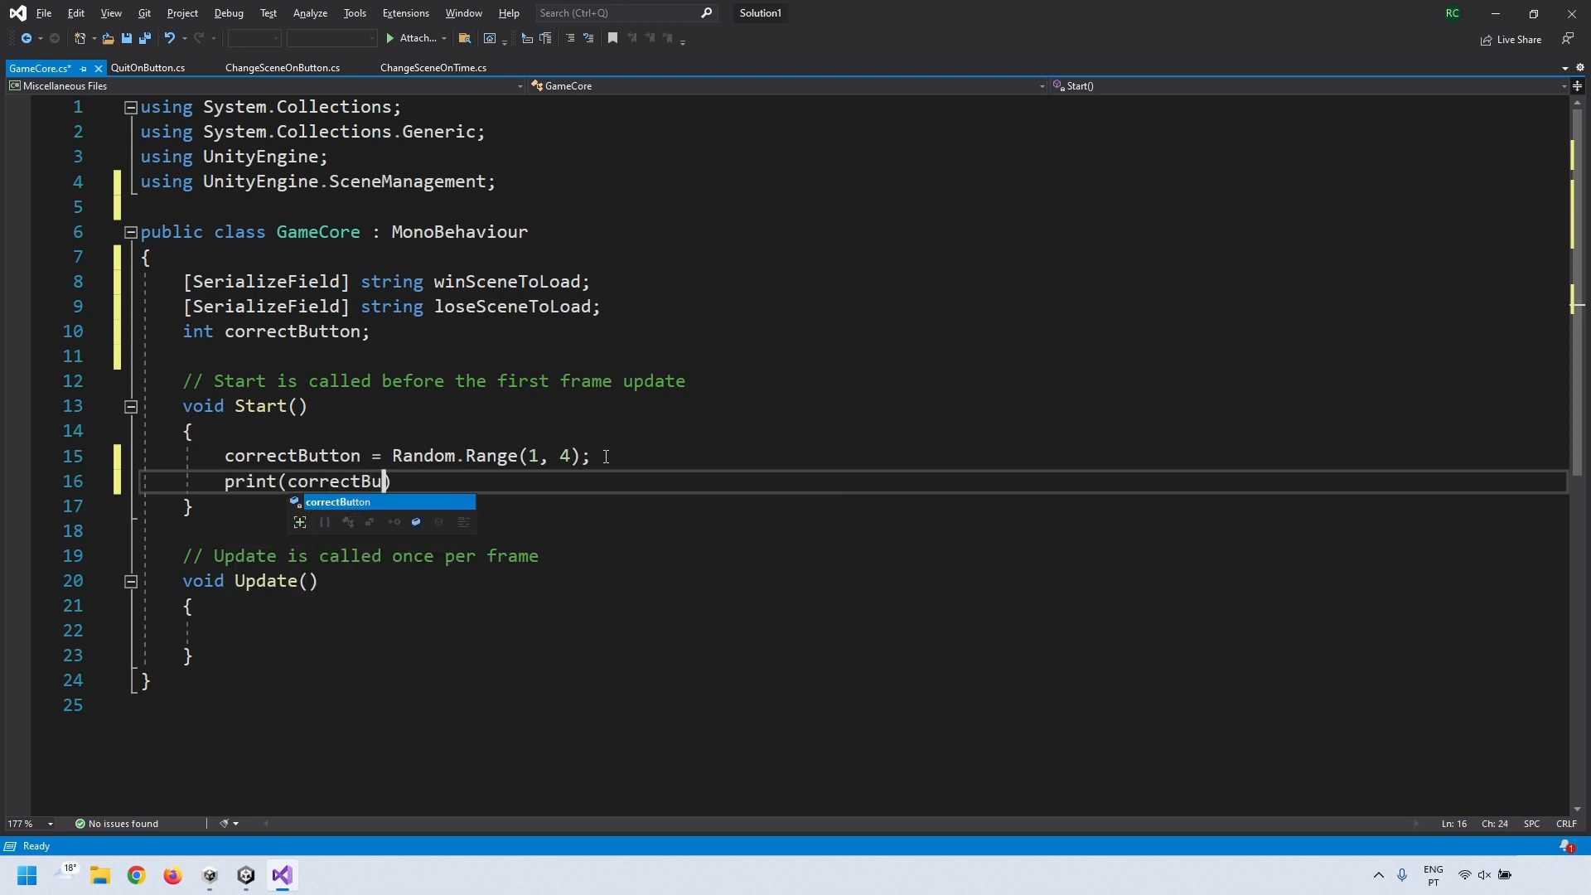
type(");")
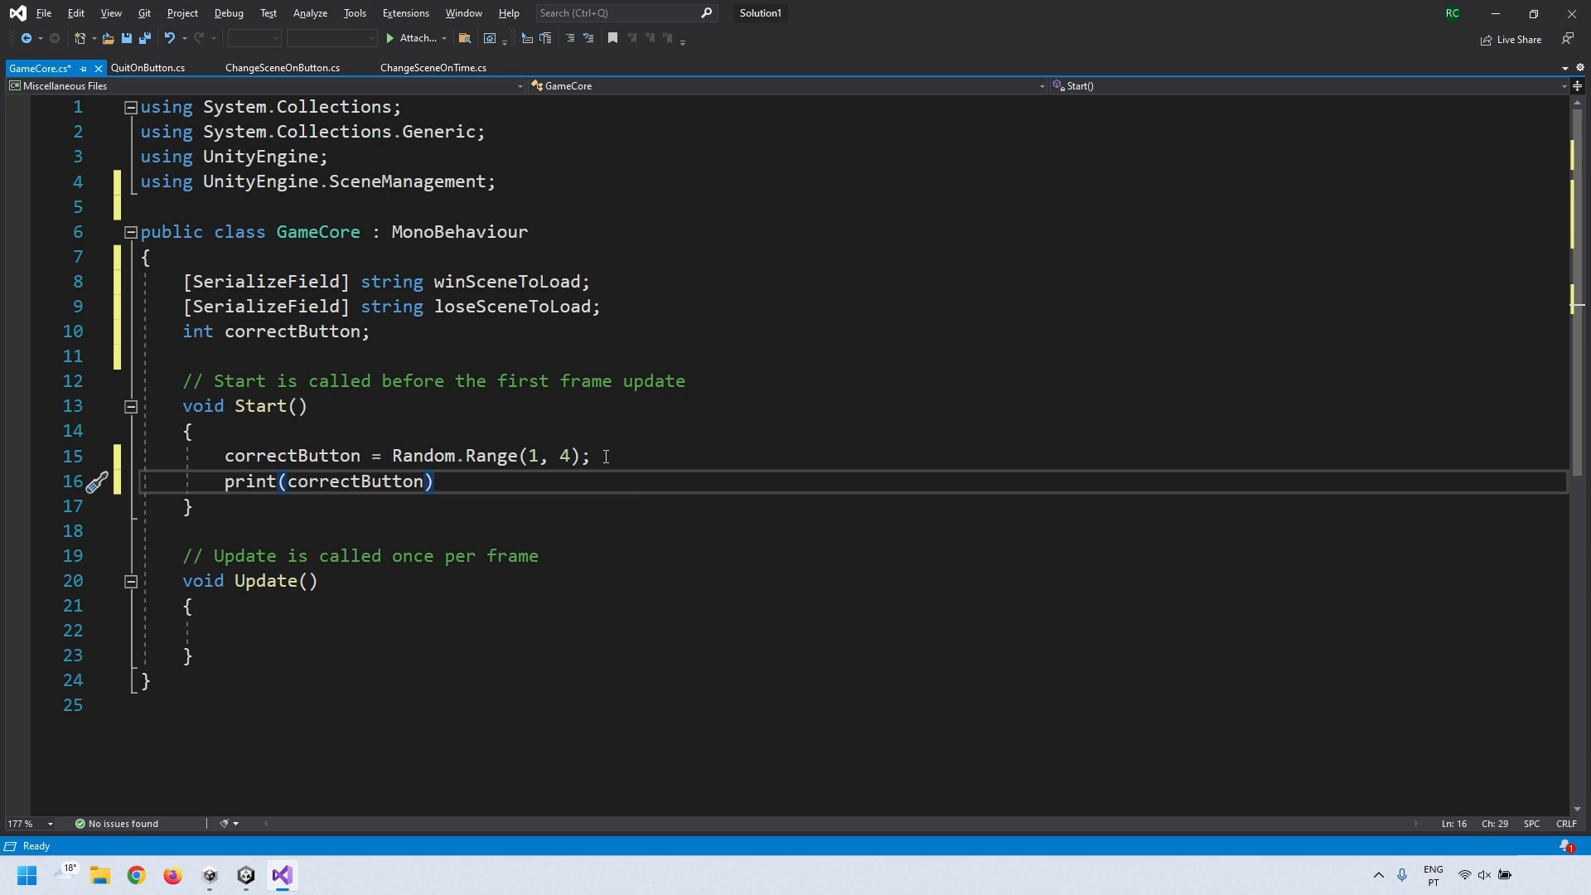
- Turn the Update method into public void OnButtonClick(int fromButton)
key("Down")
key("Down")
key("Down")
key("Down")
key("Down")
key("Down")
key("Down")
left_click(184, 582)
type("public")
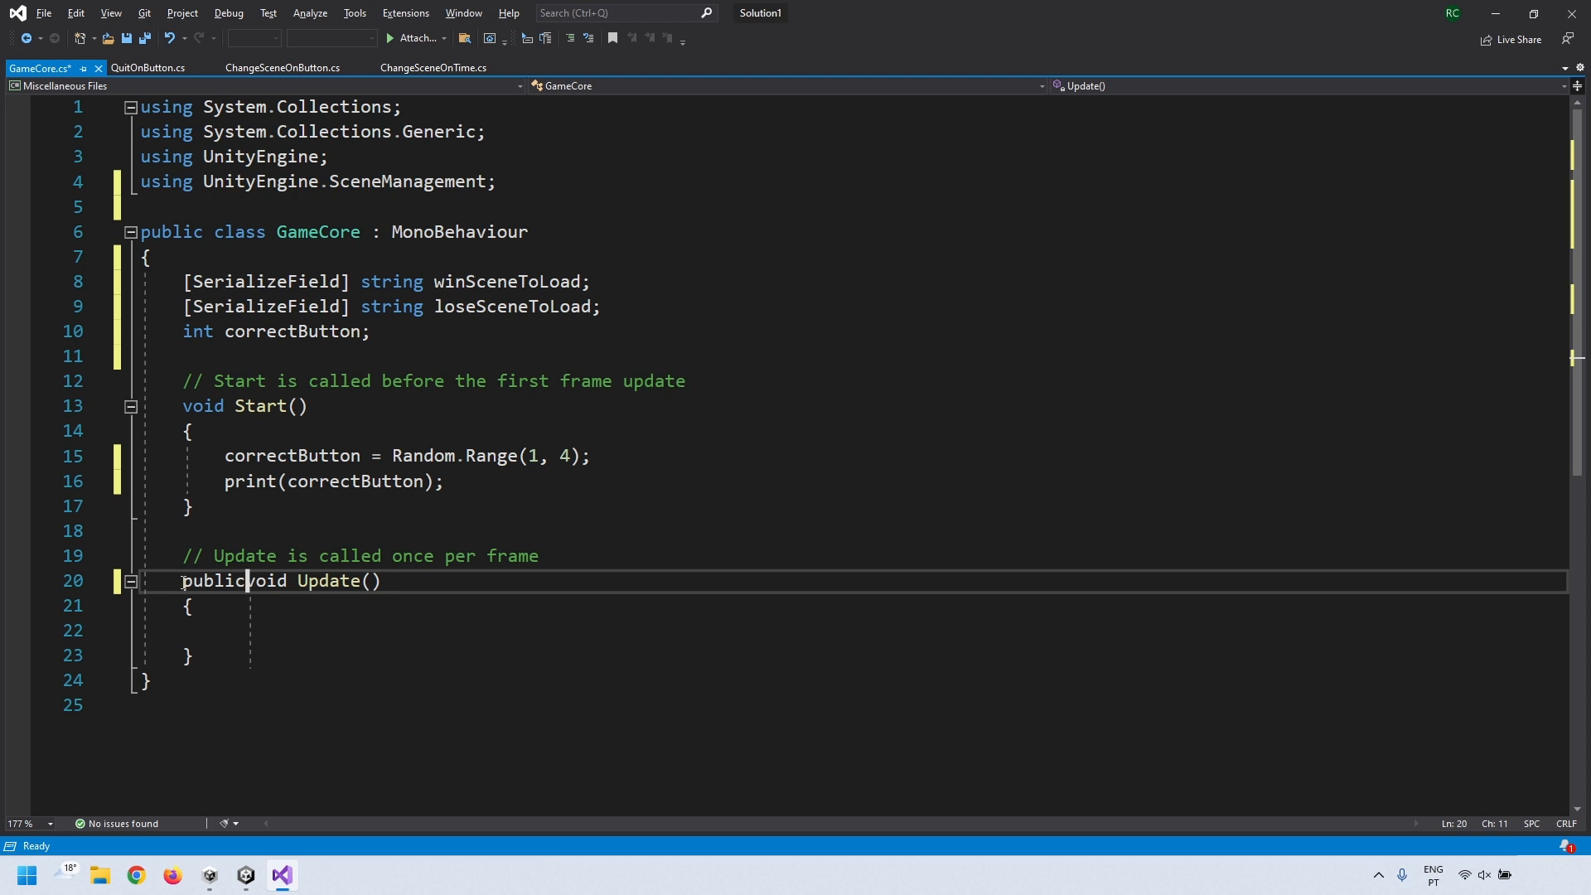
double_click(334, 580)
type("OnButtonClick")
left_click(455, 580)
type("int fromButton")
- In OnButtonClick, write an if statement with the condition fromButton == ToString correctButon
left_click(324, 632)
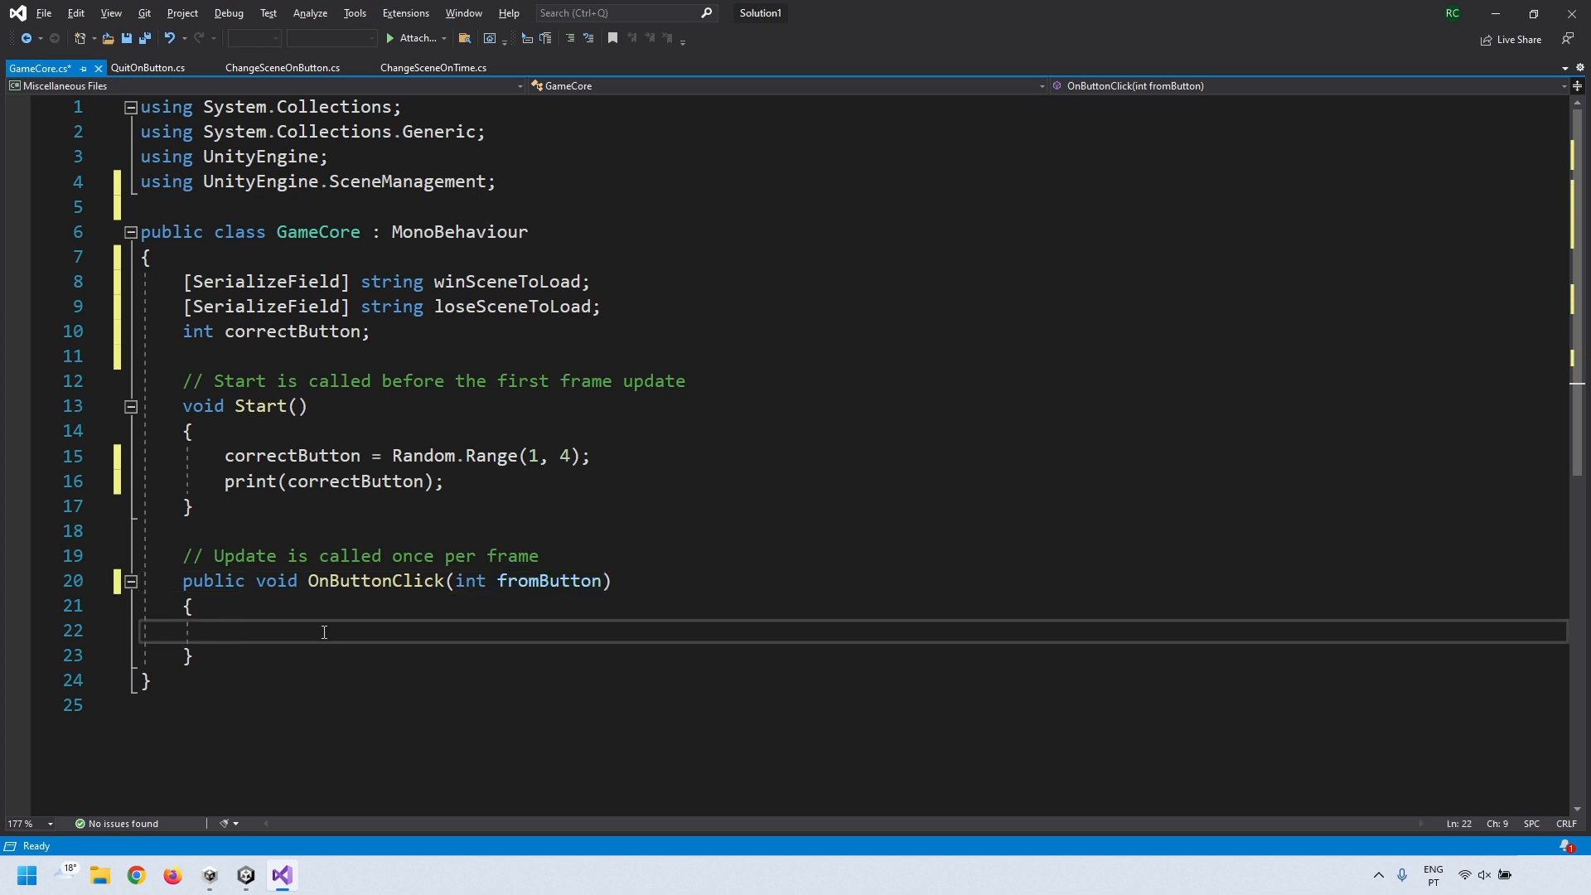
type("if(")
type("fromBu")
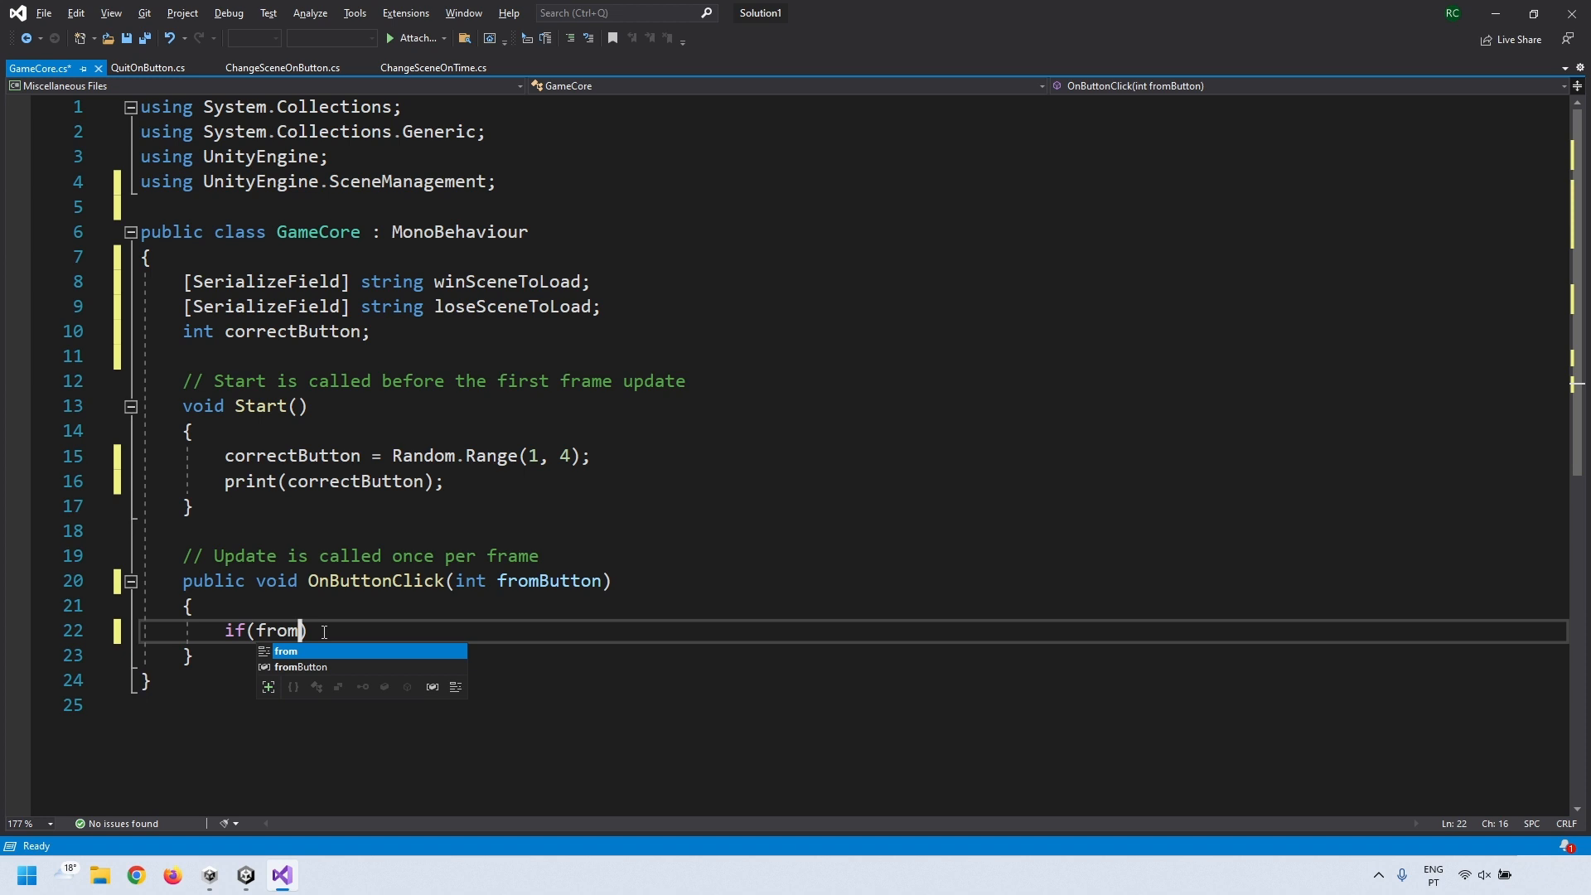
type("tton =")
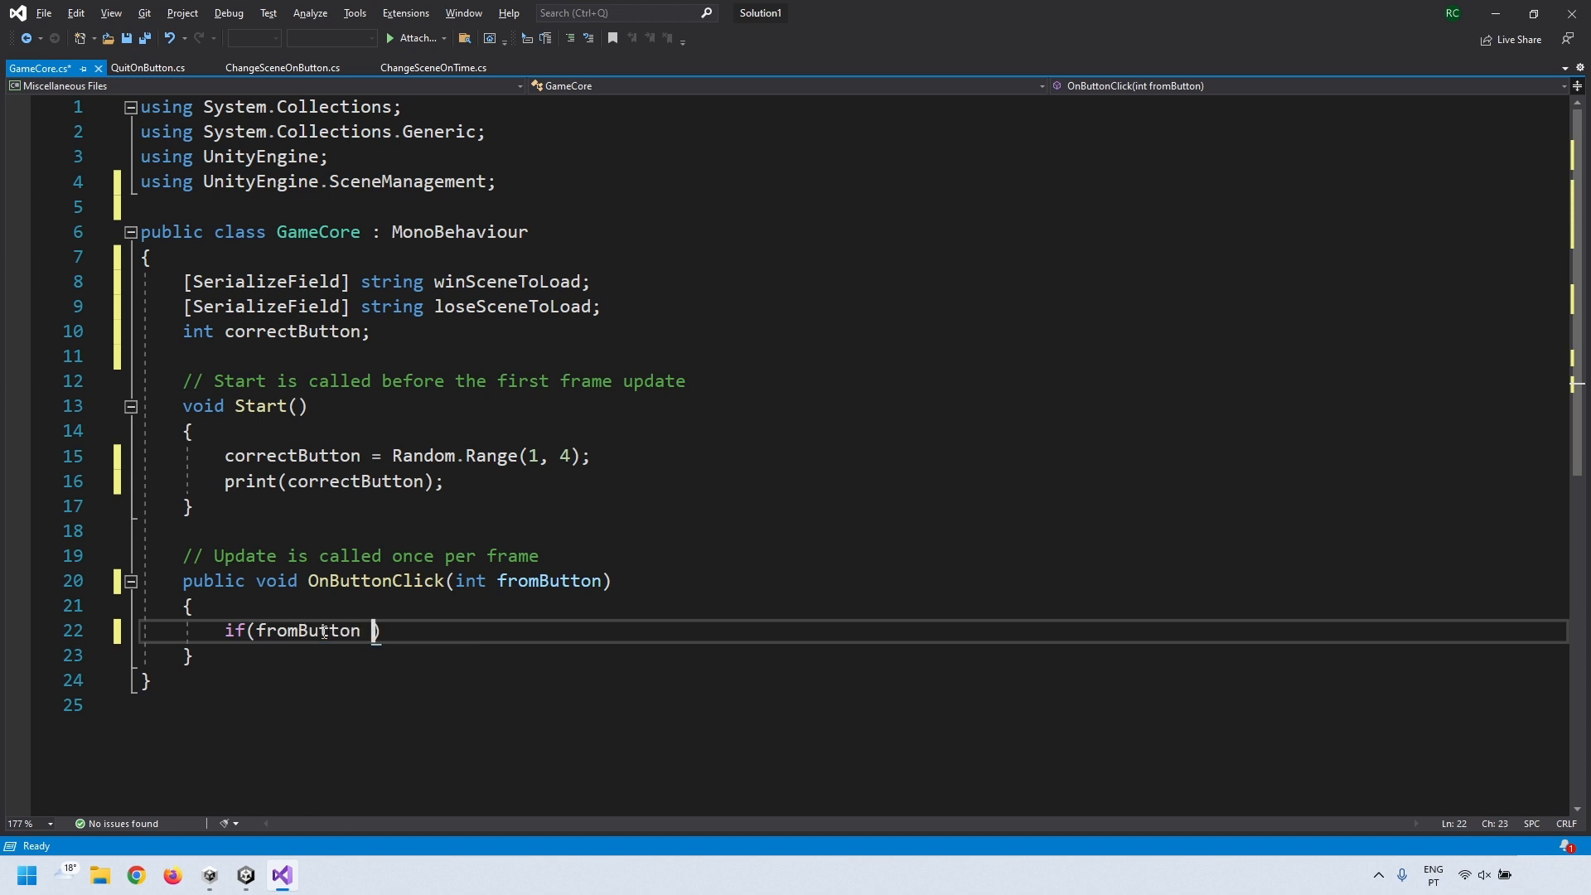
type("= ToString correctBu")
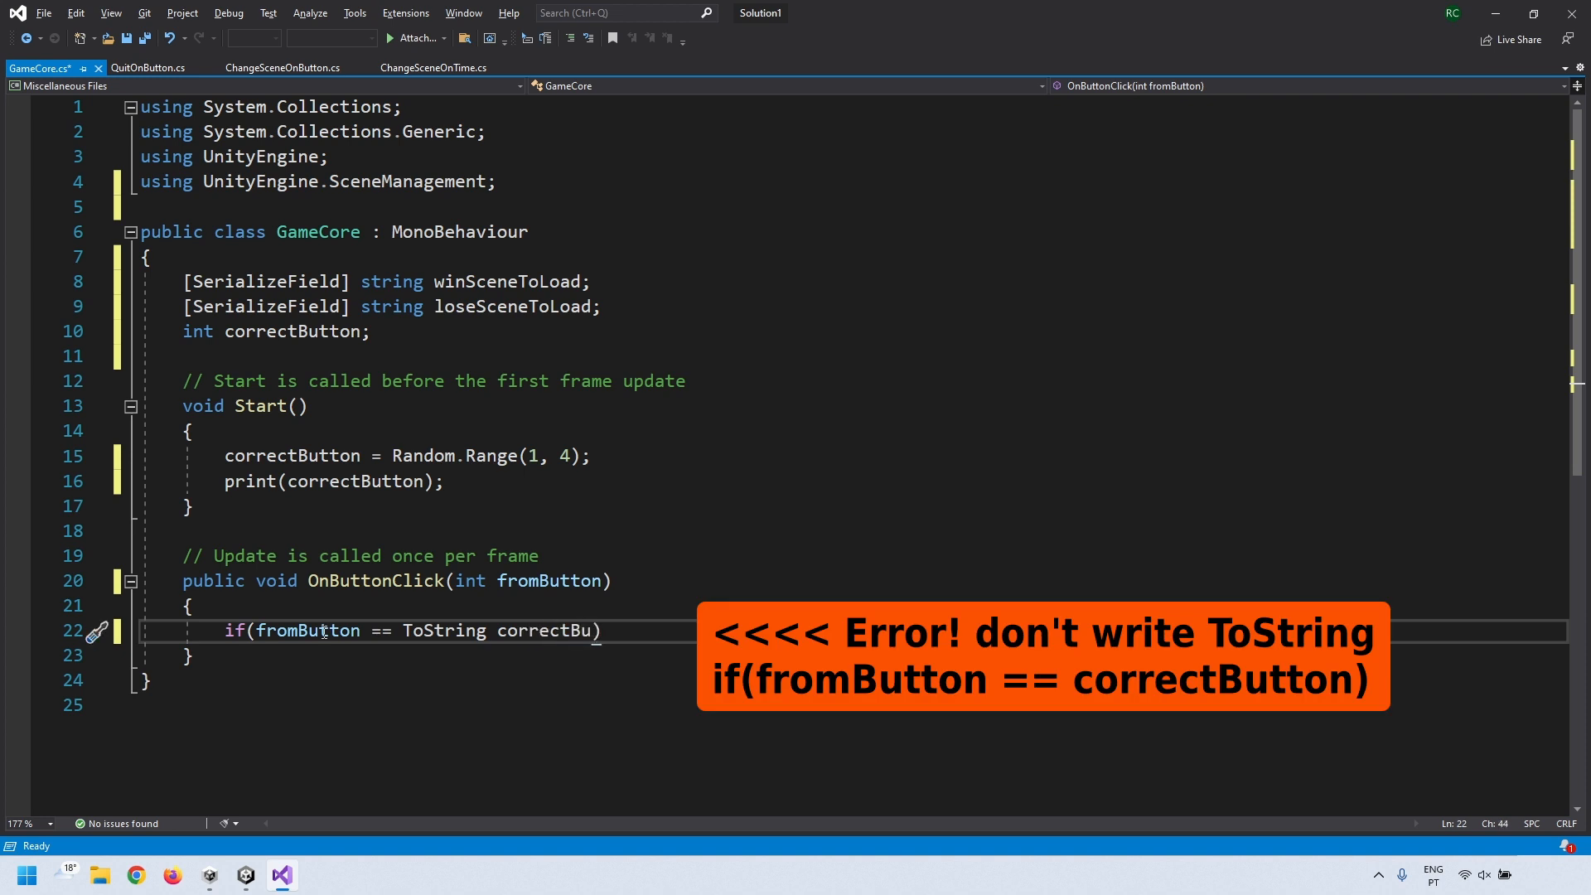
type("ton)")
- Add a braced body to the if statement containing SceneManager.LoadScene(winSceneToLoad);
key("Return")
type("{")
key("Return")
type("SceneManage")
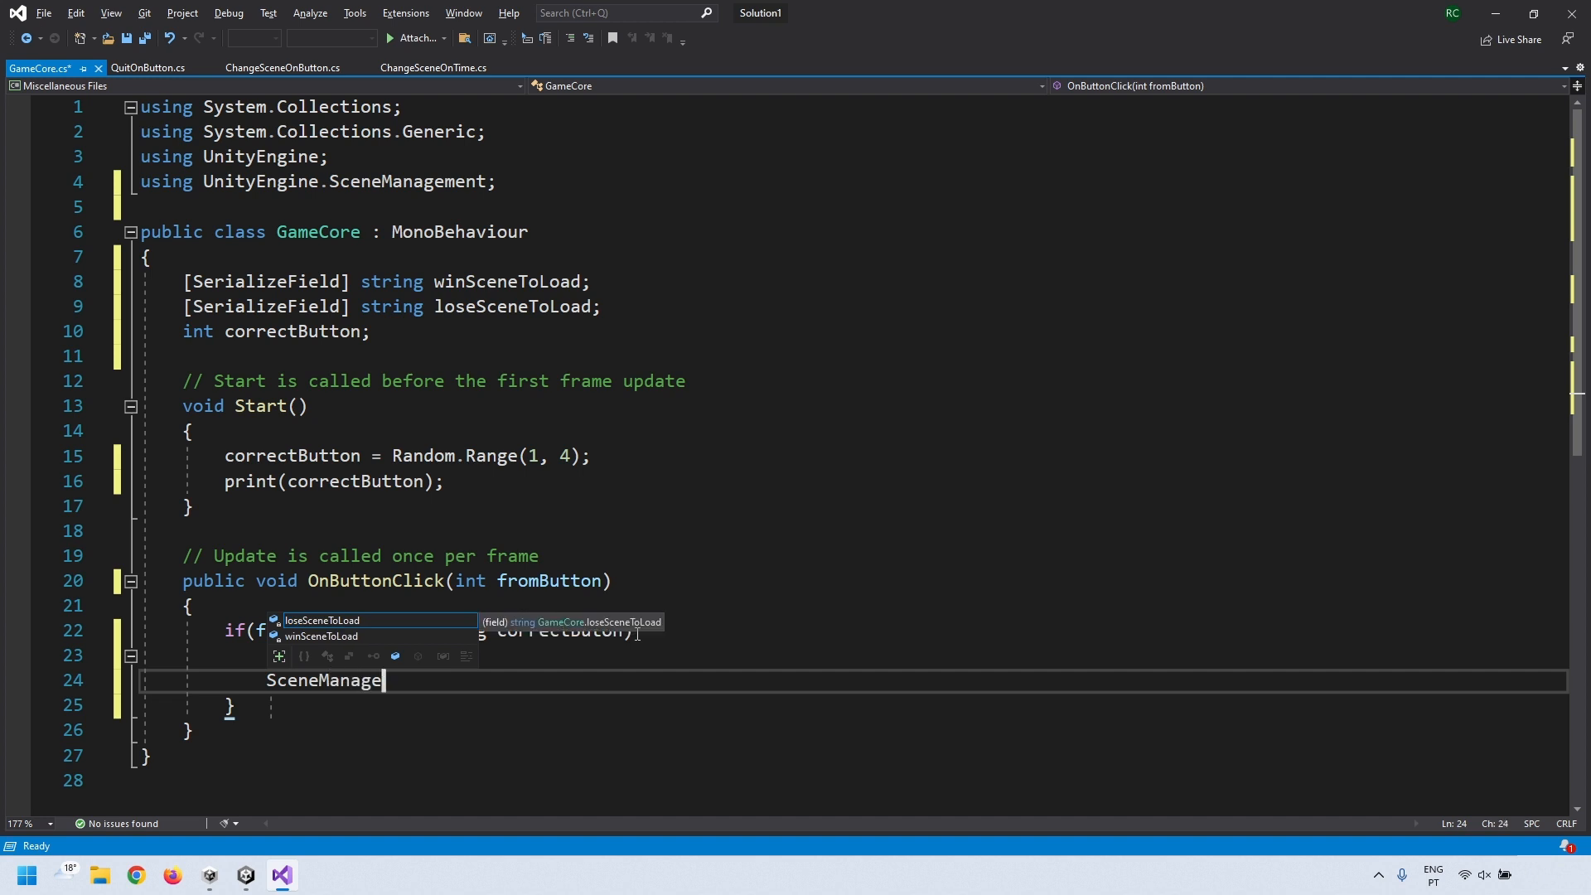
type("r.LoadScen")
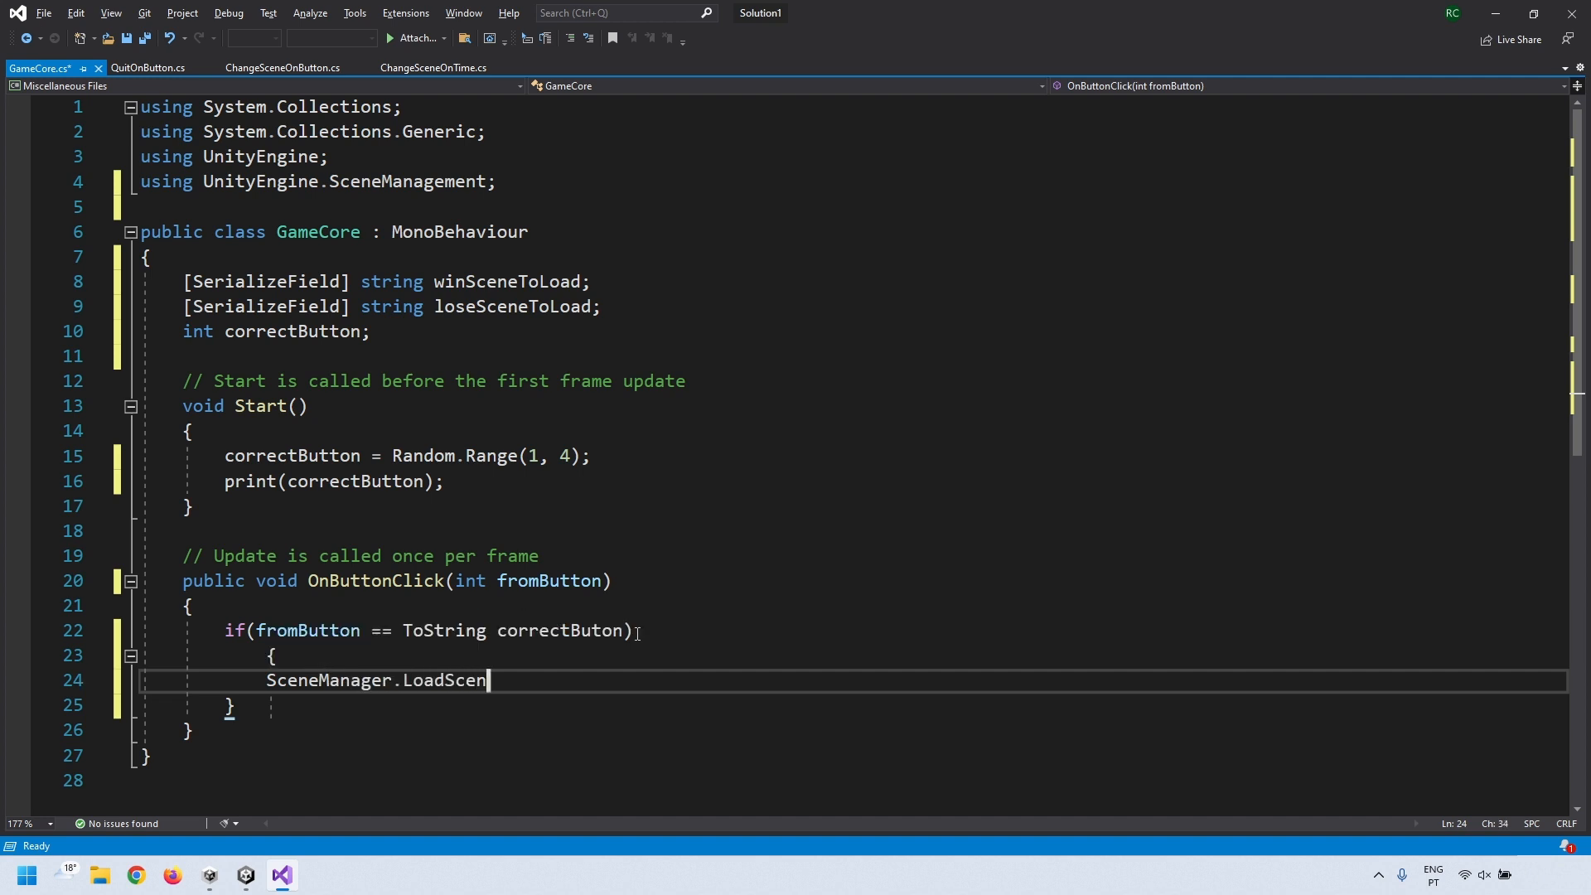
type("e(winSc")
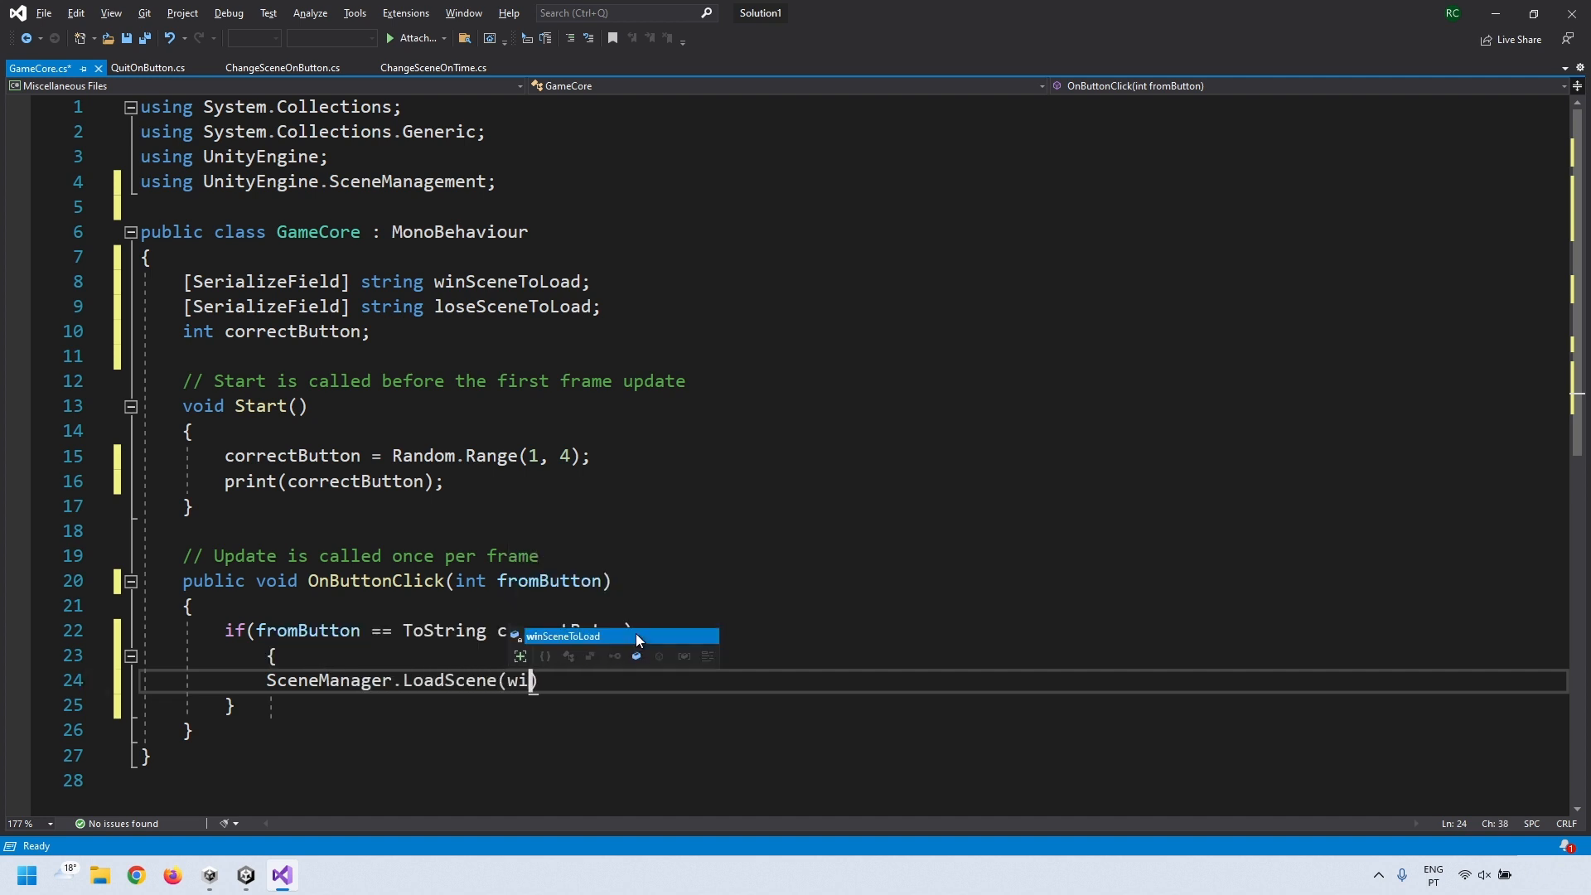
type("eneToLoad")
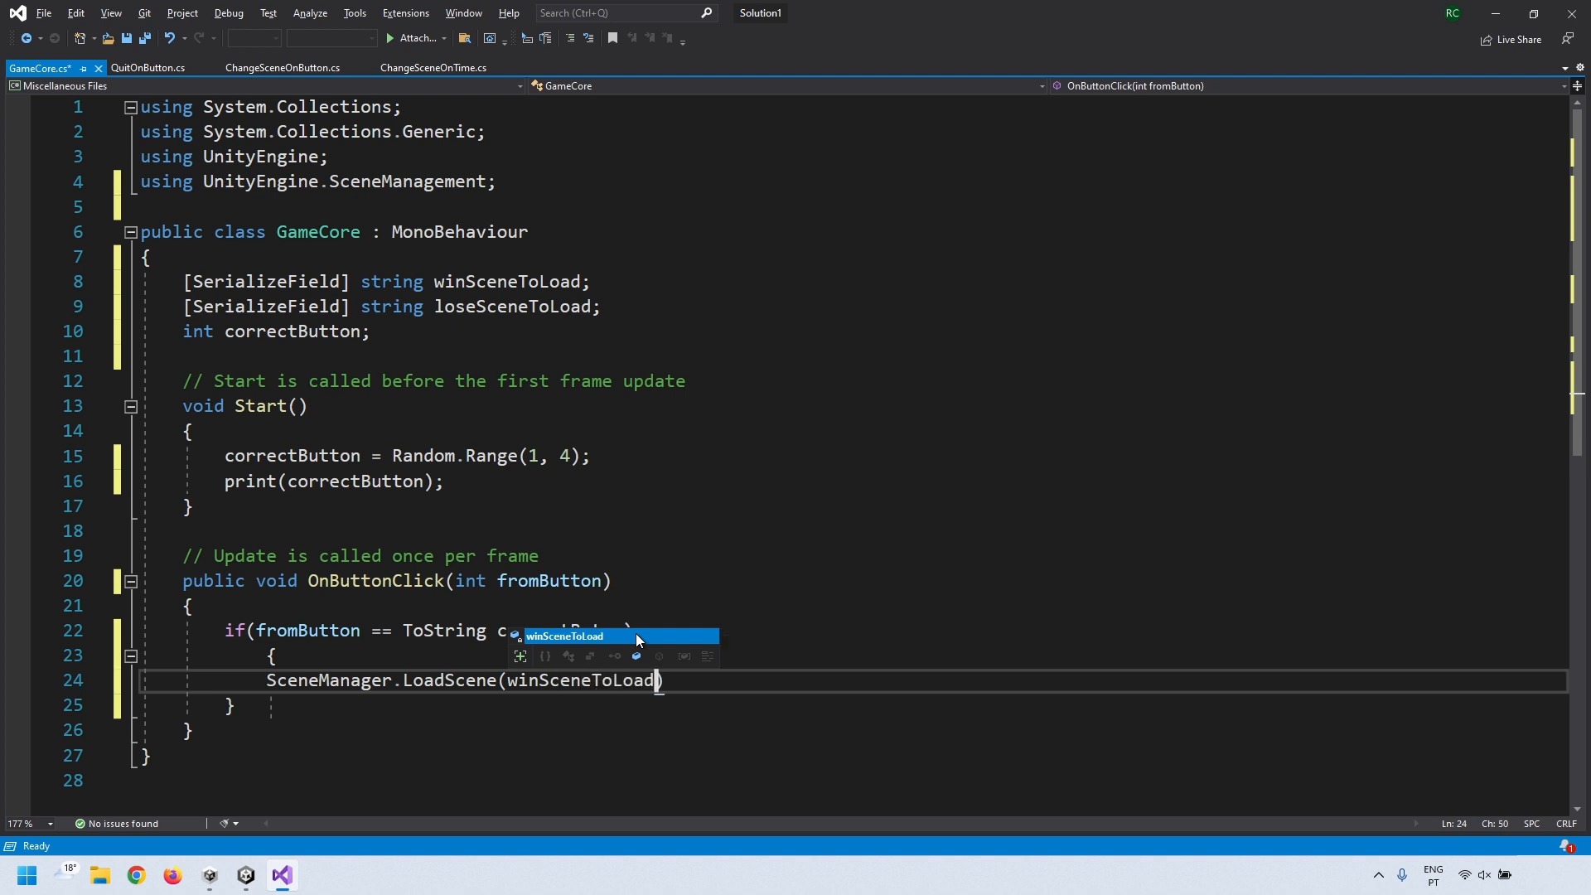
key("Escape")
type(");")
- Add an else branch with an empty braced body after the if block
key("Down")
key("Return")
type("else")
key("Return")
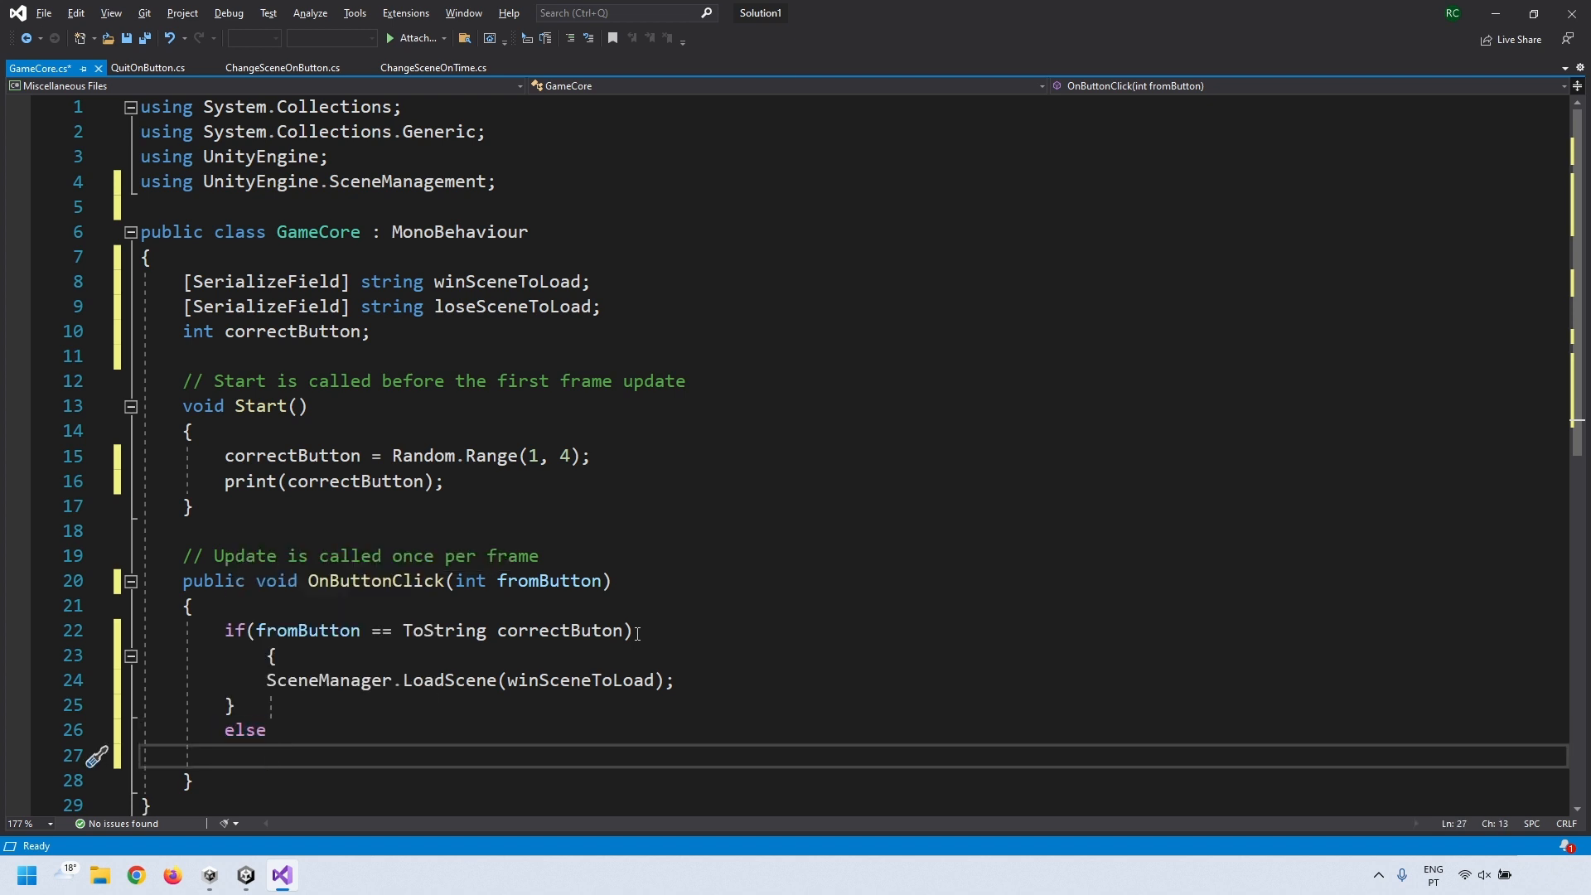
type("{")
key("Return")
- Copy the LoadScene call from the if block into the else block and change its argument to loseSceneToLoad
left_click(295, 681)
left_click_drag(266, 680, 678, 681)
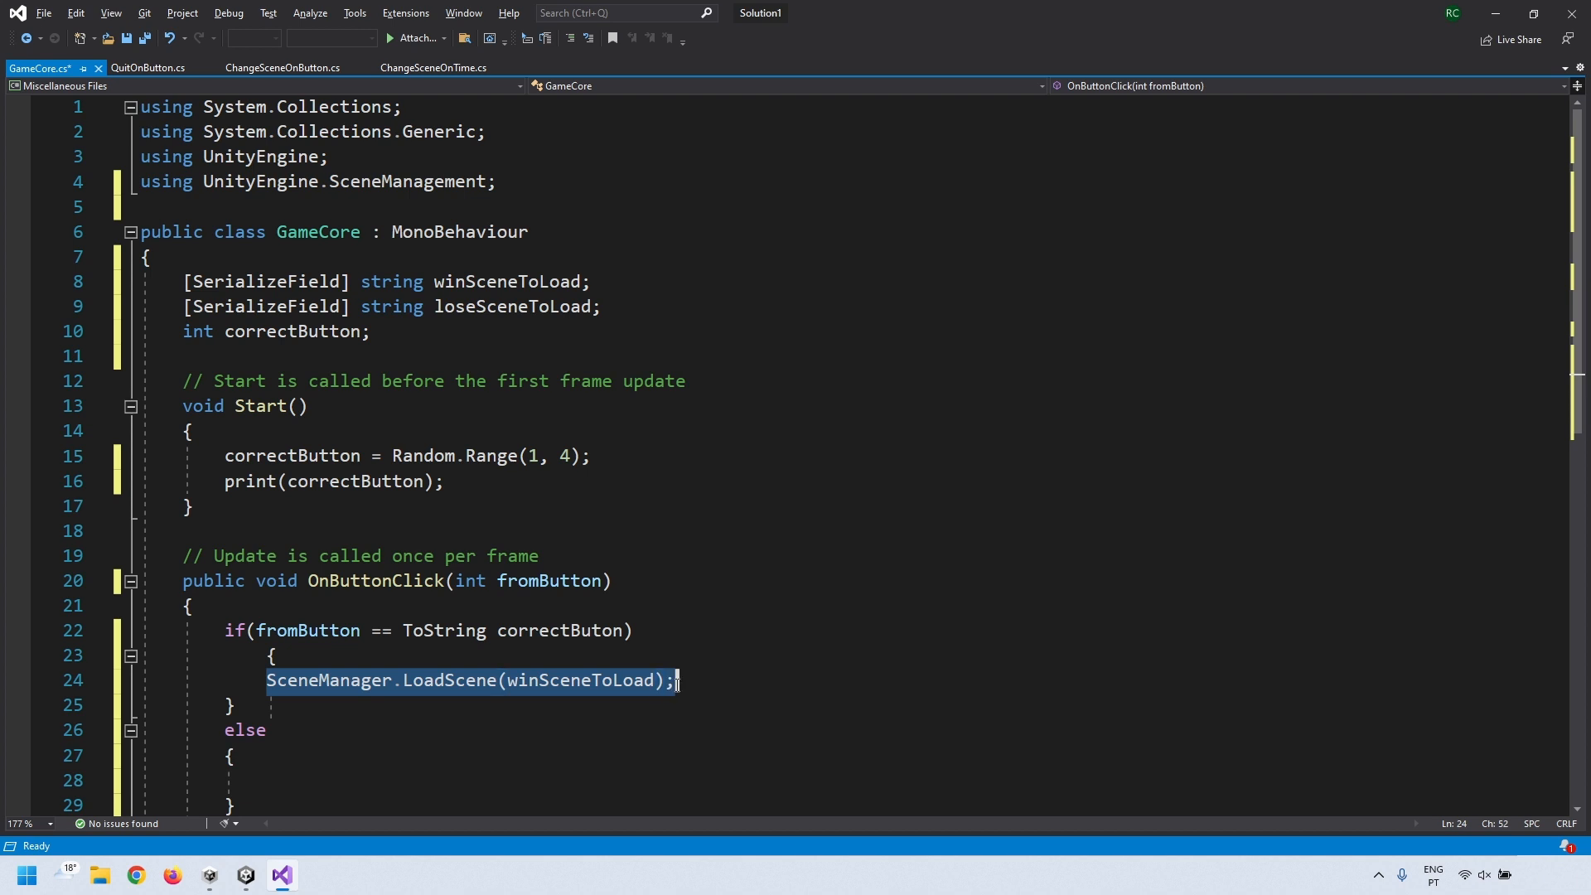
key("ctrl+c")
left_click(358, 779)
key("ctrl+v")
left_click(538, 780)
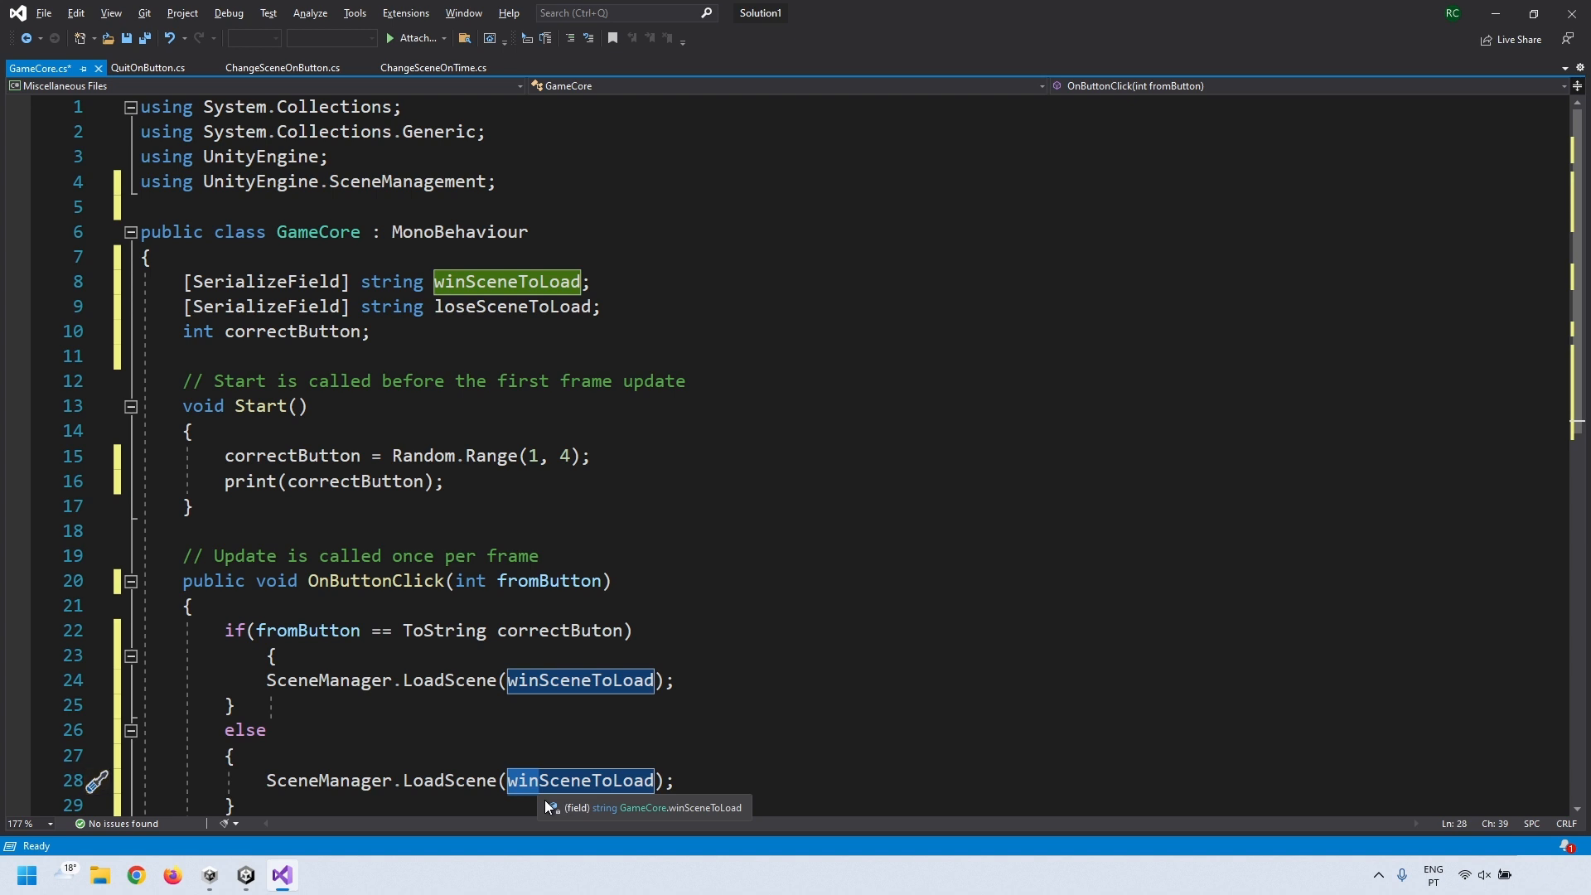
key("BackSpace")
key("BackSpace")
key("BackSpace")
type("lose")
left_click(601, 721)
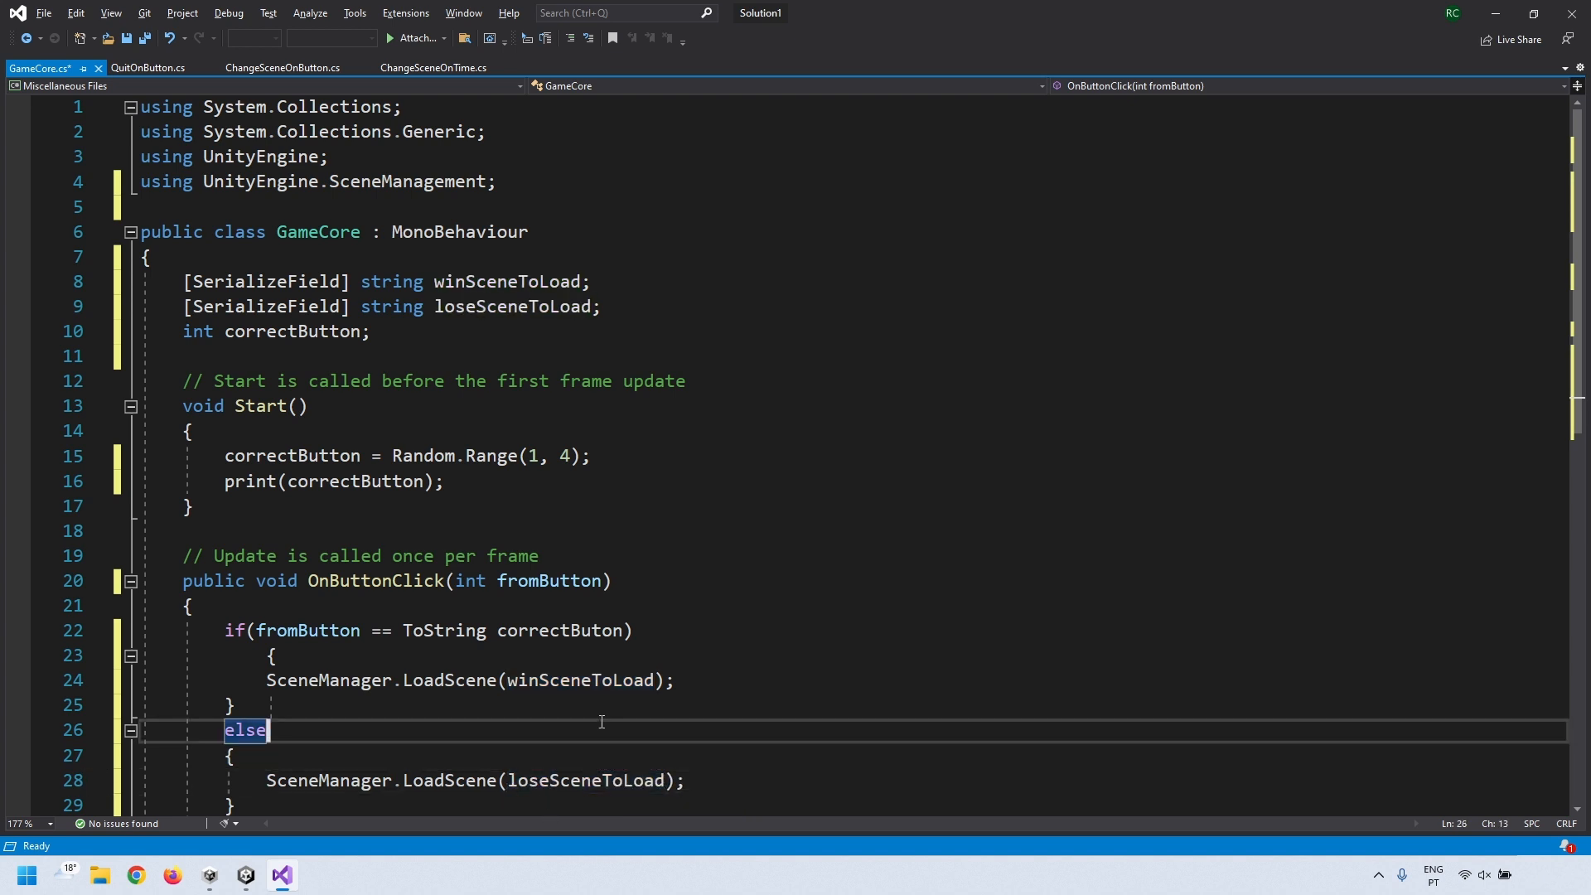
- Align the if block's opening brace with its if statement and save the GameCore script
scroll(601, 721, "down", 3)
scroll(602, 721, "up", 1)
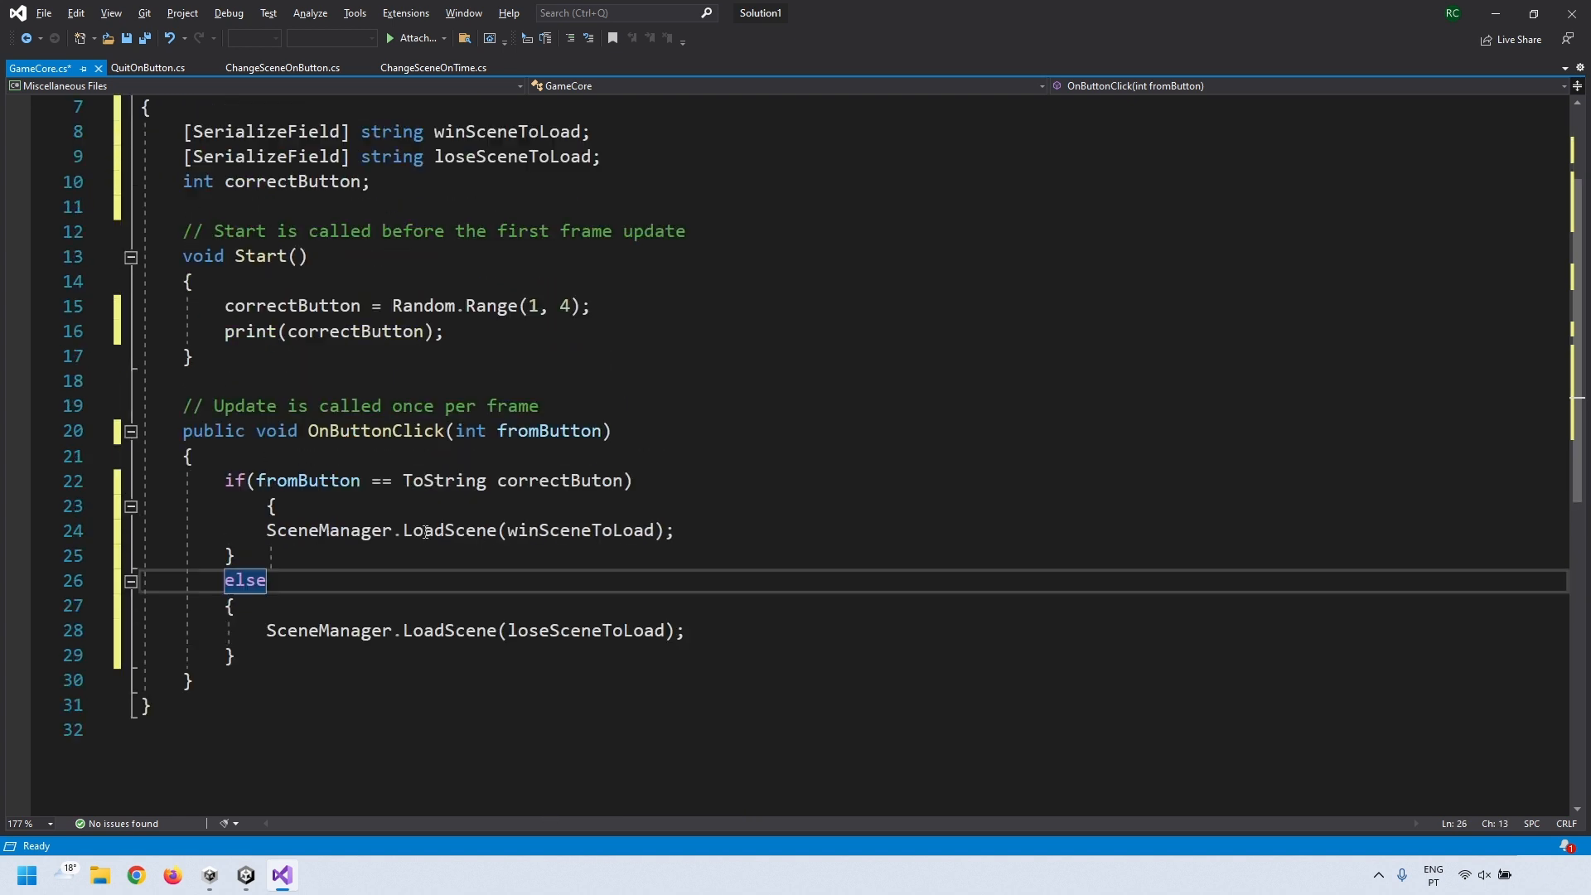
left_click(276, 511)
key("BackSpace")
key("BackSpace")
key("BackSpace")
key("BackSpace")
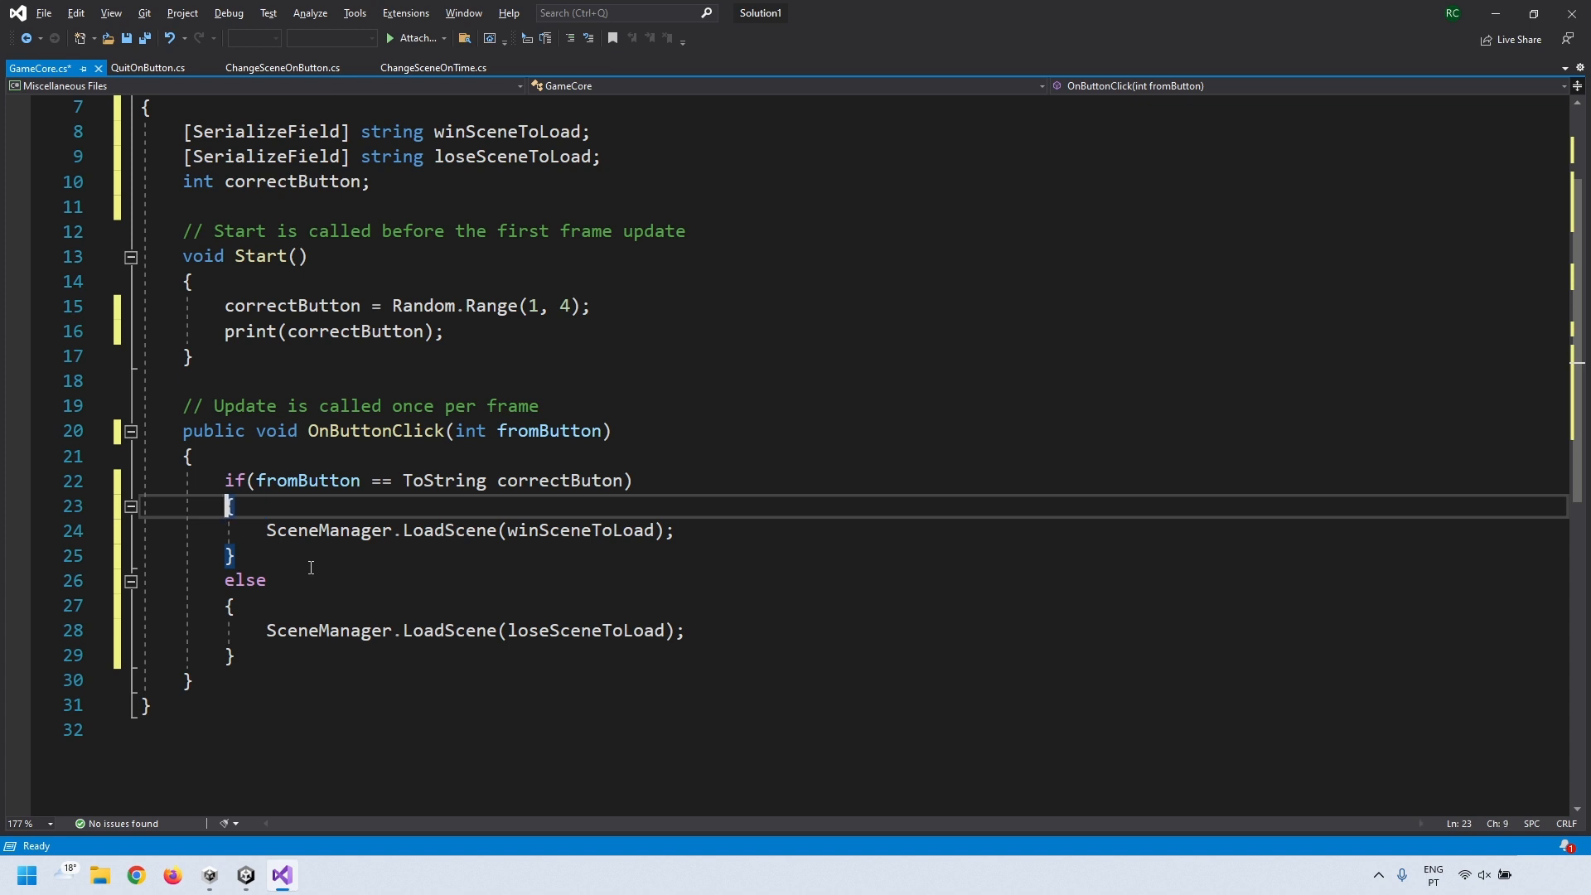
left_click(311, 567)
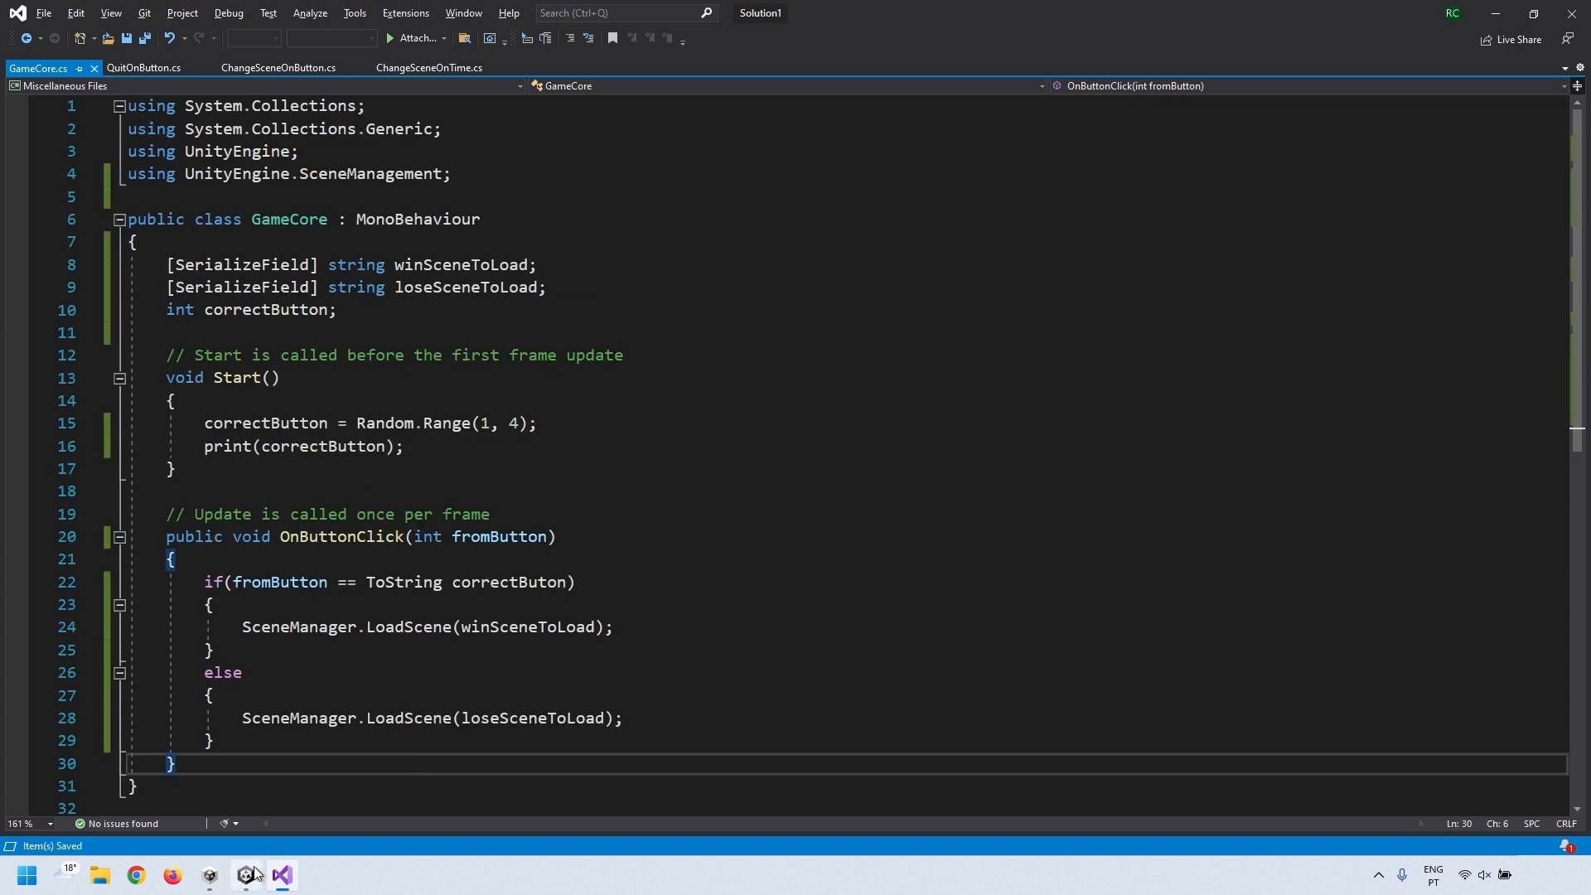
- Switch to Unity and examine the GameCore compile messages in the Console
left_click(252, 873)
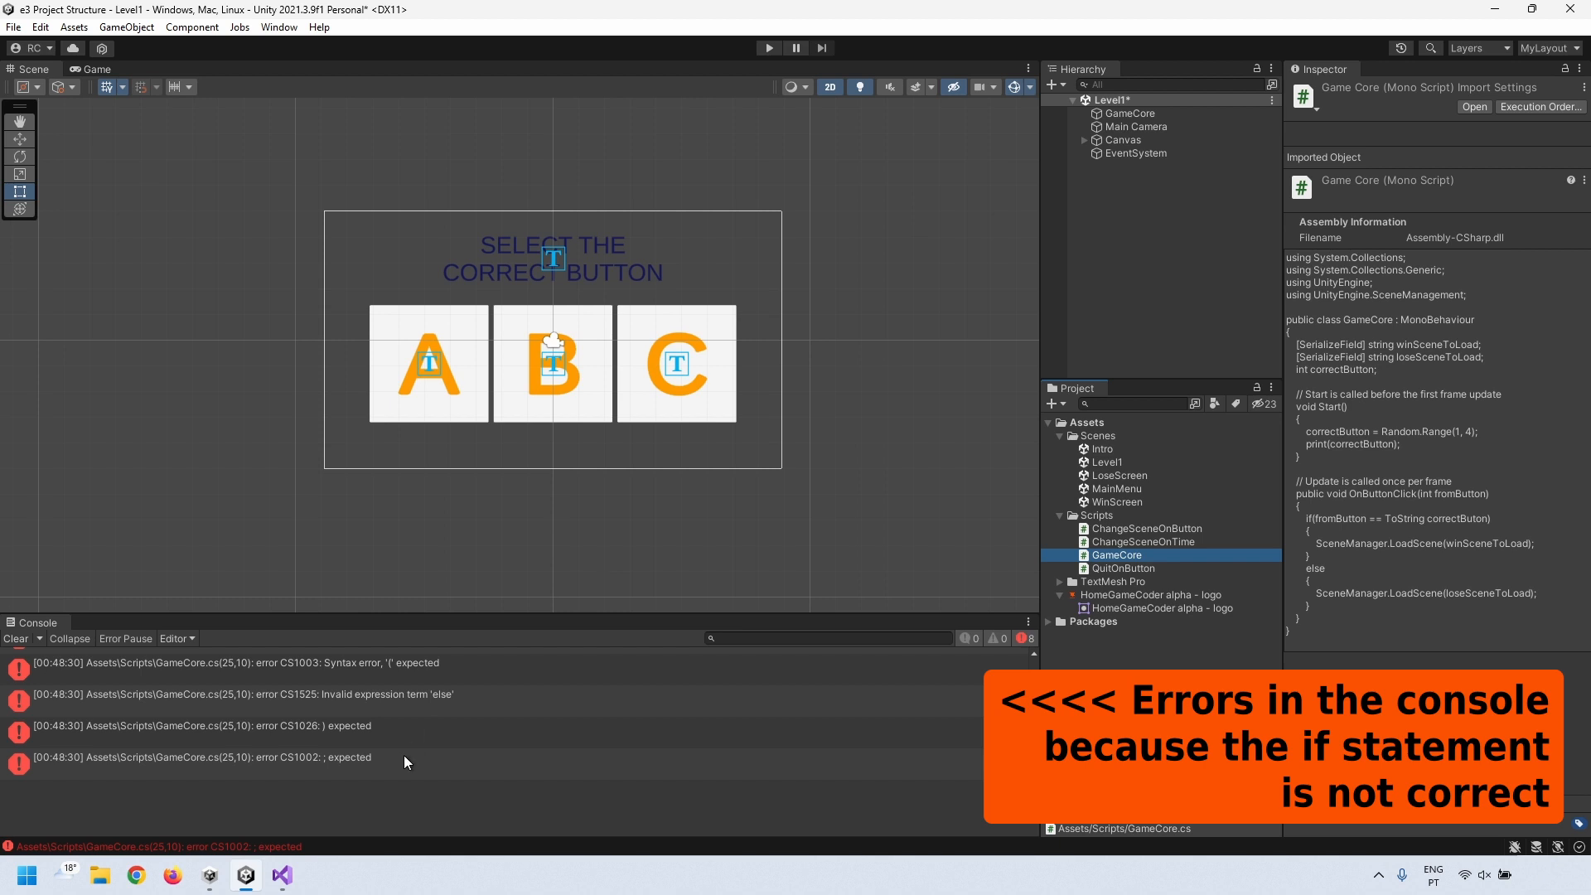
scroll(398, 766, "up", 3)
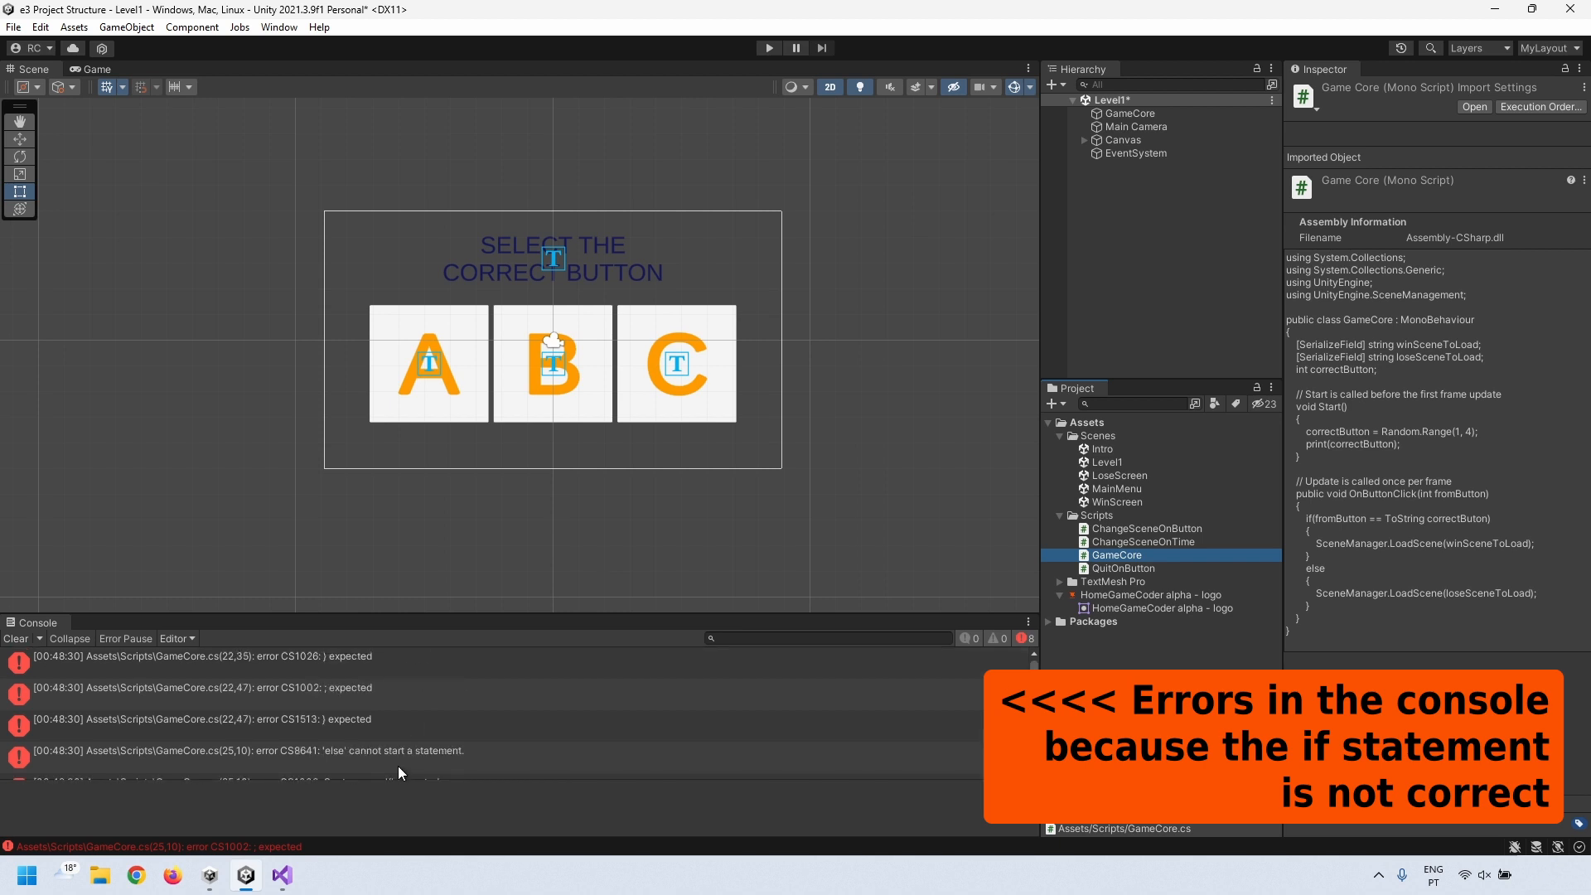
- Return to Visual Studio, remove ToString from the if condition in OnButtonClick, and save the script
left_click(282, 876)
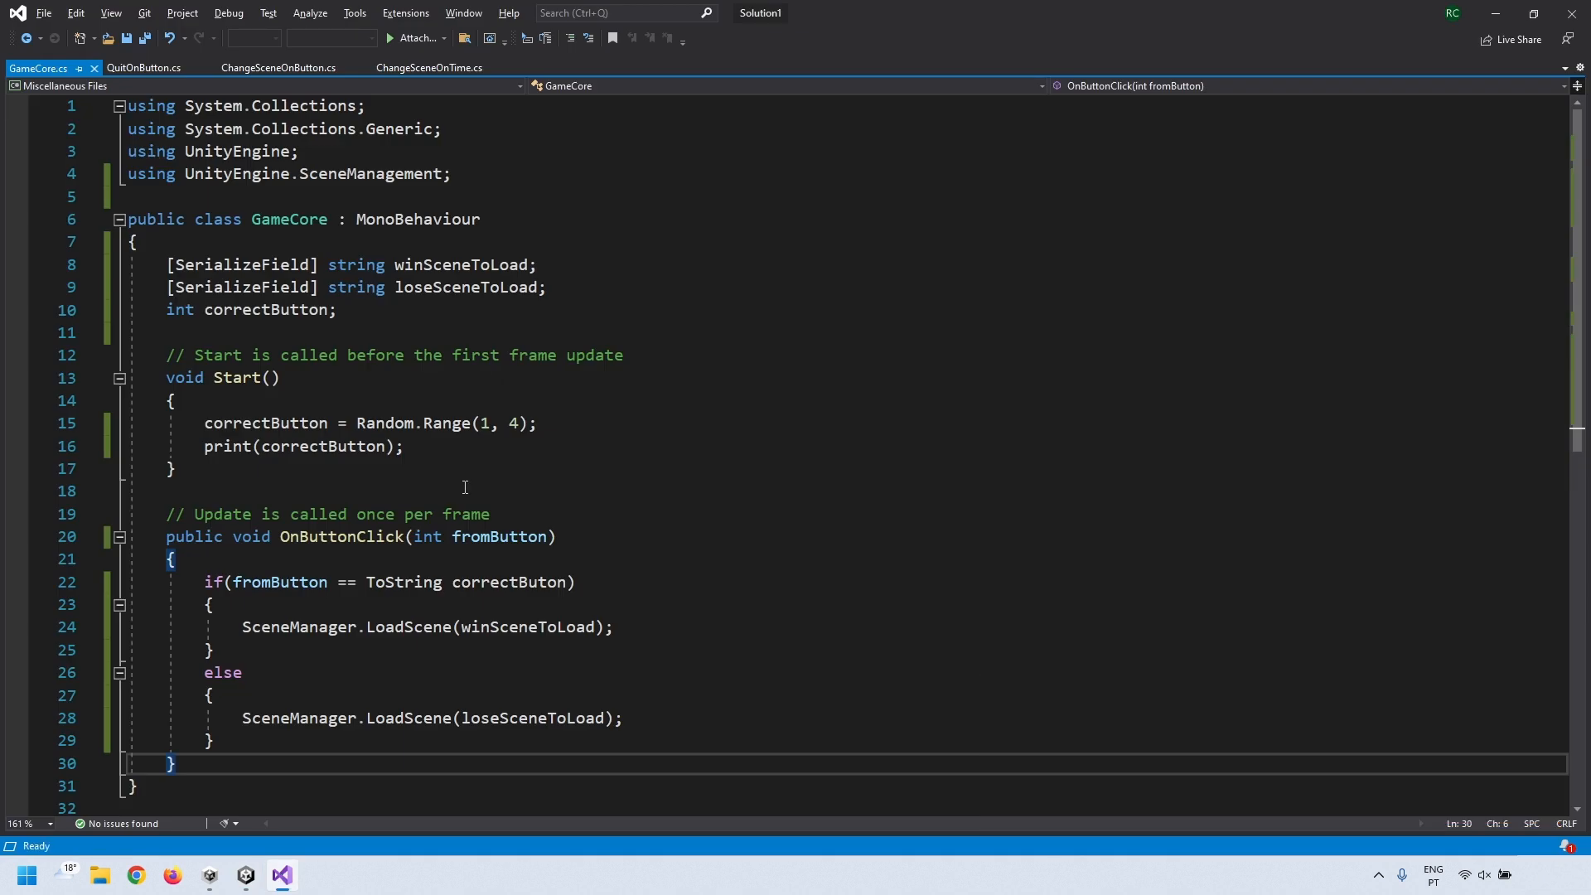
left_click_drag(366, 582, 454, 583)
key("BackSpace")
left_click(473, 560)
key("ctrl+s")
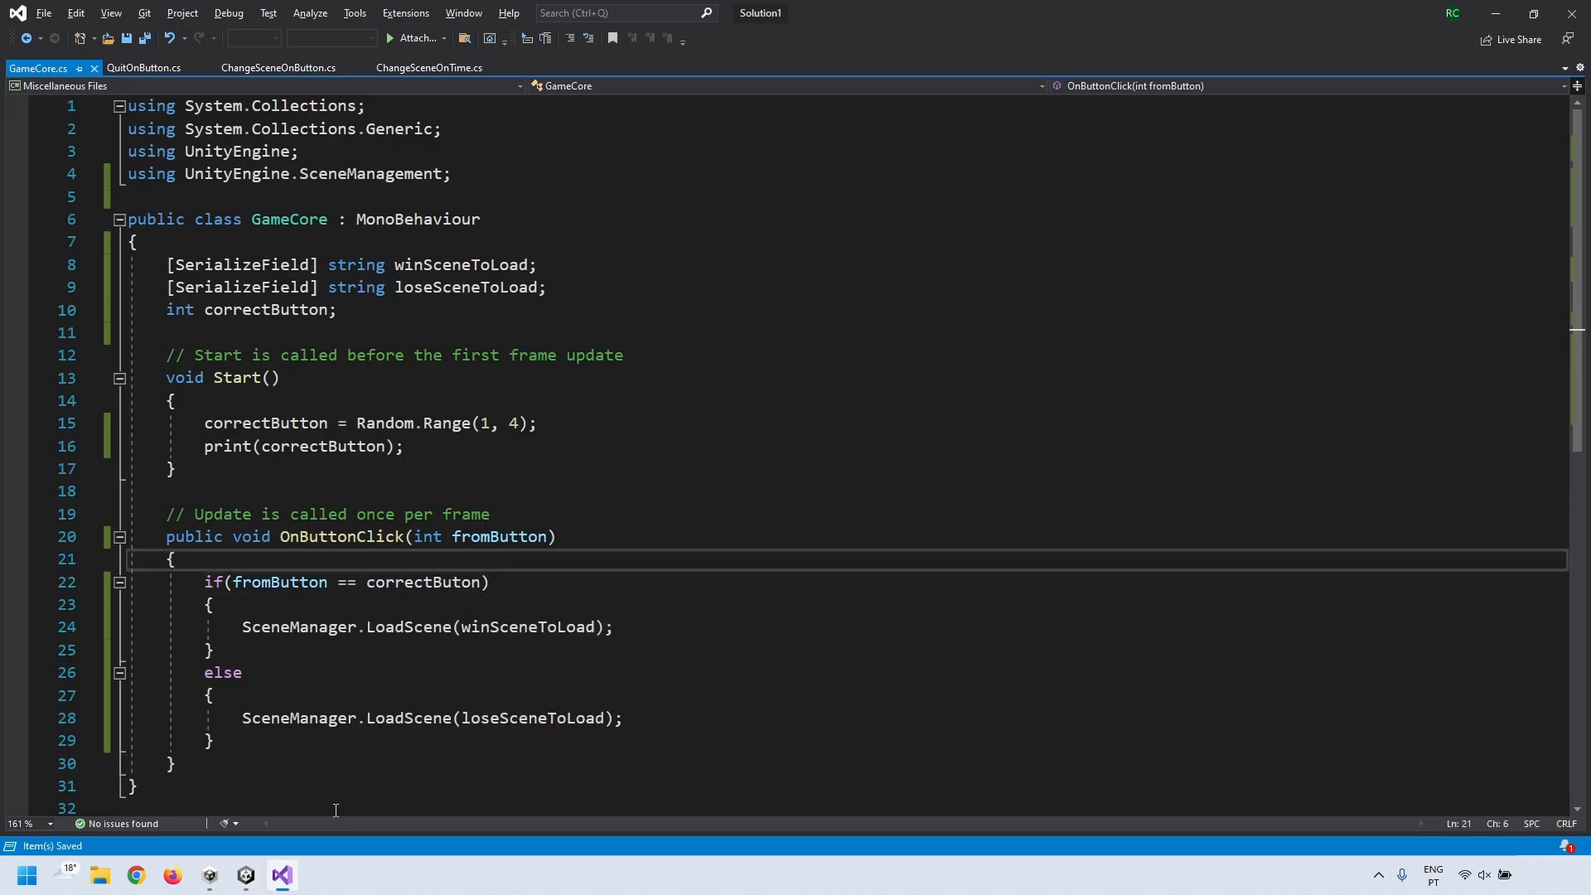
- Check the Unity Console, correct the misspelled variable in the if condition to correctButton, and save the script
left_click(251, 876)
left_click(395, 655)
left_click(282, 875)
left_click(406, 582)
left_click(462, 584)
type("t")
key("ctrl+s")
- In Unity, add an On Click event to Button A, Button B and Button C together, with the GameCore object as target
left_click(246, 876)
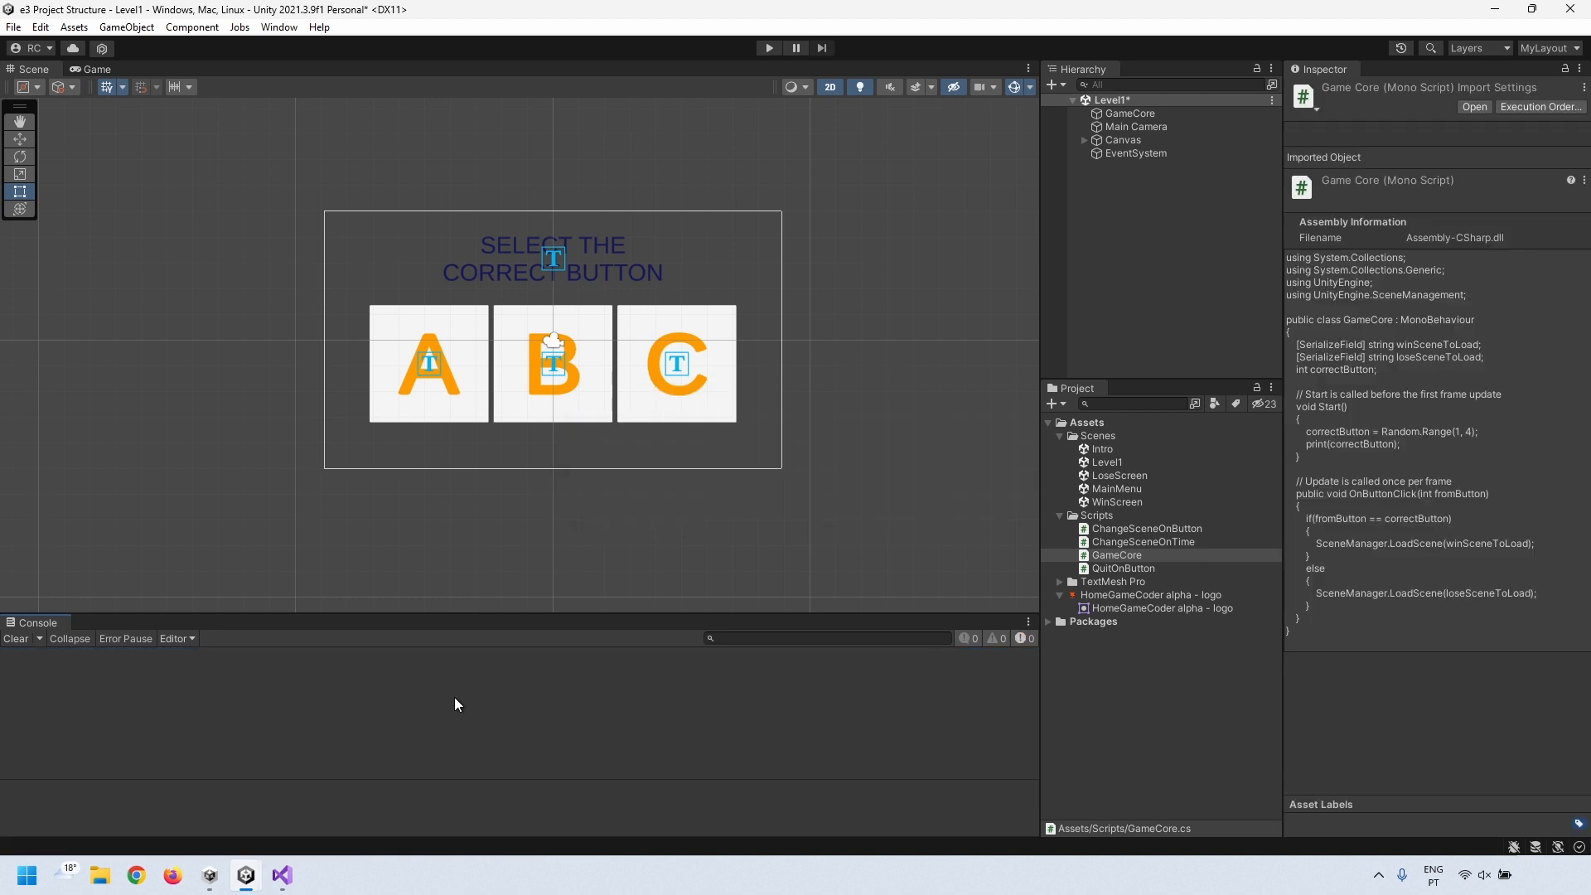
left_click(1083, 141)
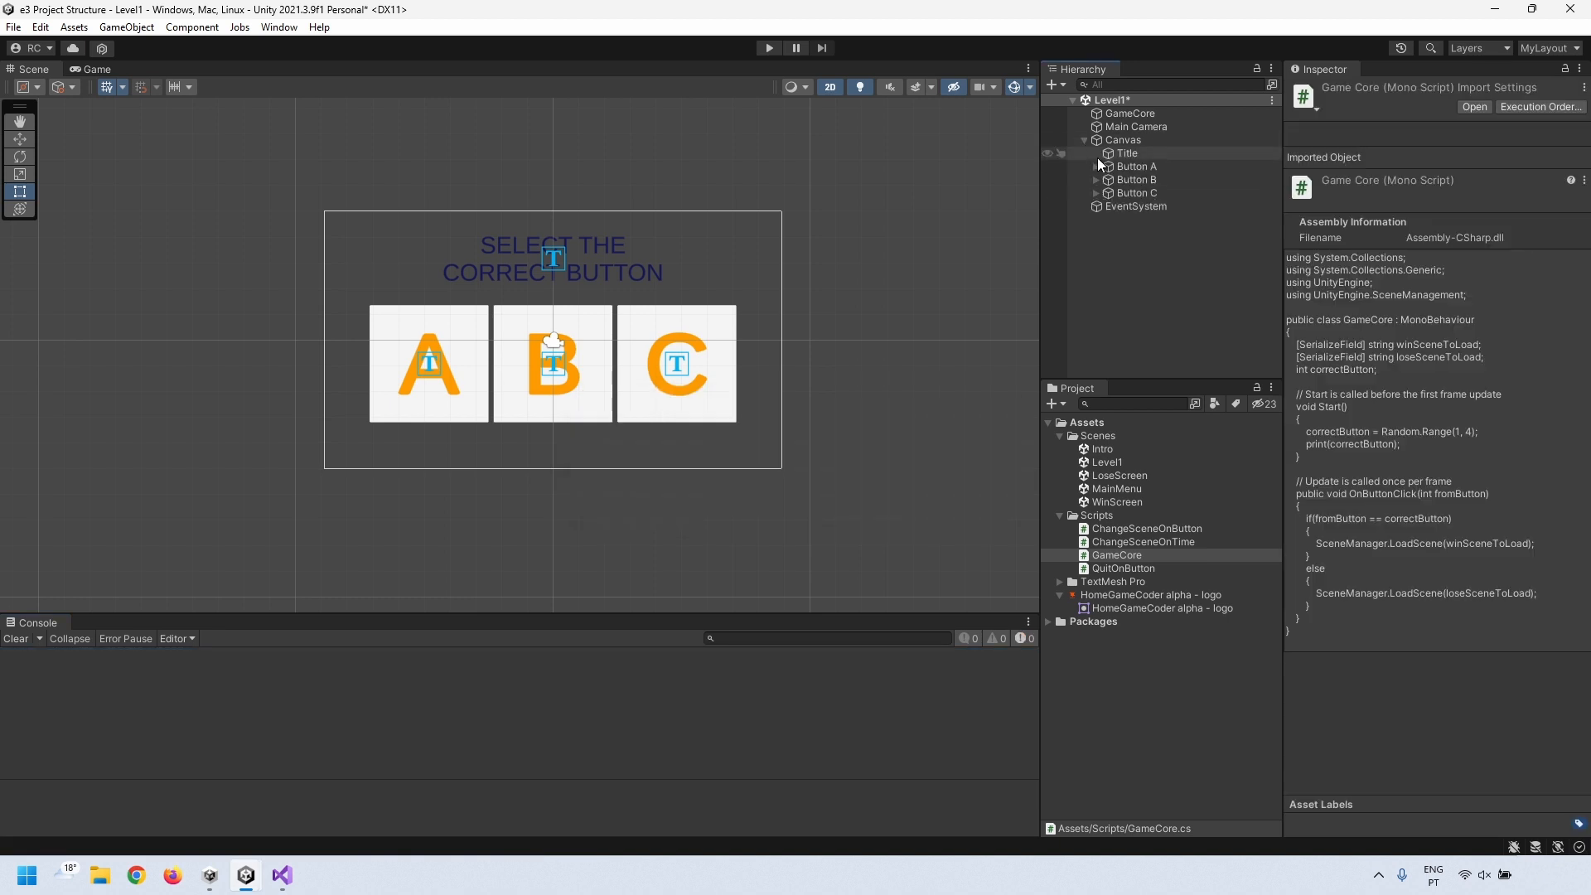
left_click(1107, 166)
left_click(1126, 192, "shift")
scroll(1453, 384, "down", 5)
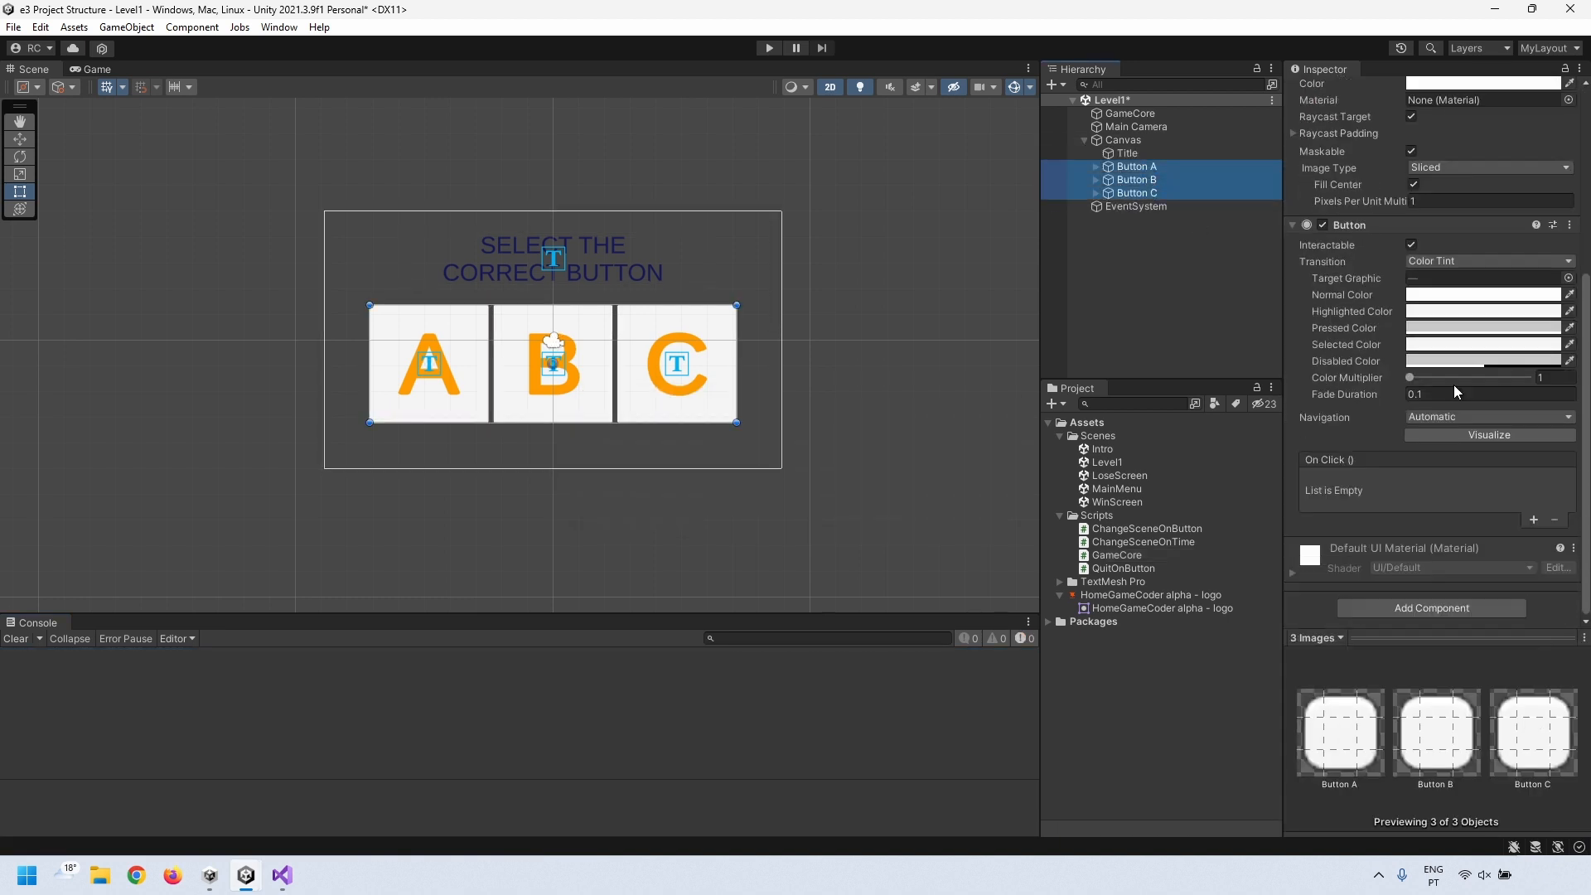
left_click(1533, 519)
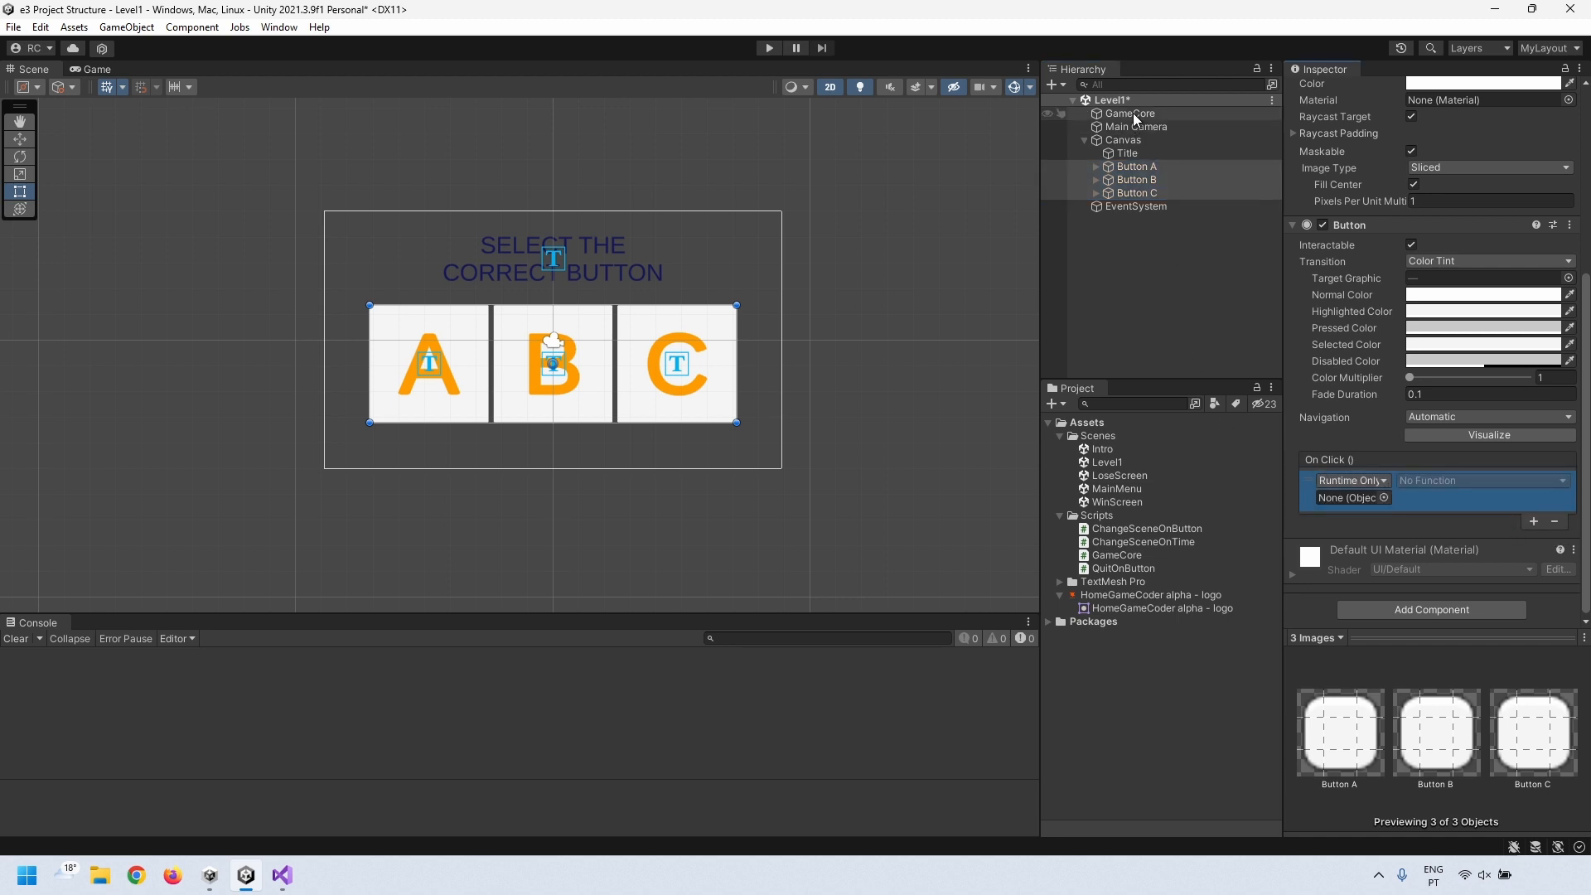
left_click_drag(1124, 111, 1343, 500)
- Assign GameCore's OnButtonClick (int) function to the three buttons' On Click event and set its argument to 1
left_click(1422, 482)
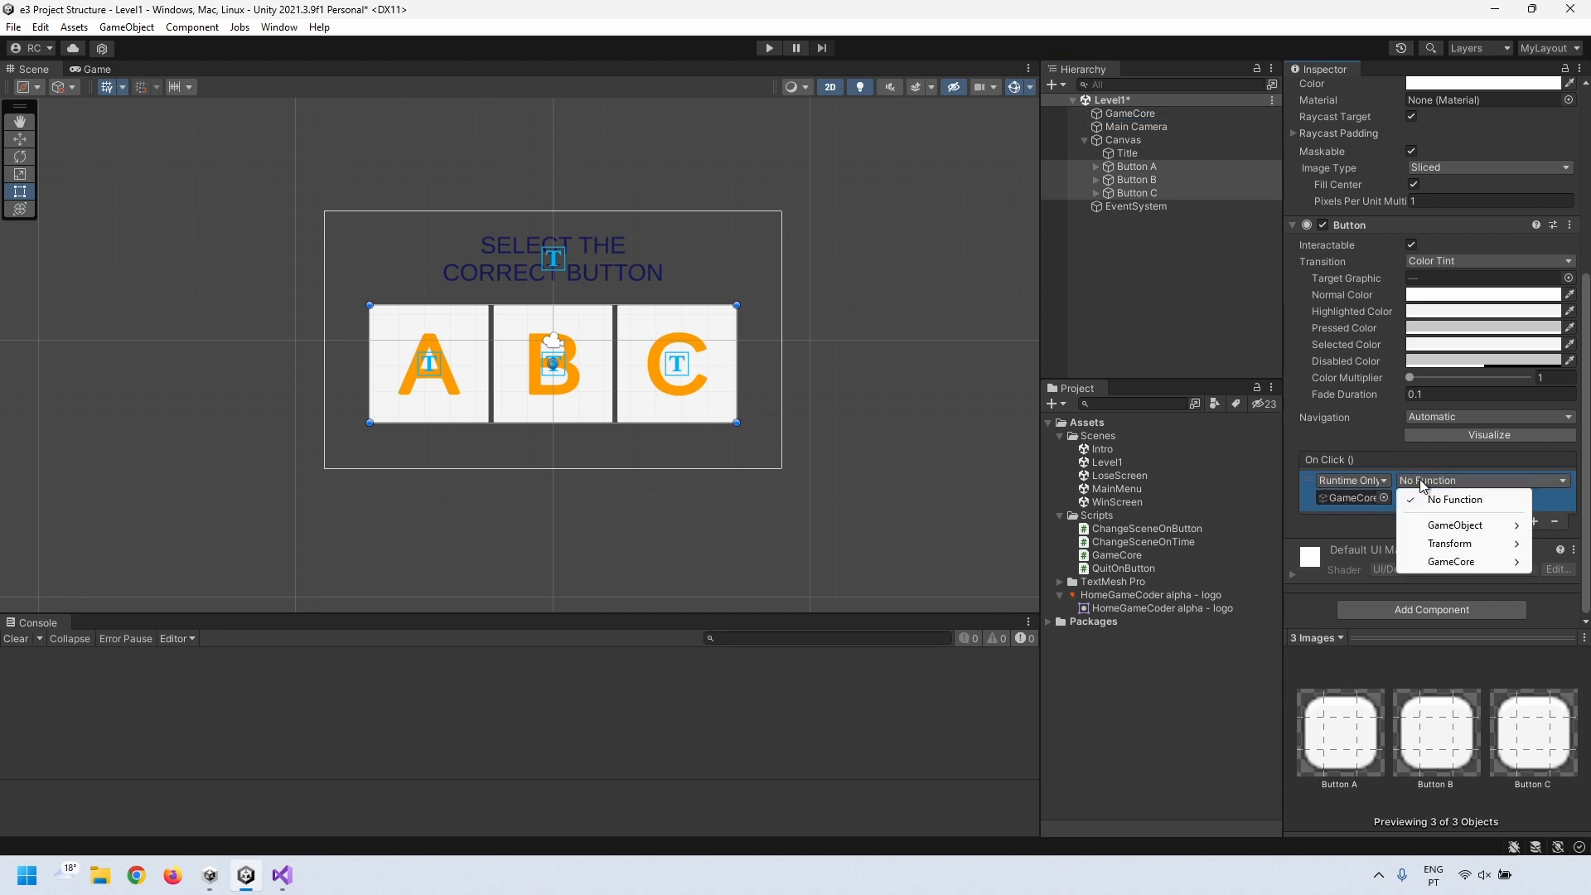
mouse_move(1456, 561)
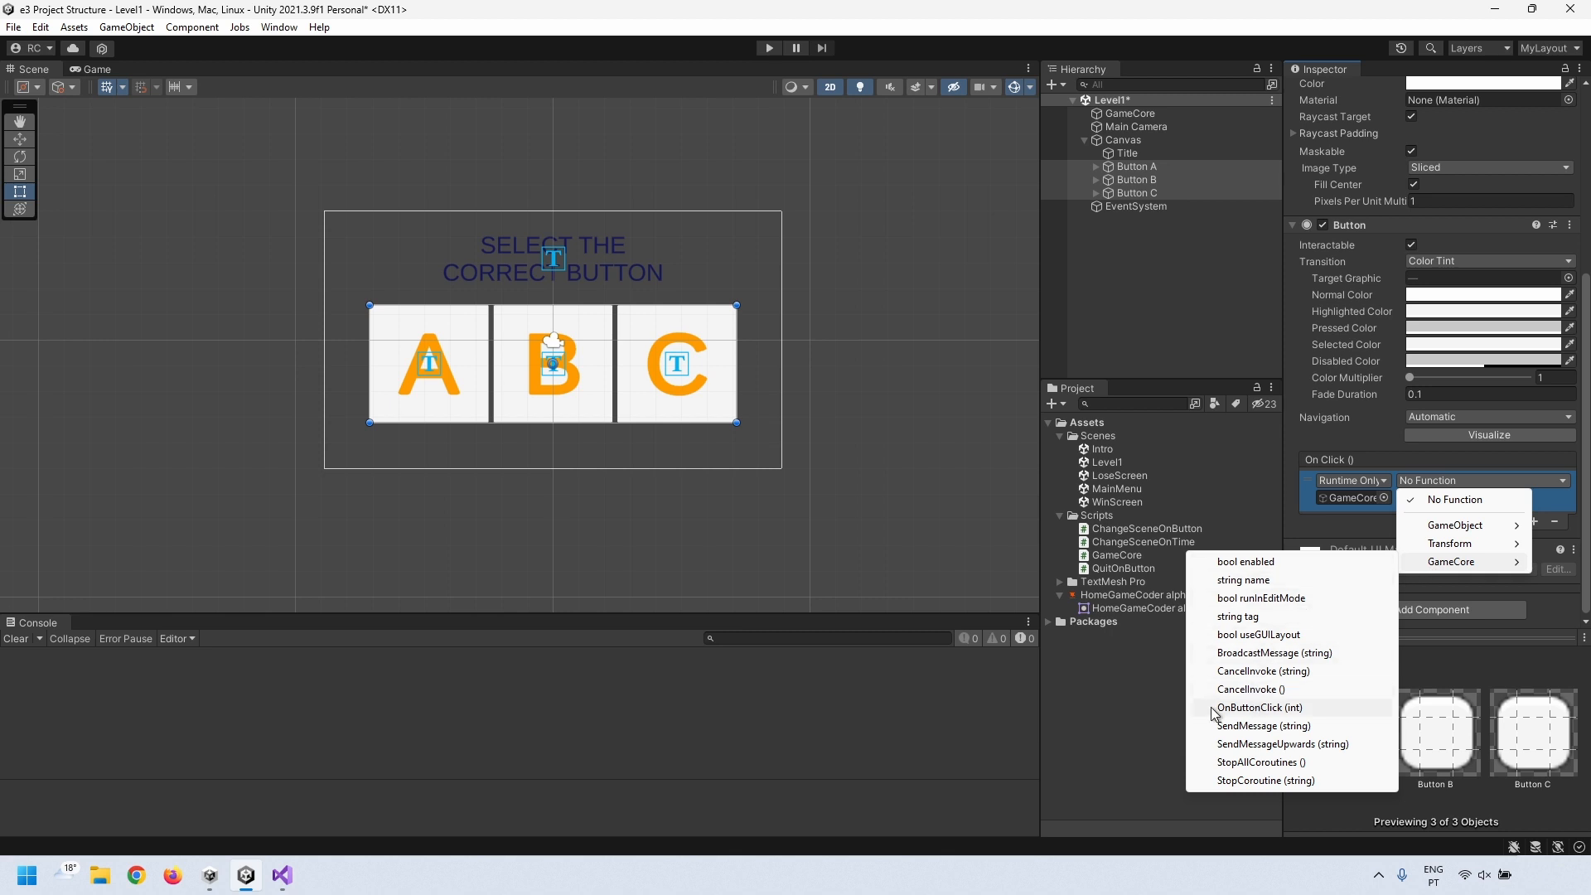
left_click(1259, 707)
left_click(1409, 497)
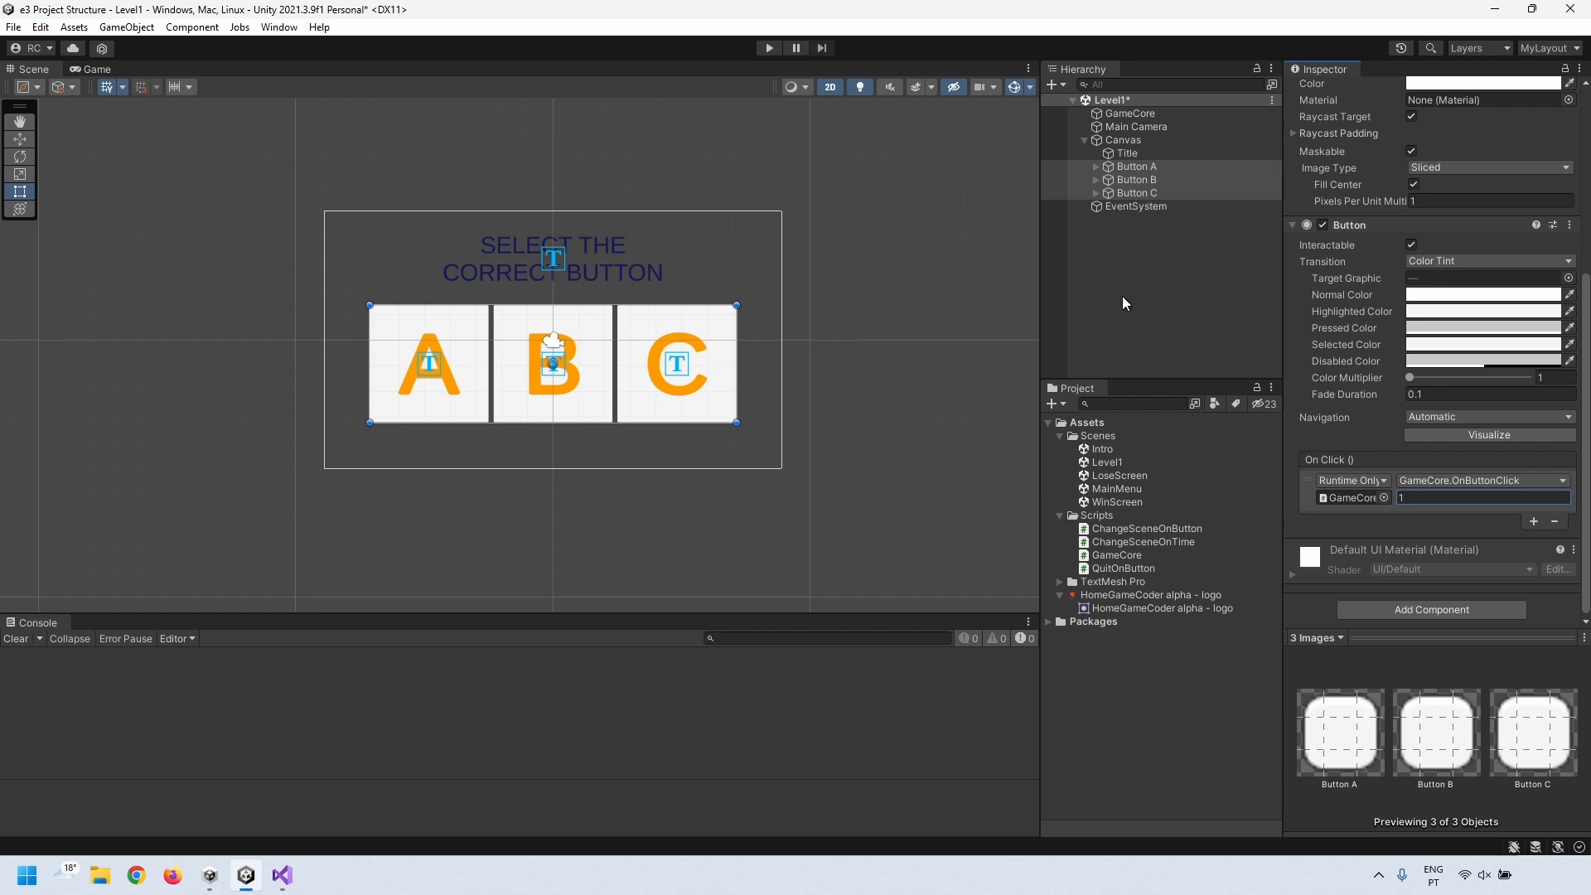
- Select only Button B and set its OnButtonClick argument to 2
left_click(1134, 262)
left_click(1145, 177)
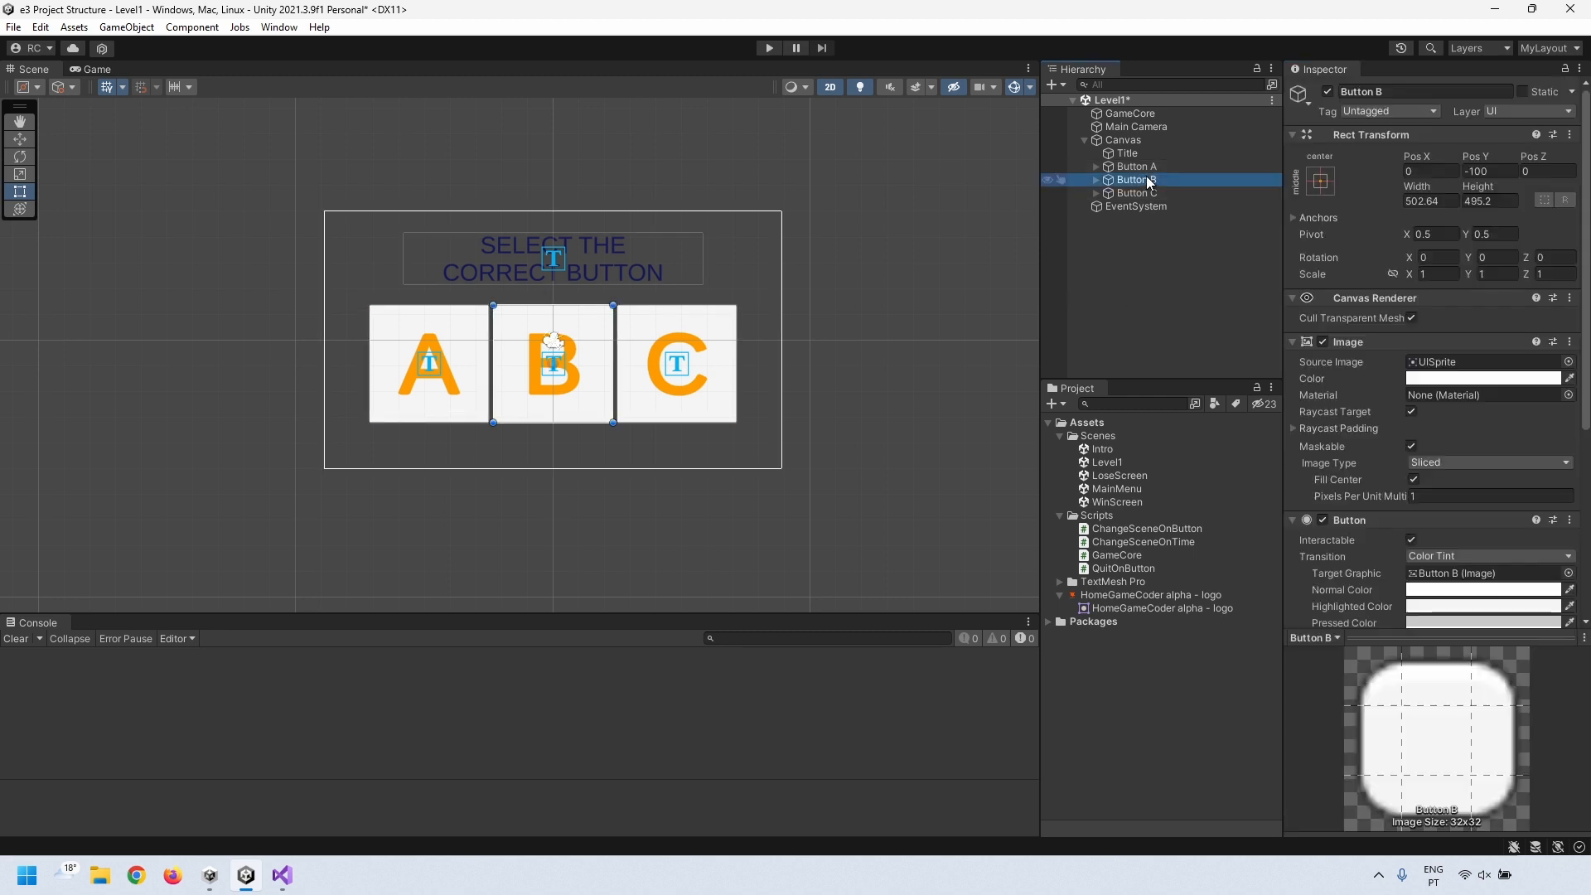
scroll(1444, 472, "down", 5)
left_click(1435, 494)
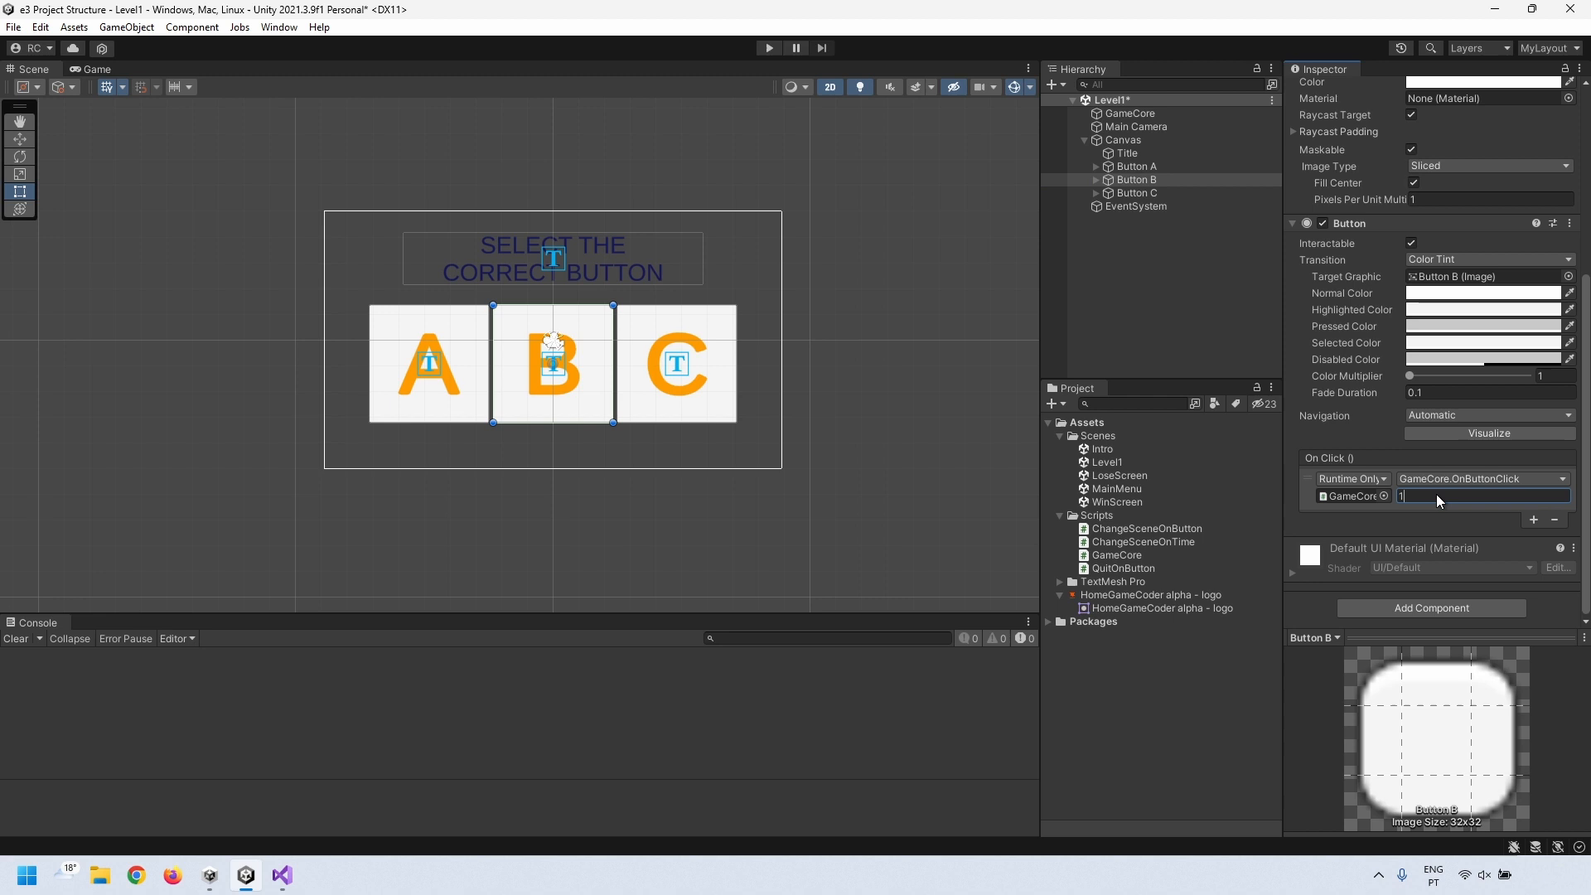
type("2")
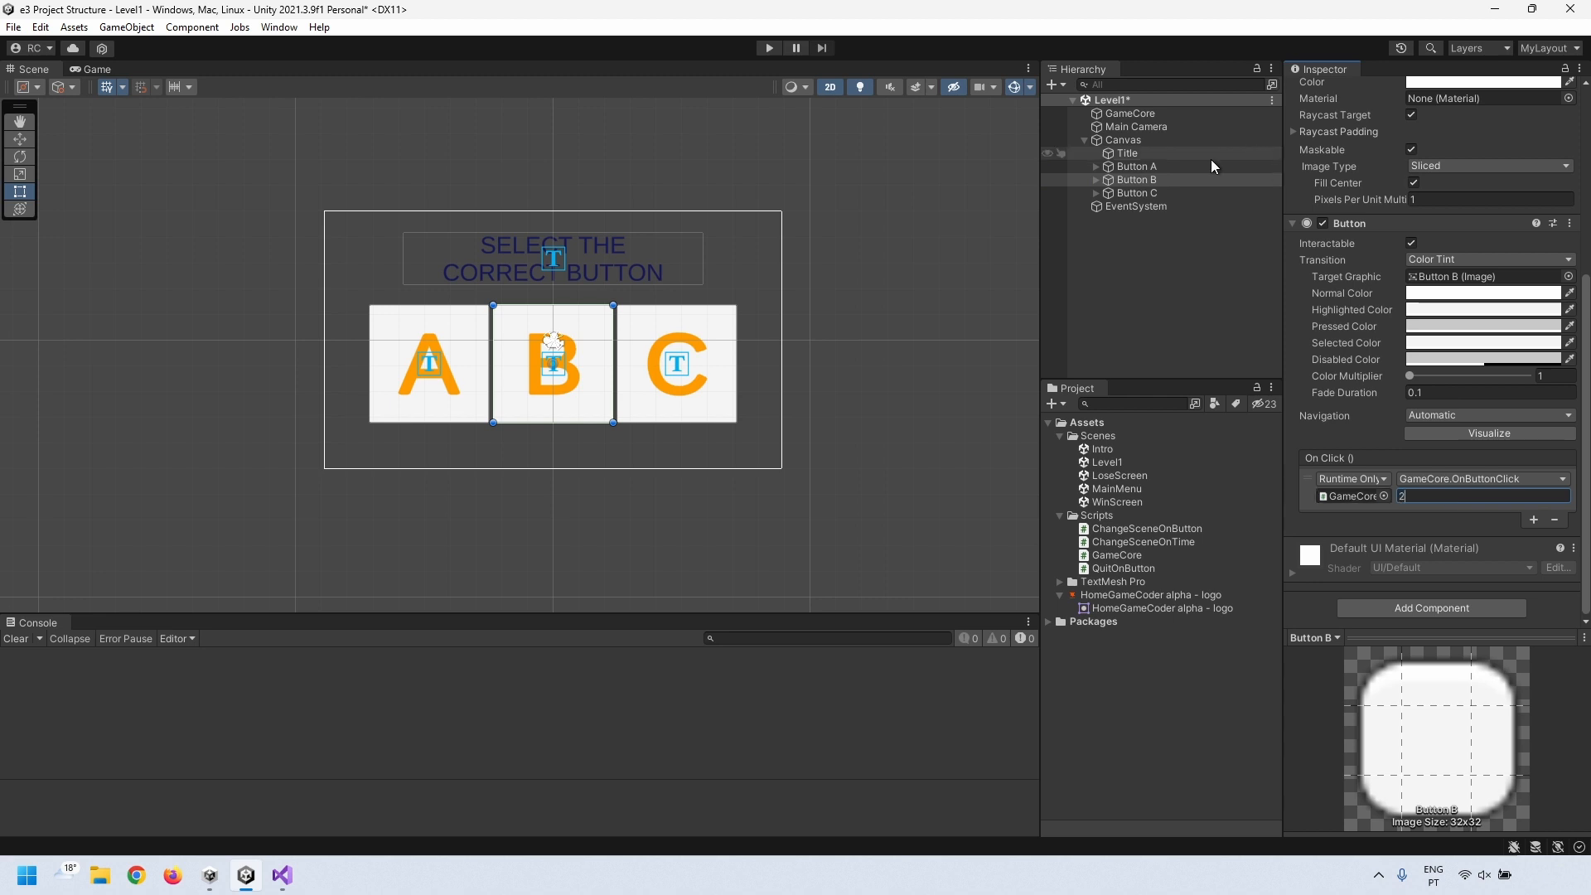
- Set Button C's OnButtonClick argument to 3
left_click(1152, 192)
left_click(1404, 495)
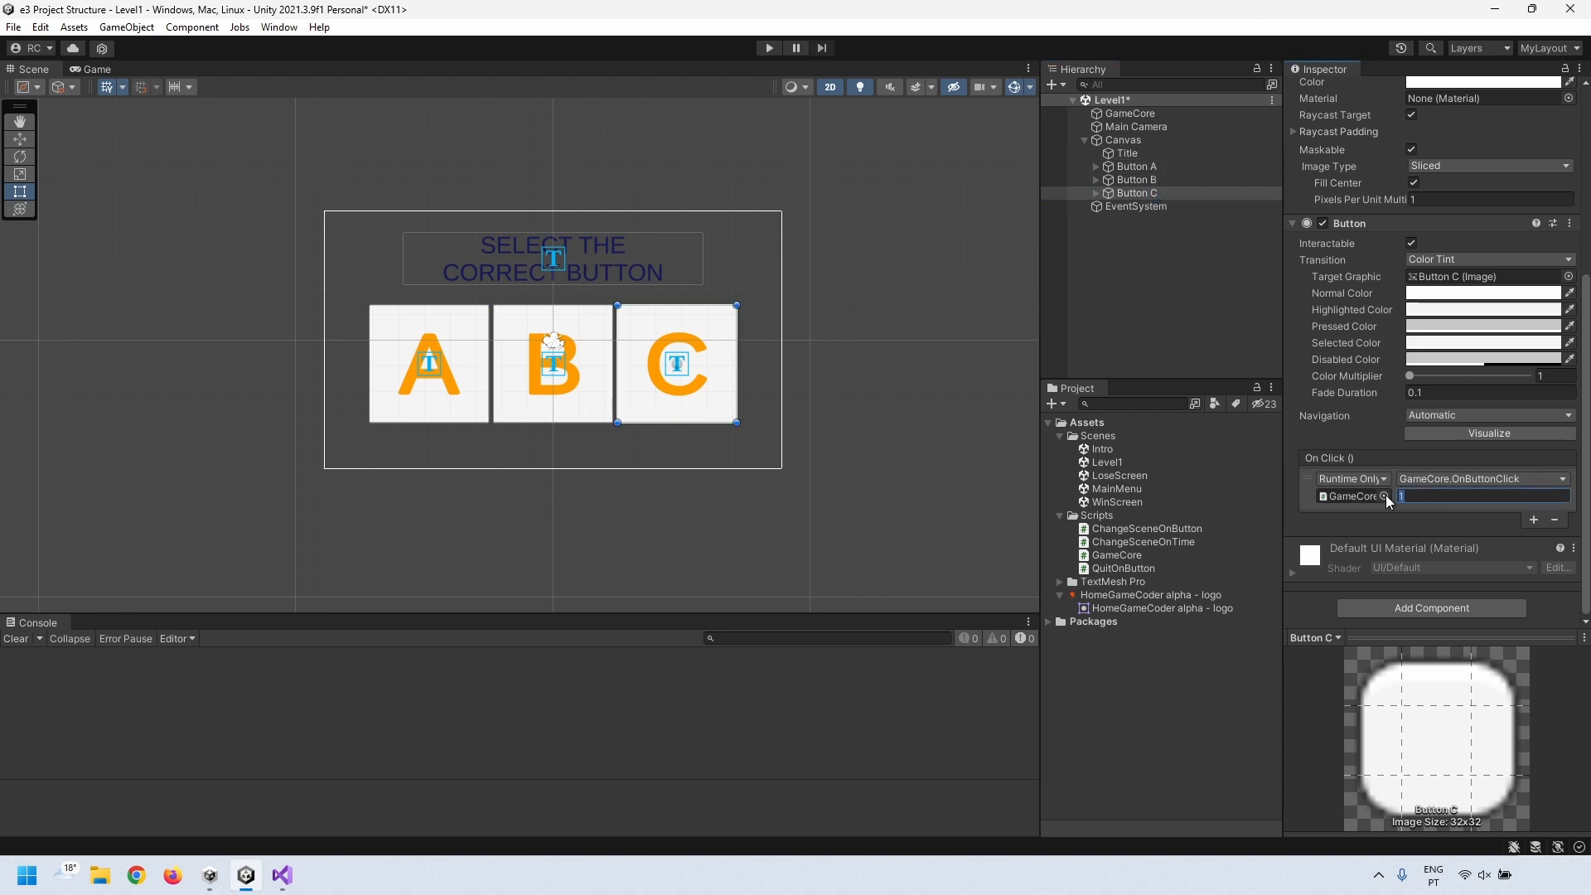
type("3")
left_click(1135, 167)
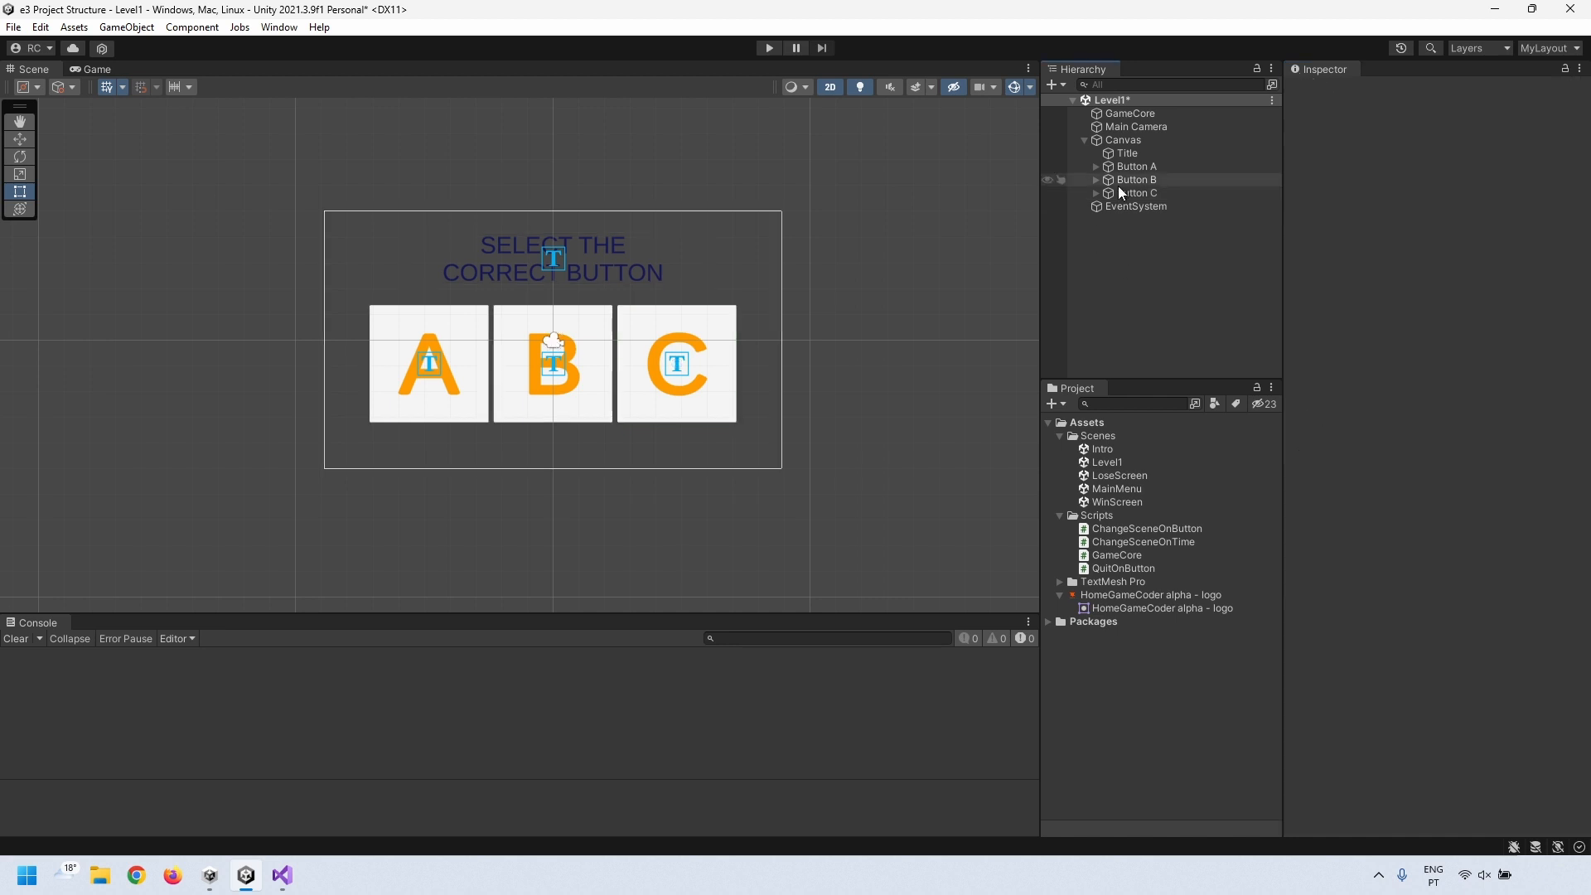
- Run Level1 in play mode, test Button C, and stop the game
key("ctrl+p")
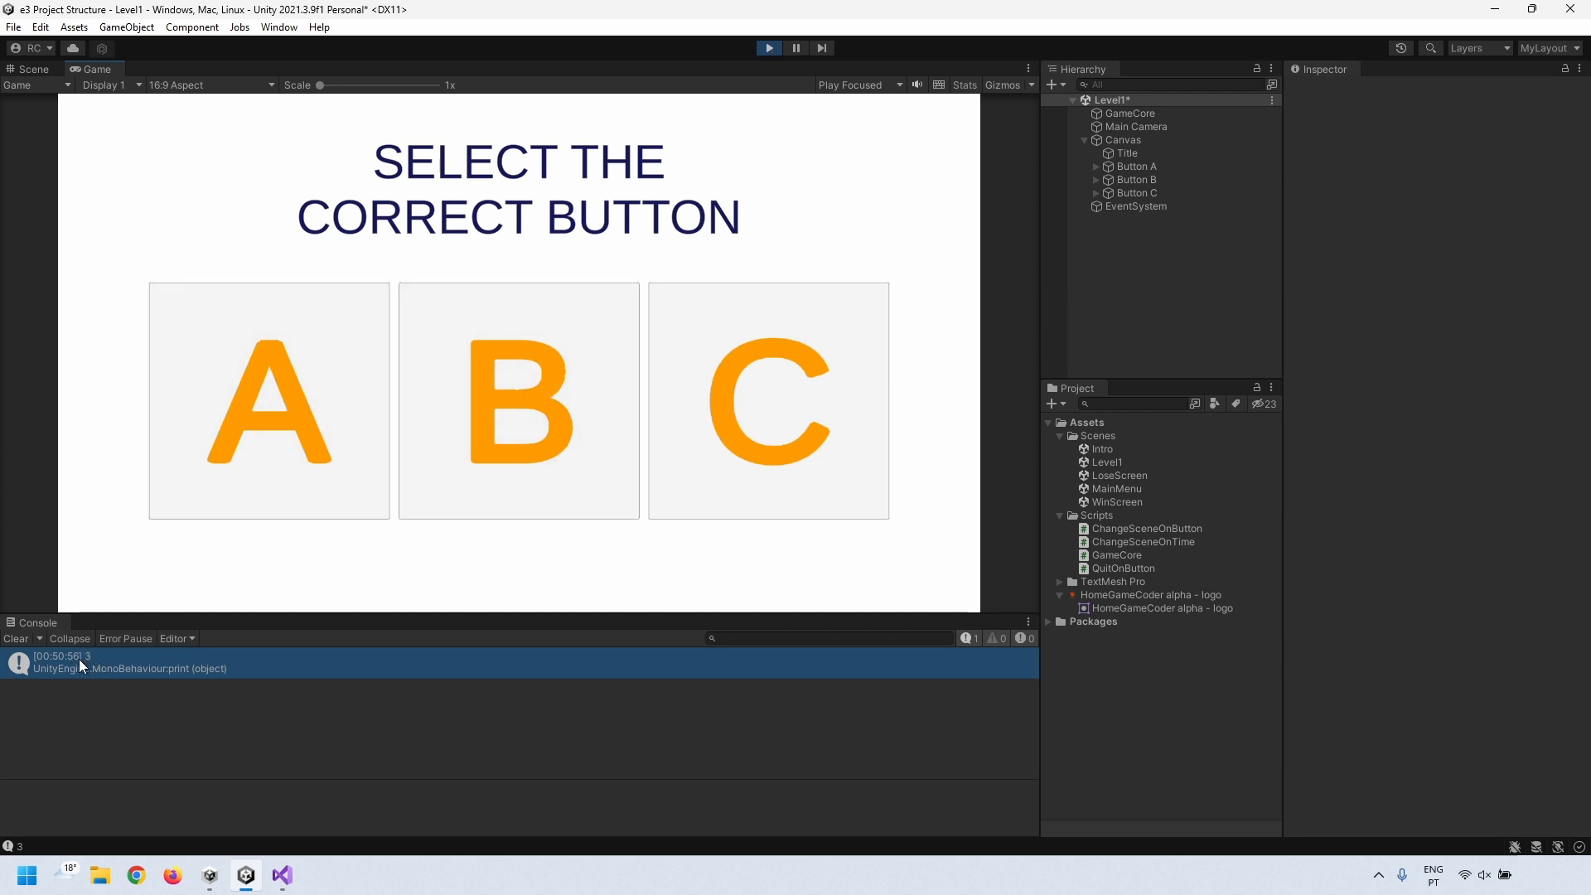
left_click(773, 382)
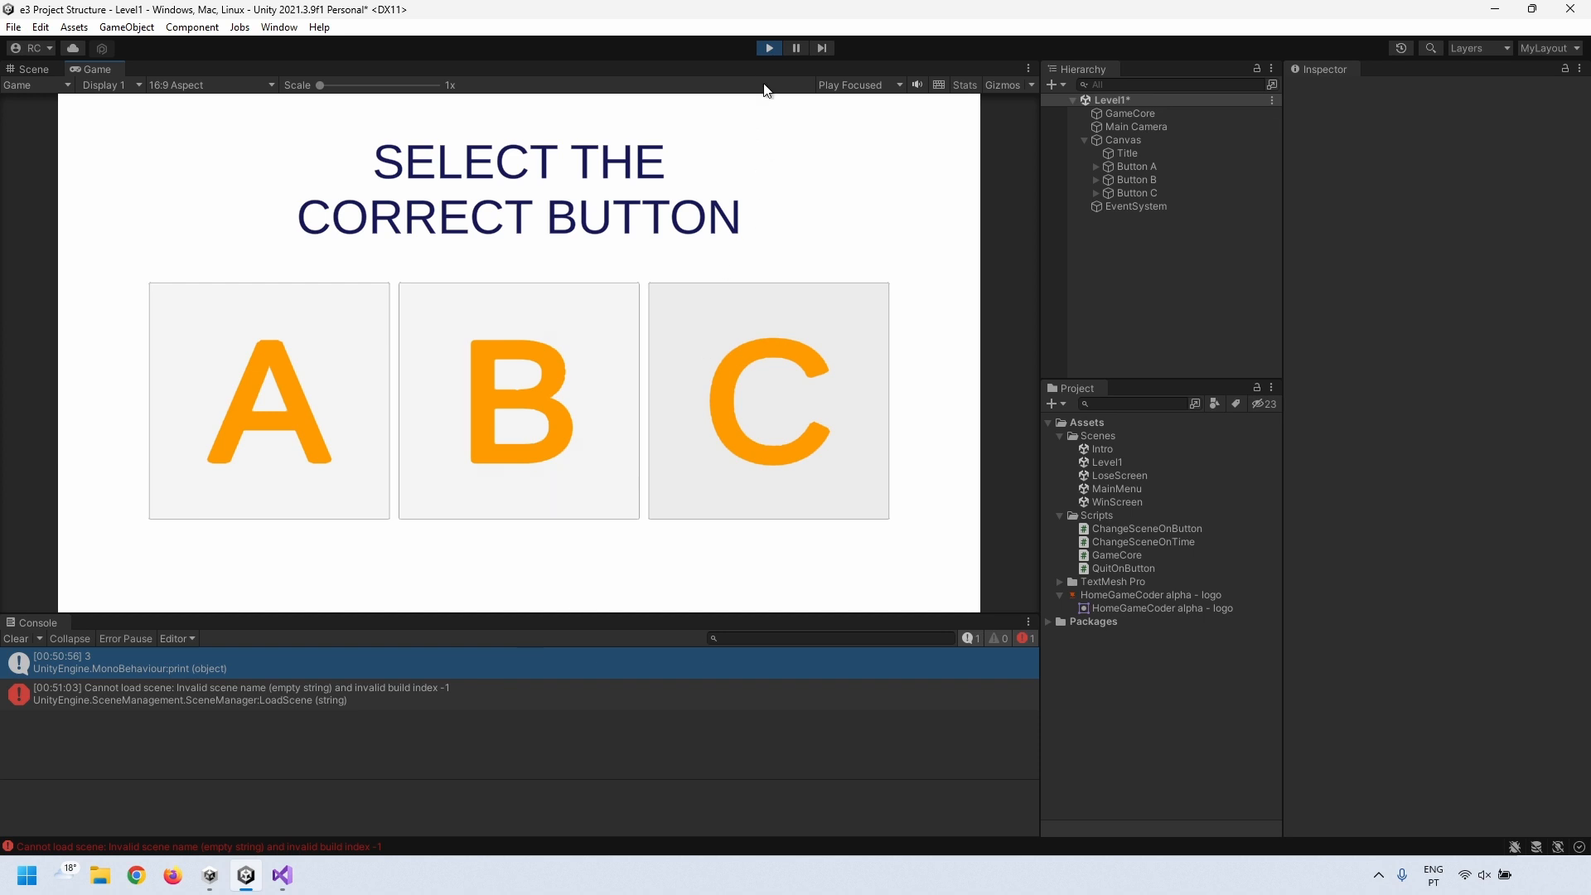
left_click(766, 49)
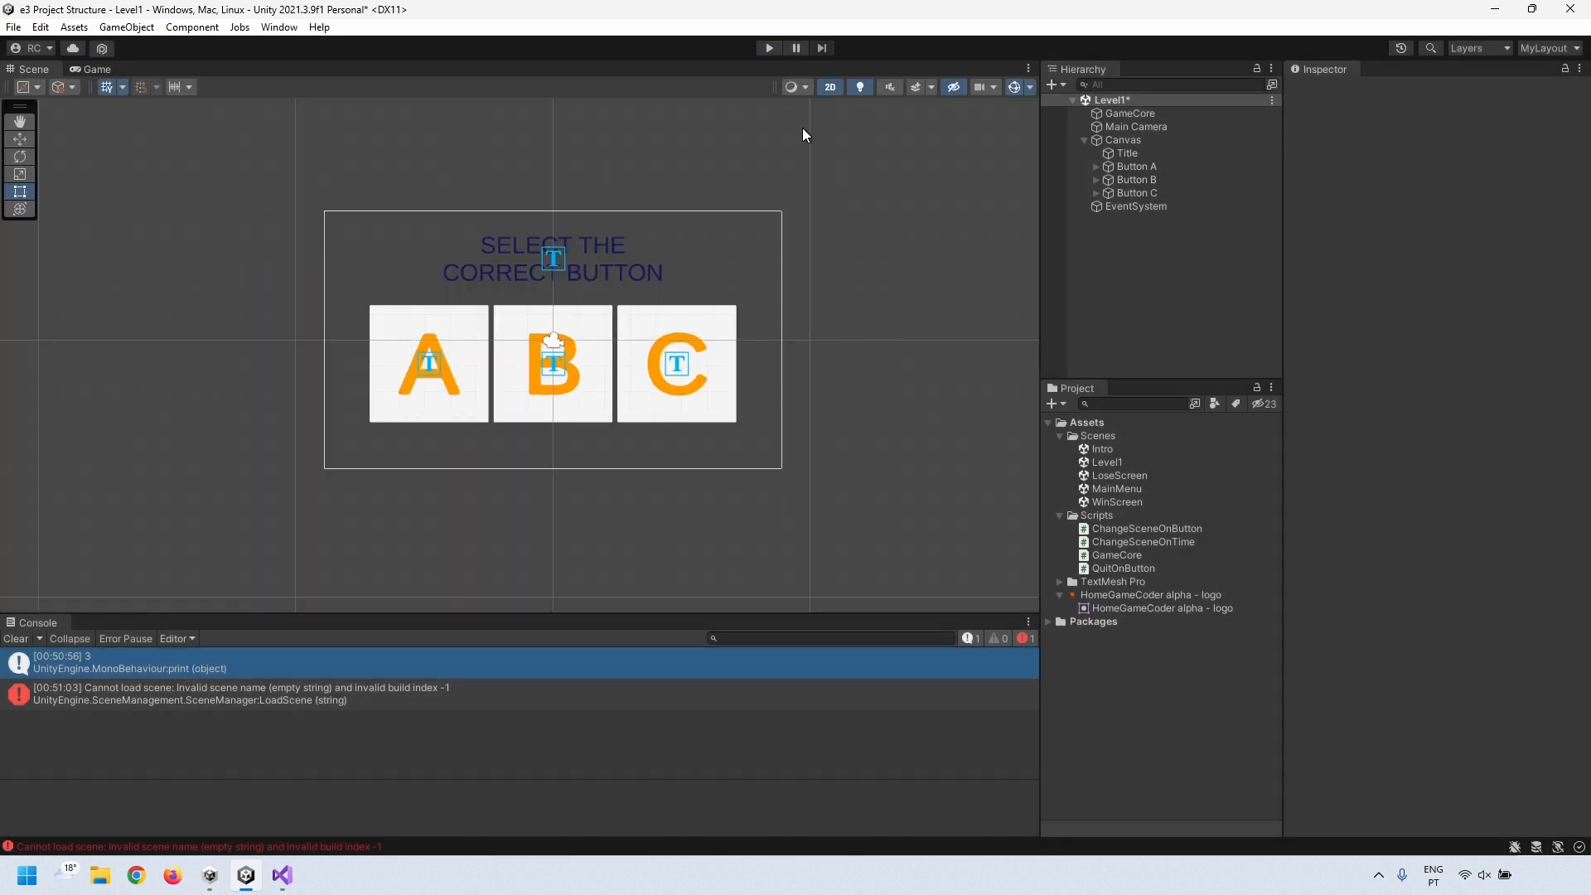
- On the GameCore object, set Win Scene To Load to WinScreen and Lose Scene To Load to LoseScreen
left_click(1127, 113)
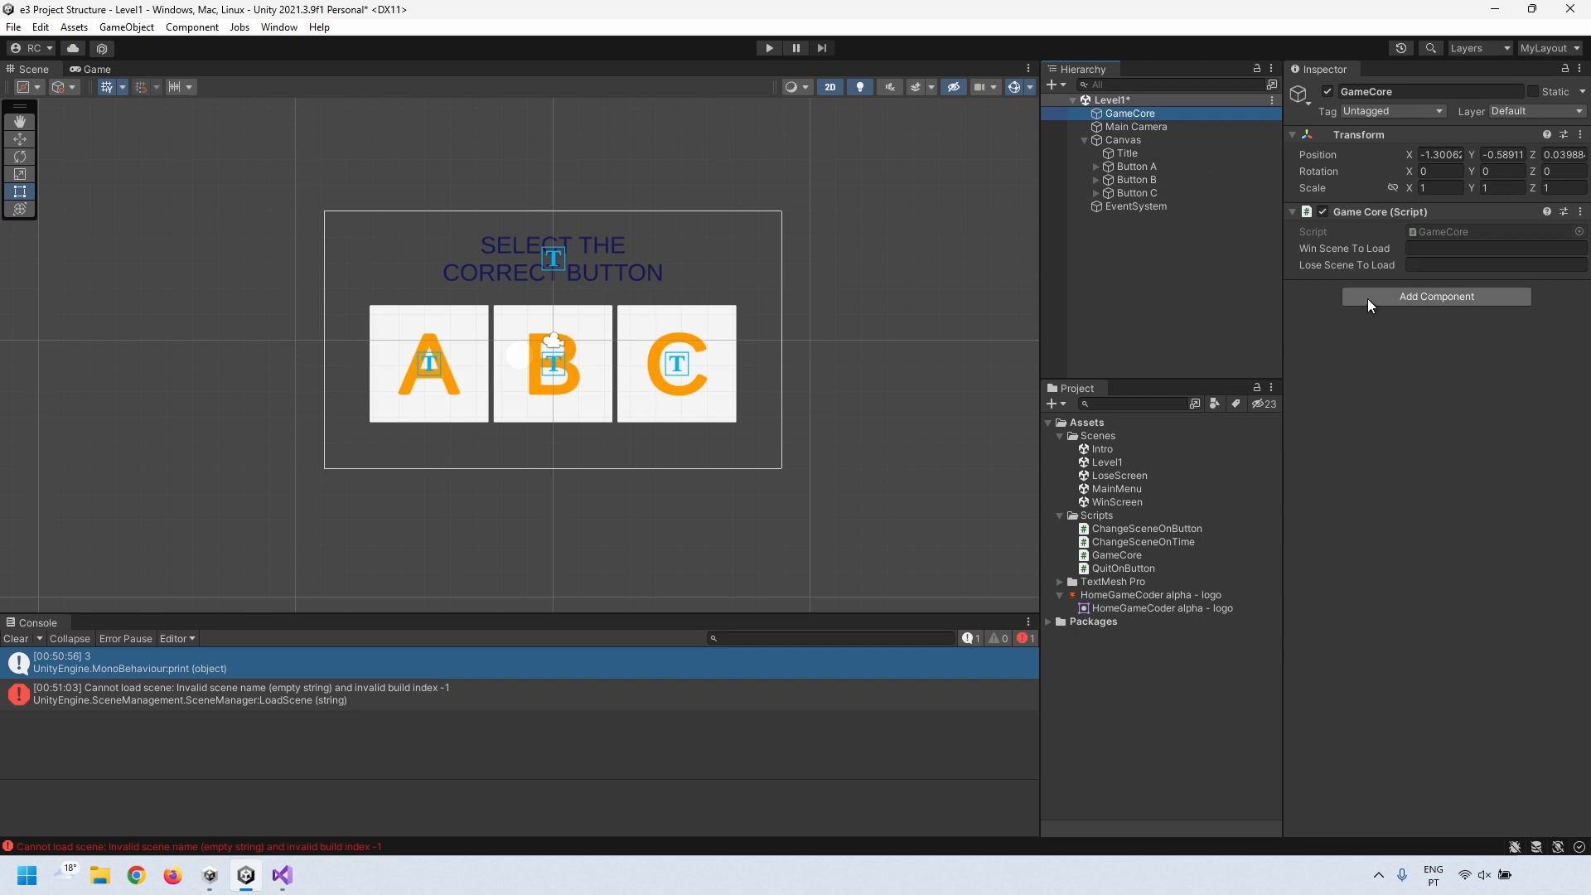
left_click(1417, 248)
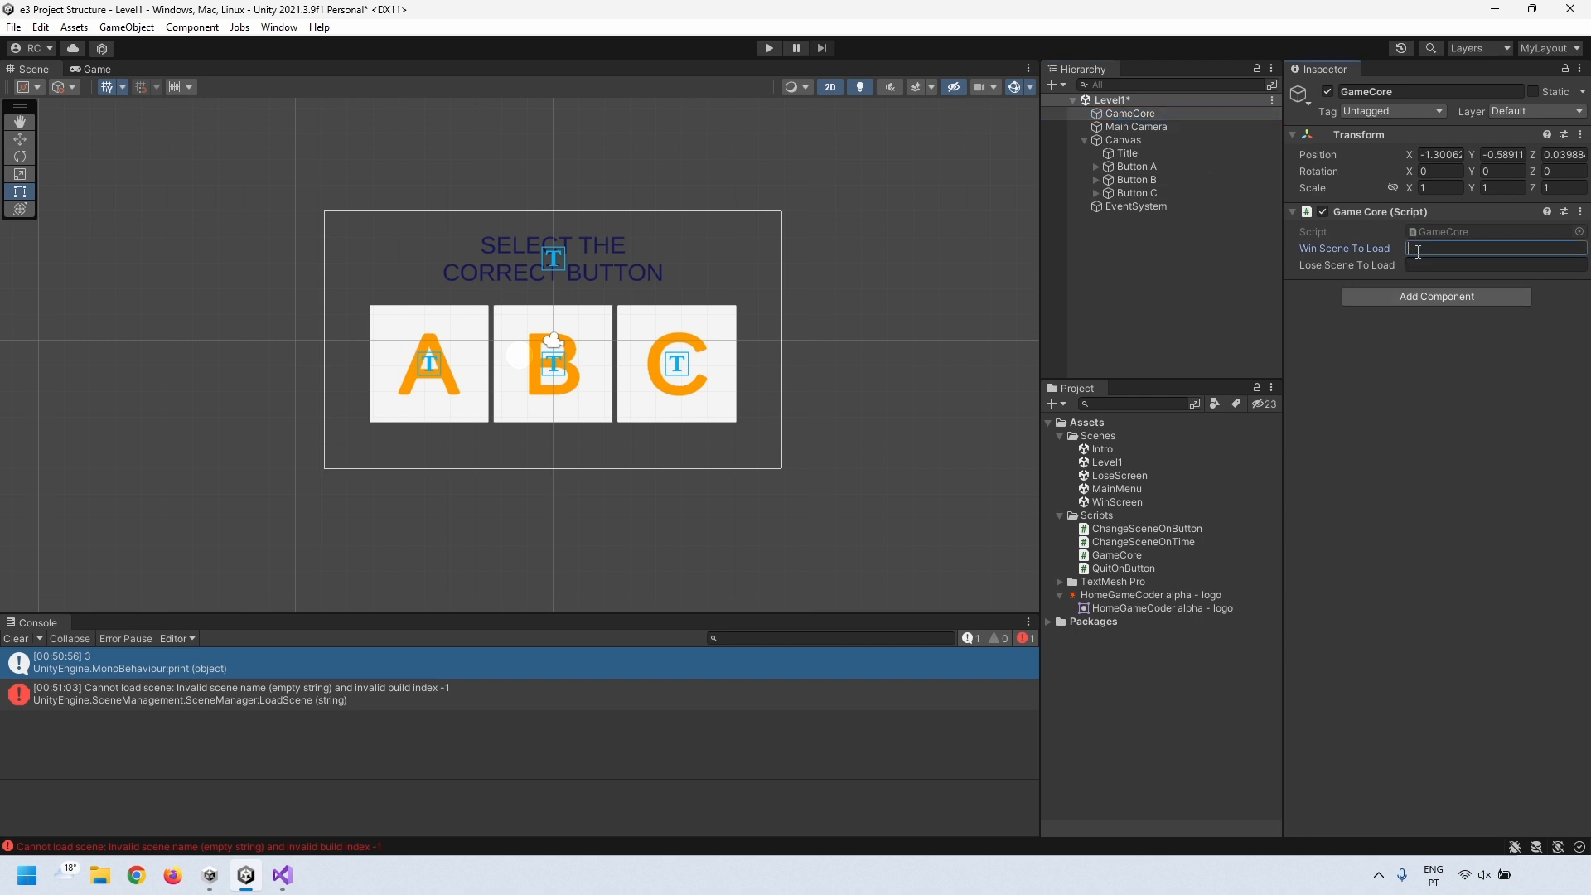
type("WinScreen")
key("Tab")
type("LoseScreen")
key("Tab")
key("Tab")
left_click(1354, 503)
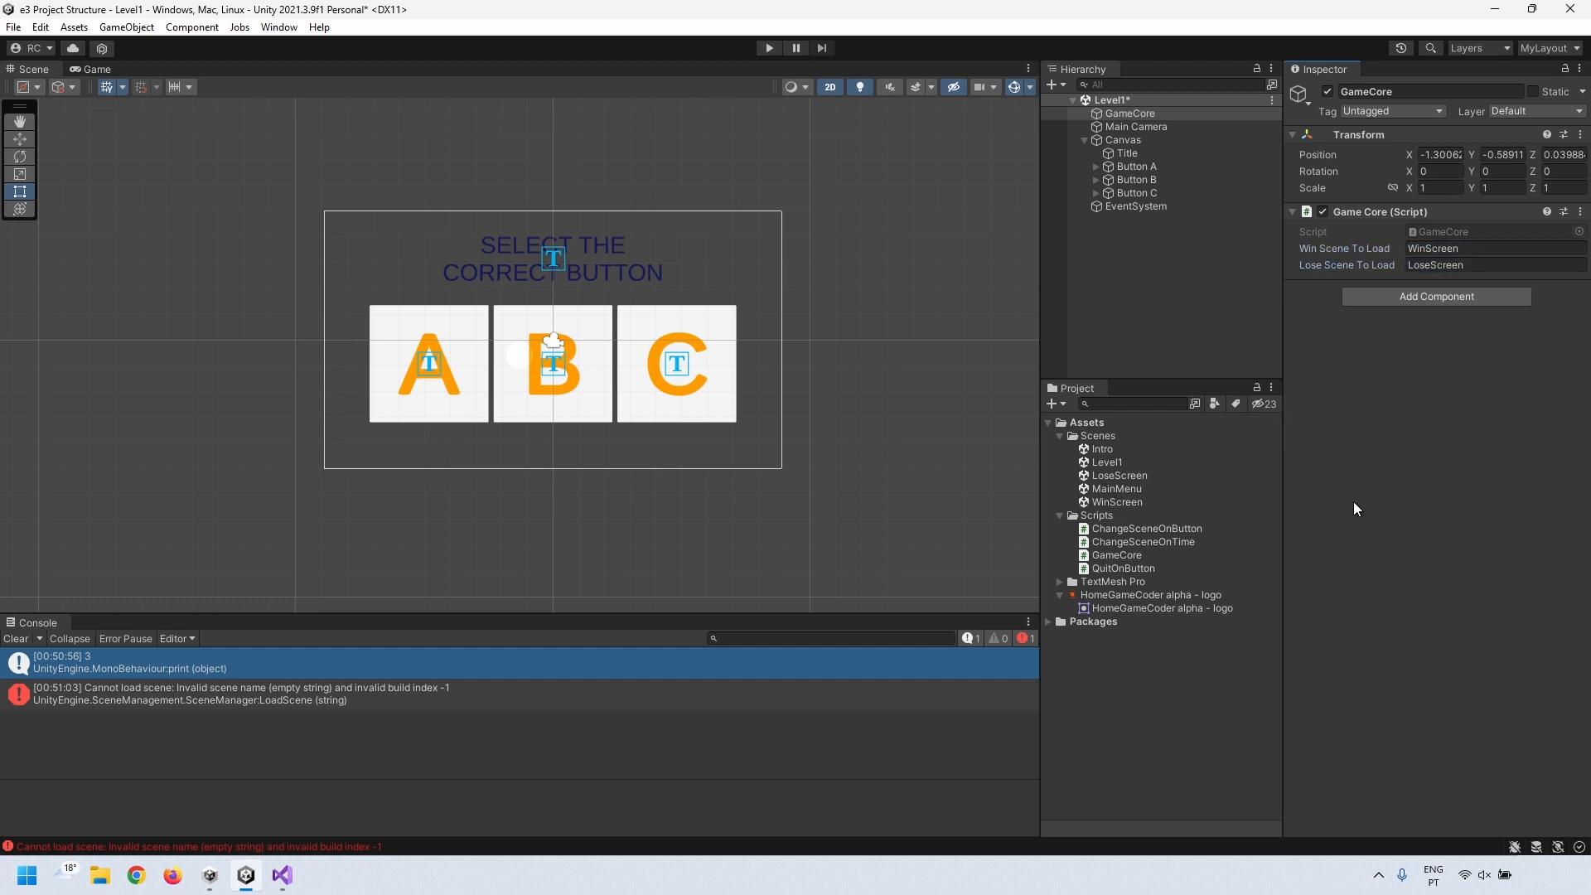
- Play-test Level1 over several rounds, choosing A, B and C and restarting through the main menu's Play button, and stop the game
left_click(773, 51)
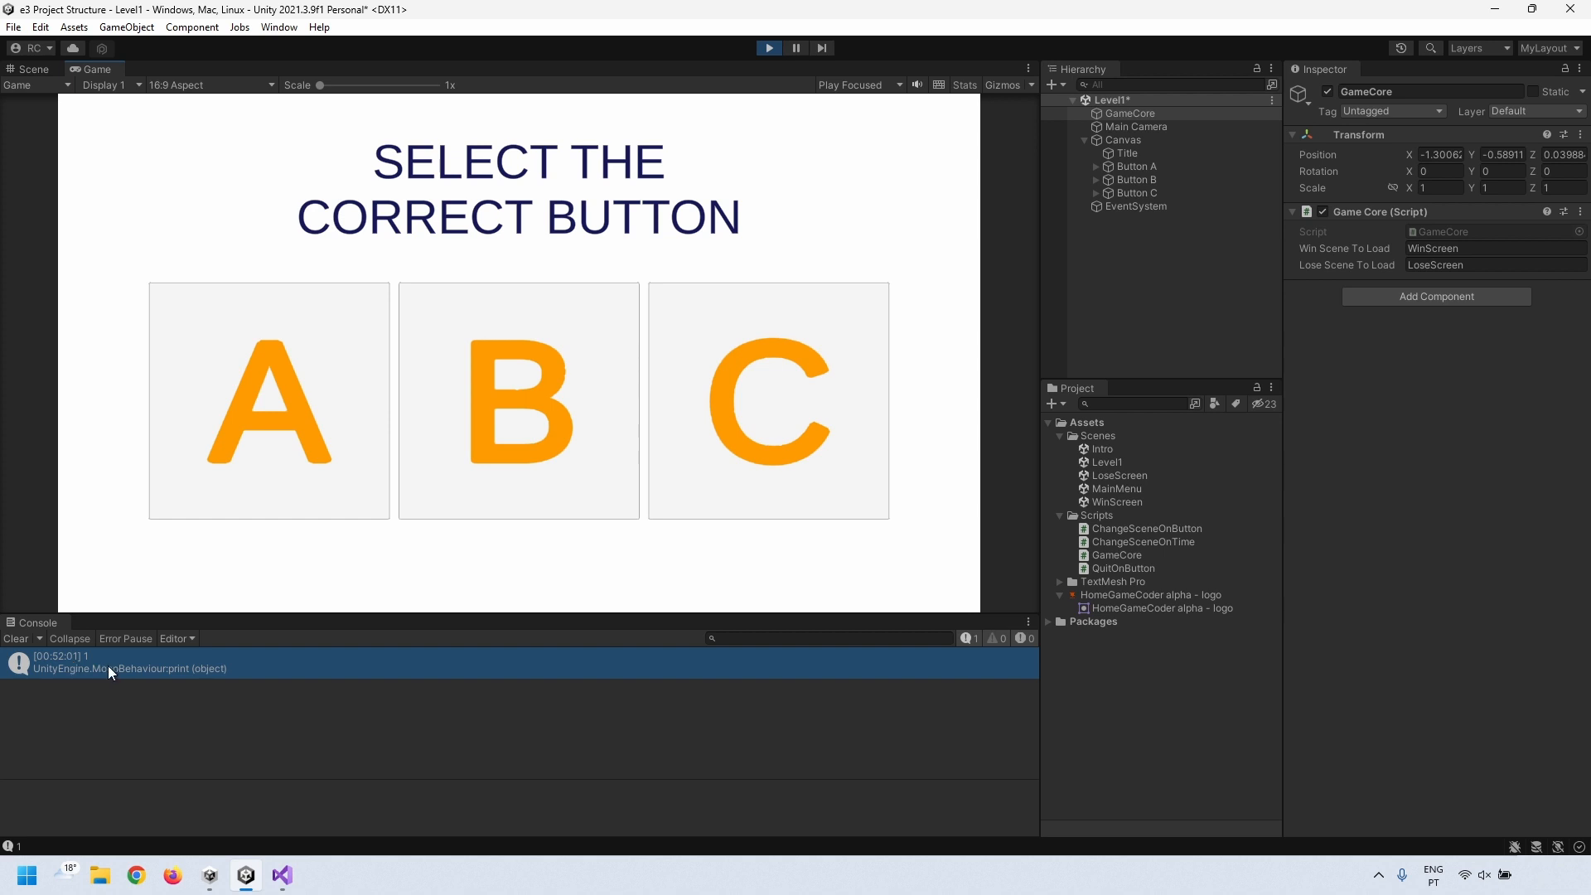
left_click(261, 444)
left_click(458, 361)
left_click(460, 425)
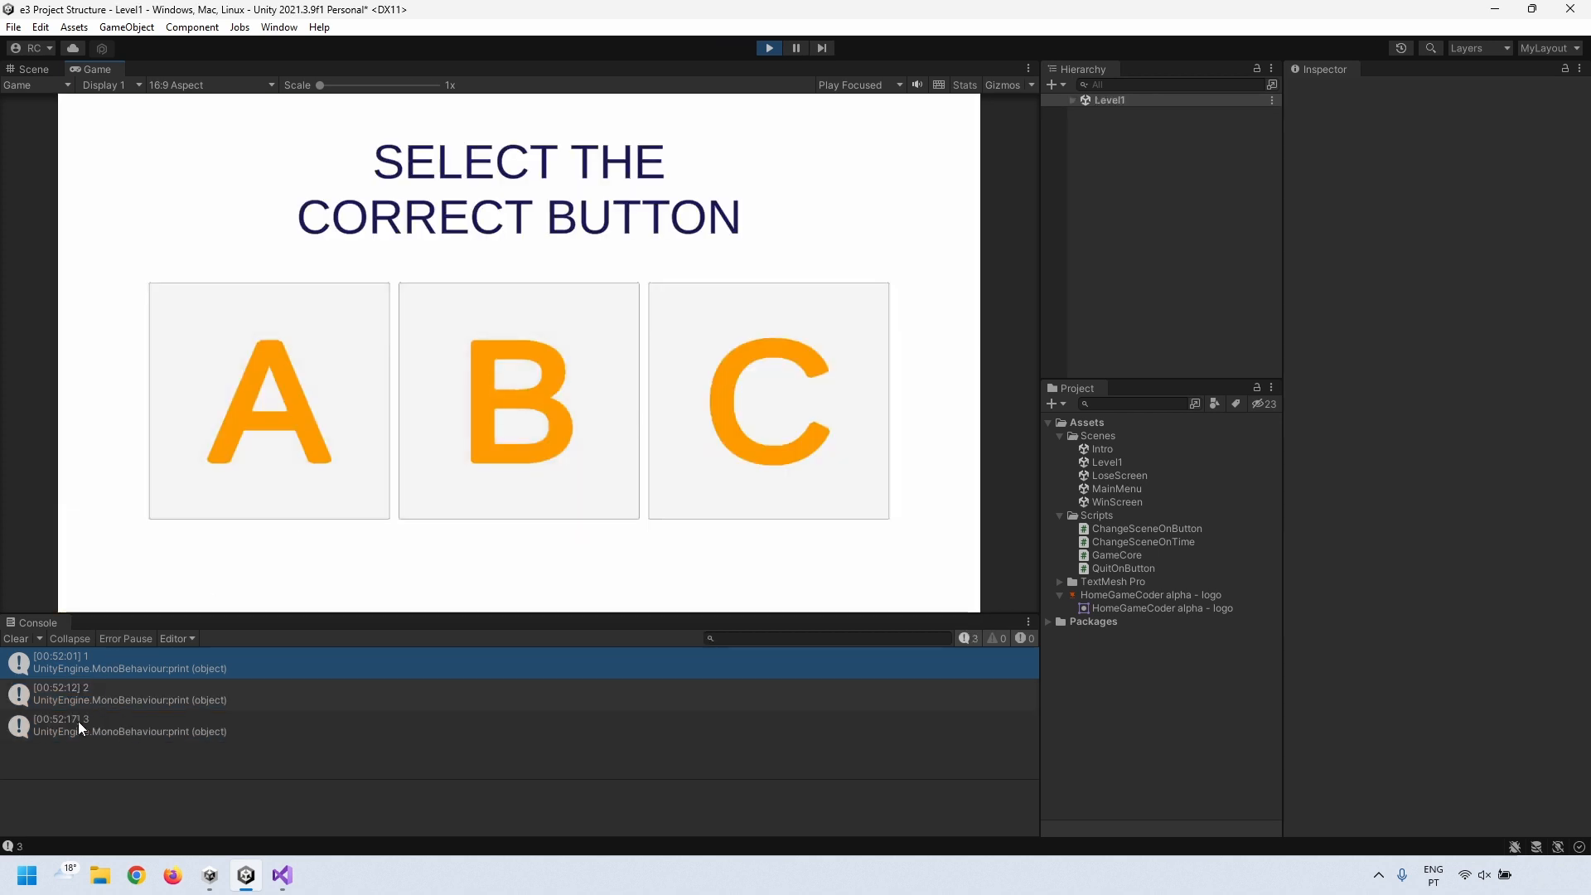
left_click(753, 417)
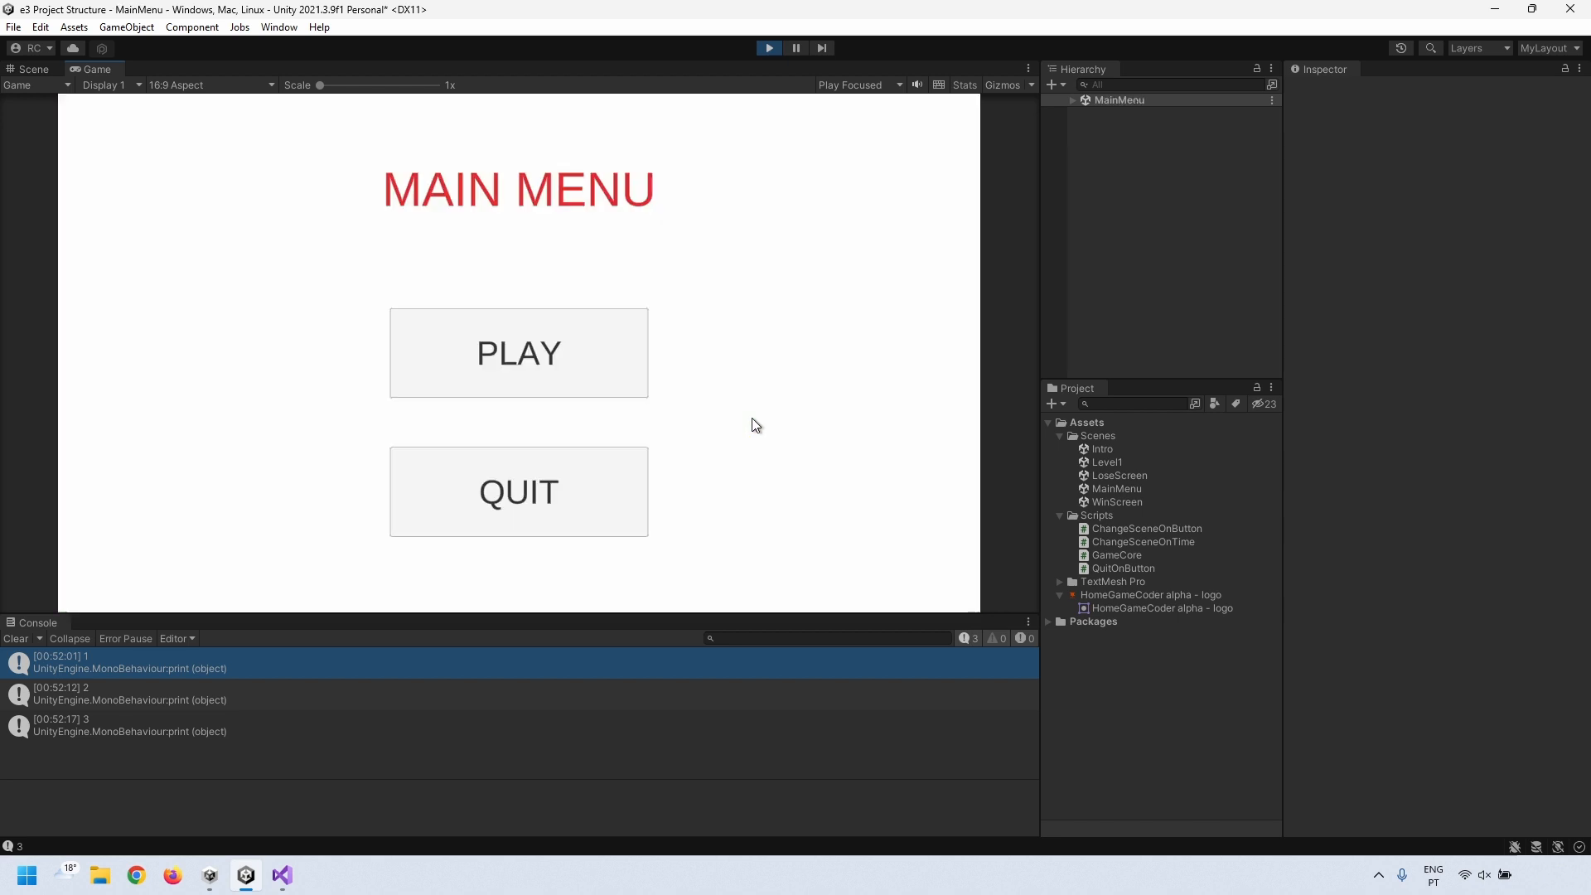
left_click(589, 367)
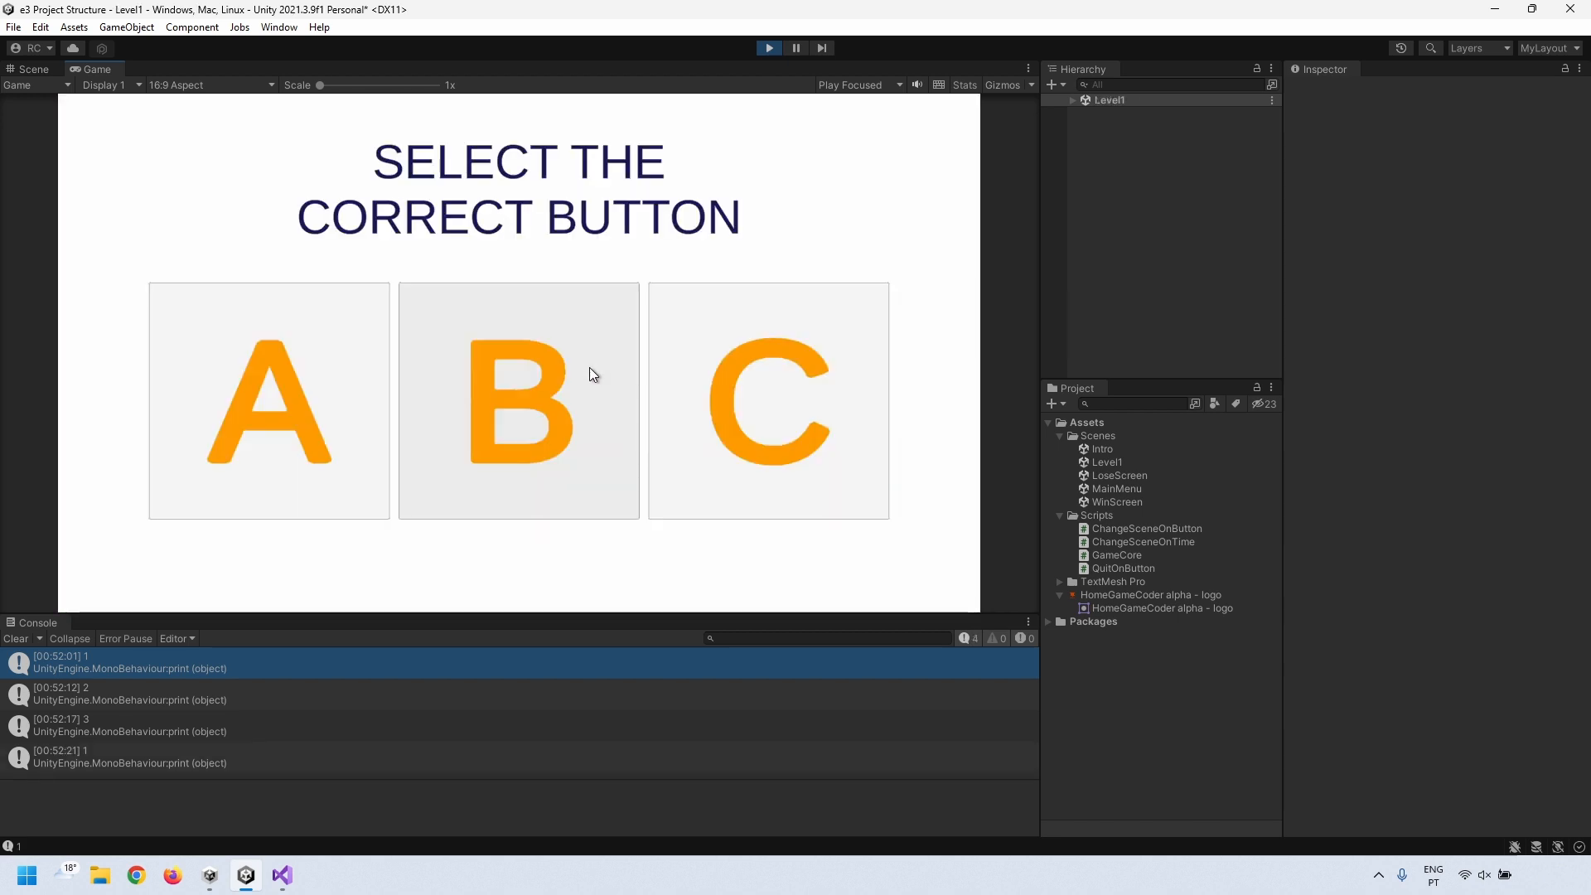
left_click(265, 359)
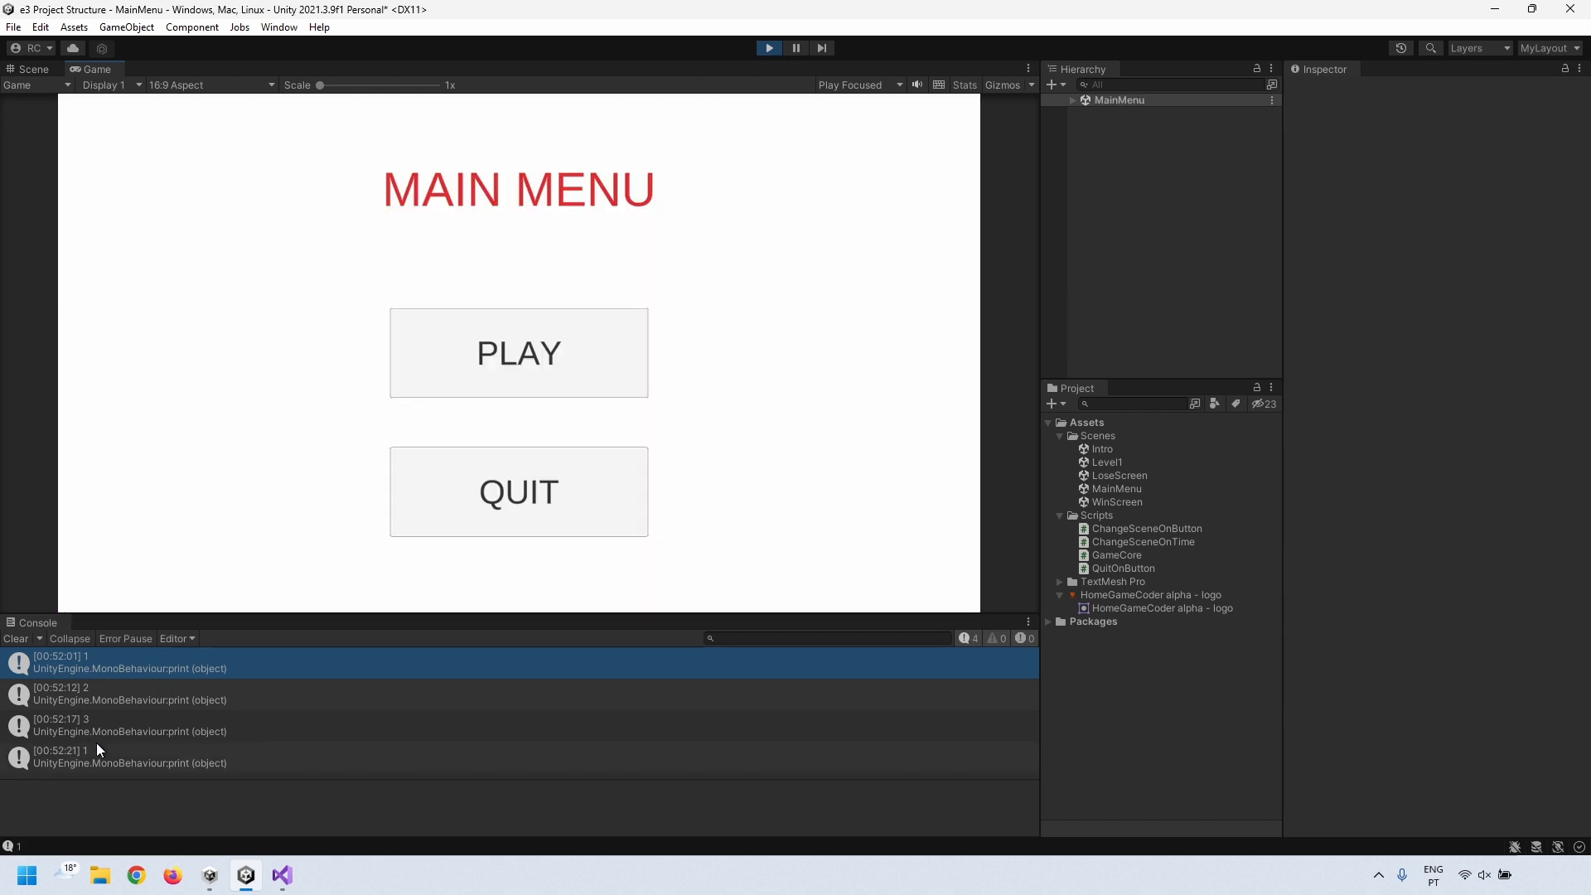
left_click(496, 372)
left_click(698, 425)
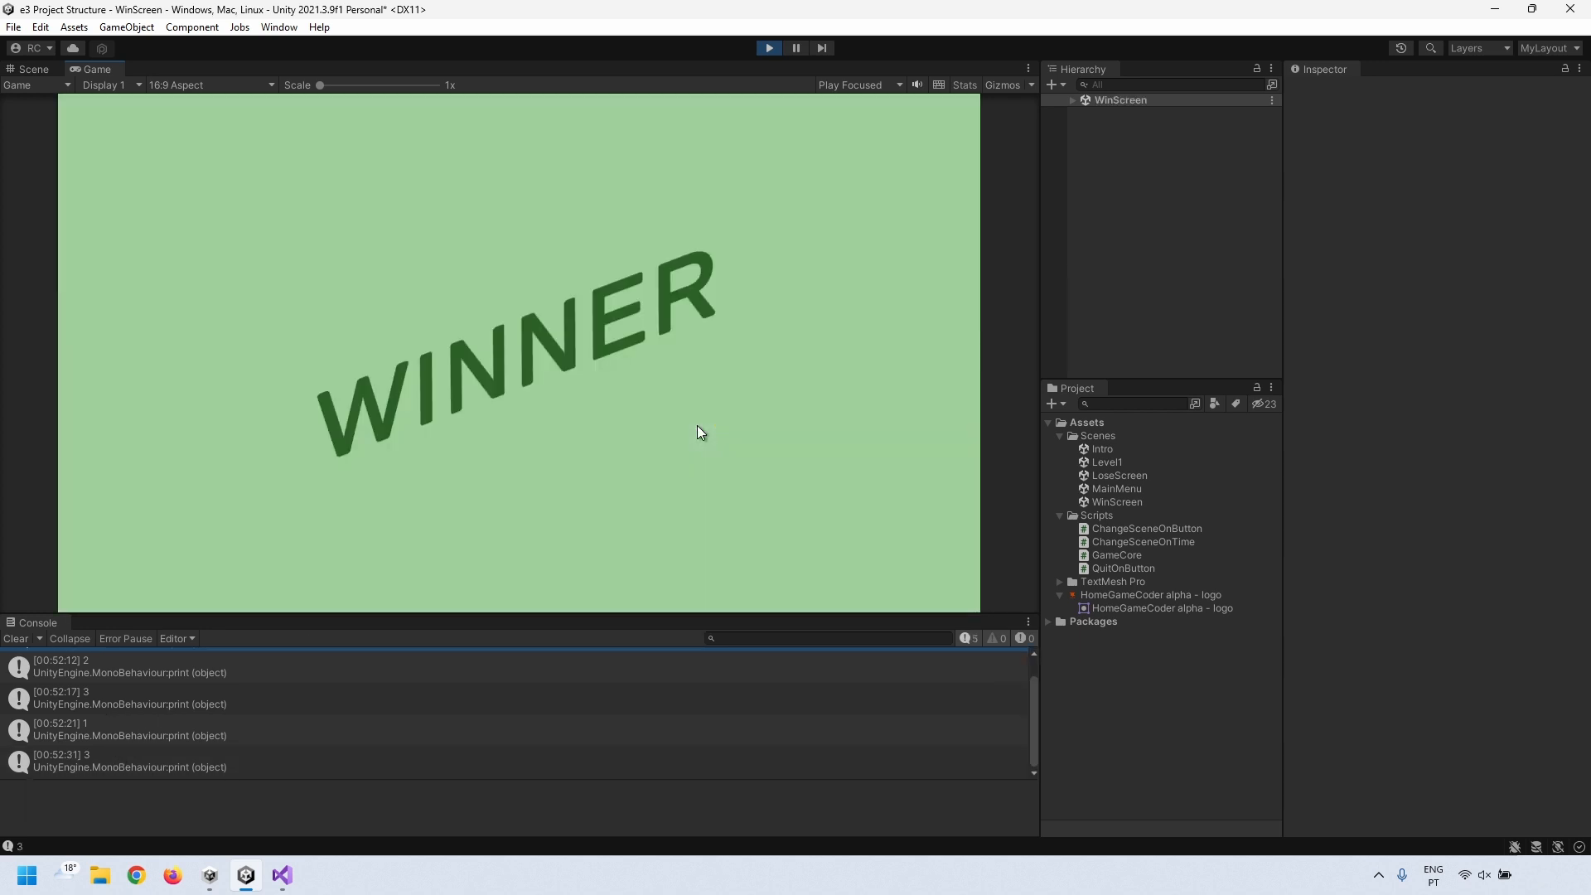
left_click(558, 378)
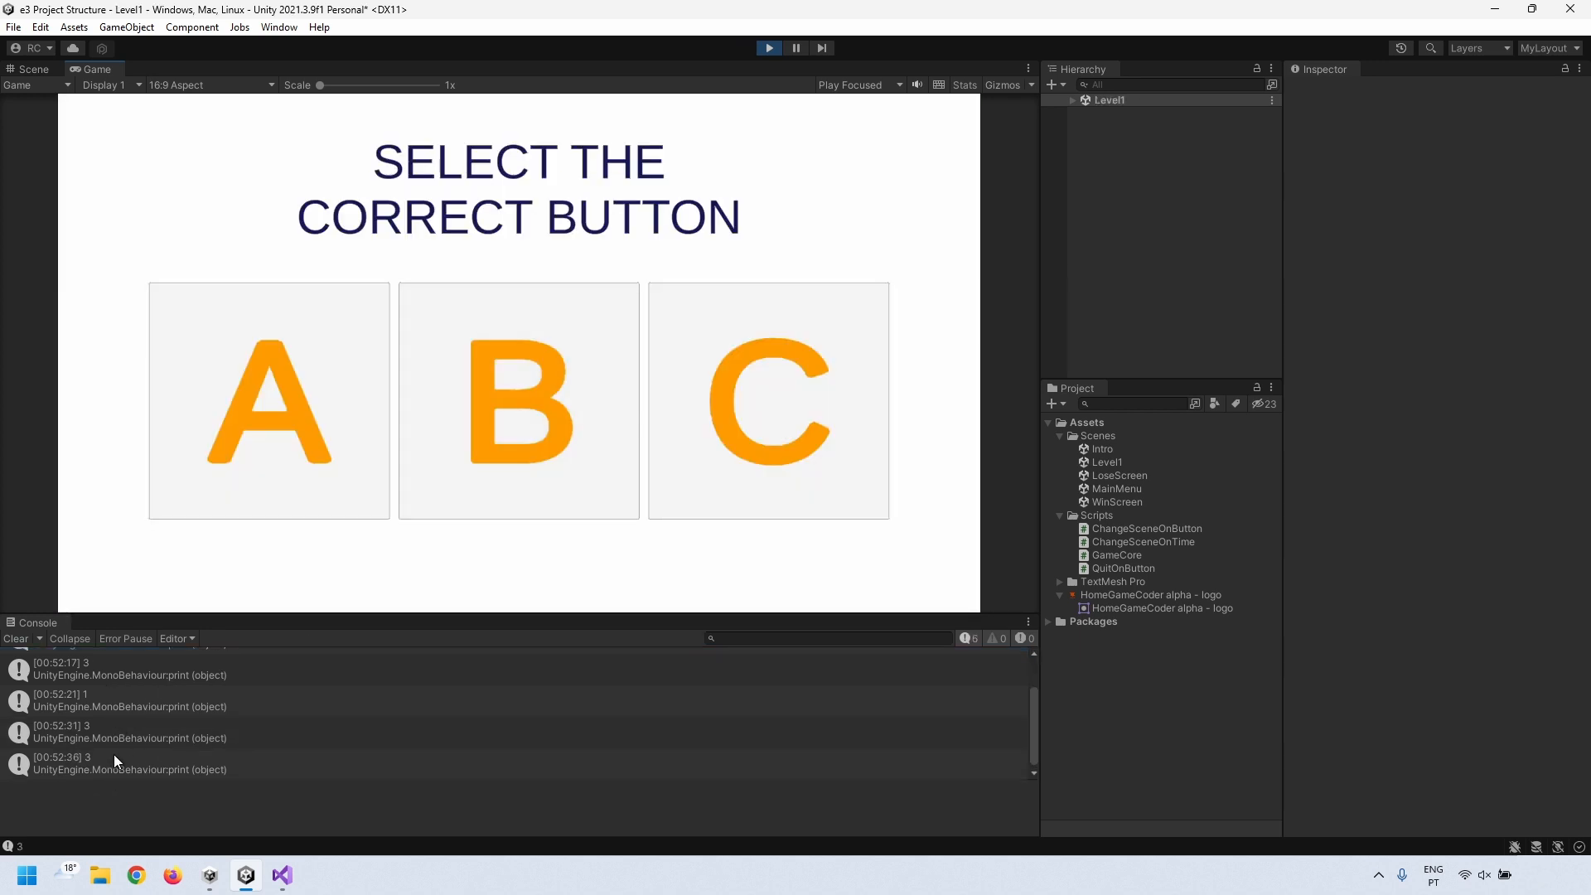
left_click(508, 406)
left_click(513, 361)
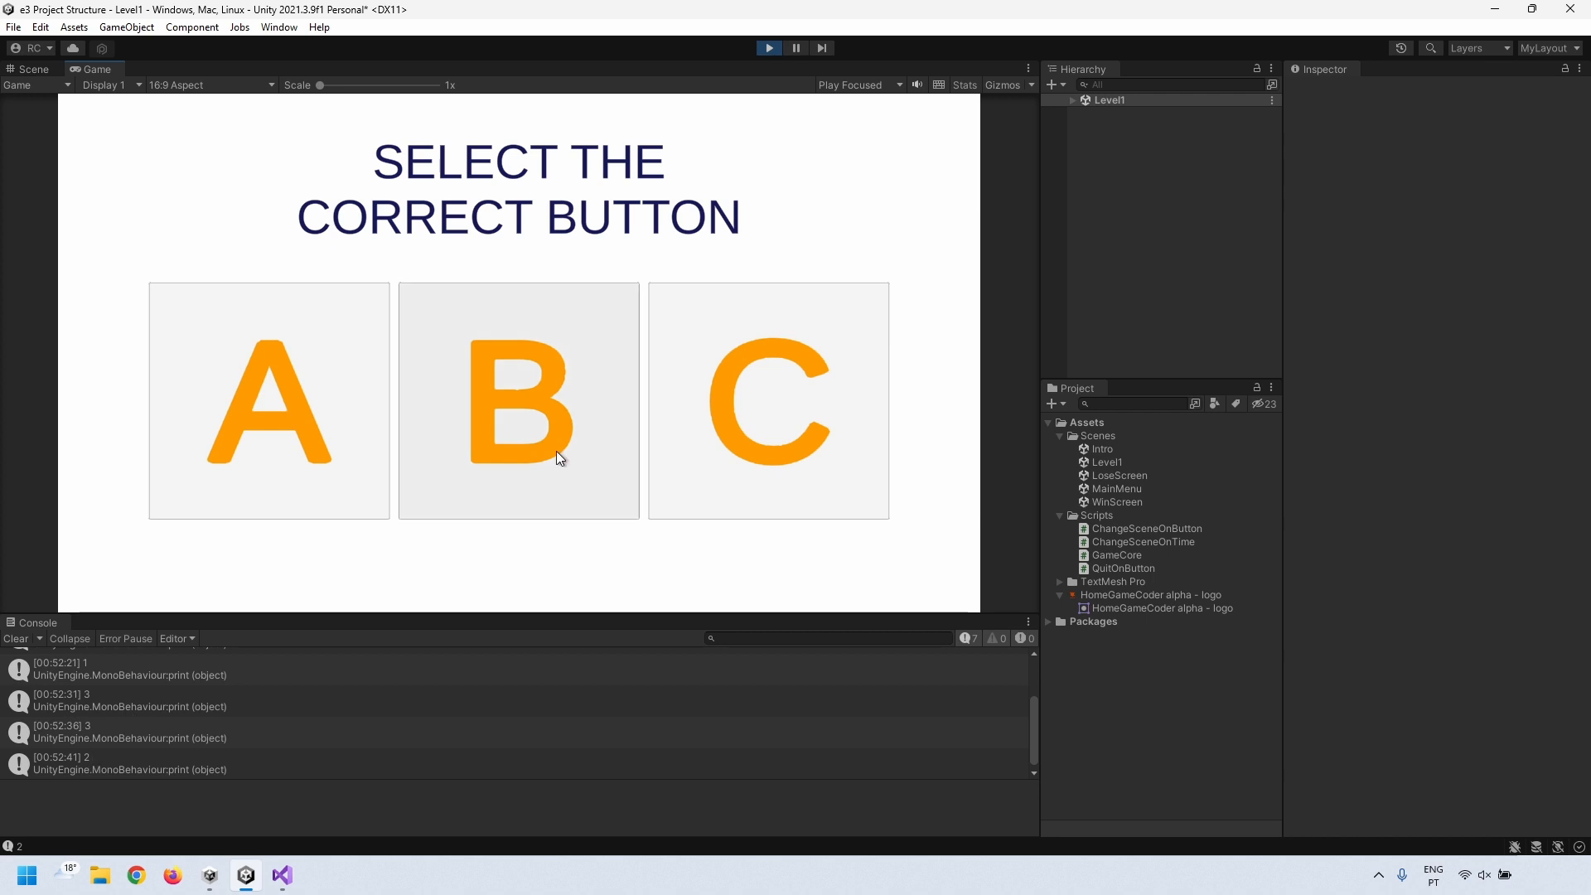
left_click(740, 409)
left_click(518, 358)
left_click(427, 410)
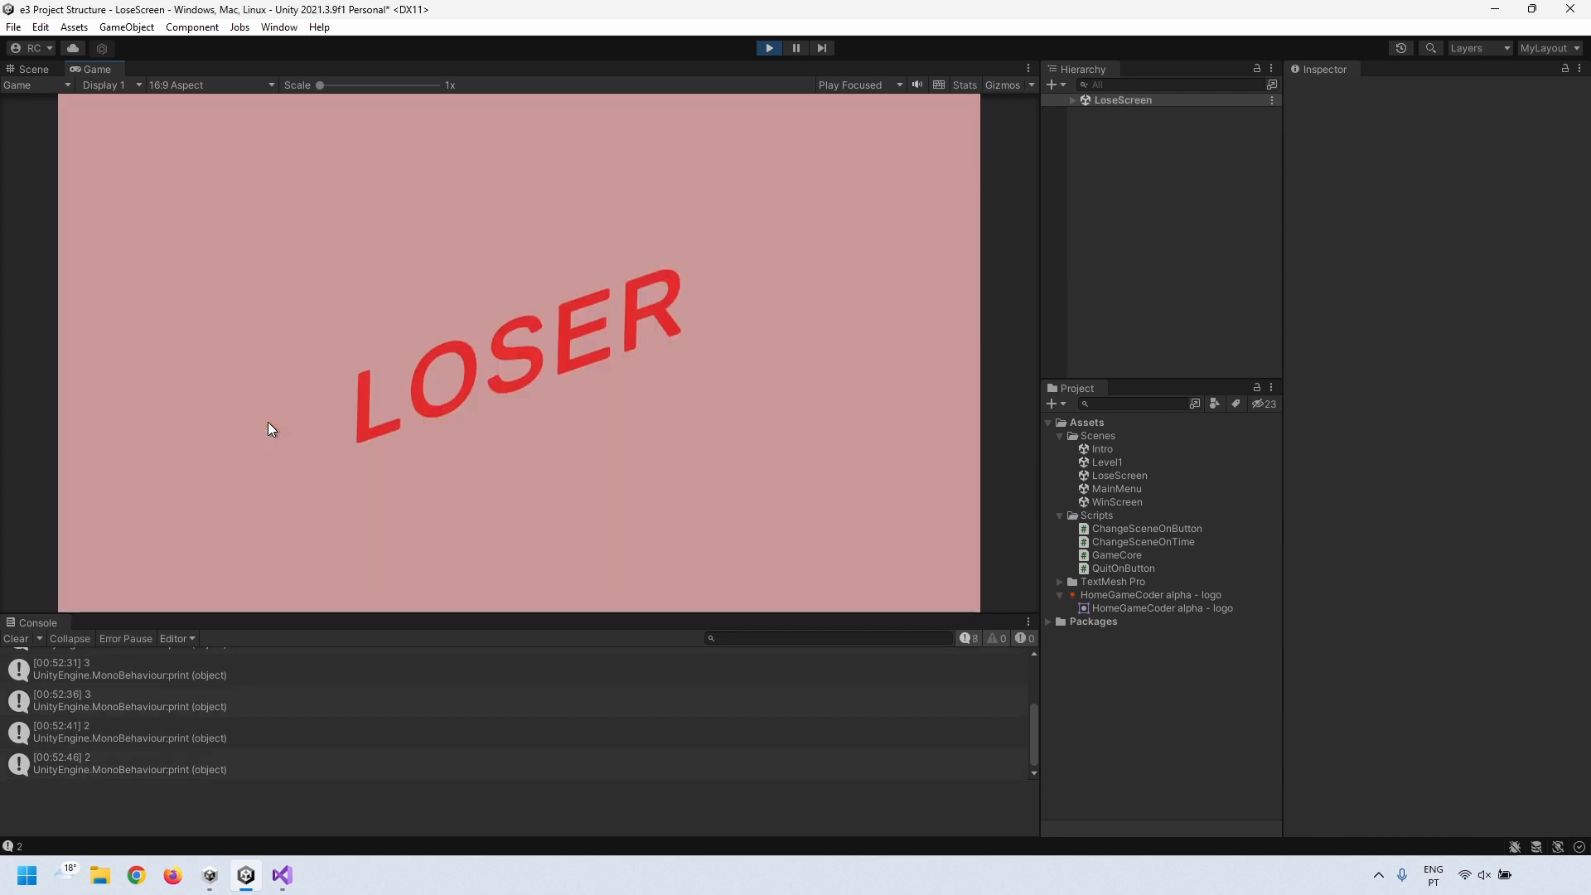
left_click(554, 370)
left_click(592, 428)
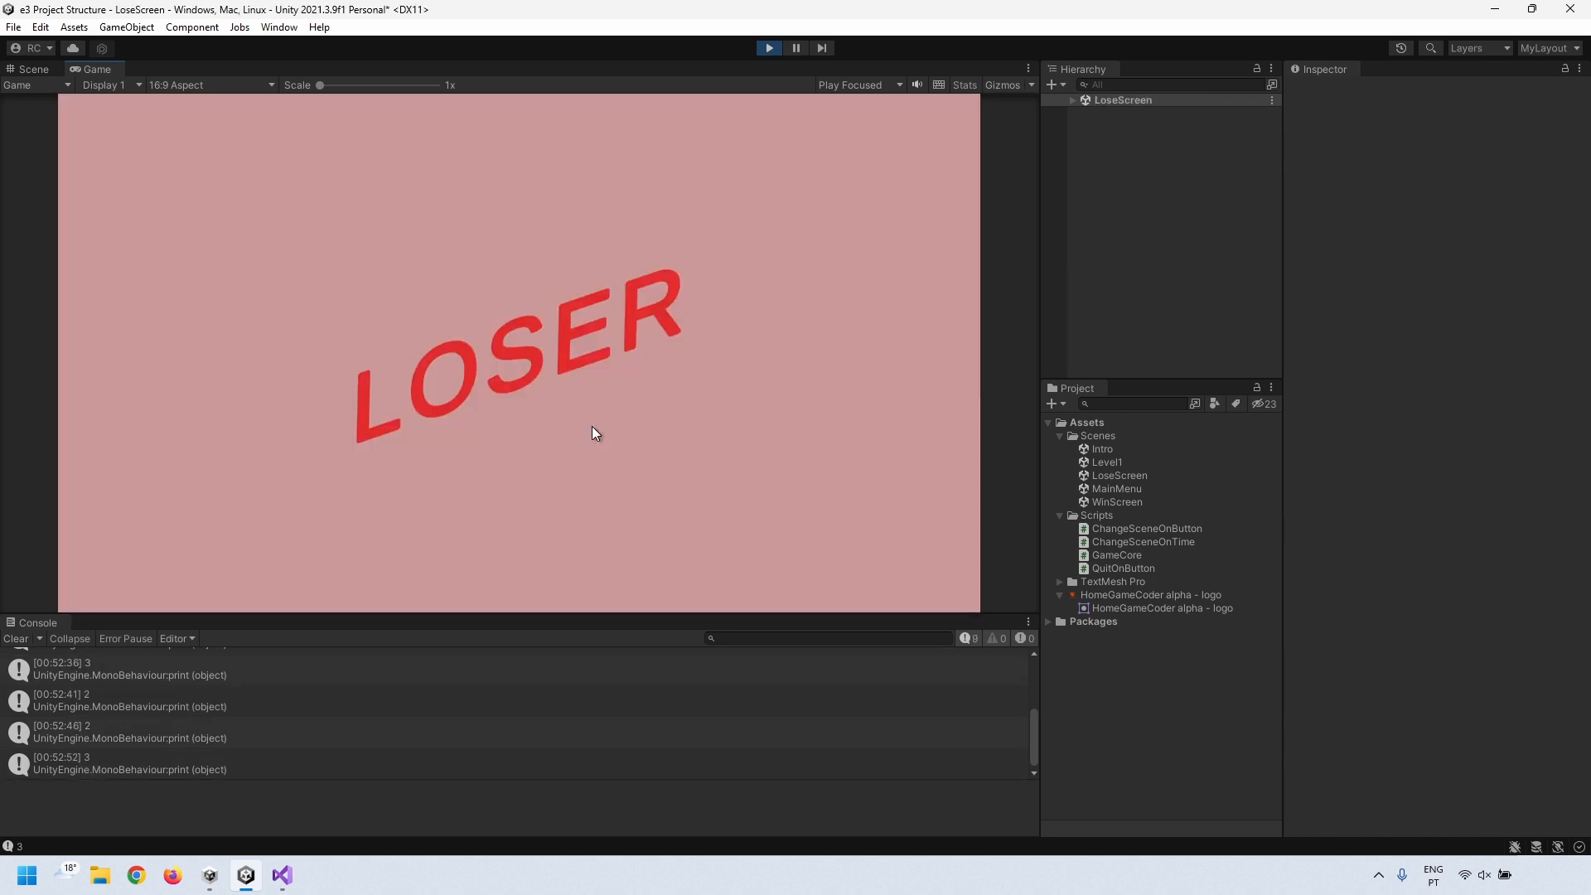
left_click(772, 47)
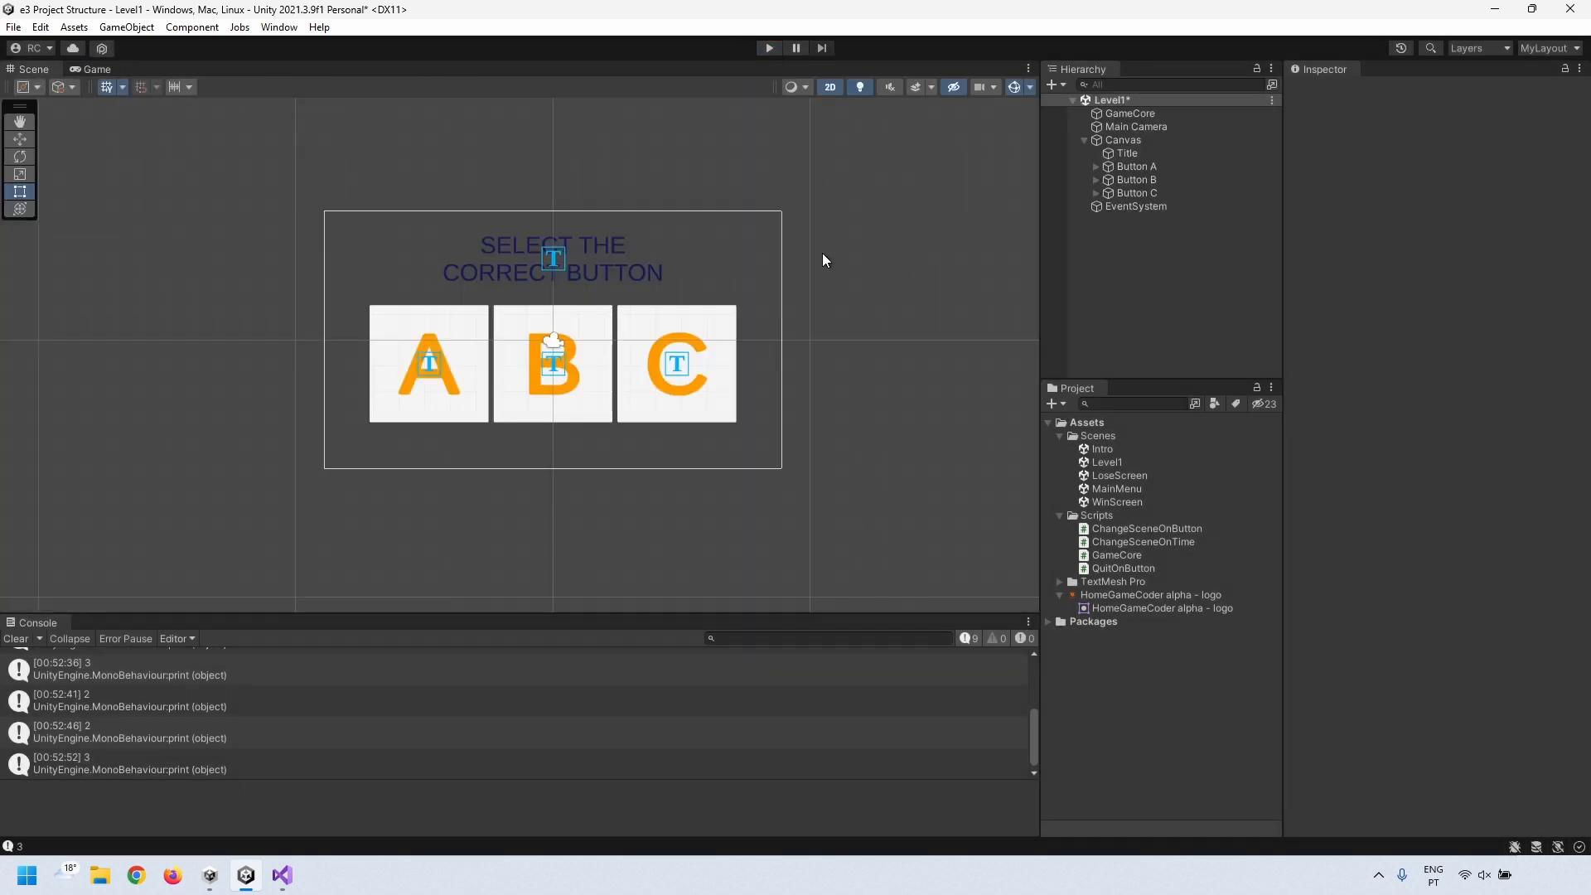
- Clear the console and open the Build Settings
left_click(16, 638)
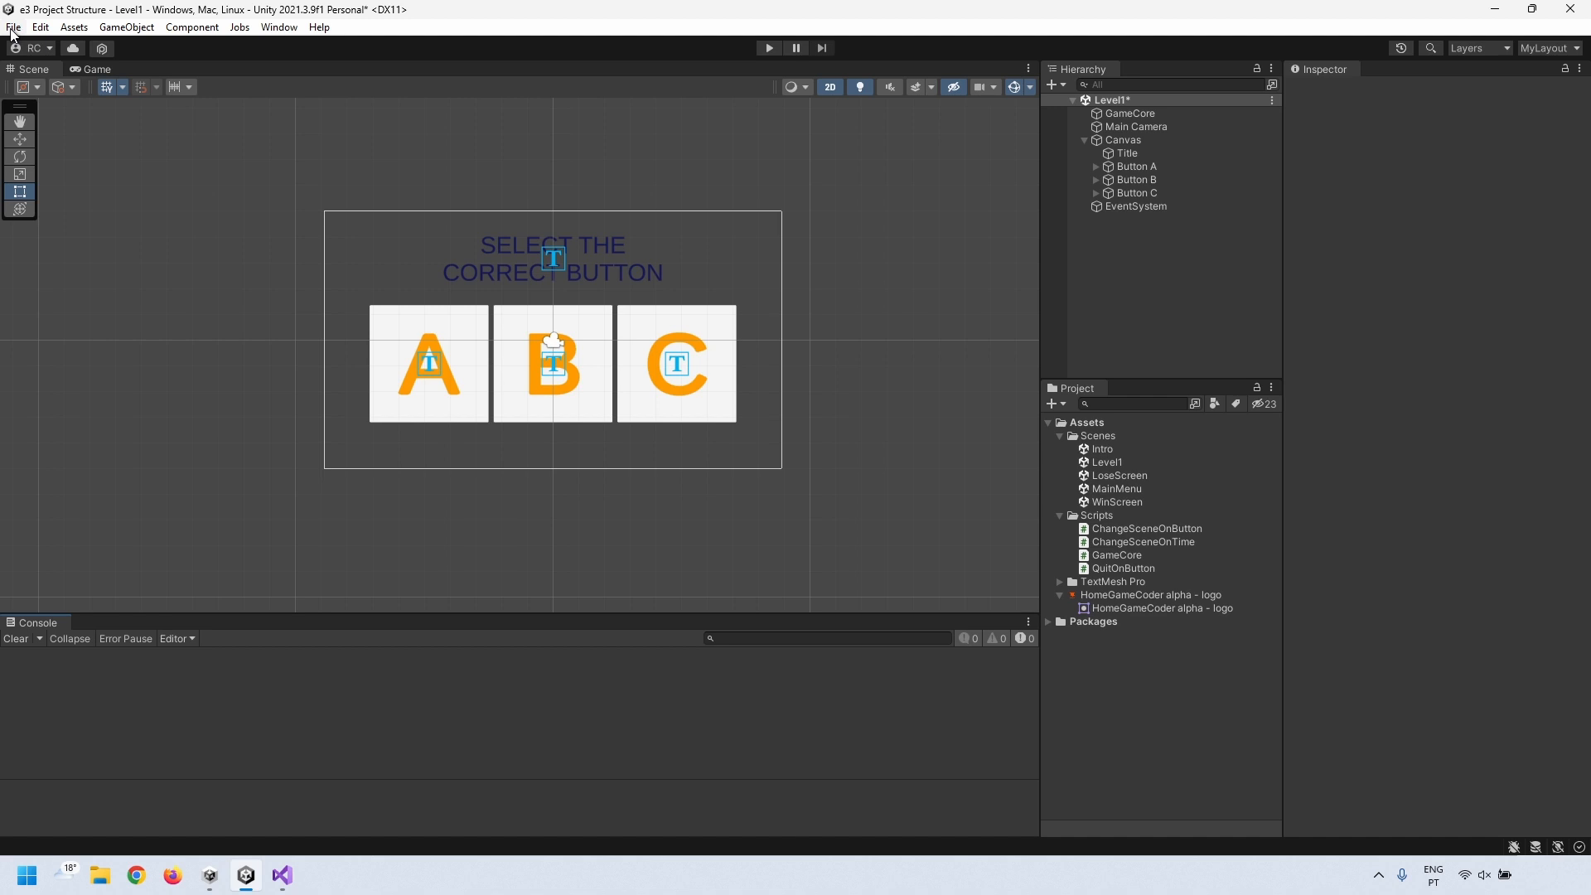
left_click(13, 28)
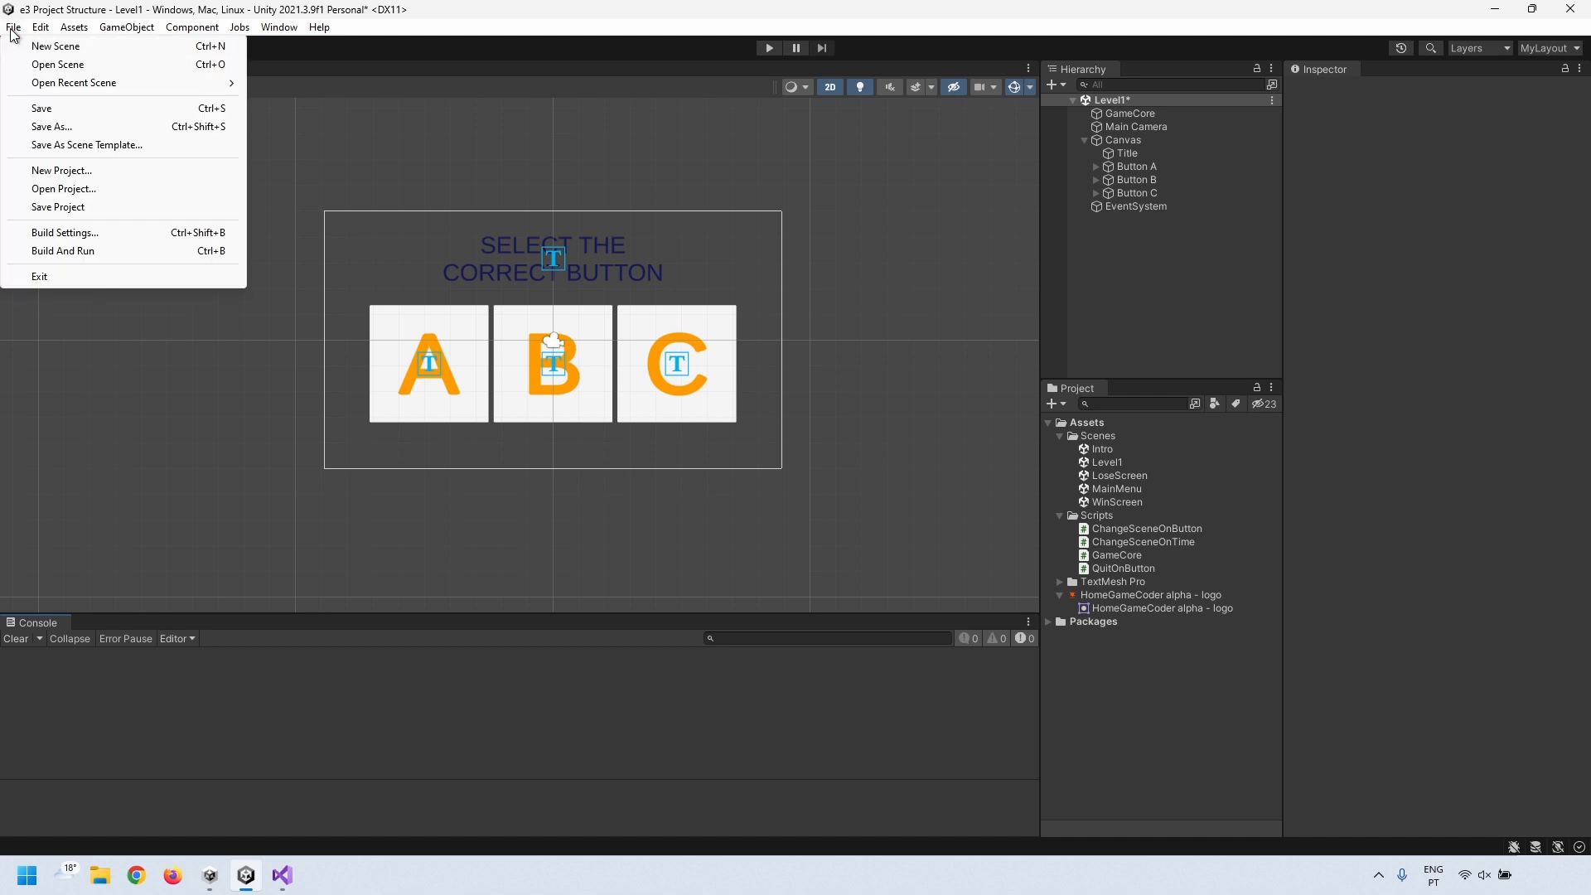
left_click(57, 234)
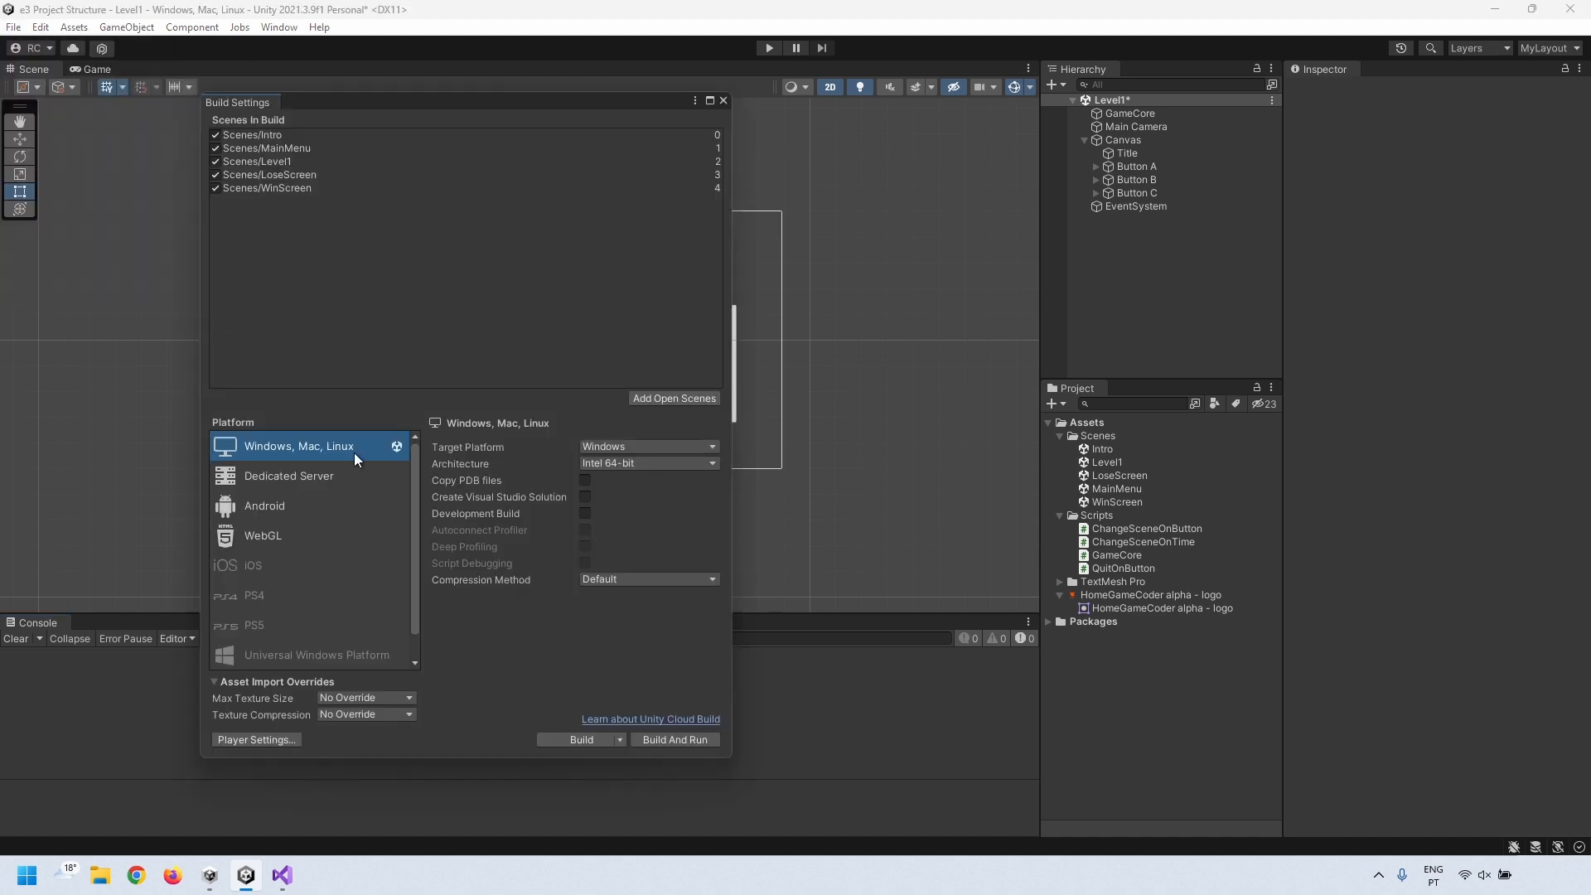
- Build the Windows version into a new folder named Builds inside the project folder, saving the modified Level1 scene
left_click(565, 739)
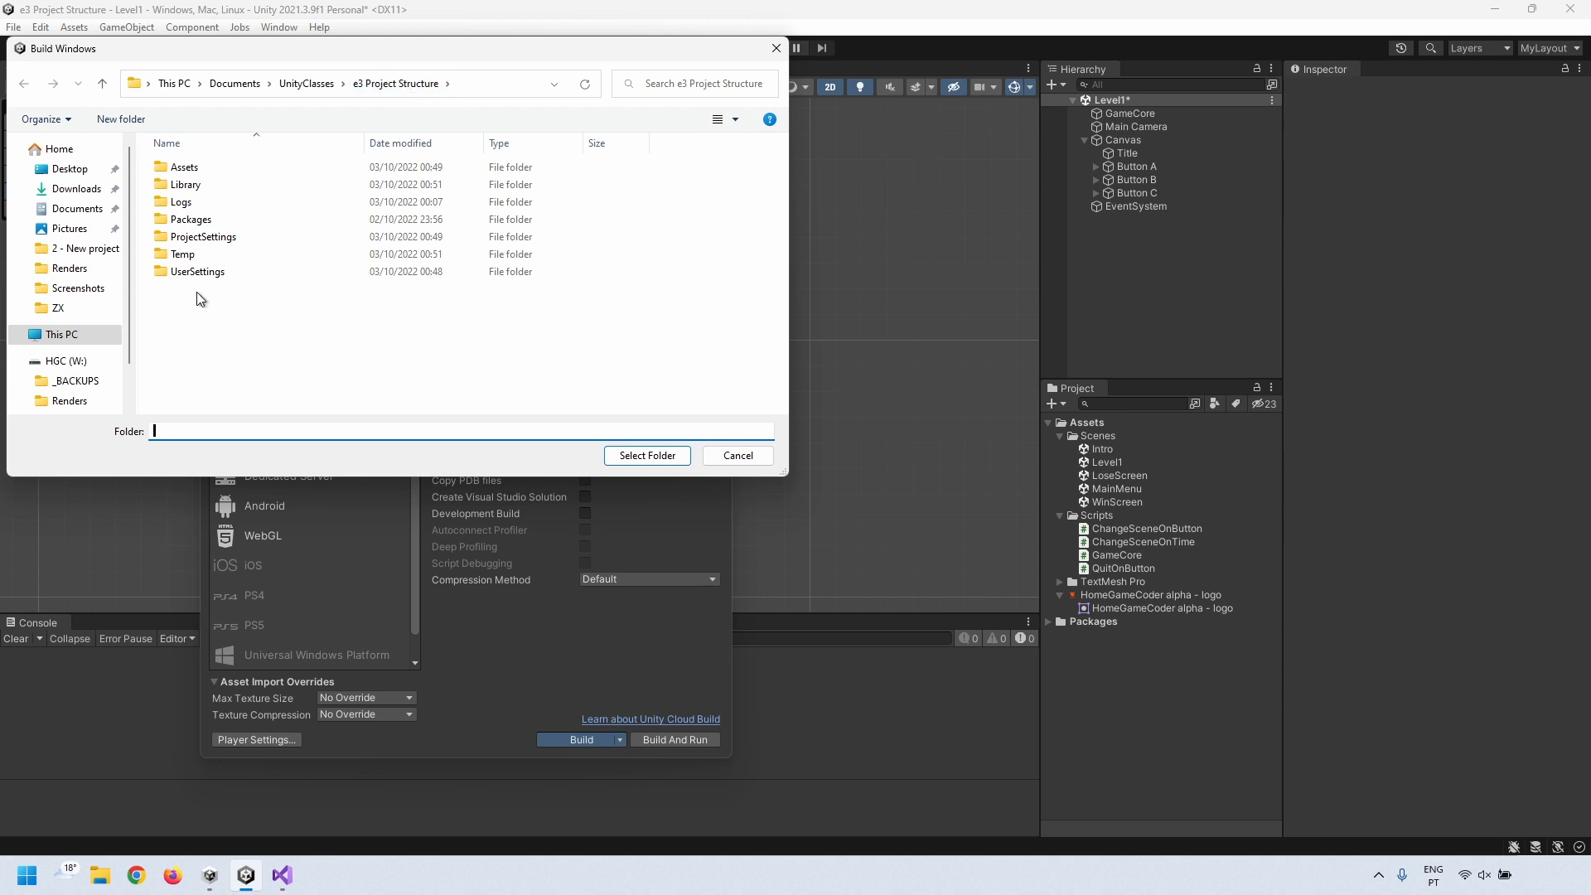
left_click(122, 124)
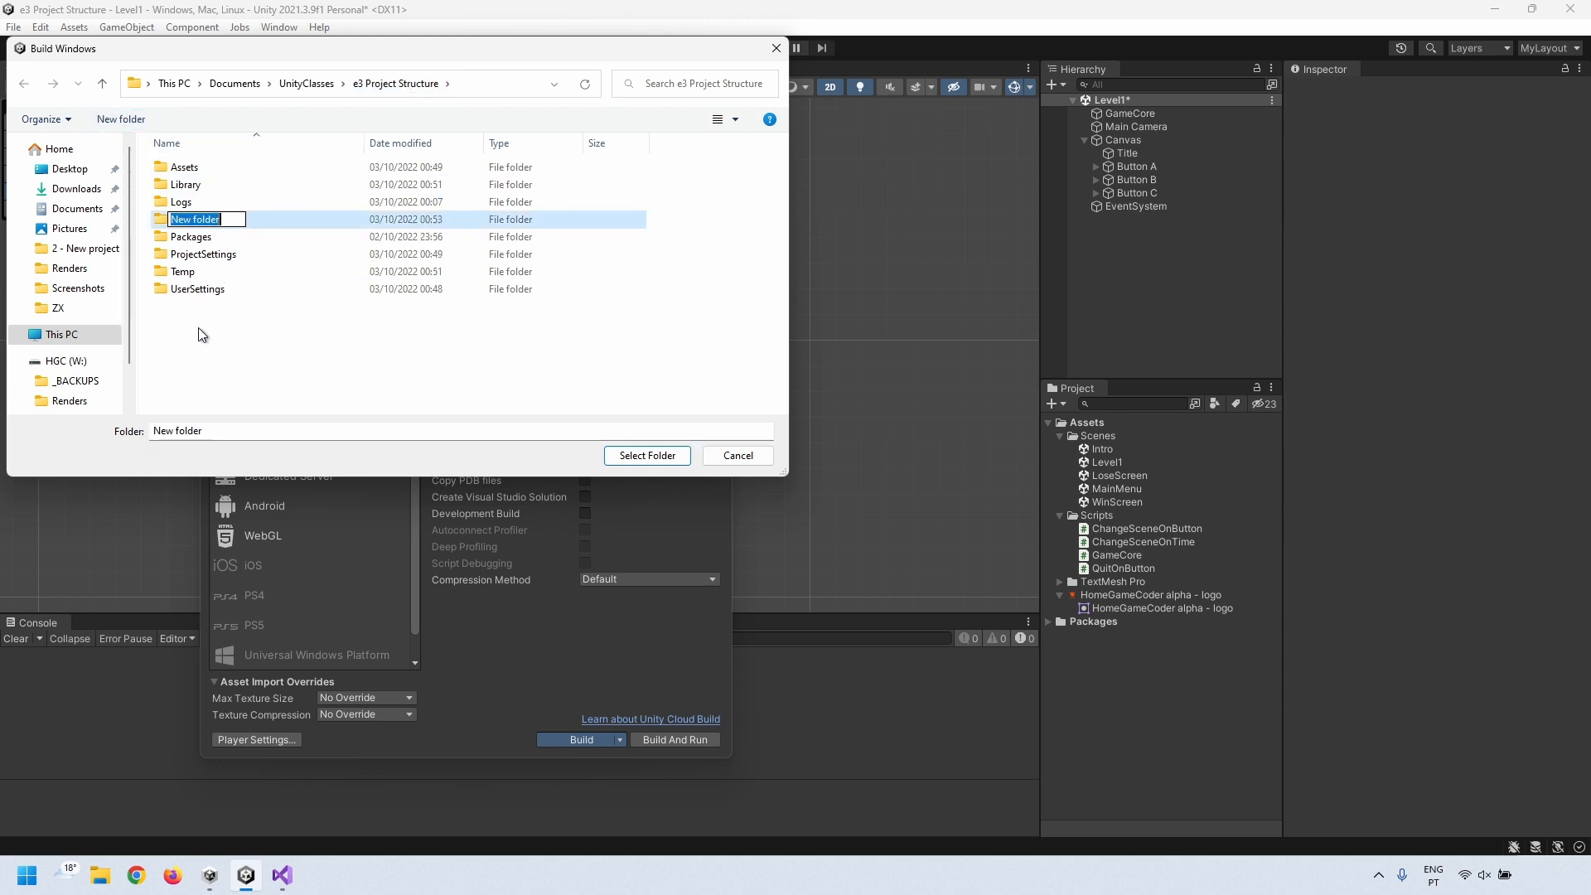
type("Builds")
key("Return")
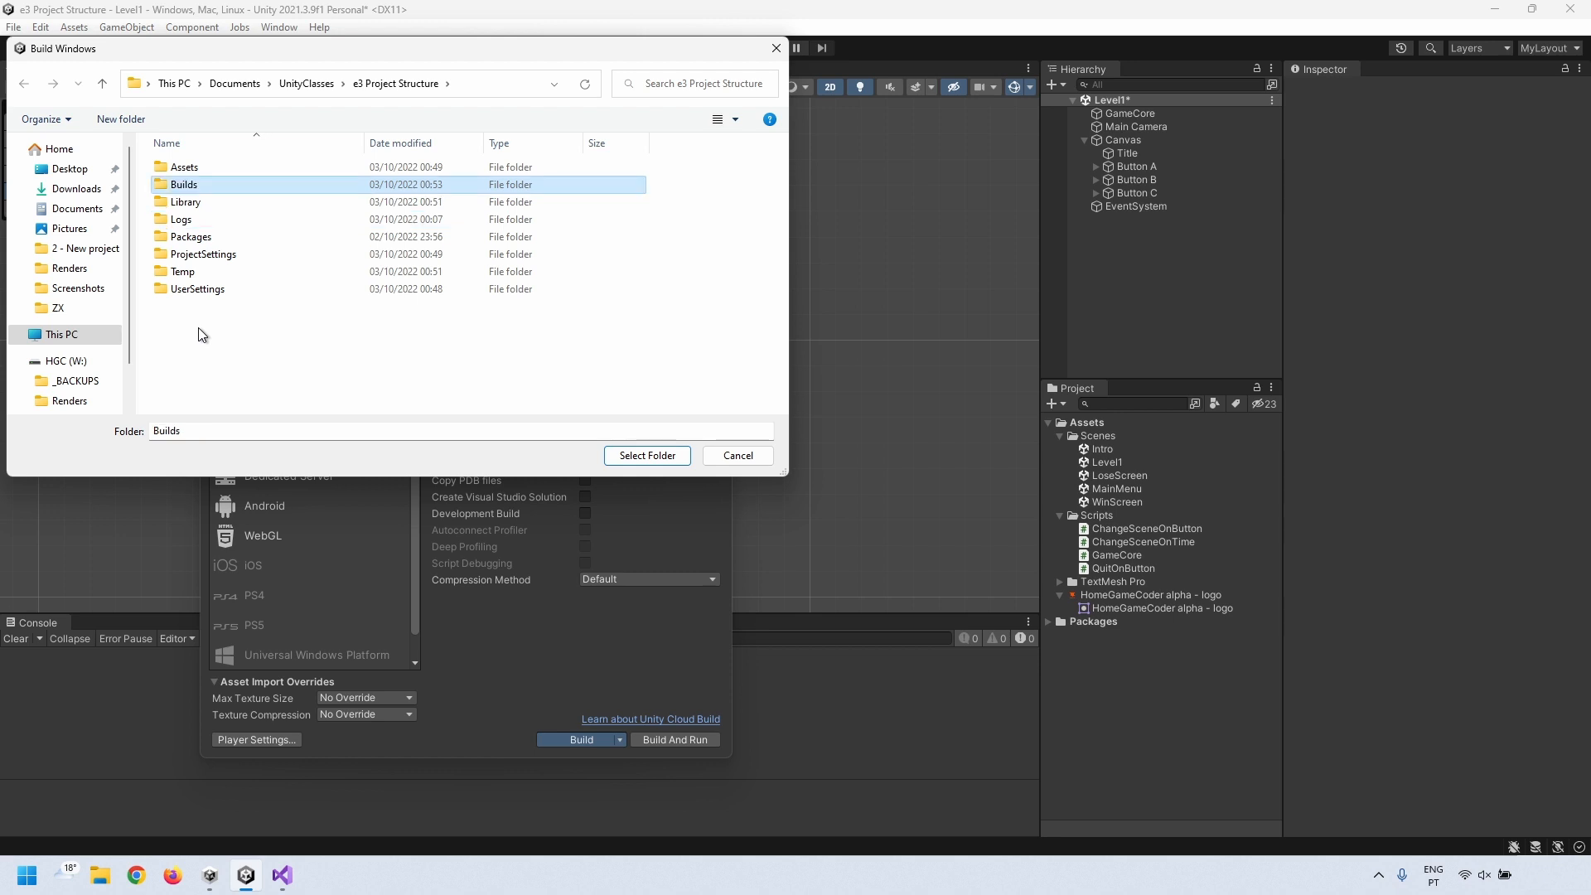
left_click(185, 169)
left_click(186, 185)
double_click(190, 186)
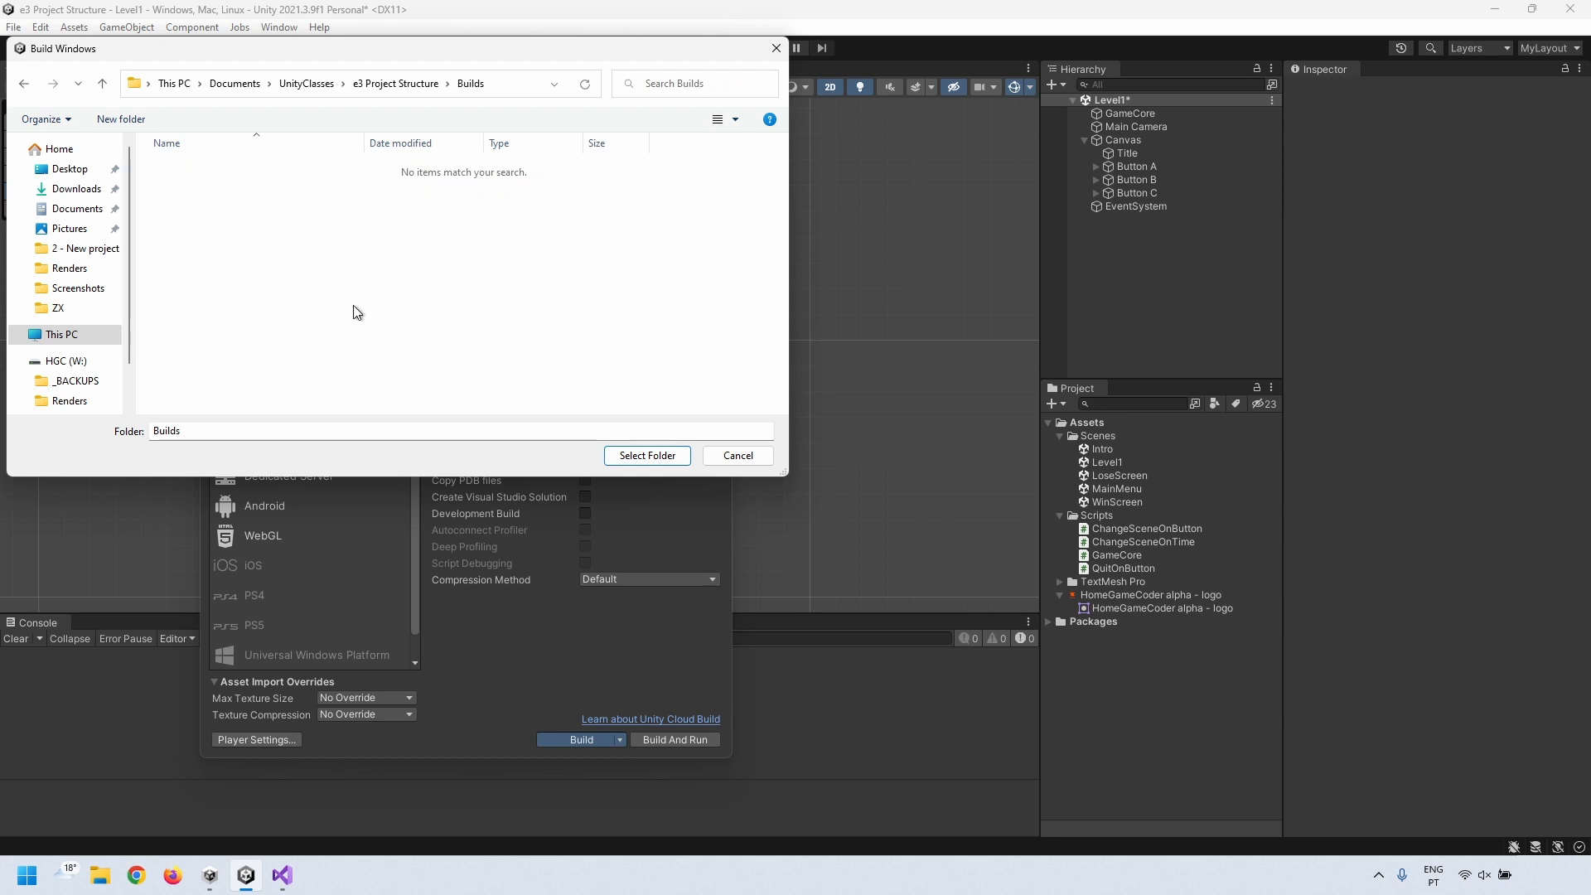
left_click(646, 454)
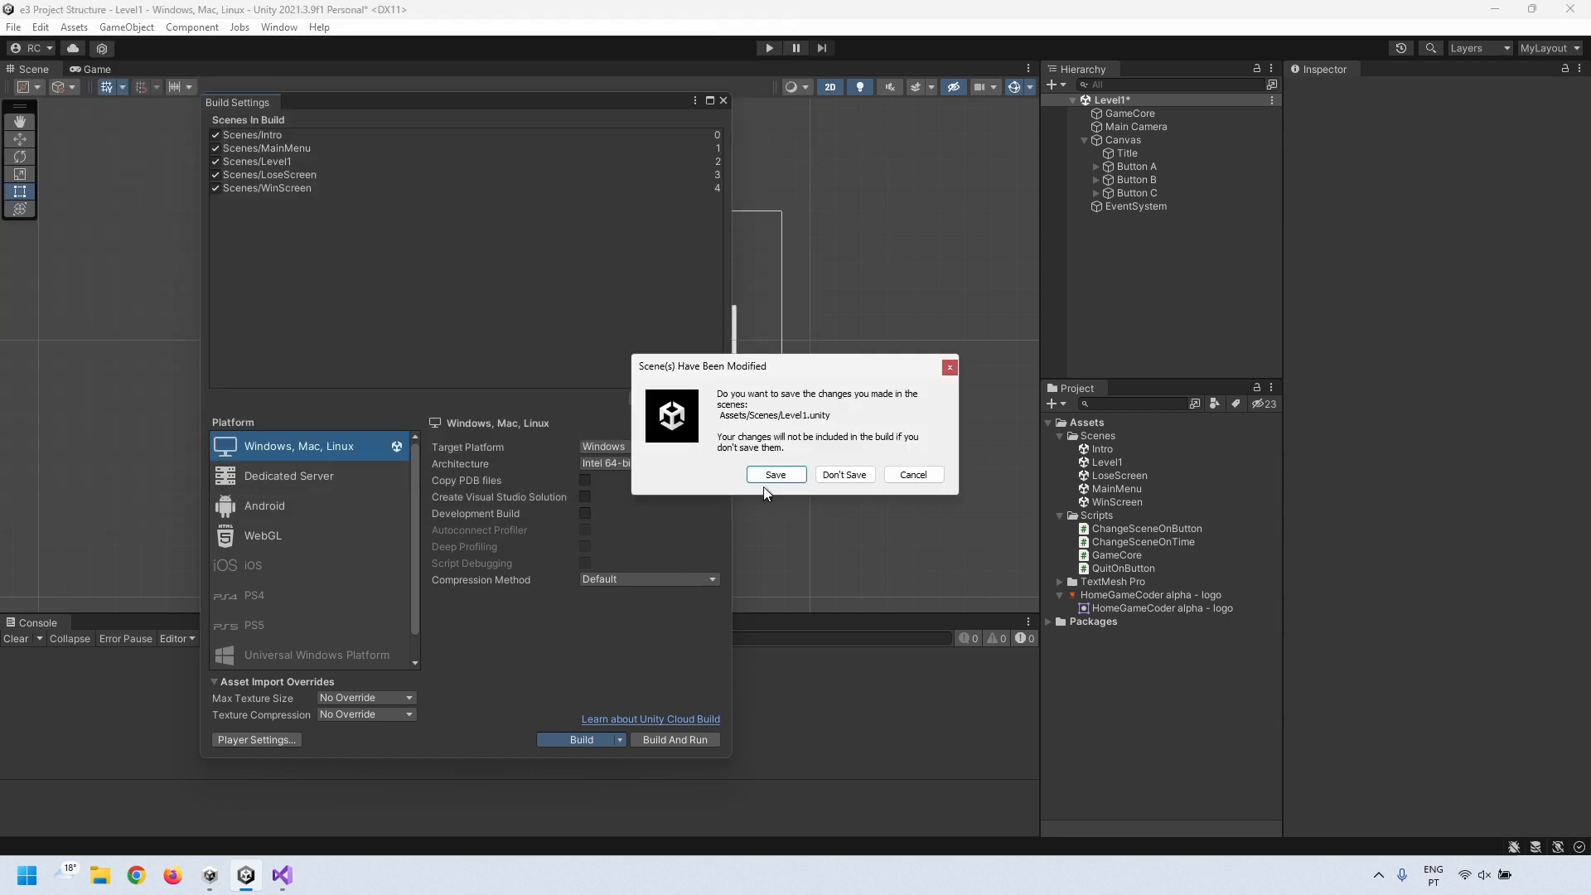
left_click(773, 475)
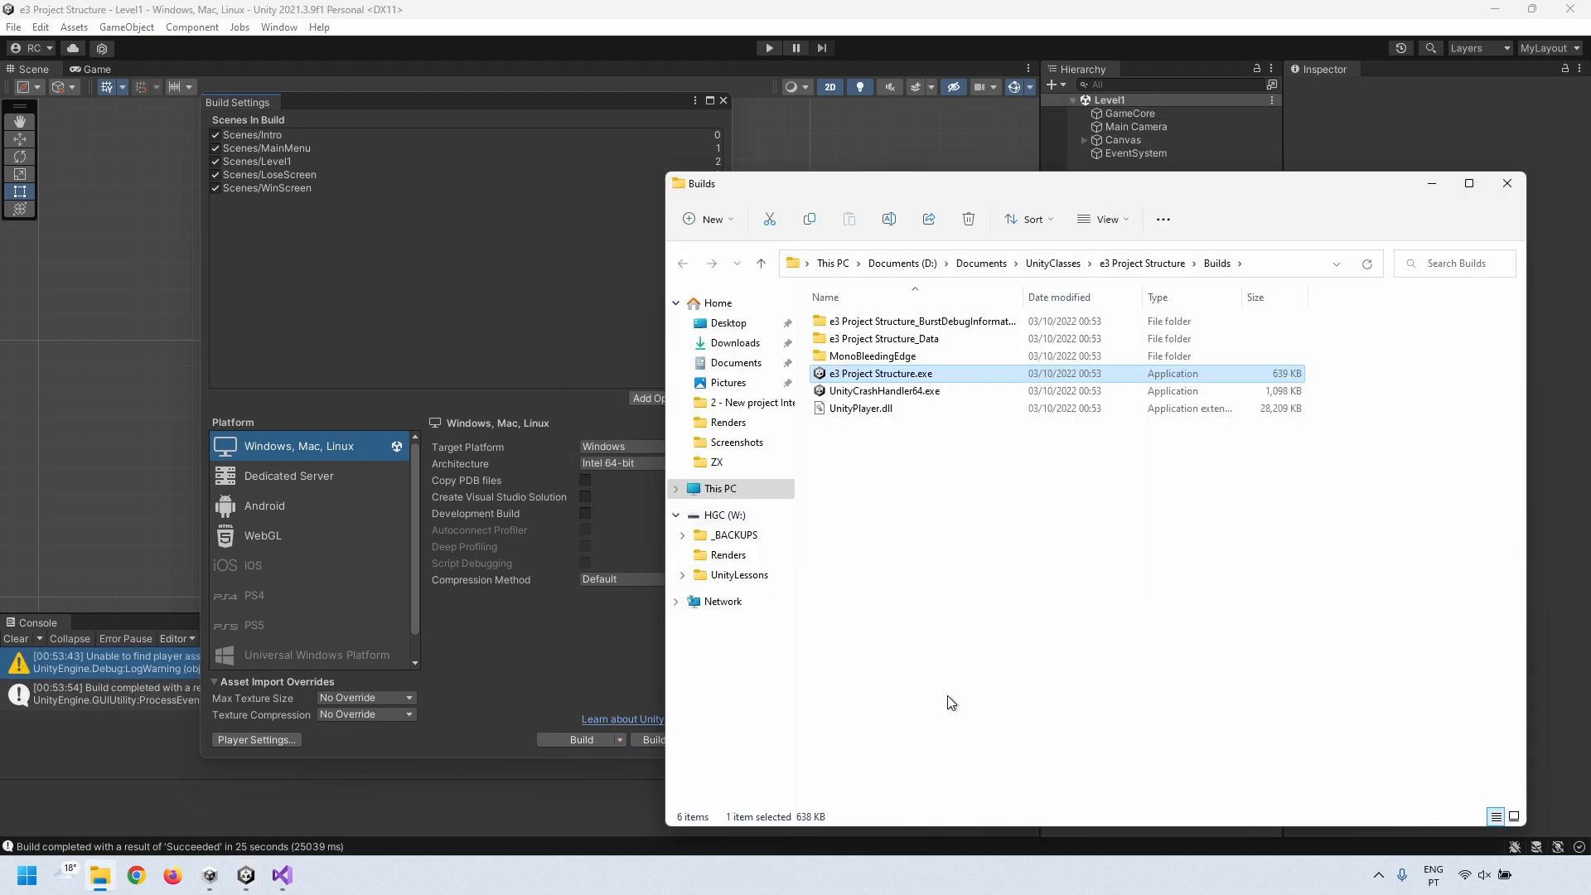
- Run the built e3 Project Structure.exe twice, testing the main menu's Quit and several rounds with the A, B and C buttons
double_click(901, 374)
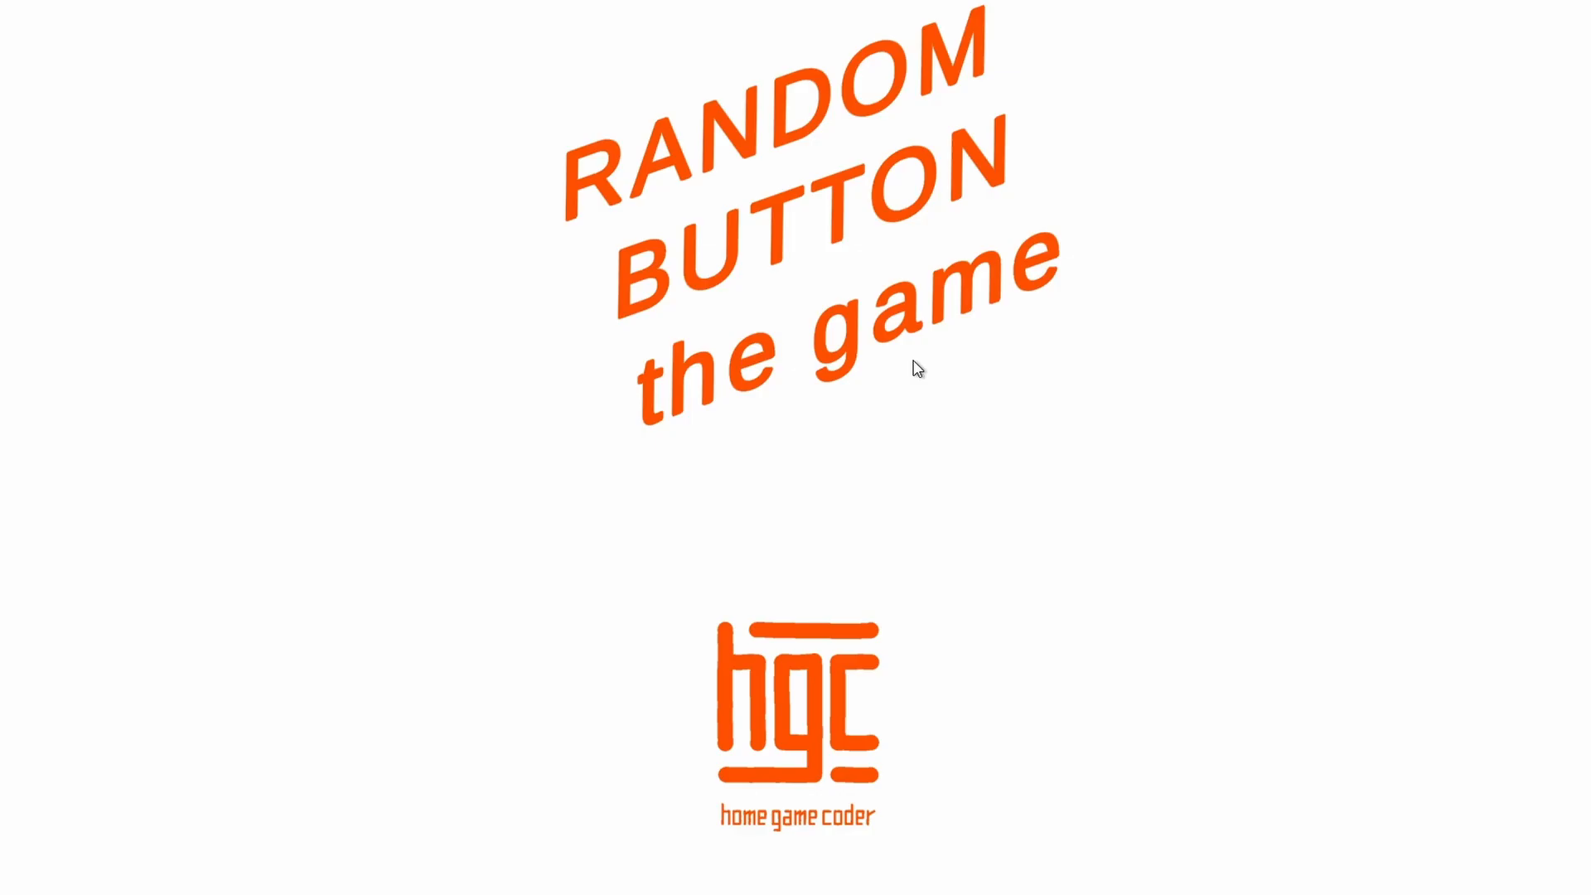
left_click(756, 733)
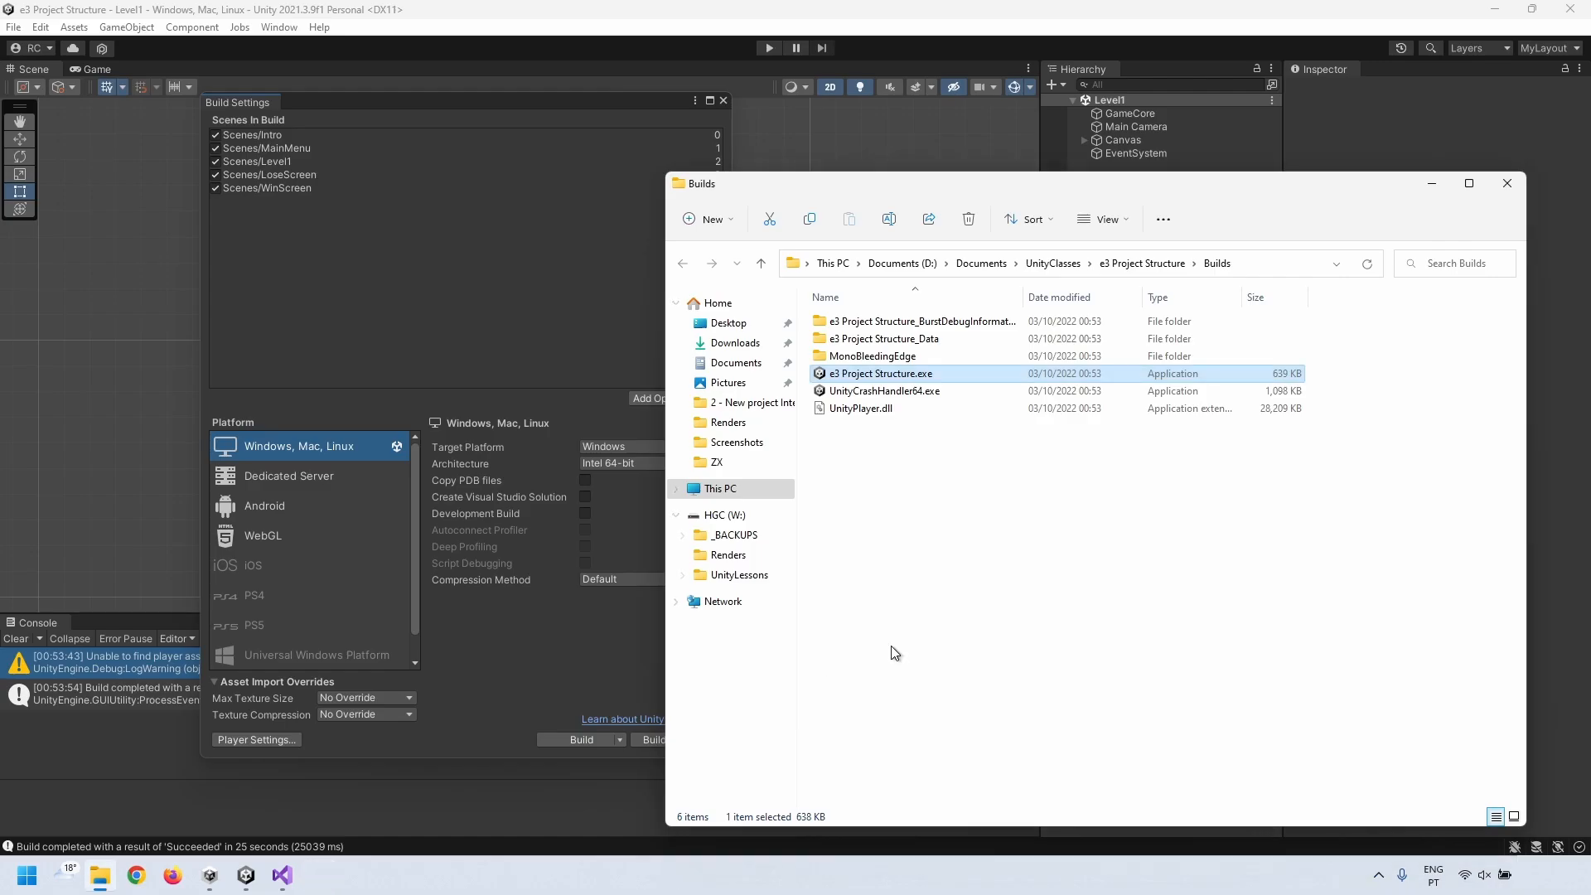
double_click(879, 374)
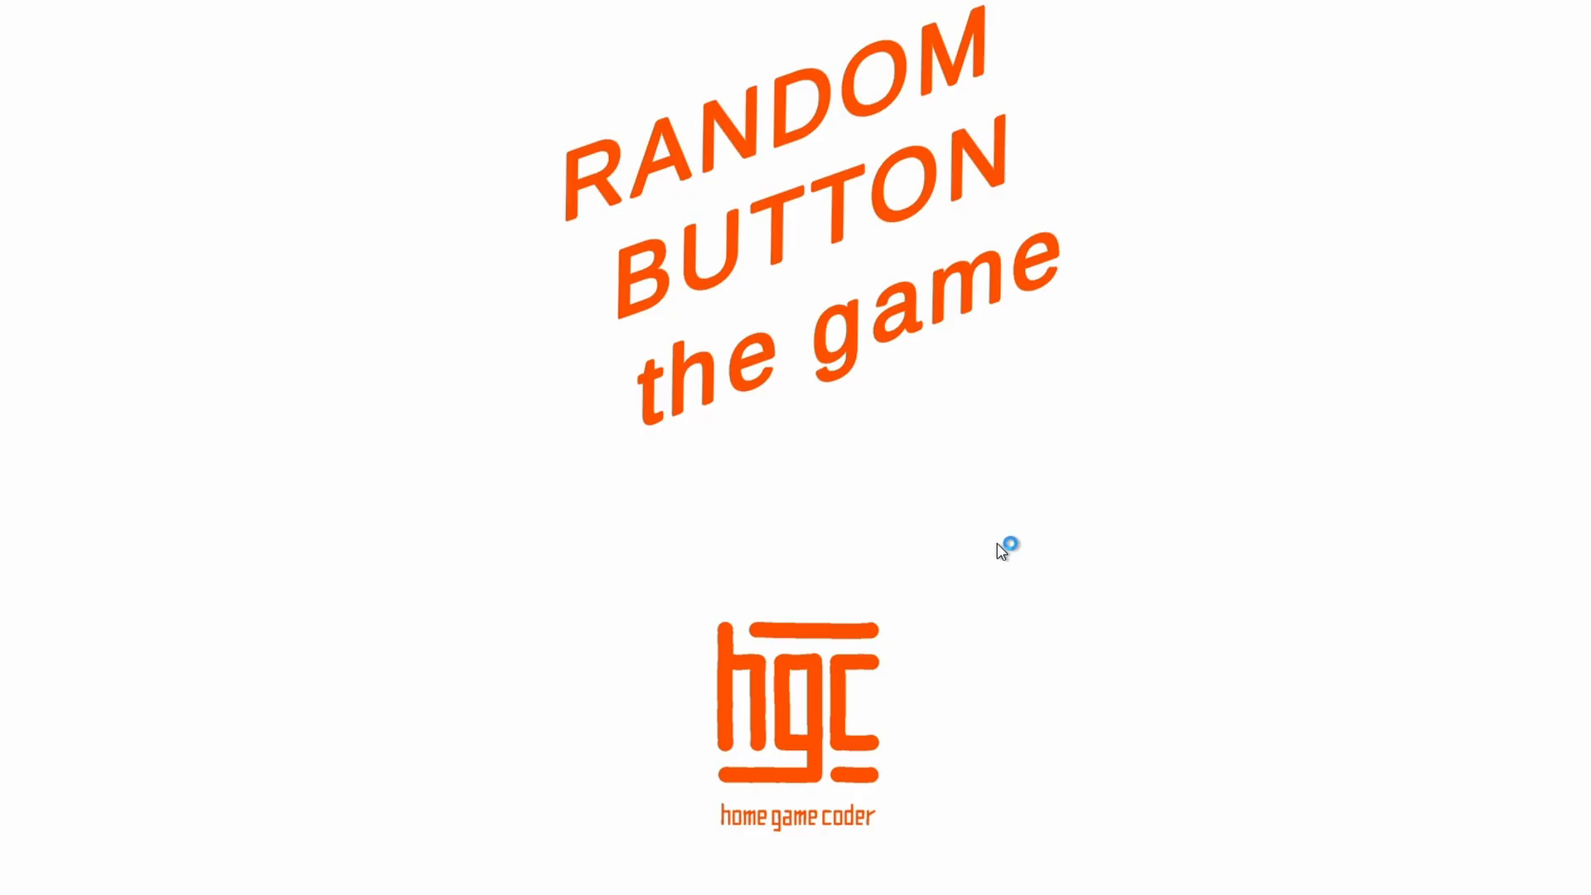
left_click(909, 513)
left_click(295, 478)
left_click(796, 464)
left_click(300, 469)
left_click(796, 464)
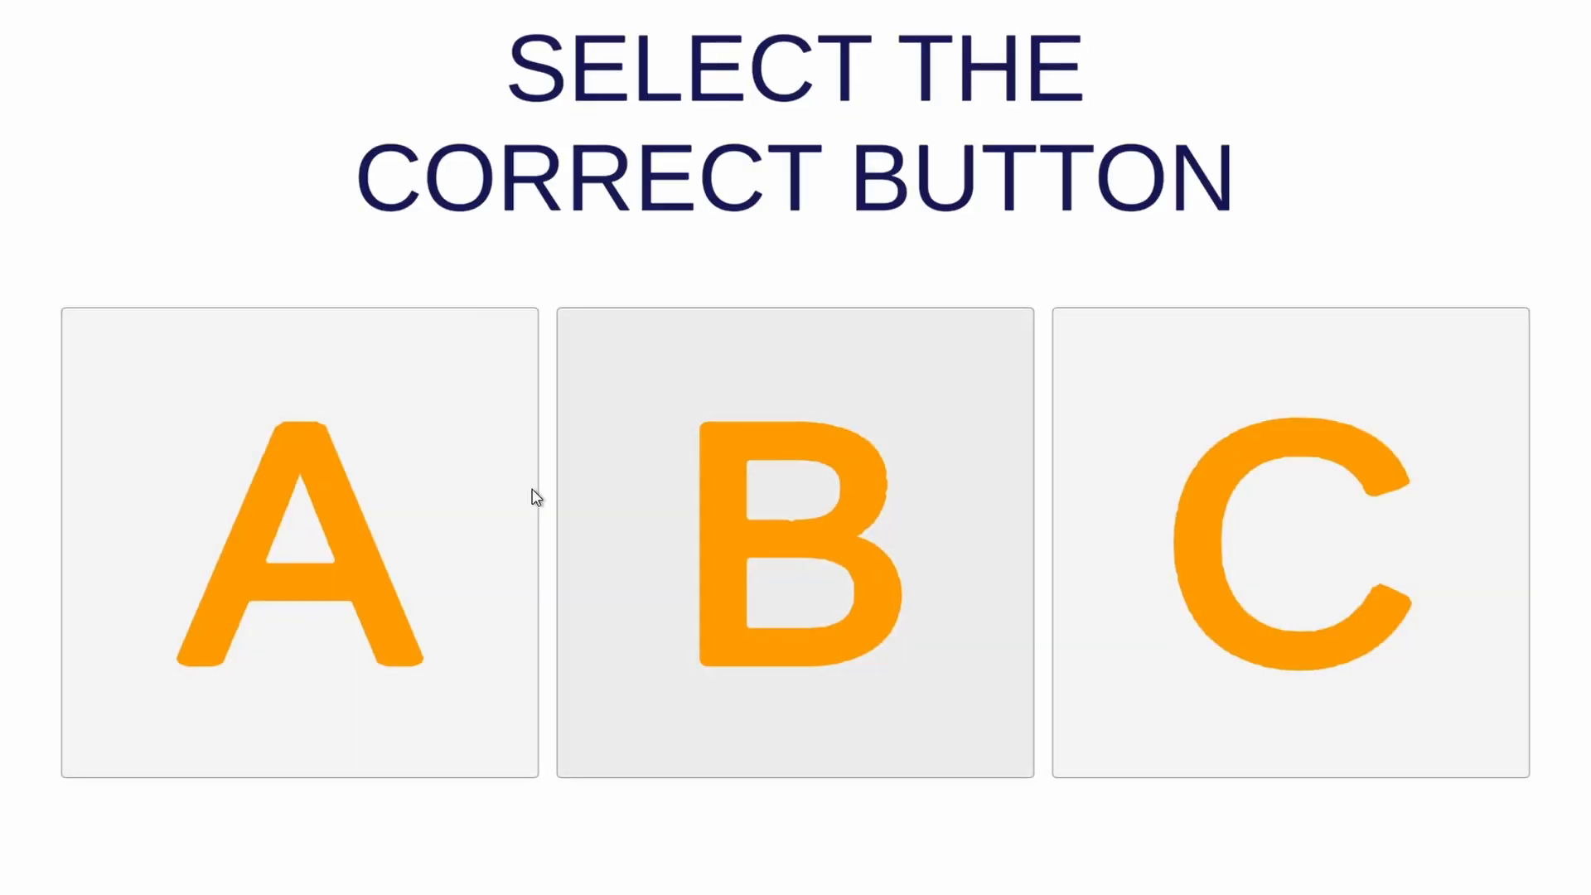
left_click(743, 525)
left_click(738, 511)
left_click(1256, 575)
left_click(789, 502)
left_click(789, 502)
left_click(845, 476)
left_click(915, 471)
left_click(915, 472)
left_click(470, 510)
left_click(267, 507)
left_click(765, 530)
left_click(1219, 535)
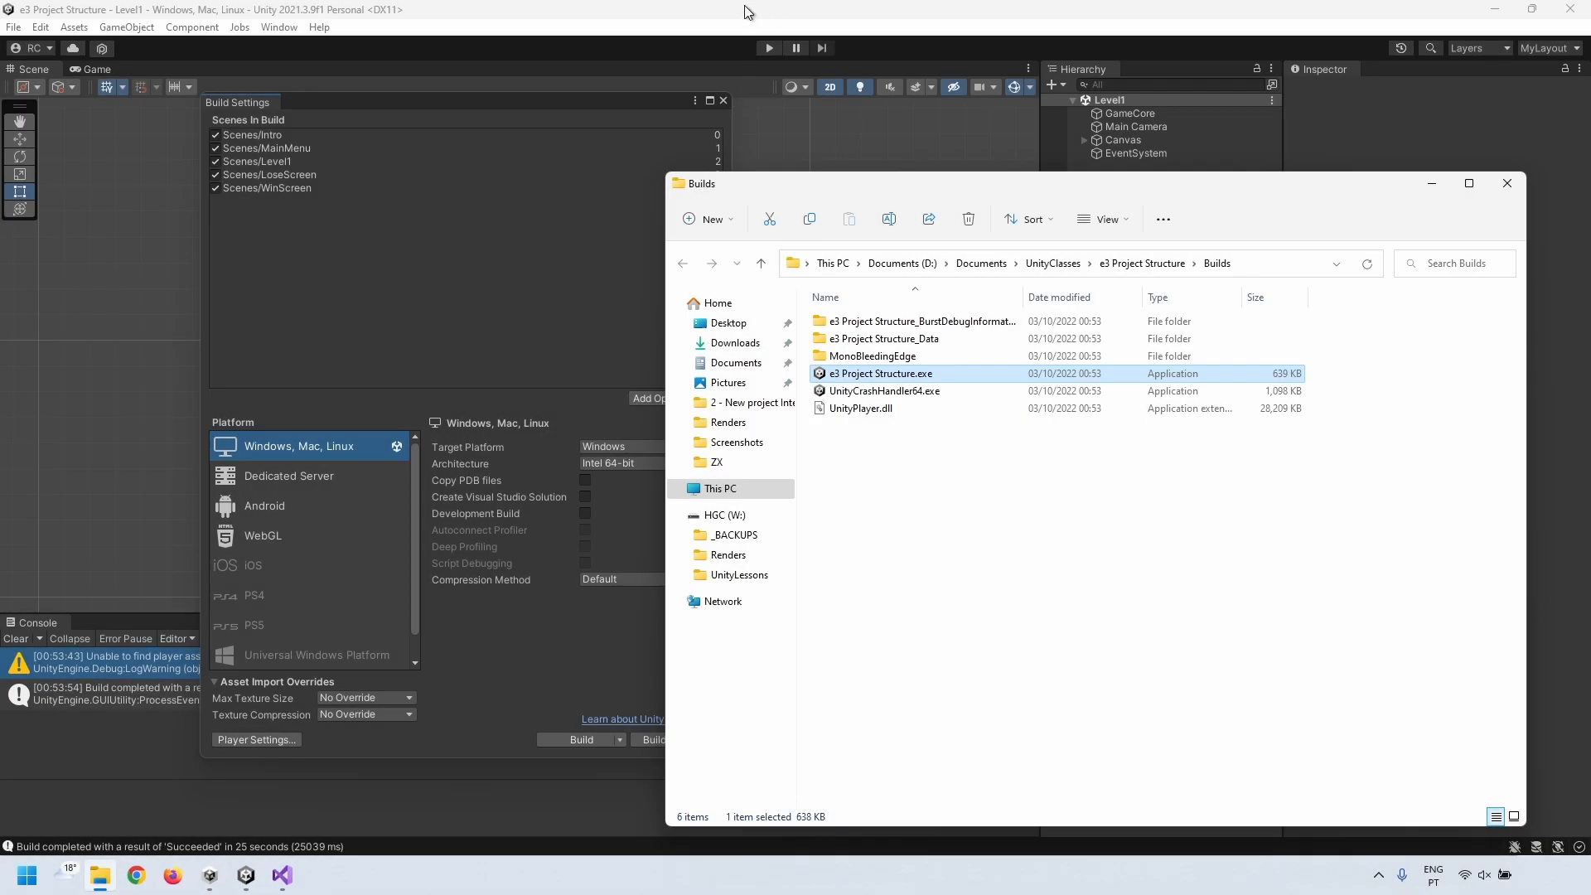
- In File Explorer, examine the e3 Project Structure project's Assets folder and its Scenes subfolder, and return to Assets
left_click(1077, 267)
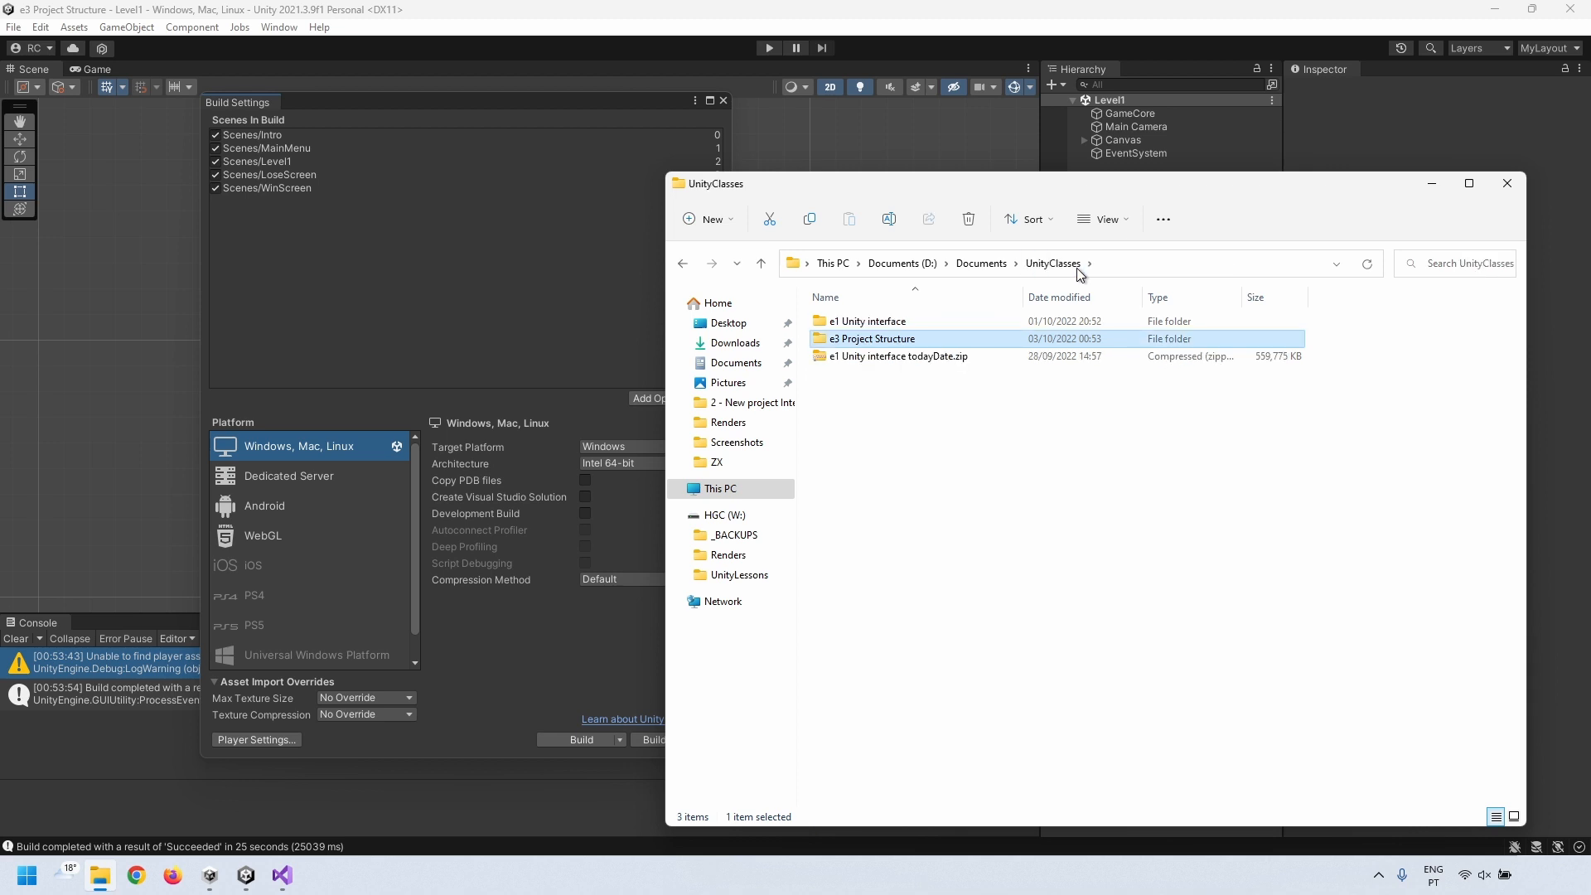
double_click(889, 341)
double_click(856, 325)
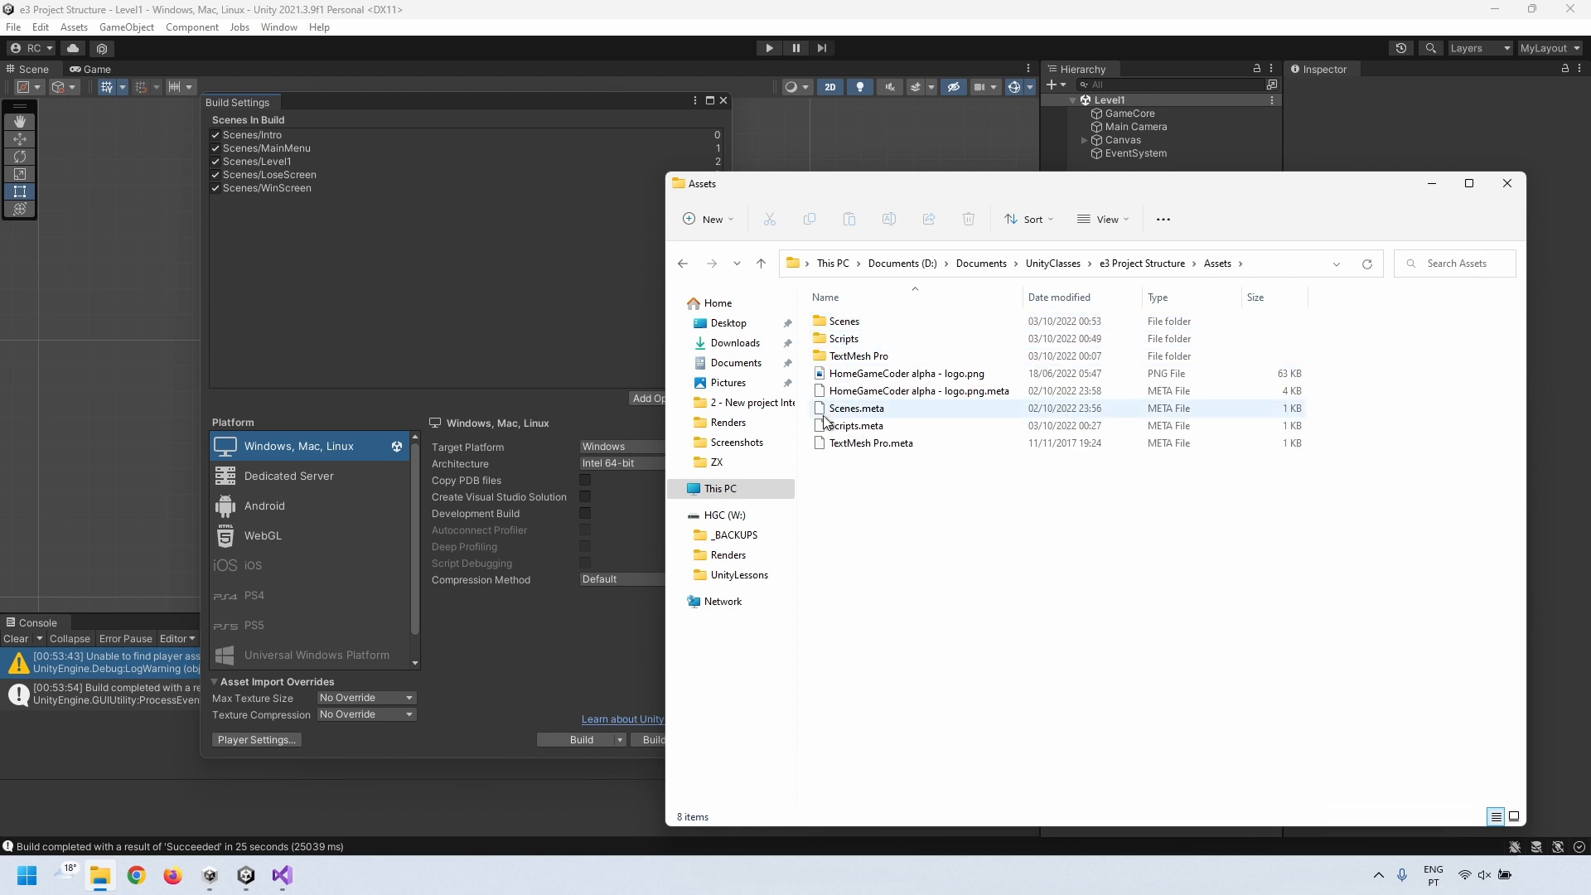
left_click(878, 321)
double_click(876, 320)
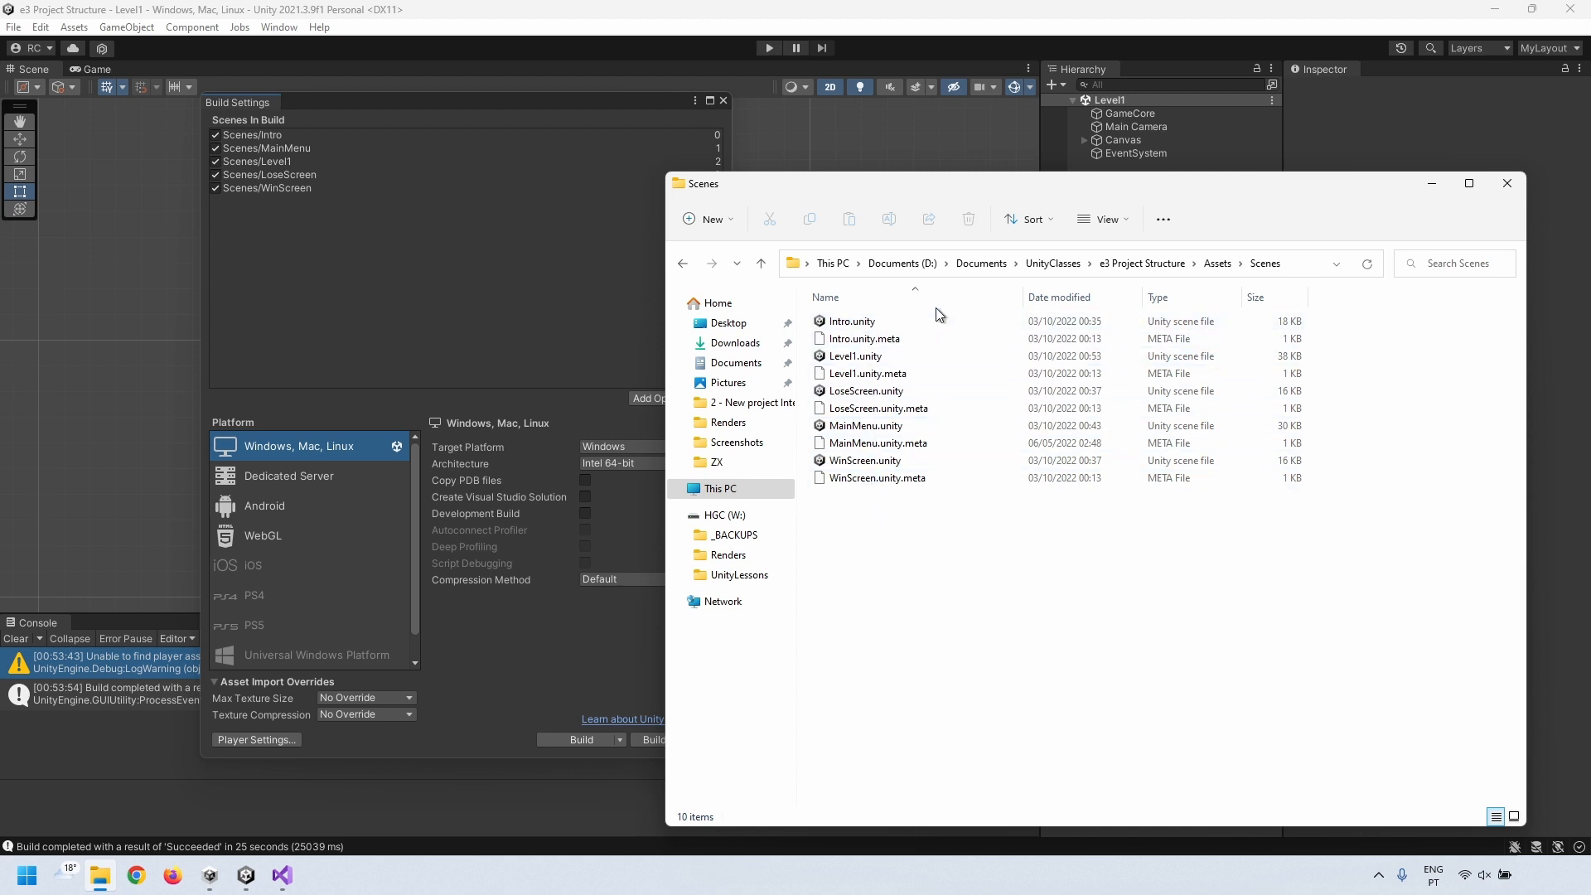
left_click(1215, 263)
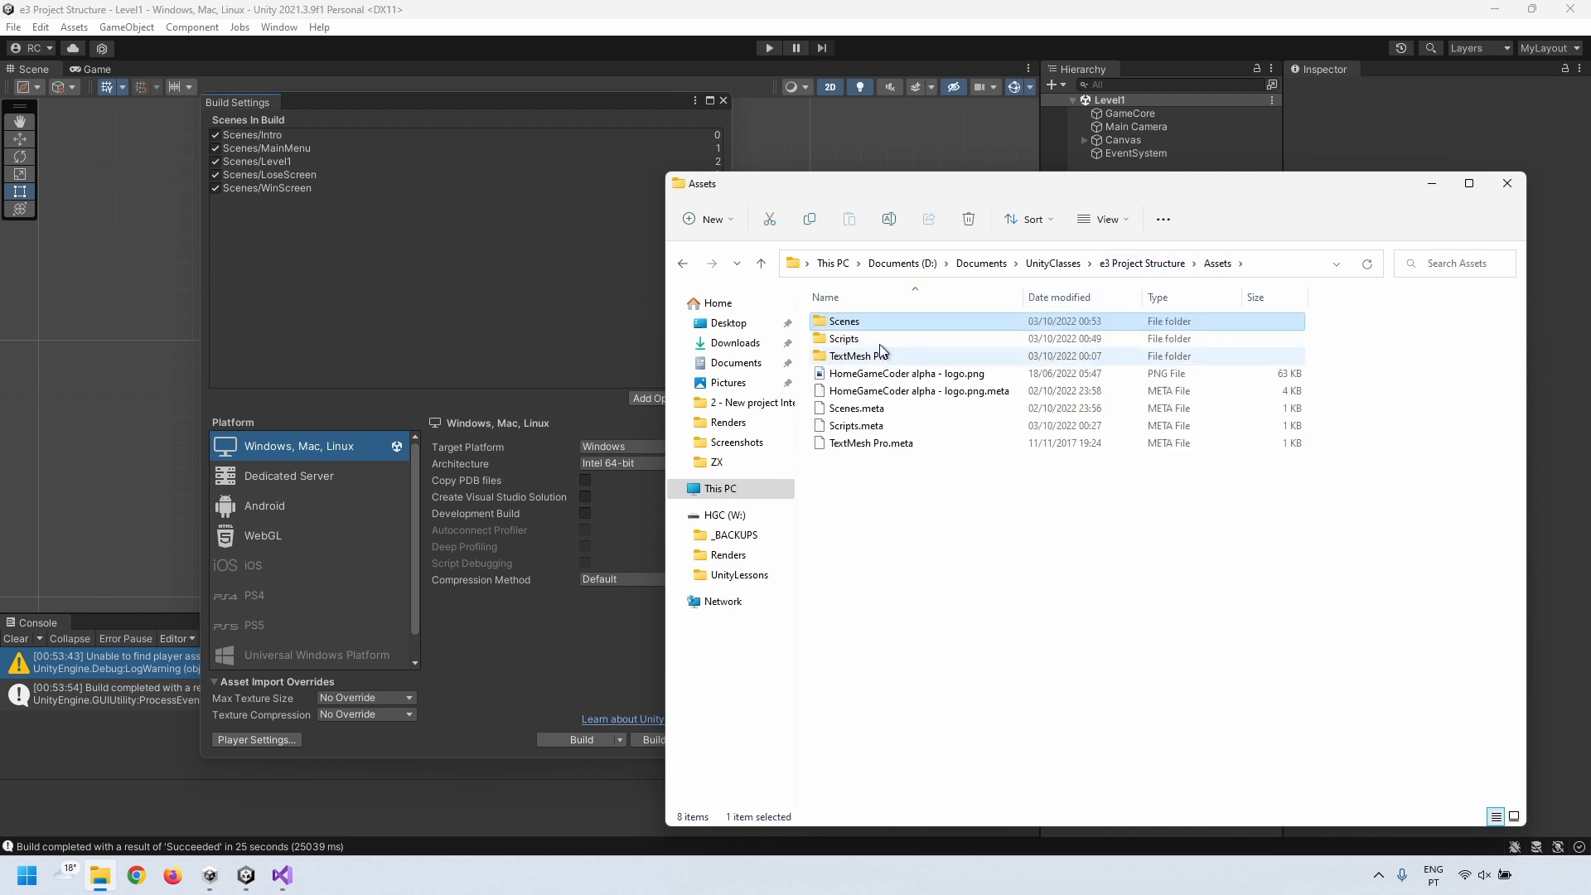
- Examine the project's Scripts folder inside Assets, and return to the Unity editor to close the Build Settings
double_click(849, 339)
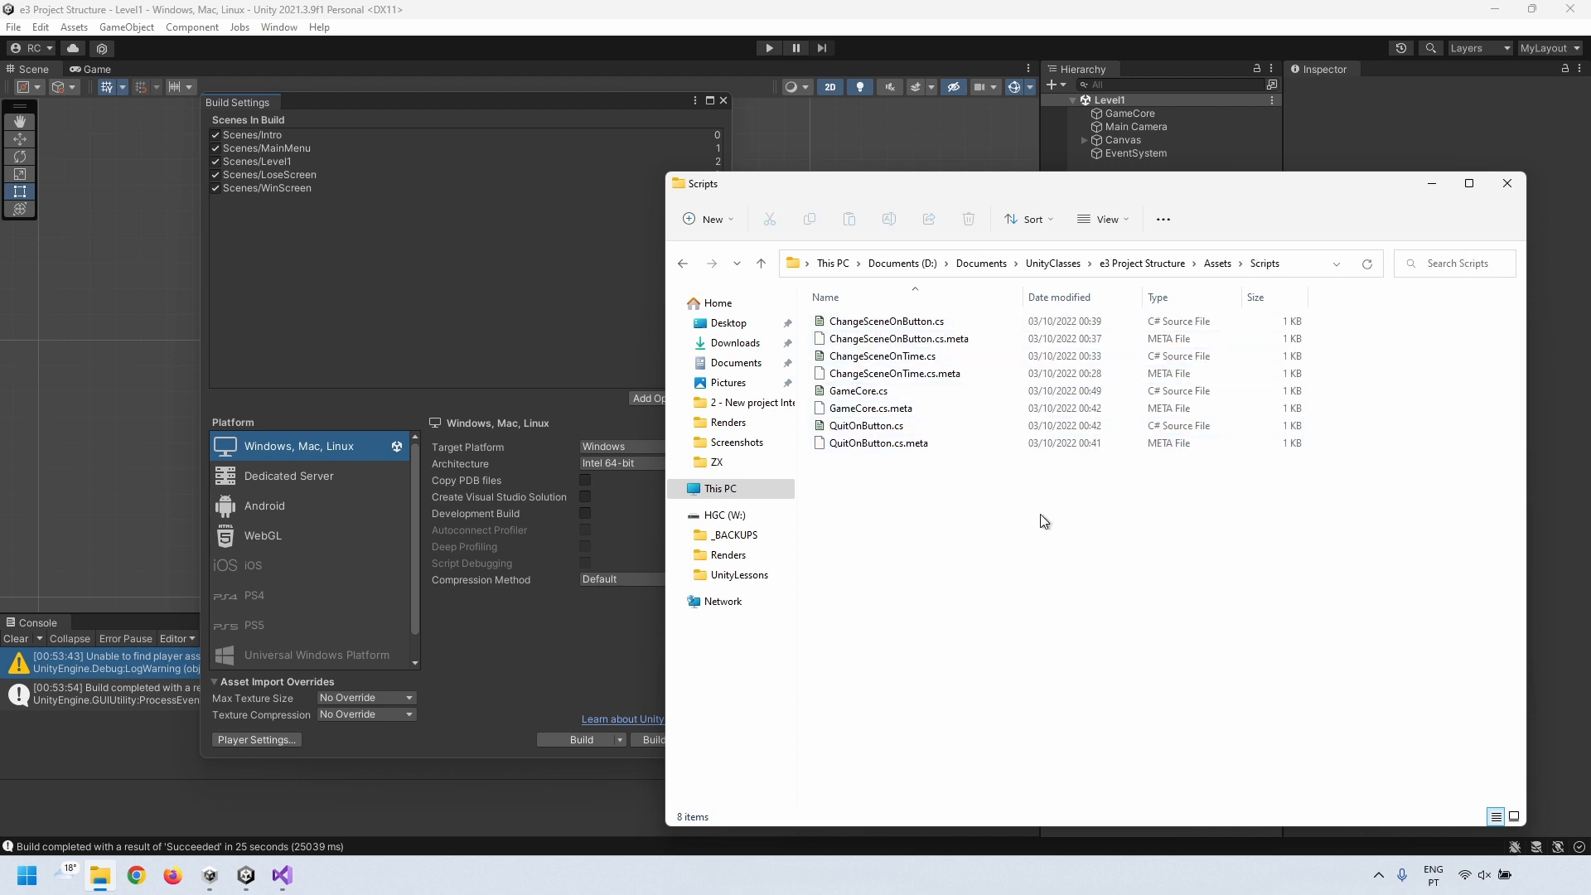
left_click(674, 105)
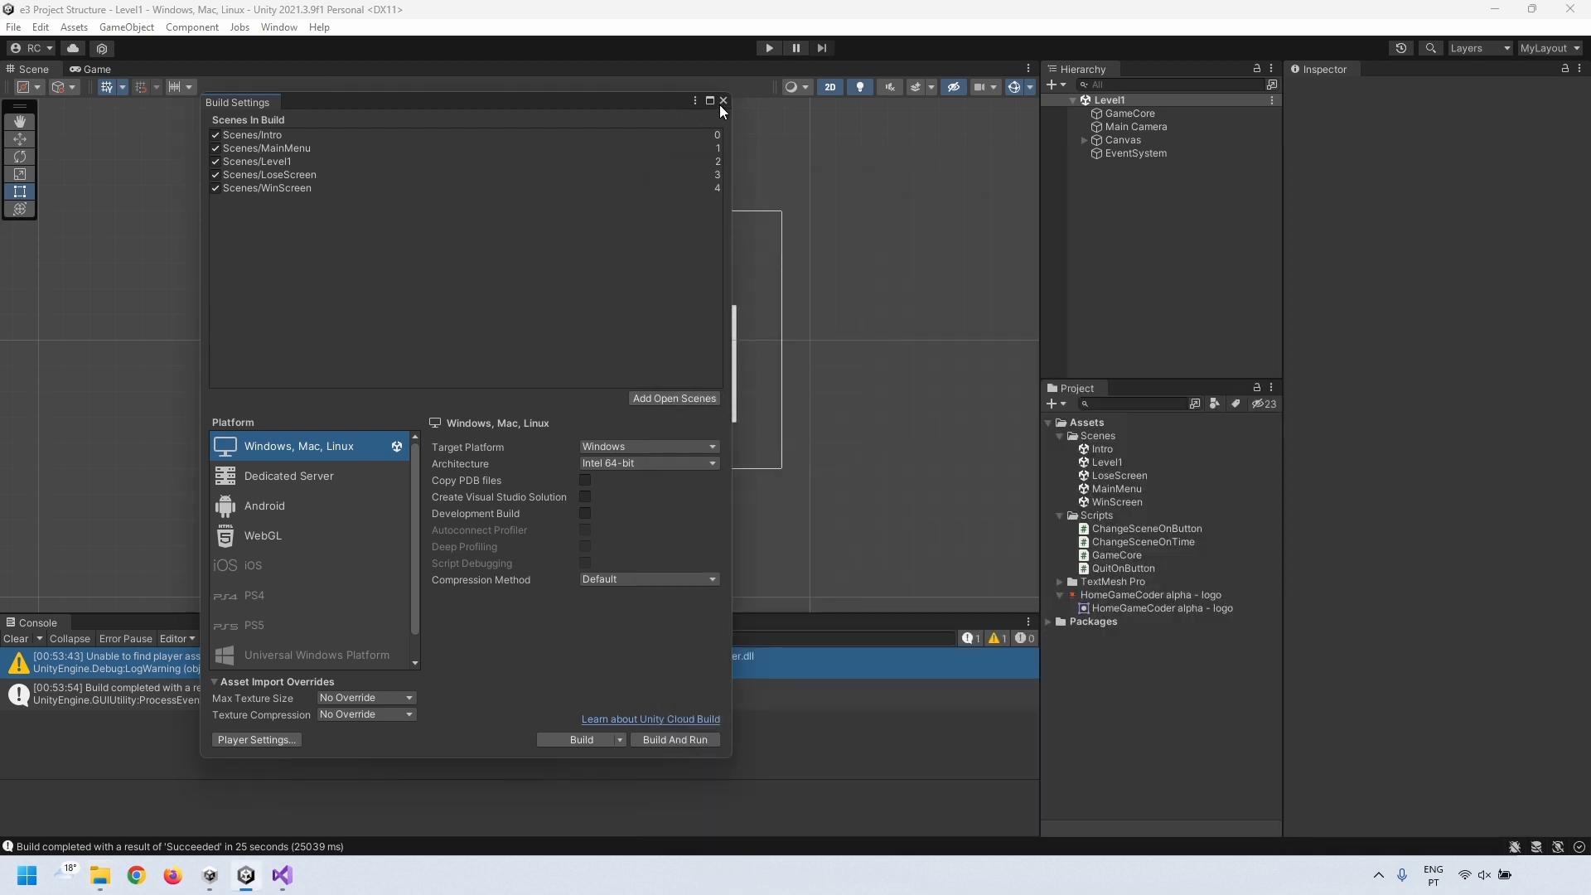
left_click(723, 100)
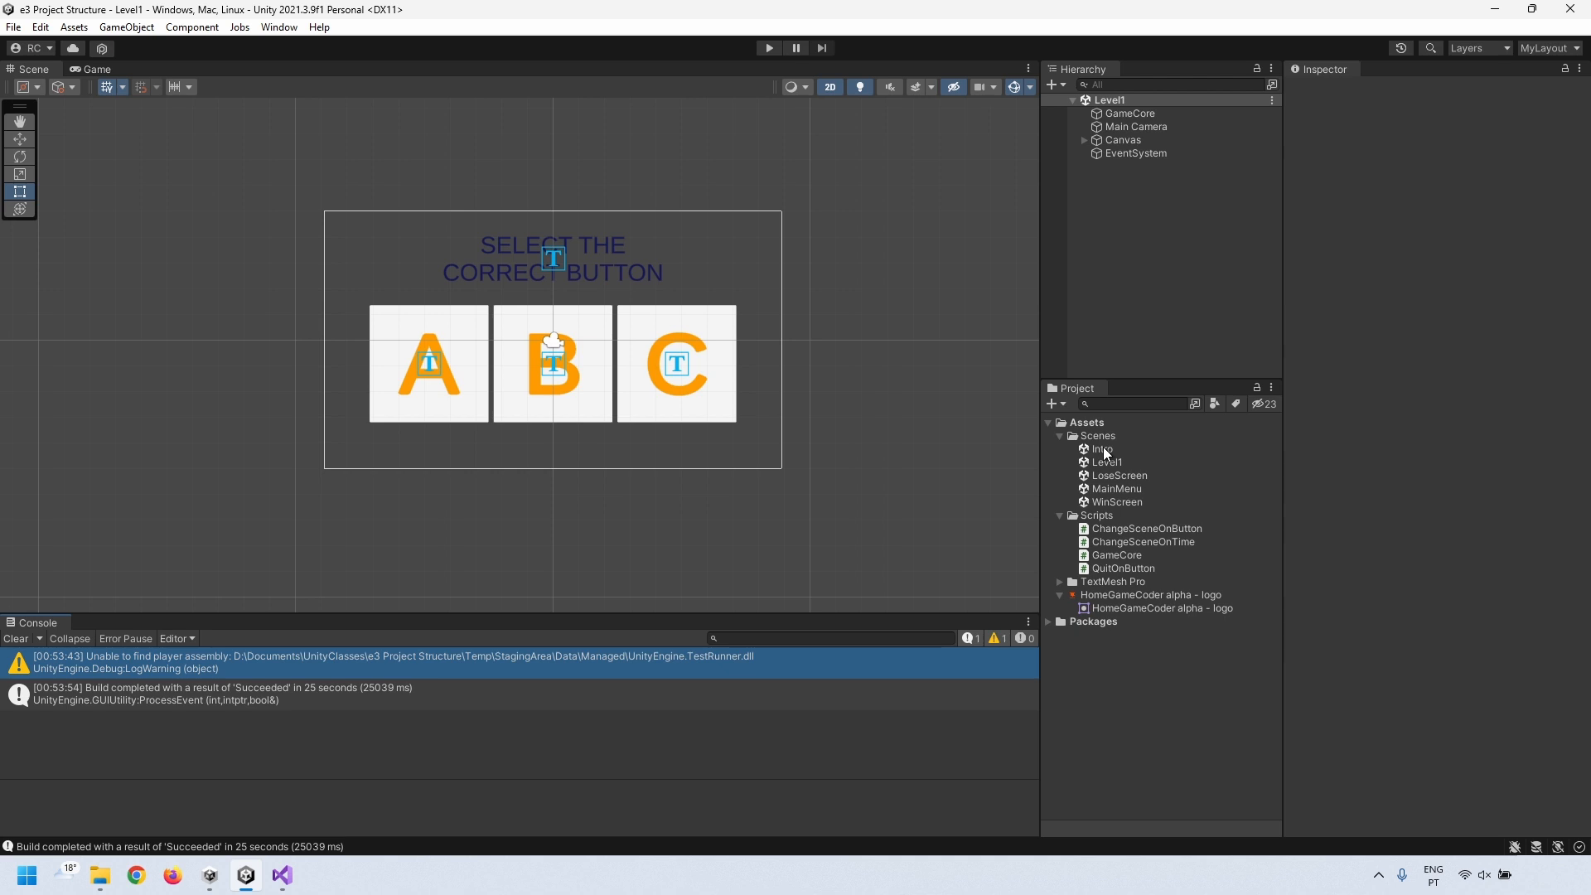
- Close the Unity editor, the File Explorer window, Visual Studio and Unity Hub
left_click(1157, 199)
left_click(1571, 15)
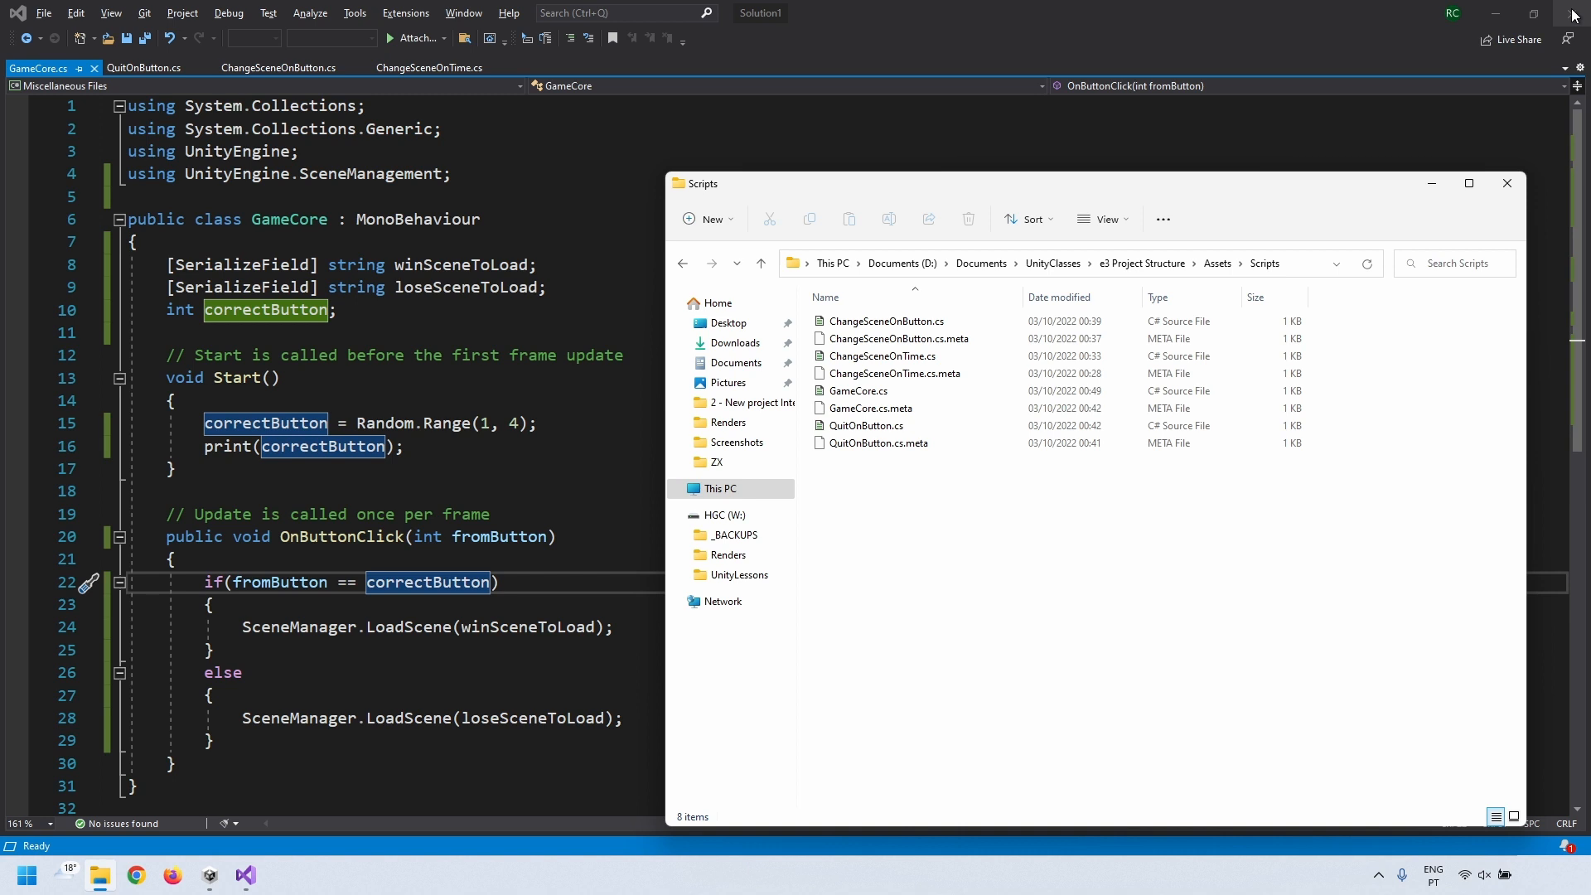
left_click(1506, 183)
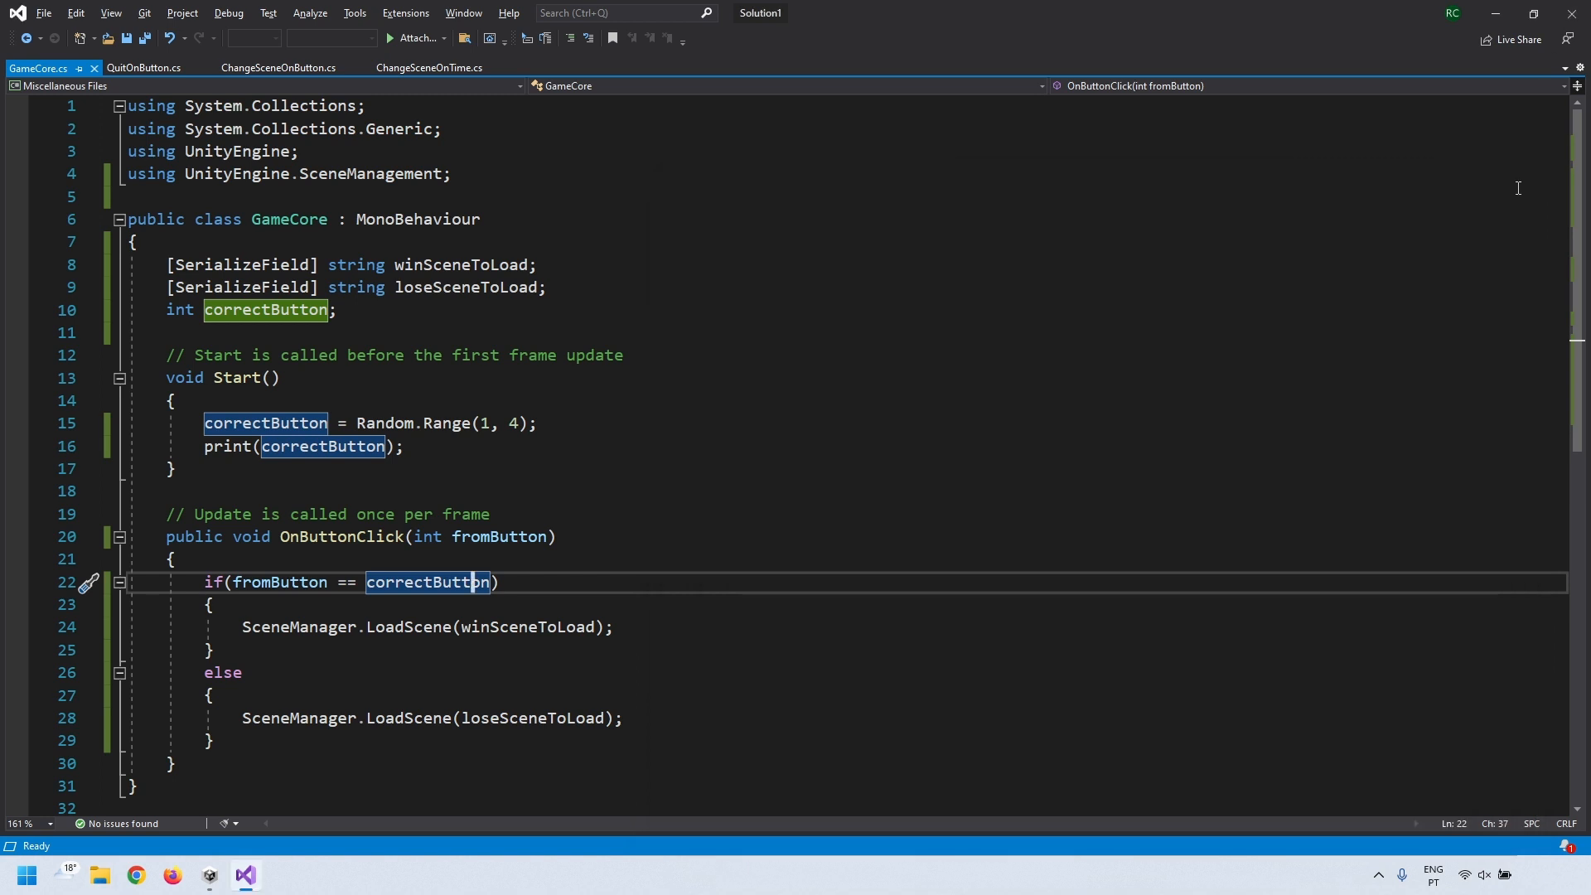
left_click(1570, 17)
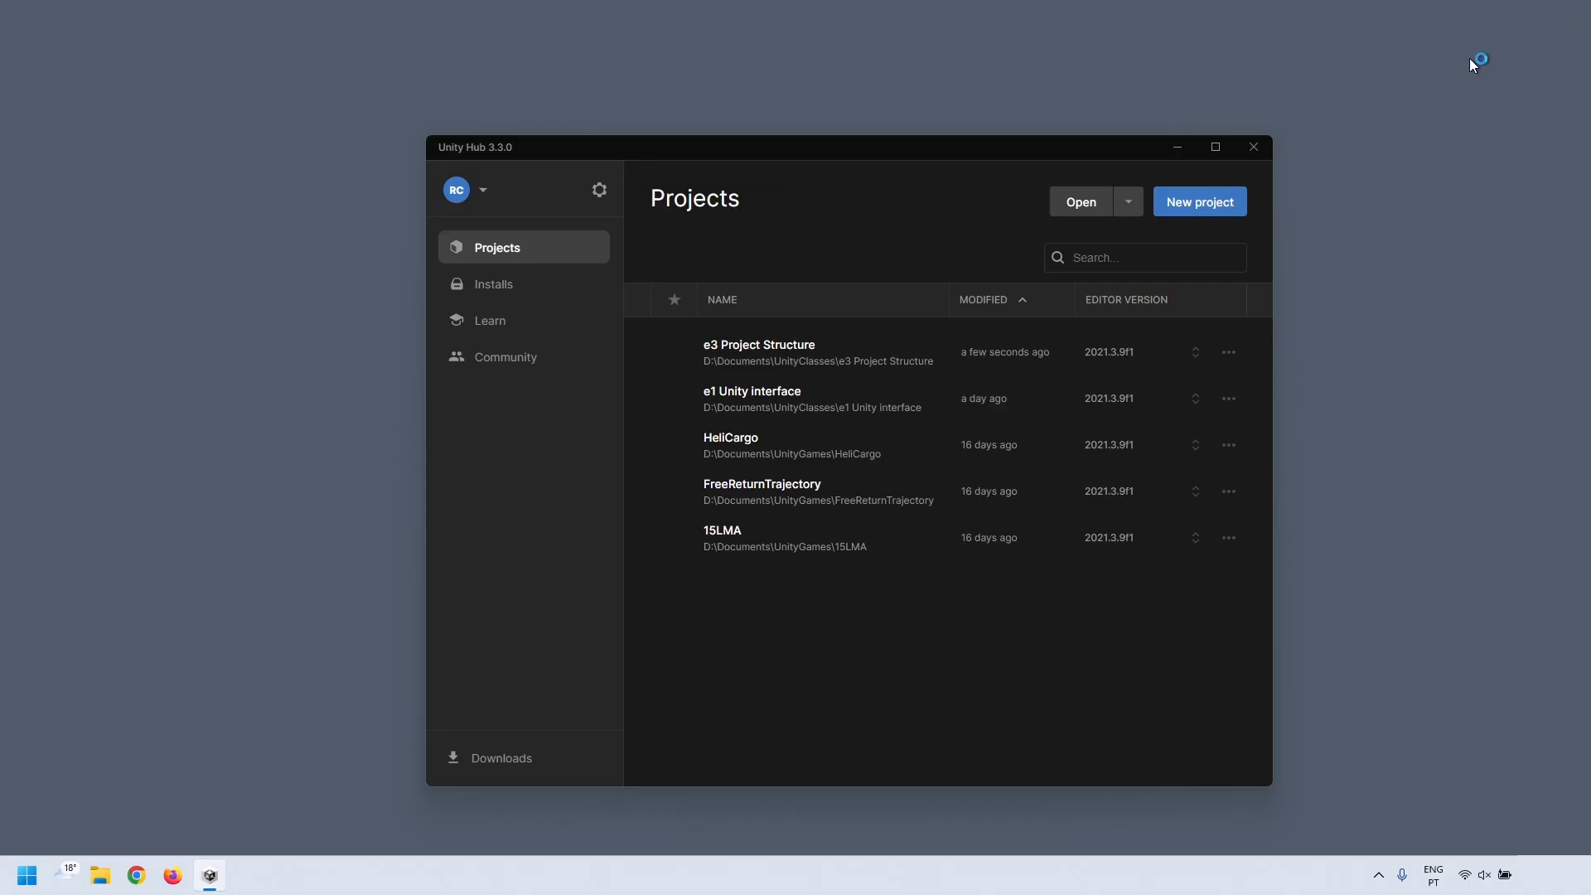
left_click(1252, 146)
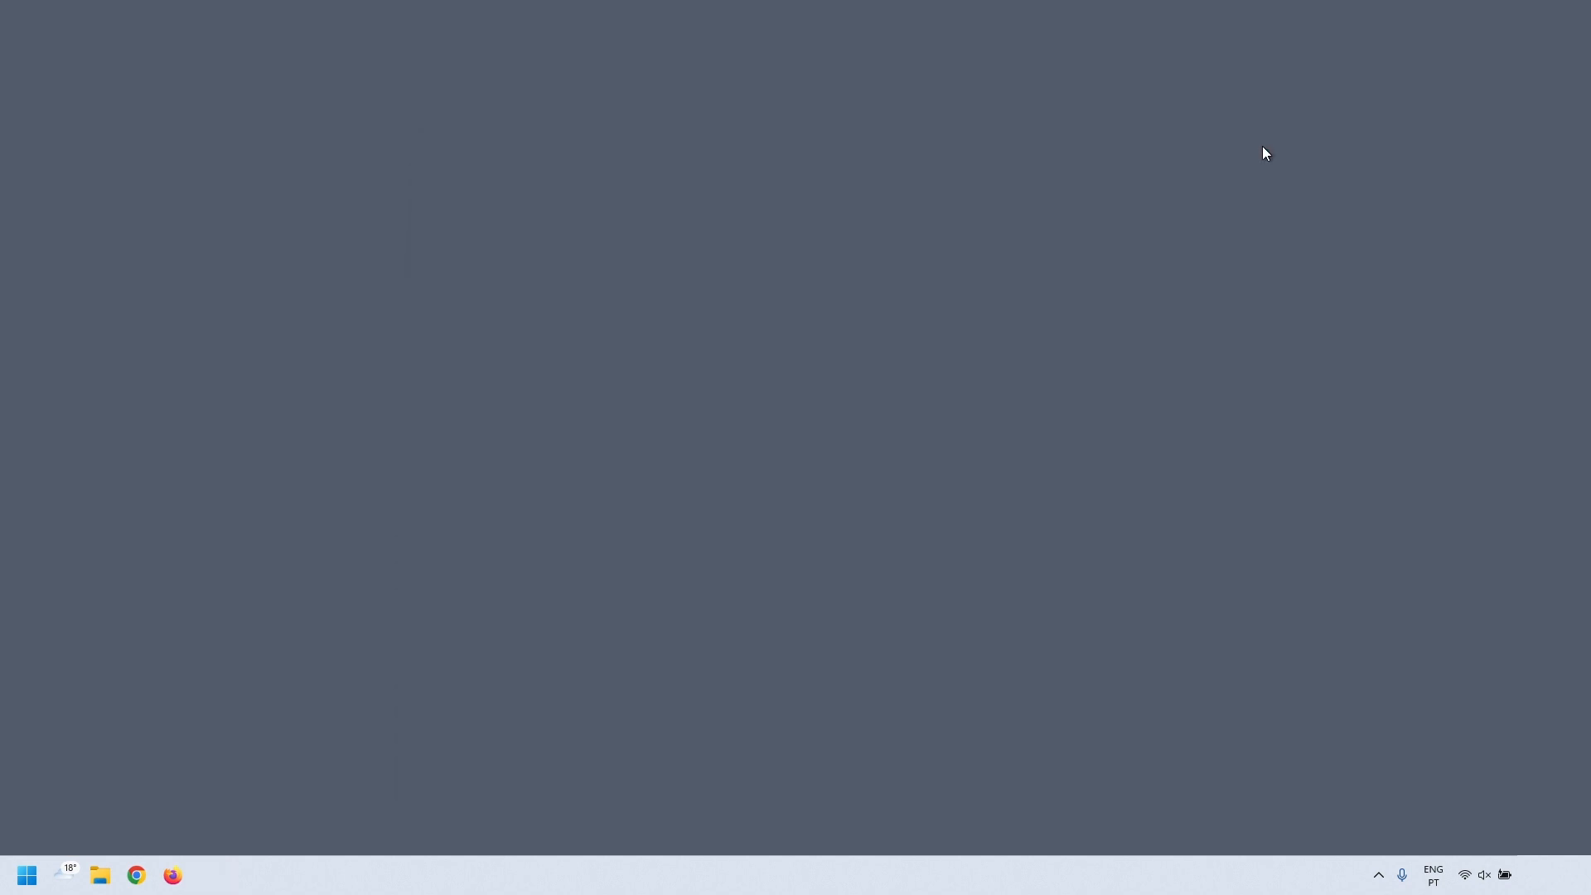